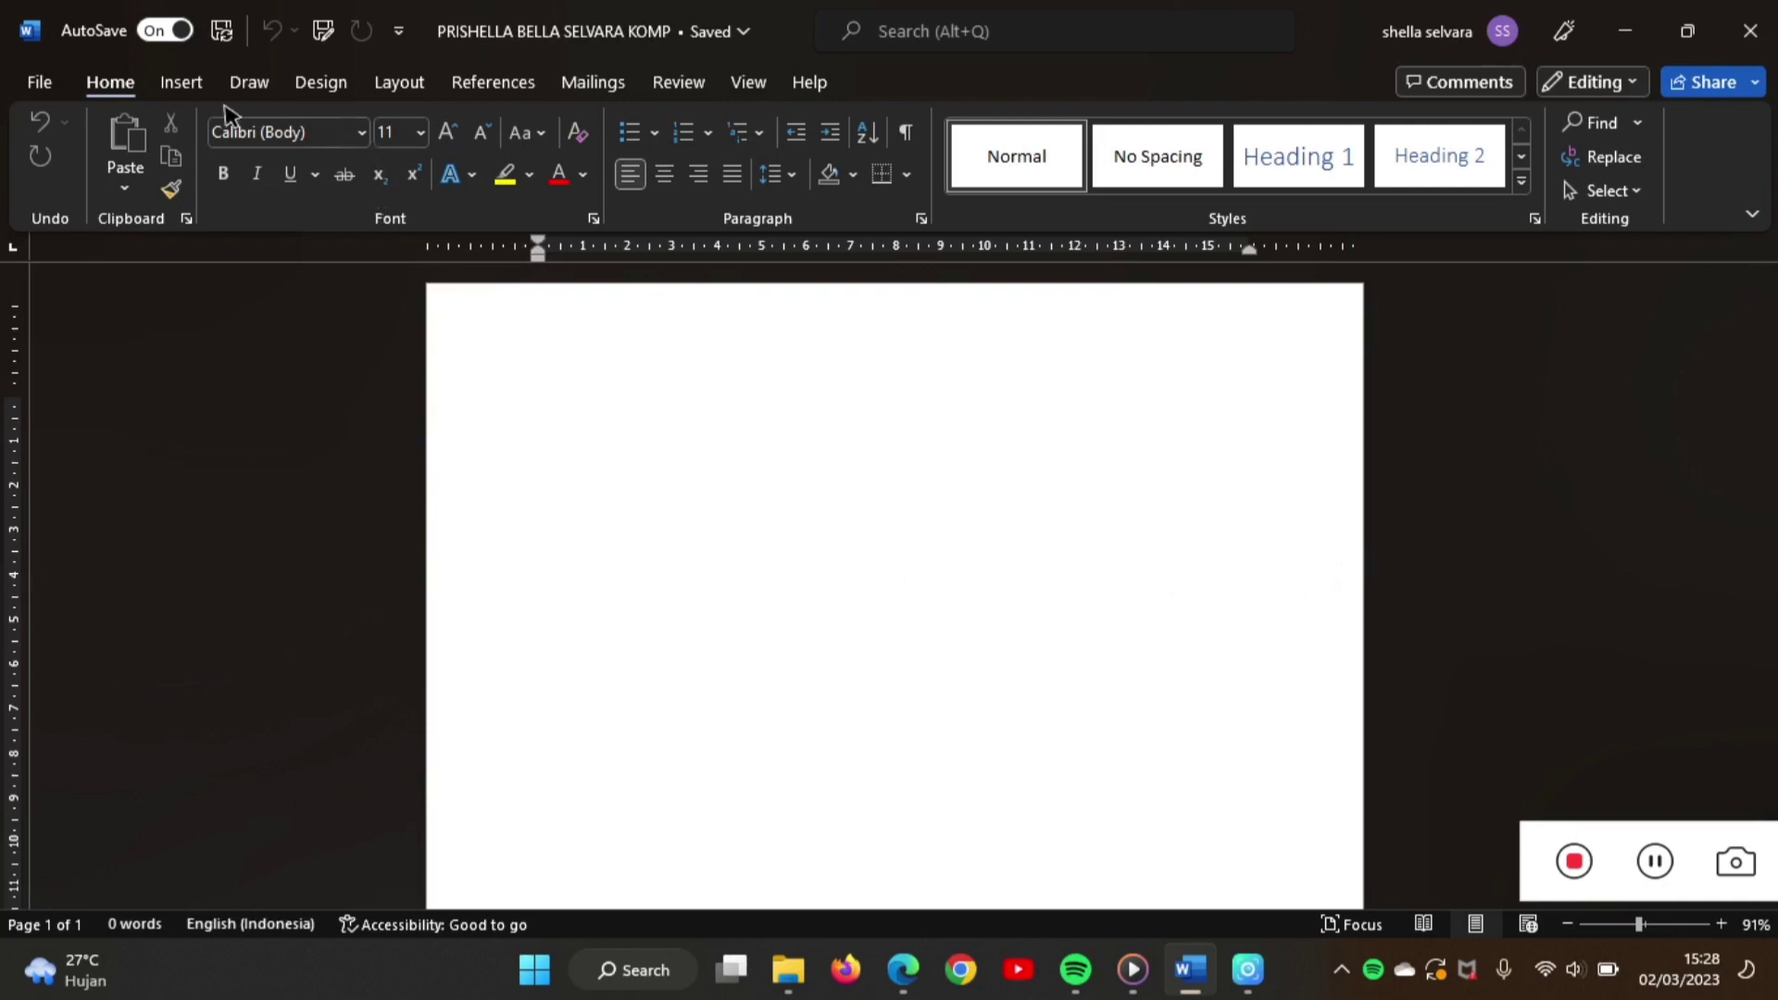
- Set the document's paper size, portrait orientation and Normal margins of 2,54 cm on every side
{"action": "left_click", "coordinate": [400, 81]}
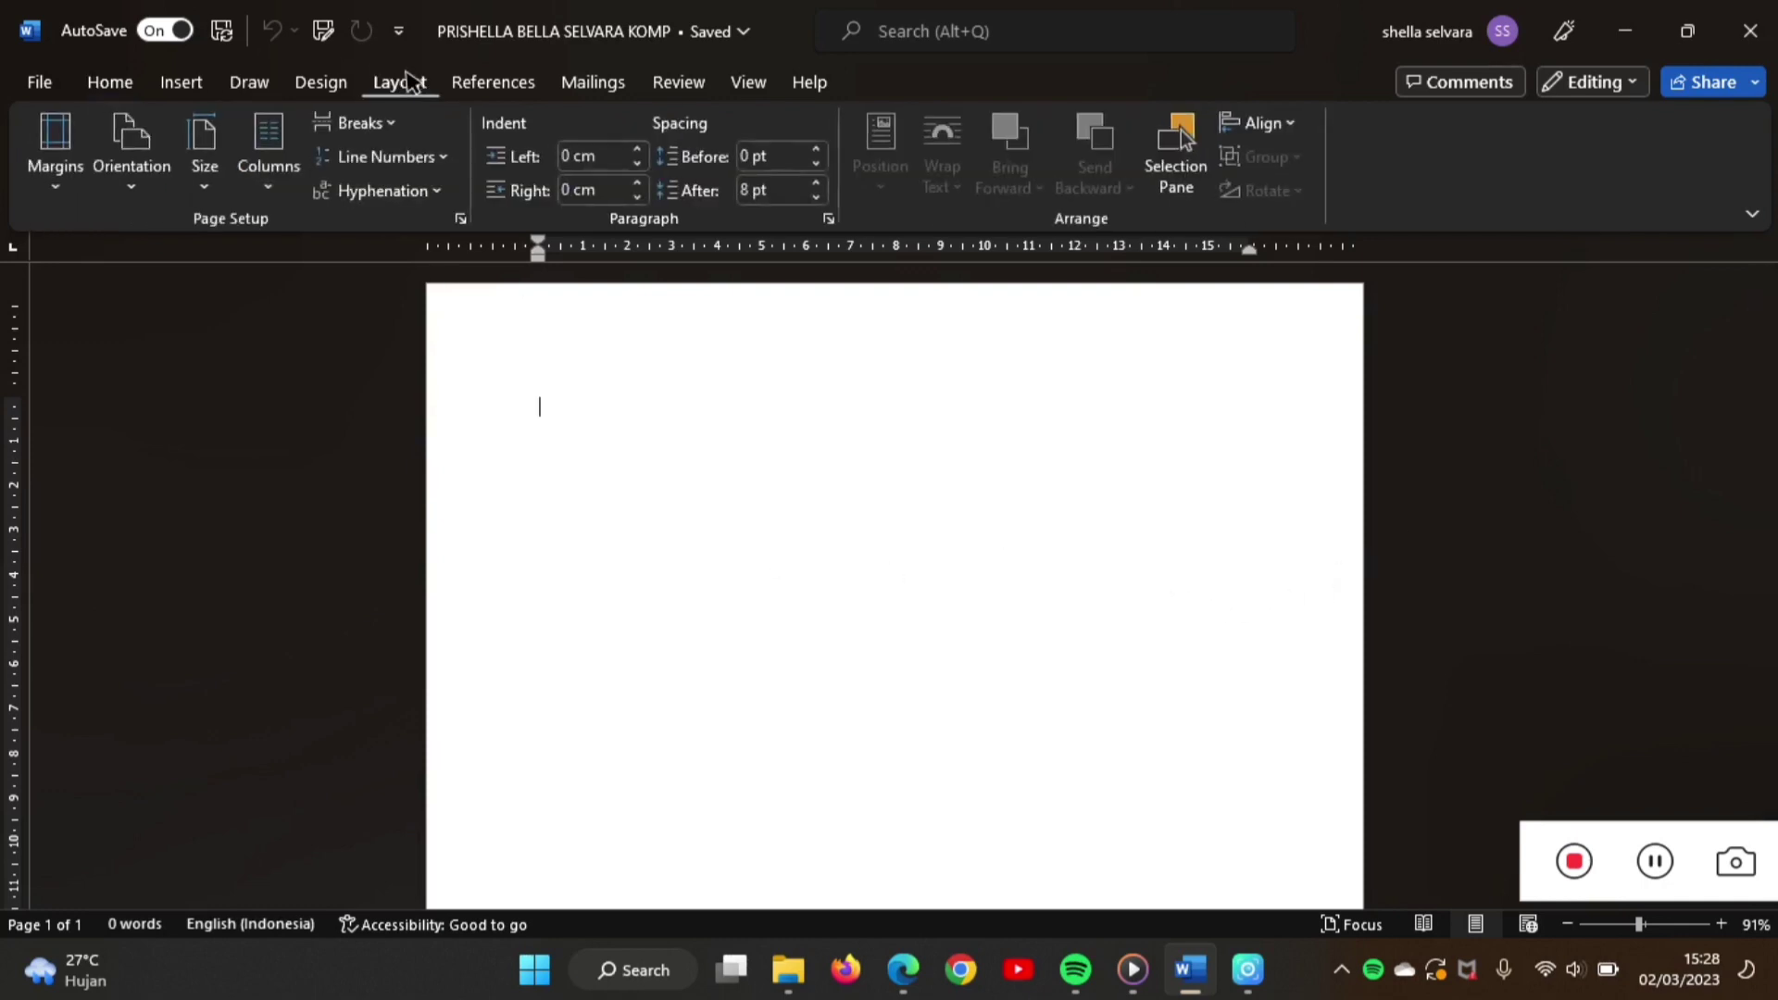
{"action": "left_click", "coordinate": [220, 191]}
{"action": "left_click", "coordinate": [300, 614]}
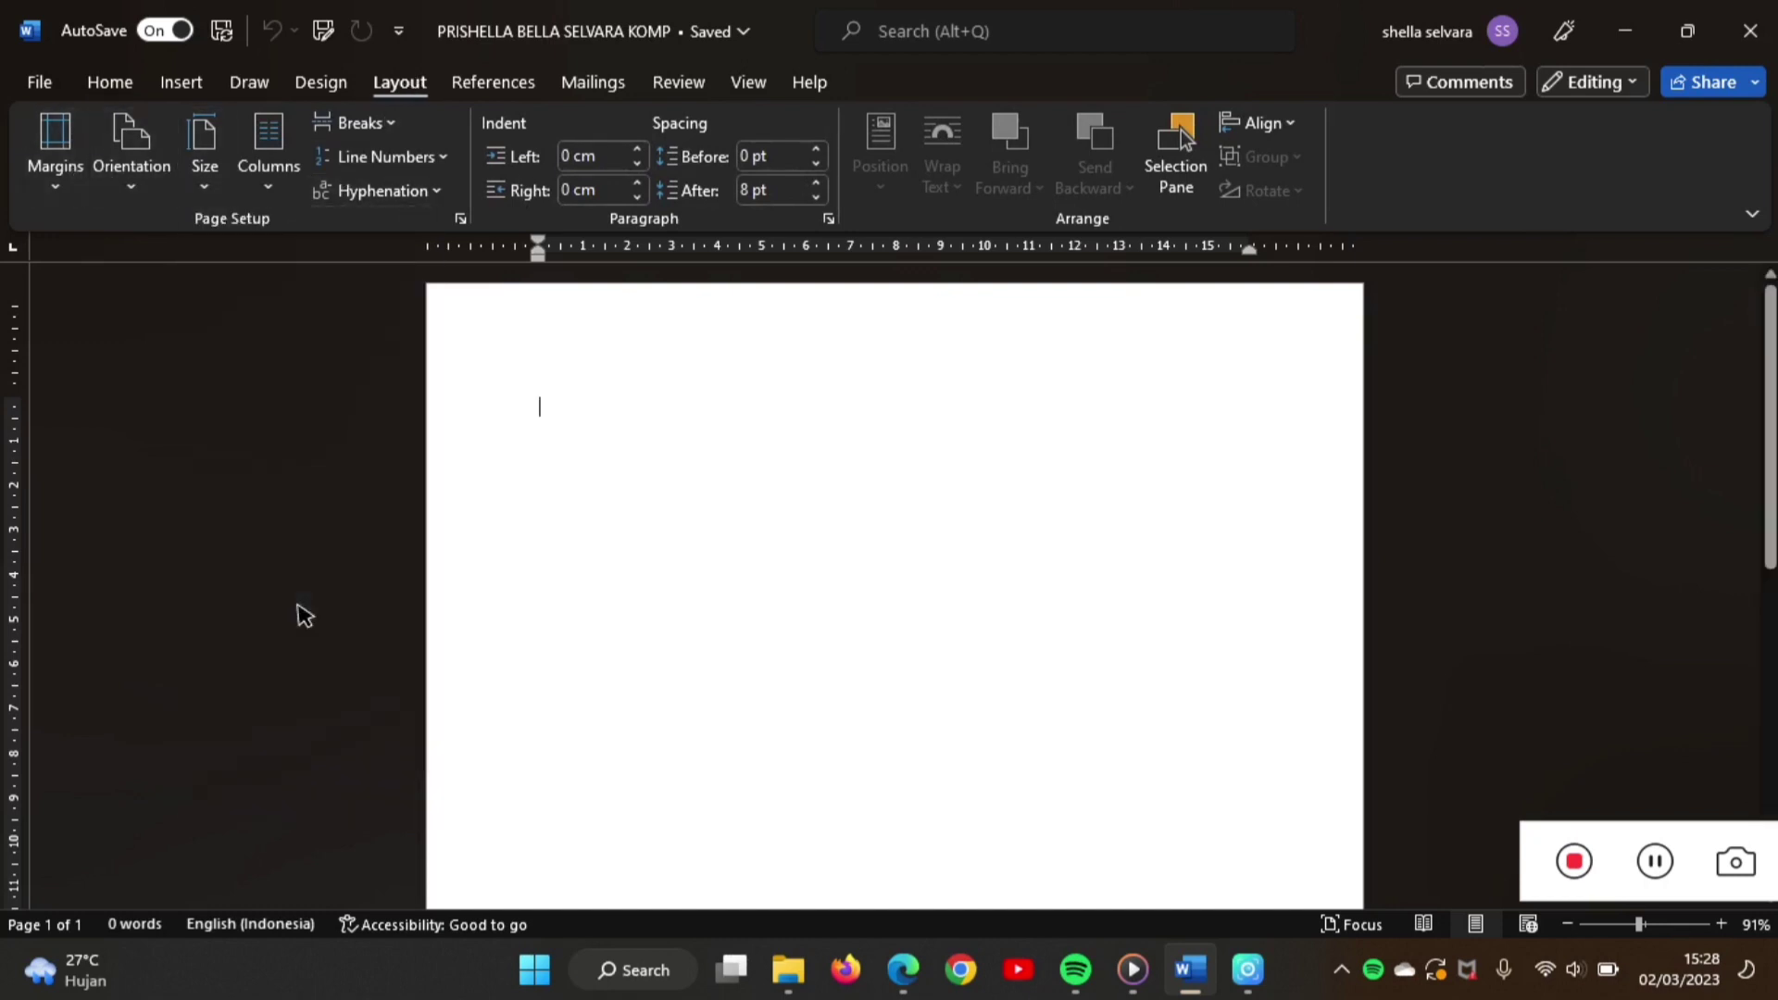
{"action": "left_click", "coordinate": [110, 191]}
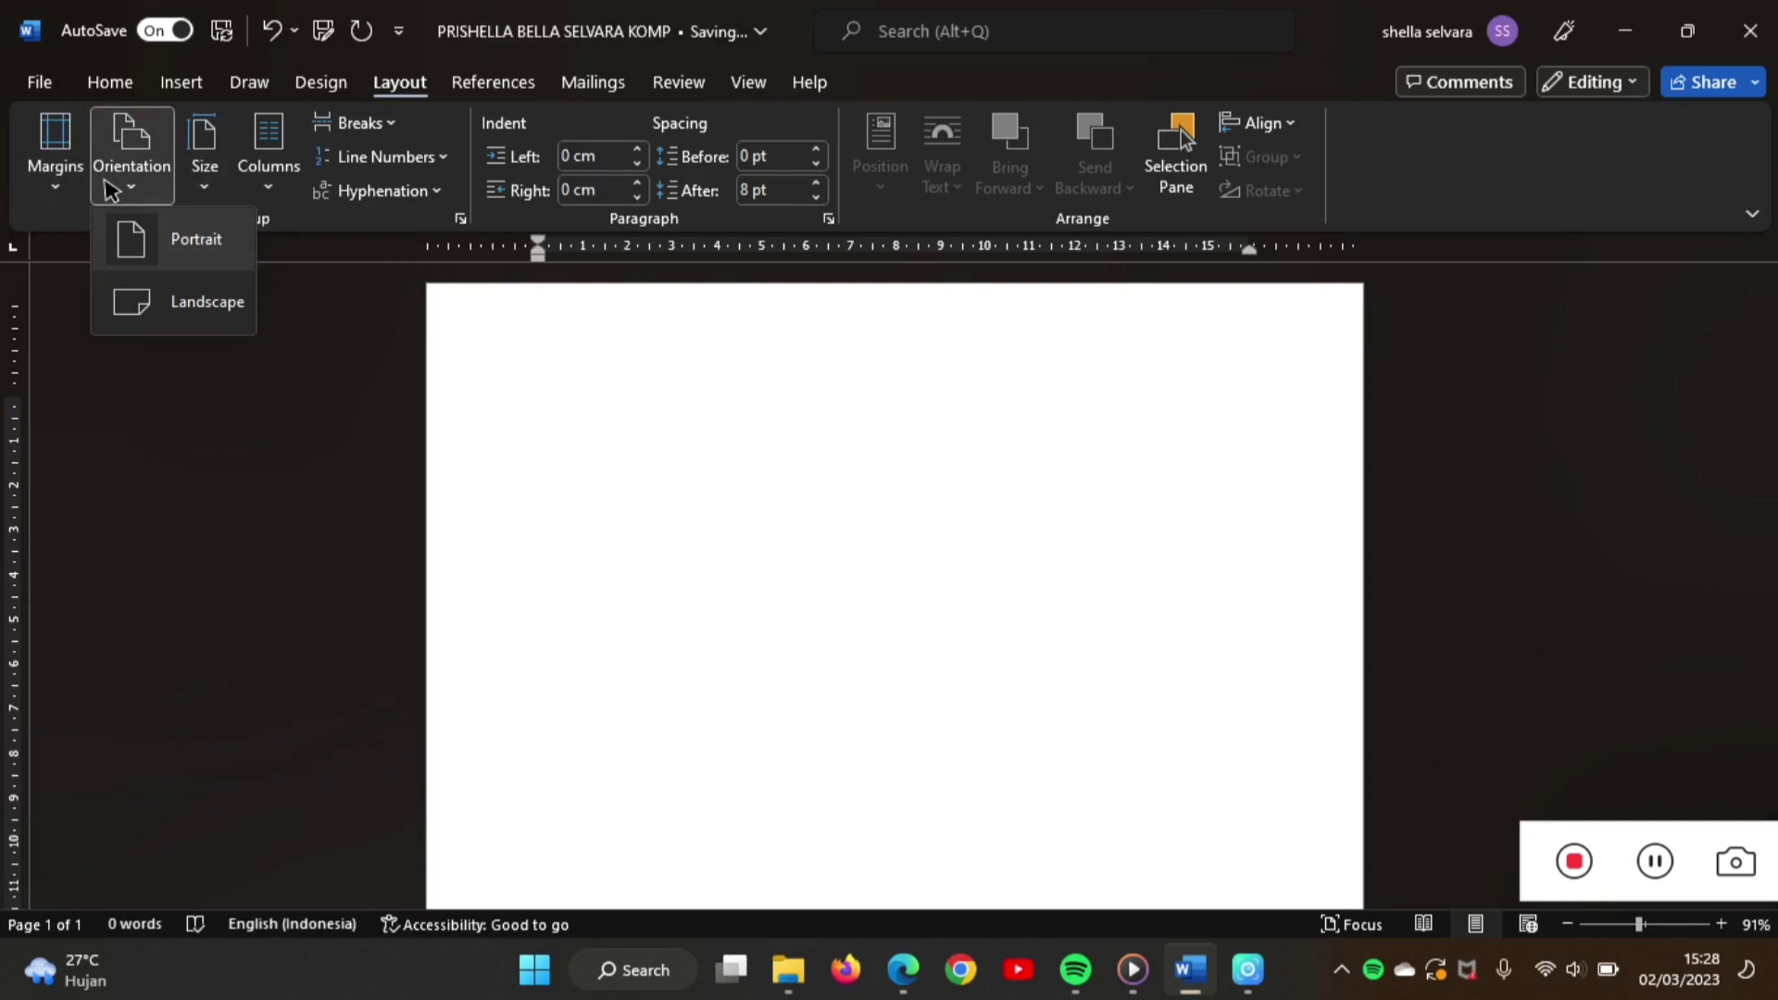
{"action": "left_click", "coordinate": [130, 238]}
{"action": "left_click", "coordinate": [56, 176]}
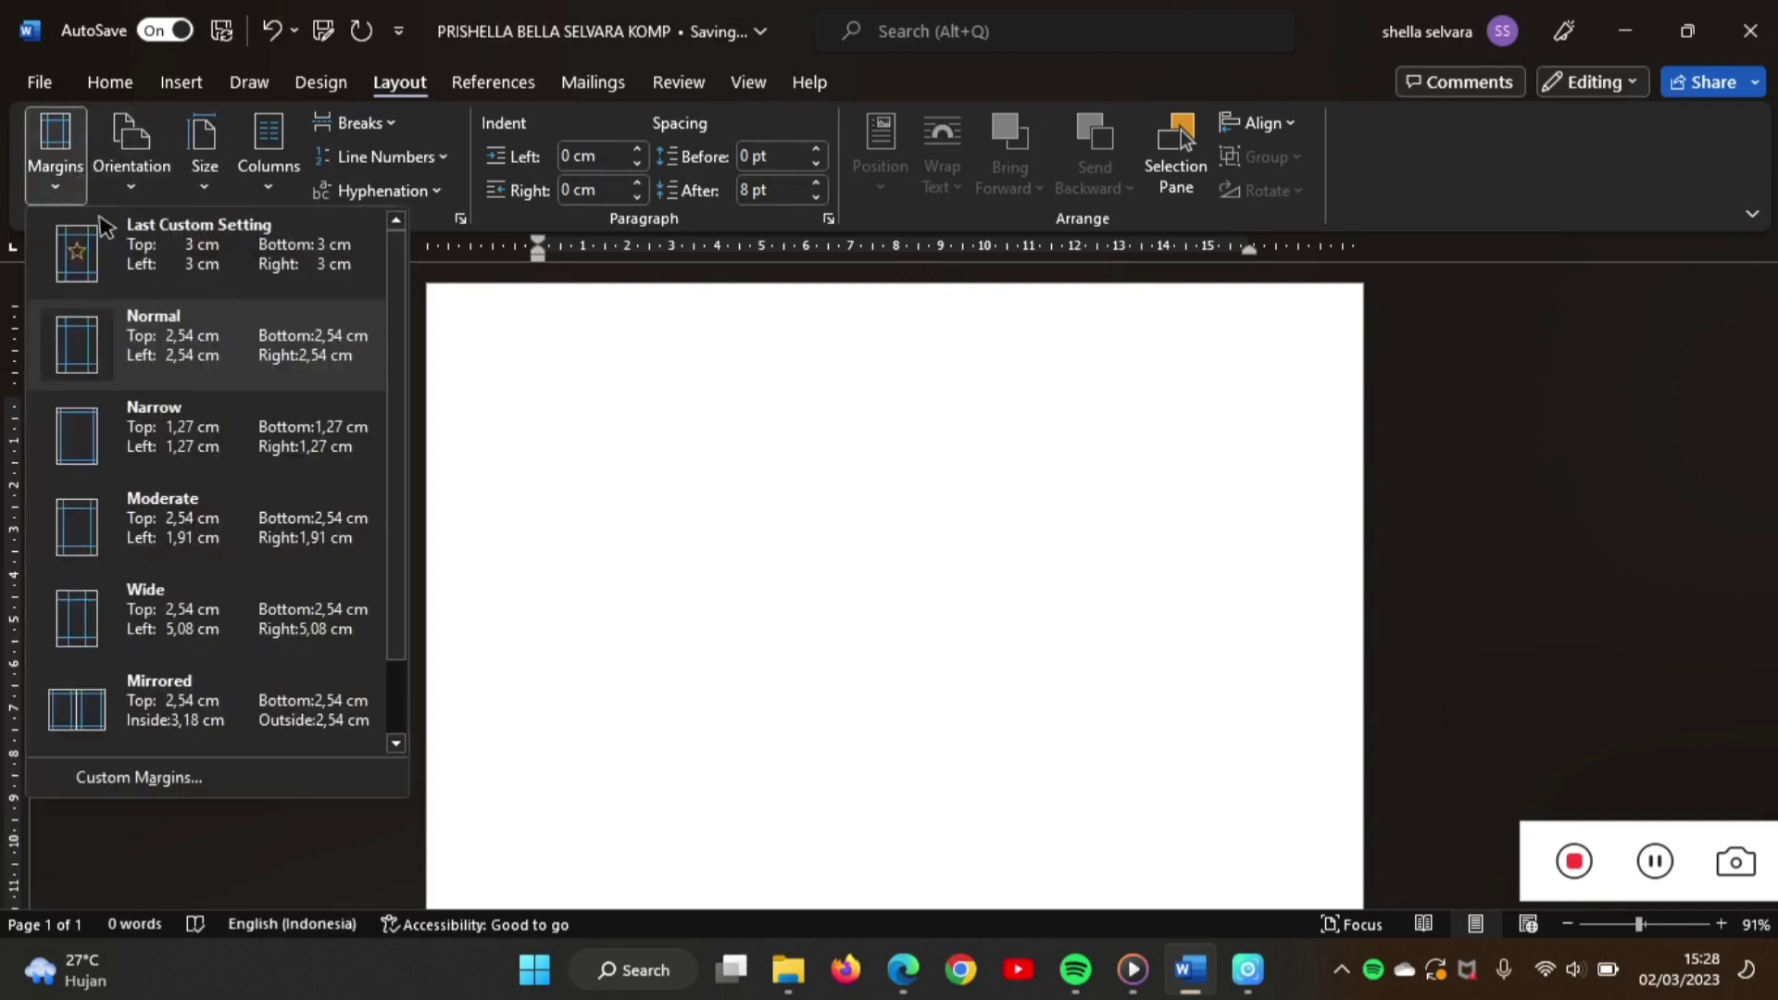
{"action": "left_click", "coordinate": [166, 338]}
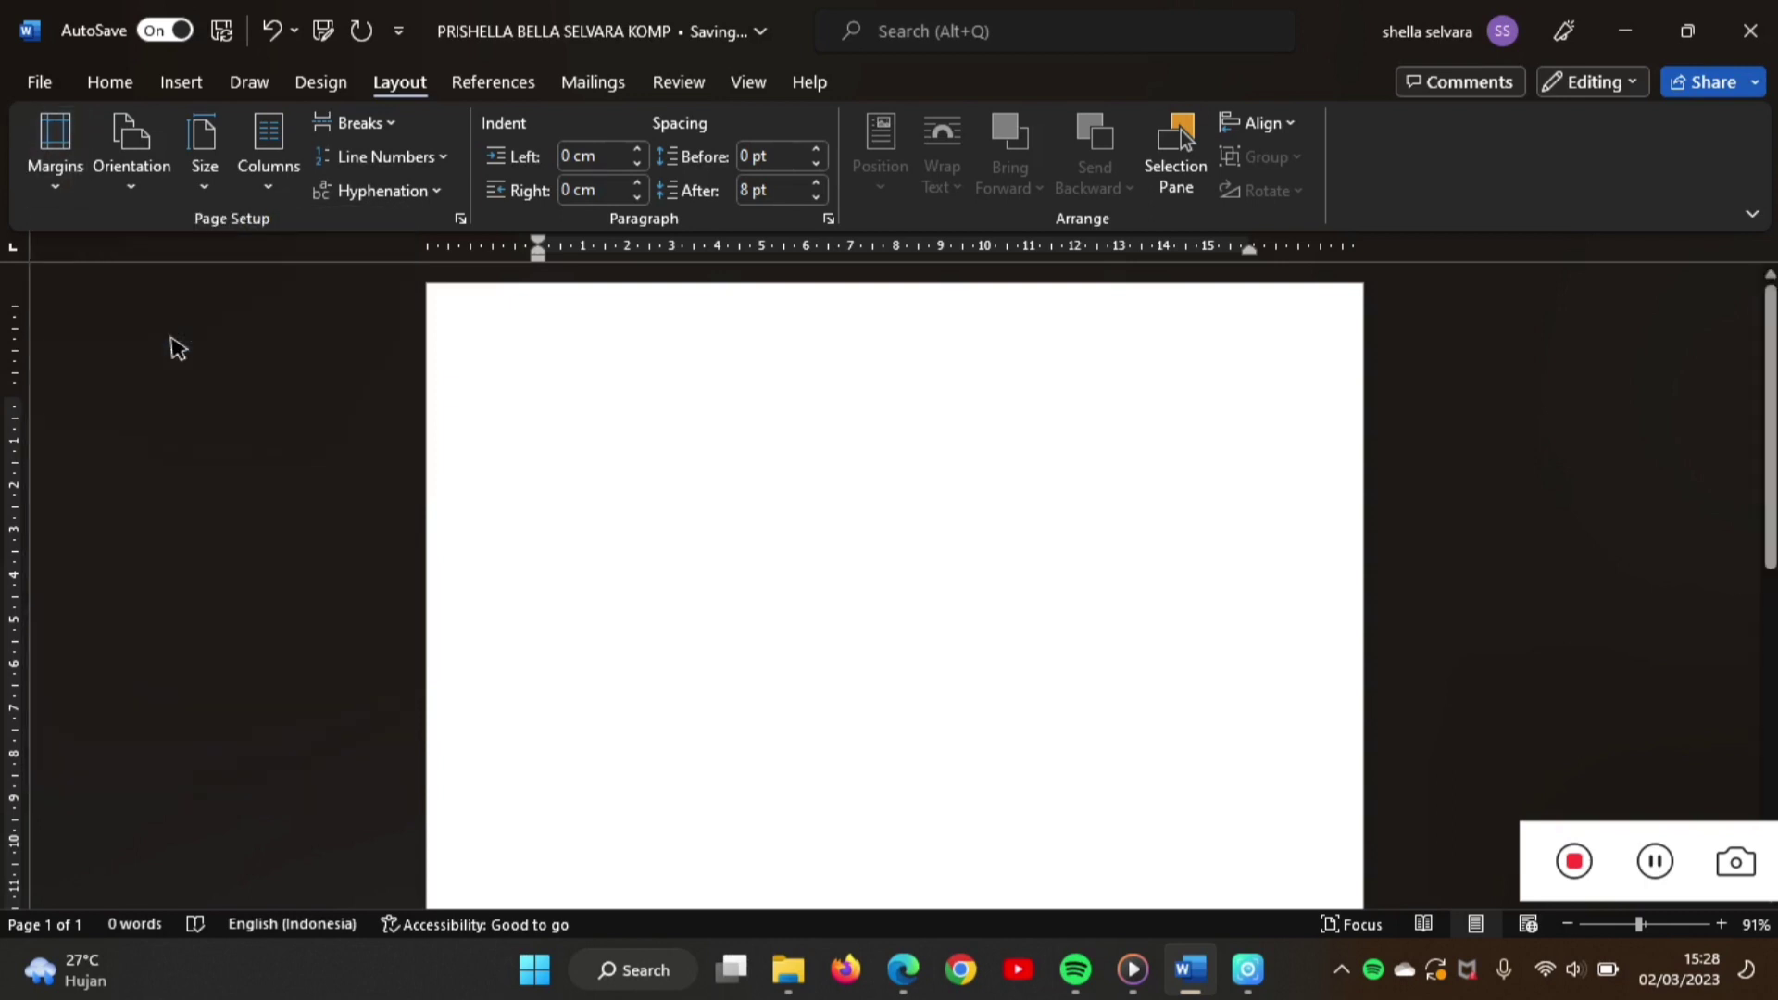
- Set the paragraph spacing after to 0 pt and the font to Times New Roman, size 12
{"action": "left_click", "coordinate": [816, 197]}
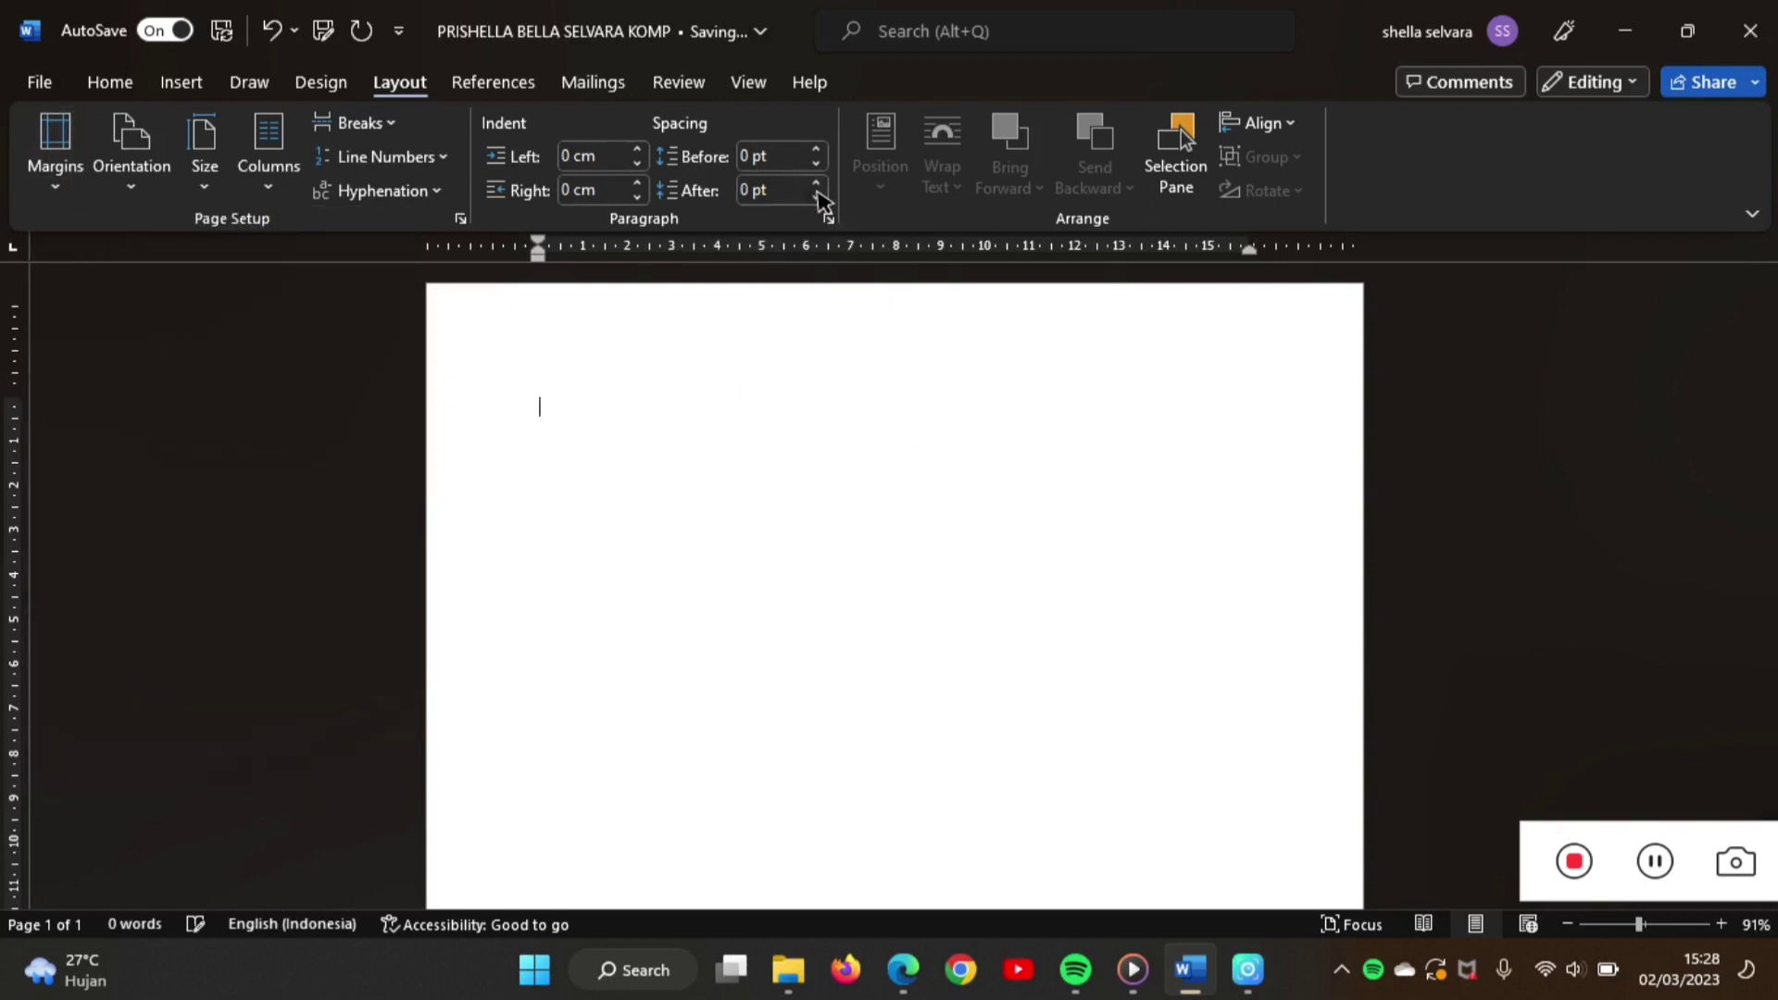
{"action": "left_click", "coordinate": [110, 81]}
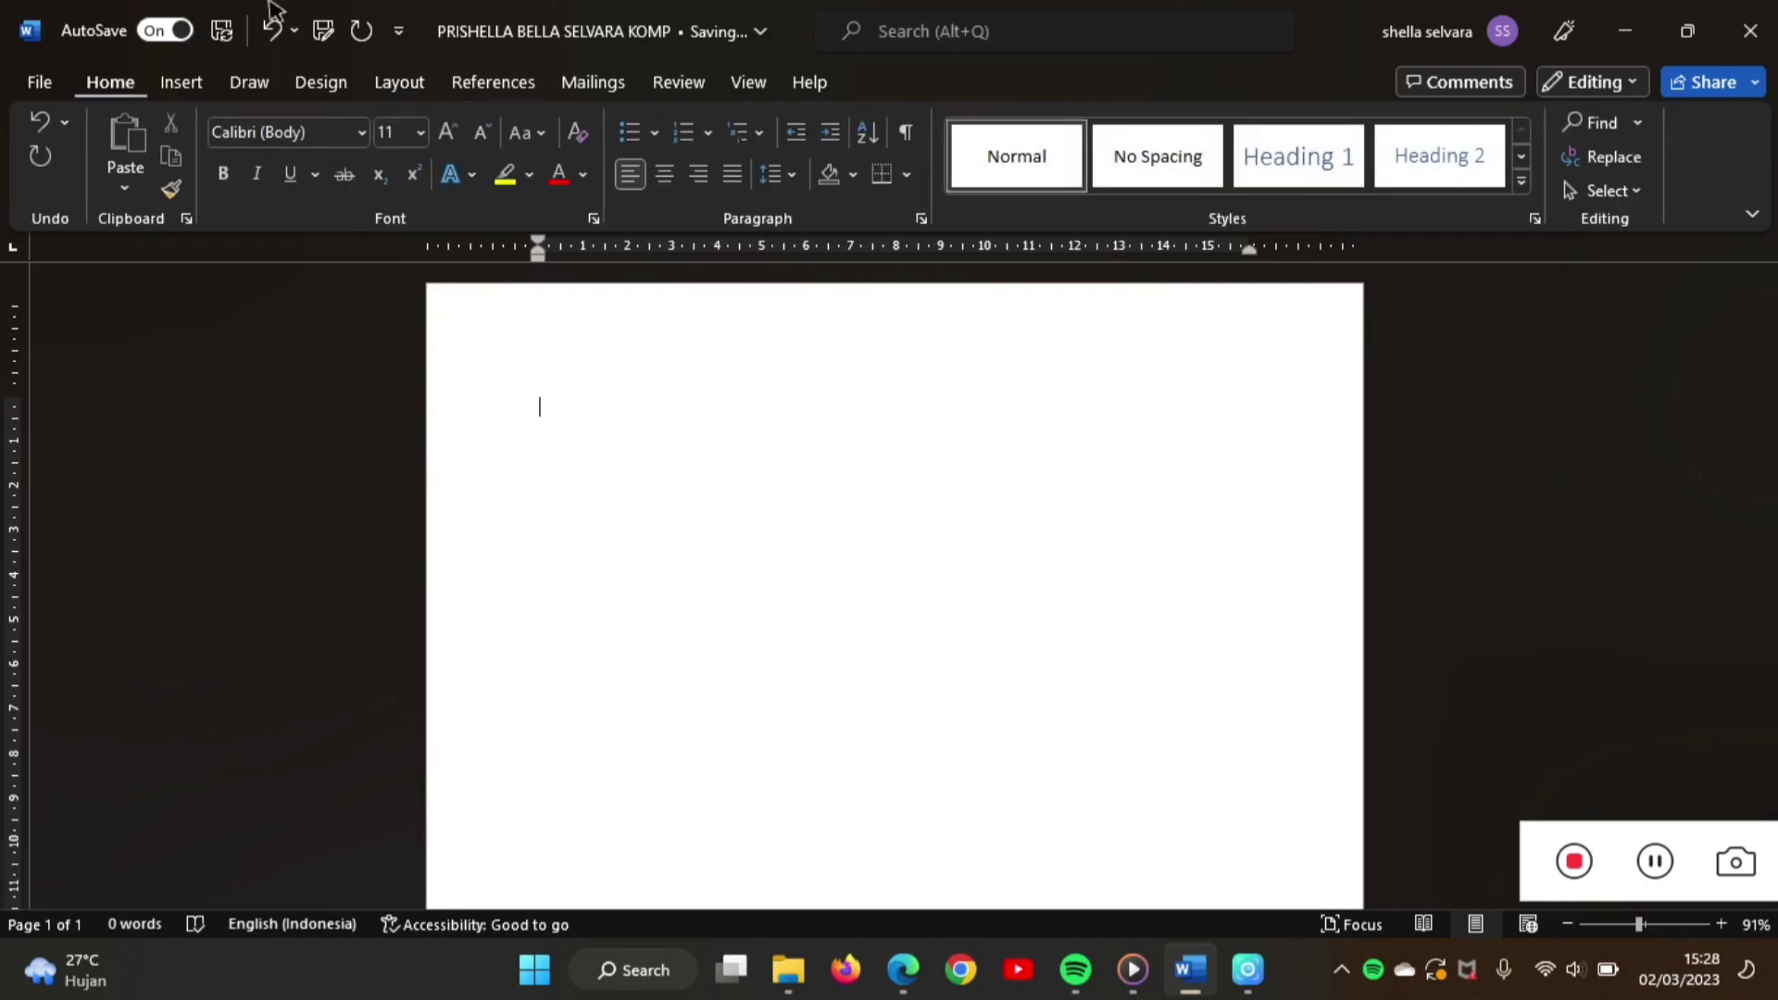
{"action": "left_click", "coordinate": [360, 134]}
{"action": "left_click", "coordinate": [375, 320]}
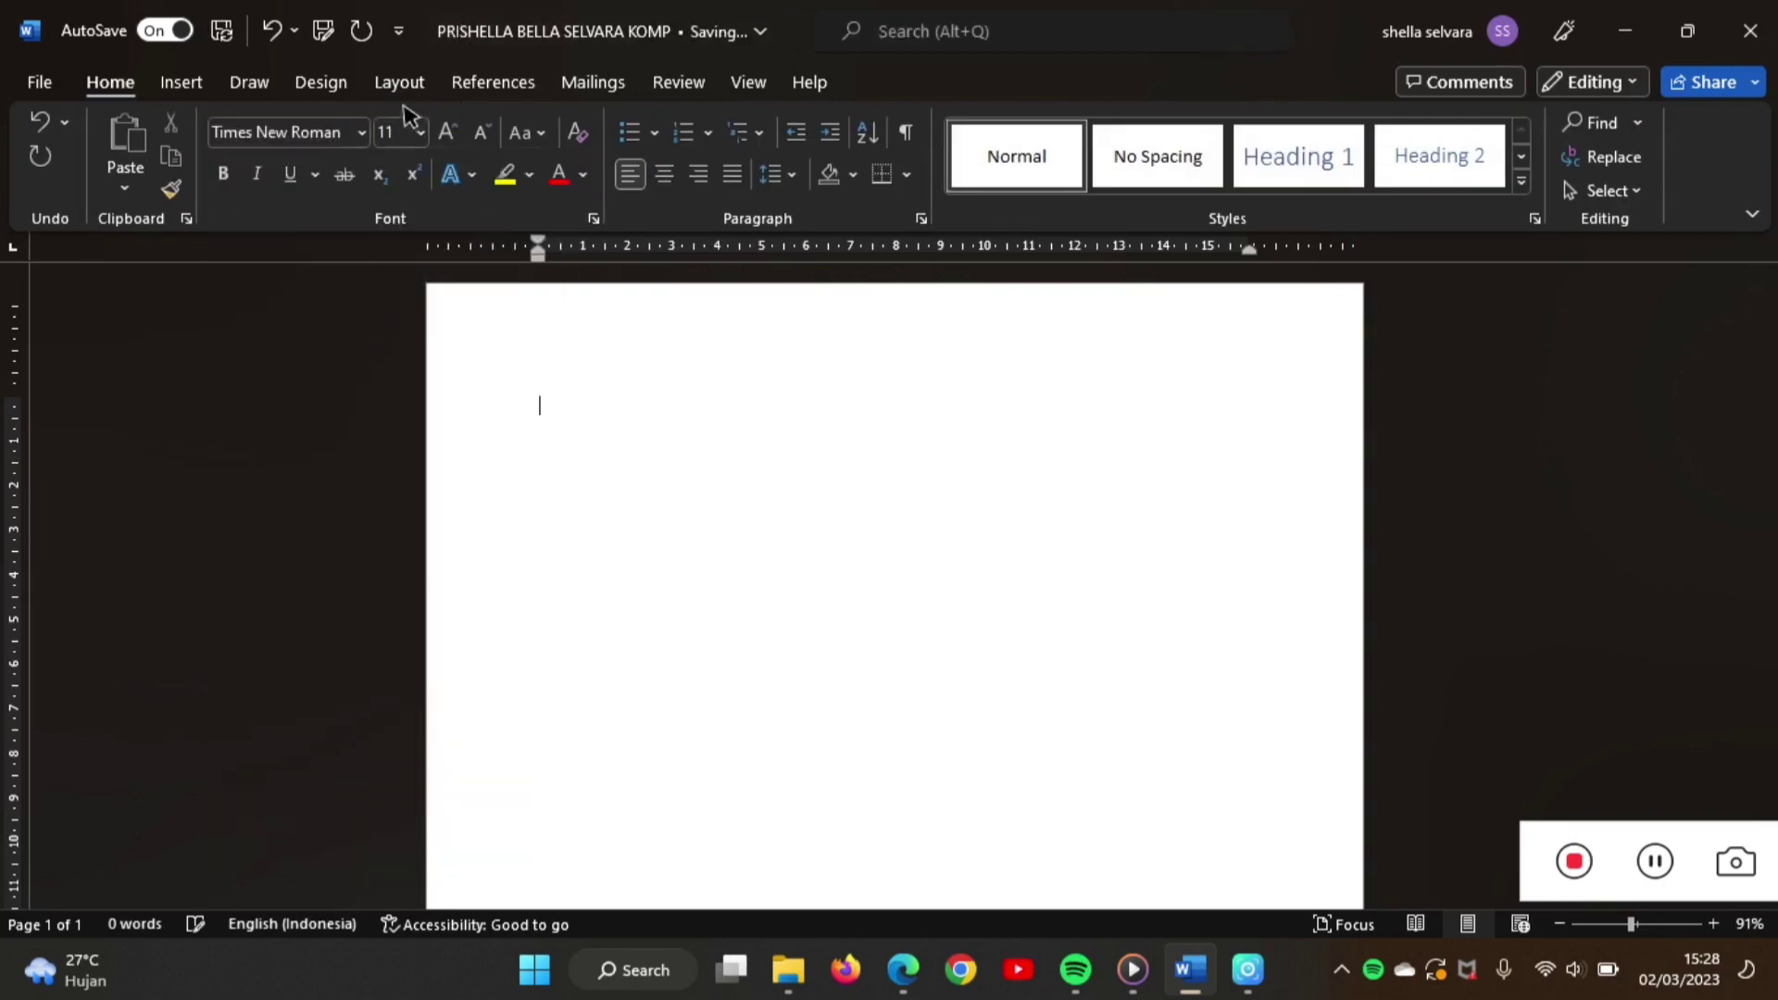
{"action": "left_click", "coordinate": [420, 133]}
{"action": "left_click", "coordinate": [402, 285]}
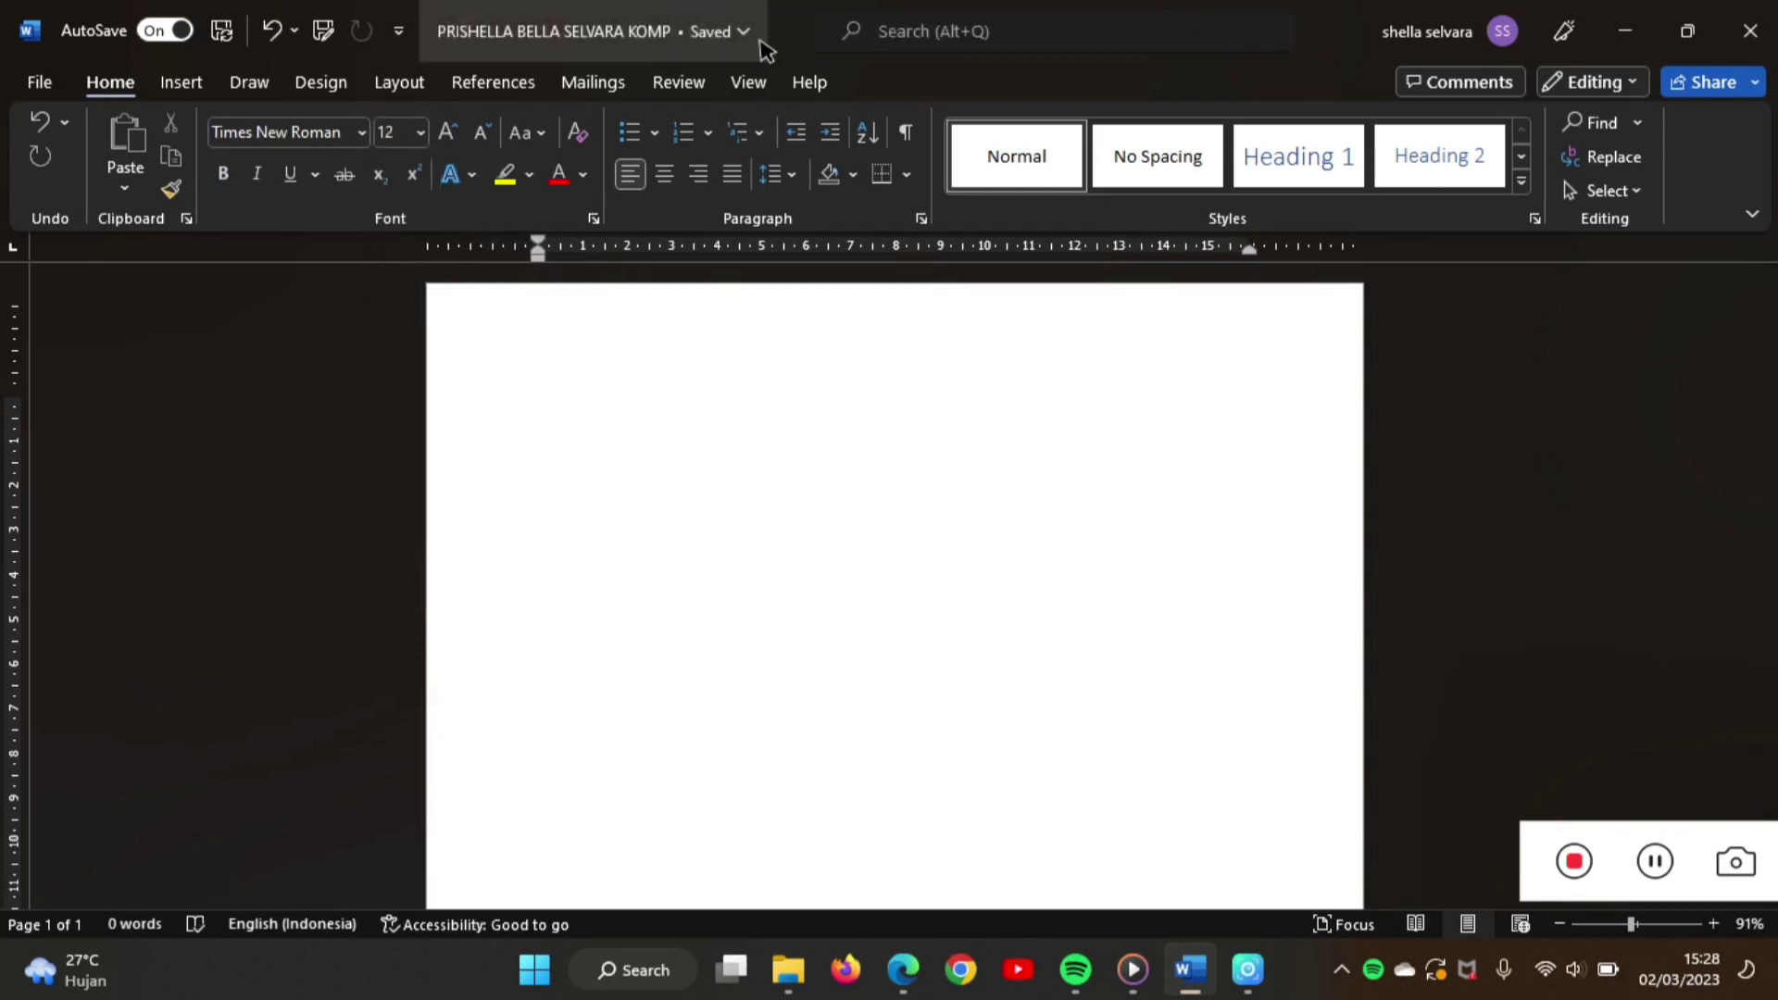
- Start defining a new multilevel list with extended options, and format level 1 as "BAB" followed by the I, II, III, … number style
{"action": "left_click", "coordinate": [763, 135]}
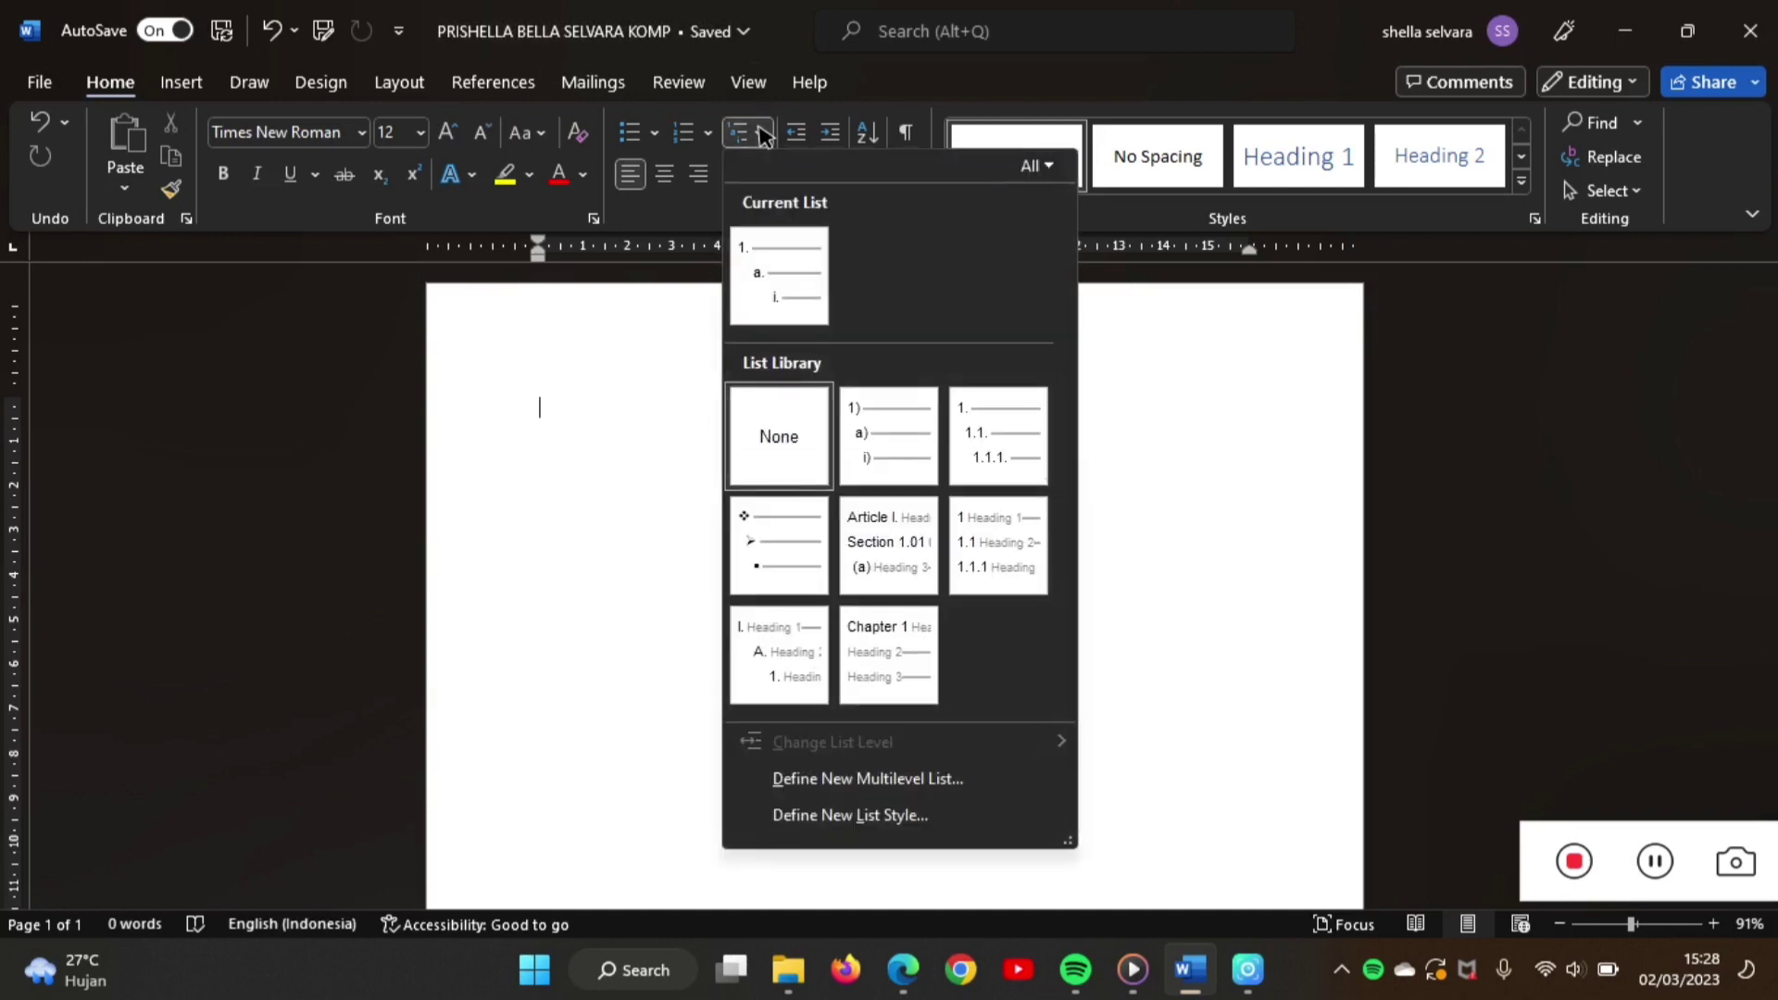
{"action": "left_click", "coordinate": [908, 786]}
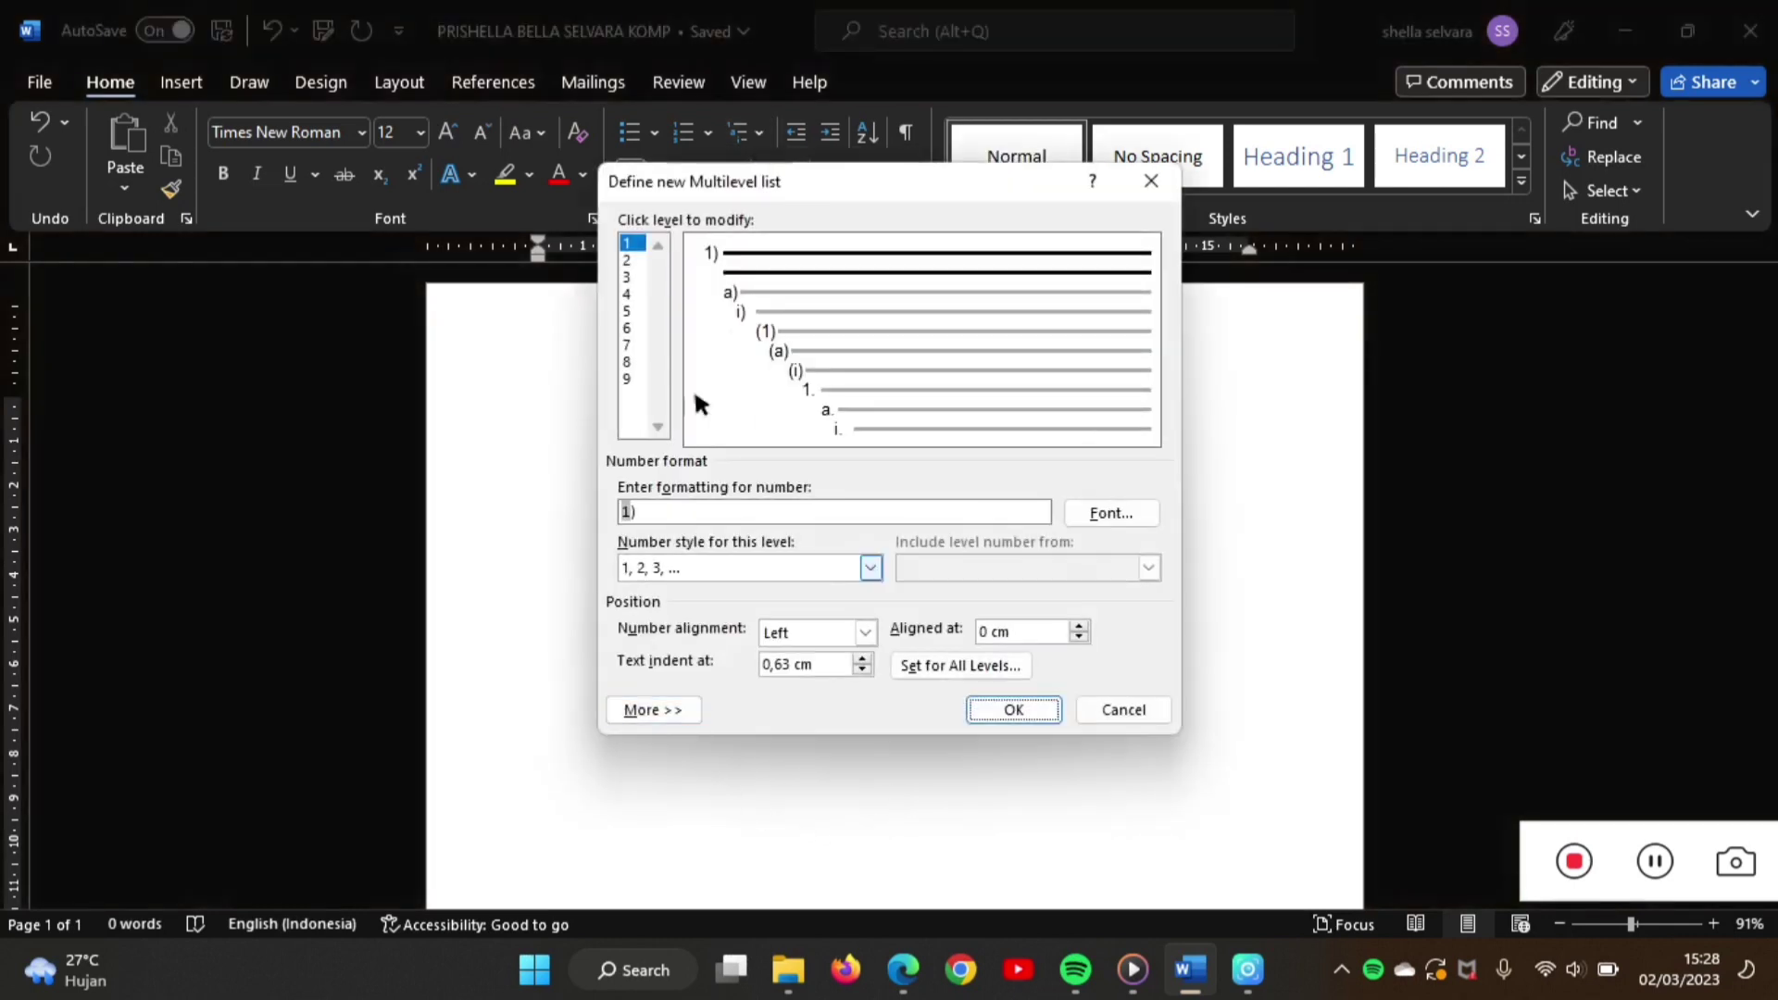
{"action": "left_click", "coordinate": [678, 708]}
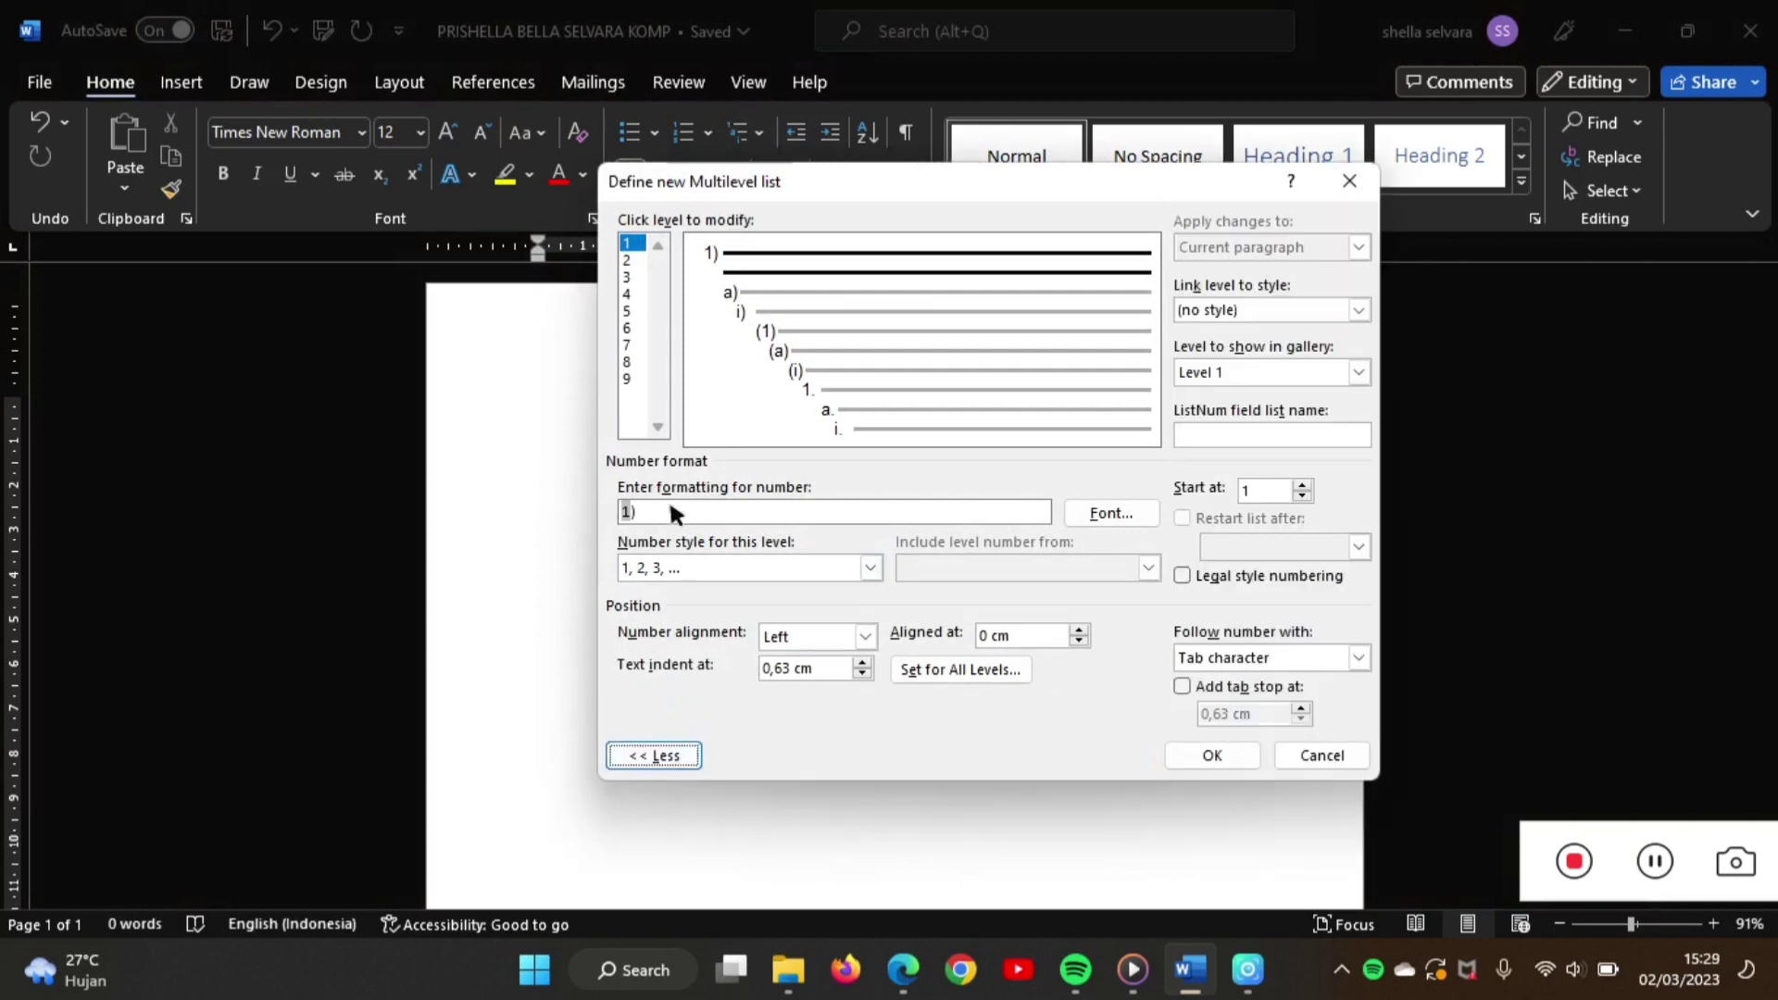
{"action": "left_click", "coordinate": [632, 515]}
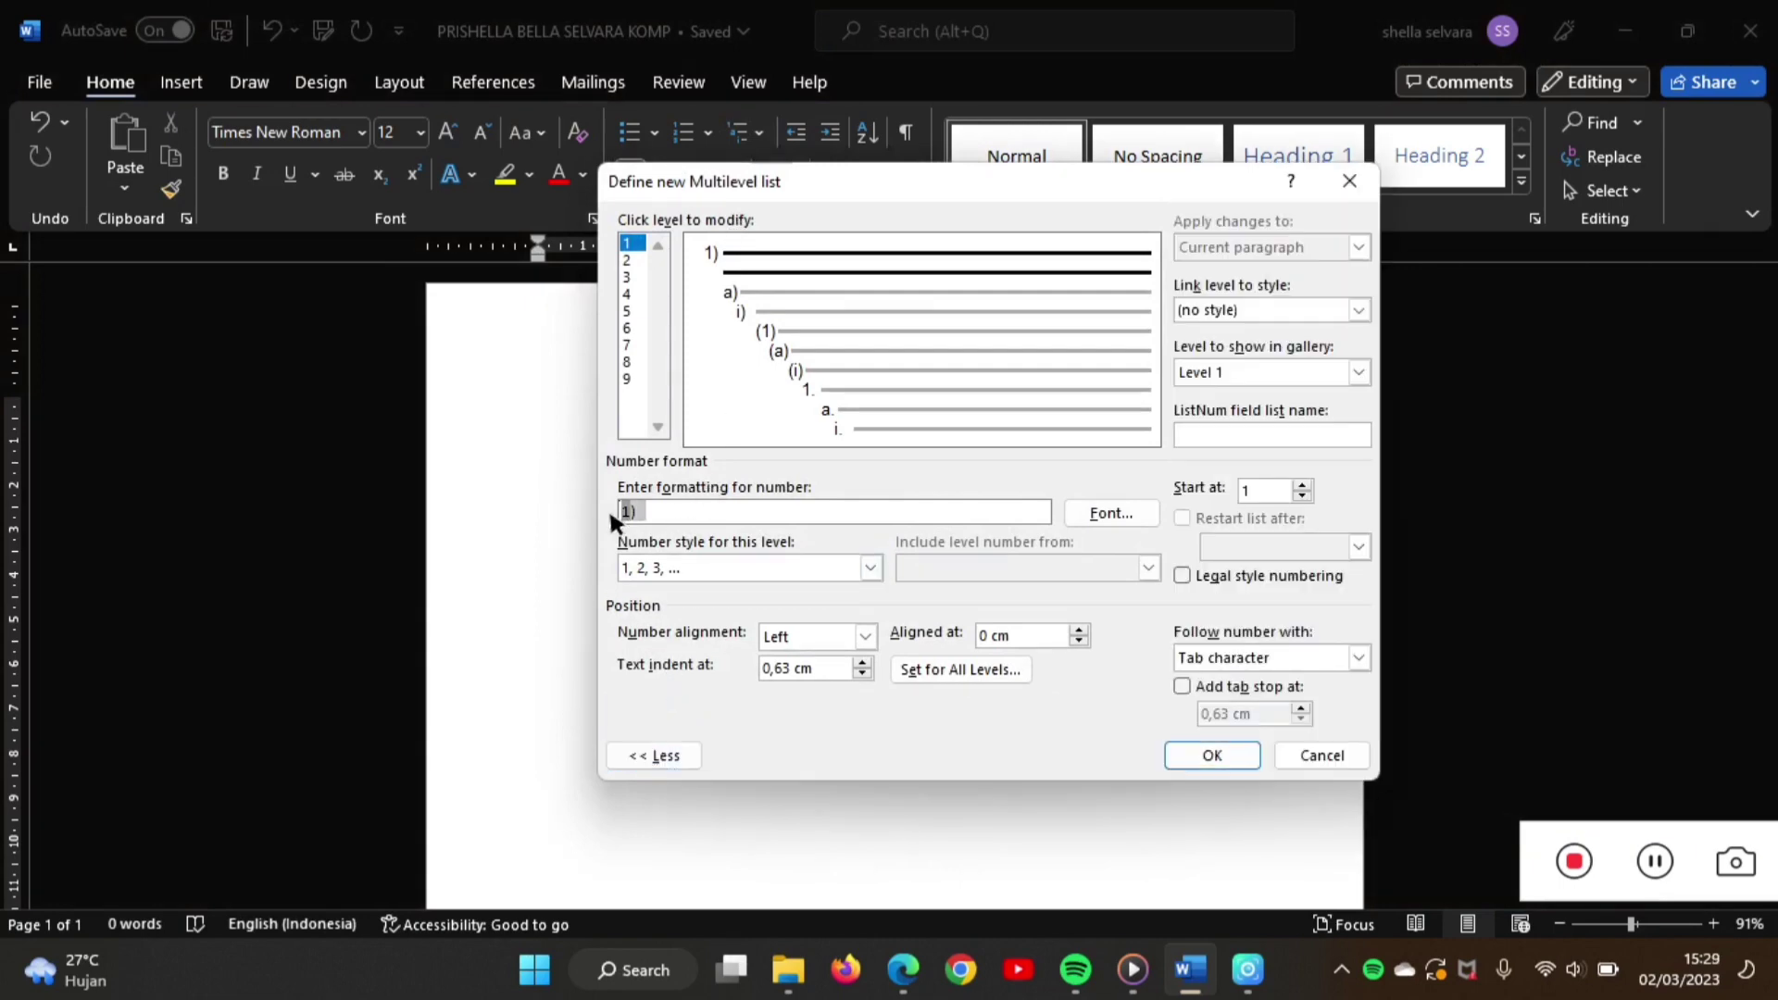
{"action": "type", "text": "BAB"}
{"action": "left_click", "coordinate": [871, 568]}
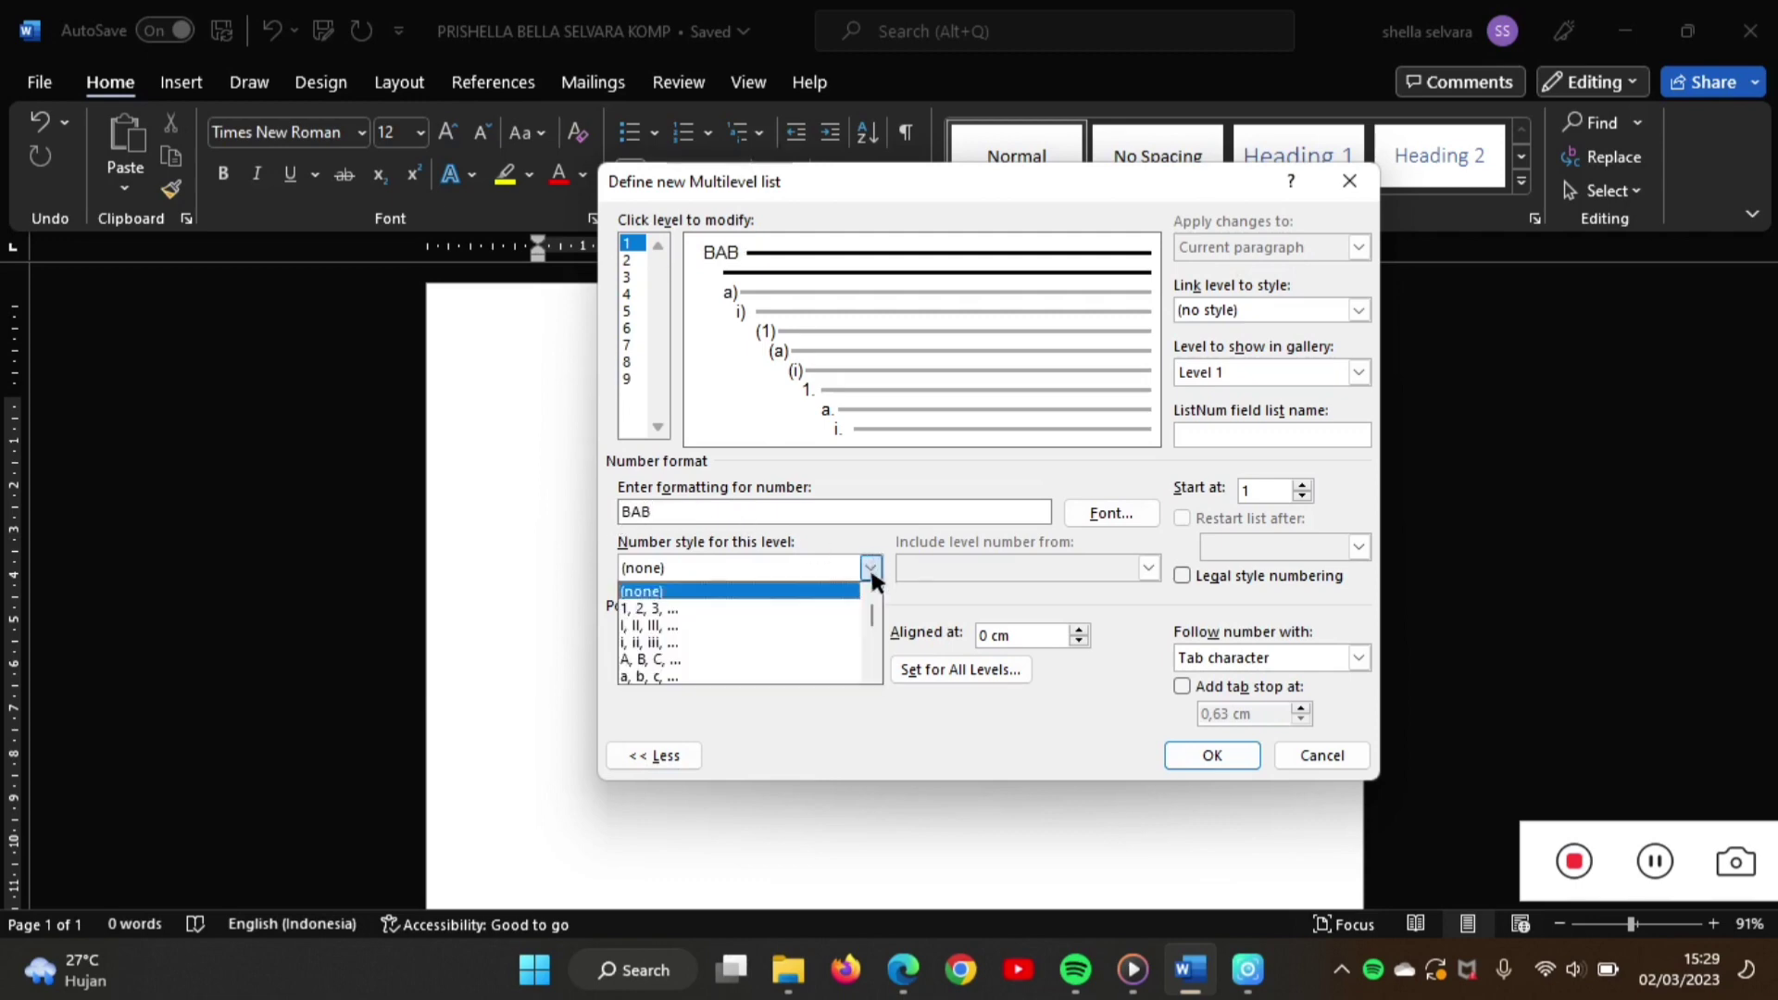
{"action": "left_click", "coordinate": [850, 626]}
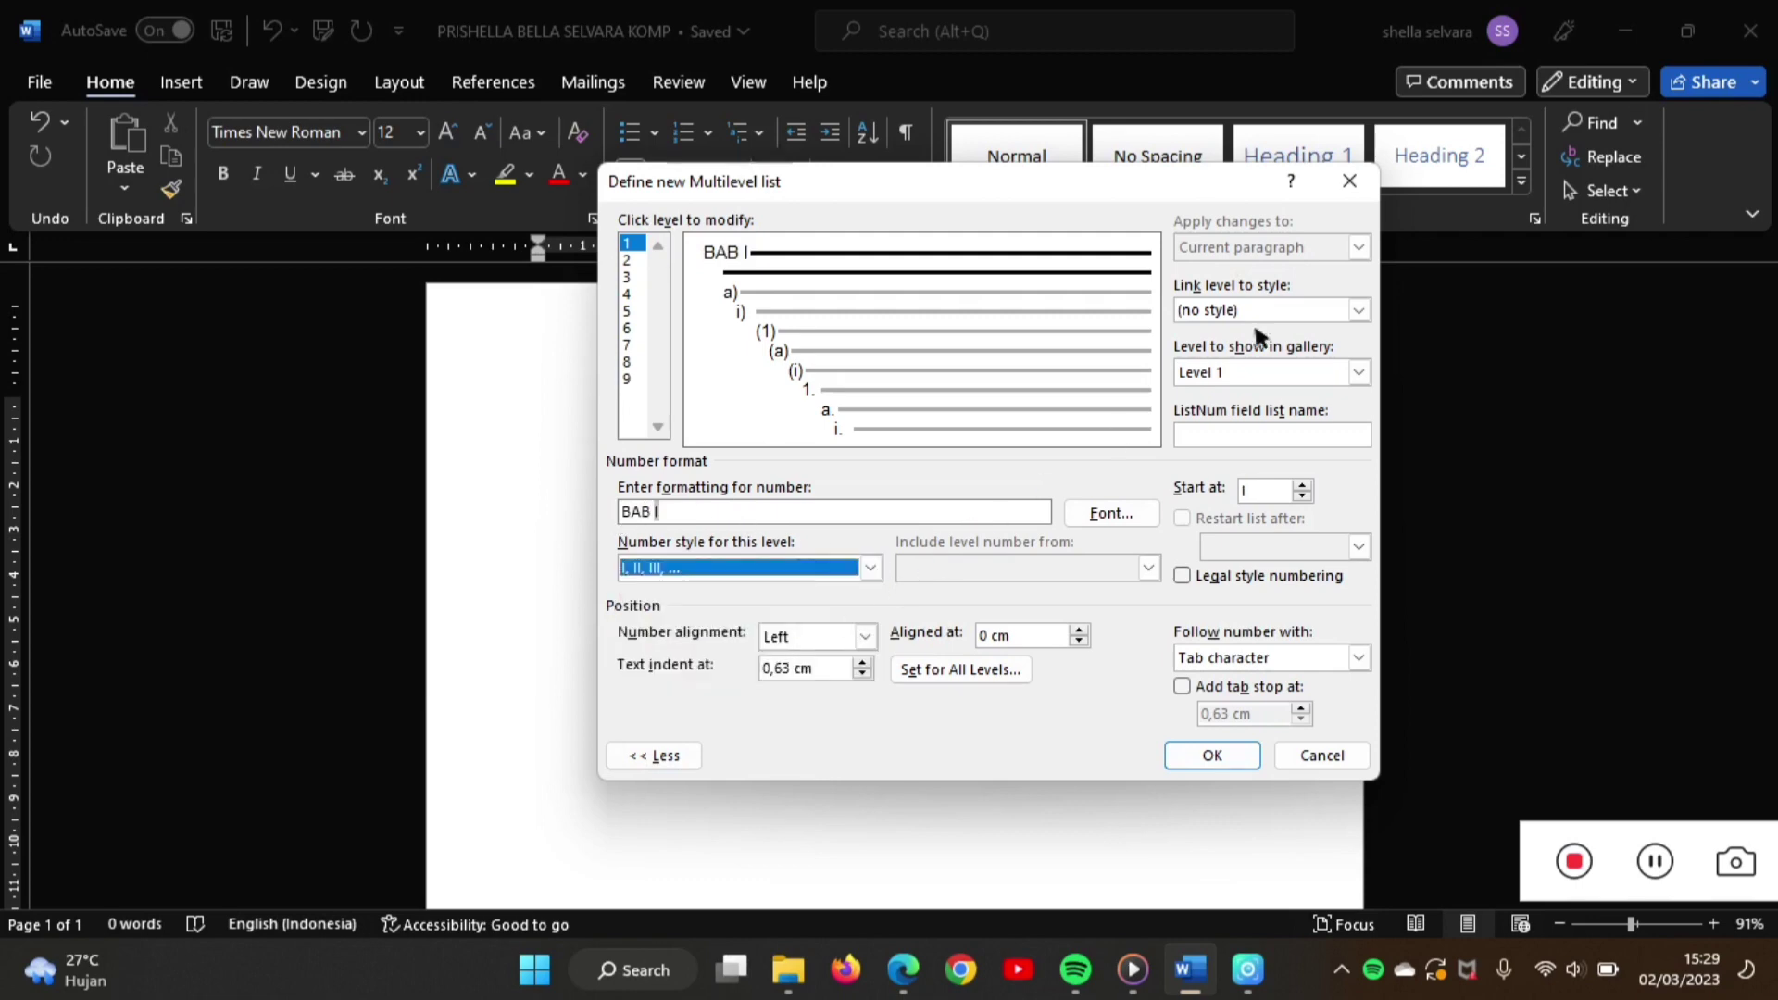
- Link list level 1 to Heading 1, show Level 1 in the gallery and follow the number with Nothing
{"action": "left_click", "coordinate": [1358, 309]}
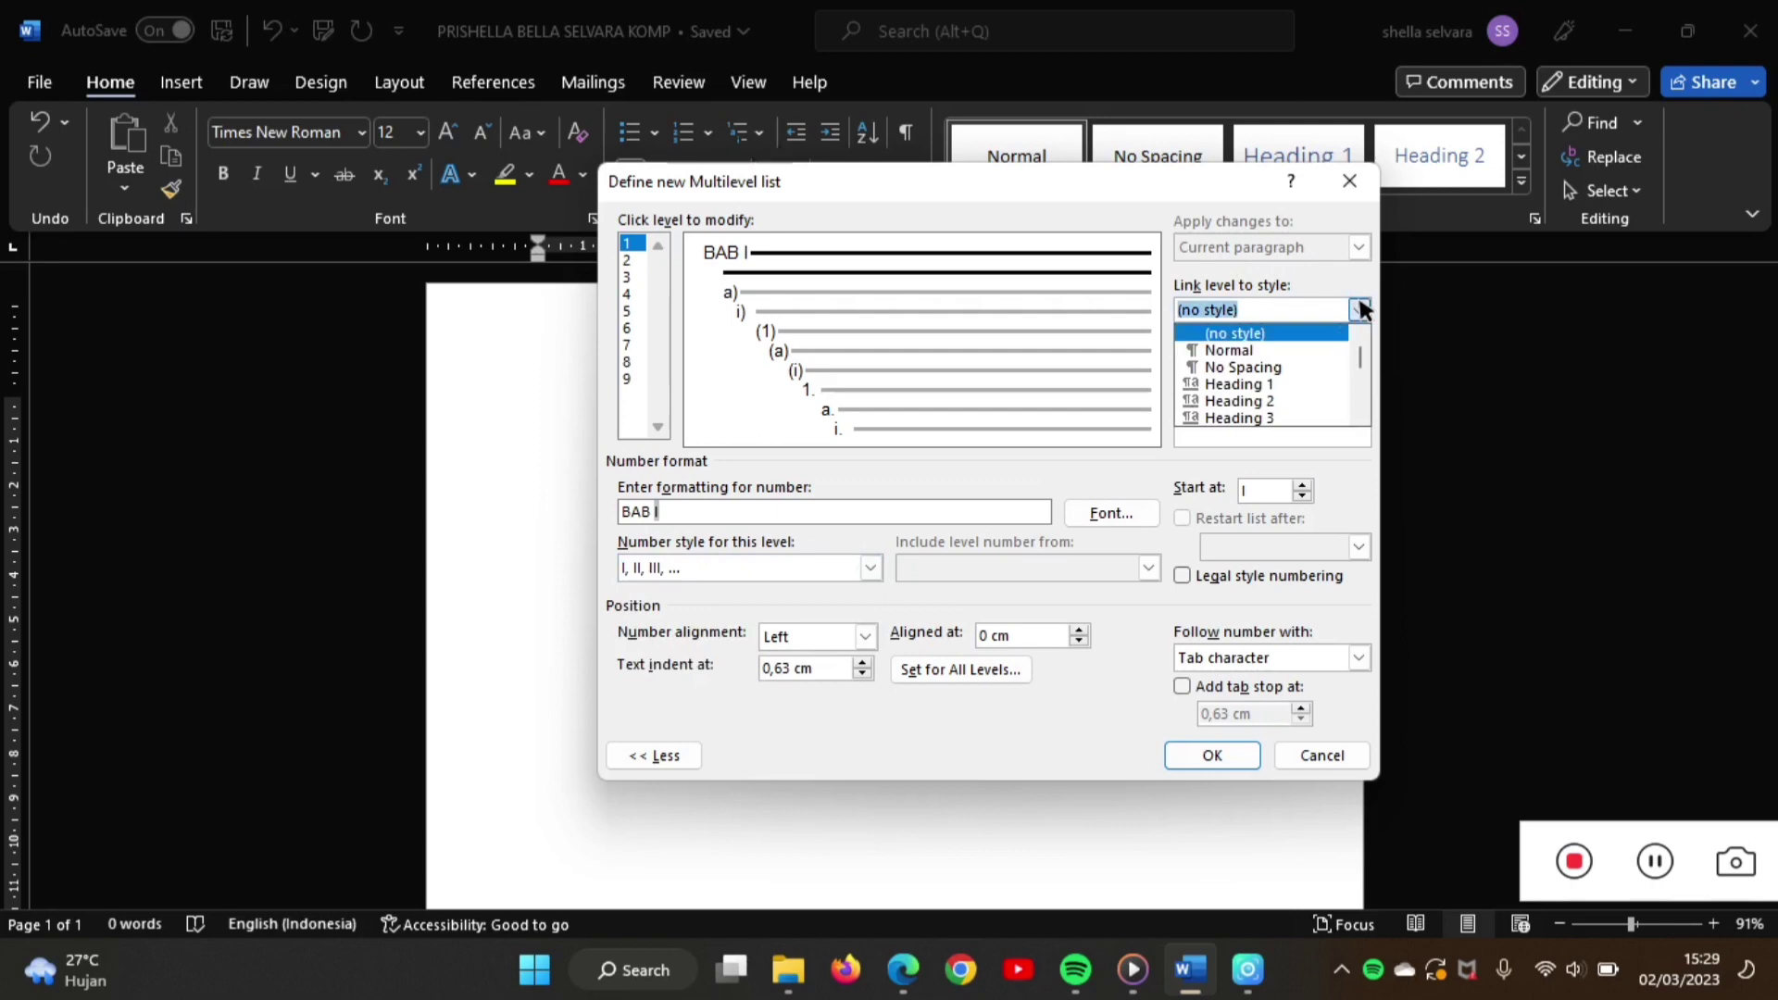
{"action": "left_click", "coordinate": [1356, 378]}
{"action": "left_click", "coordinate": [1358, 373]}
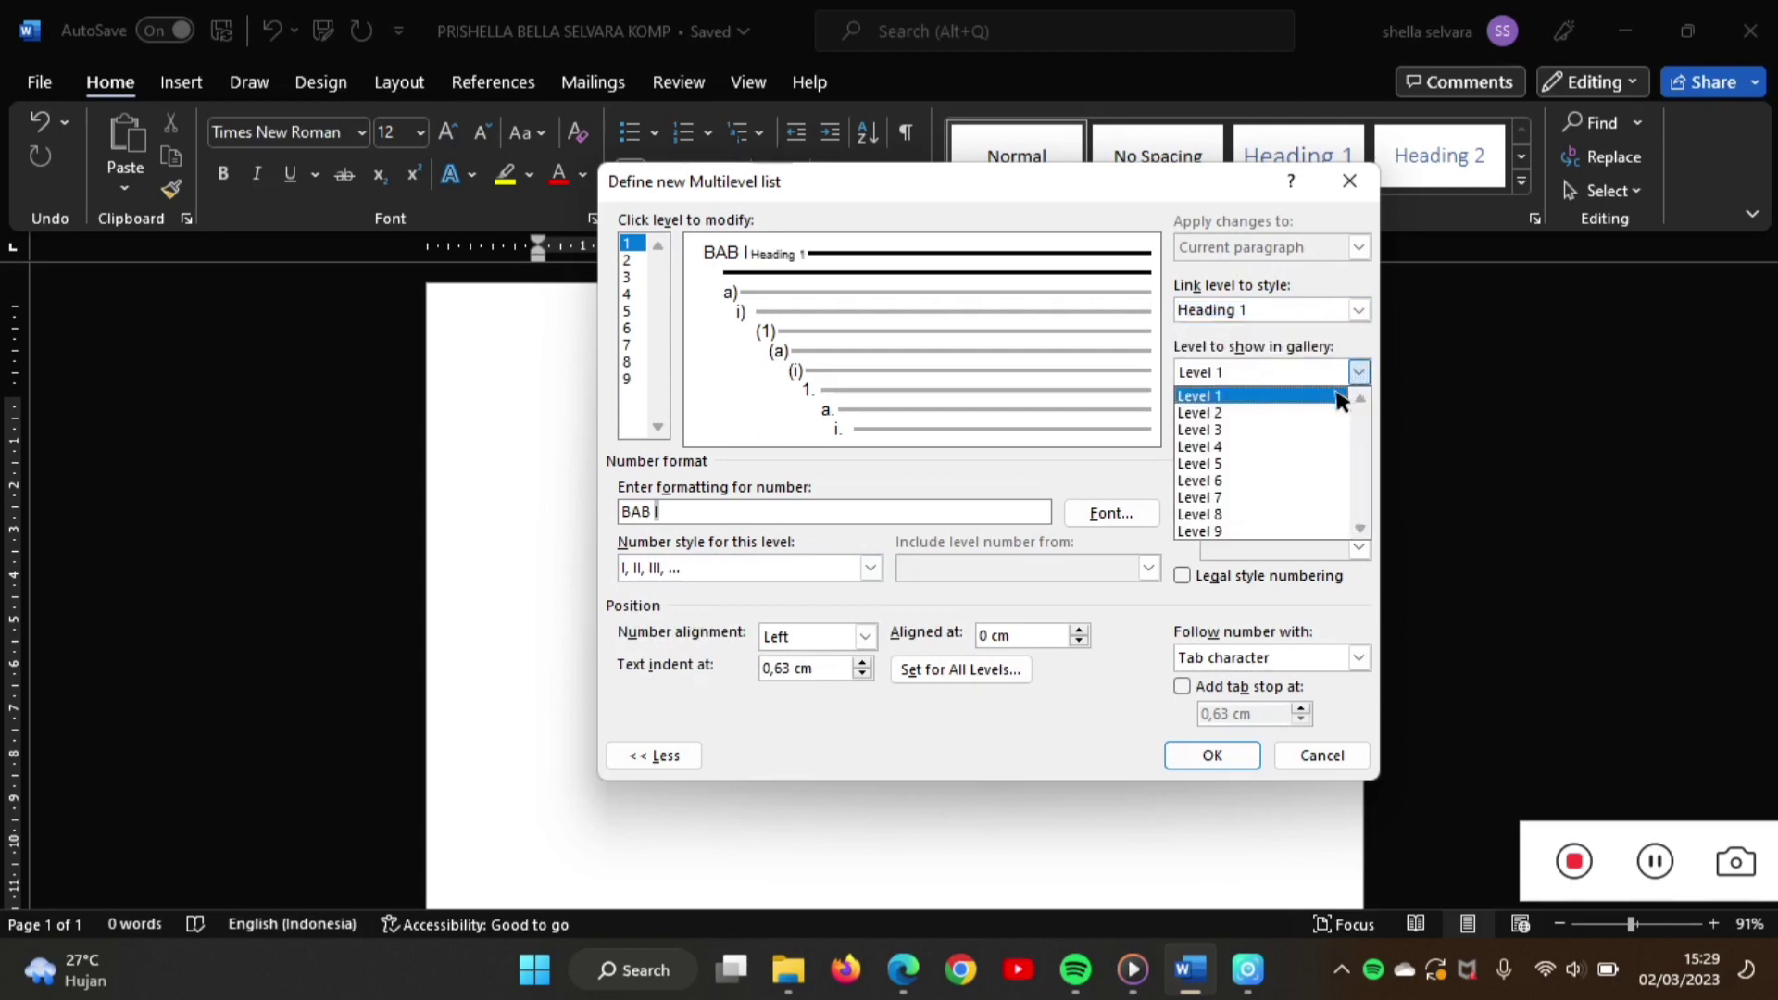
{"action": "left_click", "coordinate": [1337, 393]}
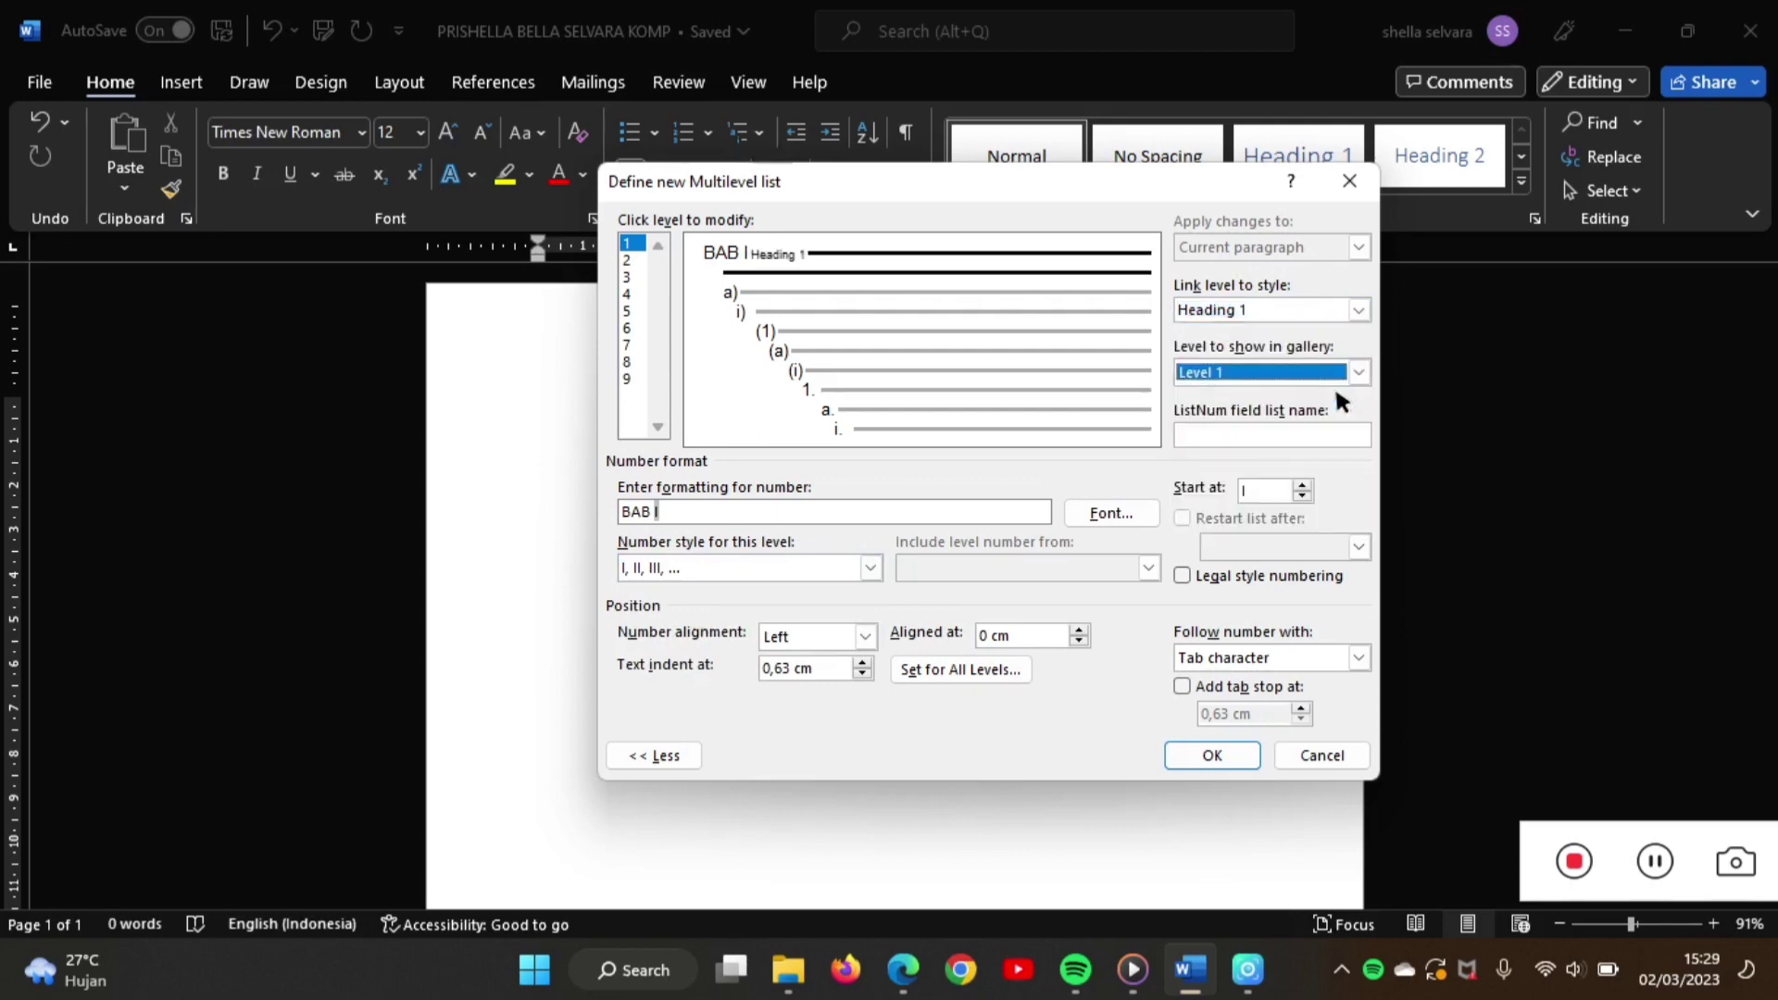
{"action": "left_click", "coordinate": [1356, 657]}
{"action": "left_click", "coordinate": [1319, 711]}
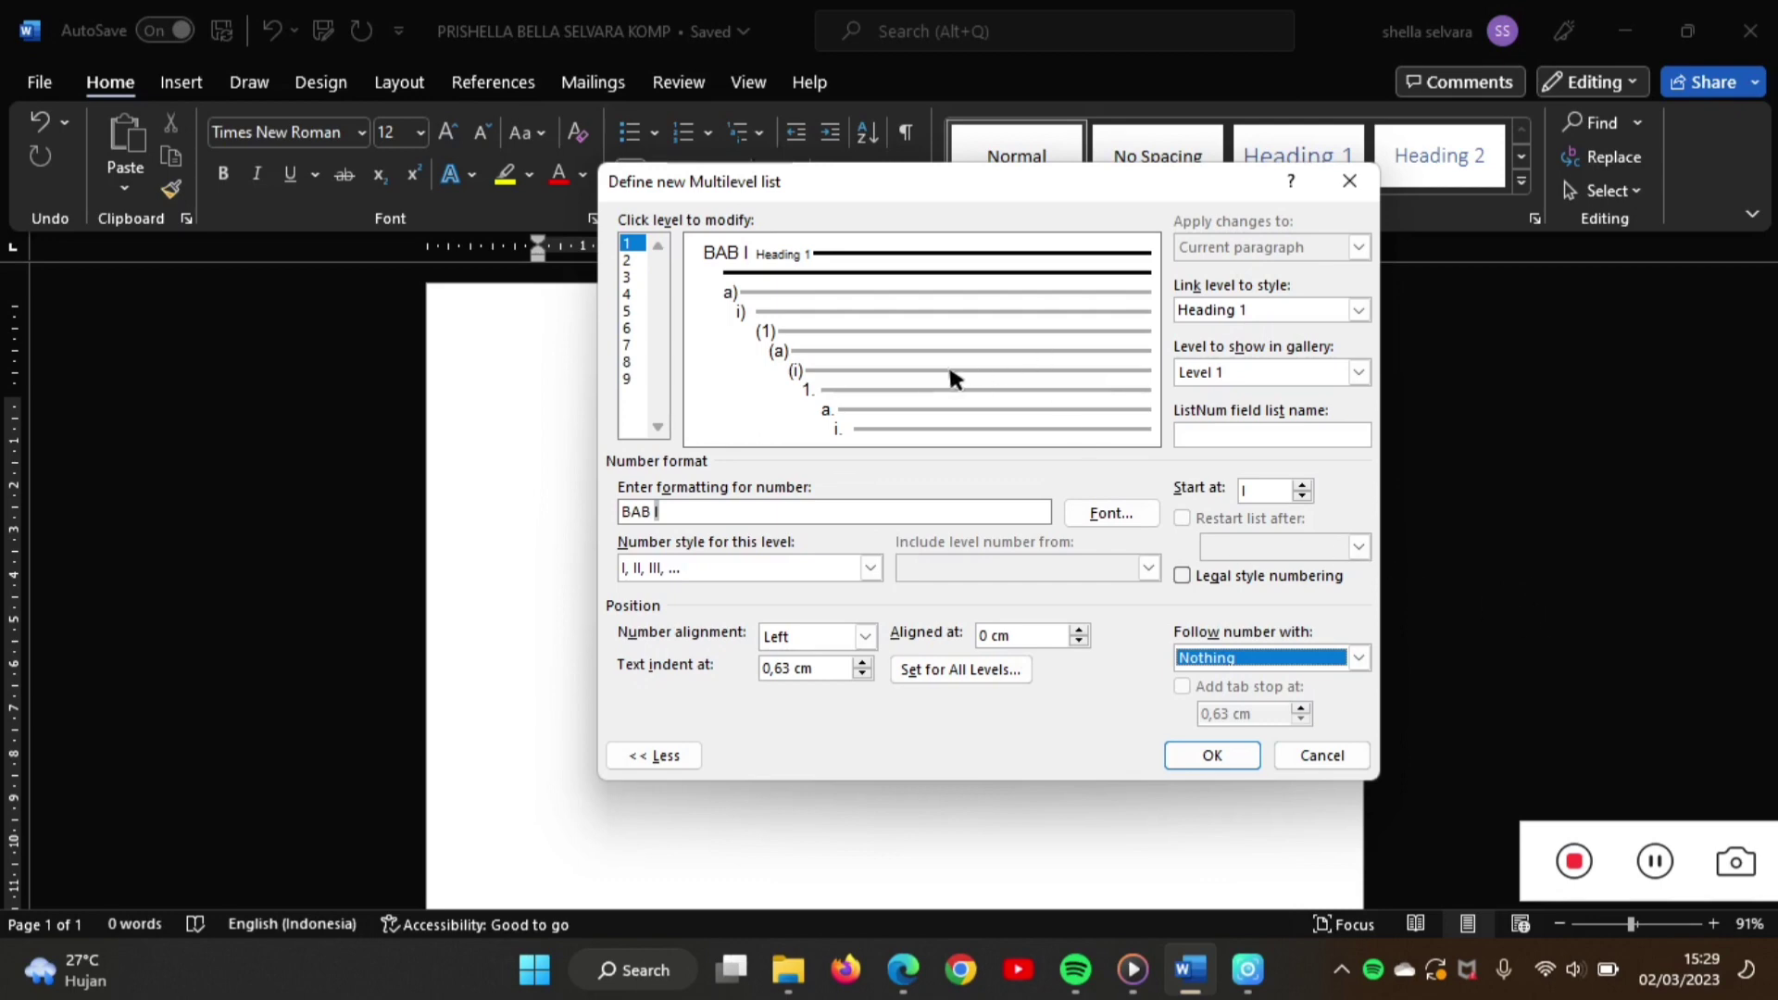
{"action": "left_click", "coordinate": [1187, 575]}
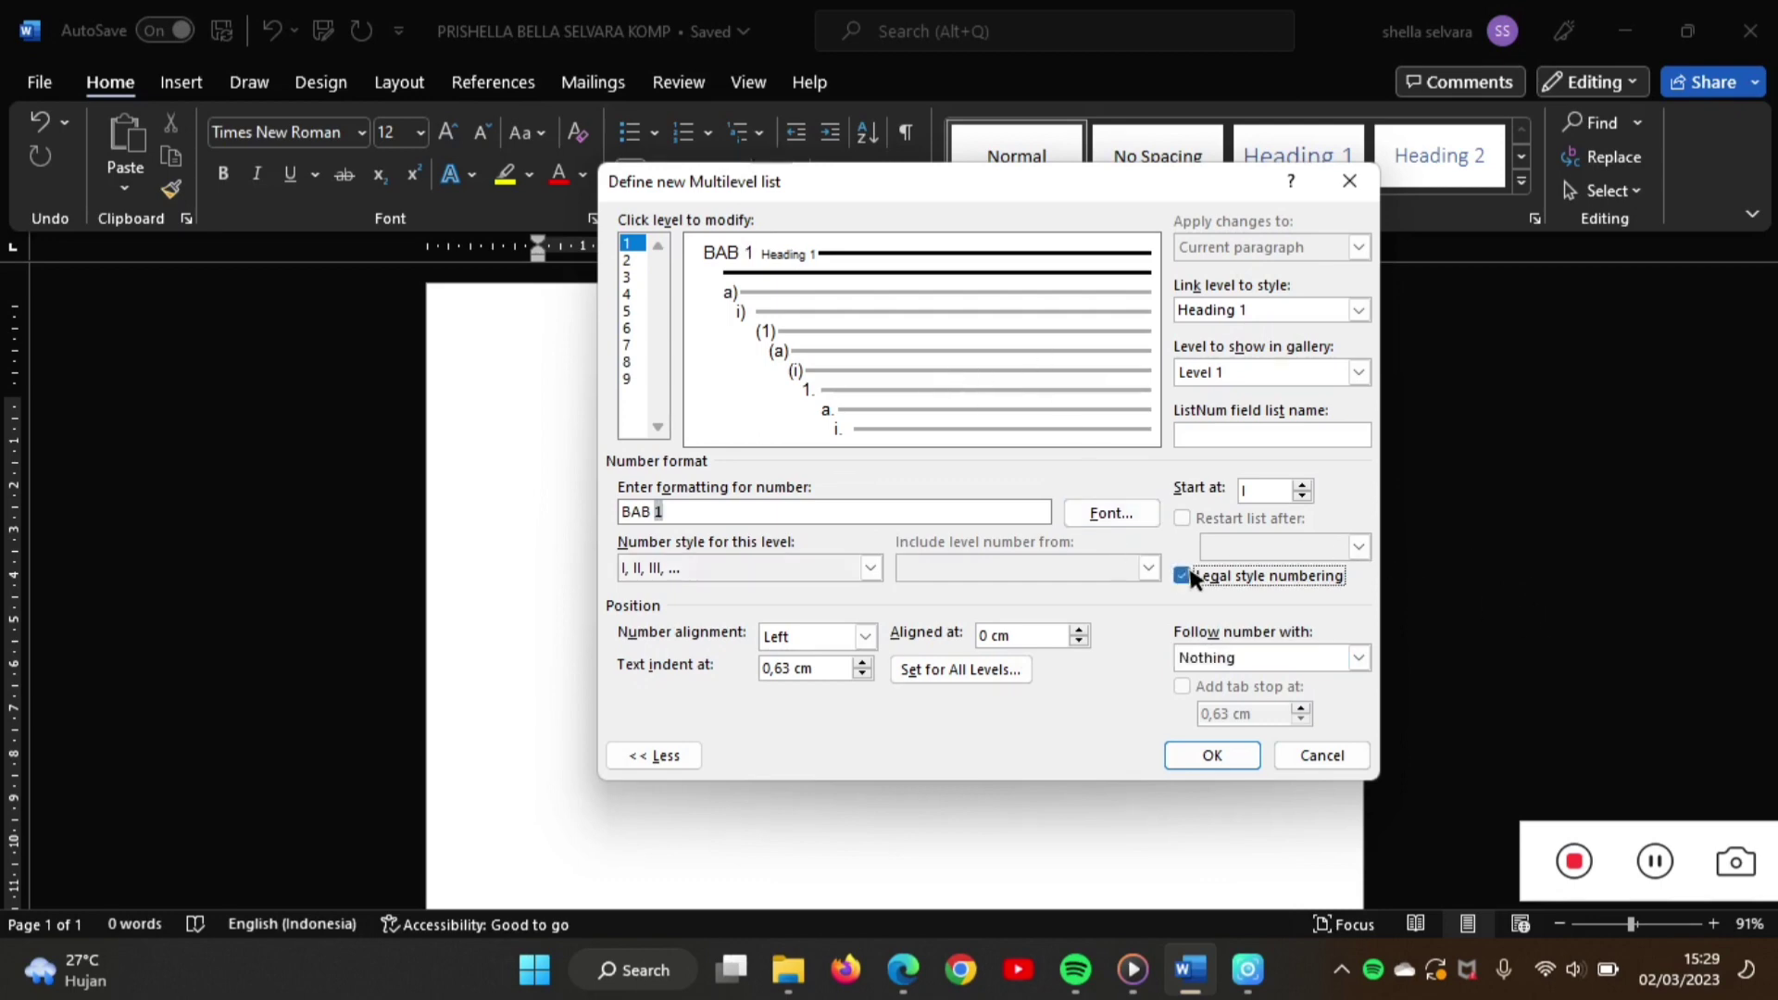
{"action": "left_click", "coordinate": [1183, 575]}
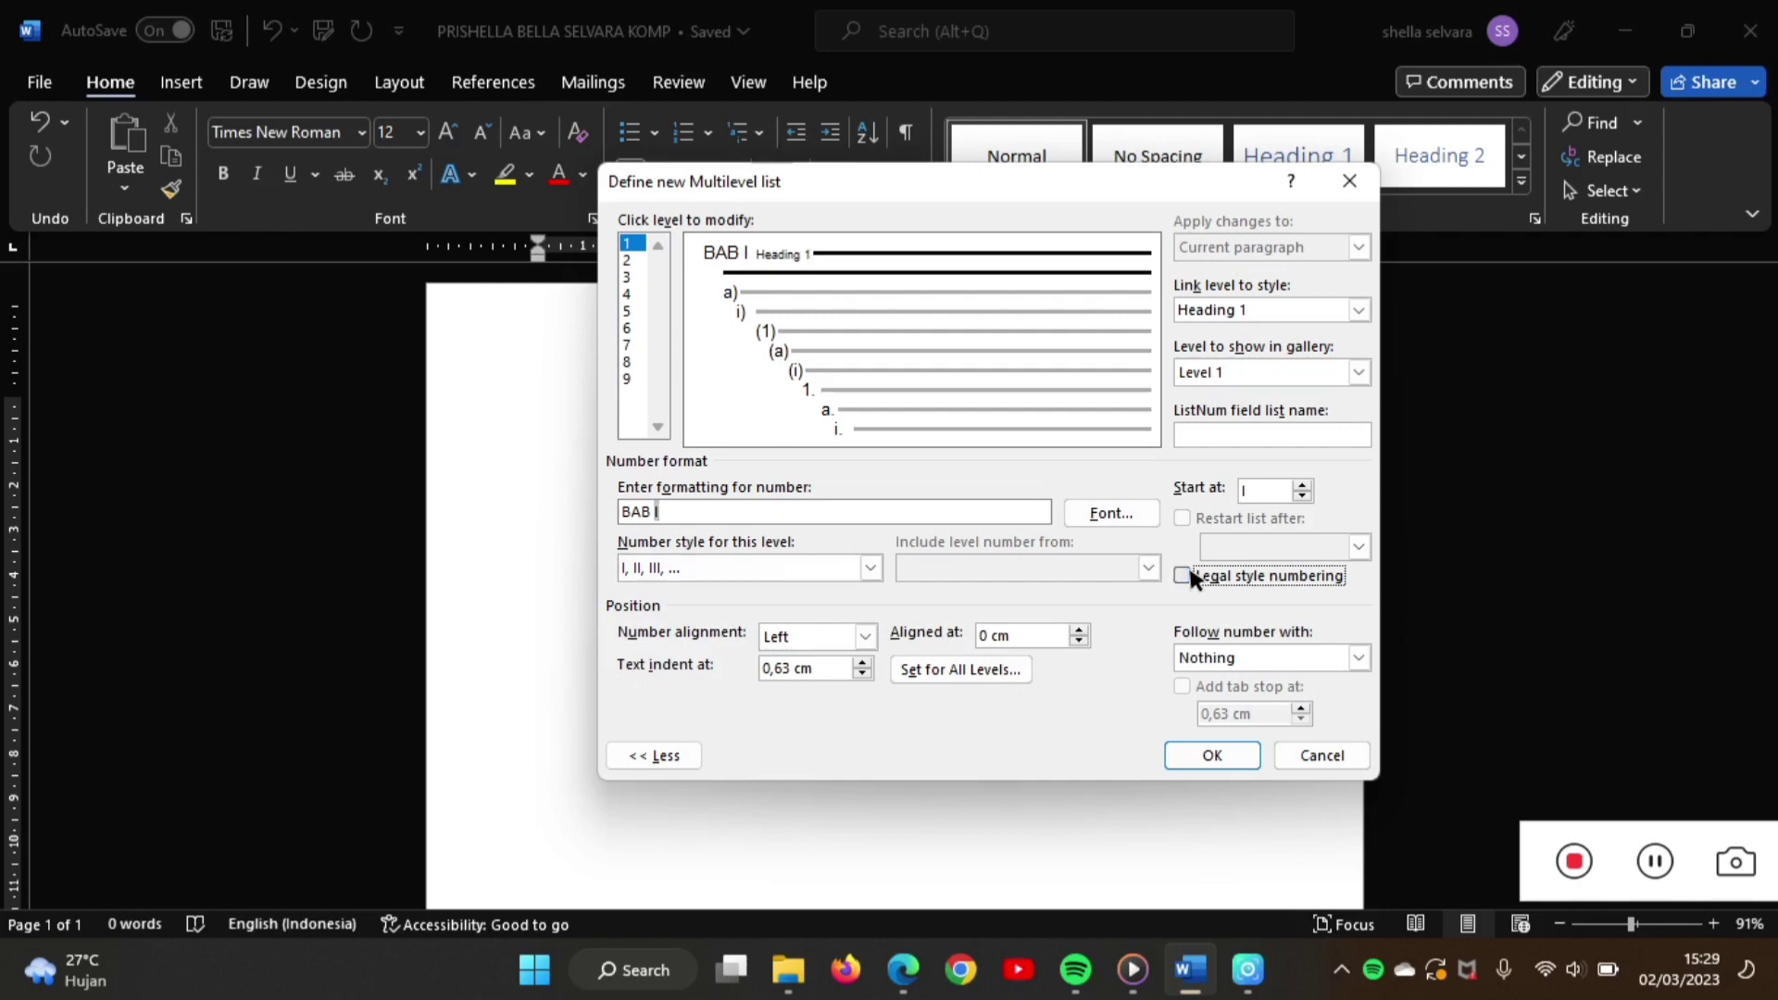
{"action": "left_click", "coordinate": [1183, 575]}
{"action": "left_click", "coordinate": [1184, 575]}
- Give list level 2 the A, B, C, … number style with a period in place of the closing parenthesis
{"action": "left_click", "coordinate": [627, 260]}
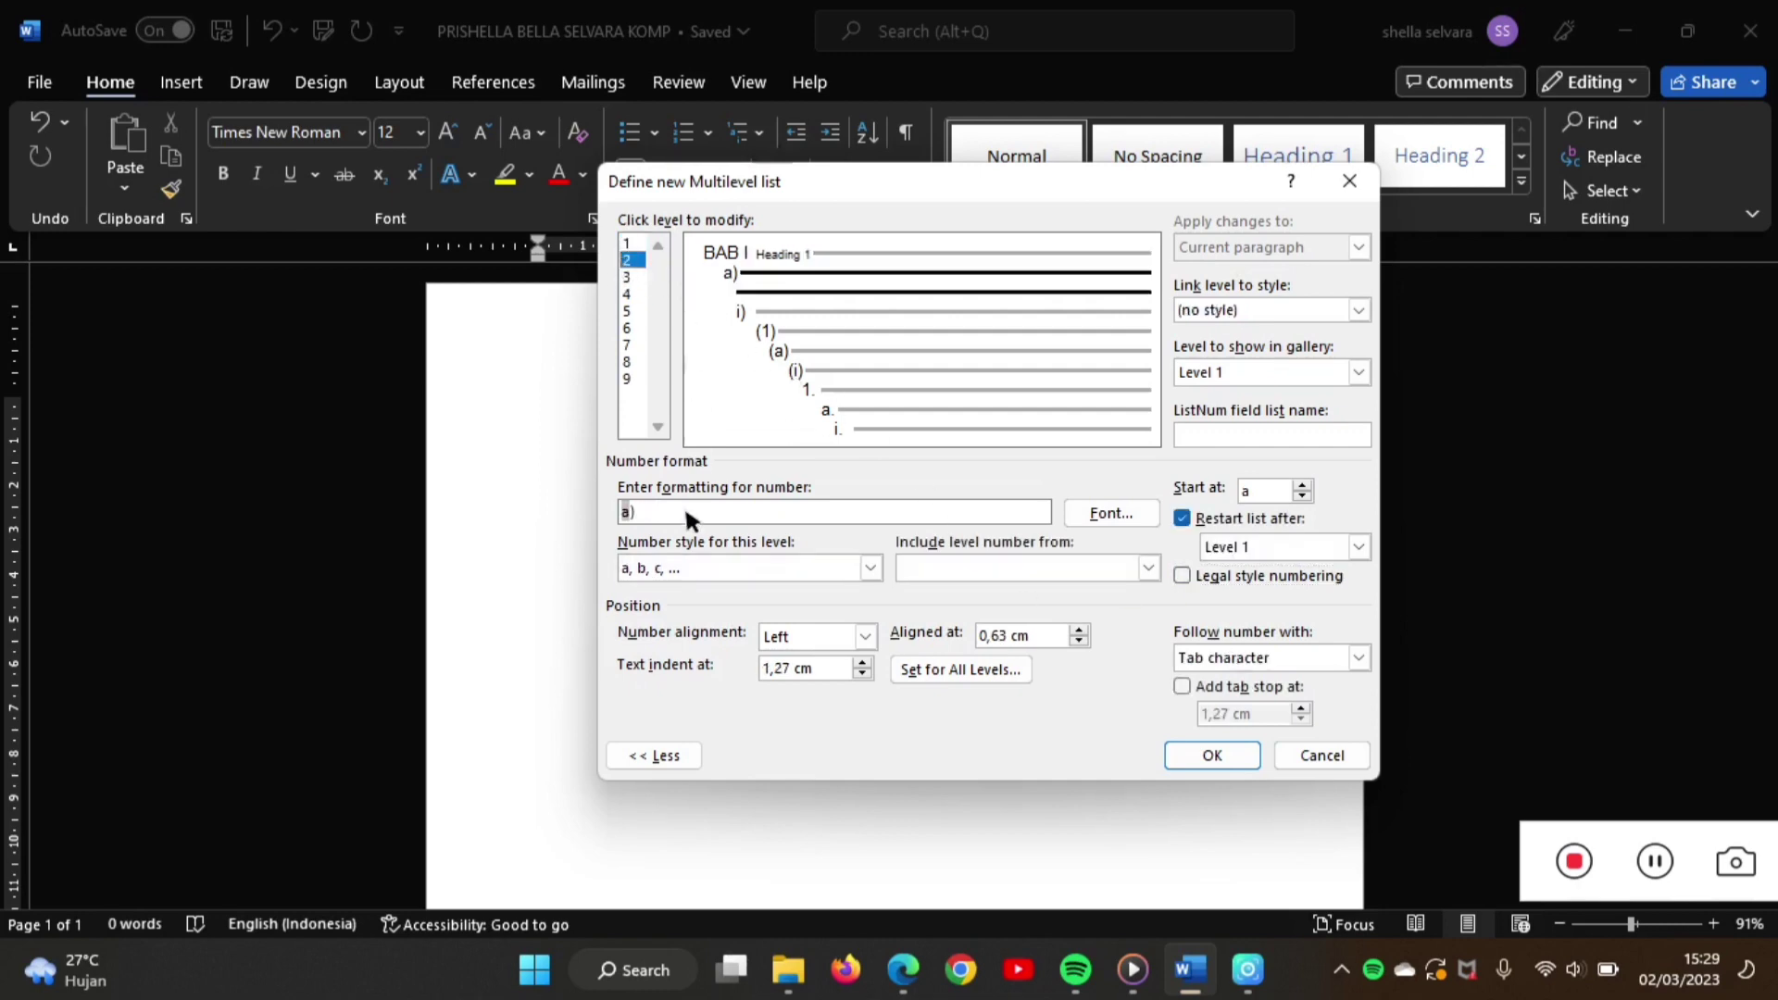
{"action": "left_click", "coordinate": [871, 568]}
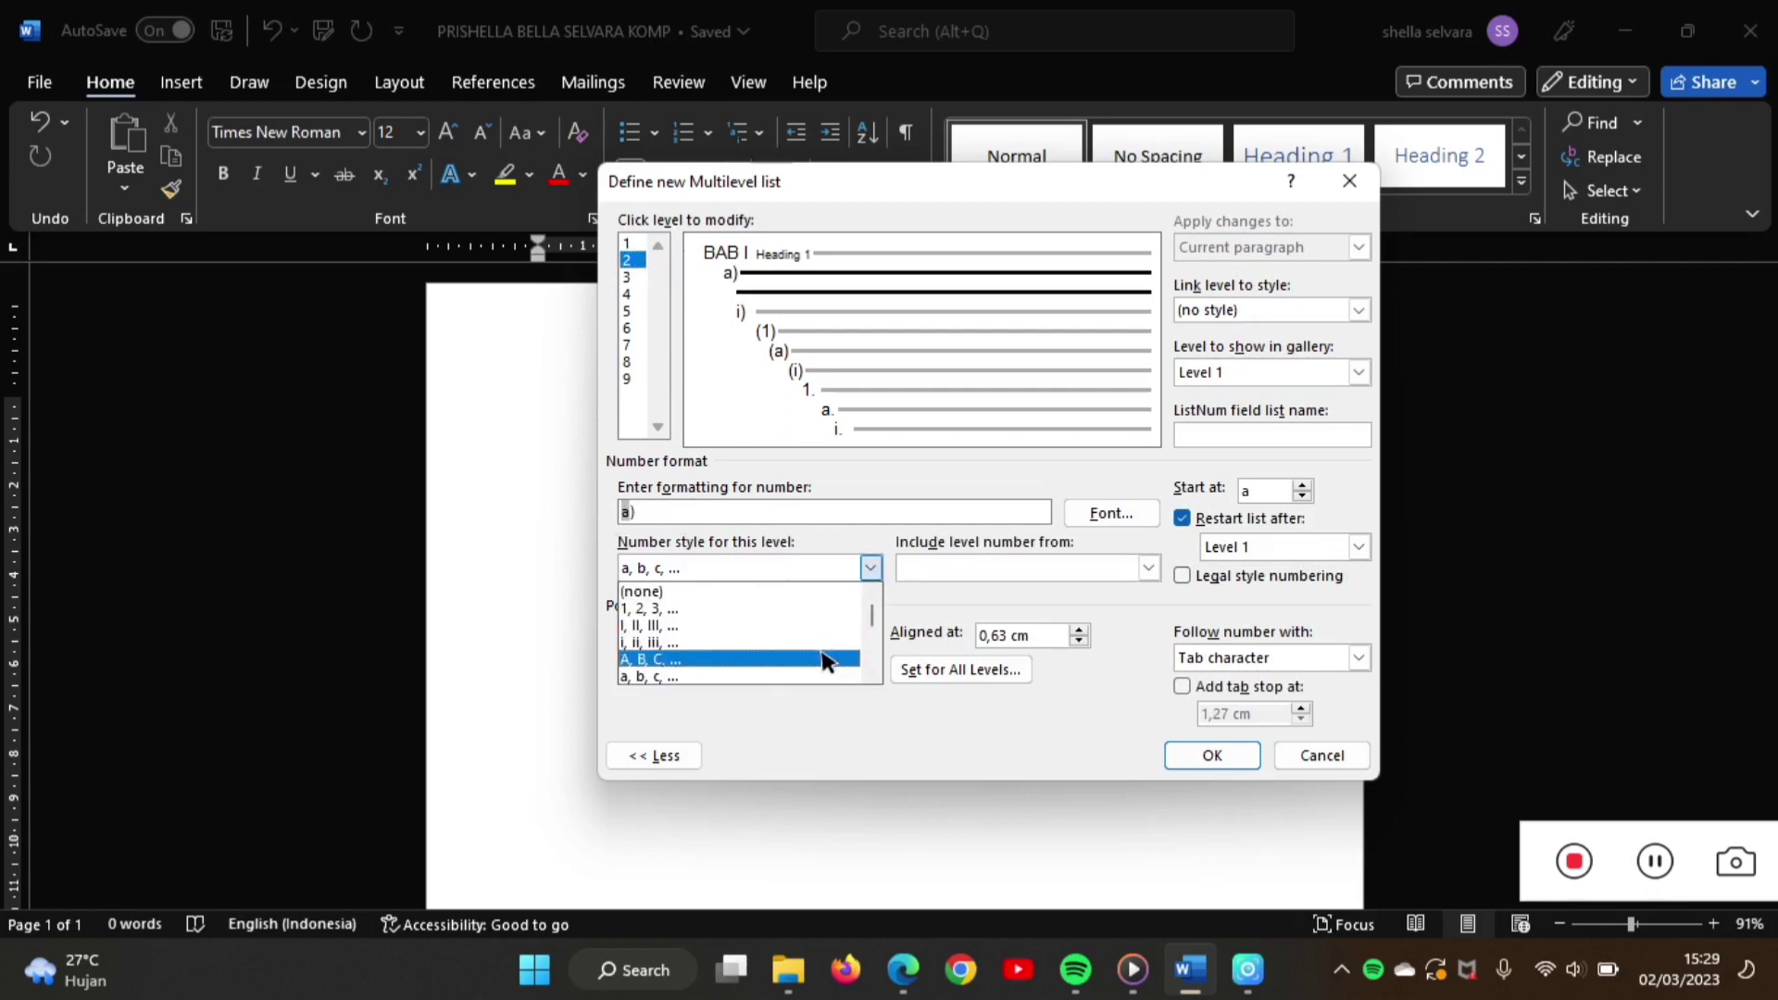
{"action": "left_click", "coordinate": [824, 659]}
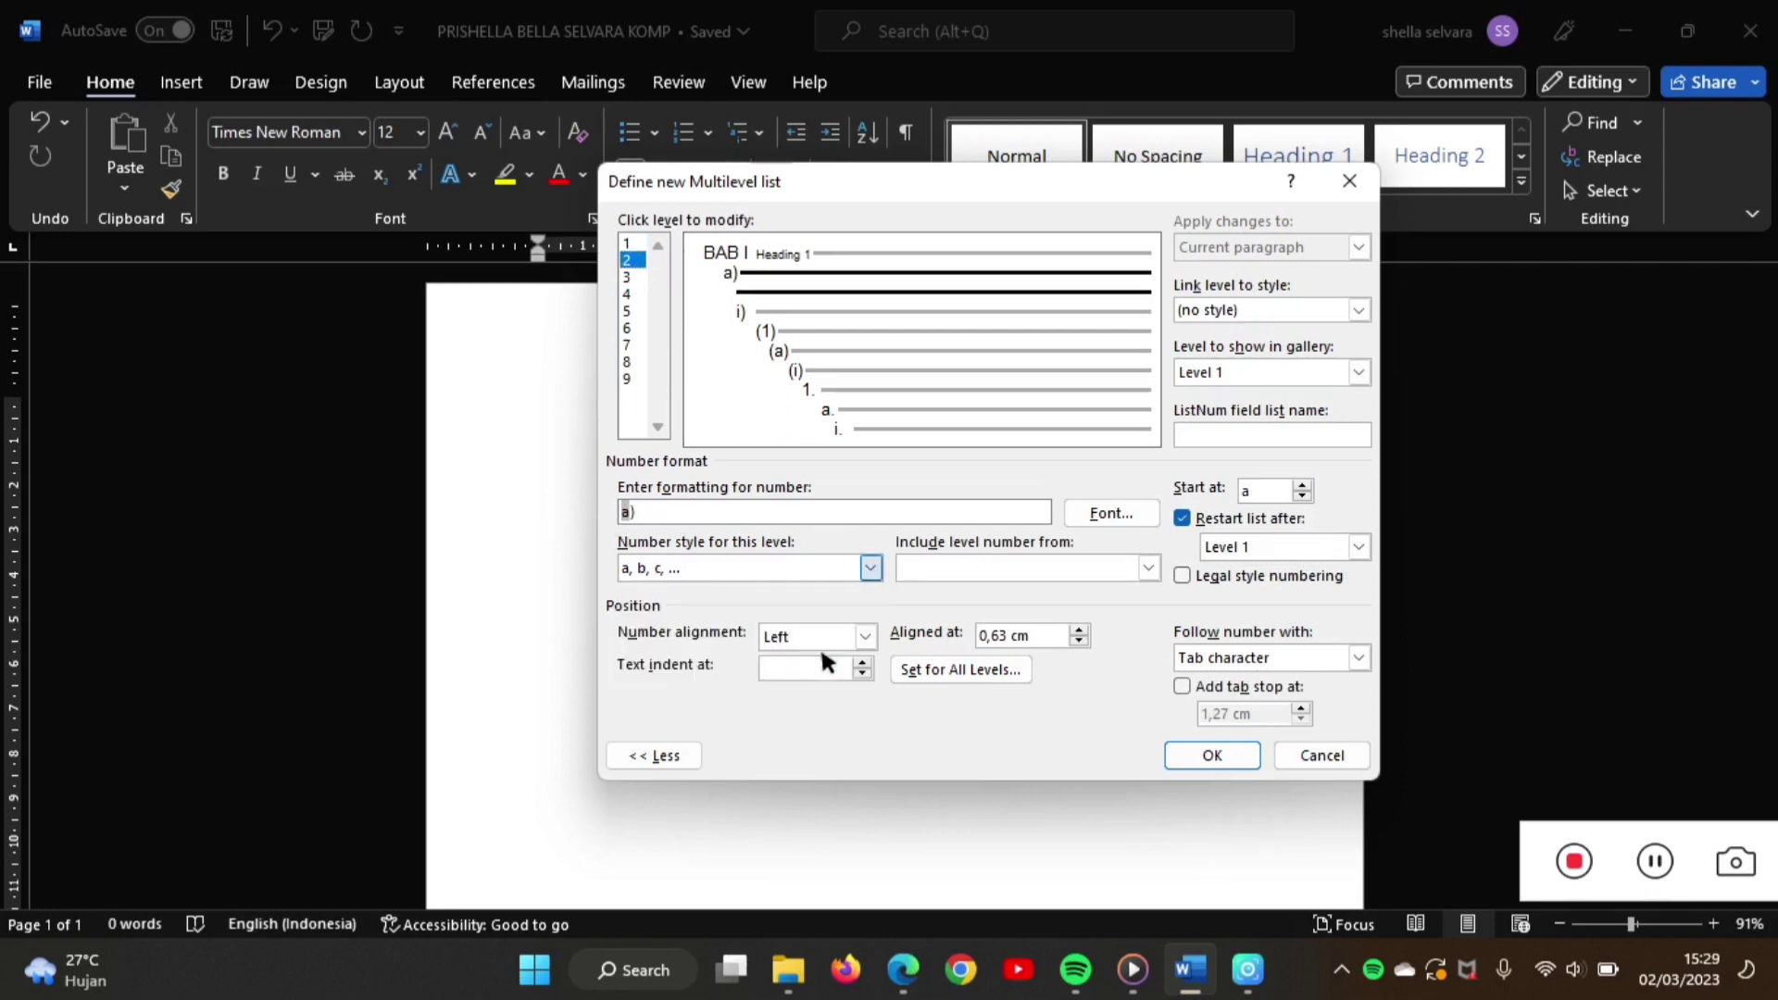
{"action": "left_click", "coordinate": [700, 506]}
{"action": "key", "text": "BackSpace"}
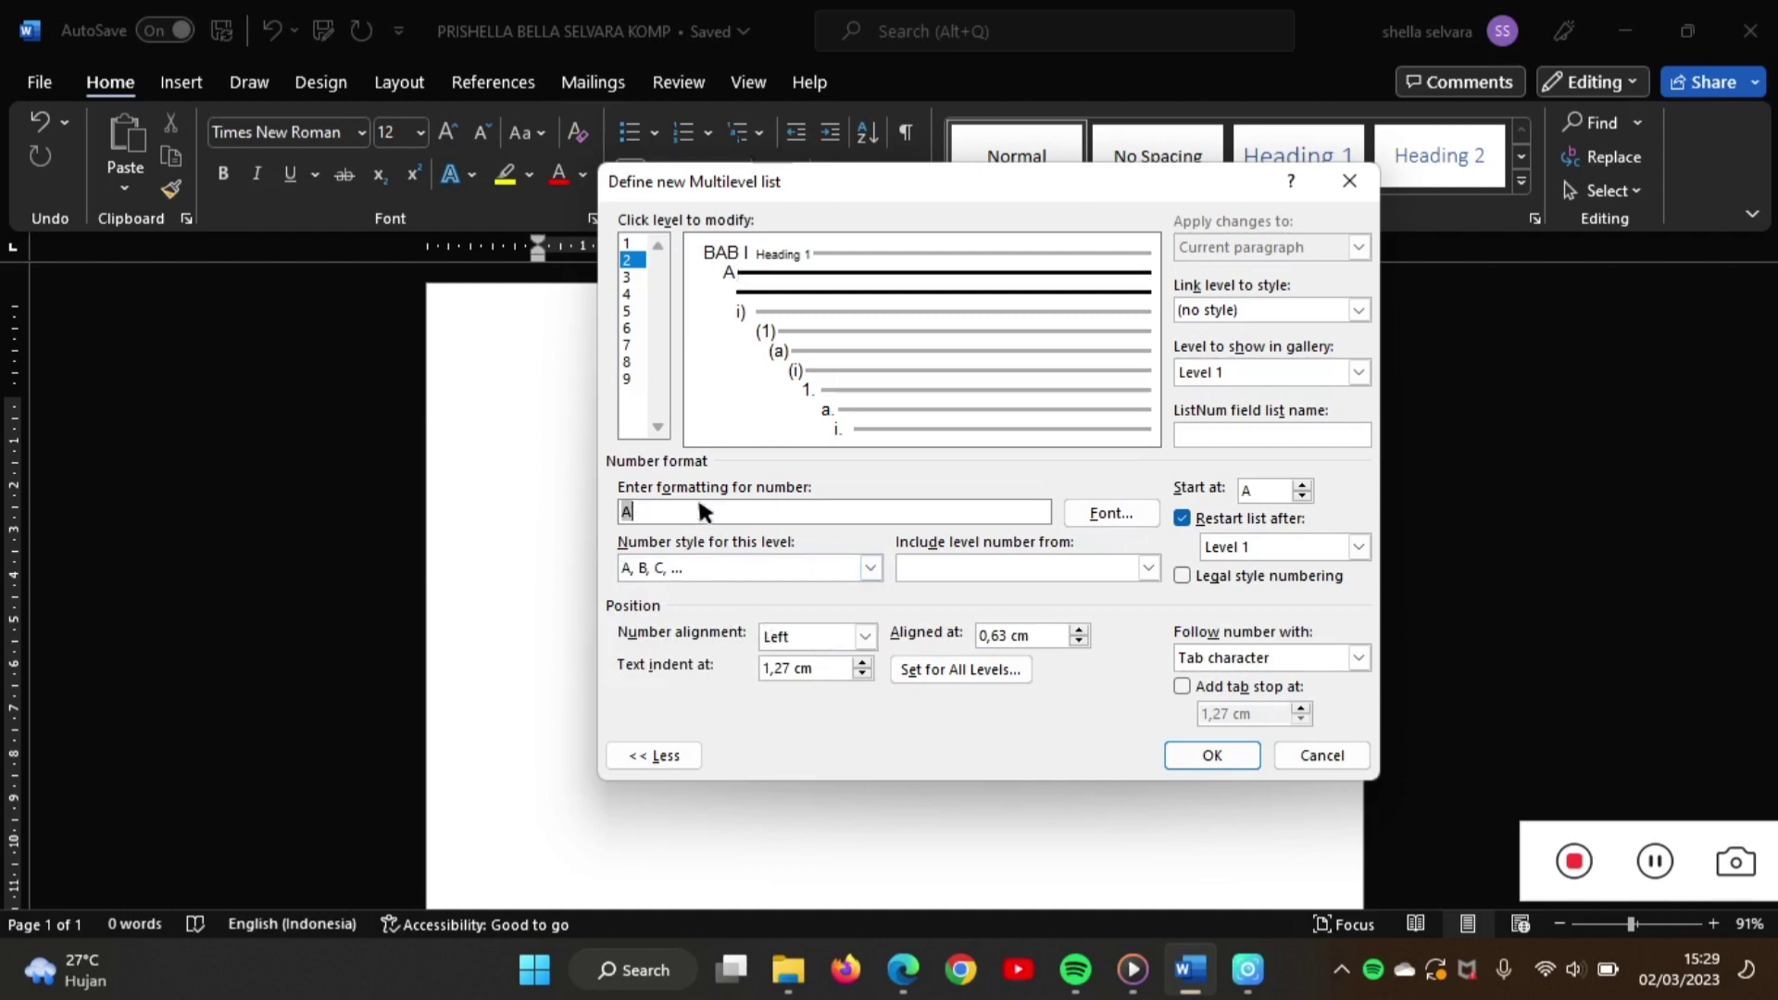
{"action": "type", "text": "."}
- Link list level 2 to Heading 2, show Level 2 in the gallery and follow the number with Space
{"action": "left_click", "coordinate": [1359, 309]}
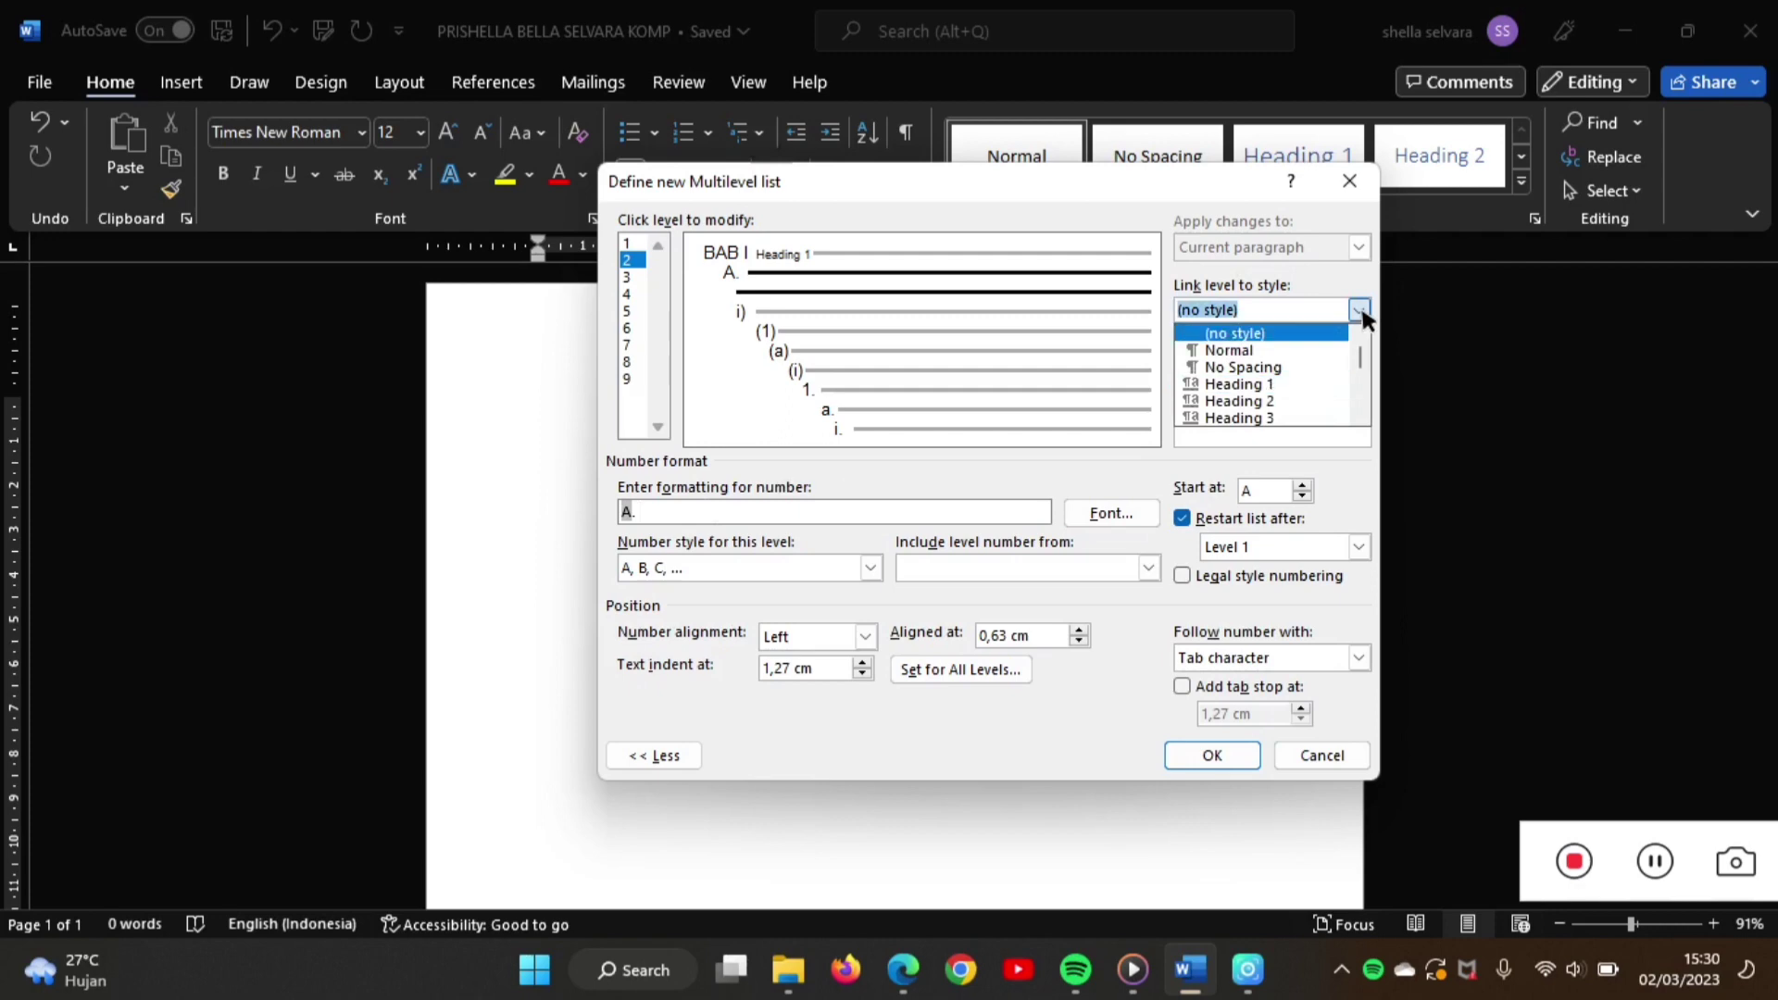
{"action": "left_click", "coordinate": [1304, 401]}
{"action": "left_click", "coordinate": [1360, 371]}
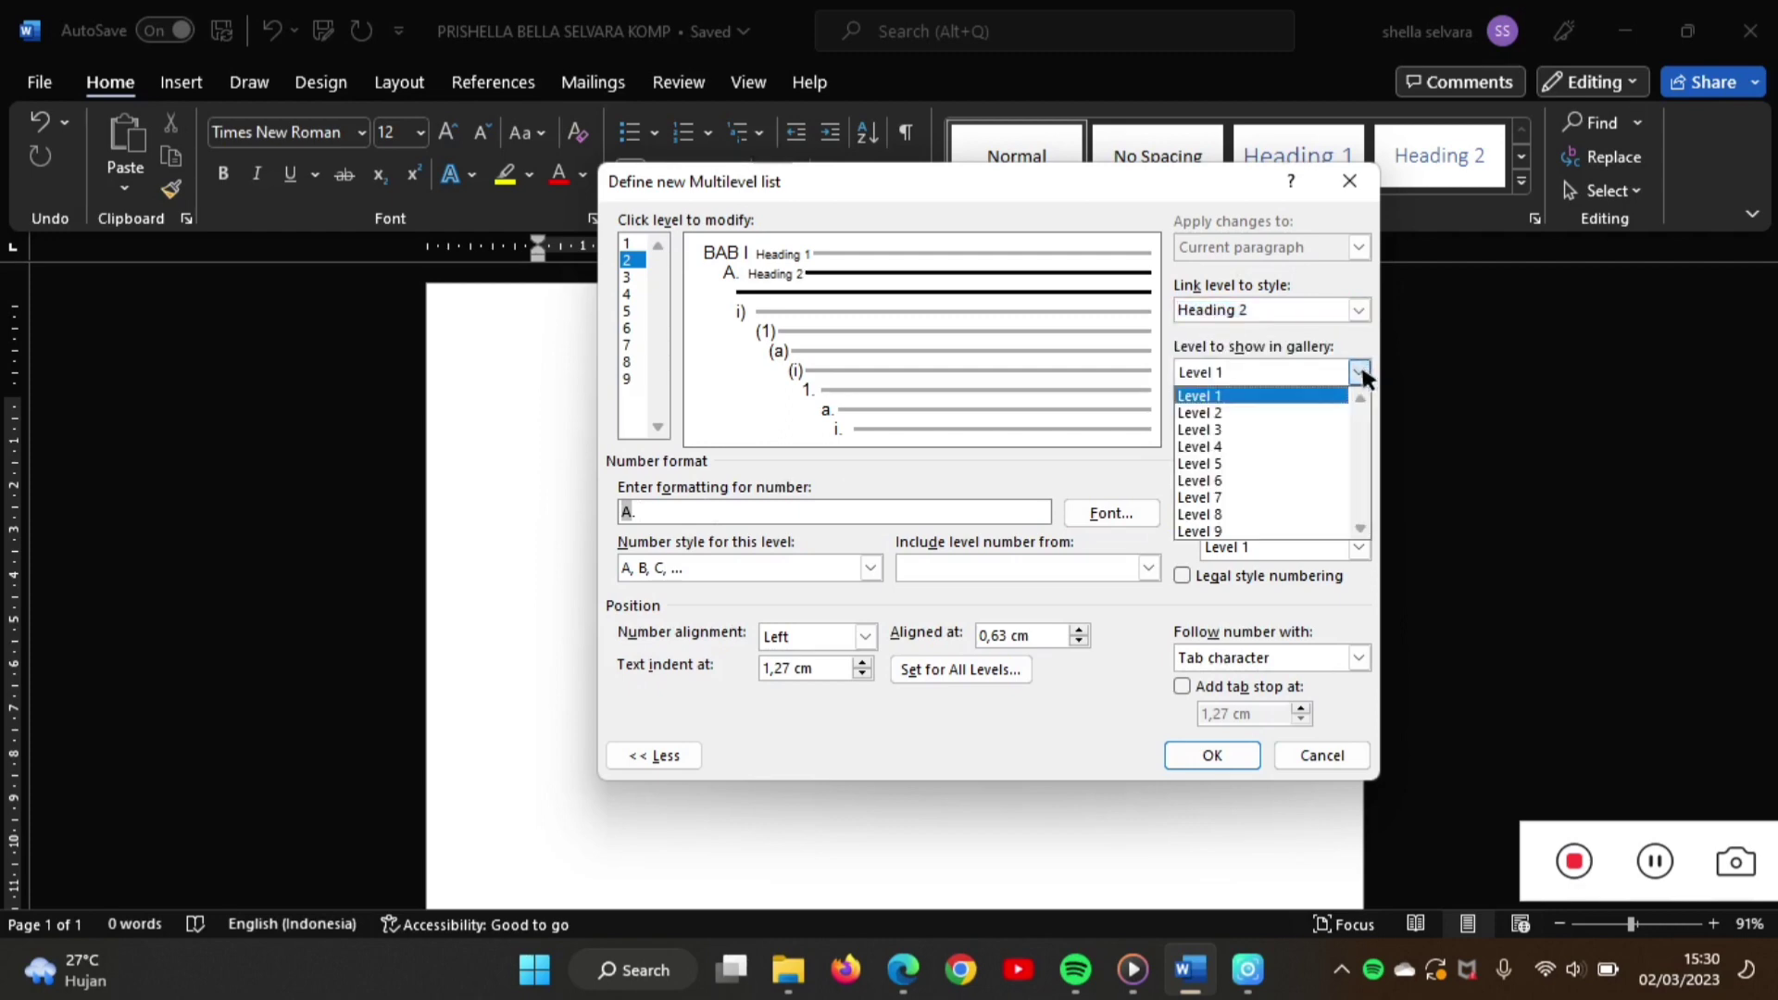
{"action": "left_click", "coordinate": [1315, 412]}
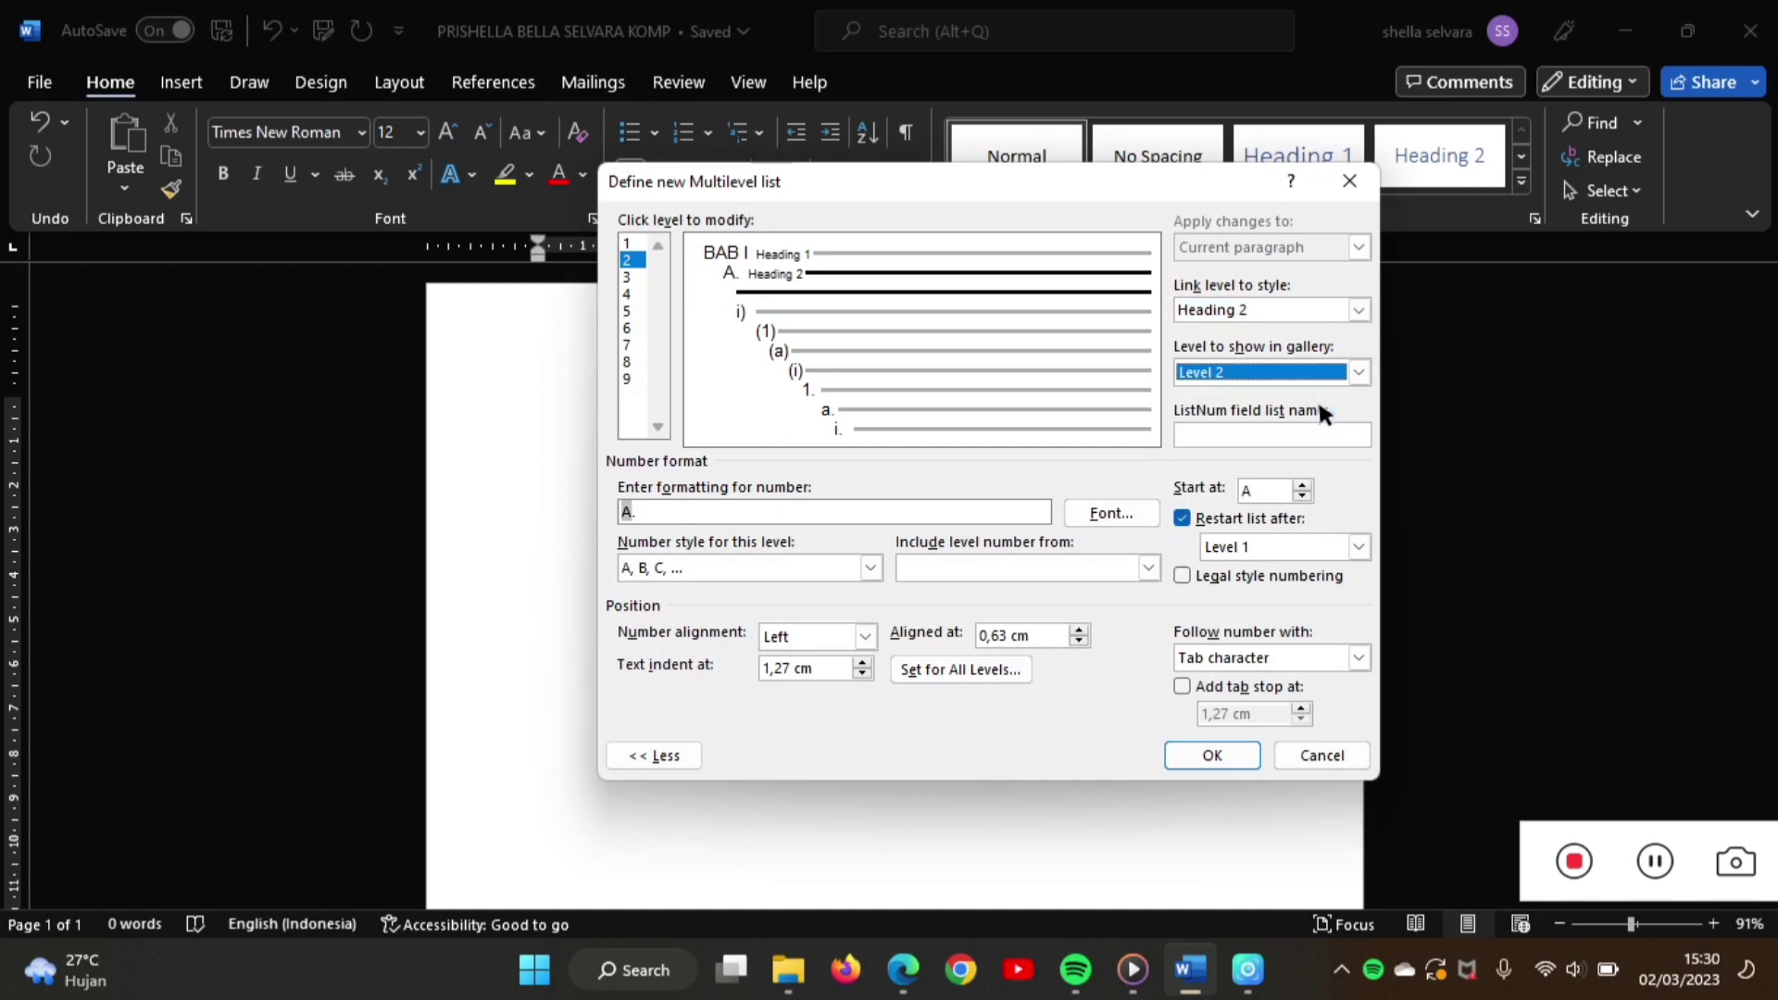
{"action": "left_click", "coordinate": [1360, 655]}
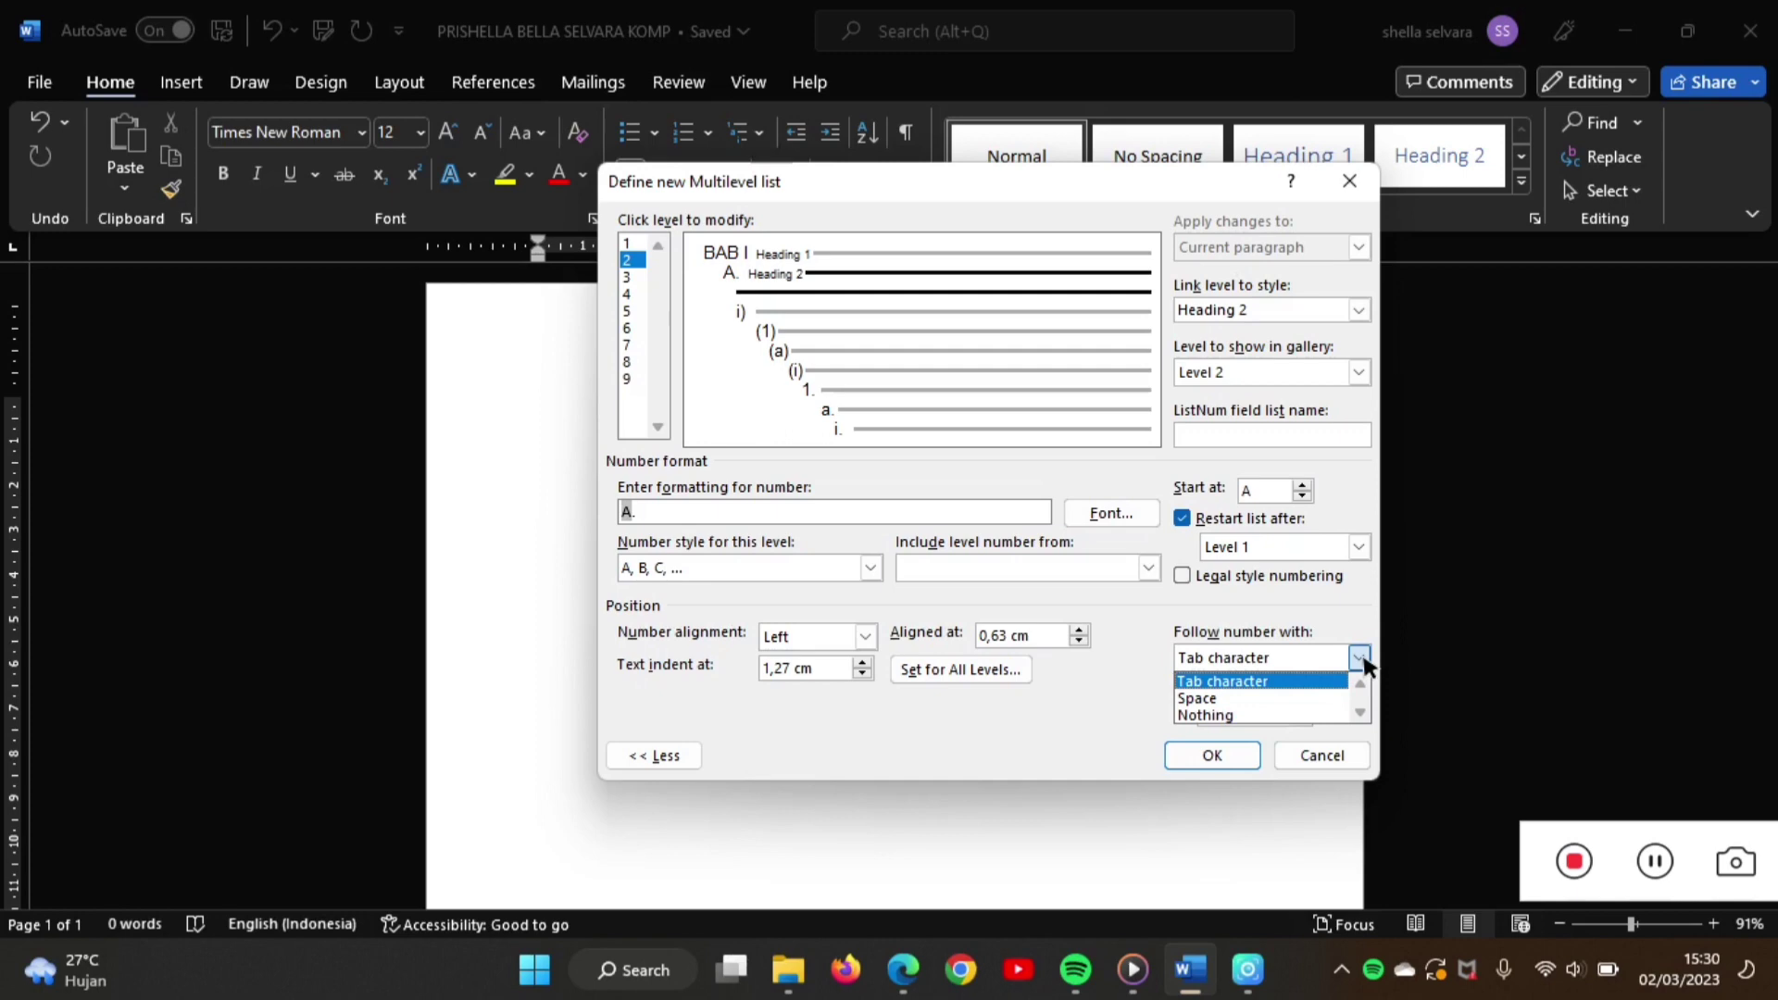
{"action": "left_click", "coordinate": [1328, 698]}
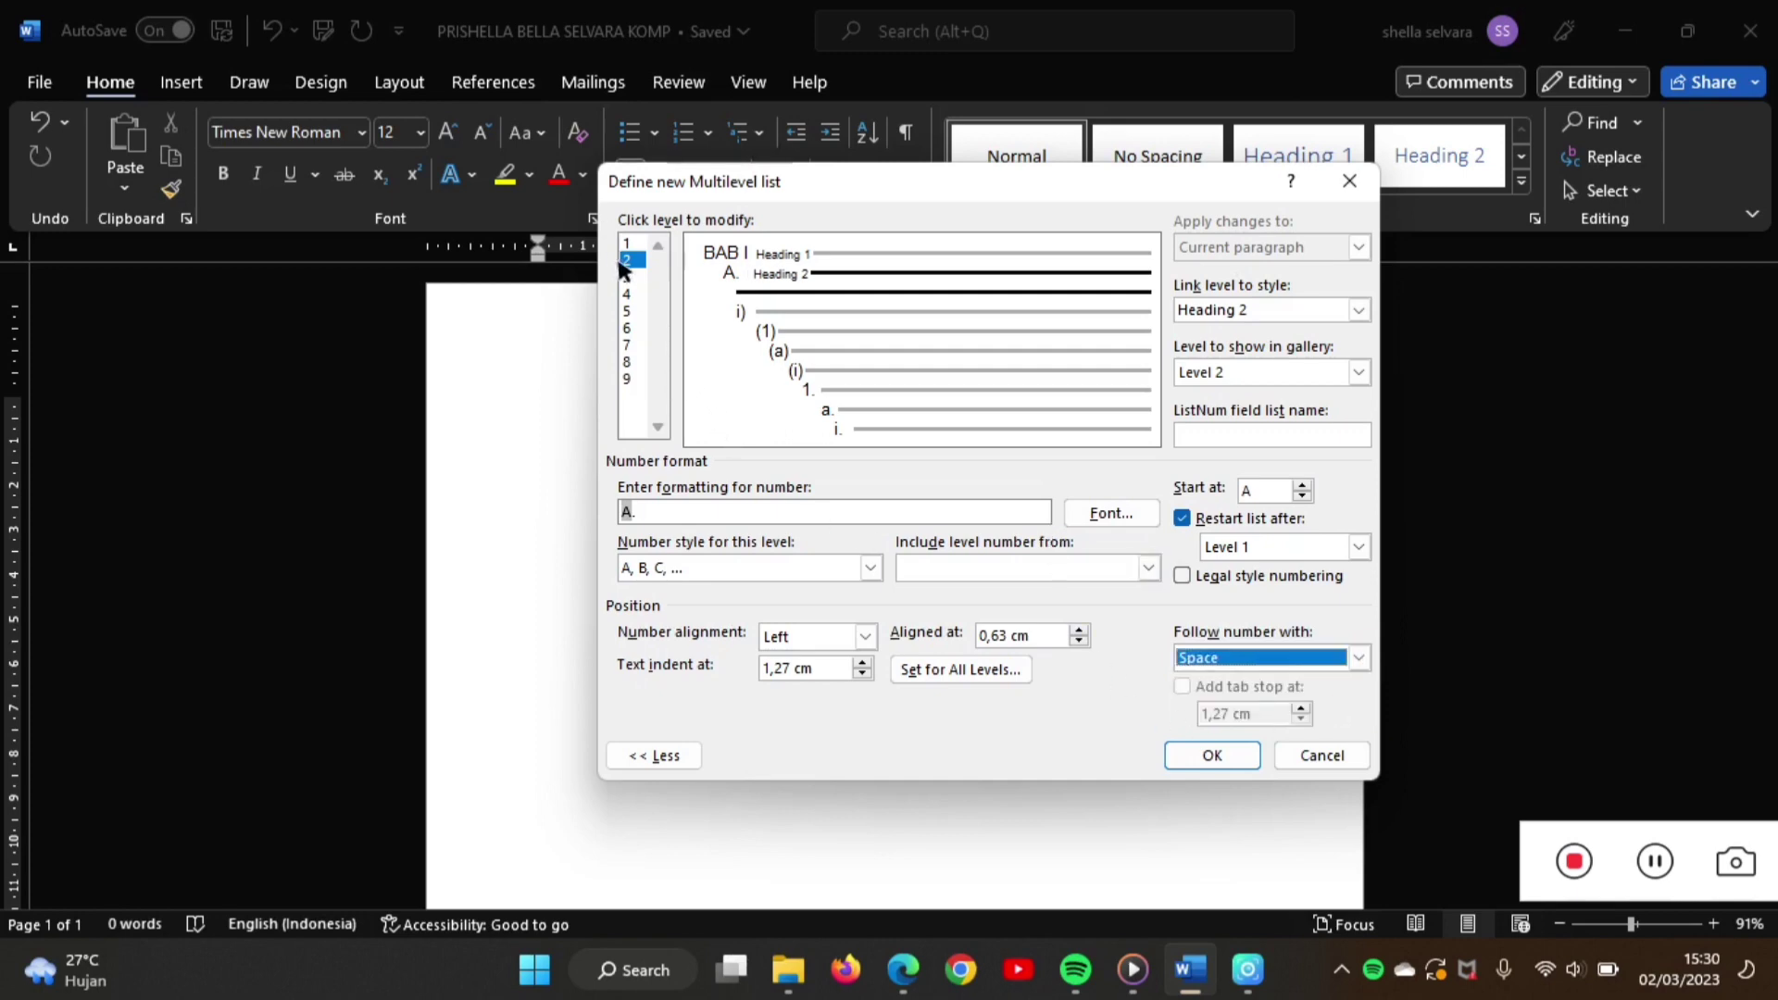
- Set the number style of list level 3 to 1, 2, 3, … and place the cursor at the end of its number format
{"action": "left_click", "coordinate": [627, 277]}
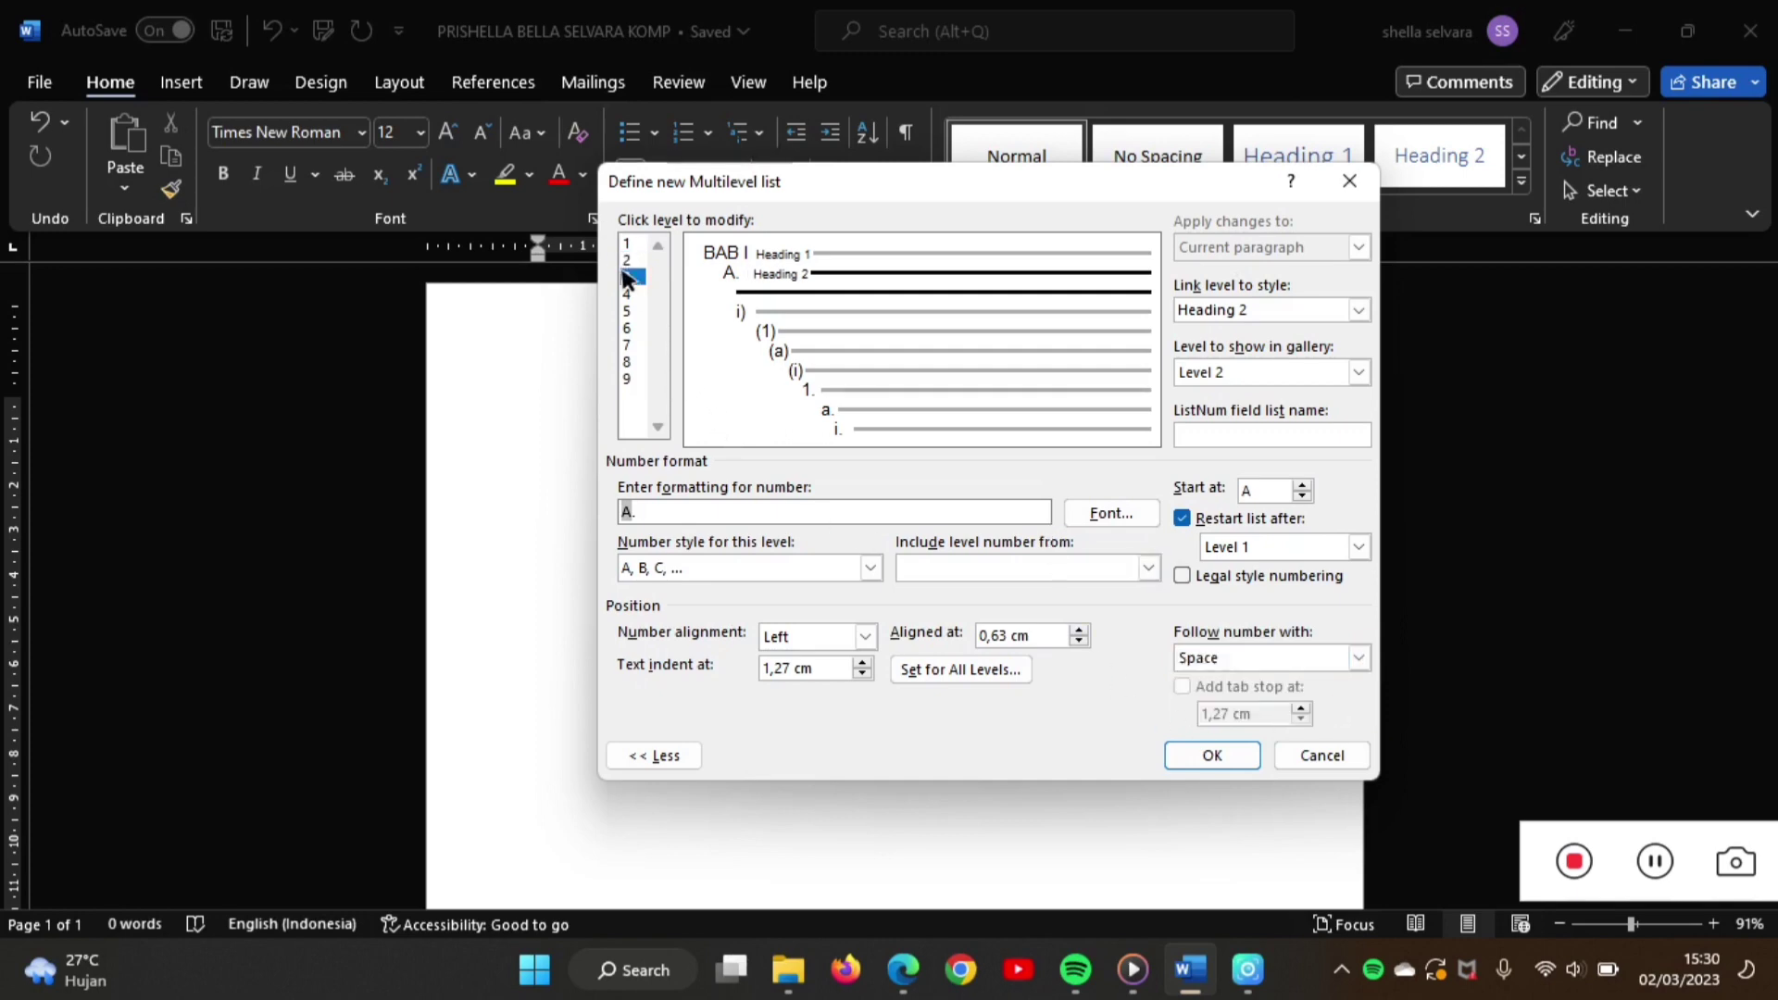
{"action": "left_click", "coordinate": [870, 567]}
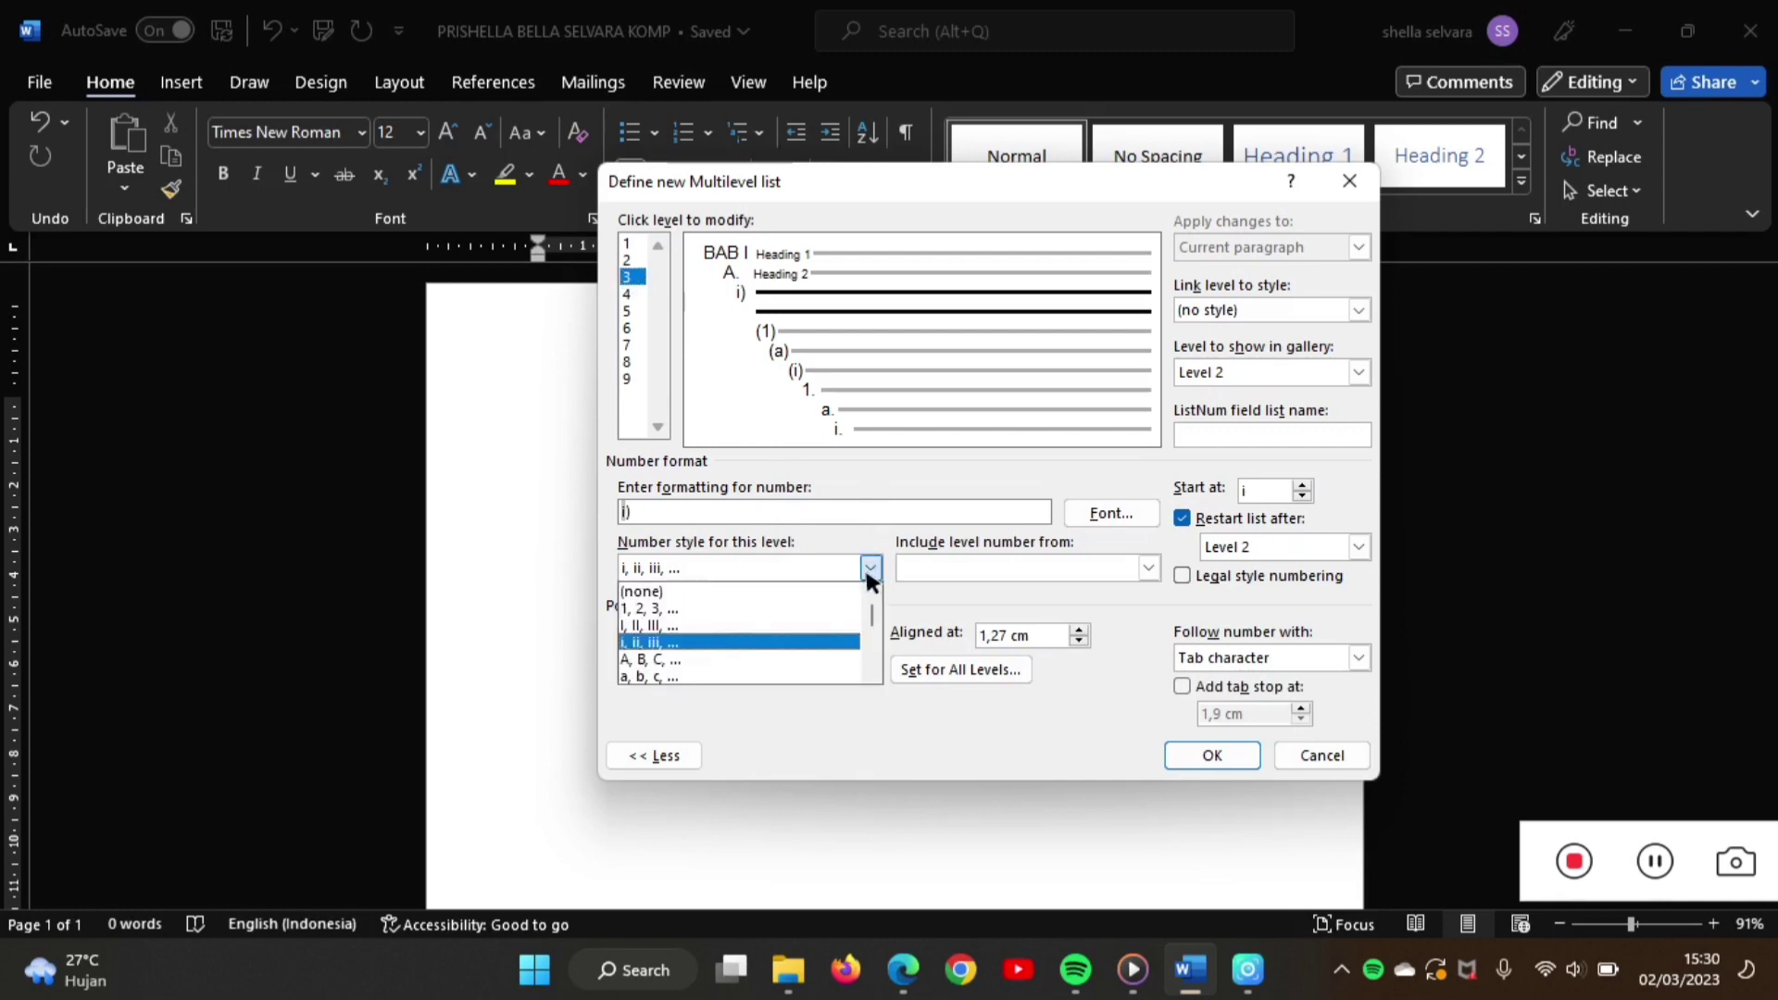
{"action": "left_click", "coordinate": [837, 607]}
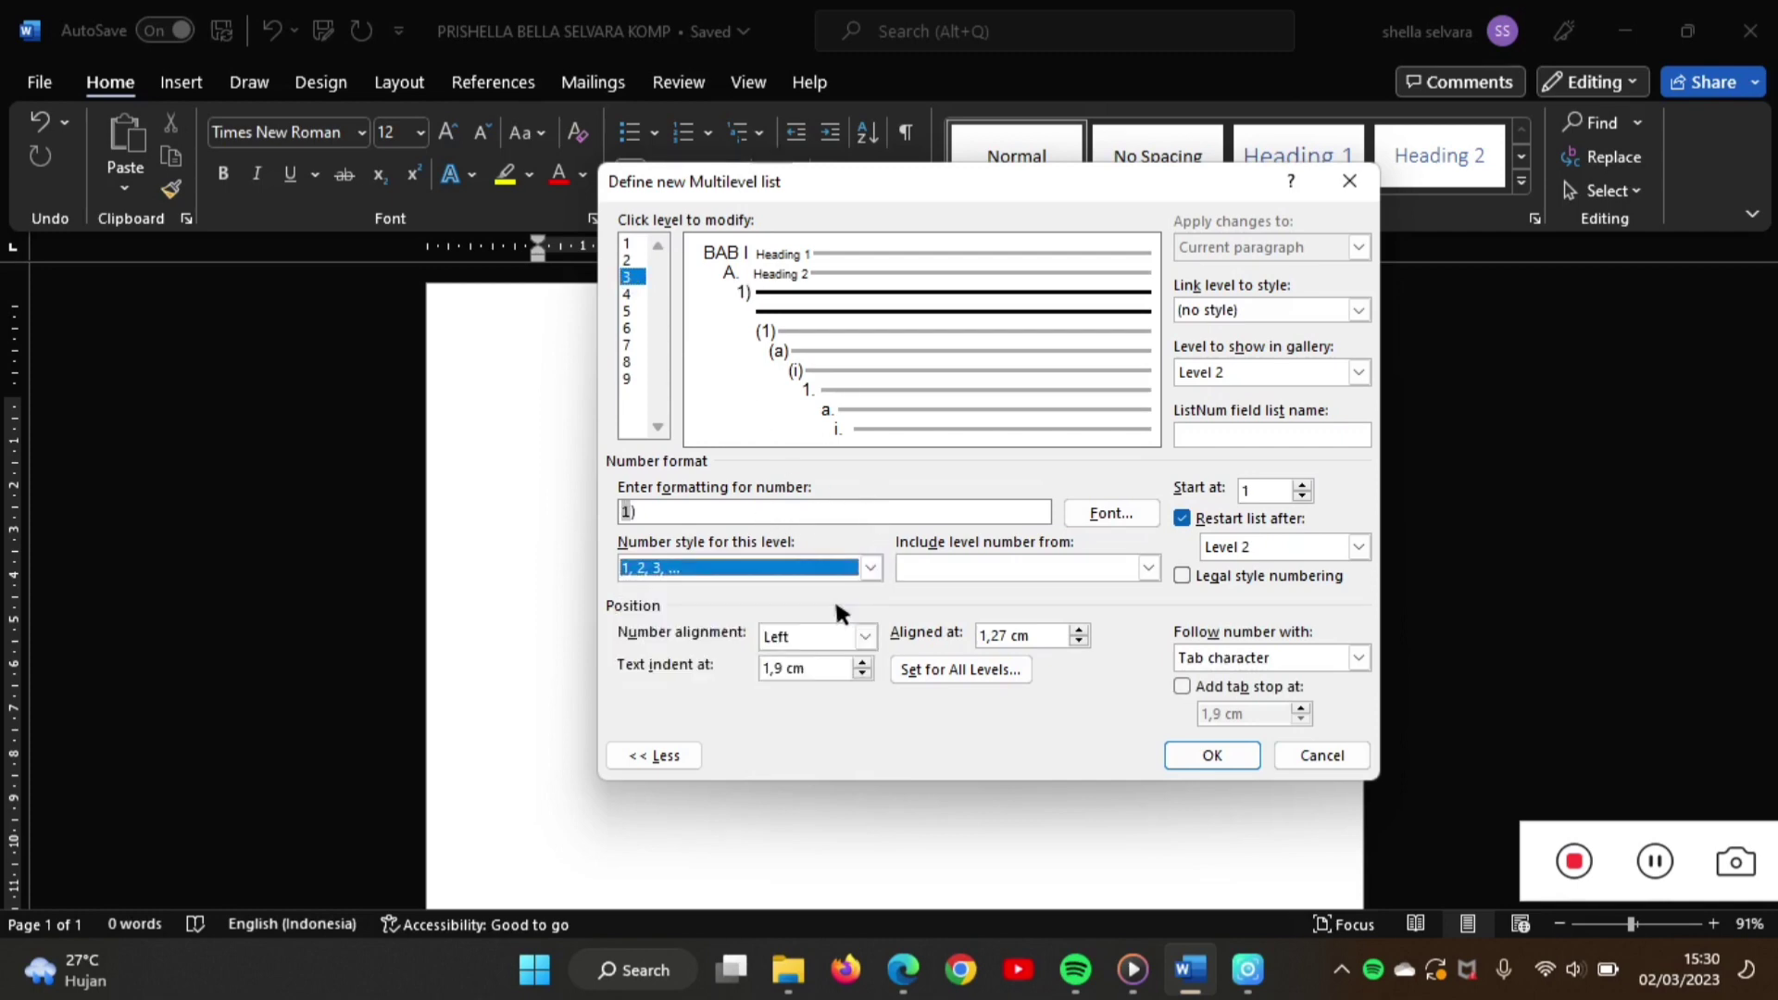
{"action": "left_click", "coordinate": [744, 505]}
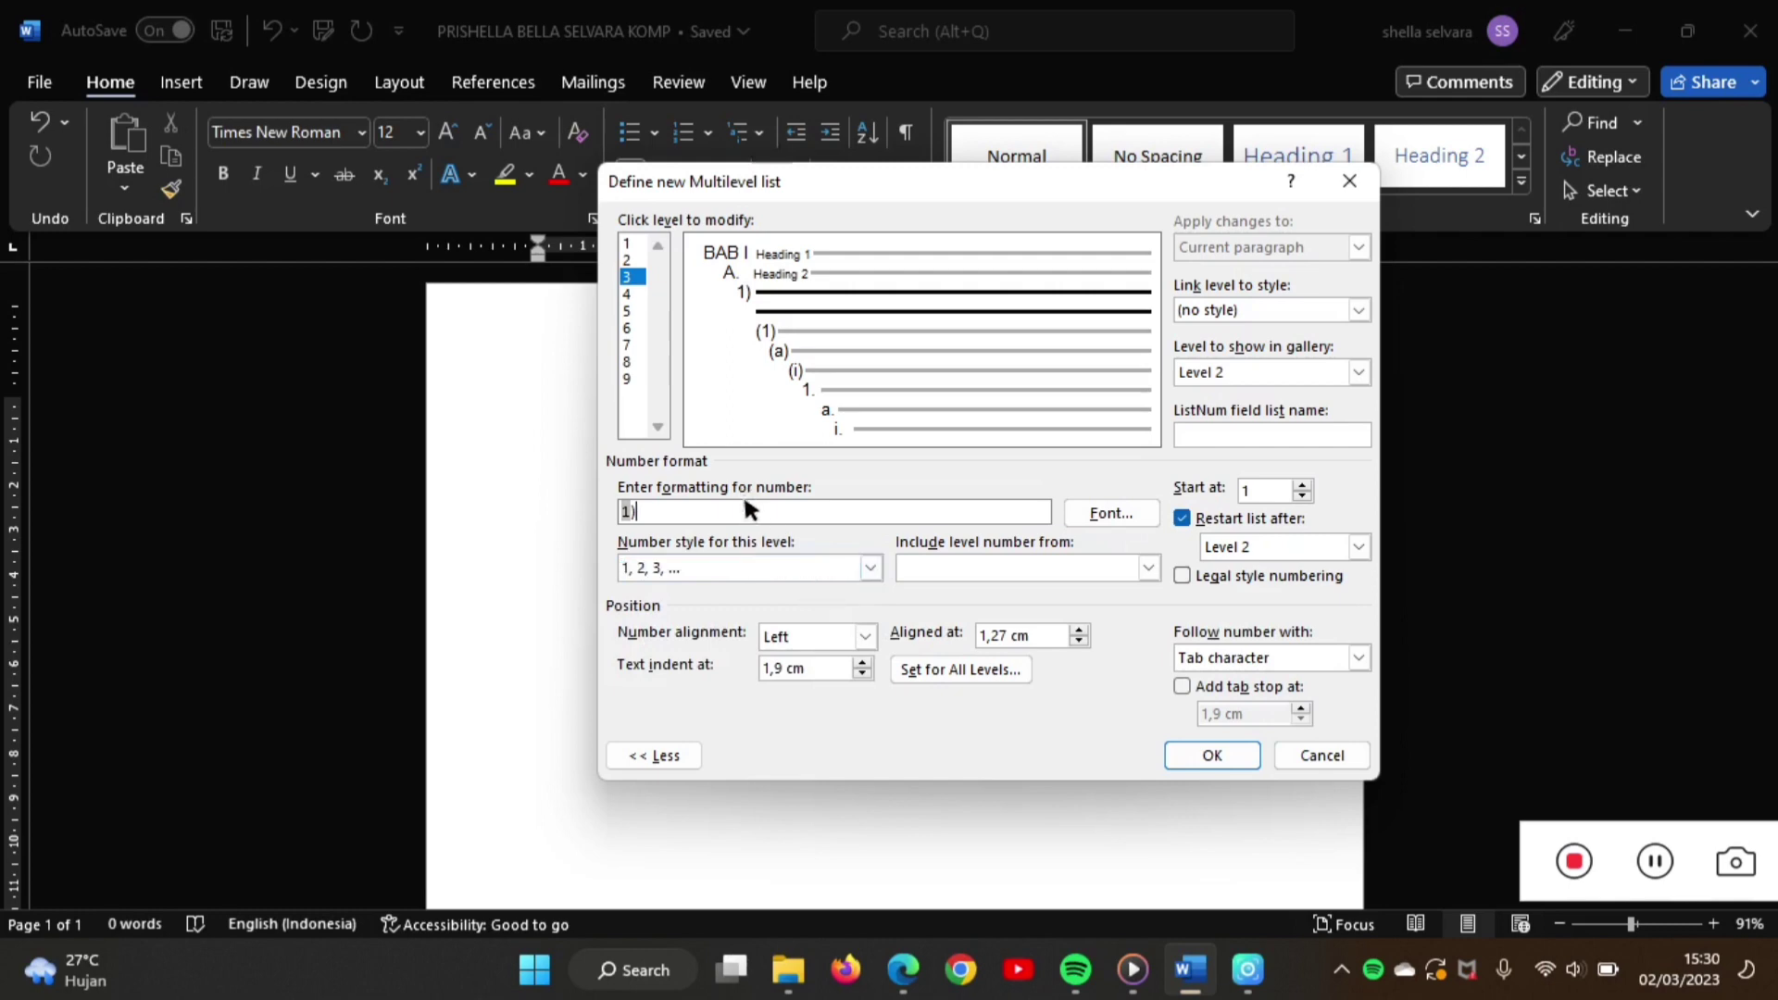
- Link list level 3 to Heading 3, show Level 3 in the gallery, follow the number with Space and apply the multilevel list
{"action": "left_click", "coordinate": [1356, 310]}
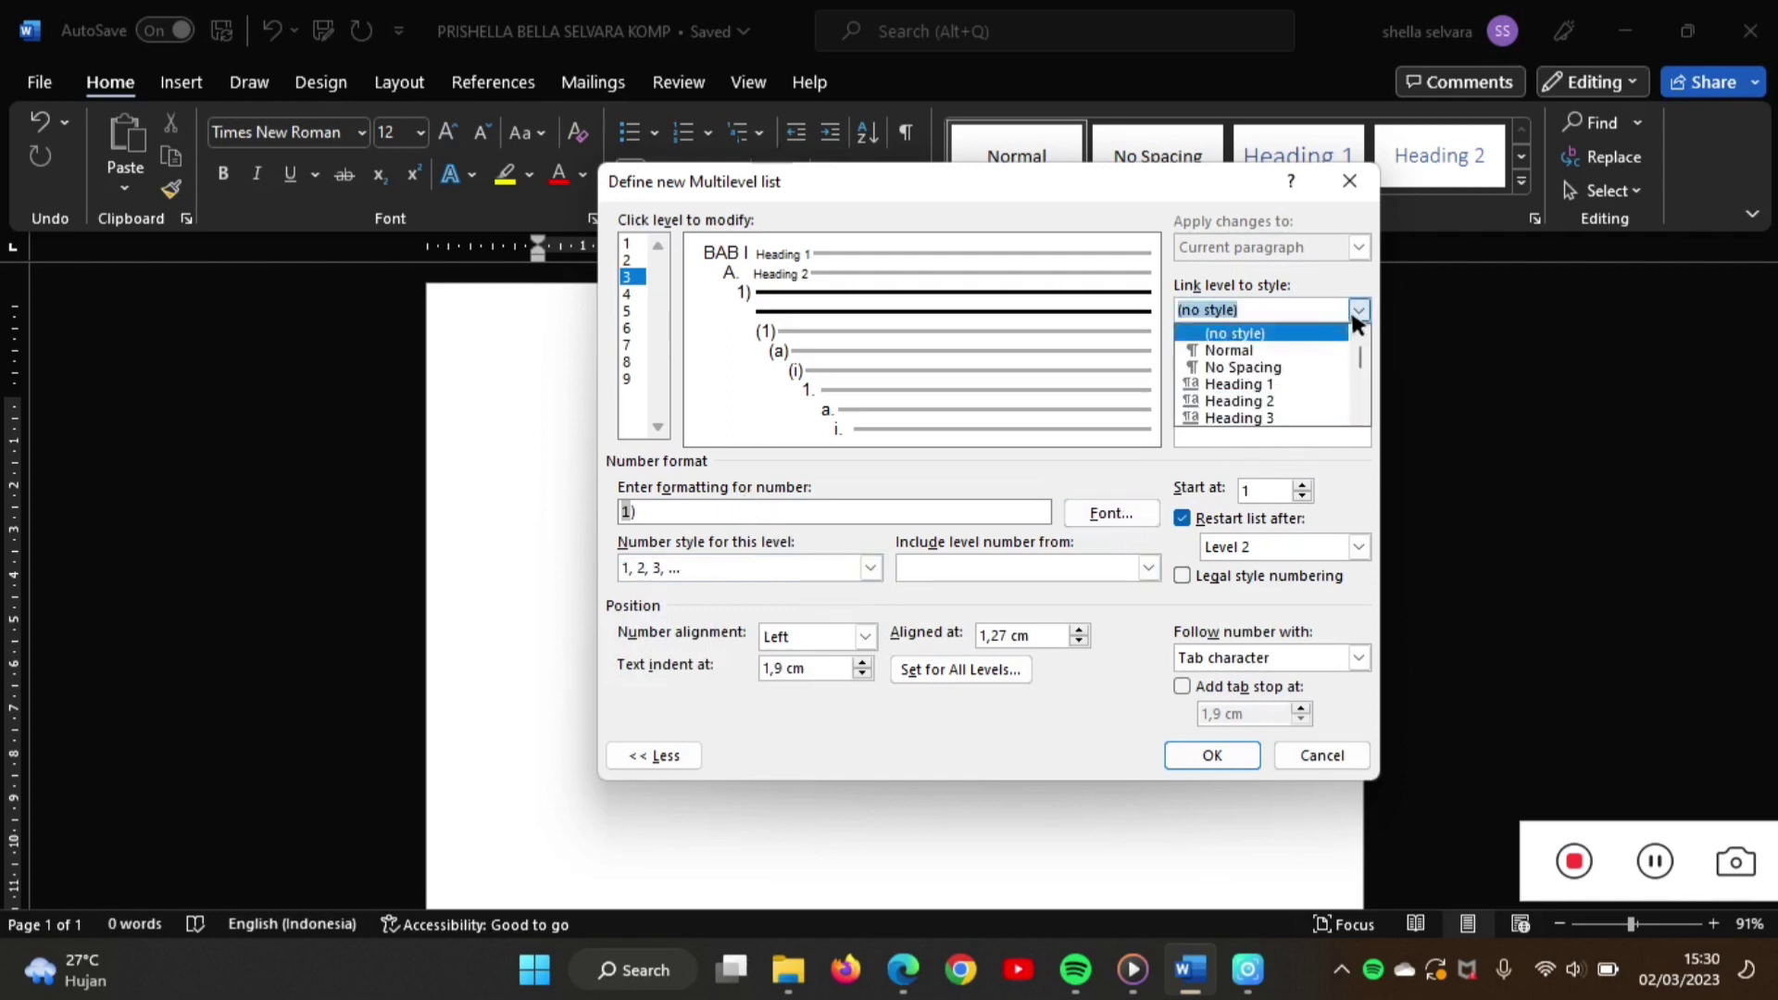
{"action": "left_click", "coordinate": [1315, 419]}
{"action": "left_click", "coordinate": [1358, 372]}
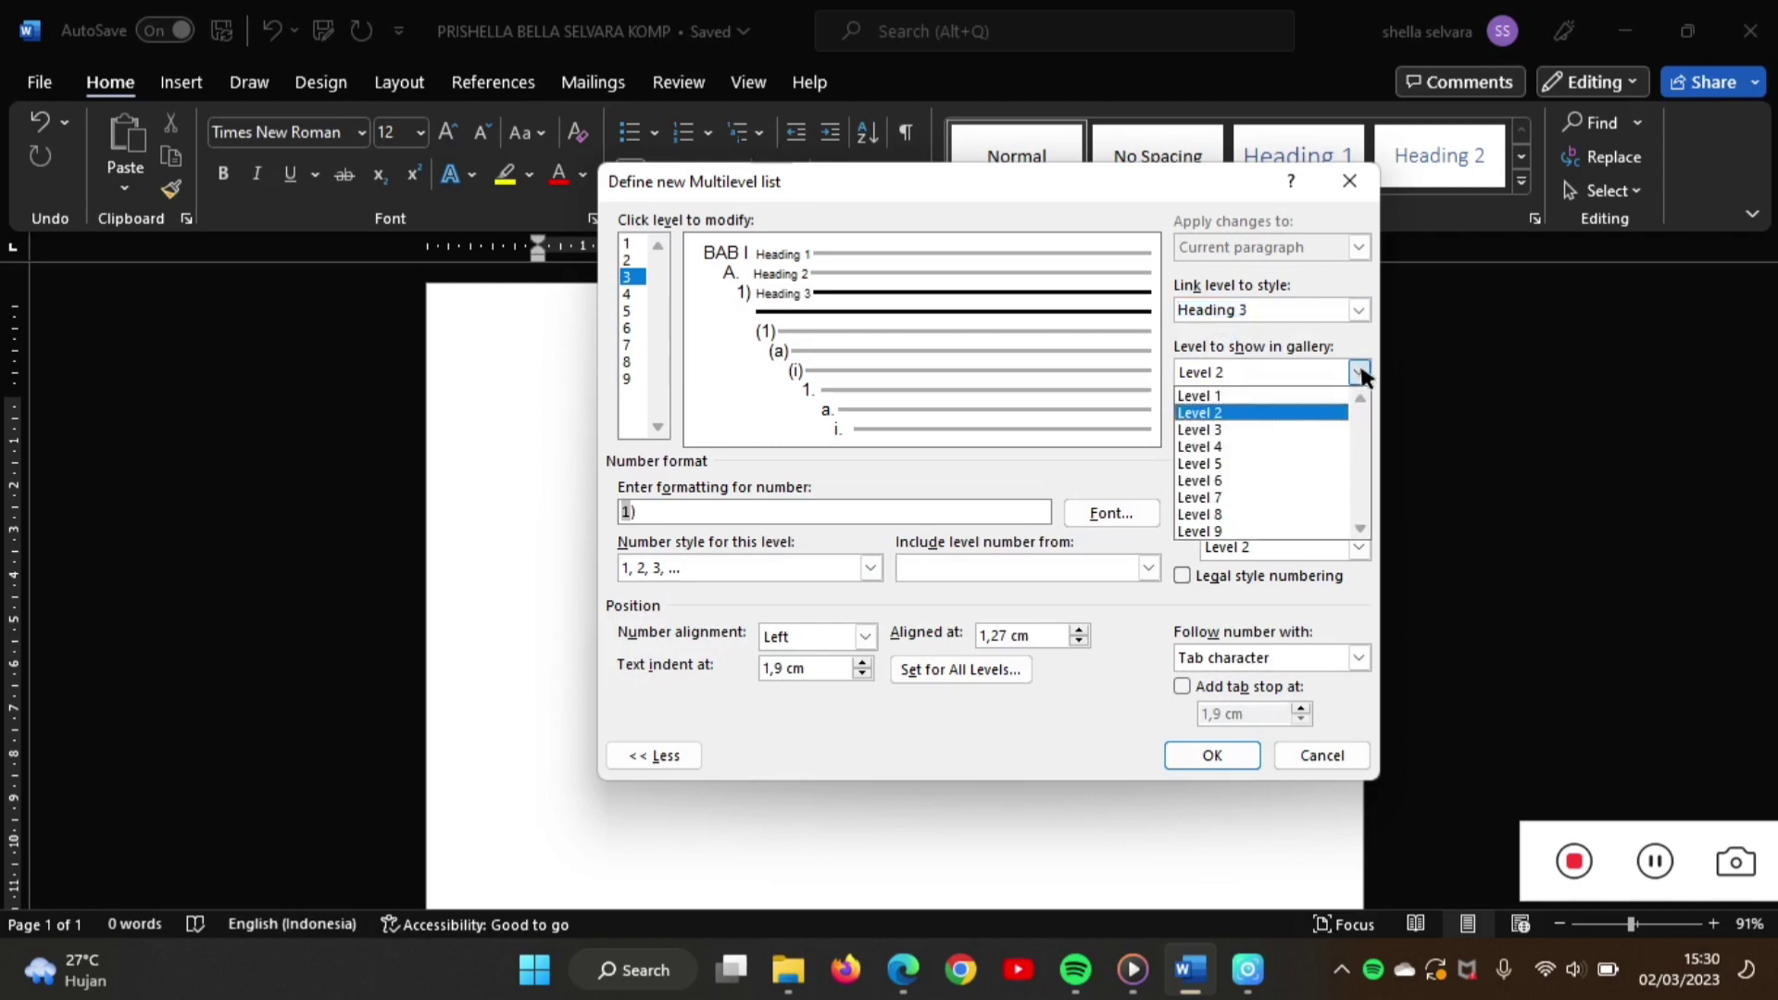
{"action": "left_click", "coordinate": [1330, 431]}
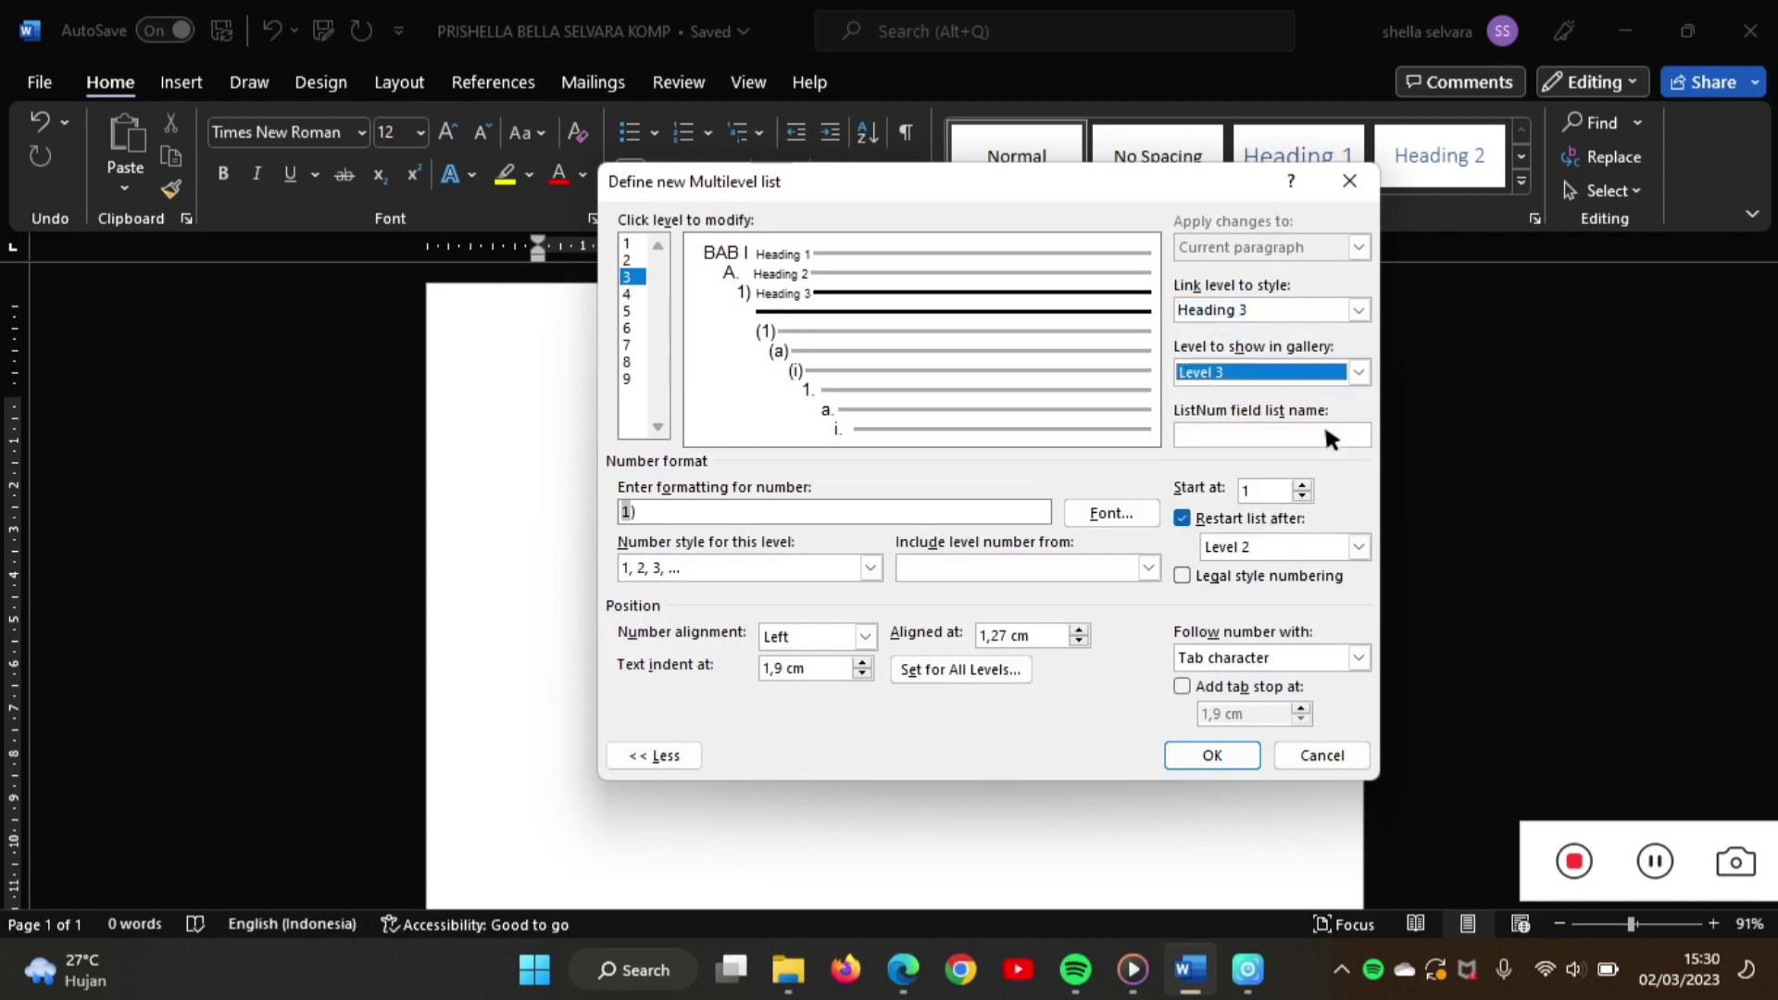
{"action": "left_click", "coordinate": [1358, 658]}
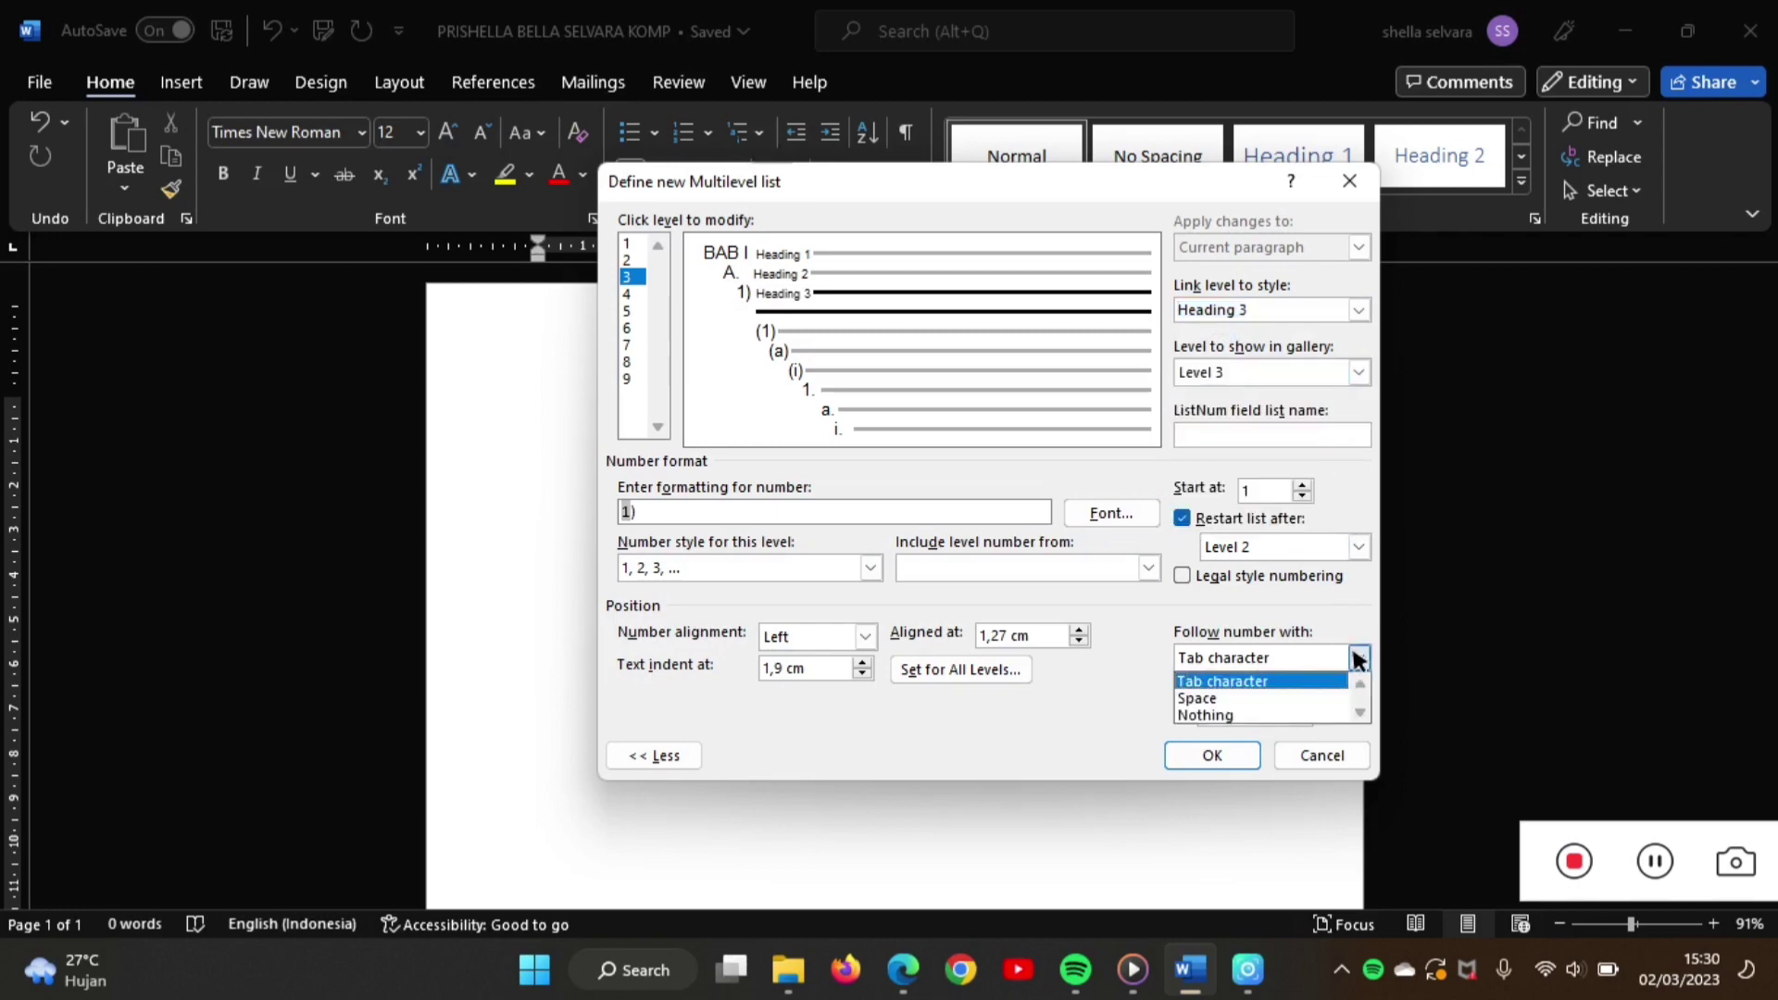
{"action": "left_click", "coordinate": [1329, 698]}
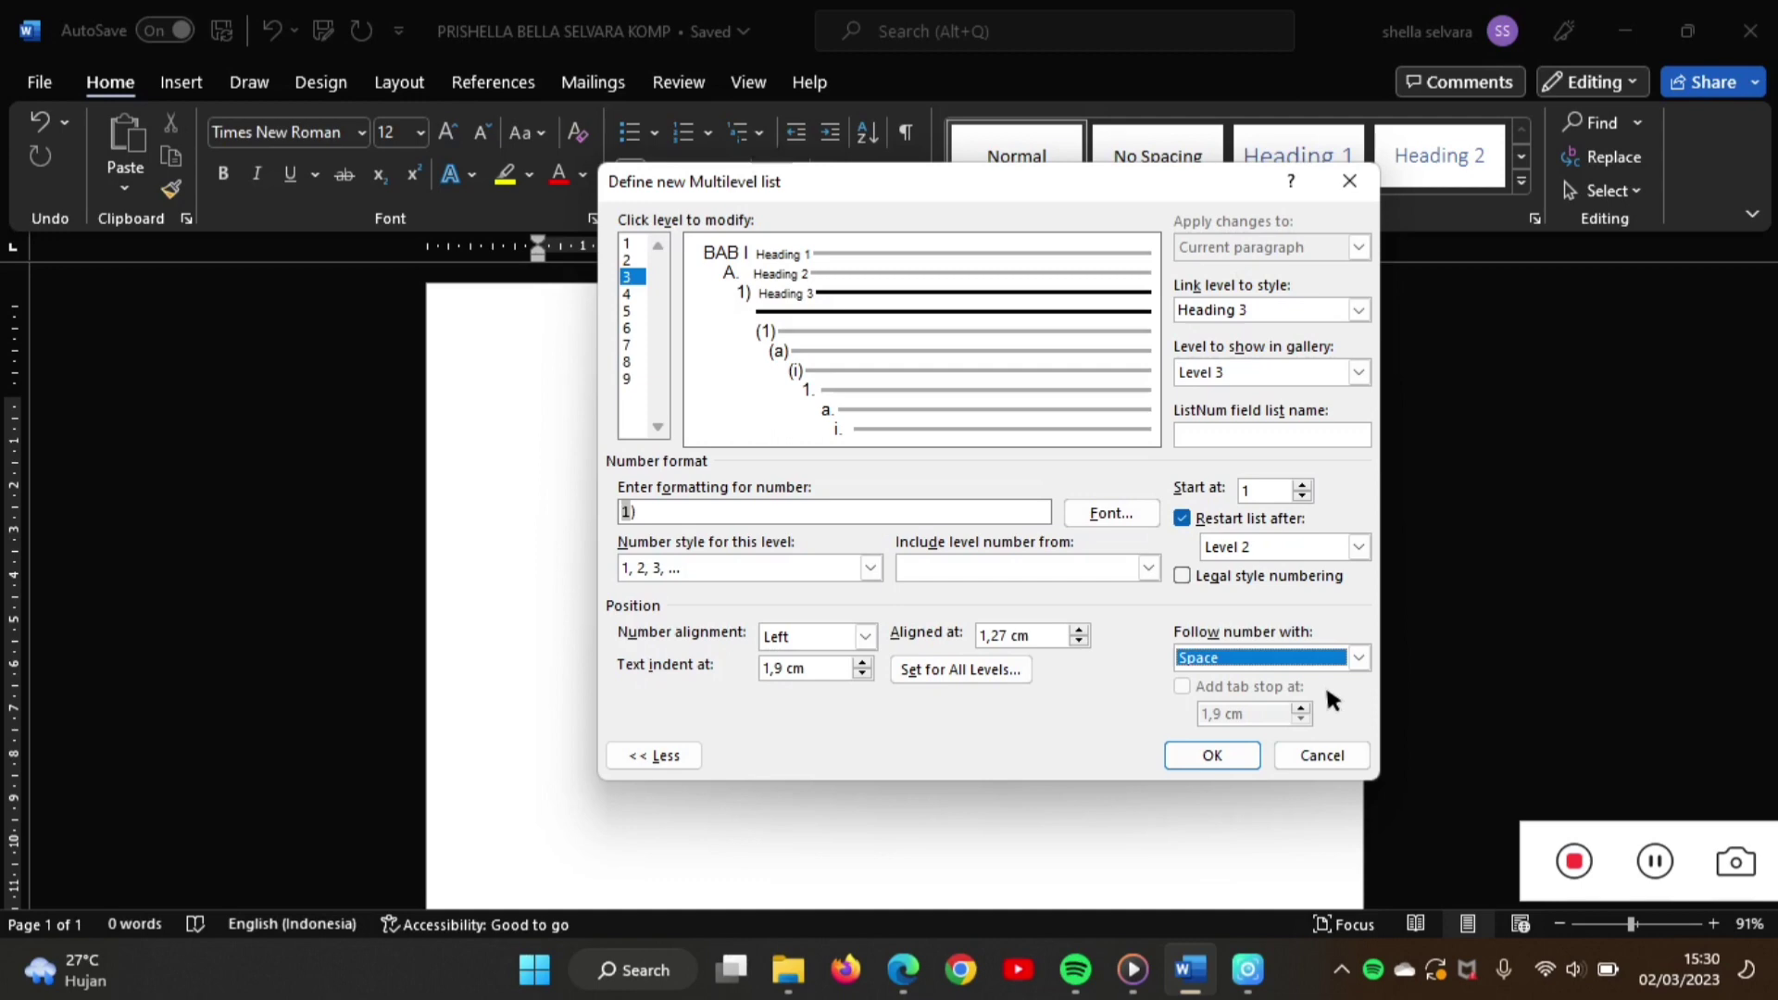
{"action": "left_click", "coordinate": [1213, 755]}
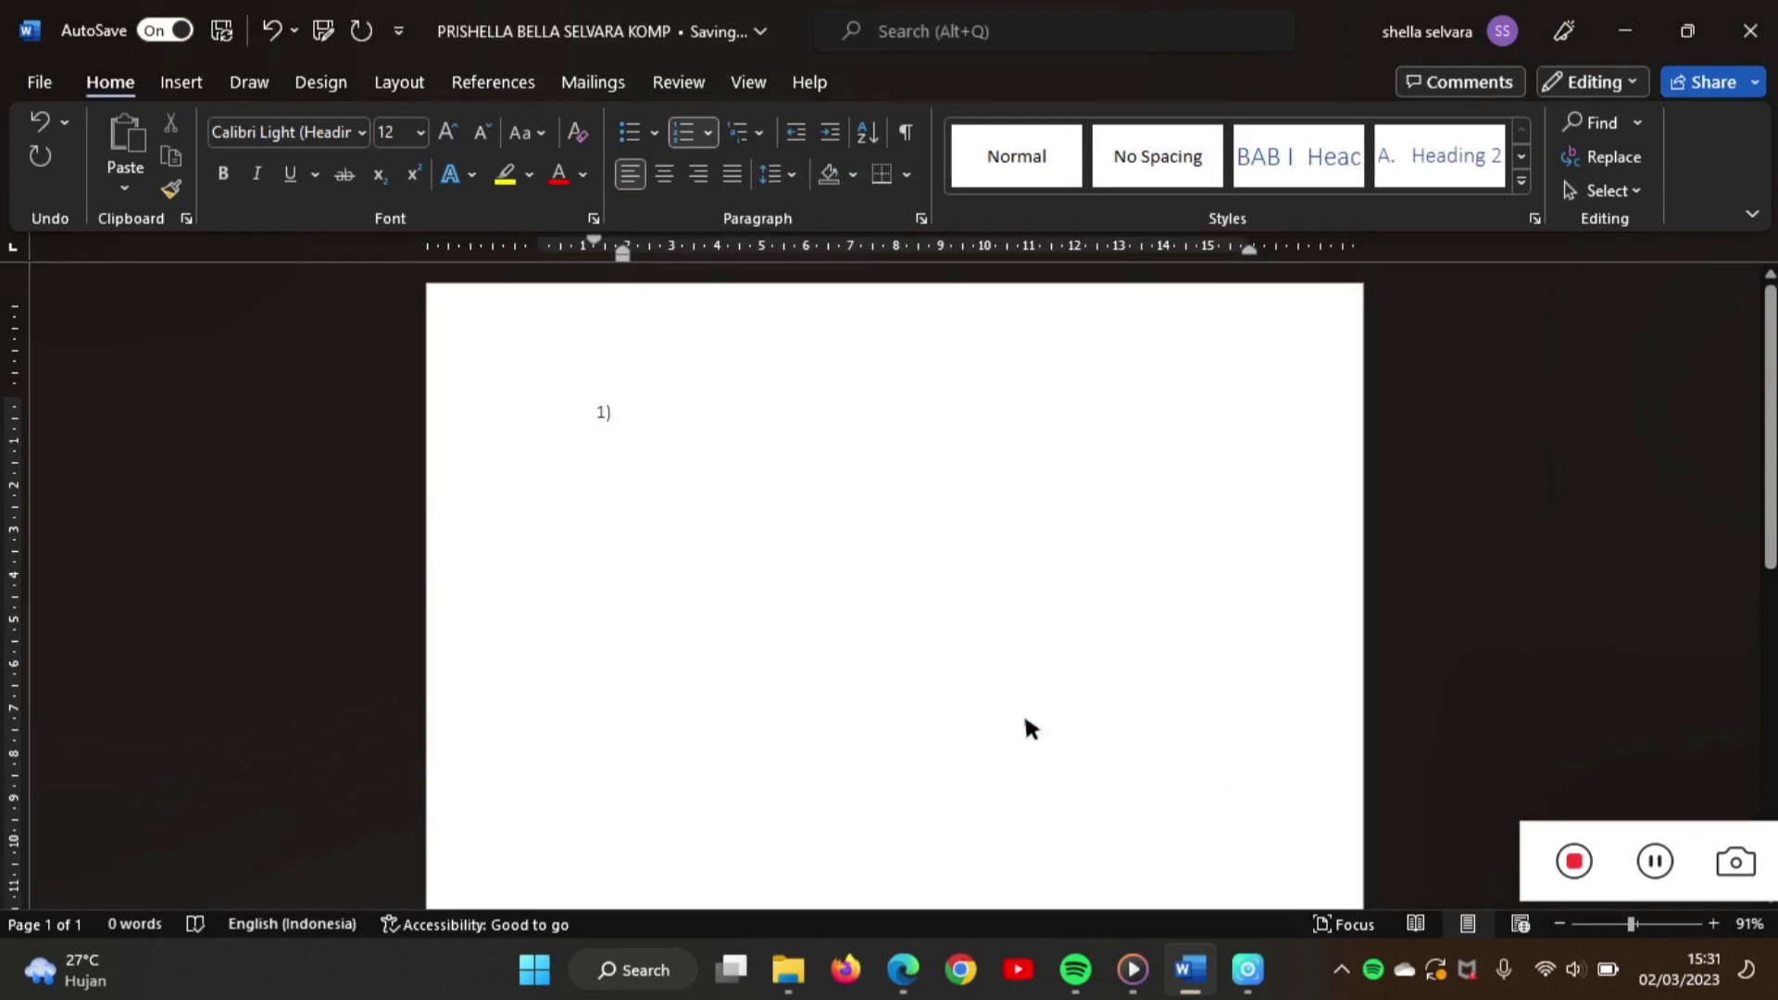
- Remove the list number and its indent from the empty first paragraph
{"action": "key", "text": "BackSpace"}
{"action": "key", "text": "BackSpace"}
{"action": "key", "text": "BackSpace"}
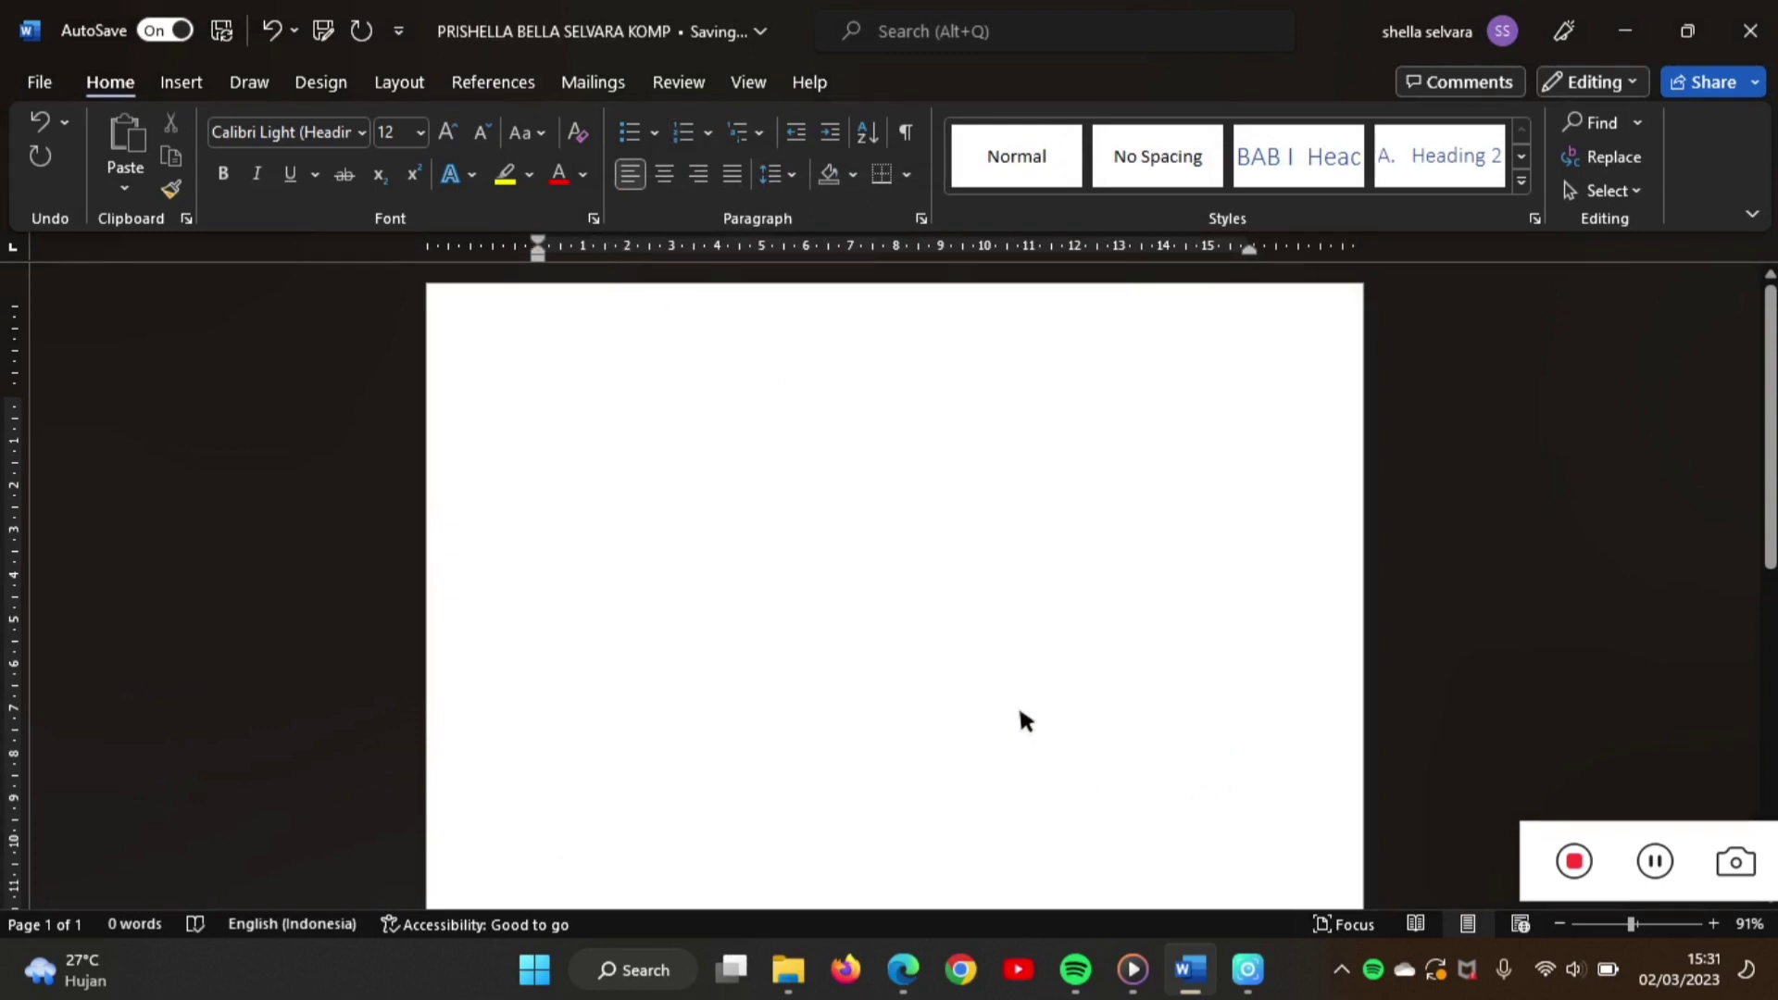
- Modify the Heading 1 style to use black text in Times New Roman
{"action": "left_click", "coordinate": [1295, 155]}
{"action": "right_click", "coordinate": [1293, 147]}
{"action": "left_click", "coordinate": [1351, 208]}
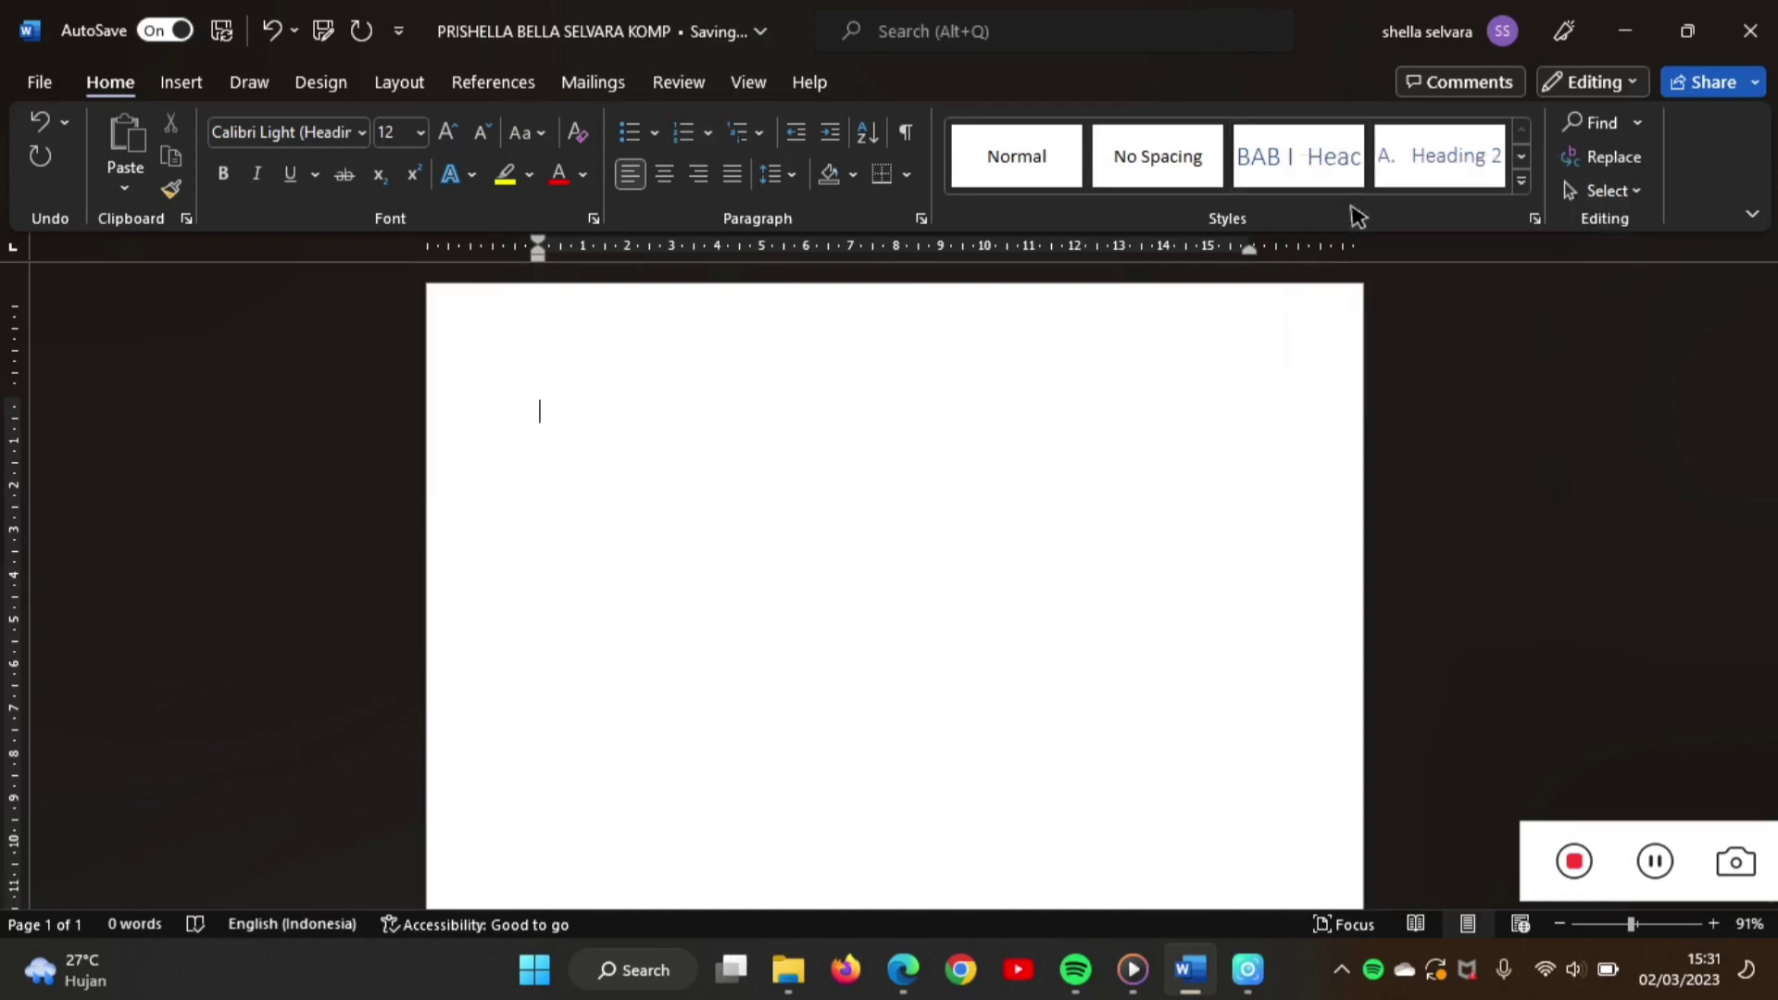
{"action": "left_click", "coordinate": [1165, 423]}
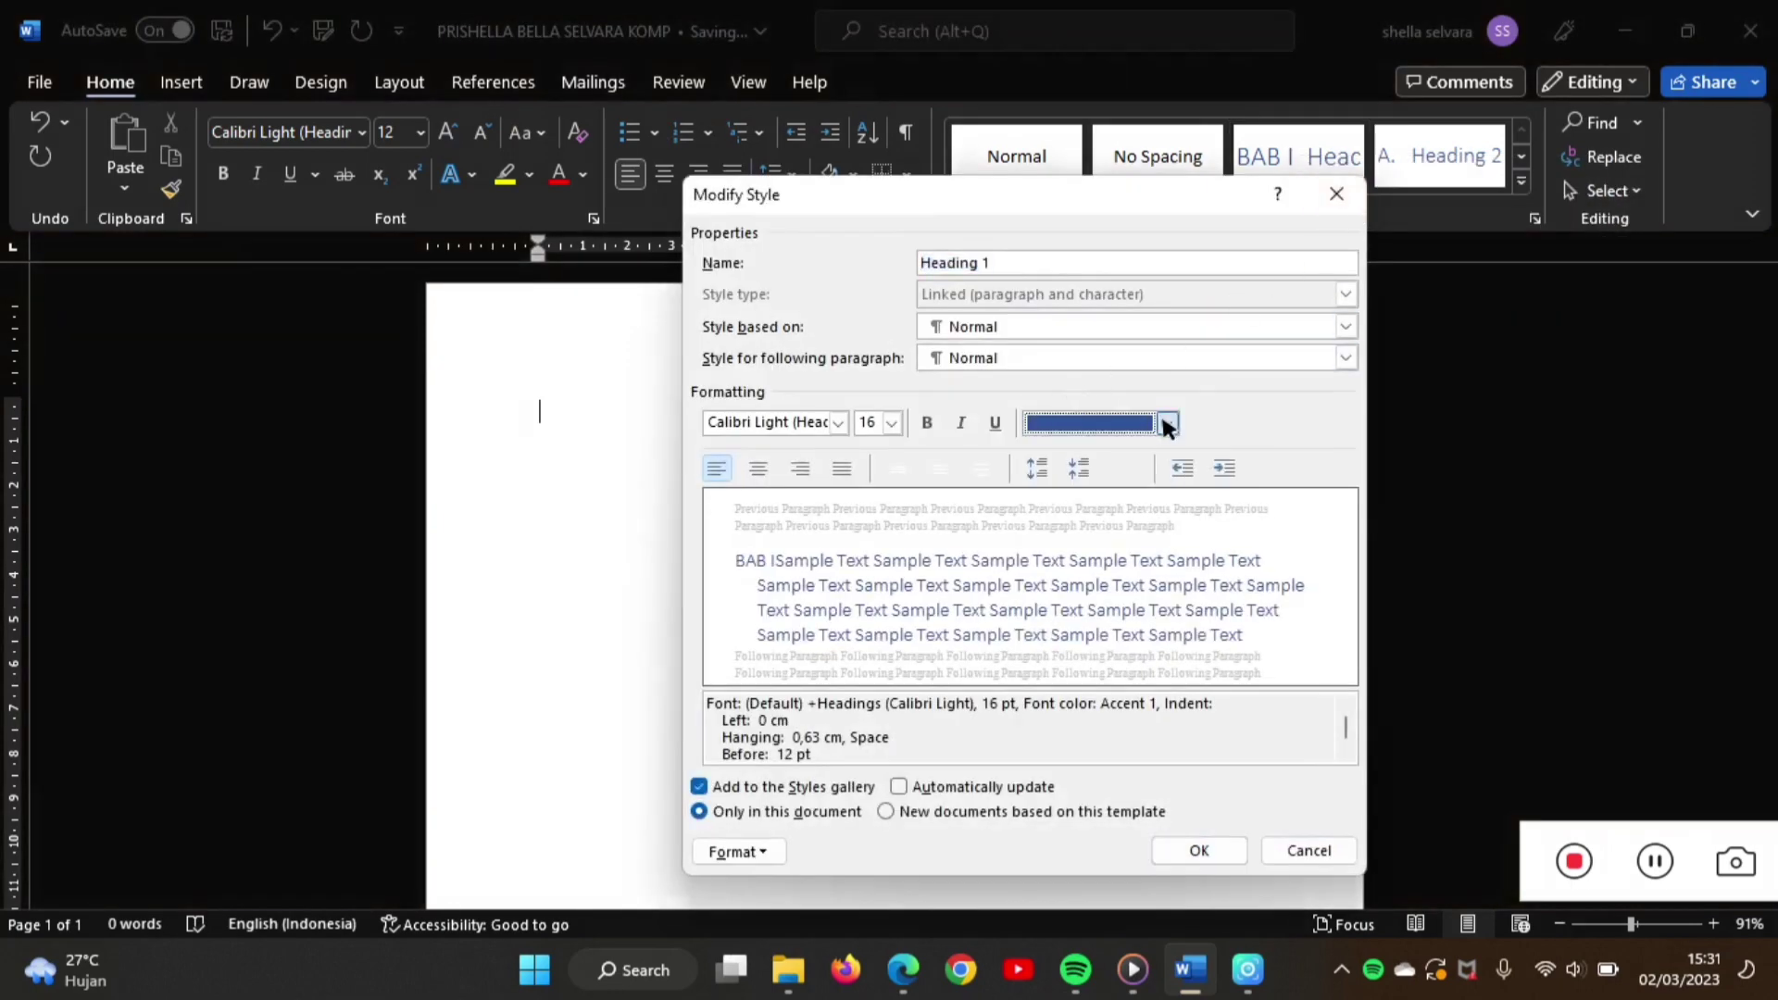
{"action": "left_click", "coordinate": [1057, 528]}
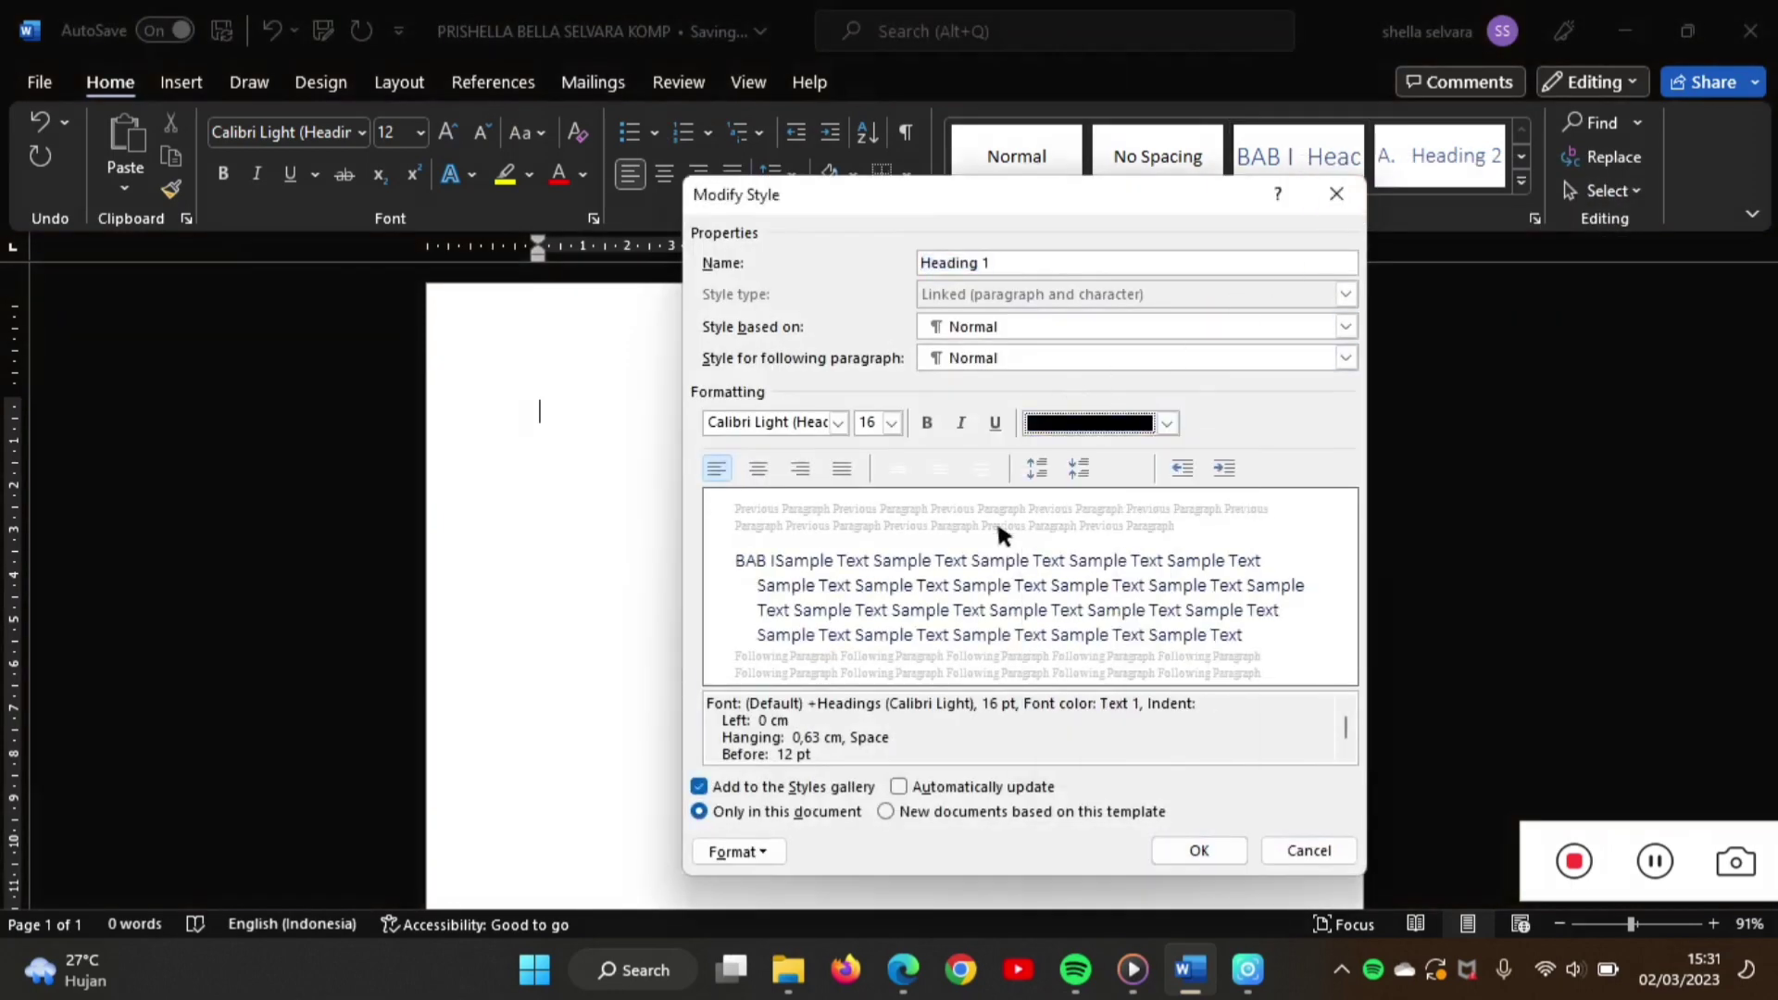
{"action": "left_click", "coordinate": [838, 424]}
{"action": "left_click", "coordinate": [853, 505]}
- Make the Heading 1 style 14 pt, bold and centered
{"action": "left_click", "coordinate": [892, 424]}
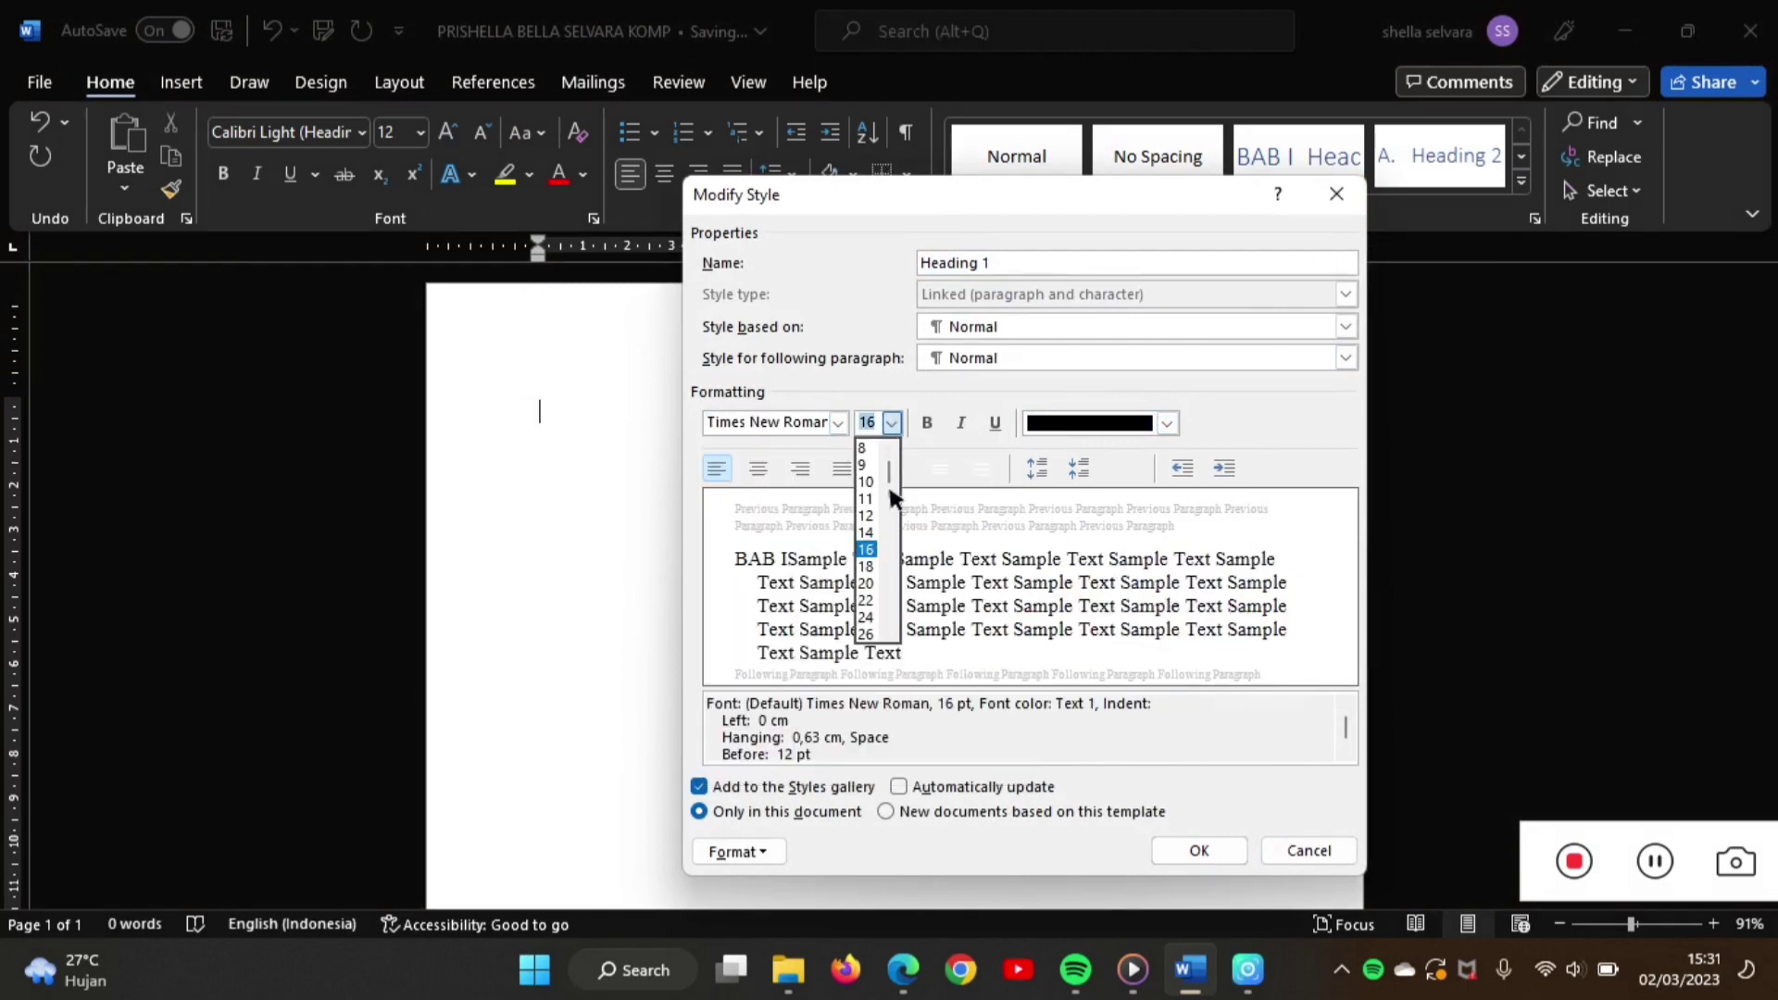
{"action": "left_click", "coordinate": [866, 548]}
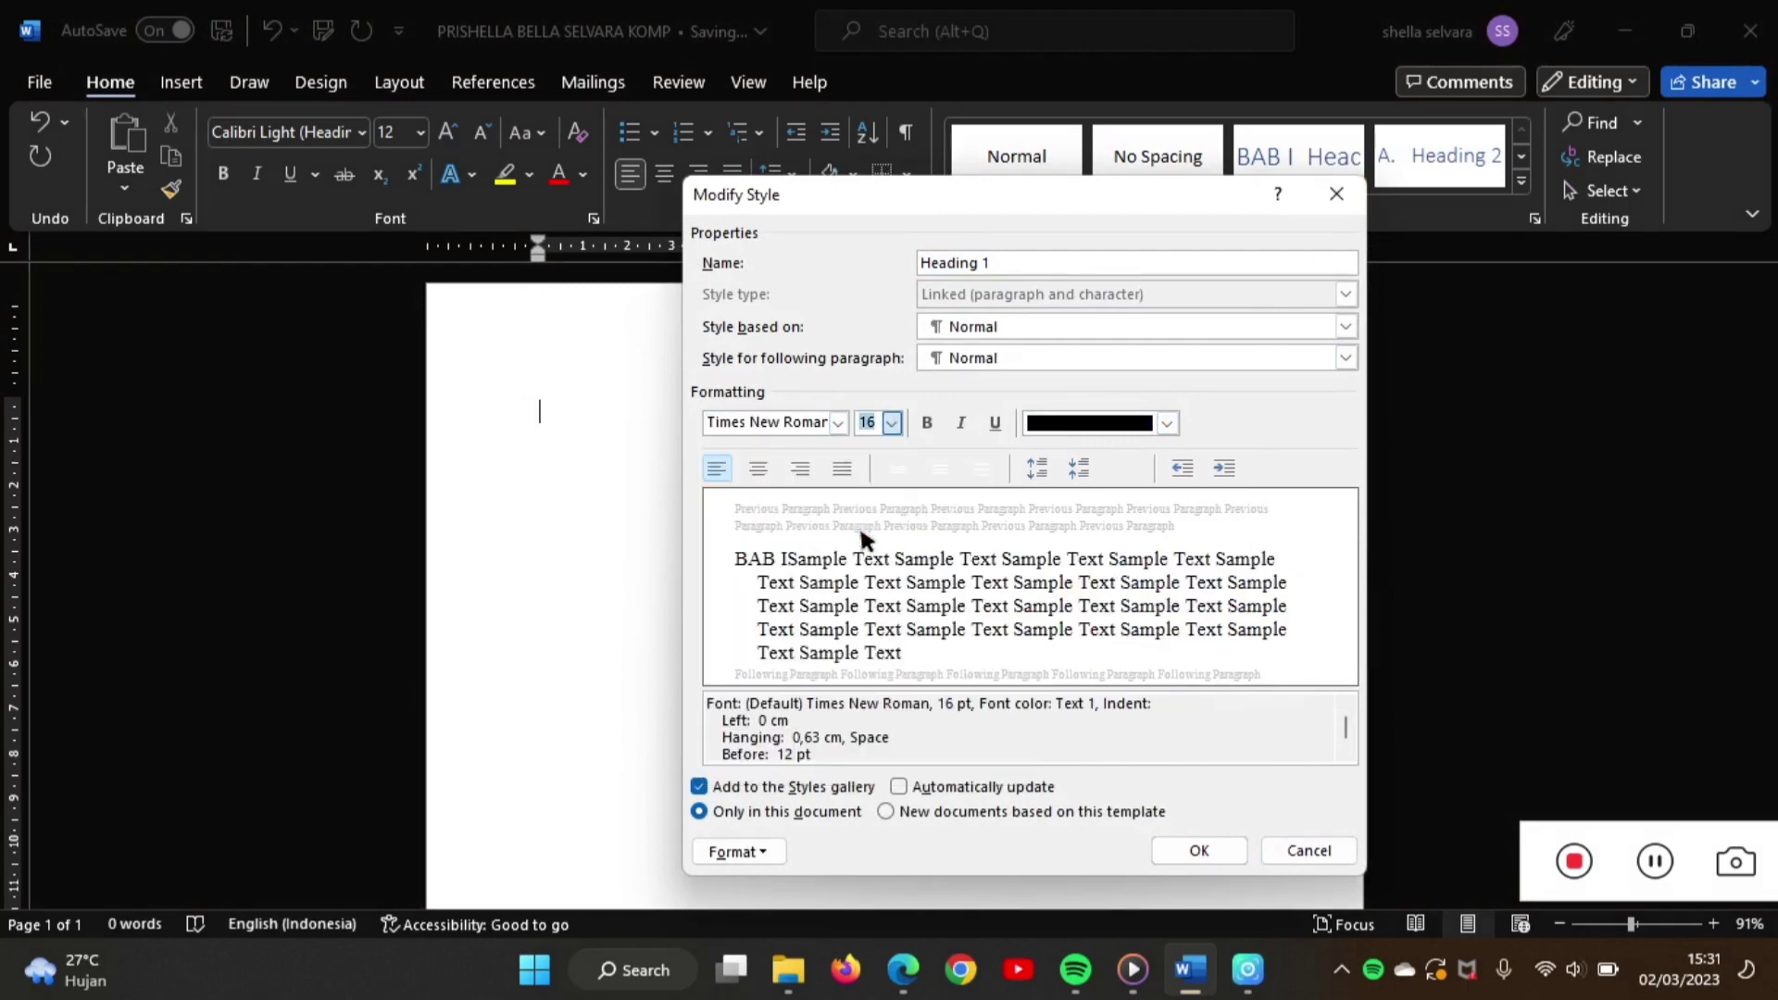
{"action": "left_click", "coordinate": [928, 423]}
{"action": "left_click", "coordinate": [758, 469]}
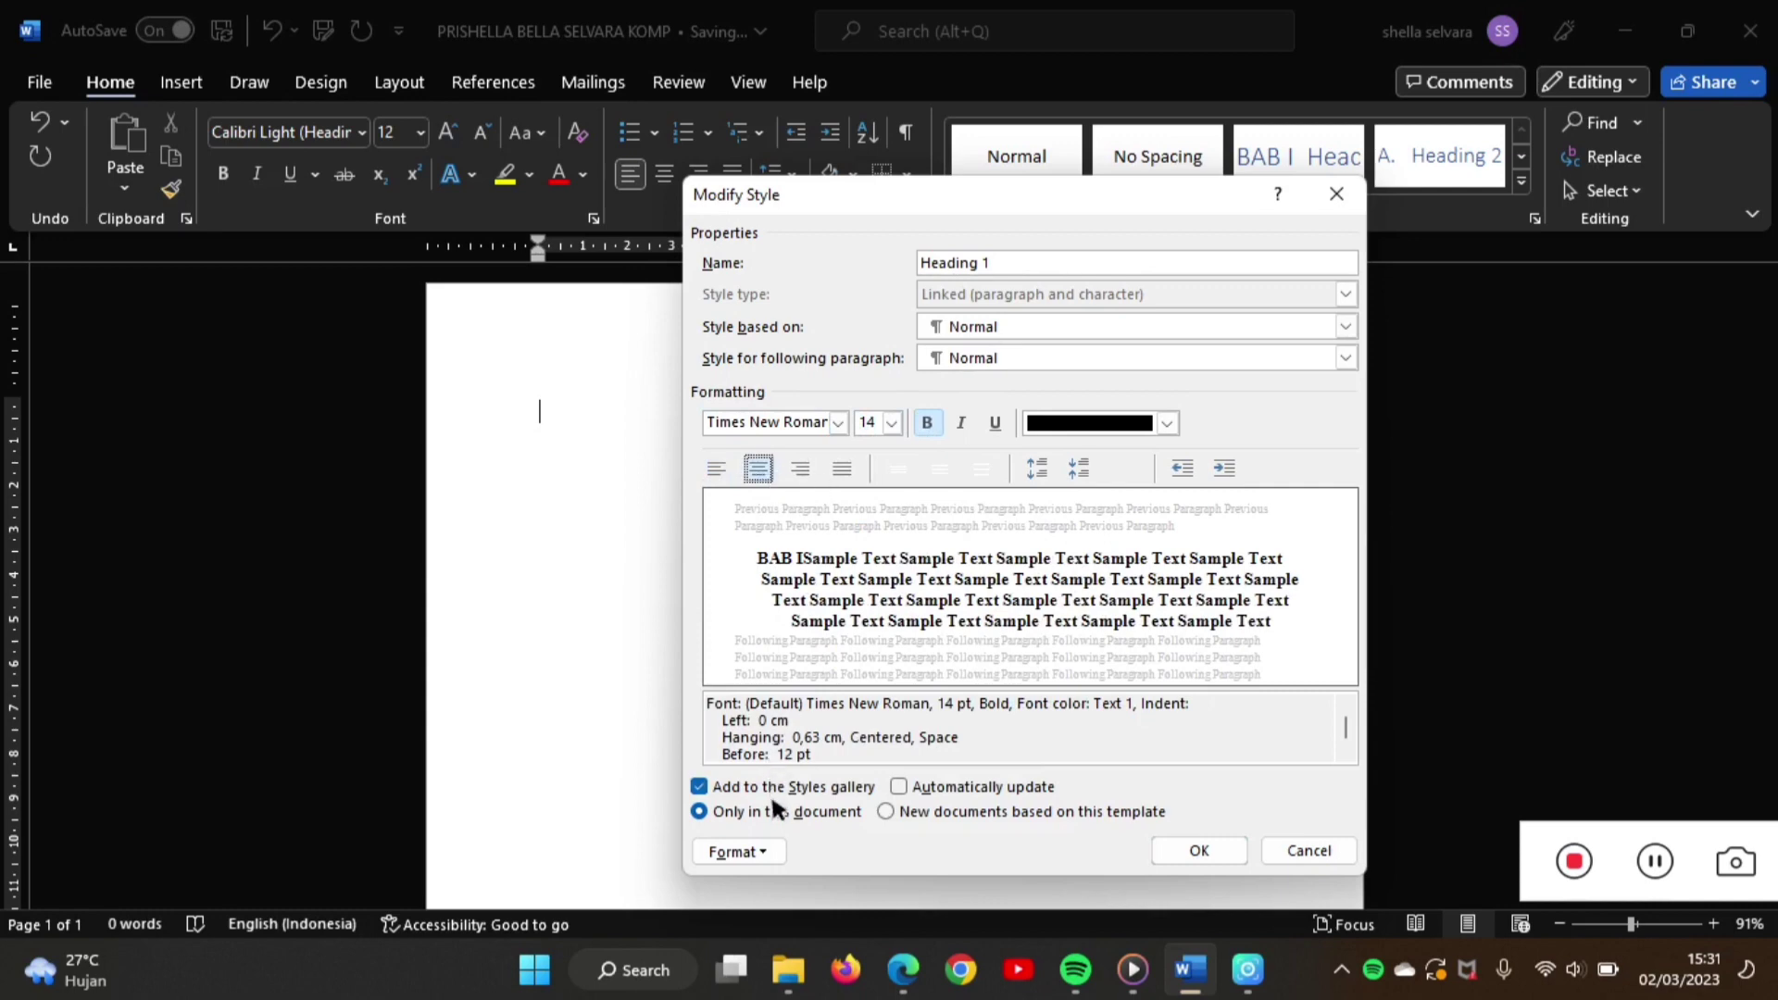
- In Heading 1's paragraph format, set the spacing before to 0 pt and the hanging indent to 1,2 cm
{"action": "left_click", "coordinate": [748, 854]}
{"action": "left_click", "coordinate": [777, 609]}
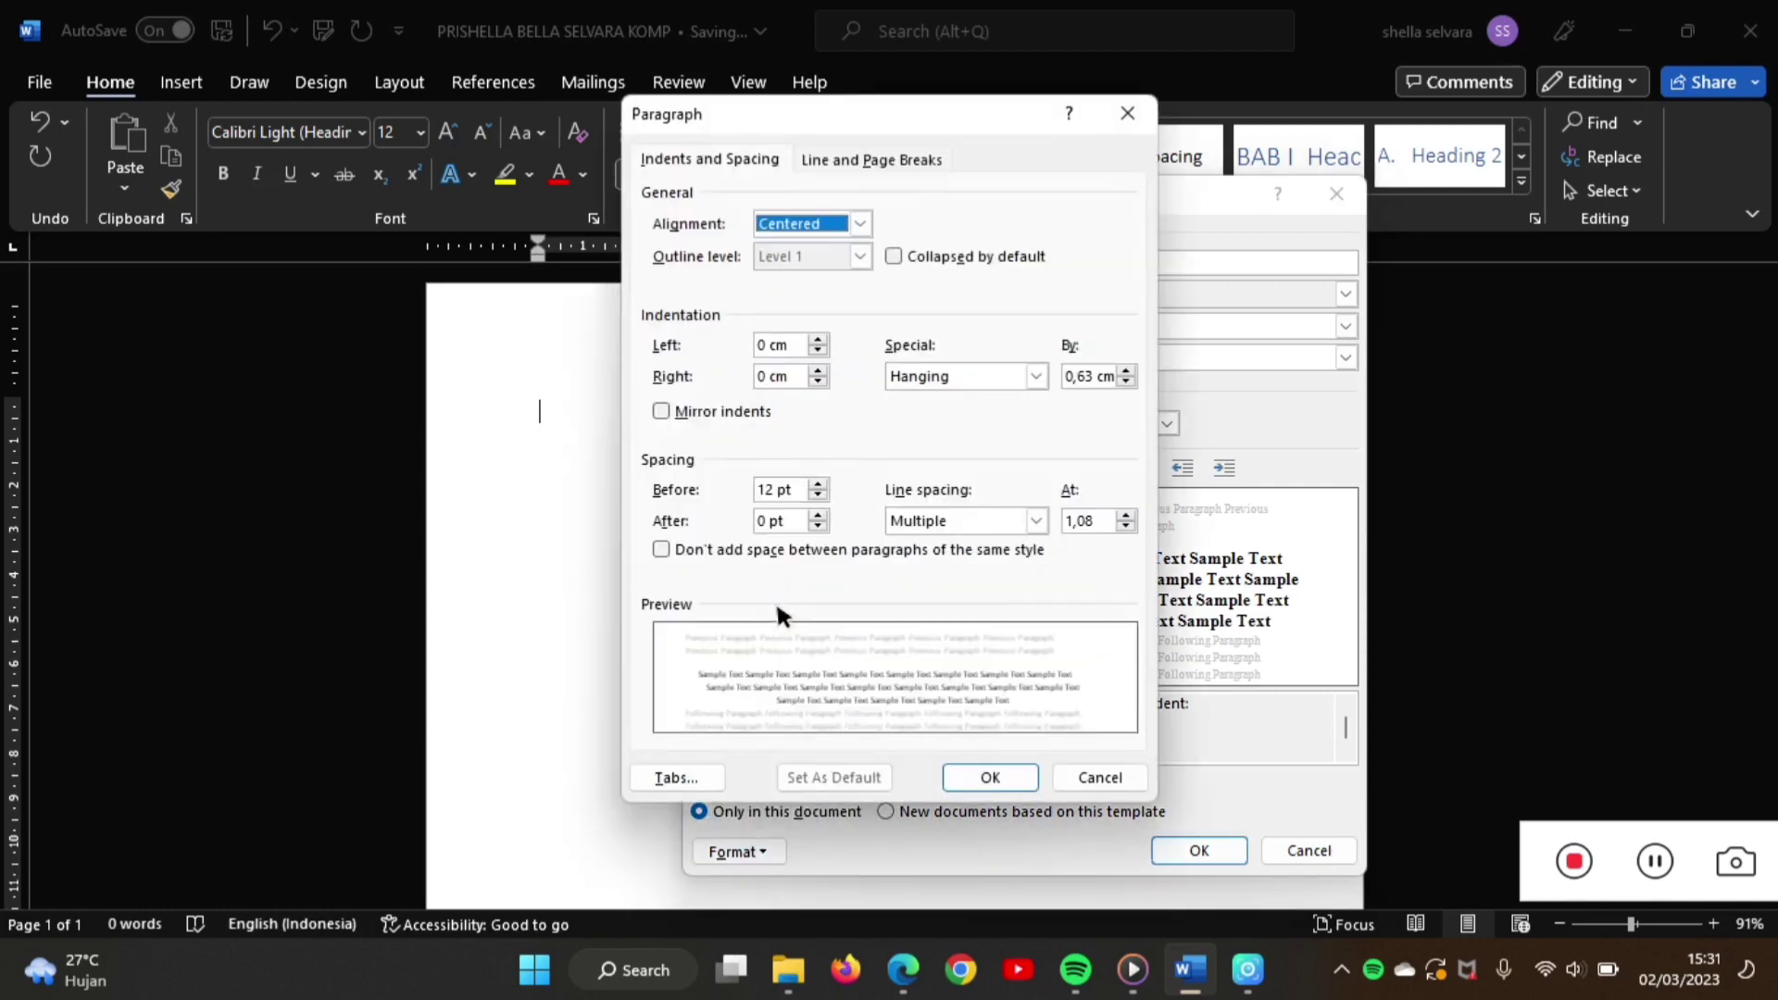
{"action": "left_click", "coordinate": [819, 497]}
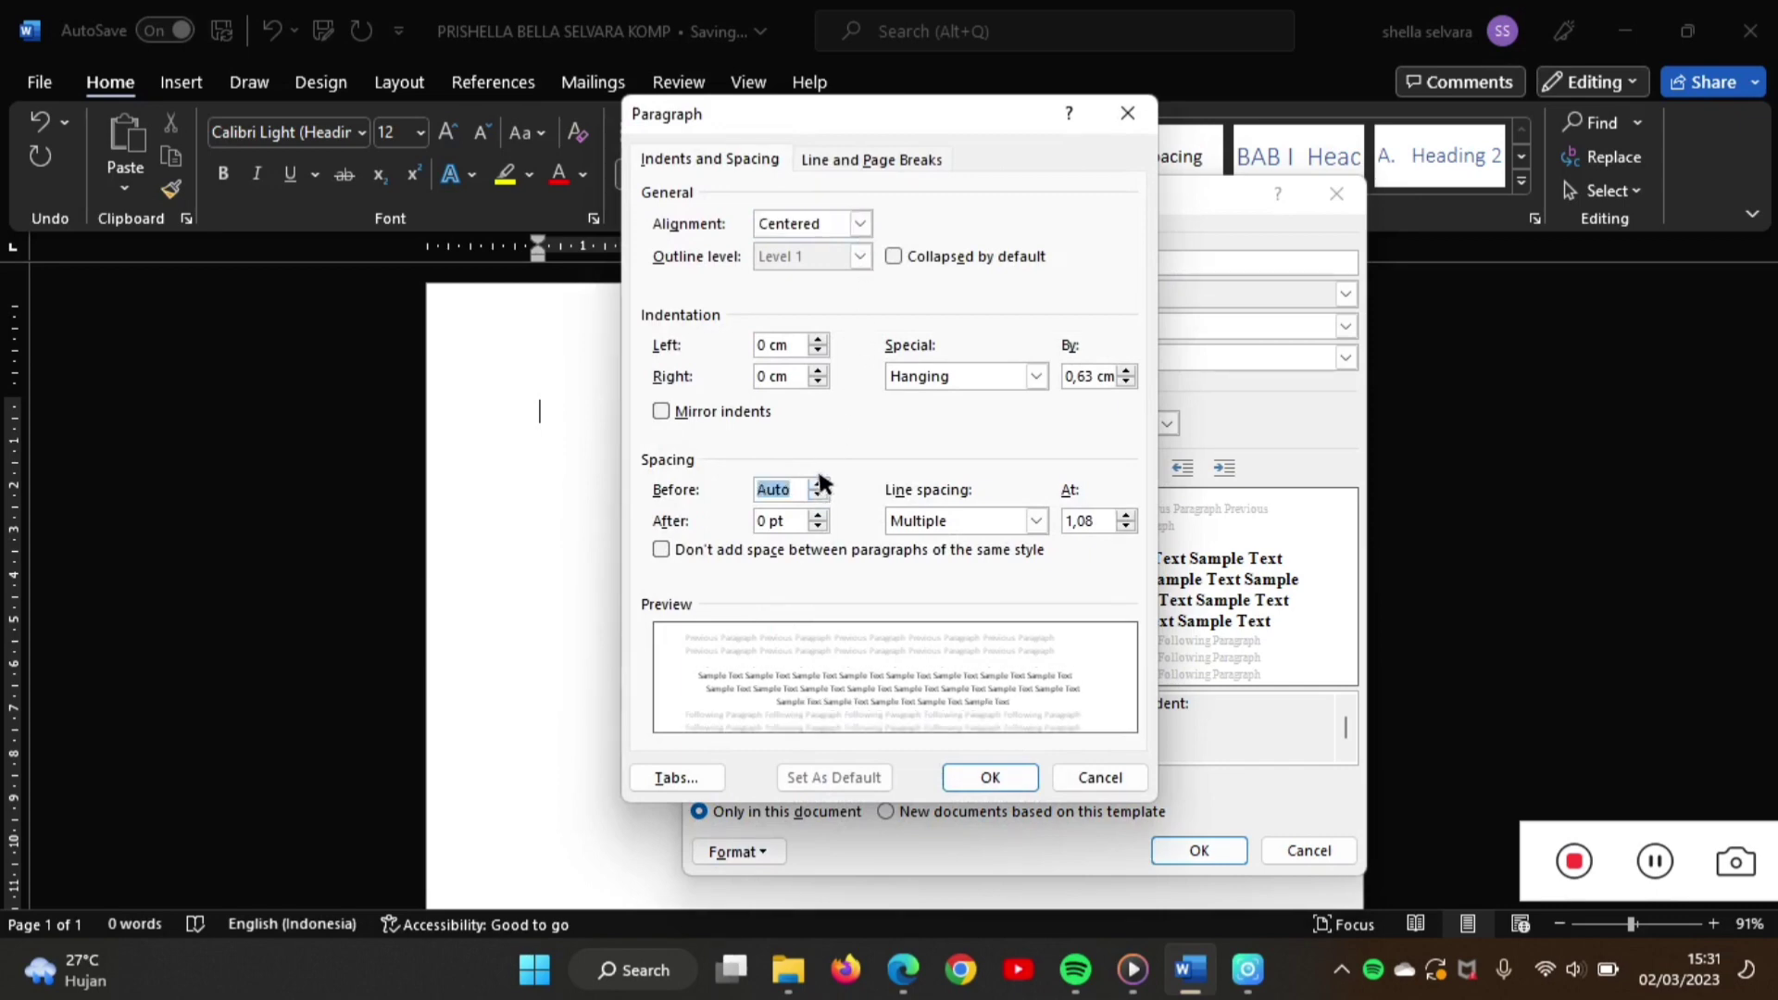
{"action": "left_click", "coordinate": [819, 483]}
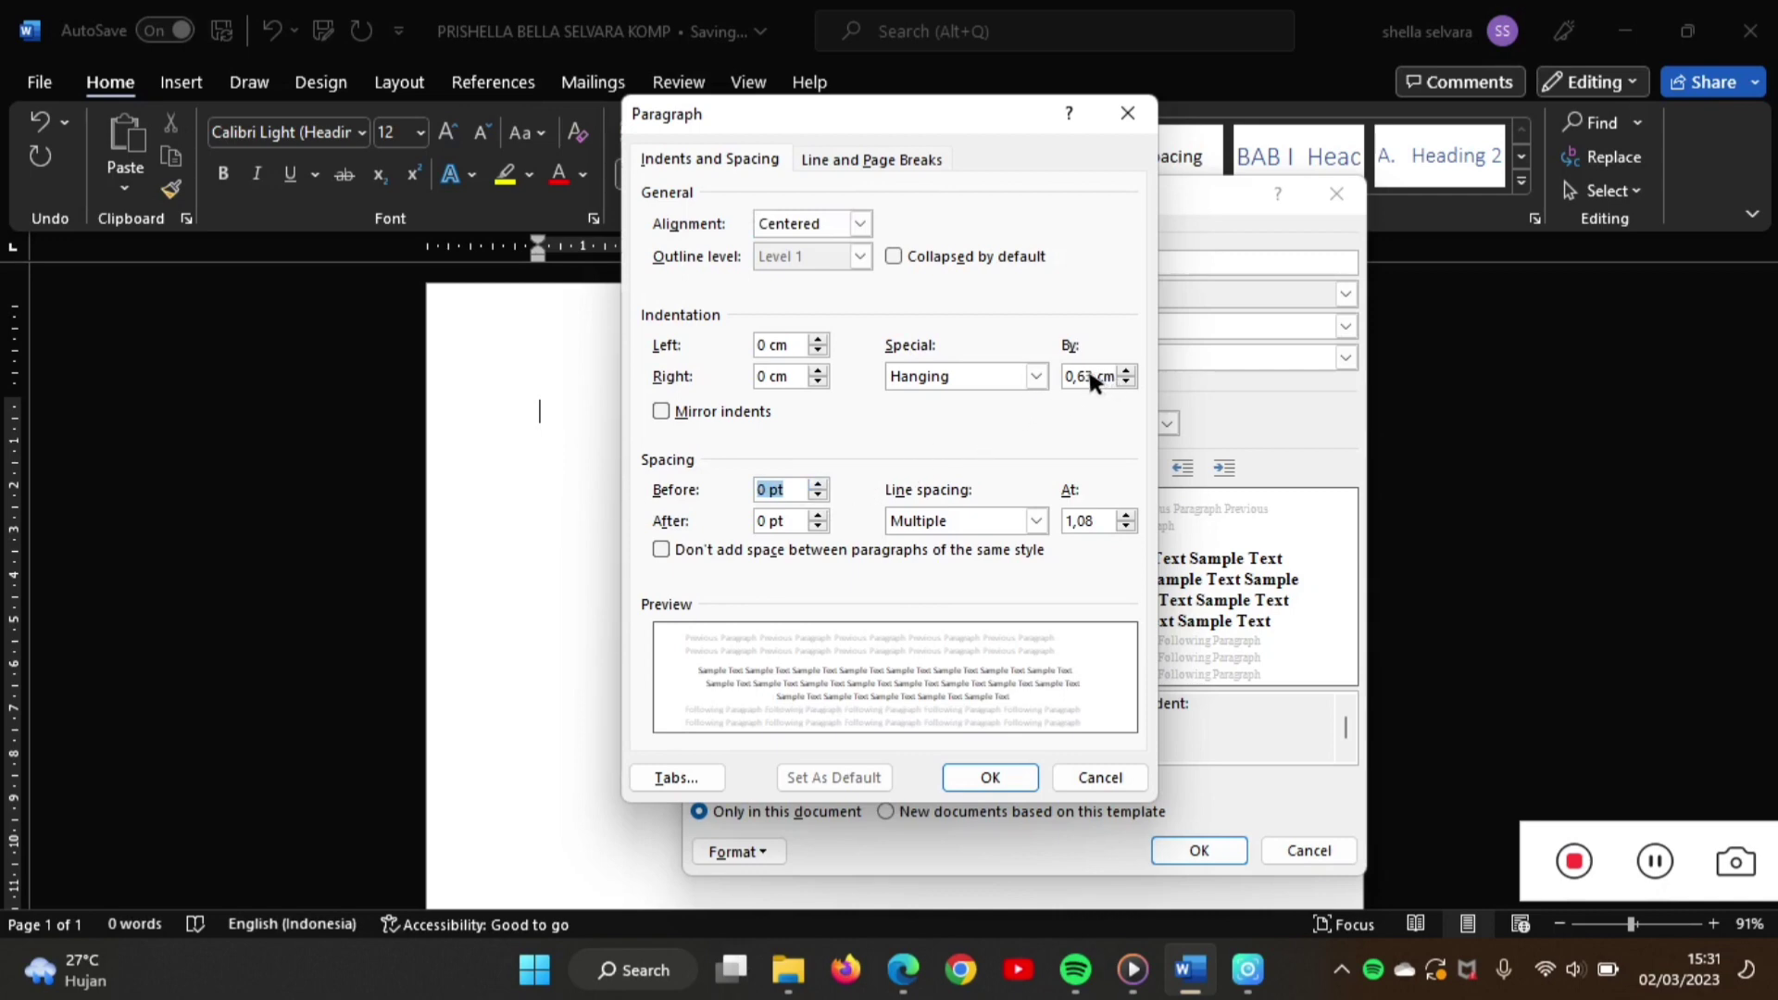
{"action": "left_click", "coordinate": [1126, 369]}
{"action": "left_click", "coordinate": [1127, 370]}
{"action": "left_click", "coordinate": [1127, 370]}
{"action": "left_click", "coordinate": [1127, 369]}
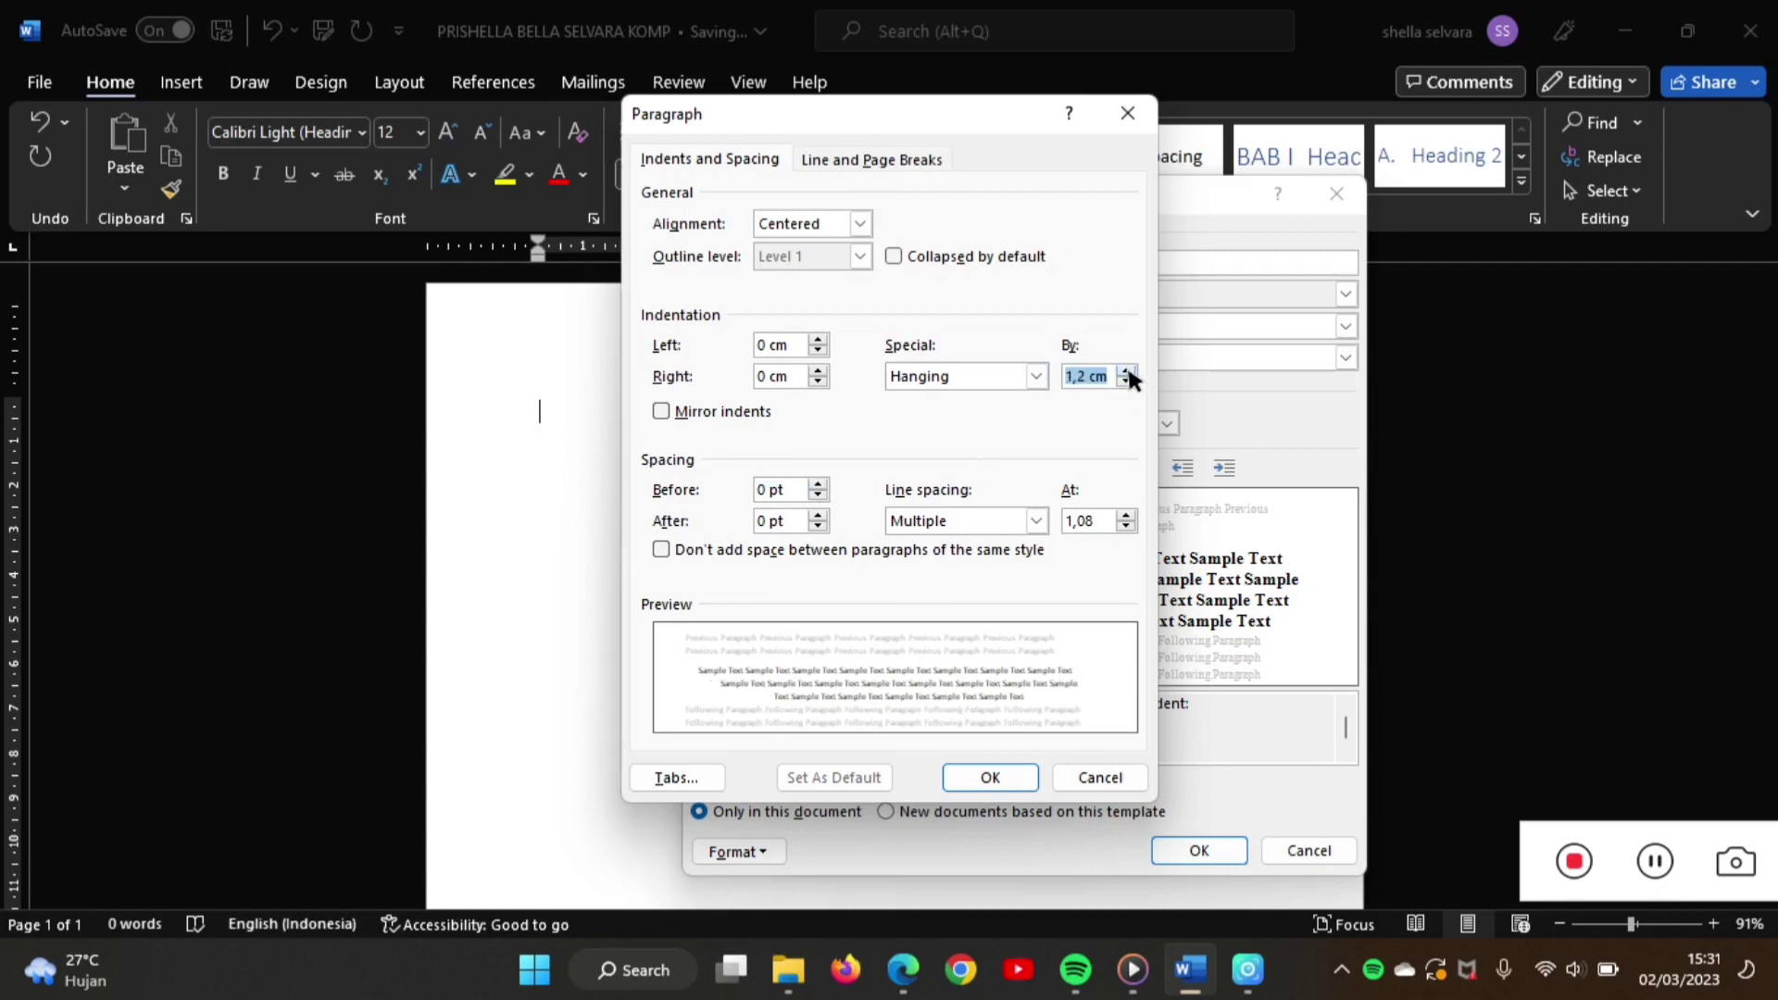
- Set Heading 1's line spacing to 1,5 lines and save the modified style
{"action": "left_click", "coordinate": [1045, 517]}
{"action": "left_click", "coordinate": [1020, 553]}
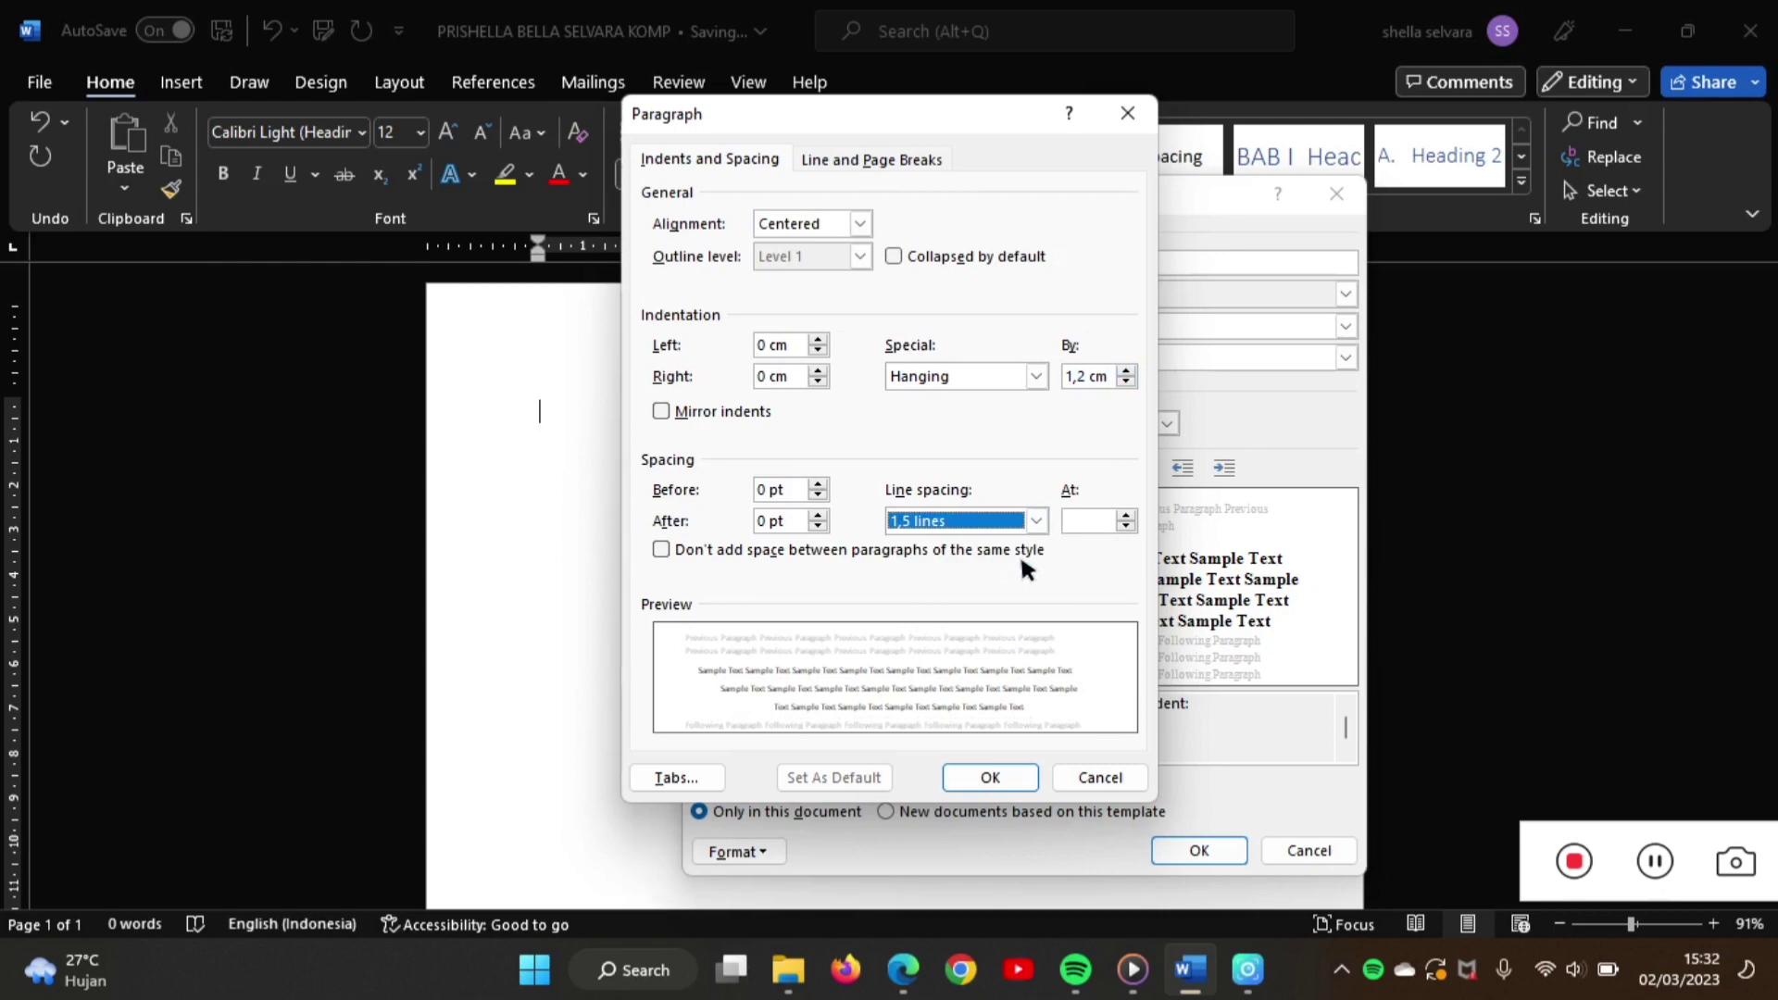
{"action": "left_click", "coordinate": [989, 778]}
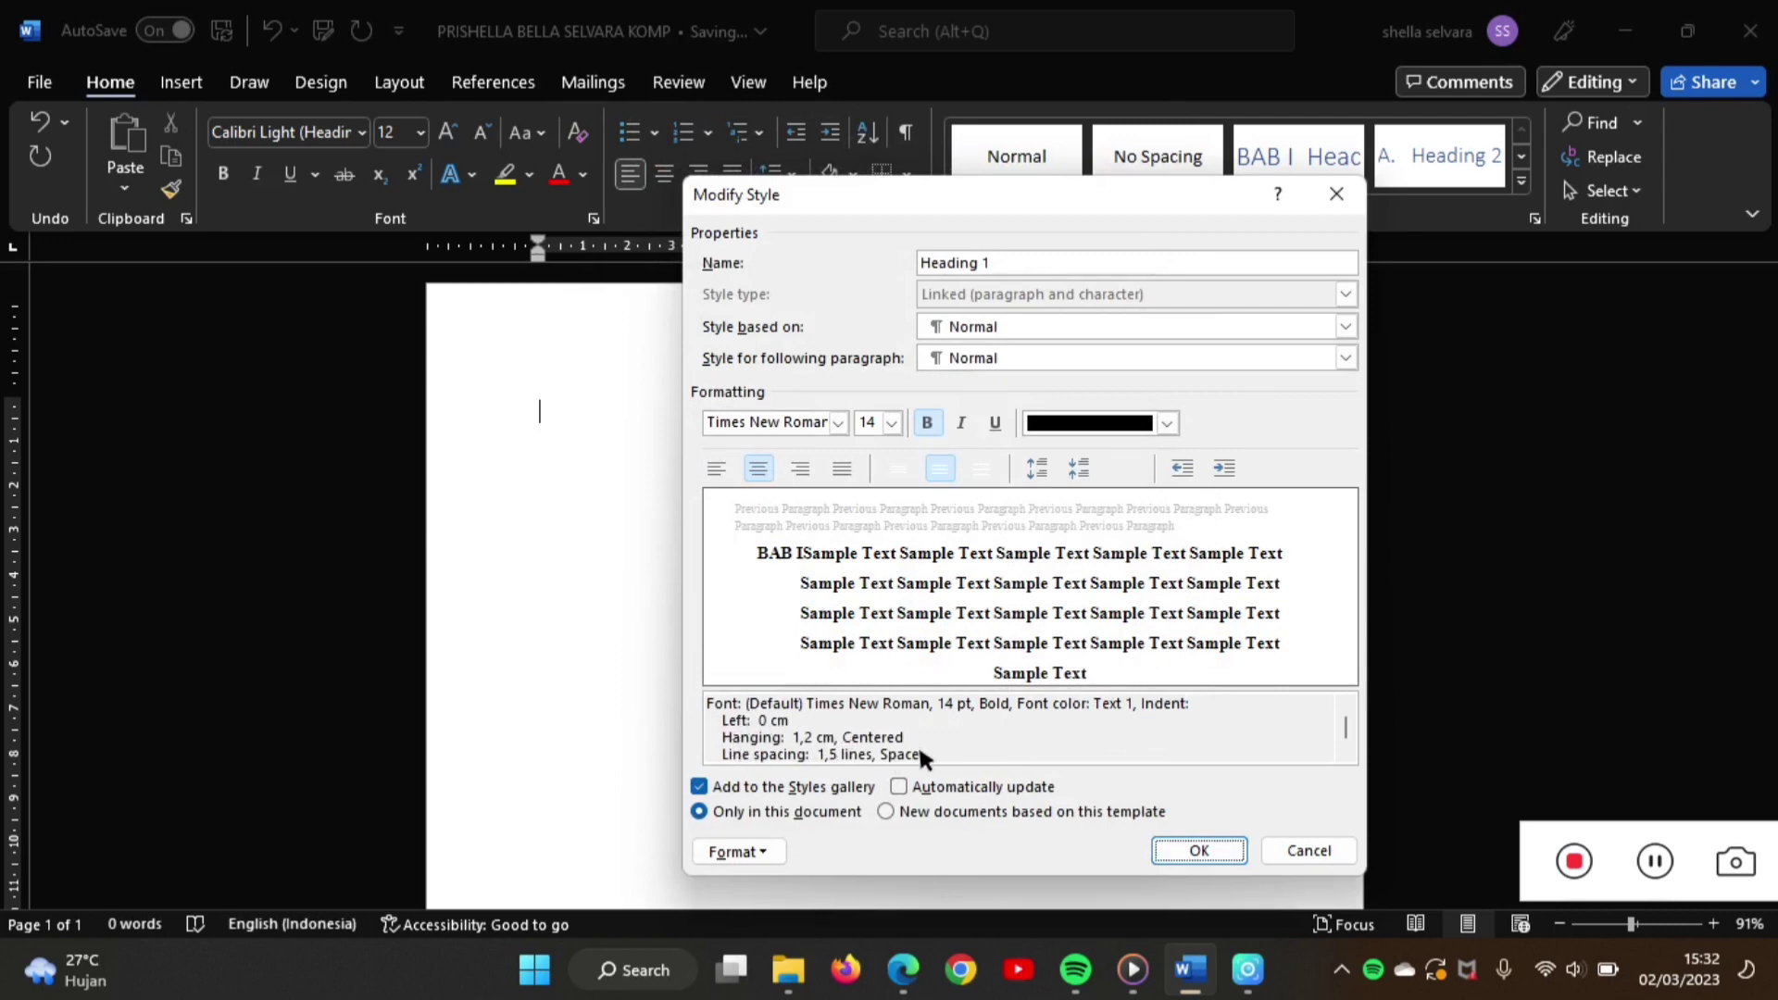
{"action": "scroll", "coordinate": [1343, 739], "scroll_direction": "down", "scroll_amount": 3}
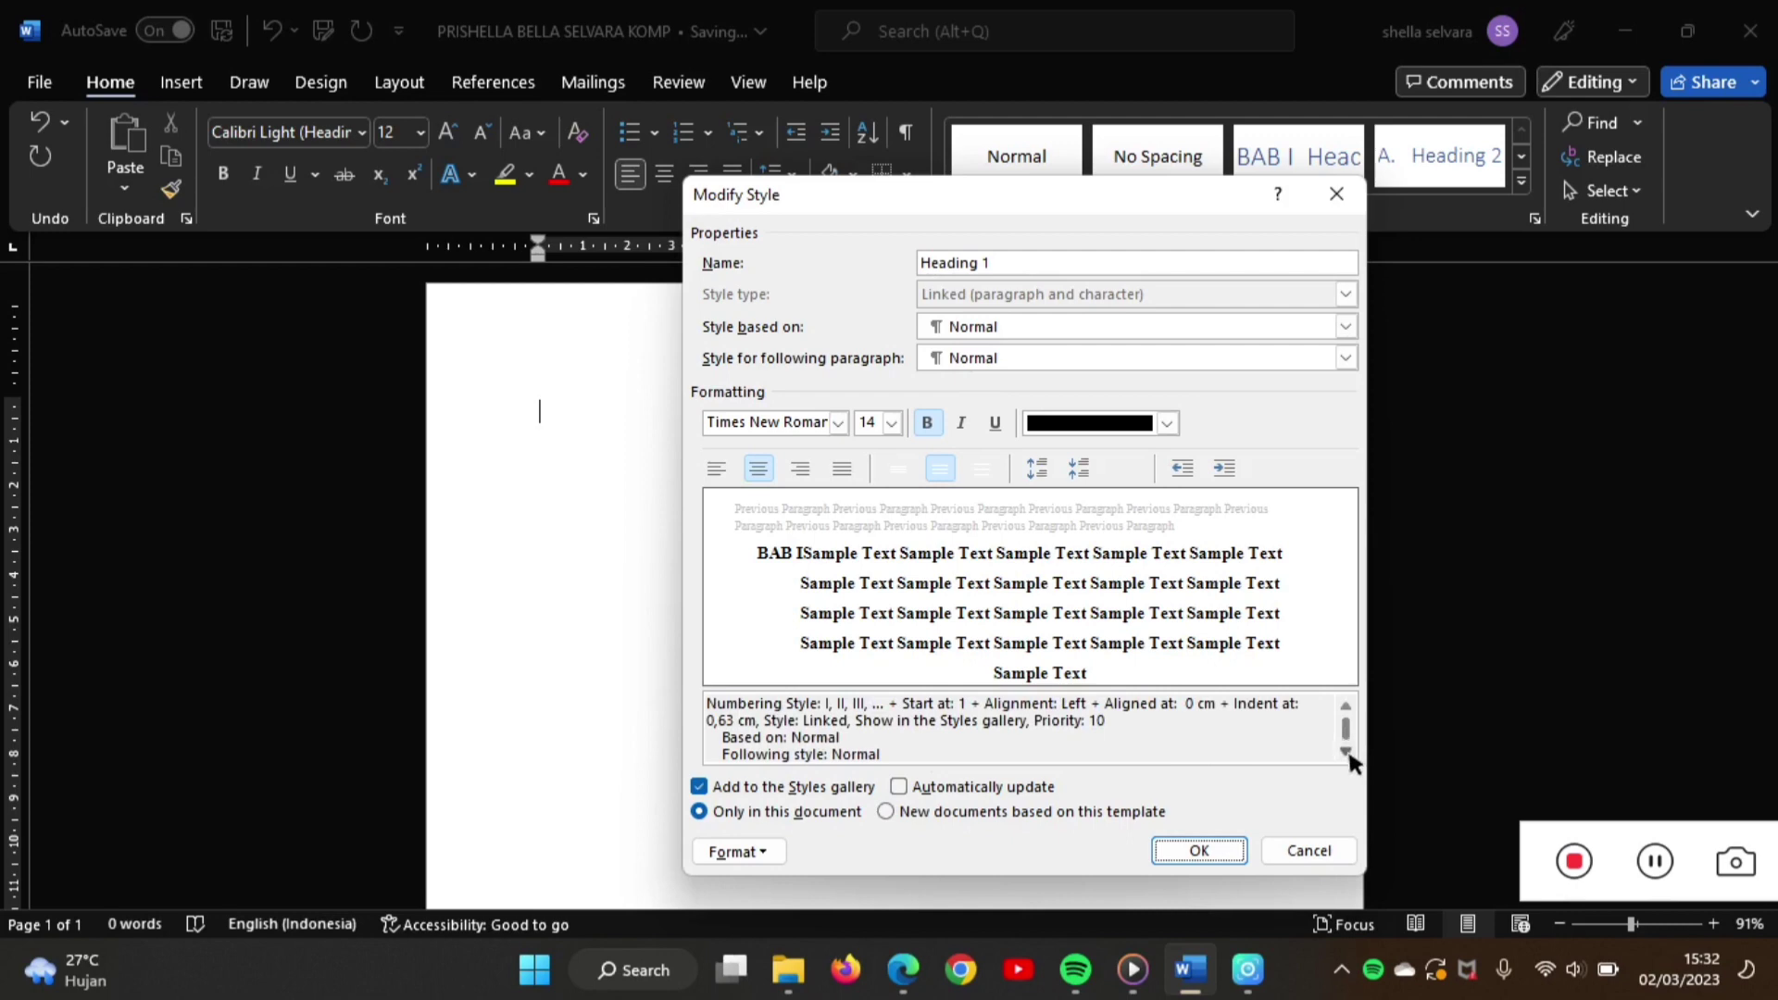
{"action": "left_click", "coordinate": [1215, 844]}
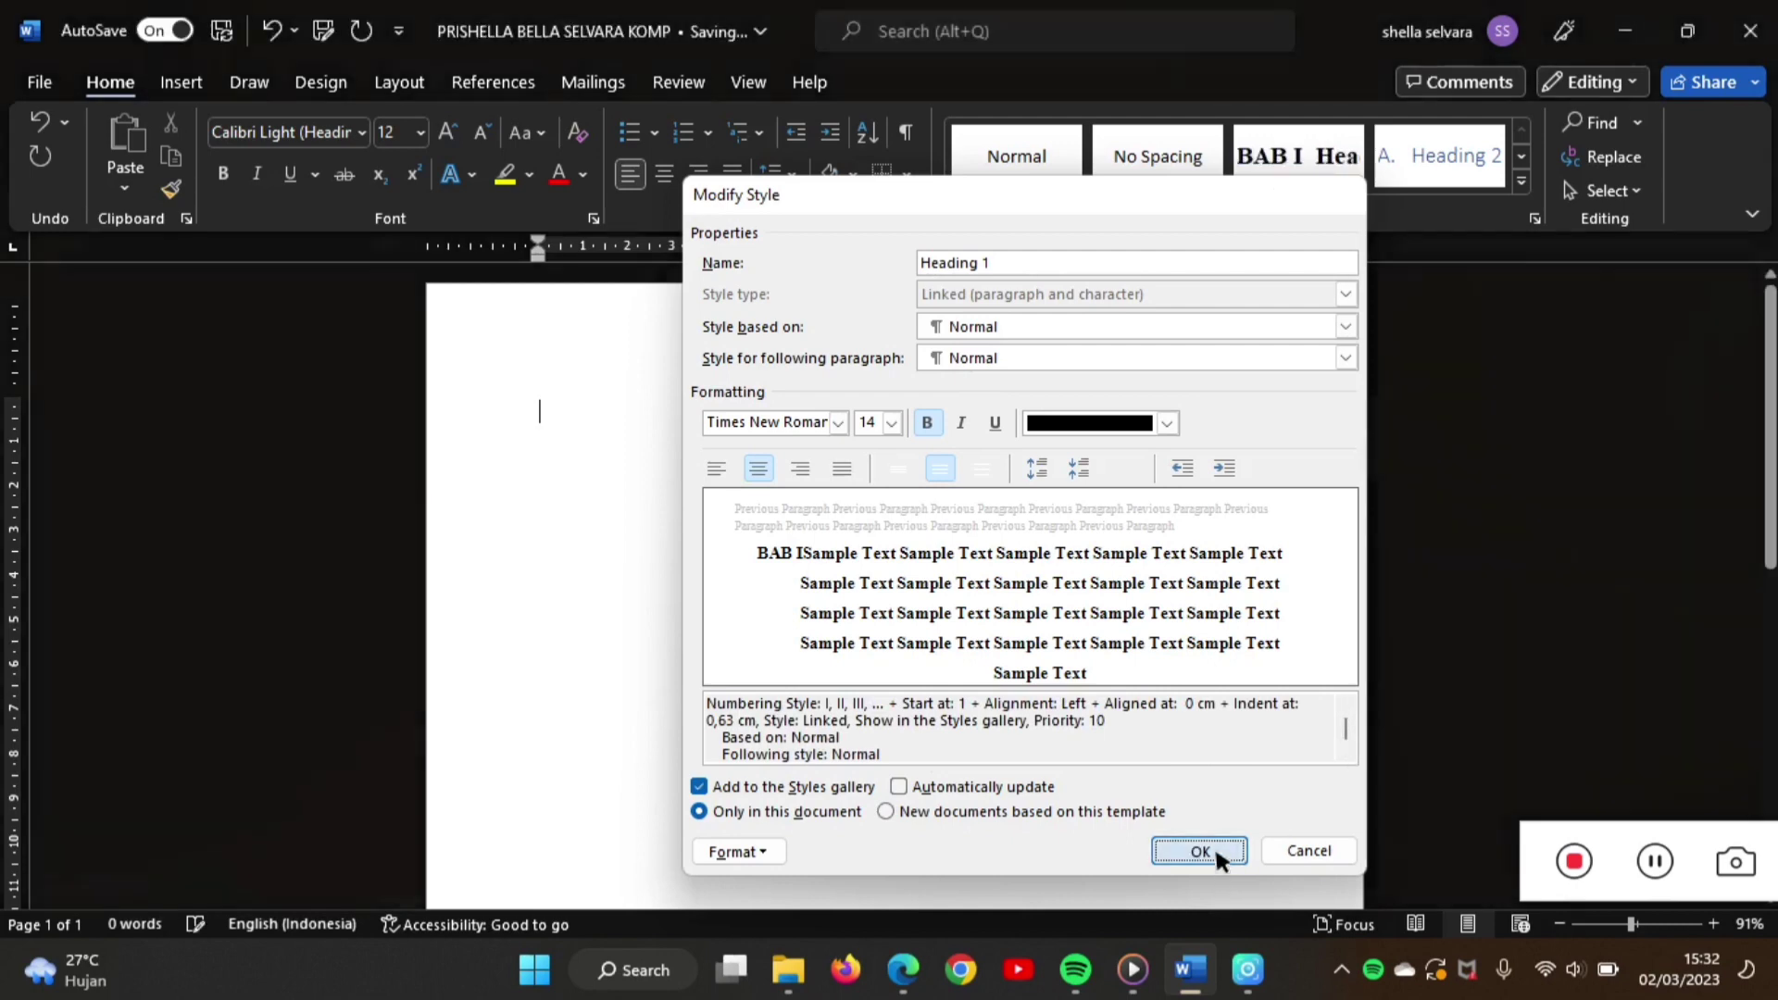
- Modify the Heading 2 style to use black text in Times New Roman
{"action": "right_click", "coordinate": [1405, 157]}
{"action": "left_click", "coordinate": [1472, 217]}
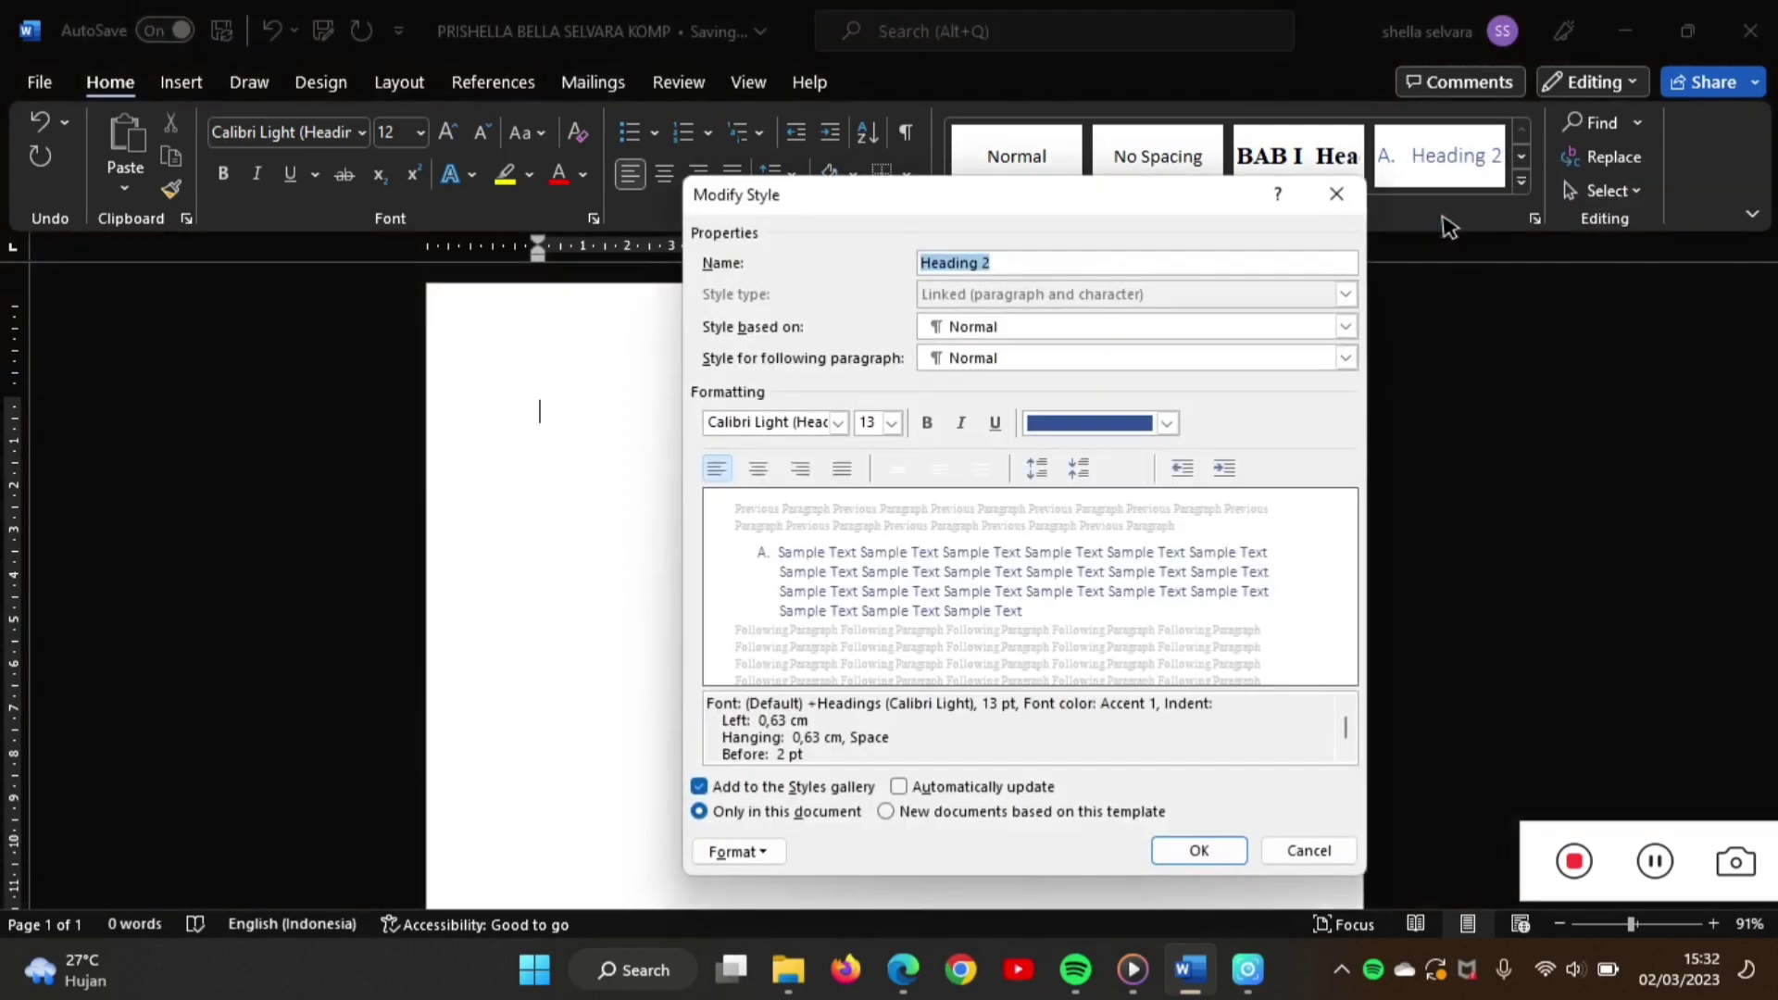
{"action": "left_click", "coordinate": [1169, 424]}
{"action": "left_click", "coordinate": [1057, 528]}
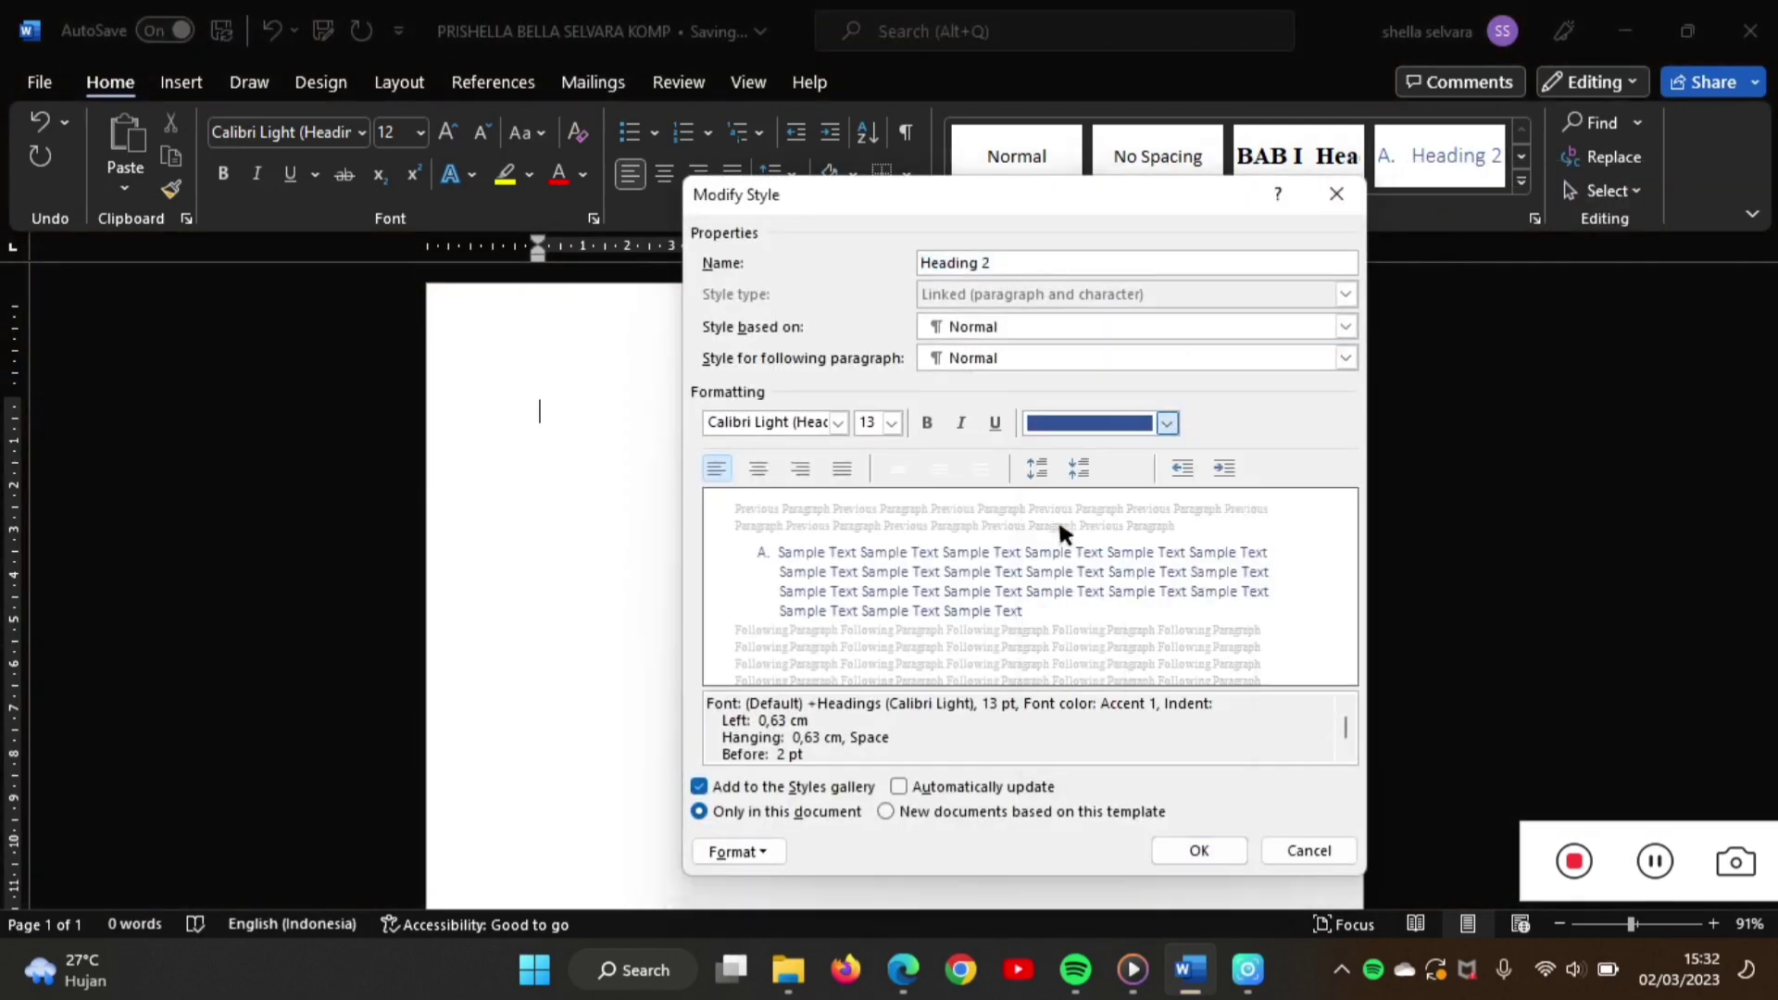
{"action": "left_click", "coordinate": [838, 423]}
{"action": "left_click", "coordinate": [845, 512]}
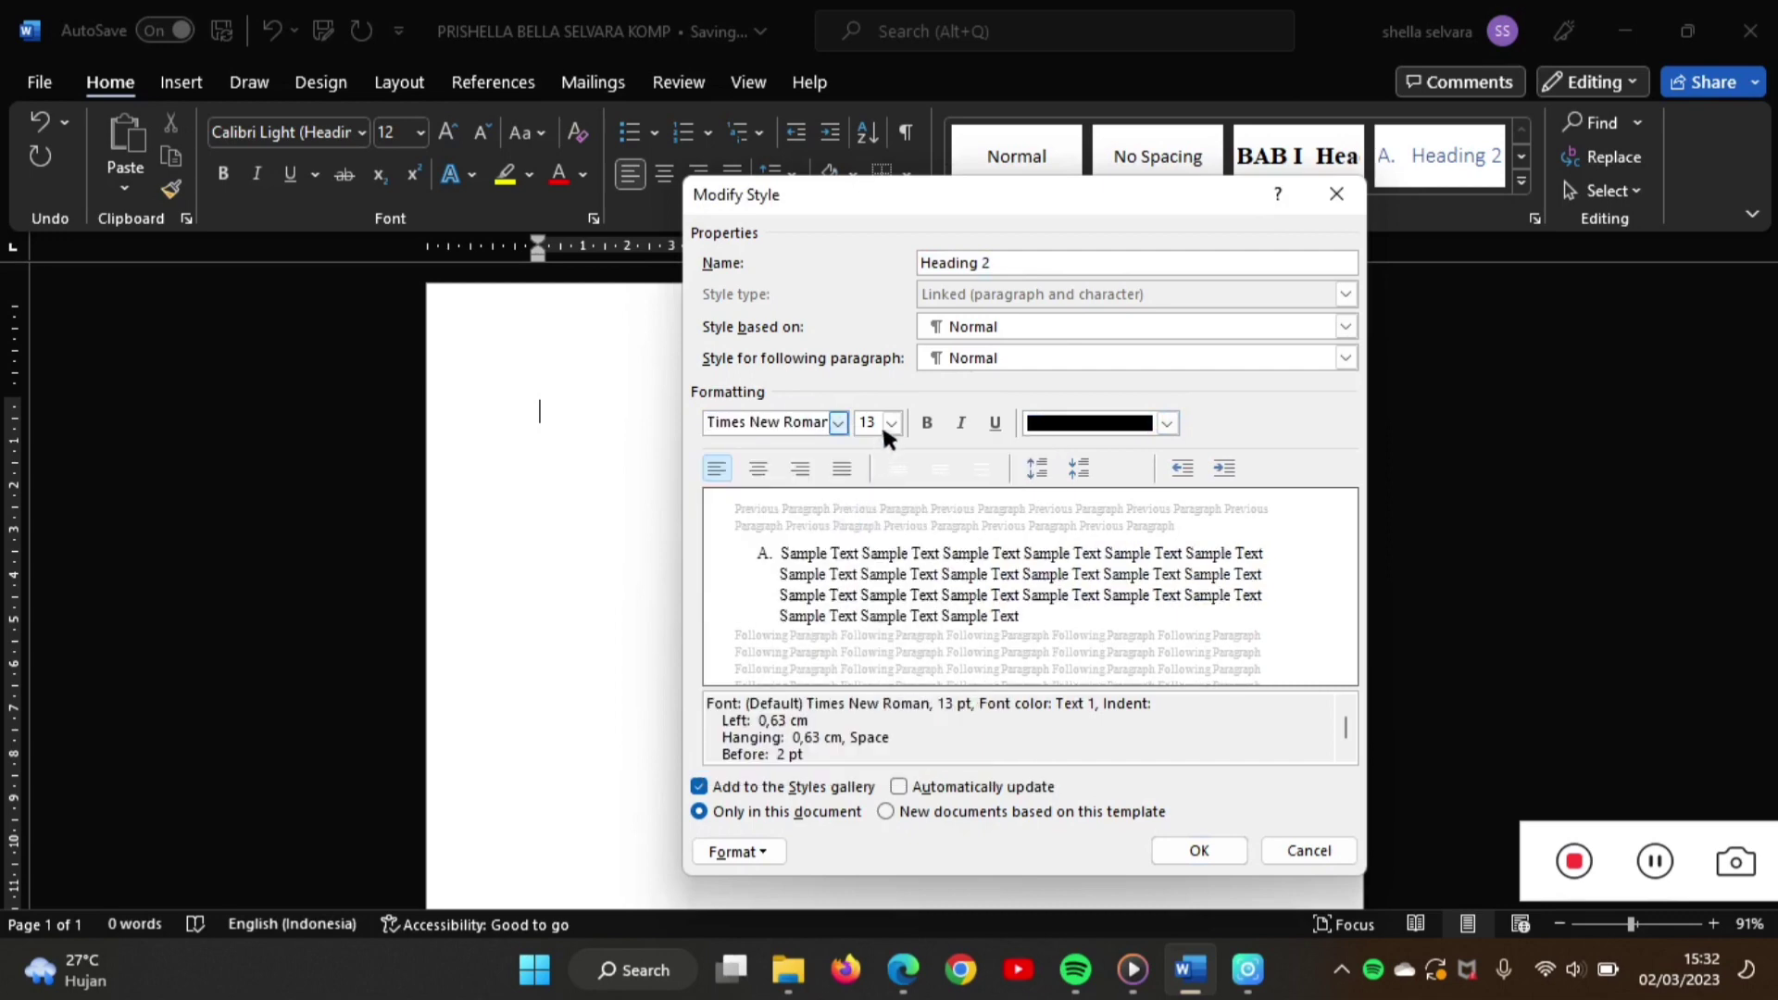
- Set the Heading 2 style to 12 pt bold
{"action": "left_click", "coordinate": [885, 423]}
{"action": "left_click", "coordinate": [867, 515]}
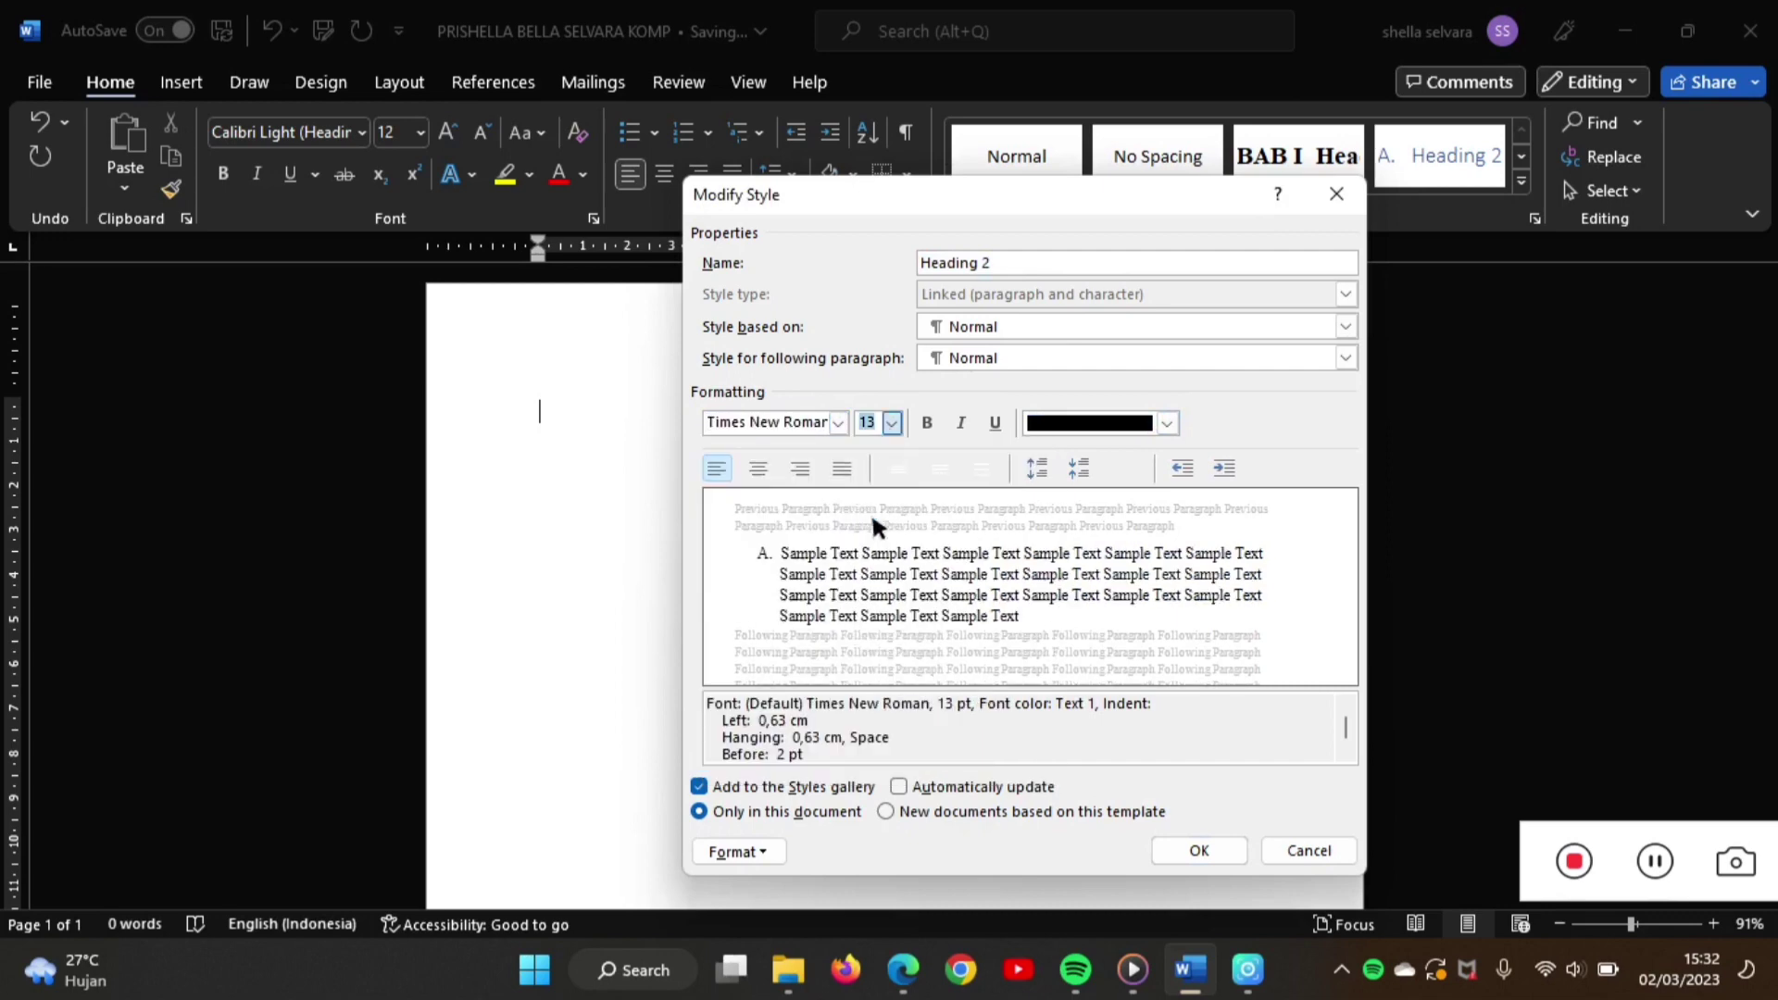
{"action": "left_click", "coordinate": [927, 422]}
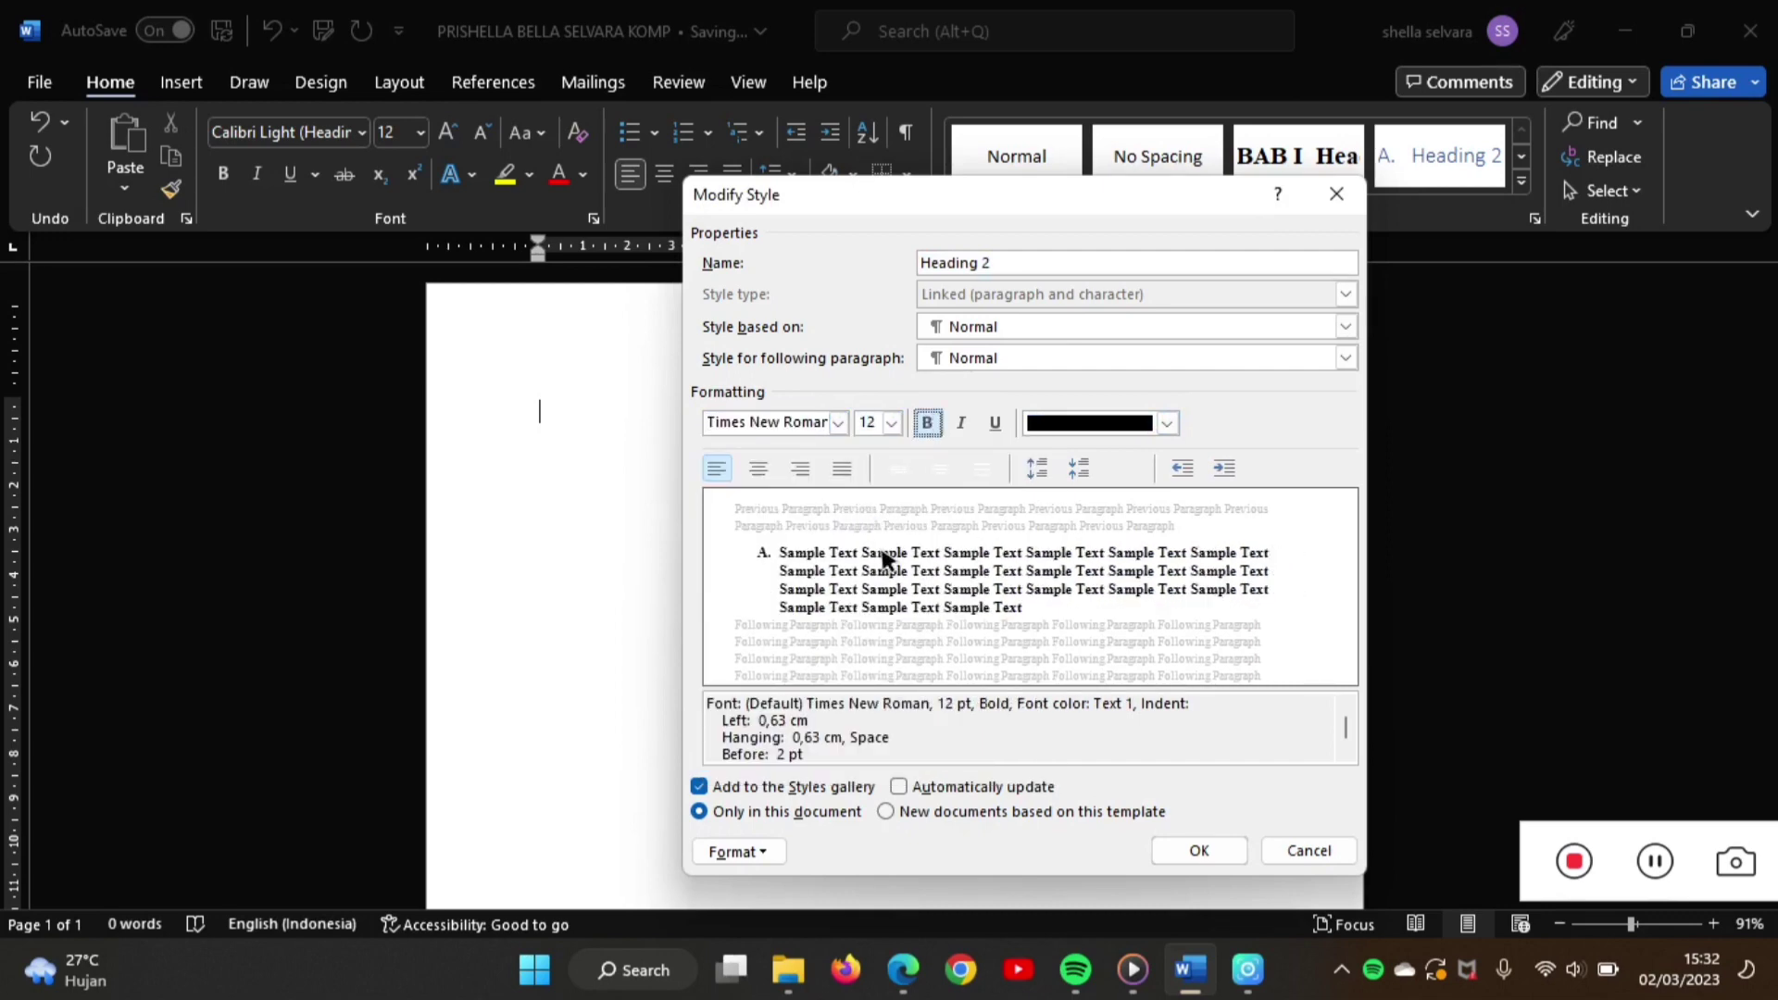
- In Heading 2's paragraph format, set the left indent to 0 cm and the spacing before to 0 pt
{"action": "left_click", "coordinate": [737, 852]}
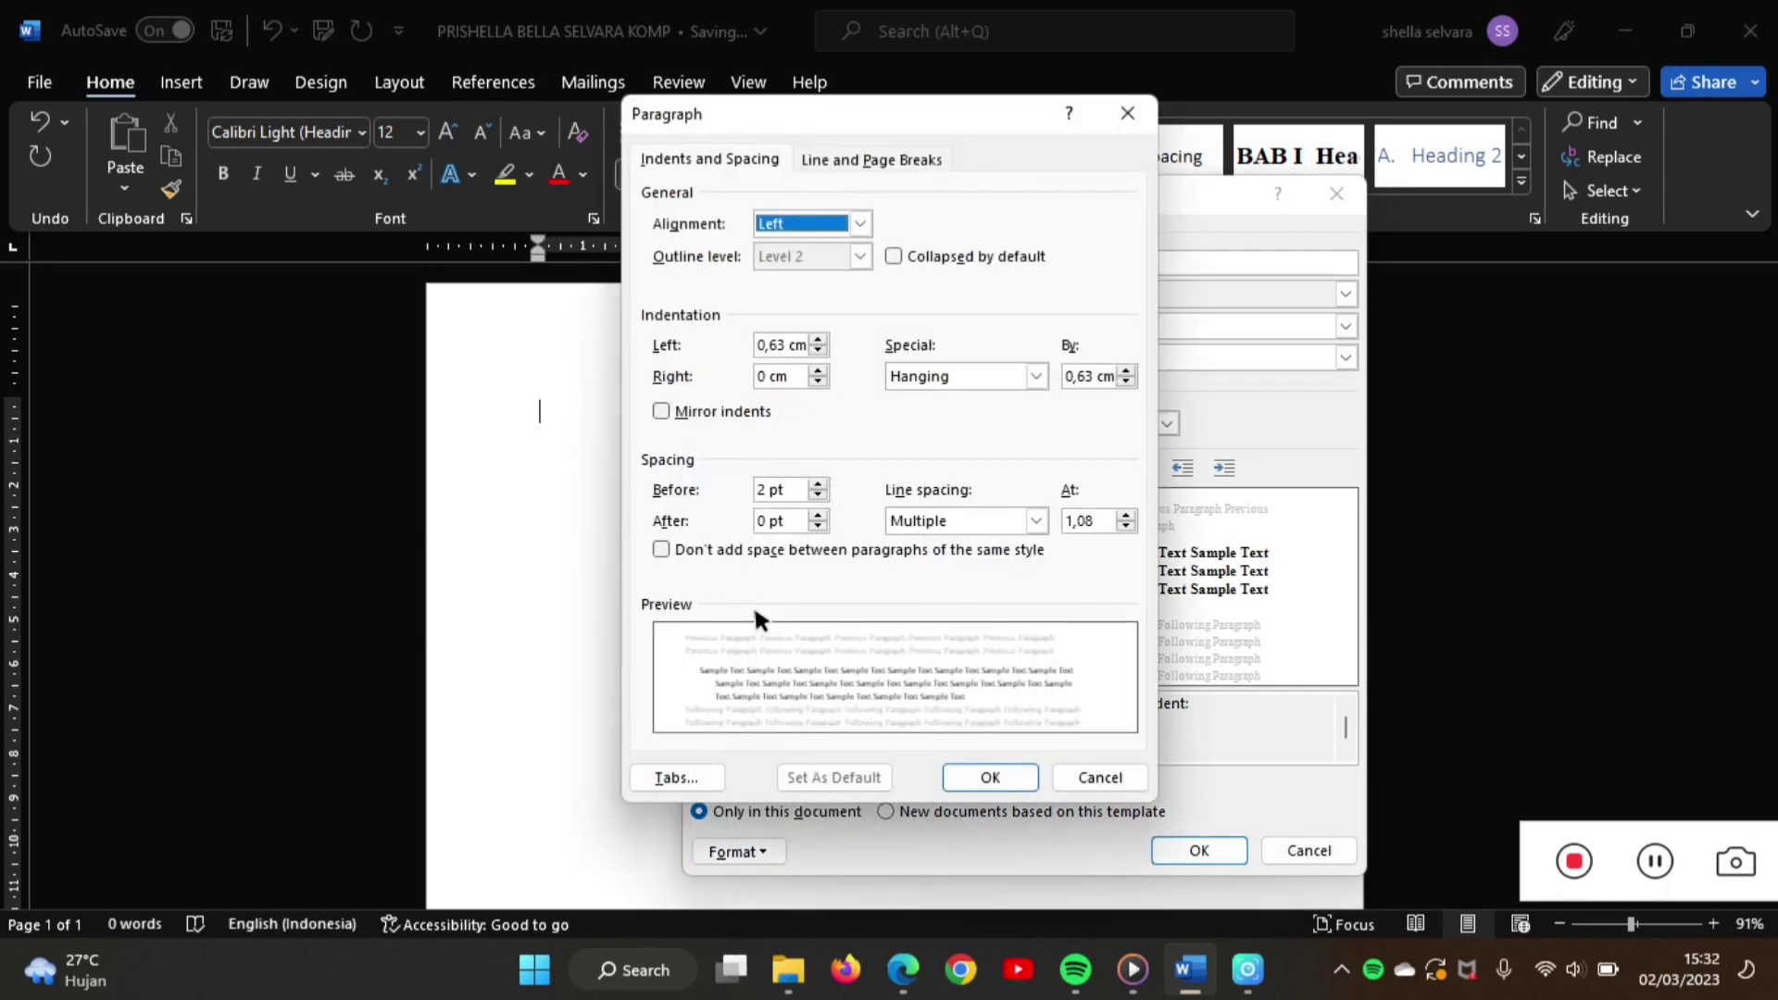
{"action": "left_click", "coordinate": [817, 352]}
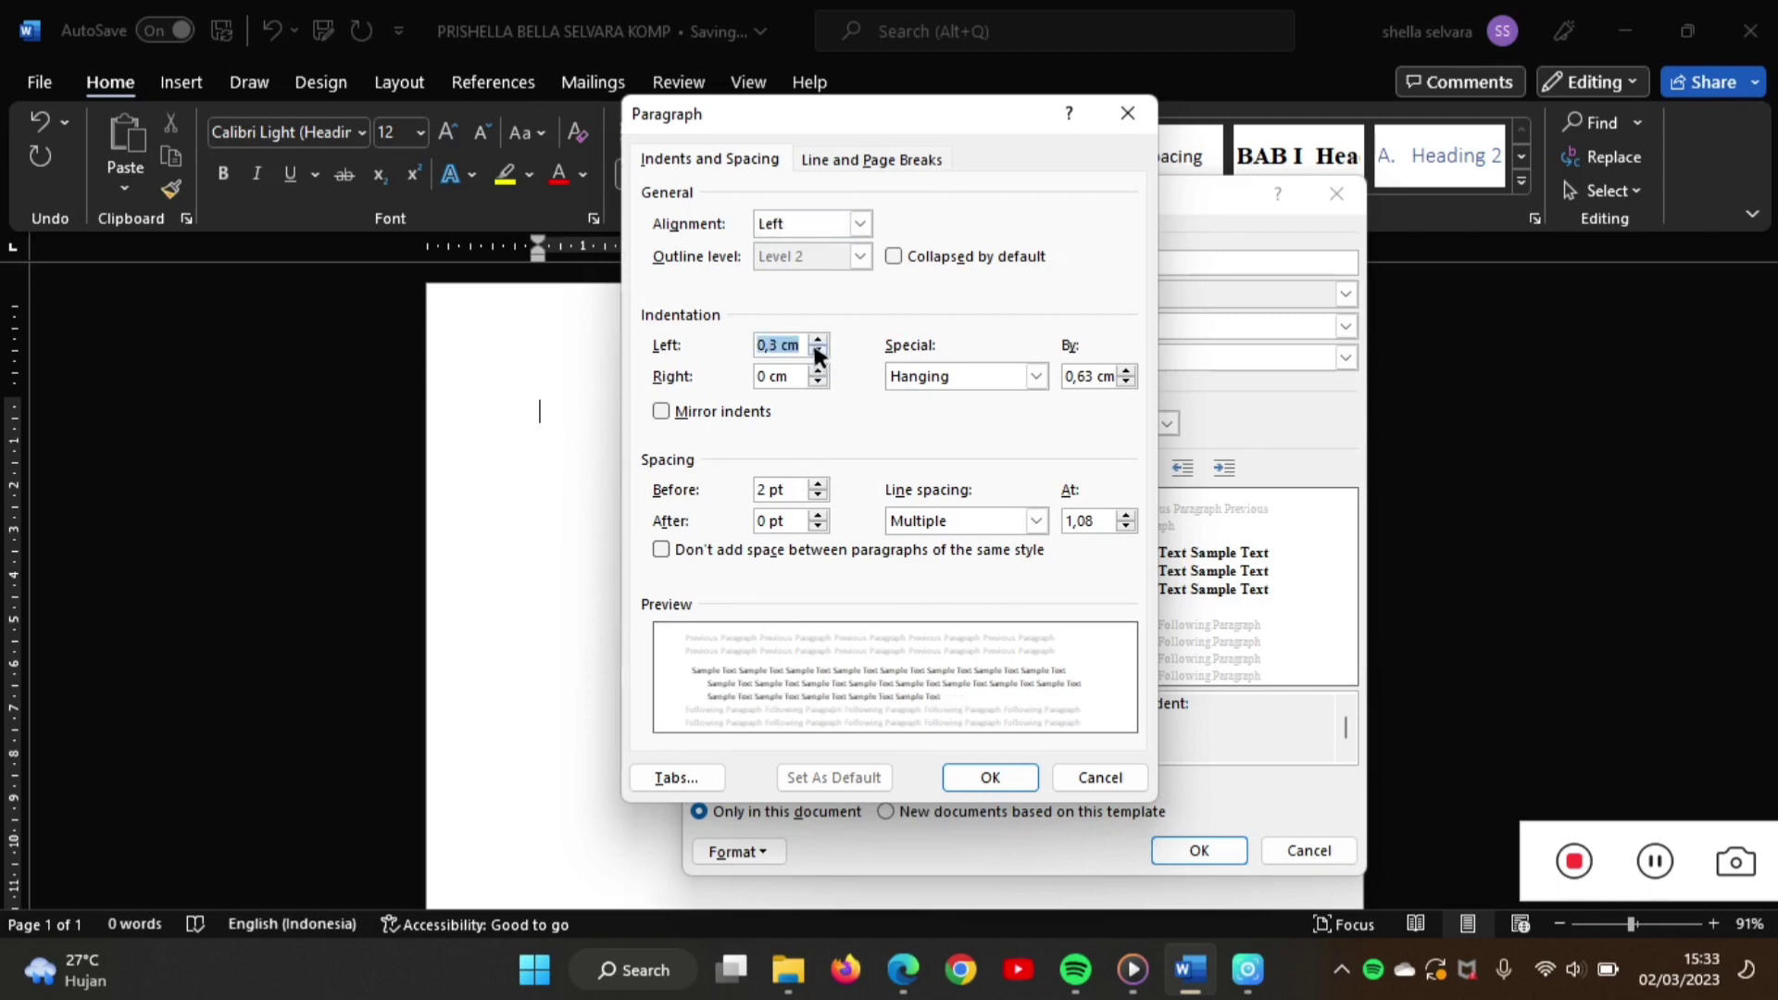
{"action": "left_click", "coordinate": [817, 352]}
{"action": "left_click", "coordinate": [817, 496]}
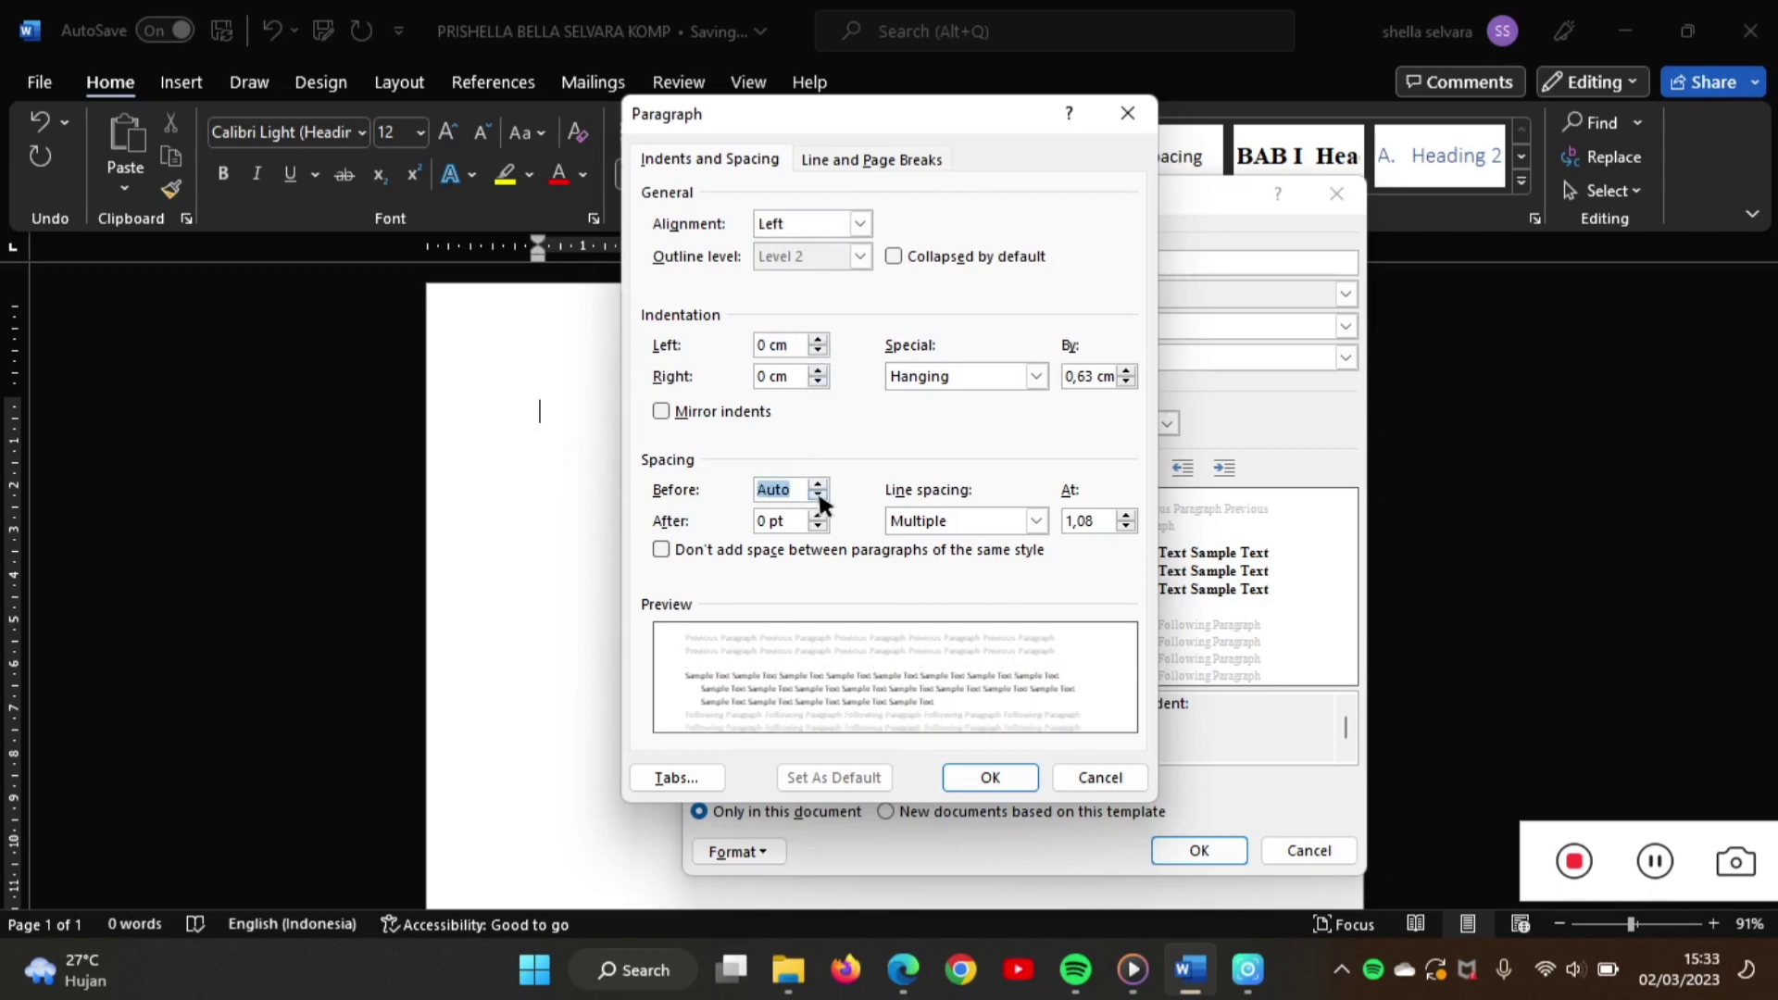
{"action": "left_click", "coordinate": [817, 496]}
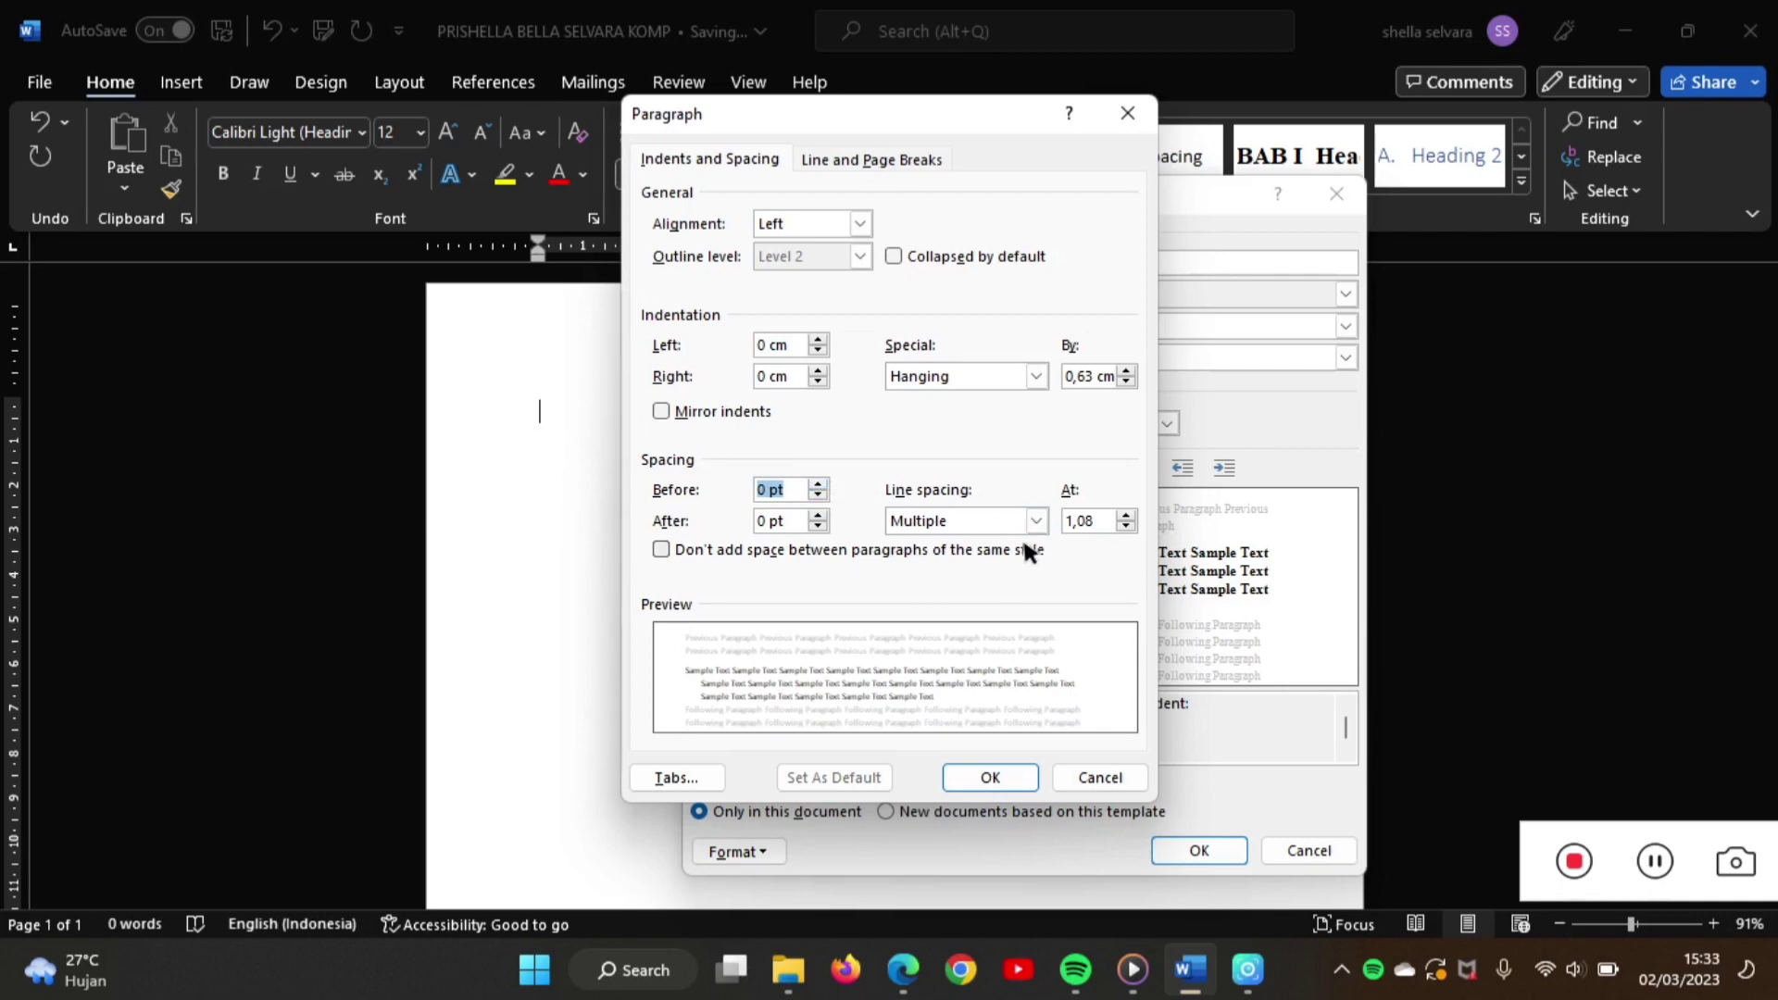
- Give Heading 2 a 0,6 cm hanging indent and 1,5 lines spacing, and save the modified style
{"action": "left_click", "coordinate": [1095, 375]}
{"action": "key", "text": "BackSpace"}
{"action": "left_click", "coordinate": [1034, 521]}
{"action": "left_click", "coordinate": [1010, 559]}
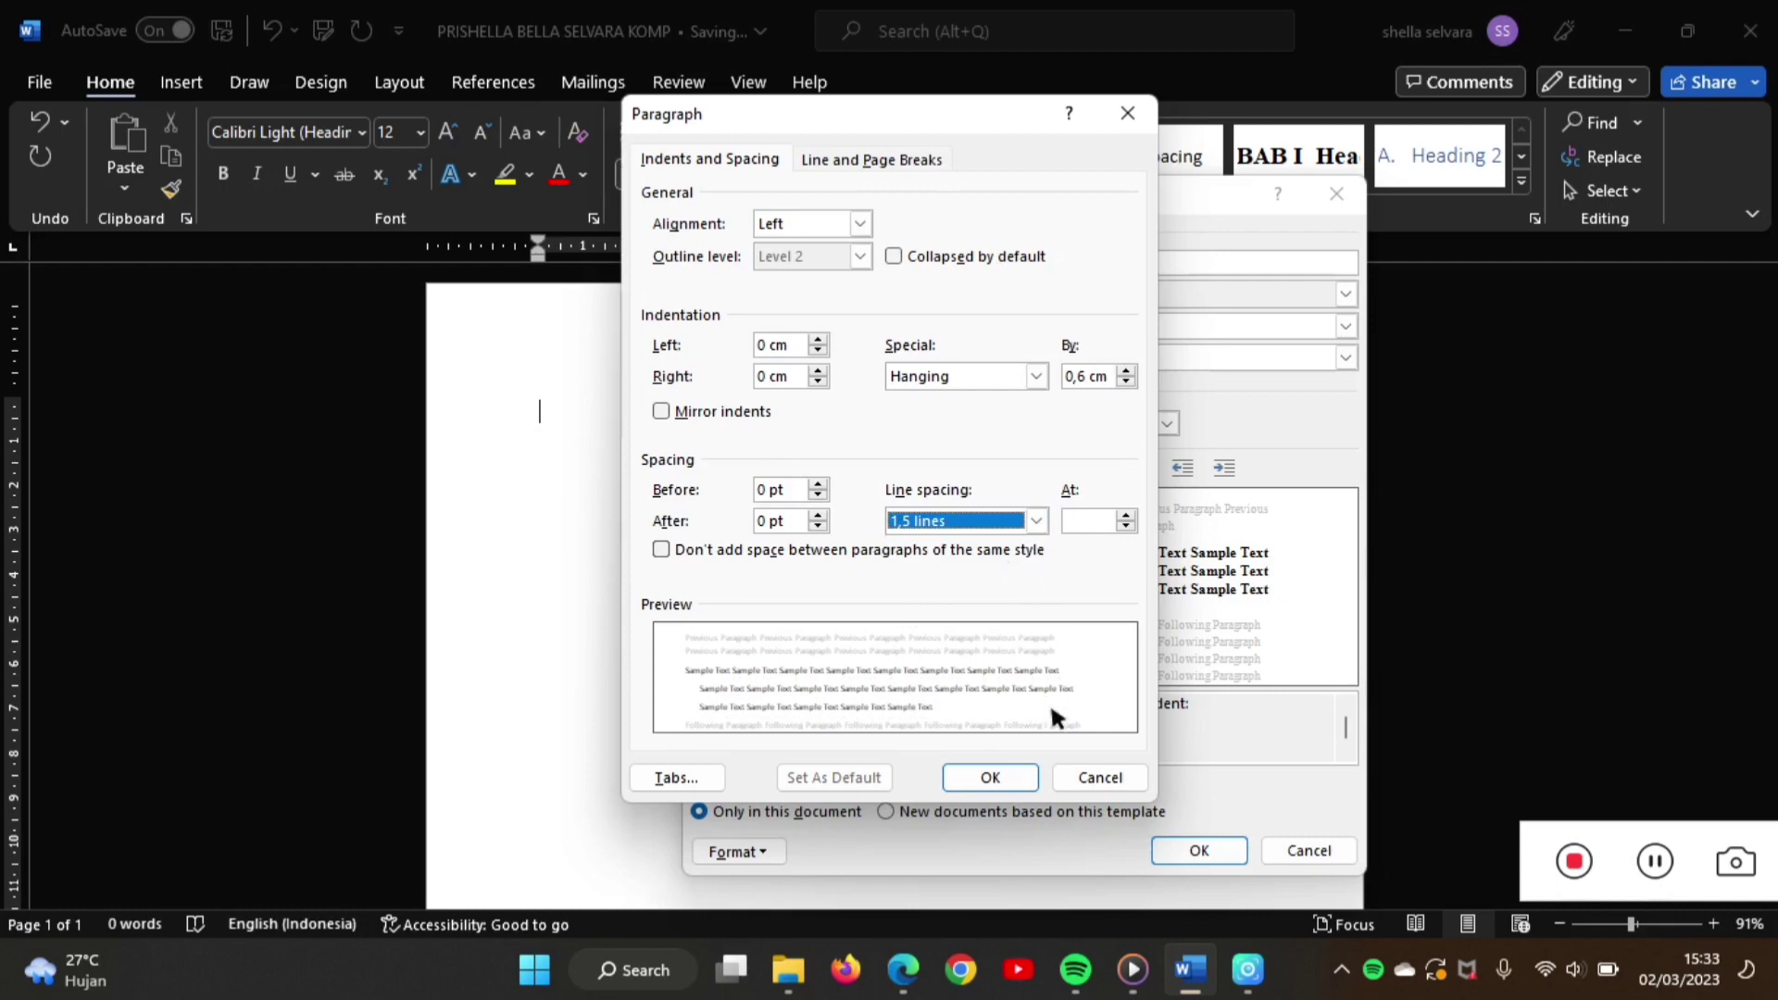
{"action": "left_click", "coordinate": [1016, 781]}
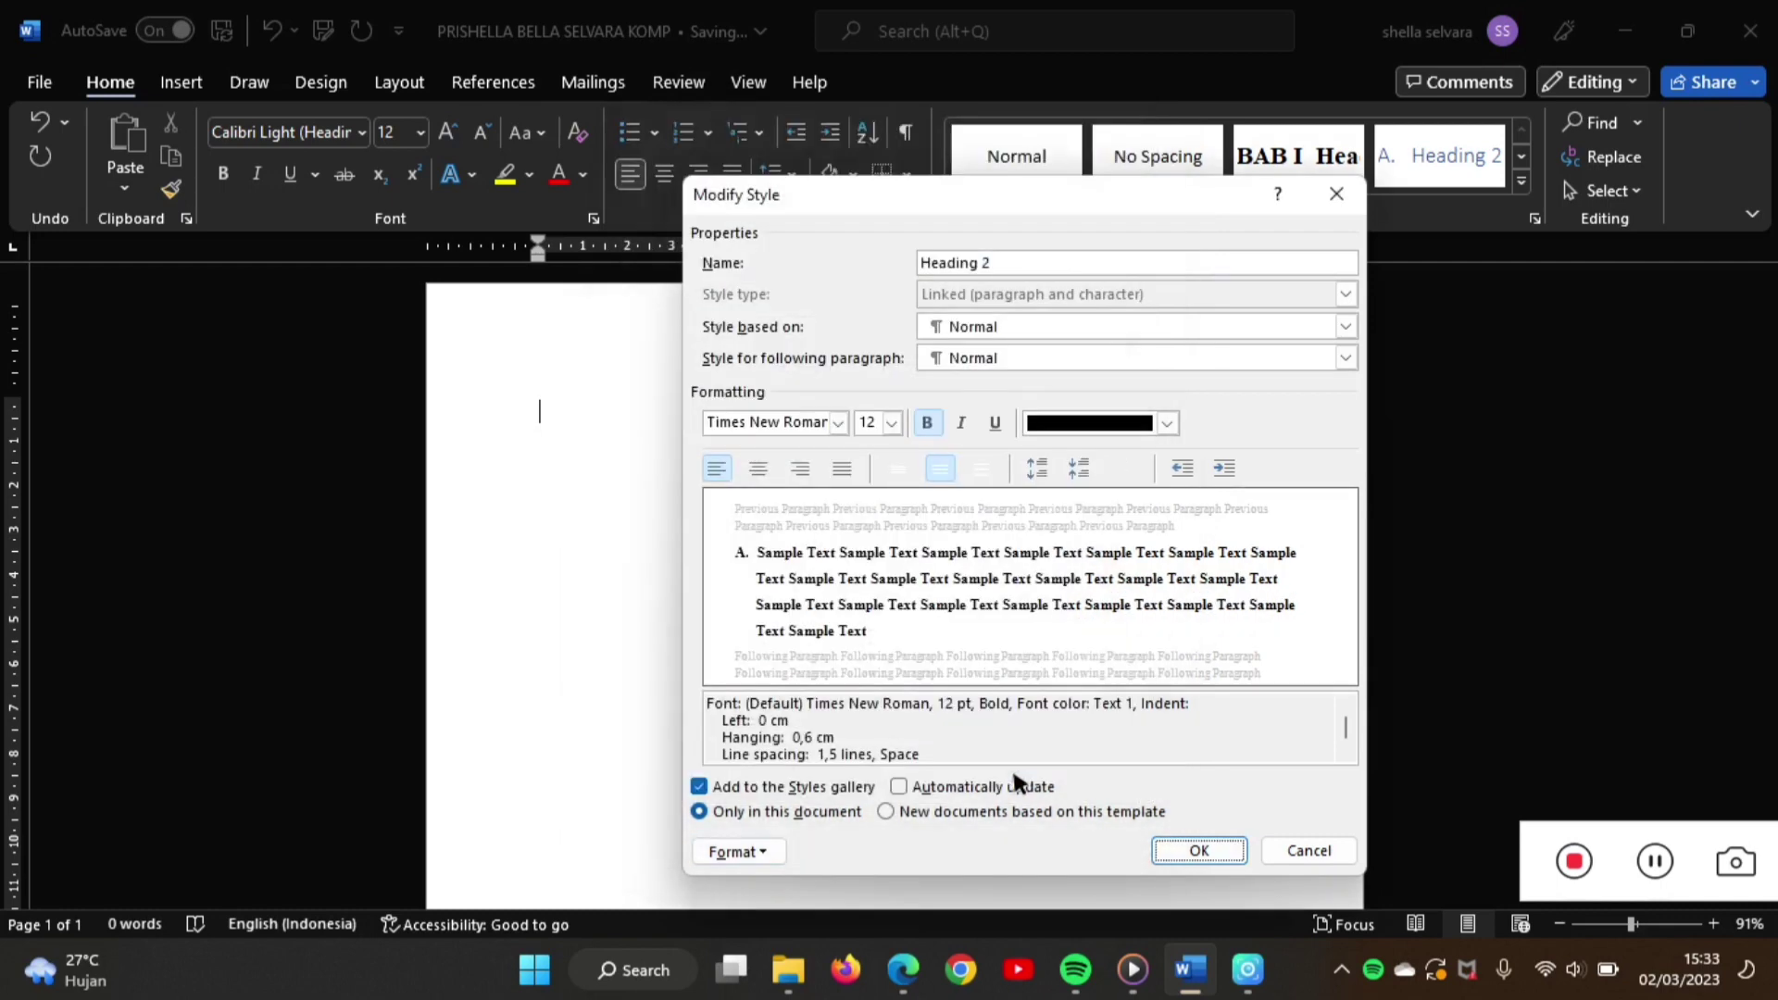
{"action": "left_click", "coordinate": [1198, 849]}
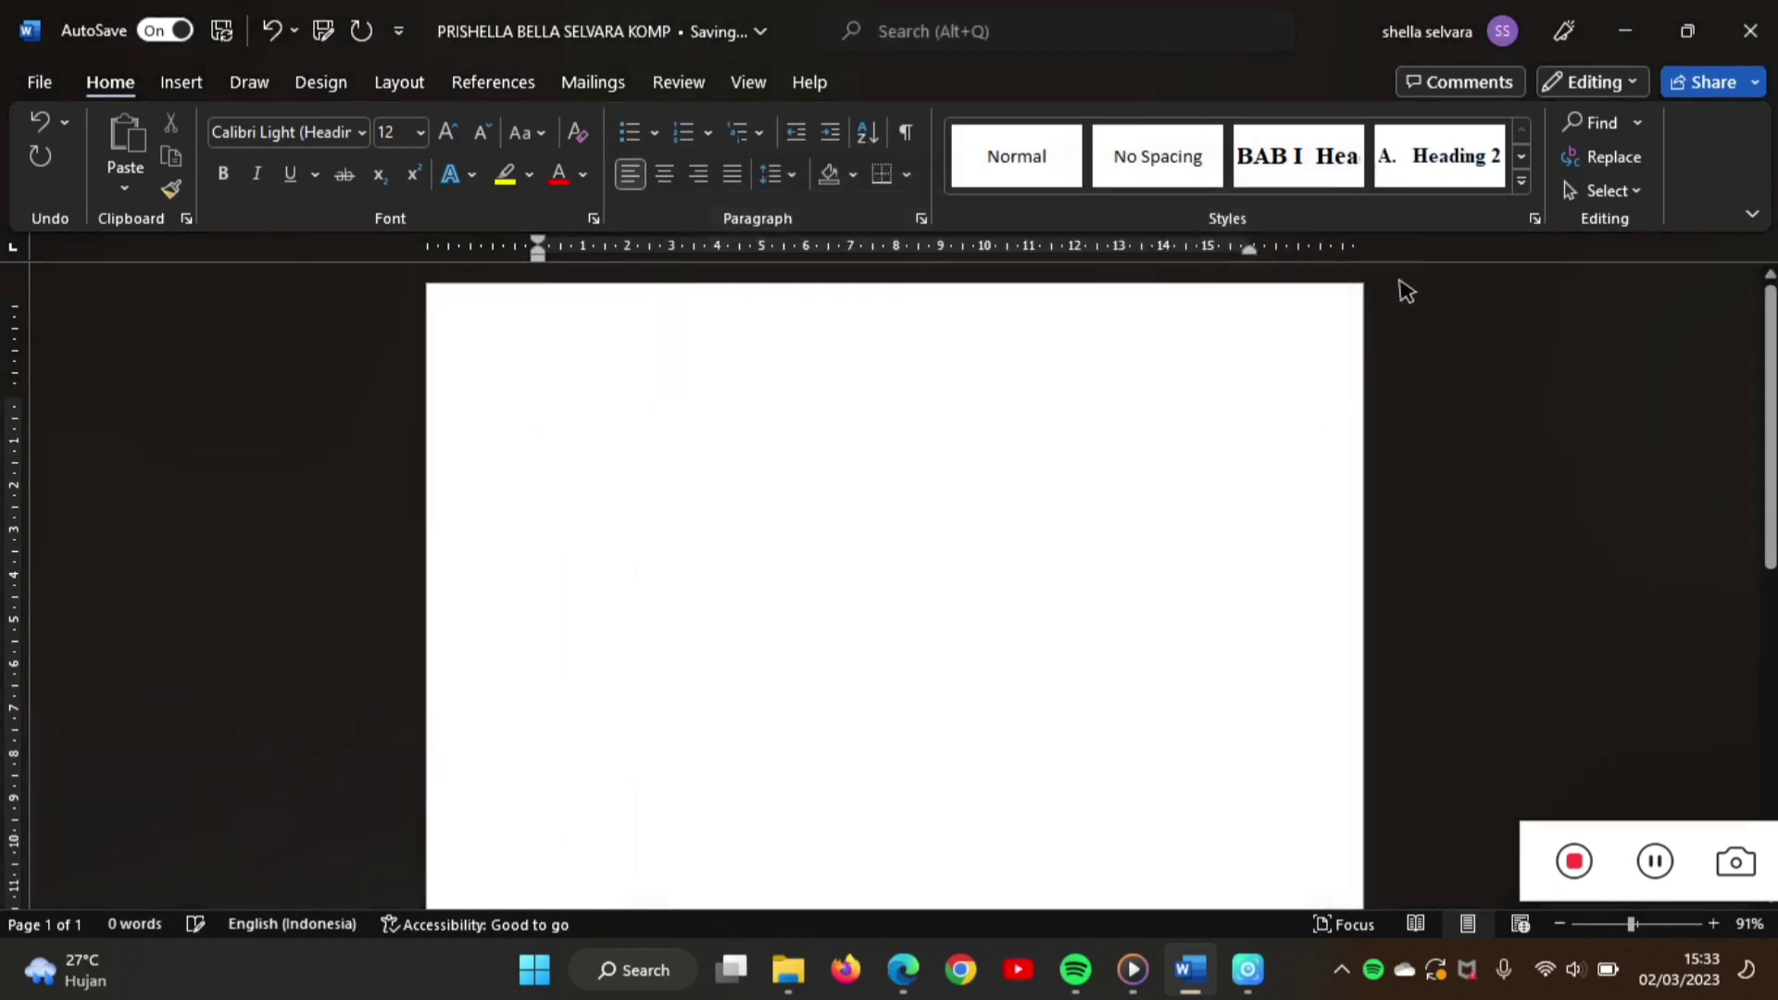
- Modify the Heading 3 style to use black Times New Roman text without bold
{"action": "left_click", "coordinate": [1522, 159]}
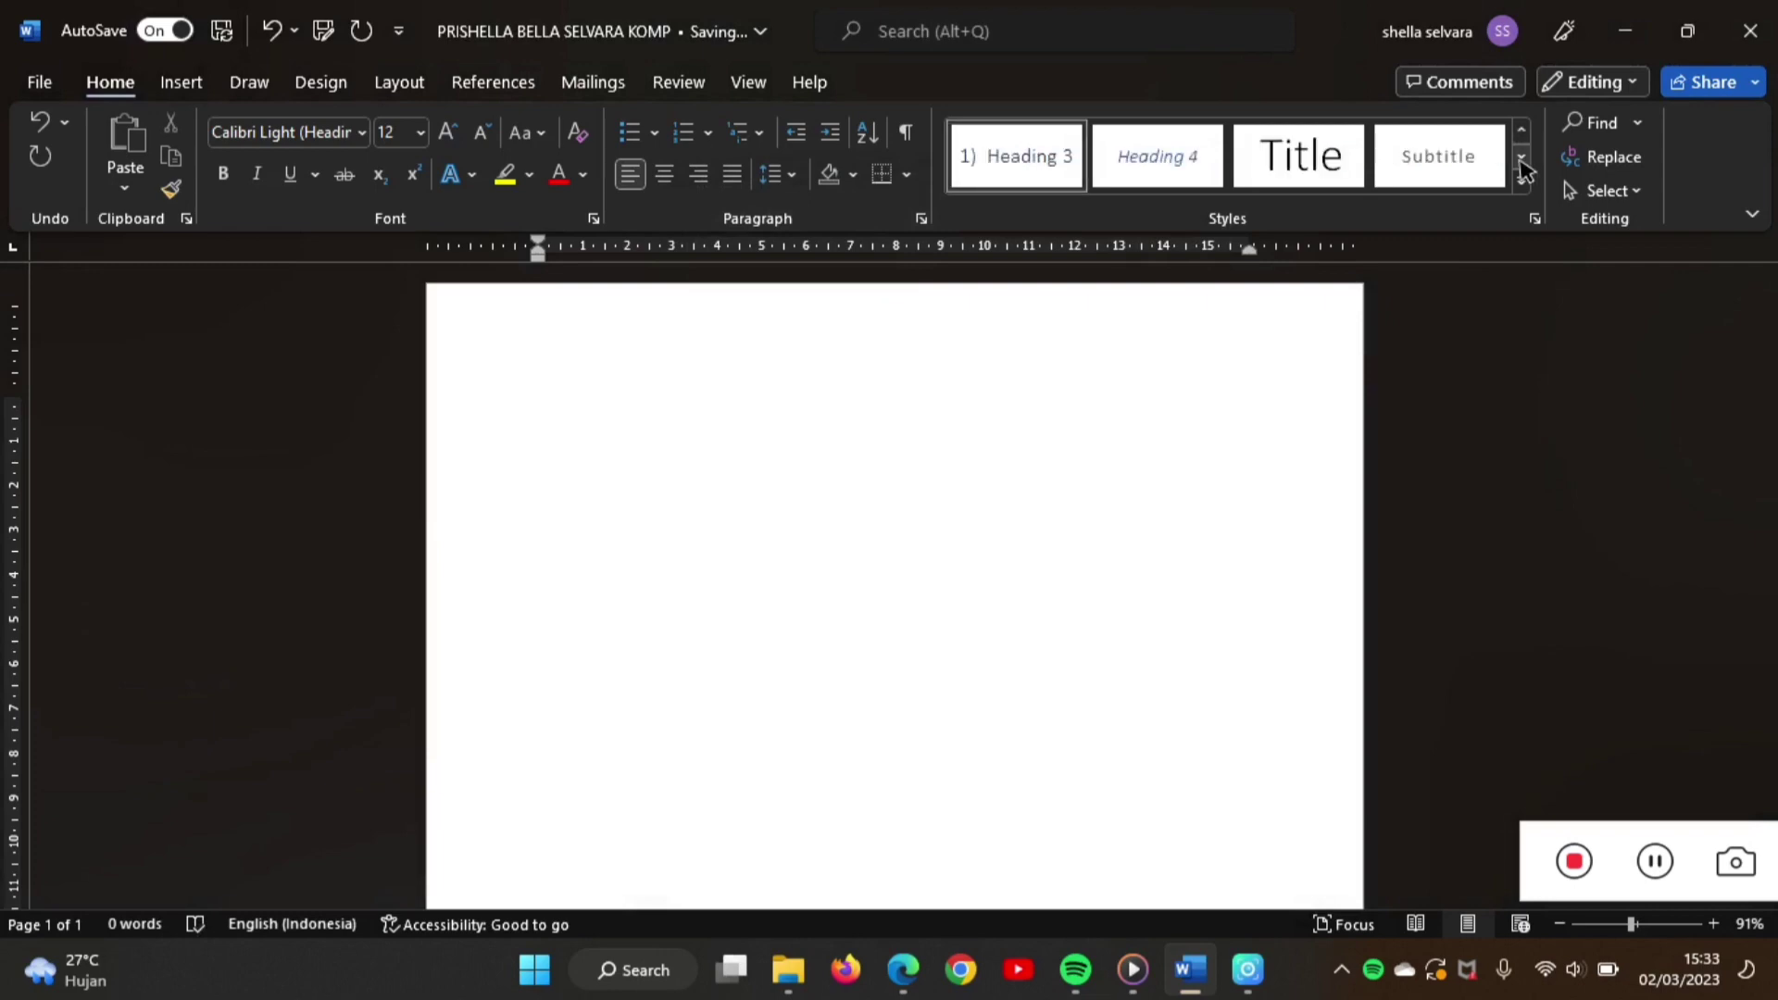
{"action": "right_click", "coordinate": [1035, 168]}
{"action": "left_click", "coordinate": [1149, 223]}
{"action": "left_click", "coordinate": [837, 424]}
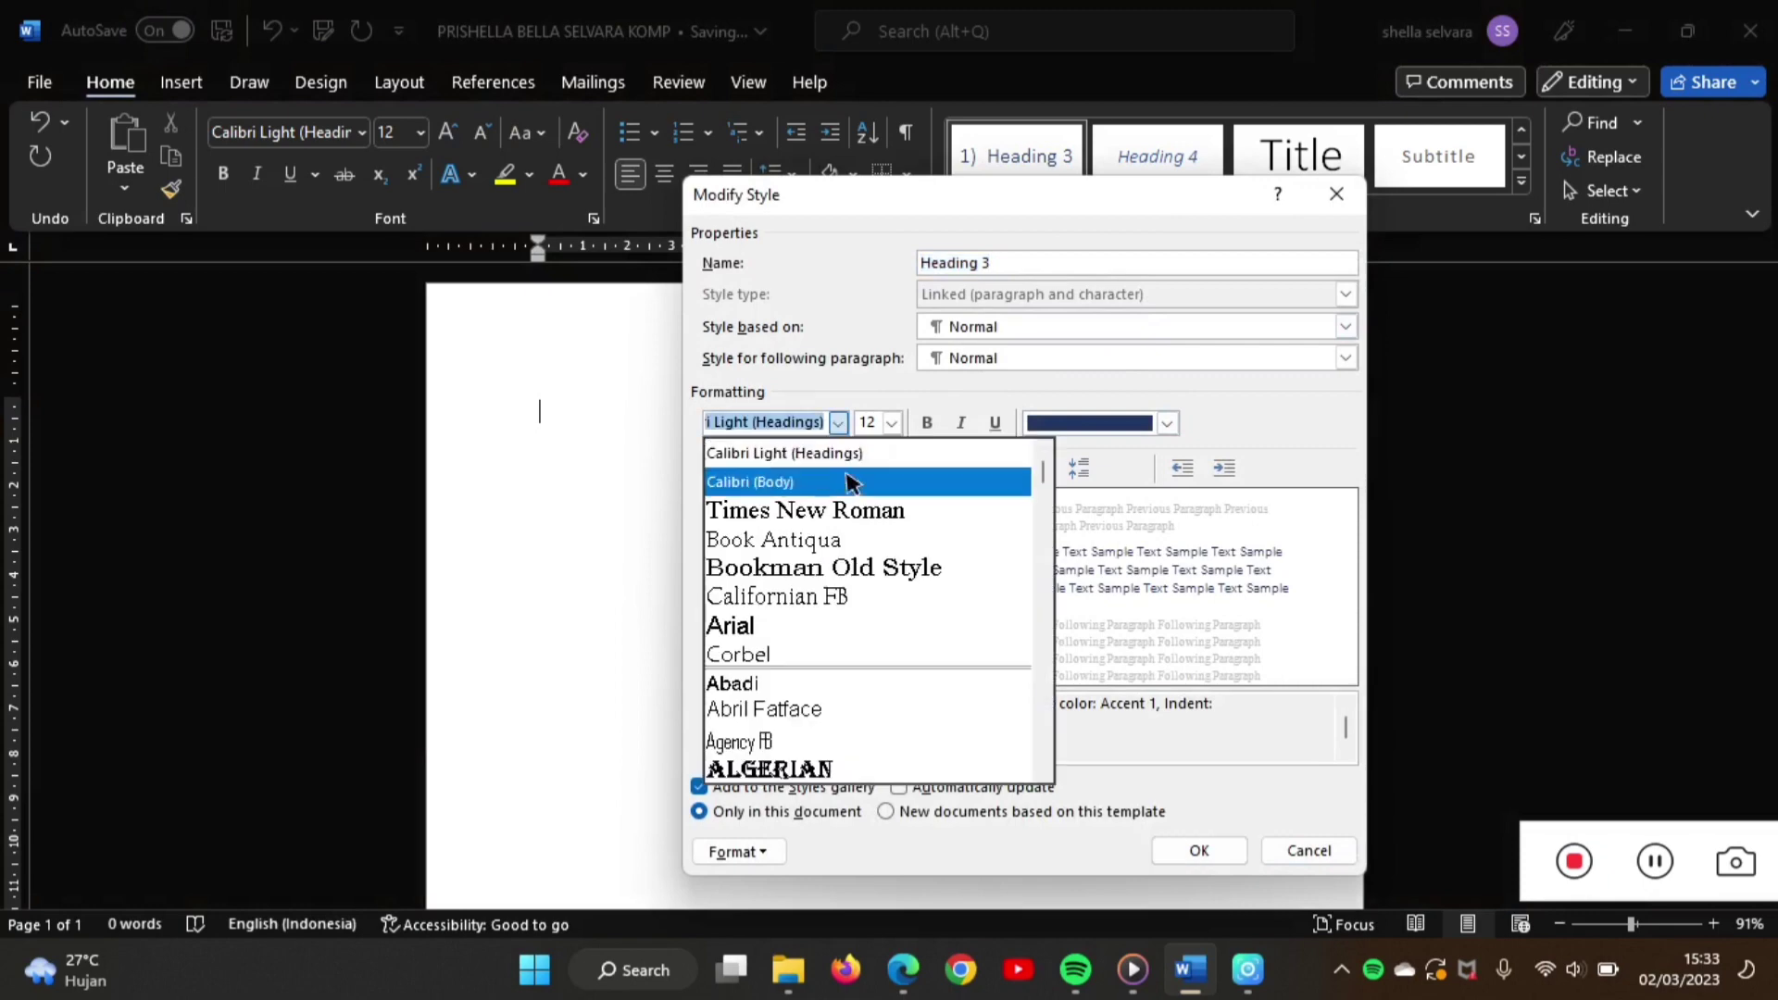
{"action": "left_click", "coordinate": [880, 511]}
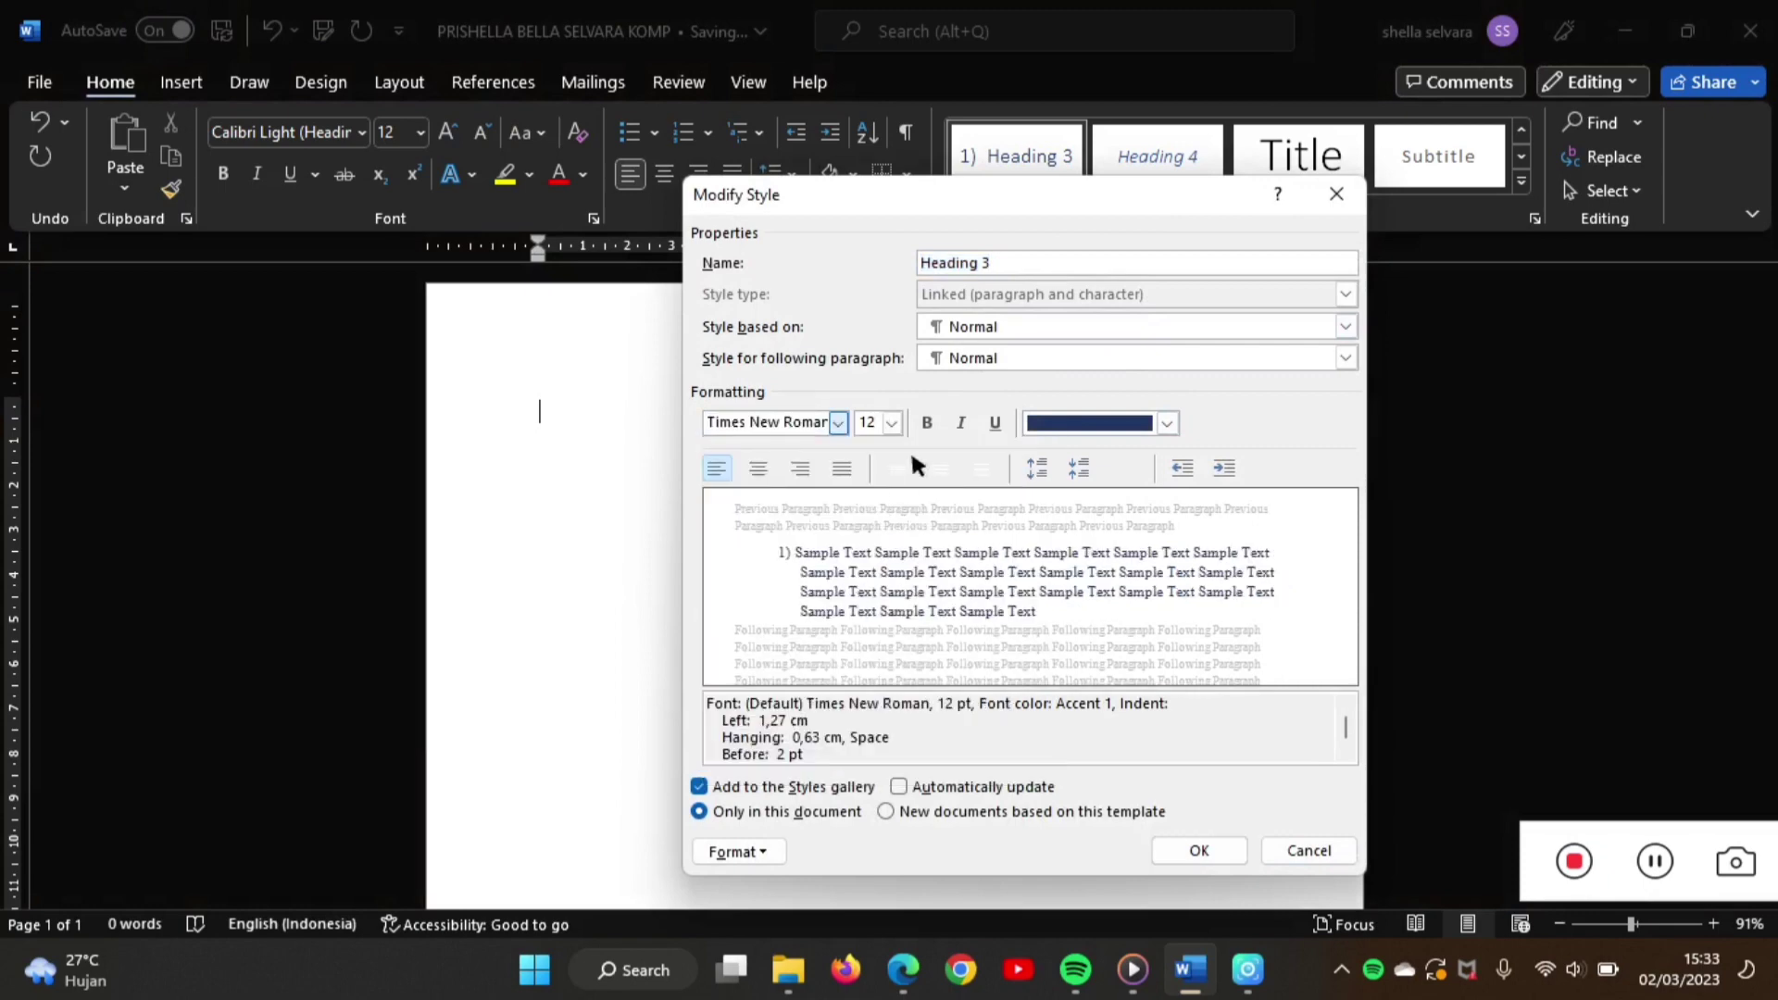
{"action": "left_click", "coordinate": [1167, 423]}
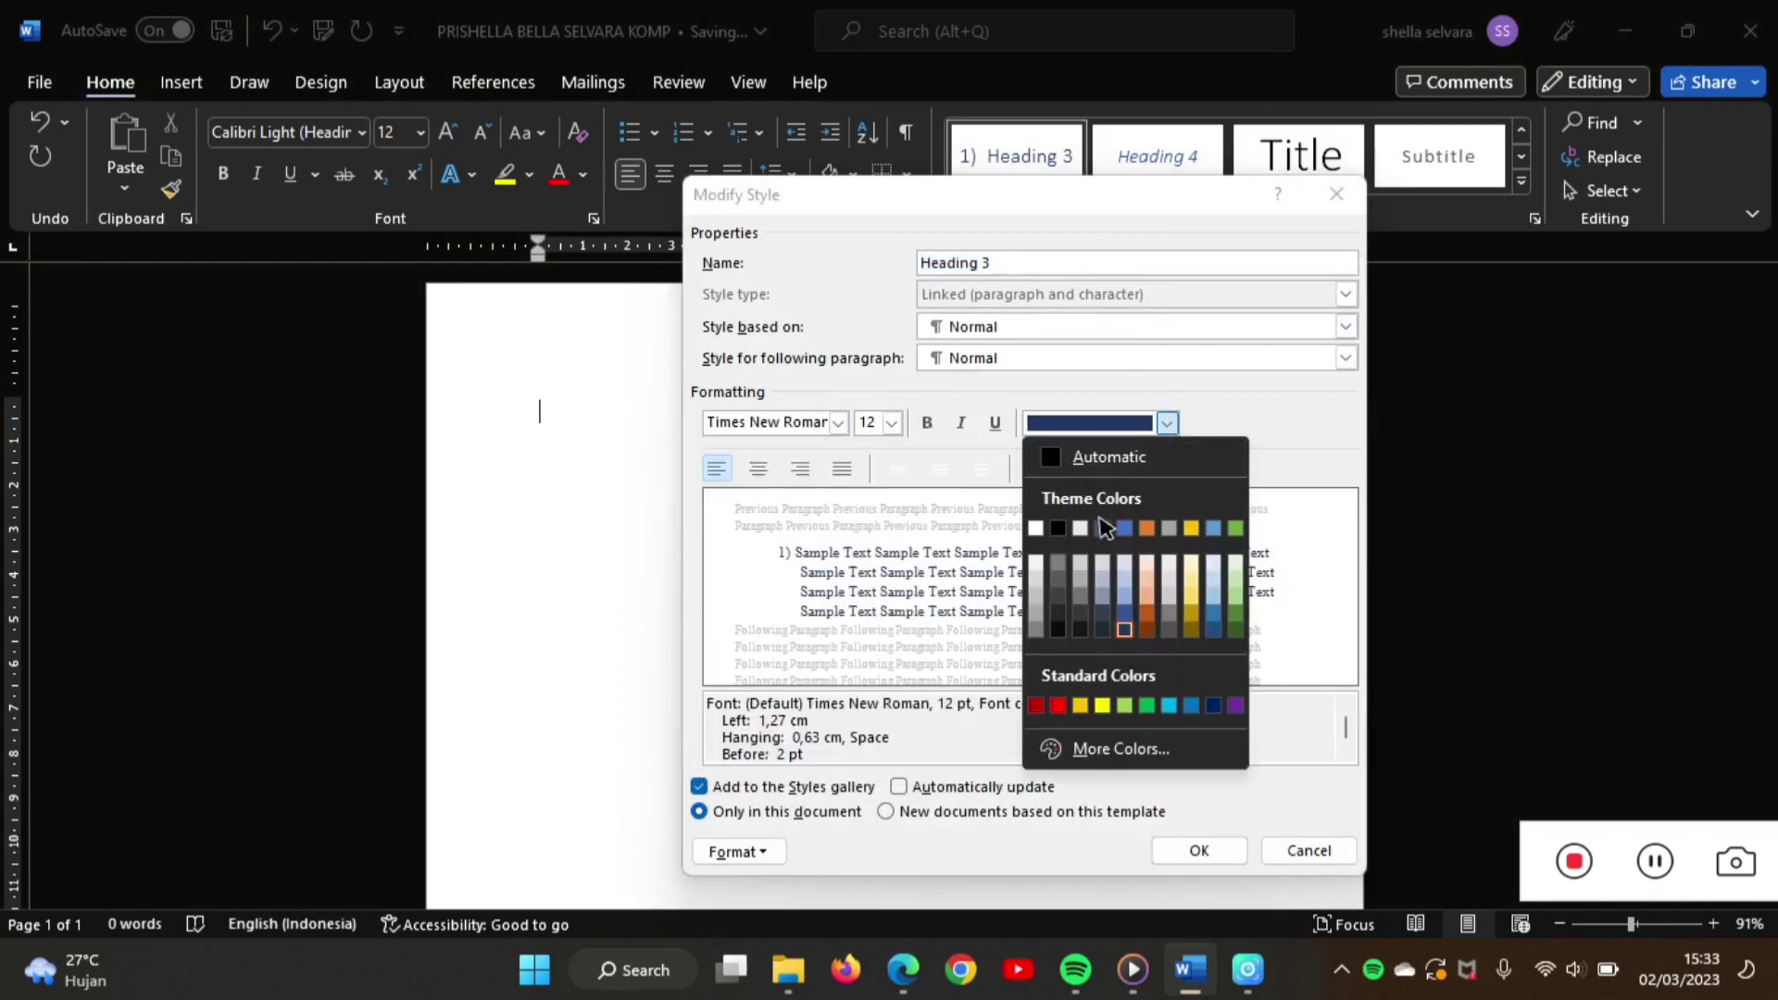
{"action": "left_click", "coordinate": [1058, 529]}
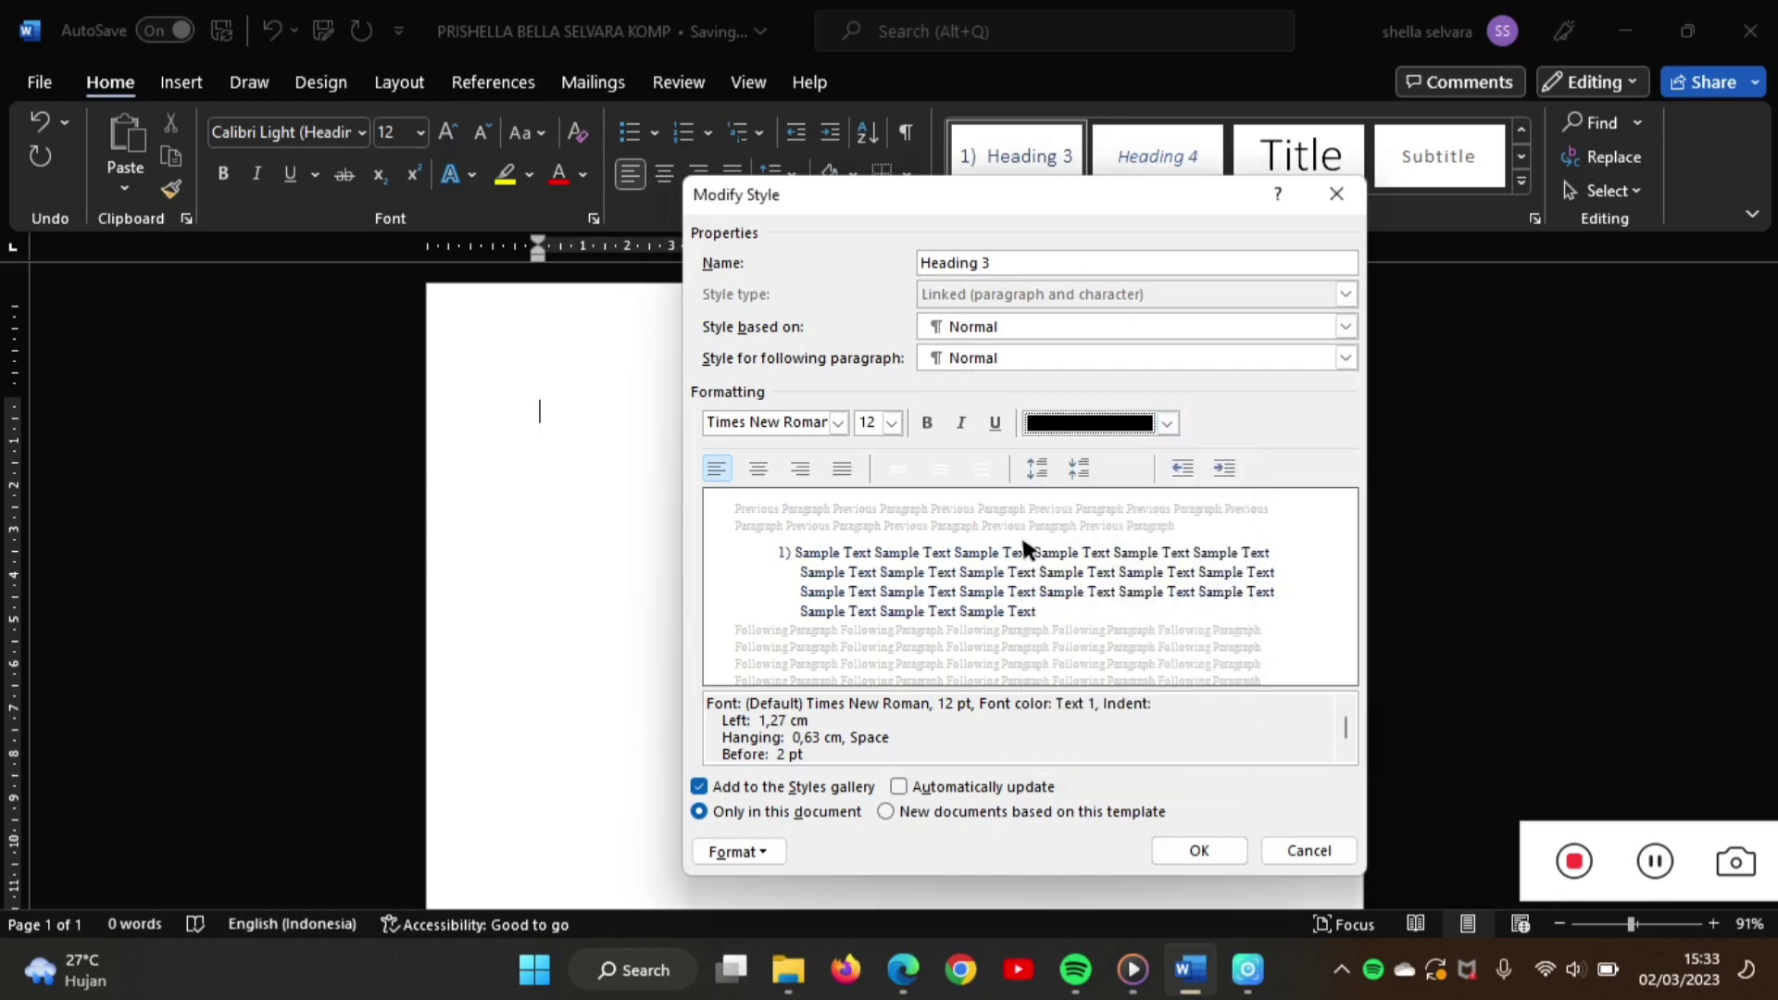
{"action": "left_click", "coordinate": [926, 425]}
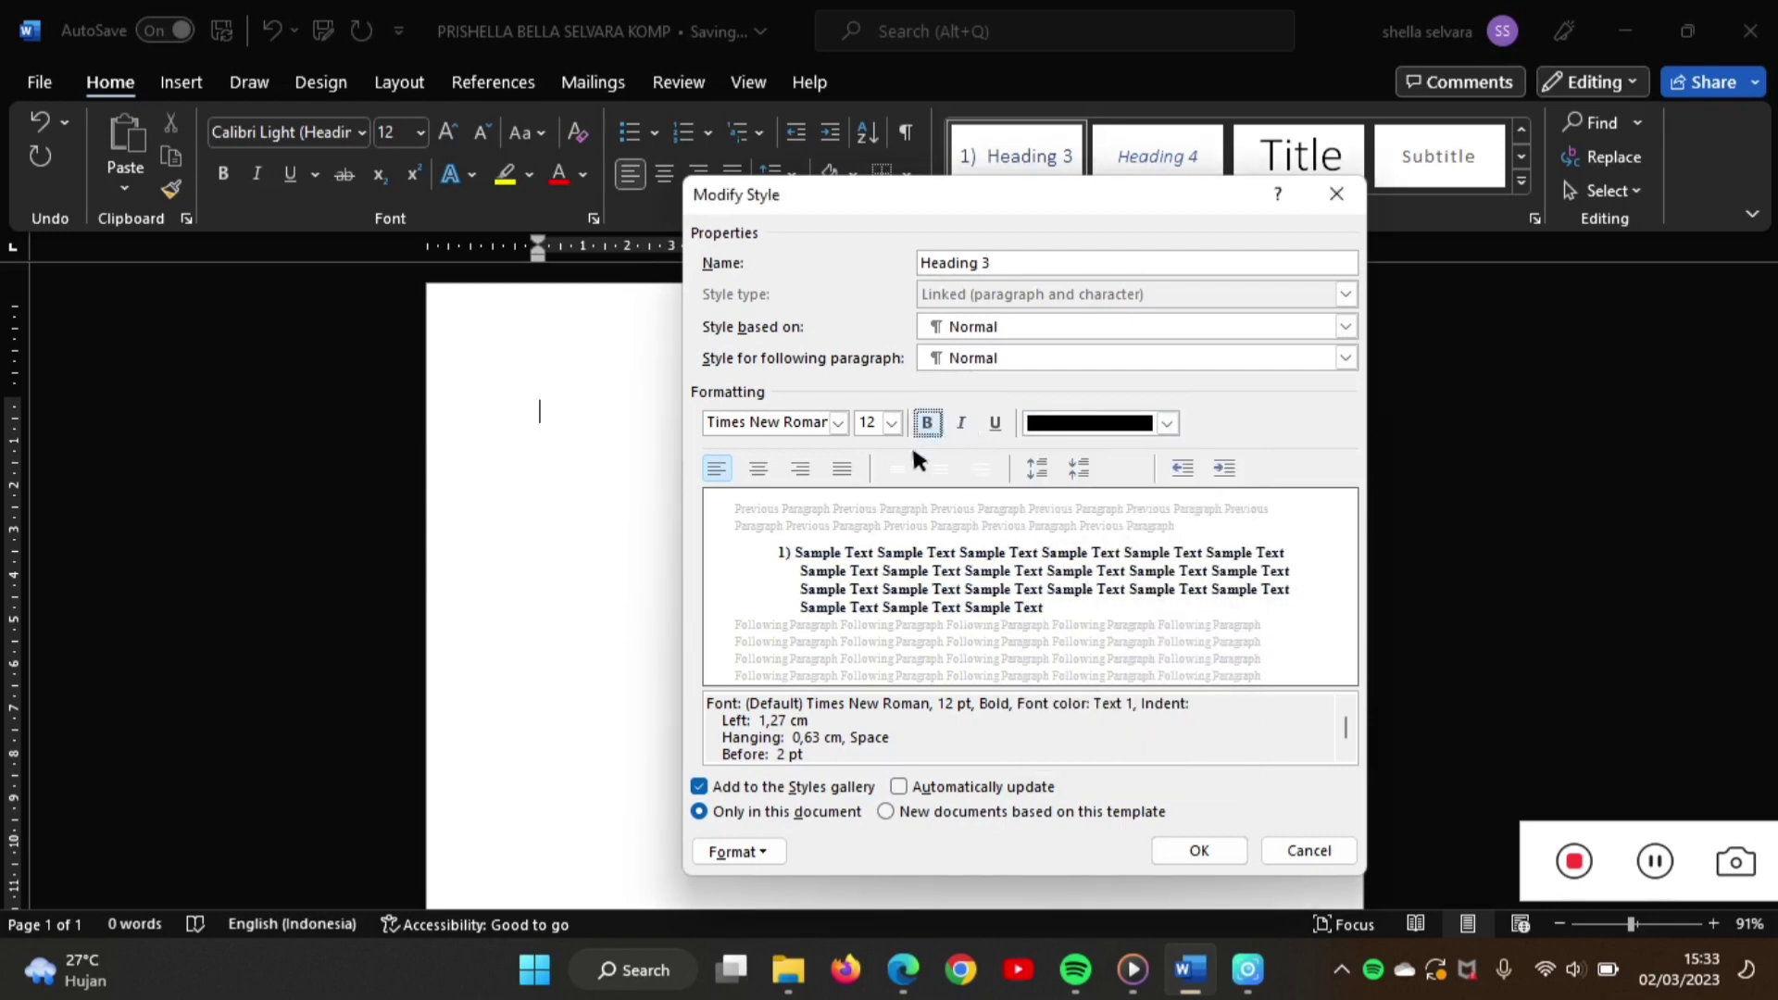
{"action": "left_click", "coordinate": [927, 423]}
- Give Heading 3 a 0,6 cm hanging indent, 0 pt spacing before and 1,5 lines spacing, and save the modified style
{"action": "left_click", "coordinate": [736, 851]}
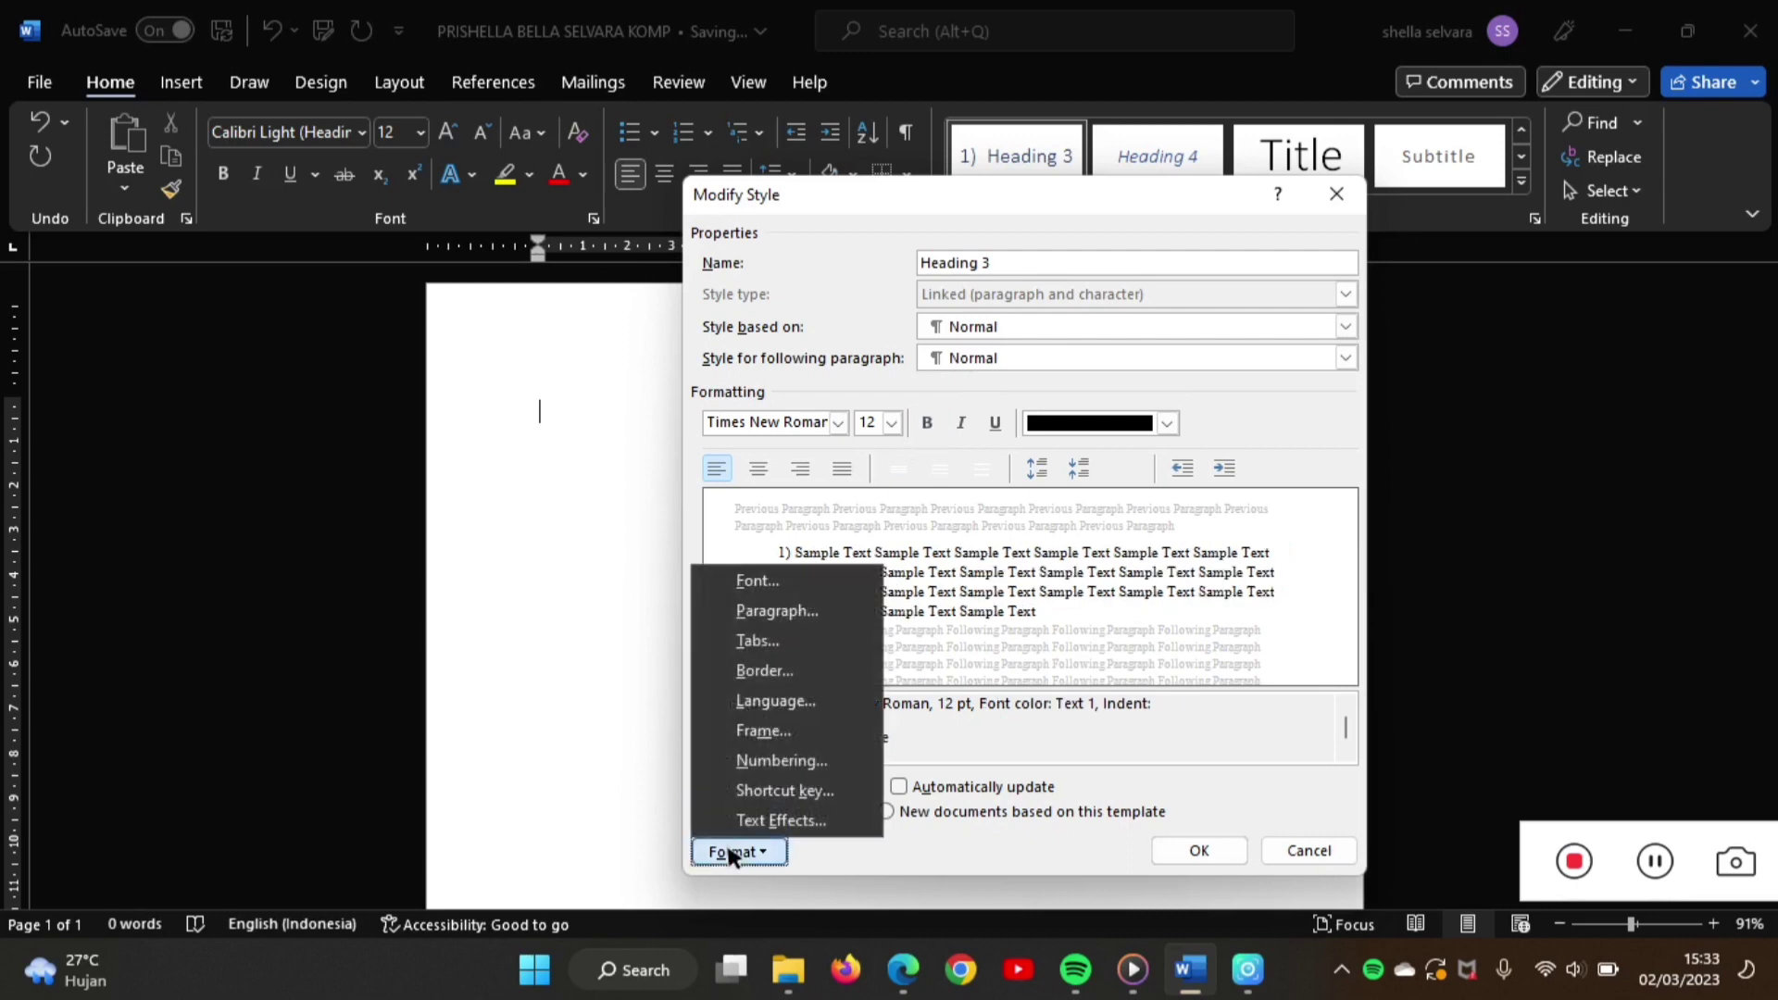
{"action": "left_click", "coordinate": [796, 613]}
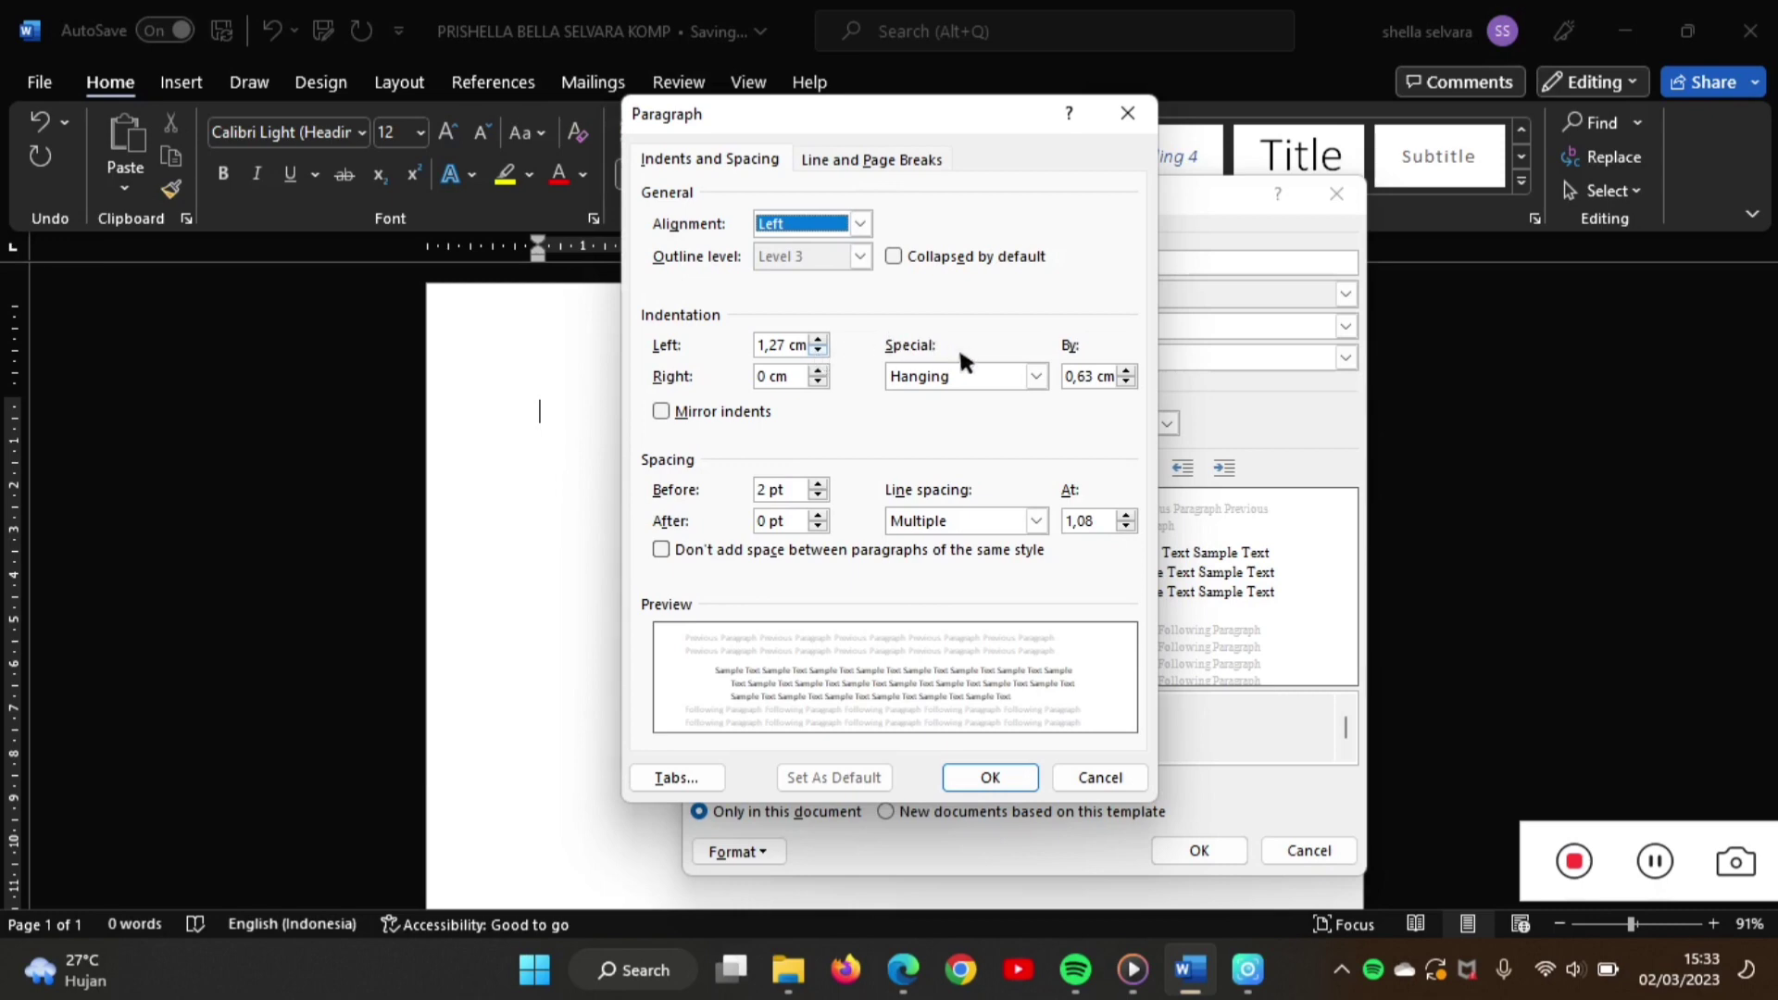
{"action": "left_click", "coordinate": [1089, 375]}
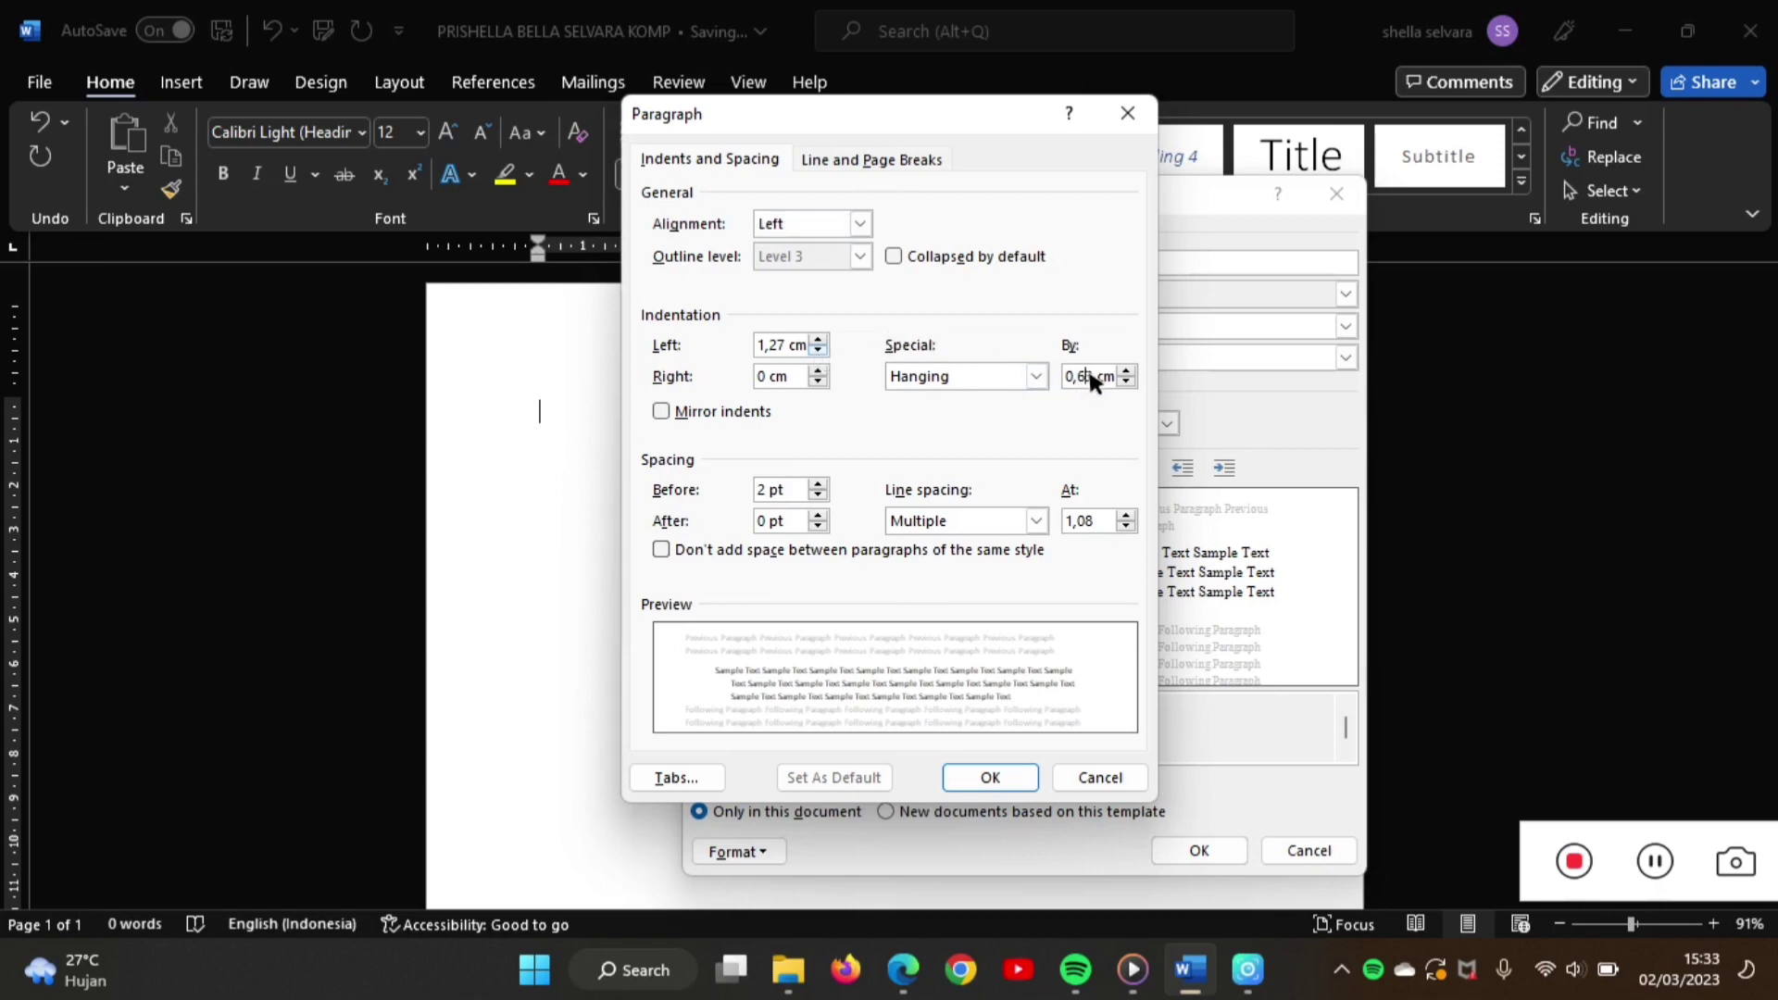
{"action": "left_click", "coordinate": [818, 496]}
{"action": "left_click", "coordinate": [1036, 521]}
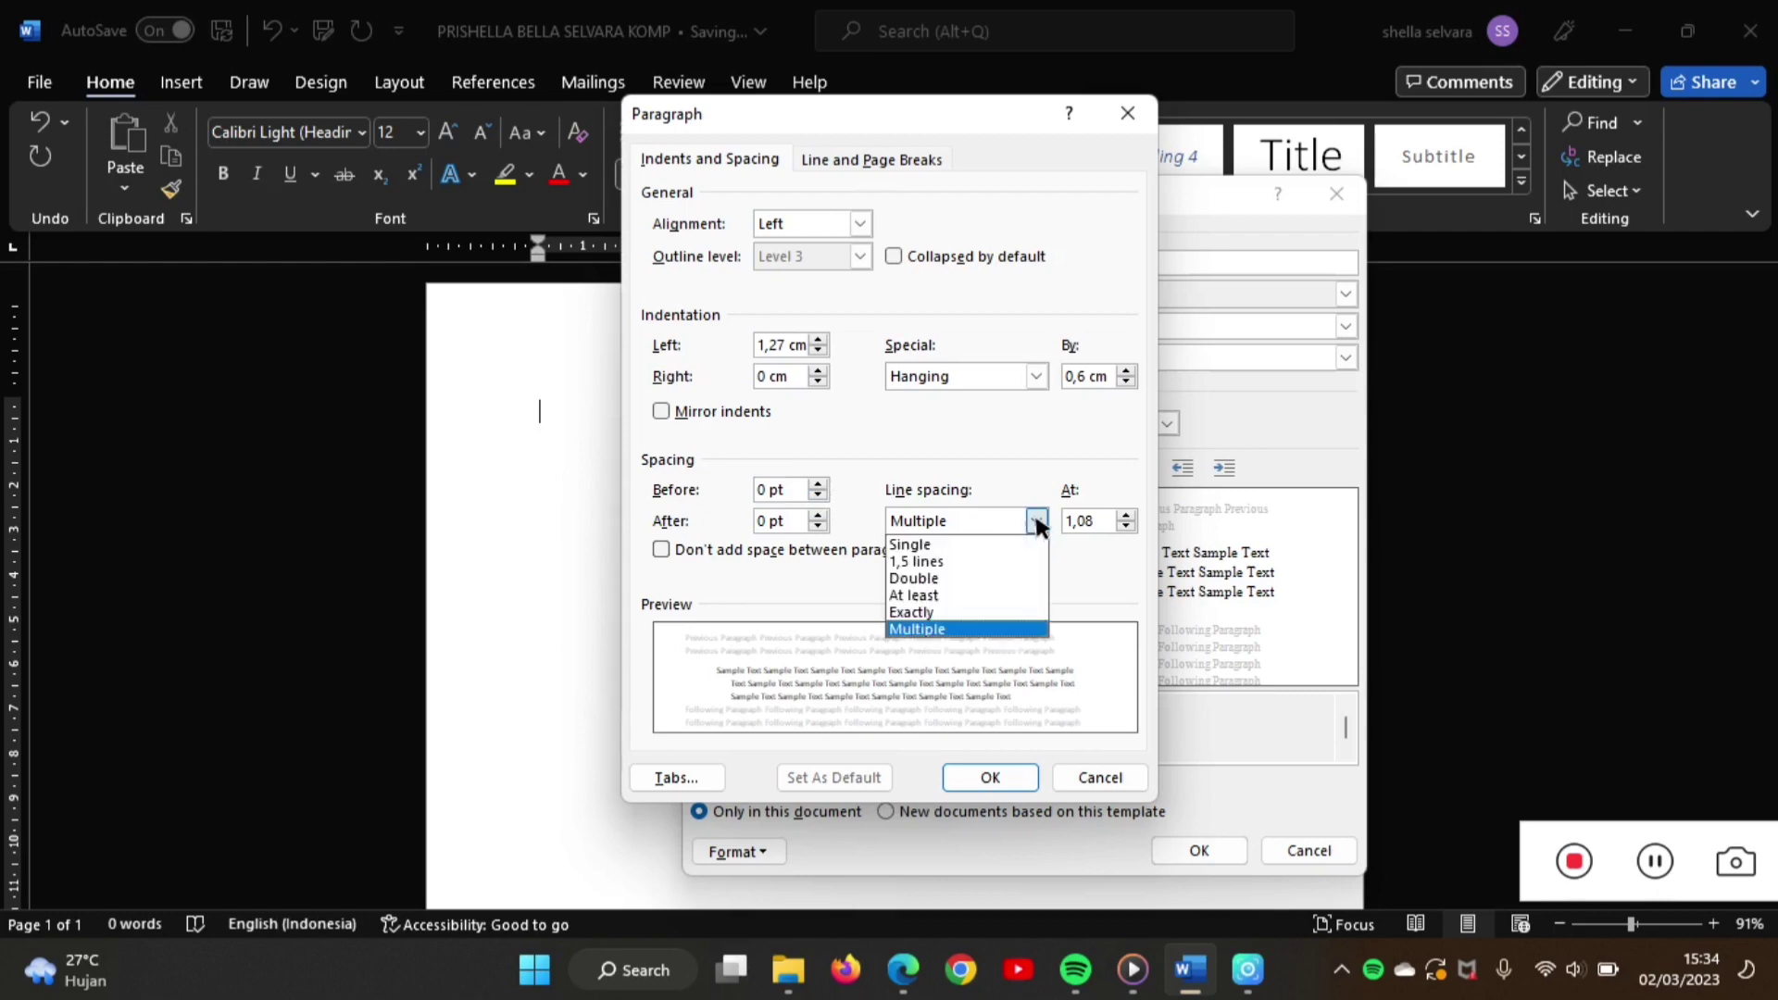
{"action": "left_click", "coordinate": [1022, 562]}
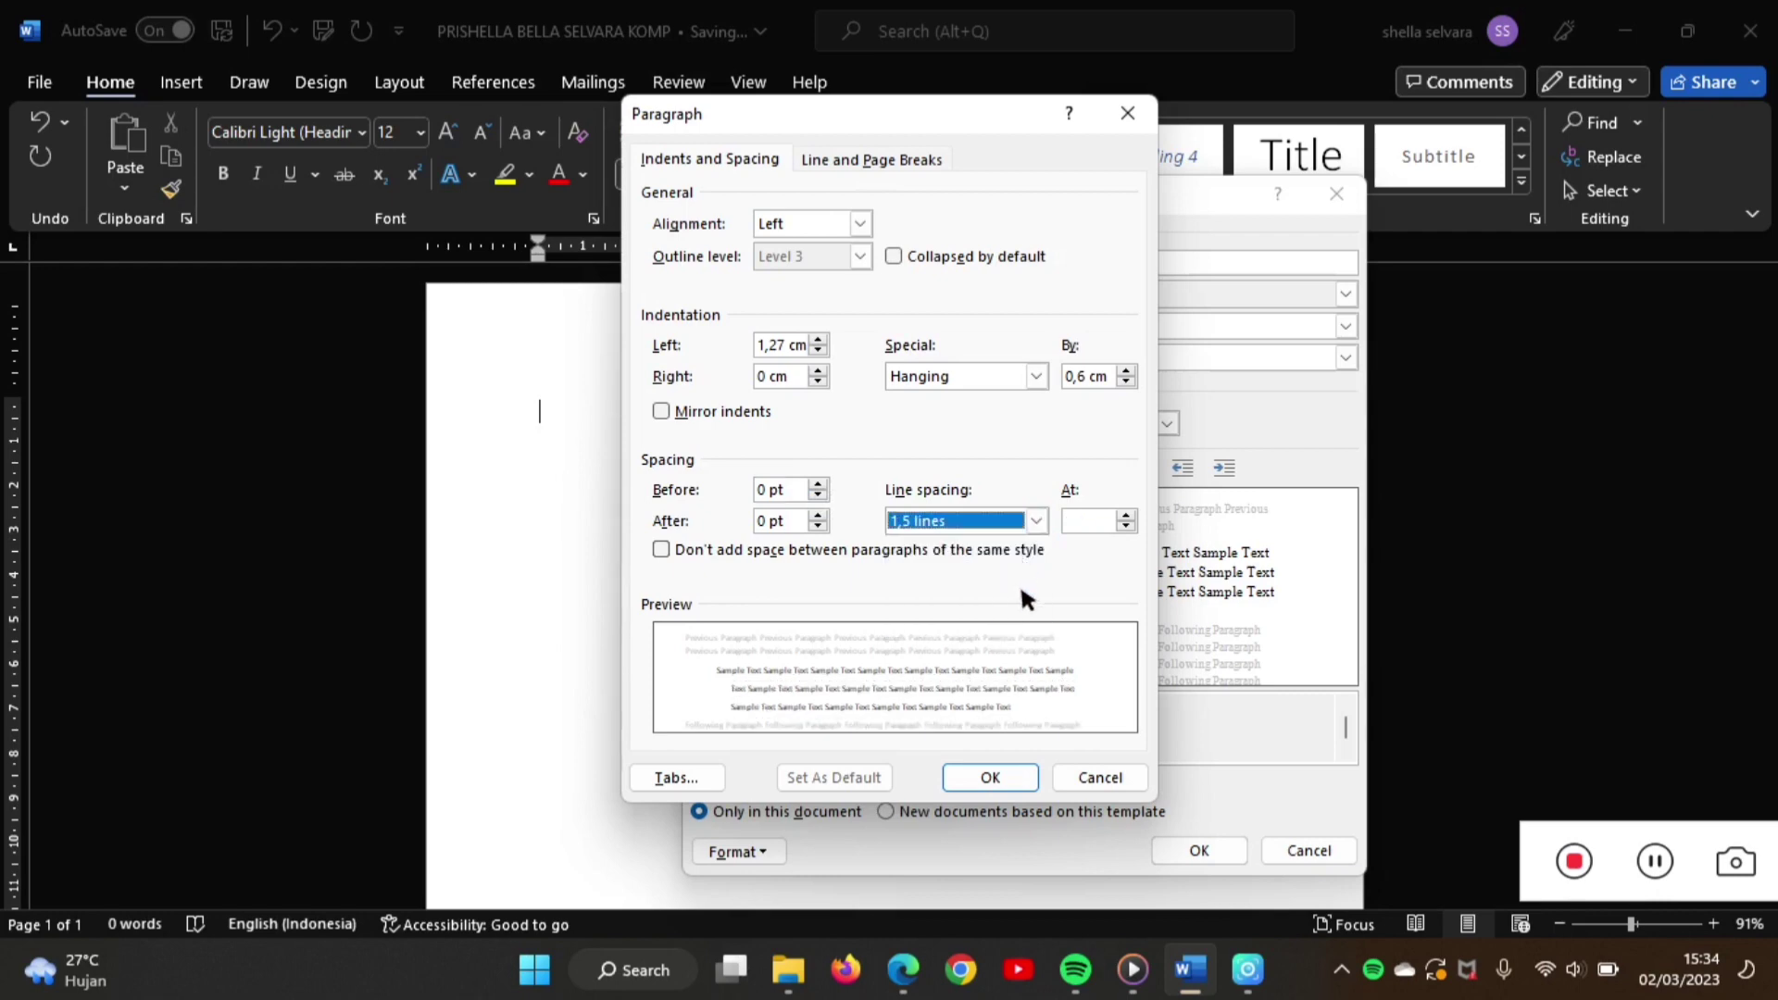
{"action": "left_click", "coordinate": [990, 777]}
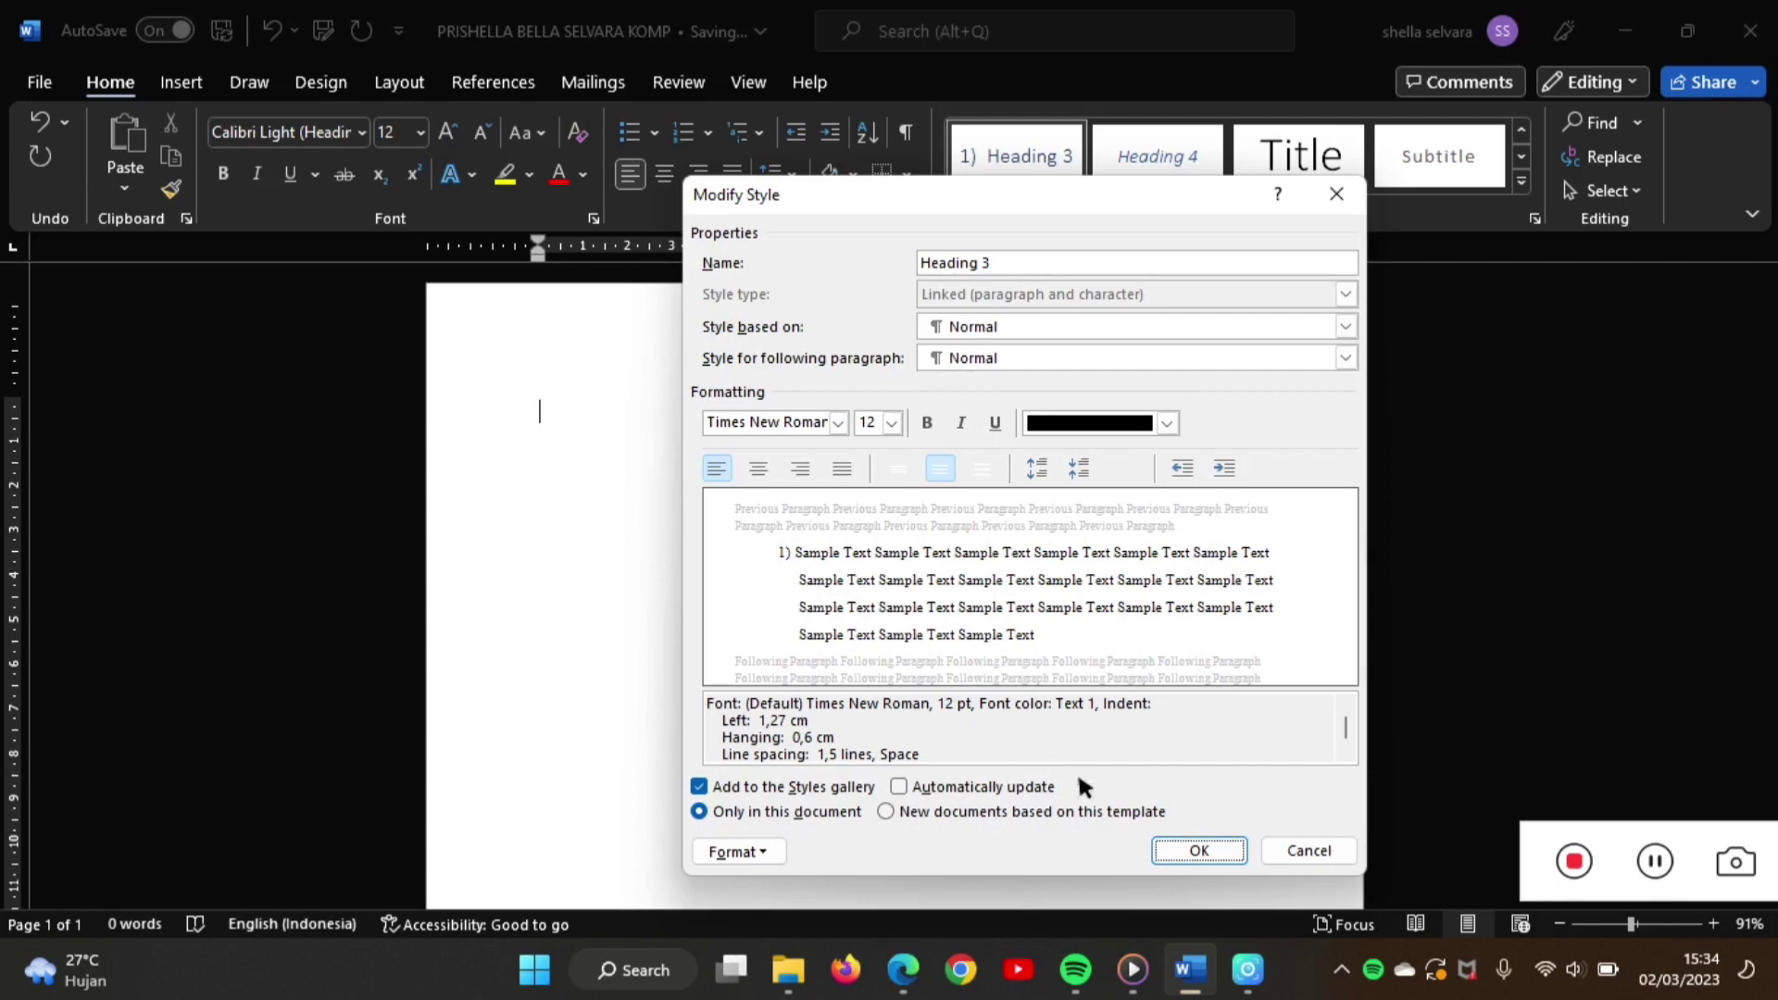
{"action": "left_click", "coordinate": [1199, 849]}
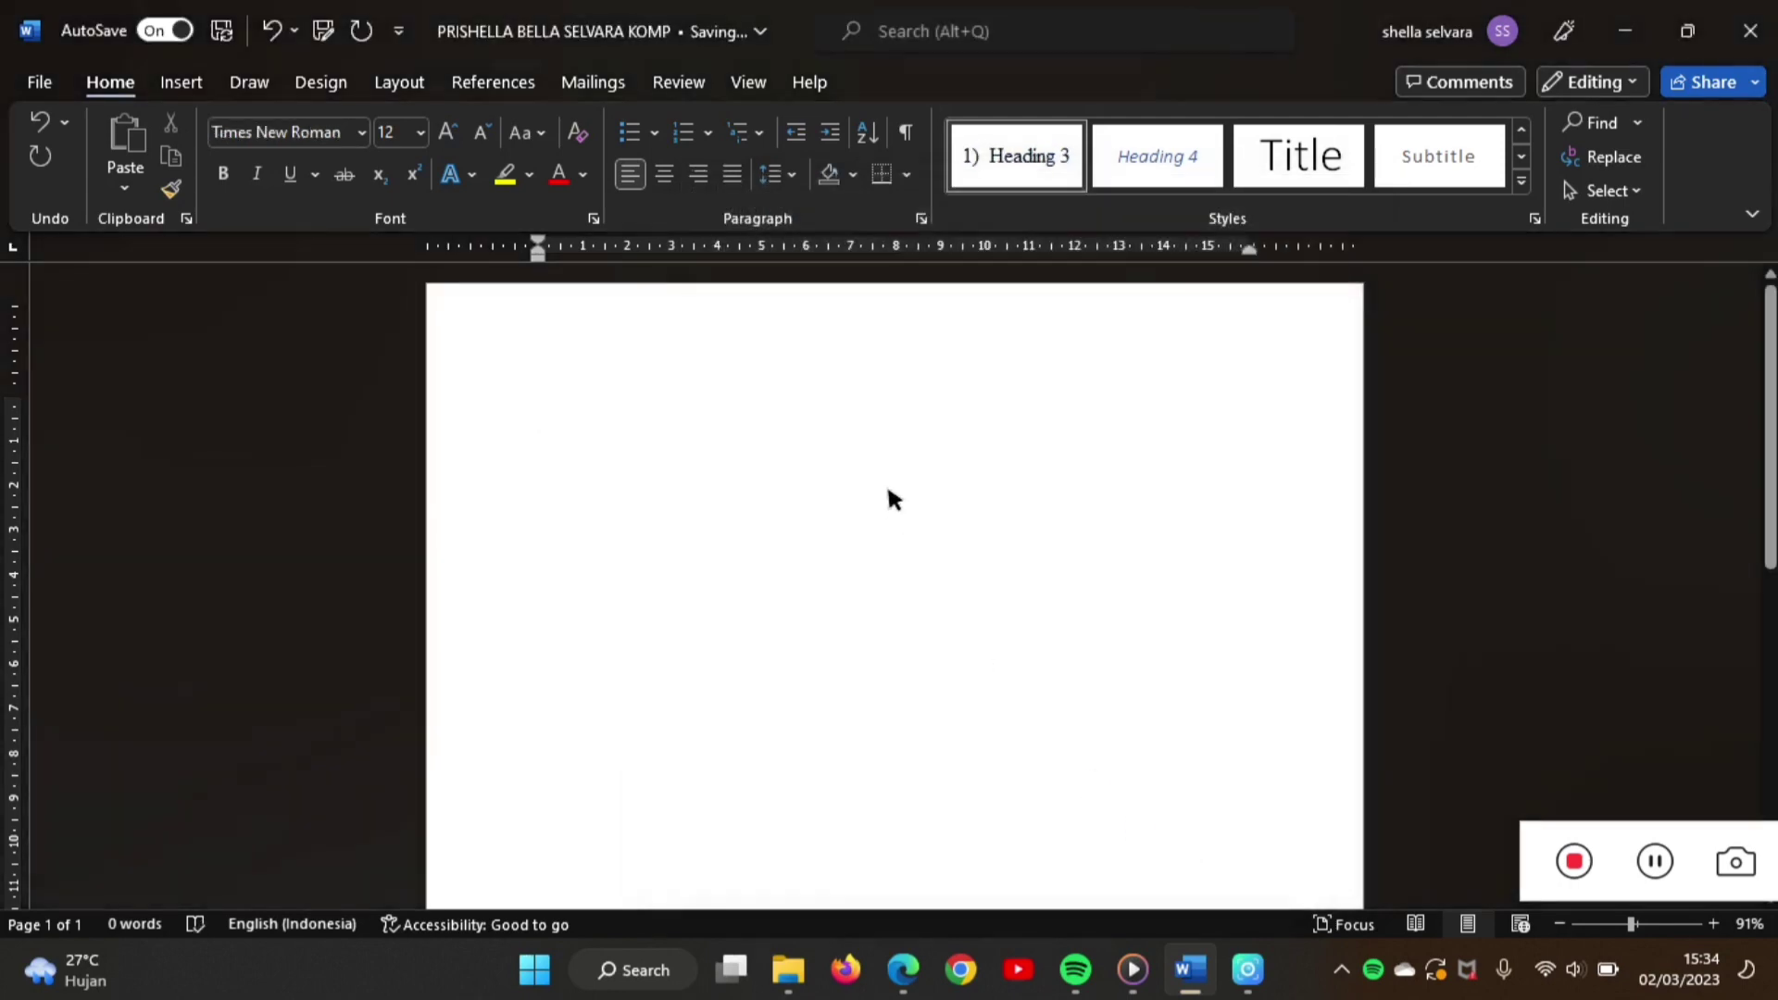
- Add the first chapter title PENDAHULUAN in the Heading 1 style and start a new paragraph below it
{"action": "left_click", "coordinate": [1522, 129]}
{"action": "left_click", "coordinate": [1334, 163]}
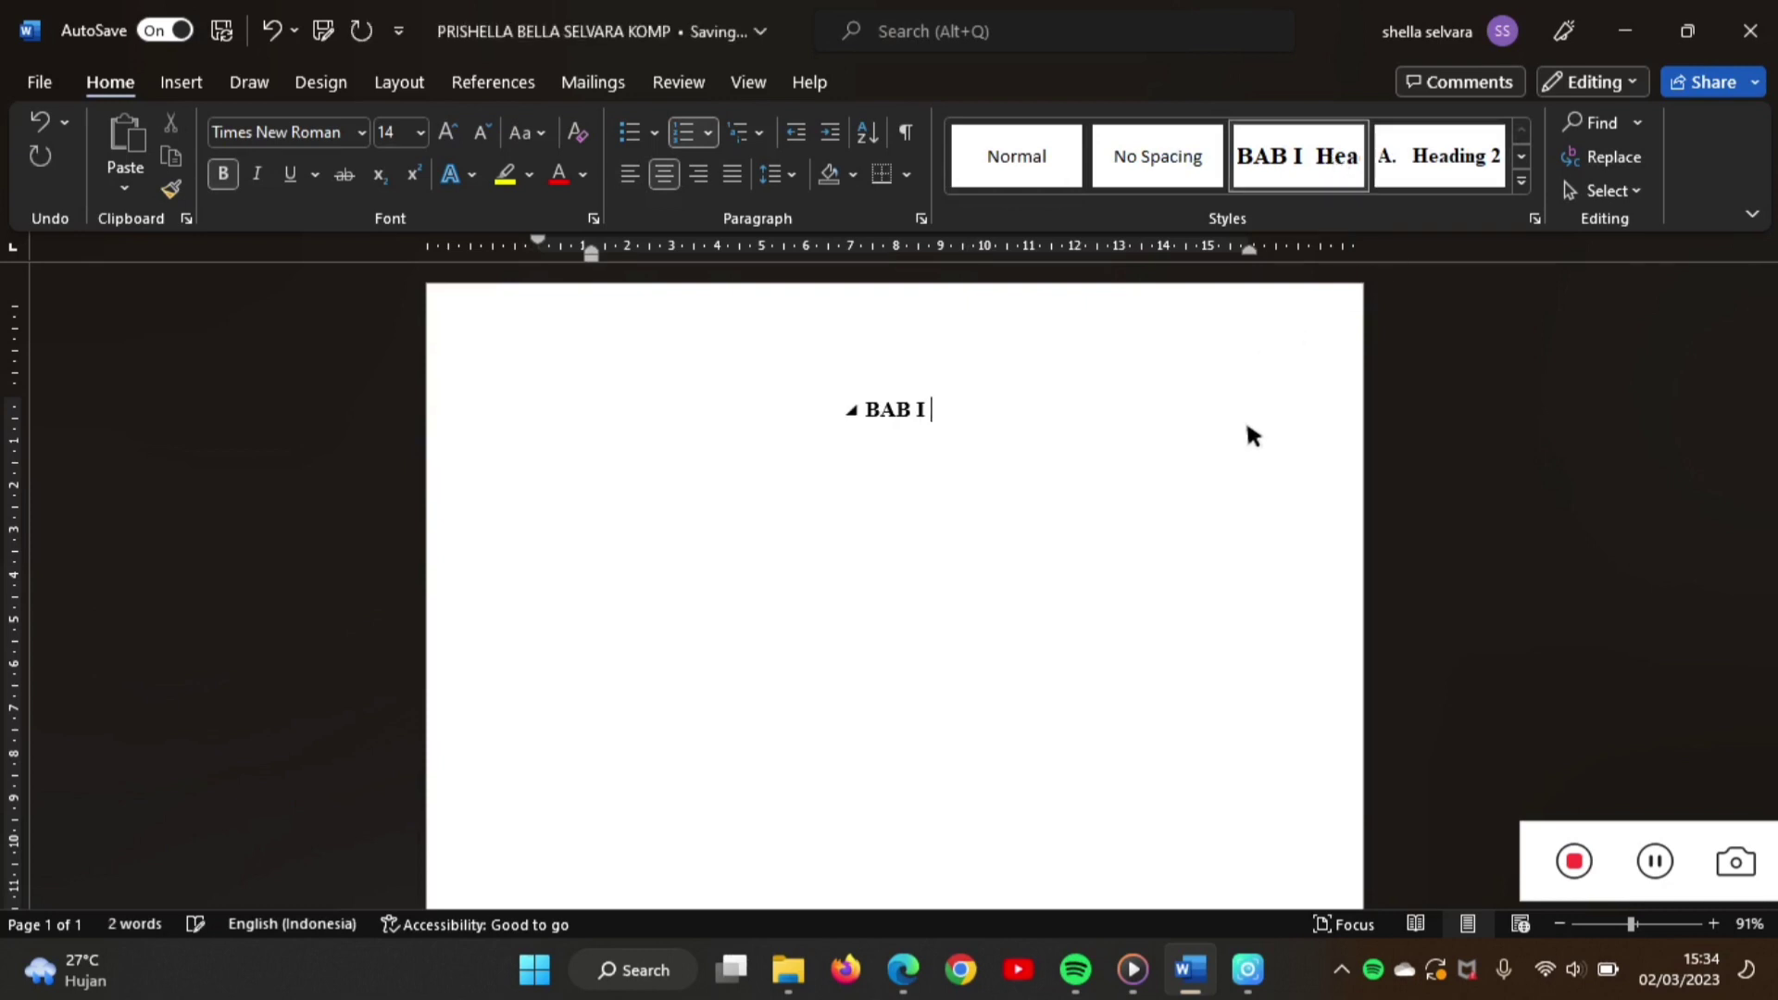
{"action": "type", "text": "PENDAHULUAN"}
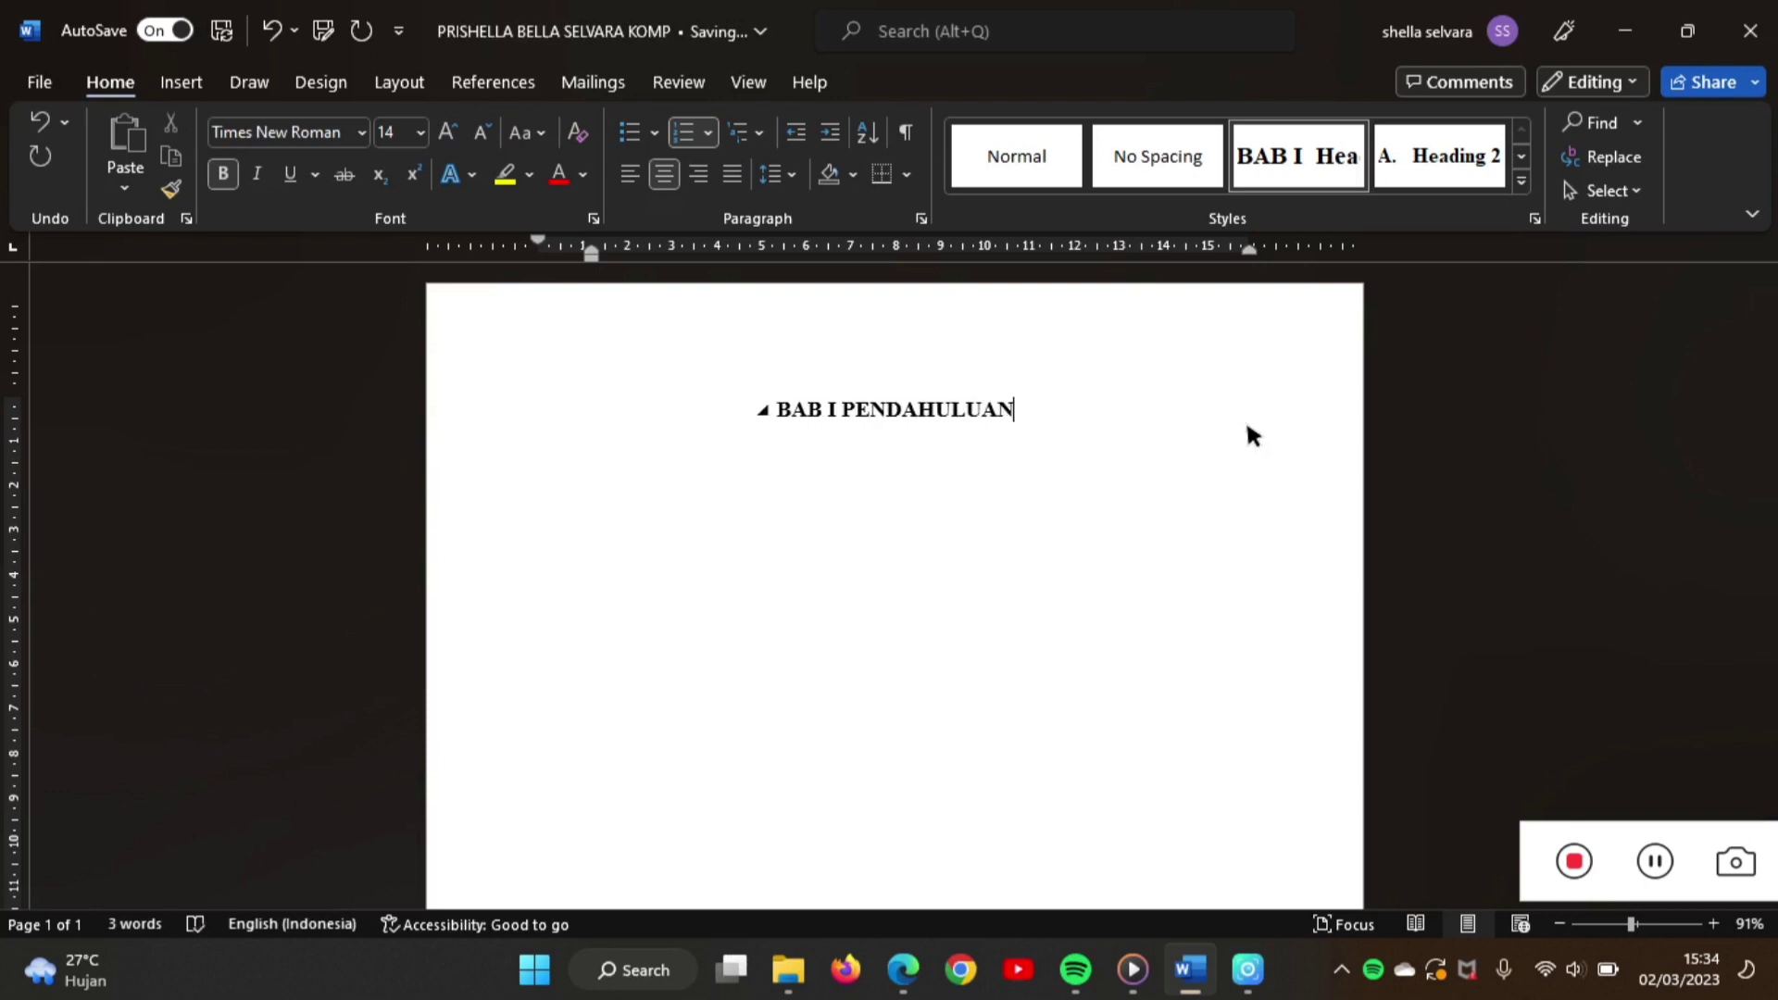
{"action": "key", "text": "Return"}
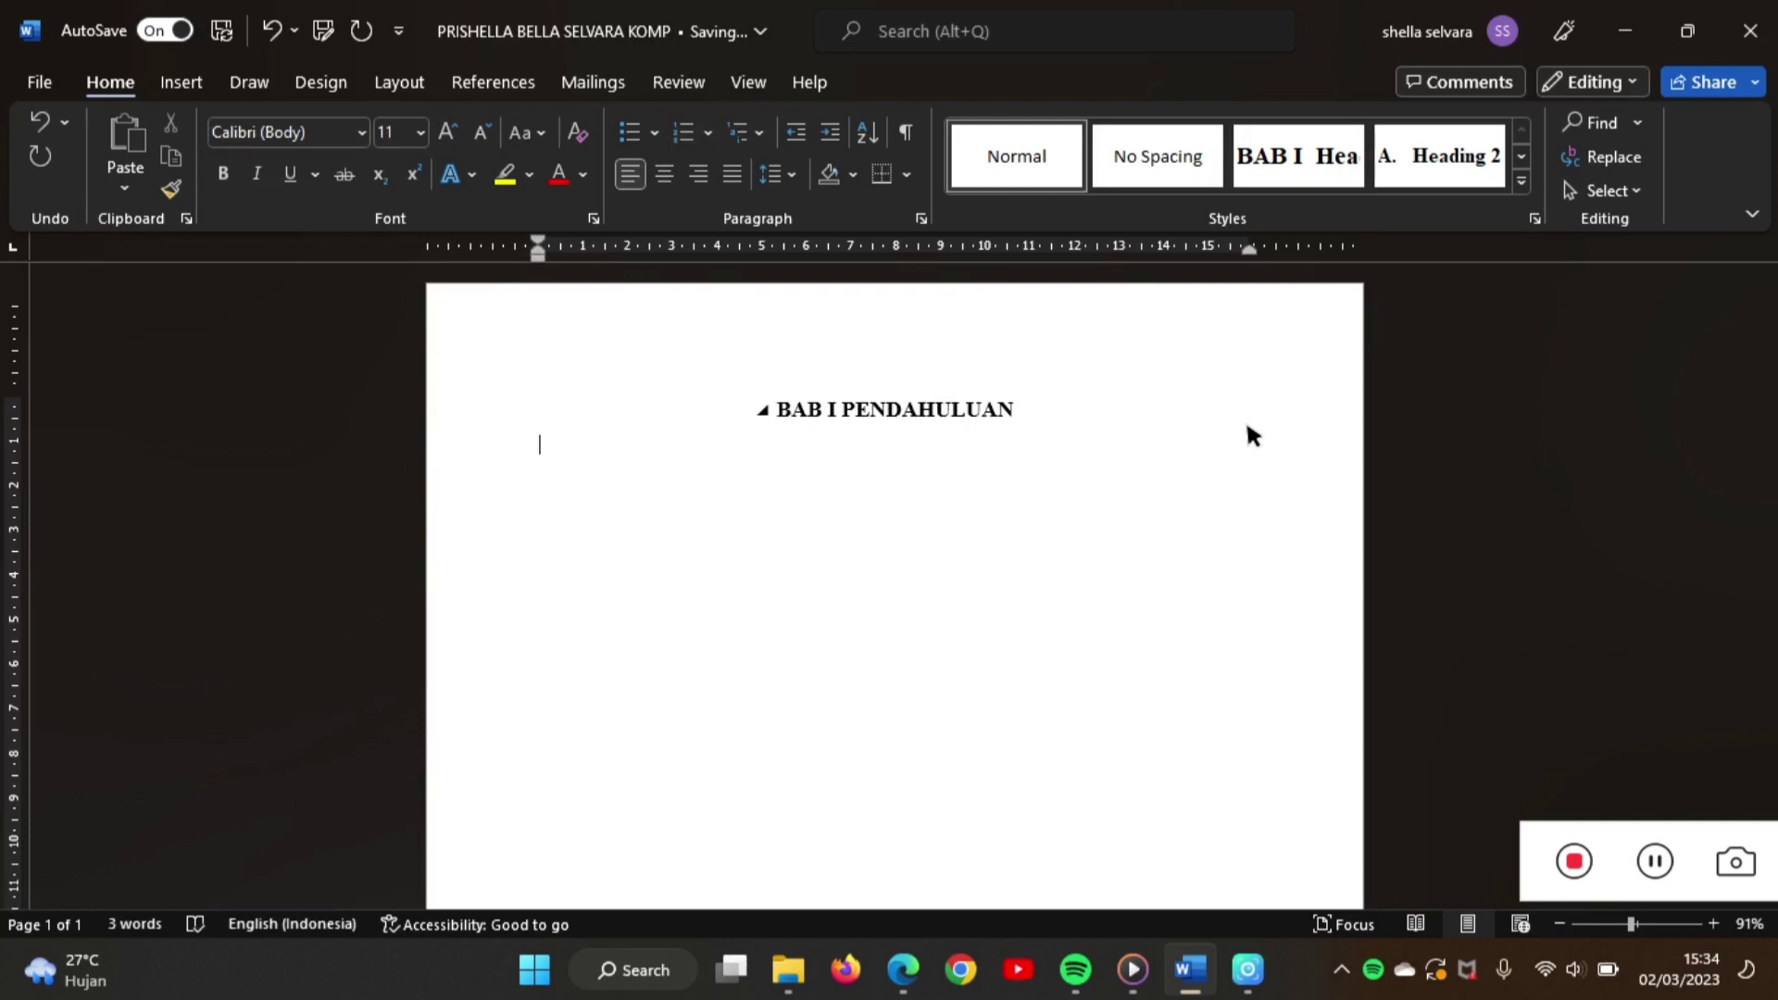
- Enter the lines Latar Belakang, Rumusan Masalah, Batasan Masalah and Tujuan Penelitian under the BAB I heading as separate paragraphs
{"action": "key", "text": "Caps_Lock"}
{"action": "type", "text": "Latar Belakang"}
{"action": "key", "text": "Return"}
{"action": "type", "text": "Rumu"}
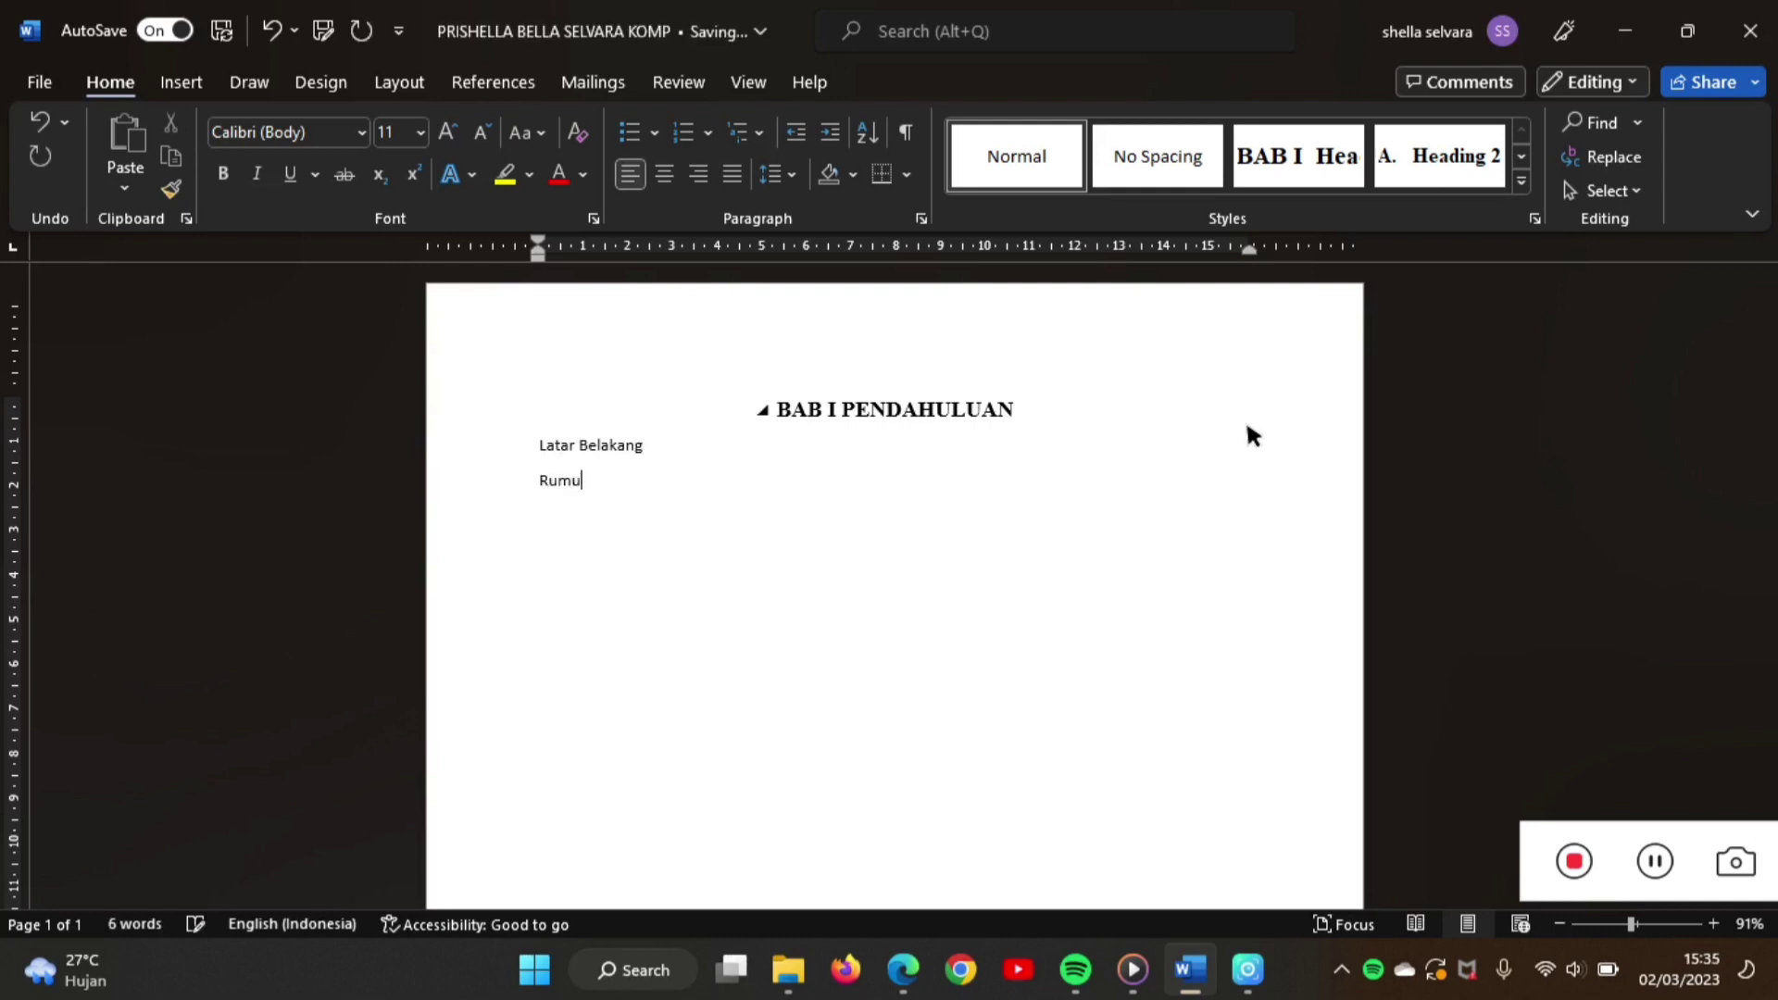
{"action": "type", "text": "san Masalah"}
{"action": "key", "text": "Return"}
{"action": "type", "text": "Batasan Masalah"}
{"action": "key", "text": "Return"}
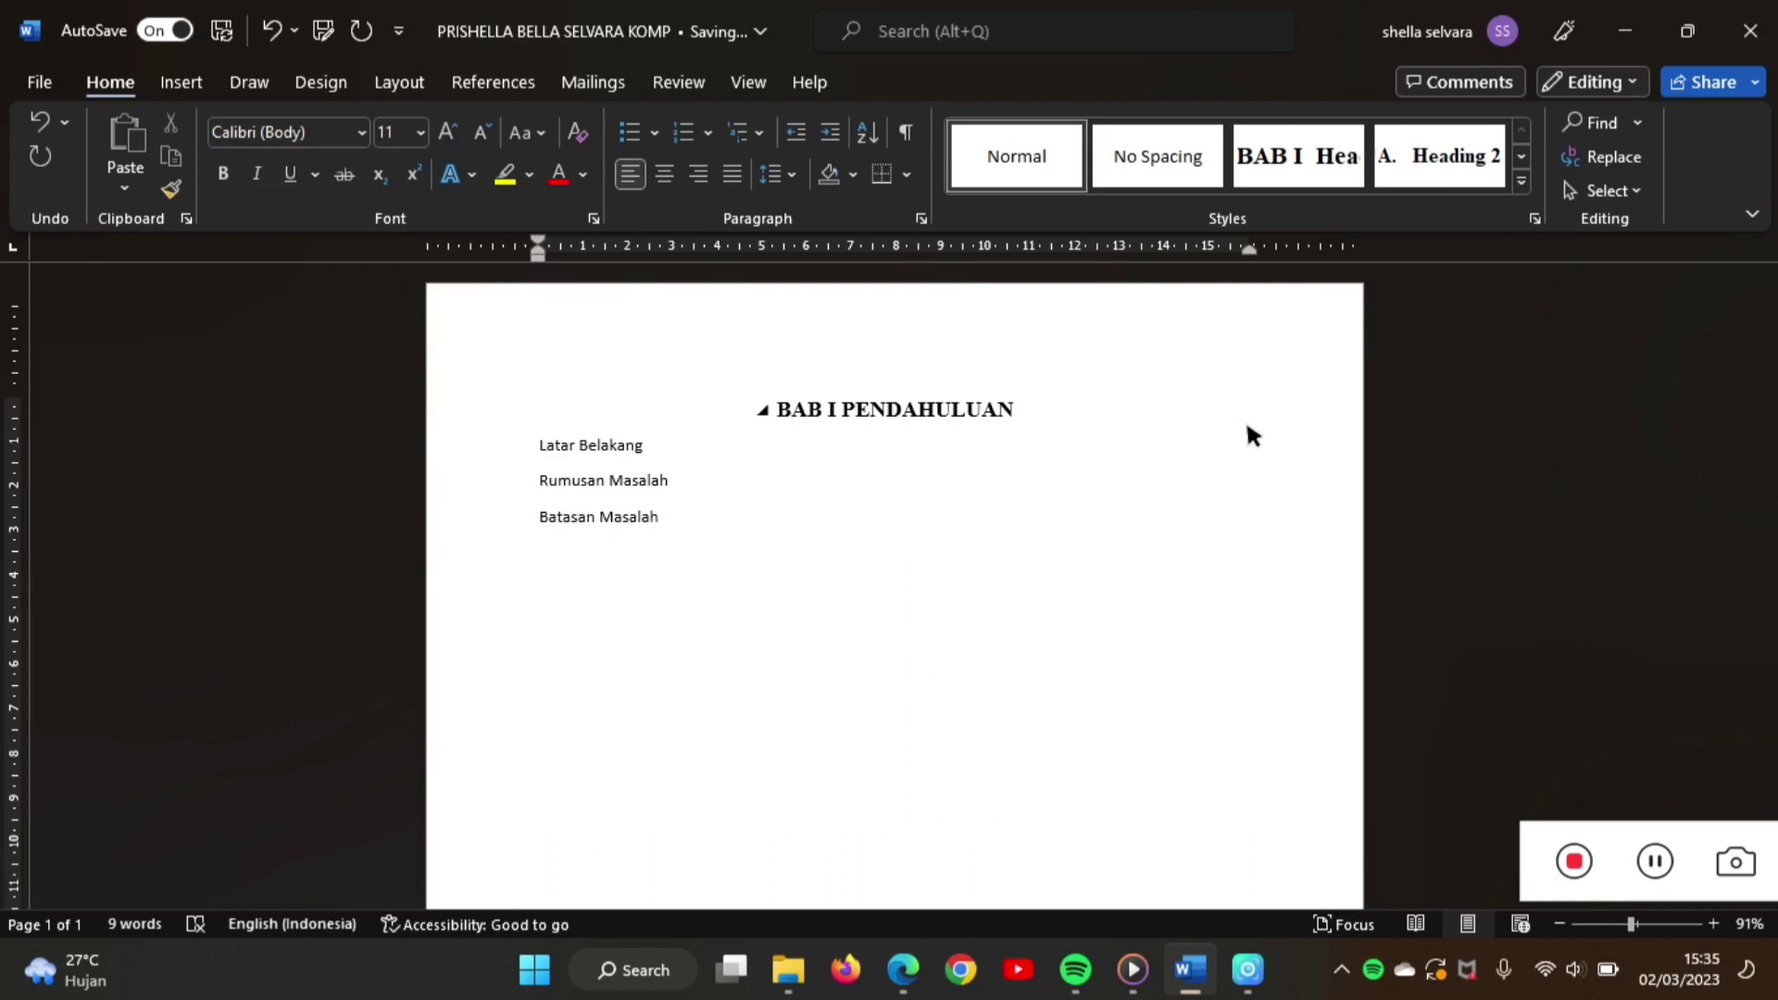
{"action": "type", "text": "Tujuan P"}
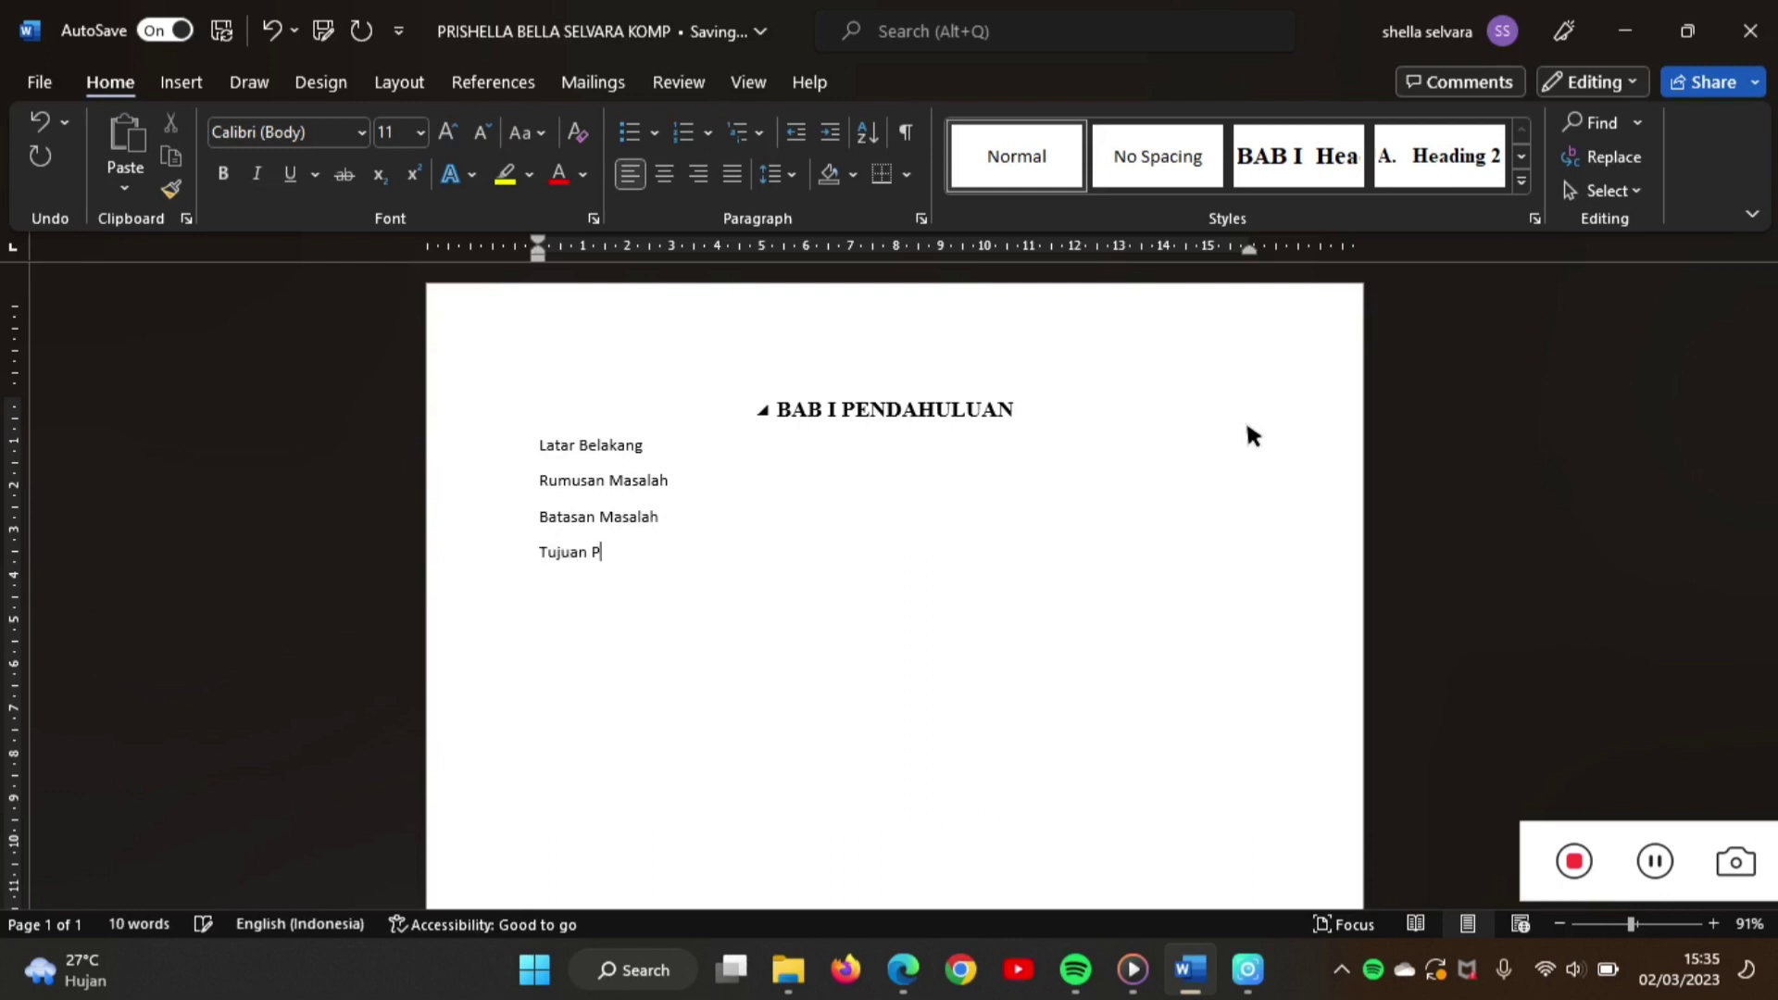
{"action": "type", "text": "enelitian"}
- Add a second Heading 1 chapter below Tujuan Penelitian with the title METODE PENELITIAN
{"action": "left_click", "coordinate": [1342, 175]}
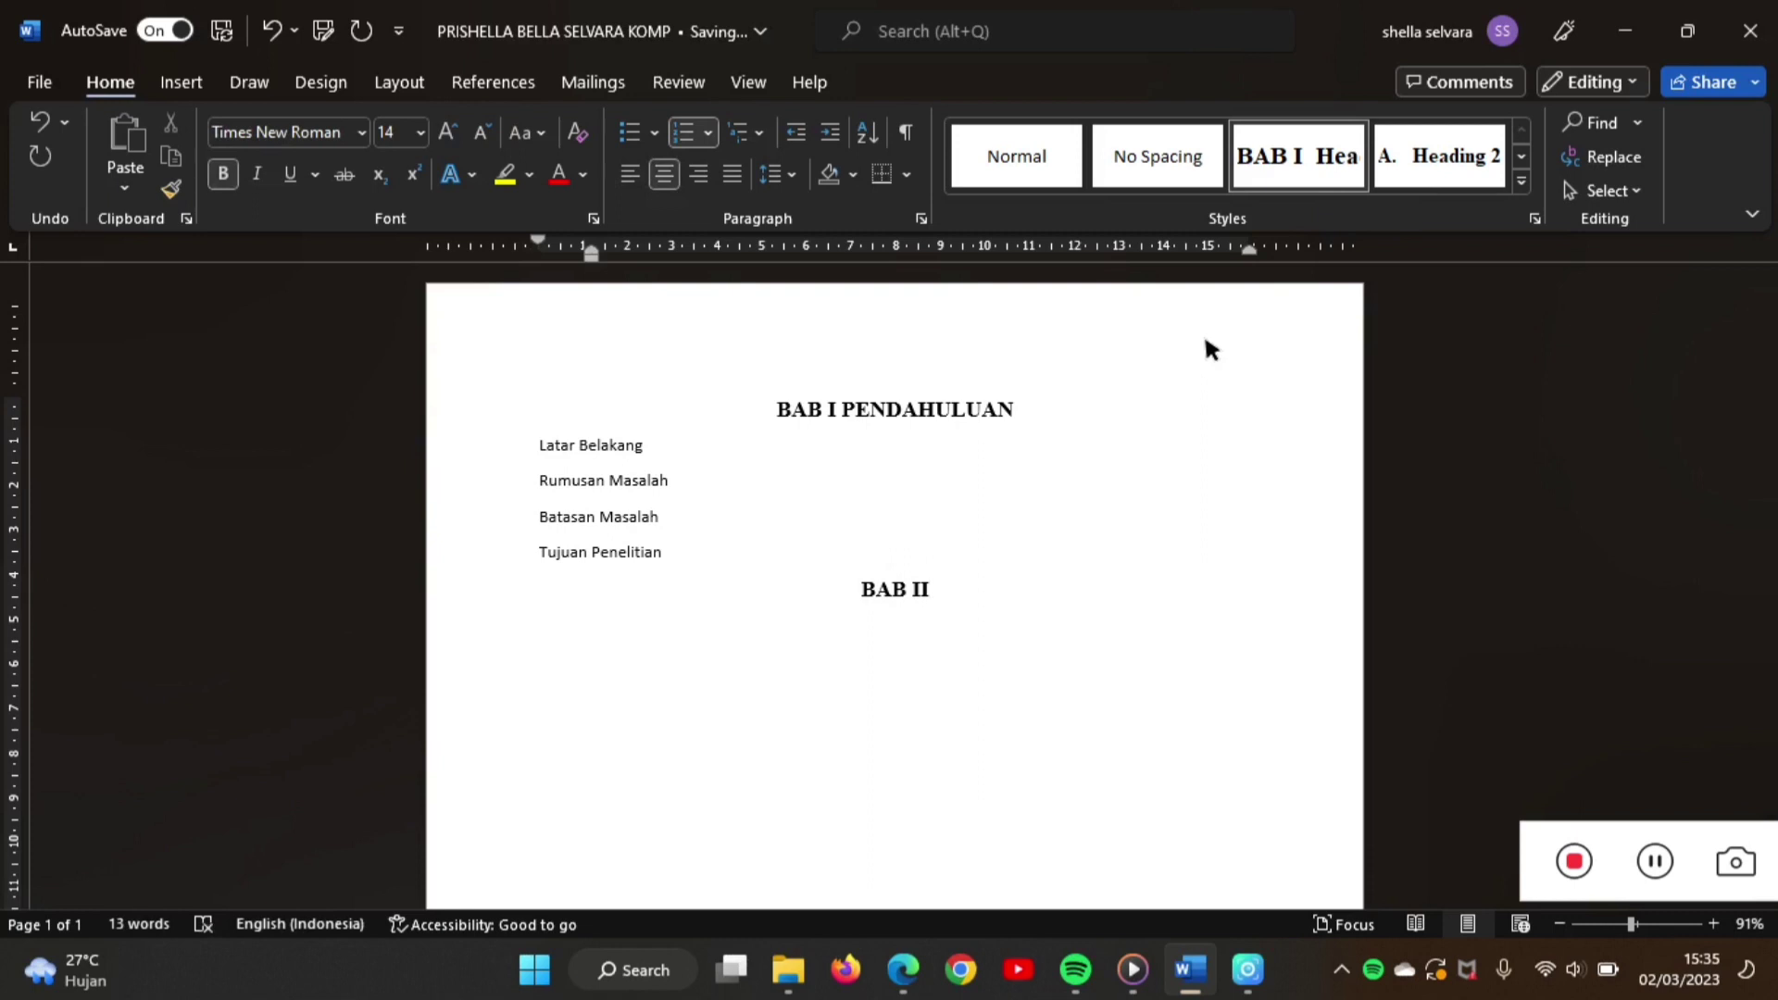
{"action": "key", "text": "Caps_Lock"}
{"action": "type", "text": "METODE"}
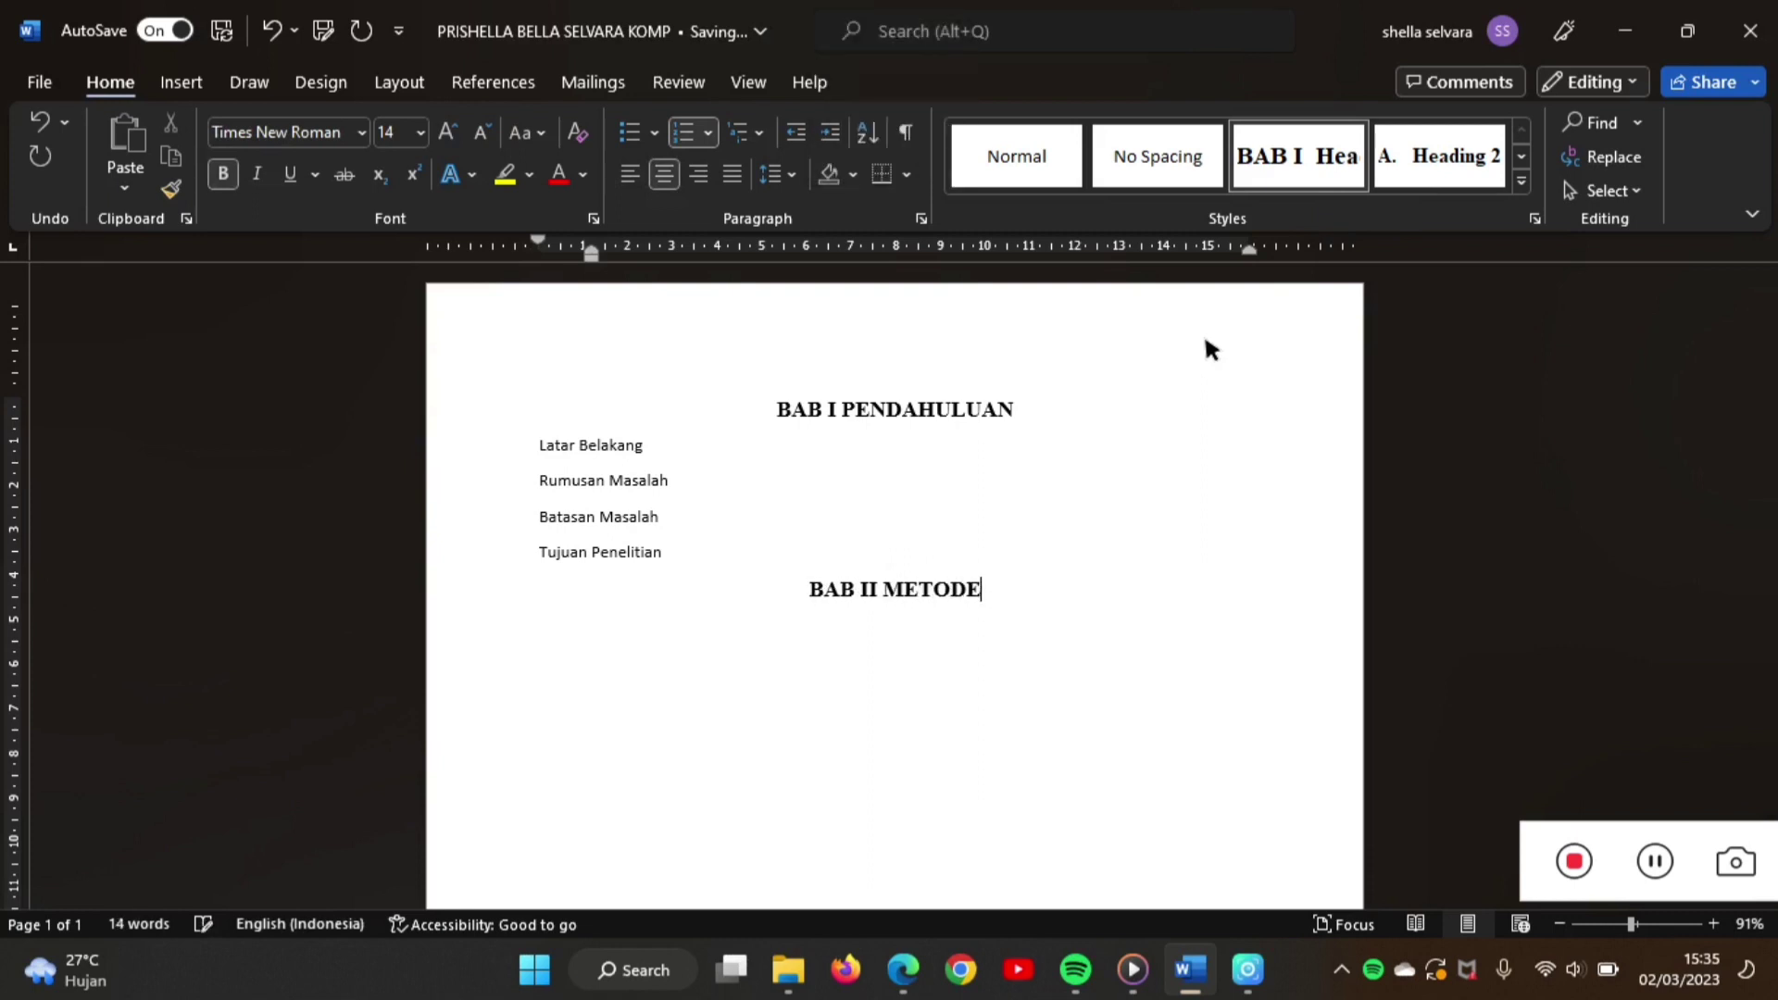
{"action": "type", "text": " PENELITIAN"}
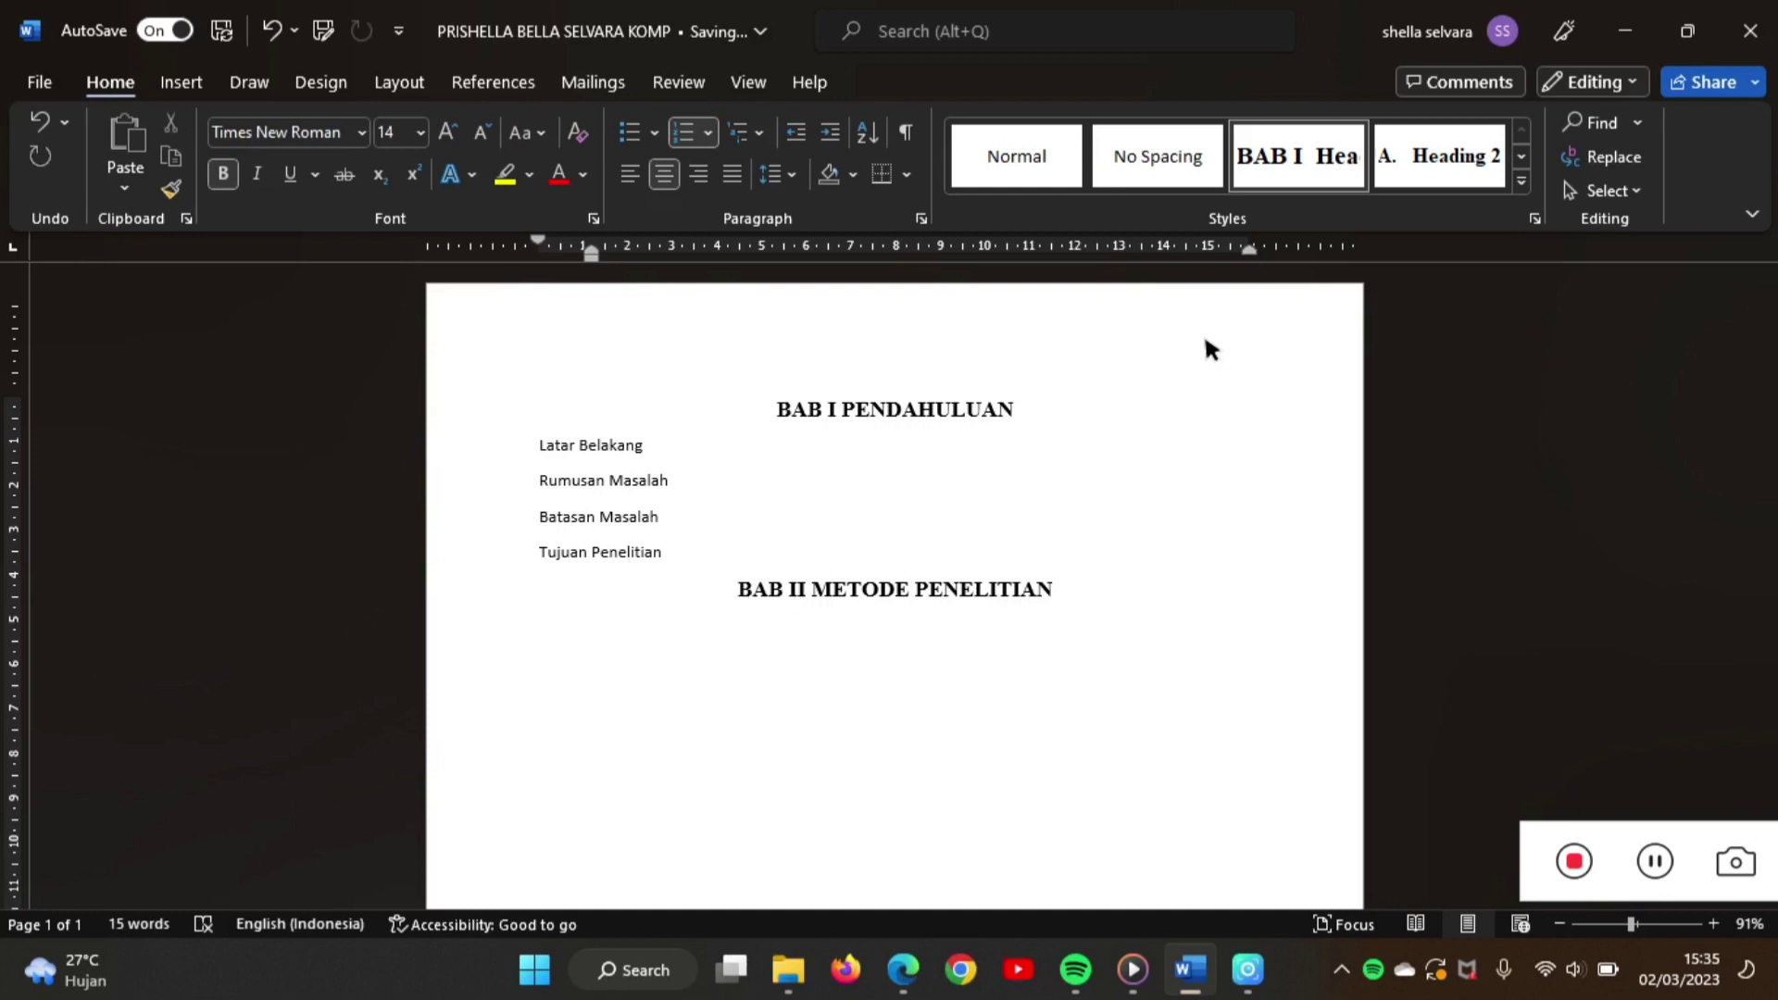
- Replace the BAB II title with TINJAUAN PUSTAKA and start a new paragraph below it
{"action": "key", "text": "BackSpace"}
{"action": "key", "text": "BackSpace"}
{"action": "key", "text": "BackSpace"}
{"action": "key", "text": "BackSpace"}
{"action": "key", "text": "BackSpace"}
{"action": "key", "text": "BackSpace"}
{"action": "key", "text": "BackSpace"}
{"action": "key", "text": "BackSpace"}
{"action": "key", "text": "BackSpace"}
{"action": "key", "text": "BackSpace"}
{"action": "key", "text": "BackSpace"}
{"action": "key", "text": "BackSpace"}
{"action": "key", "text": "BackSpace"}
{"action": "key", "text": "BackSpace"}
{"action": "key", "text": "BackSpace"}
{"action": "key", "text": "BackSpace"}
{"action": "key", "text": "BackSpace"}
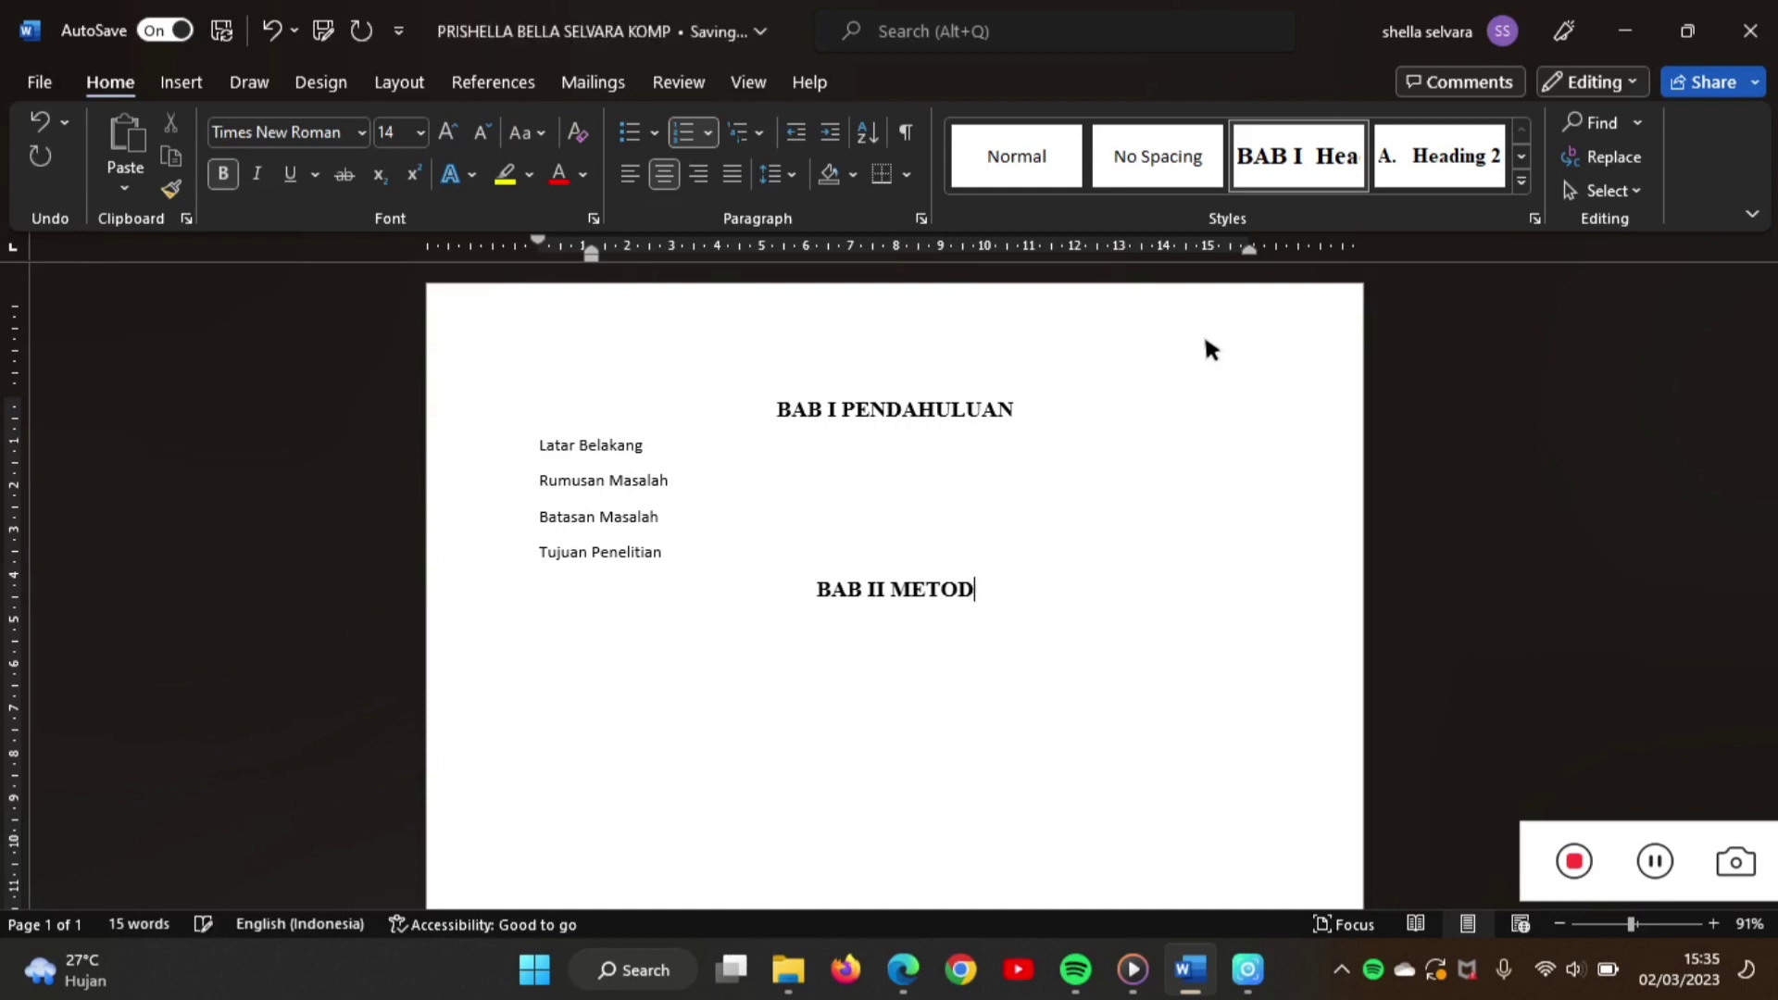
{"action": "type", "text": "TIN"}
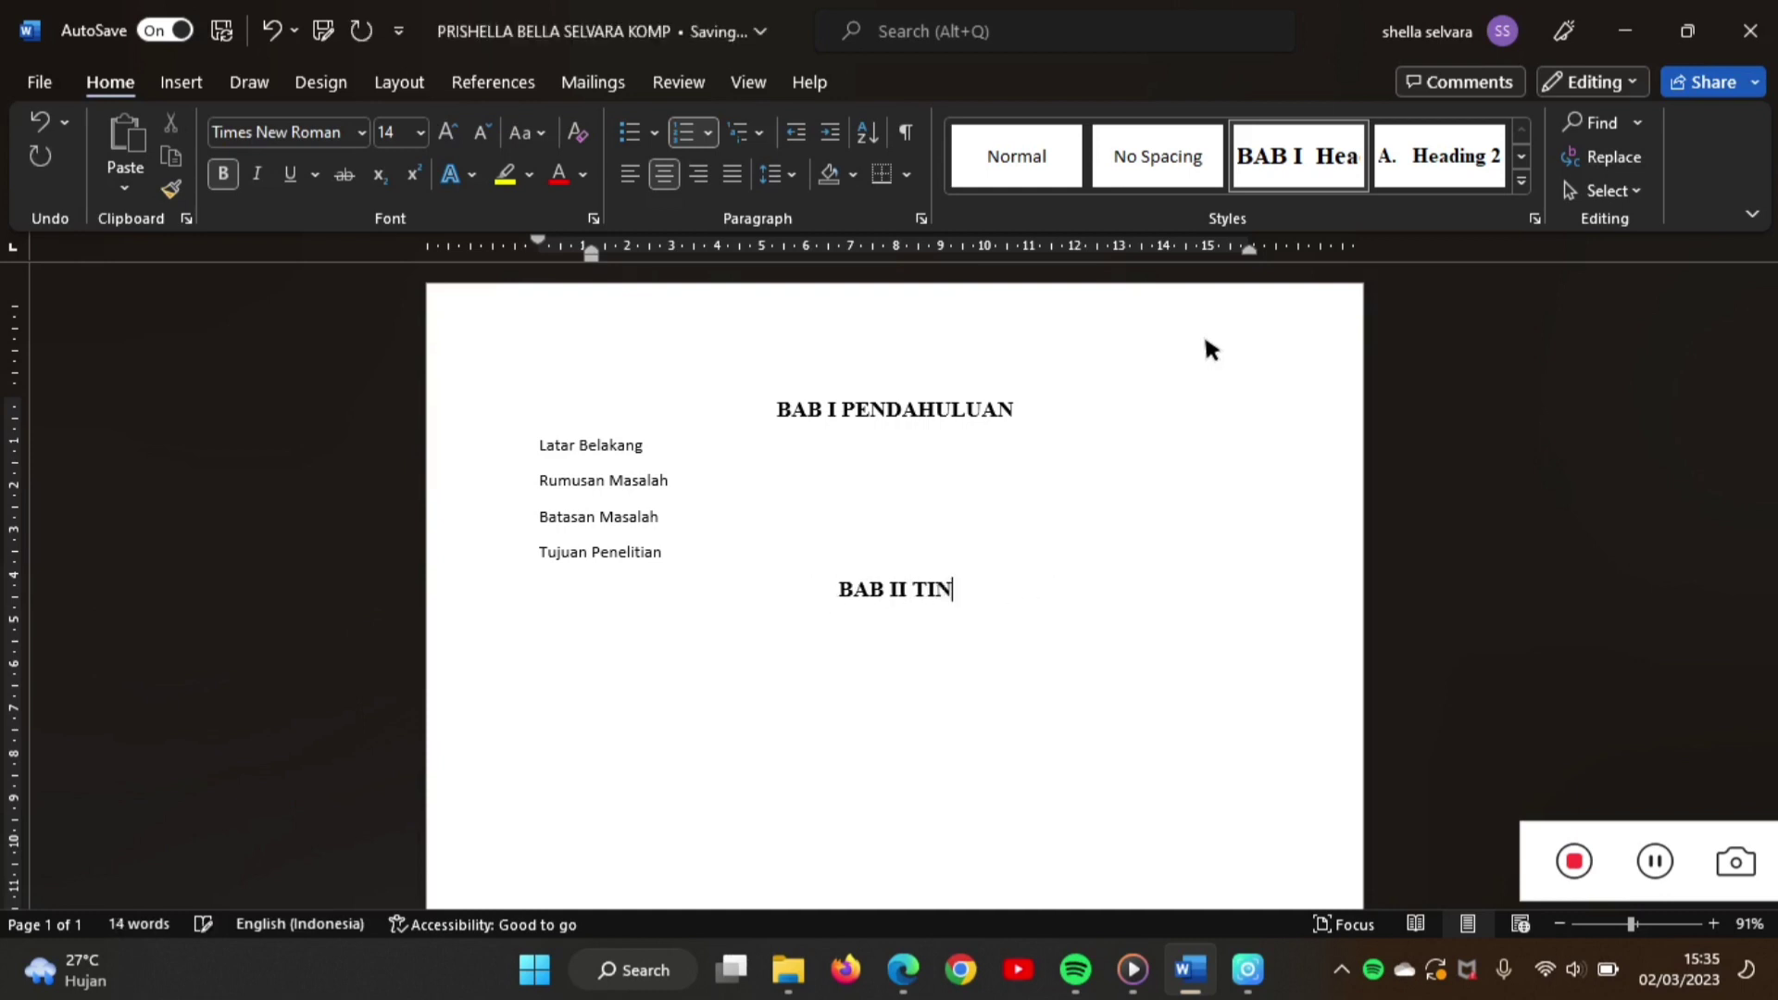
{"action": "type", "text": "JAUAN"}
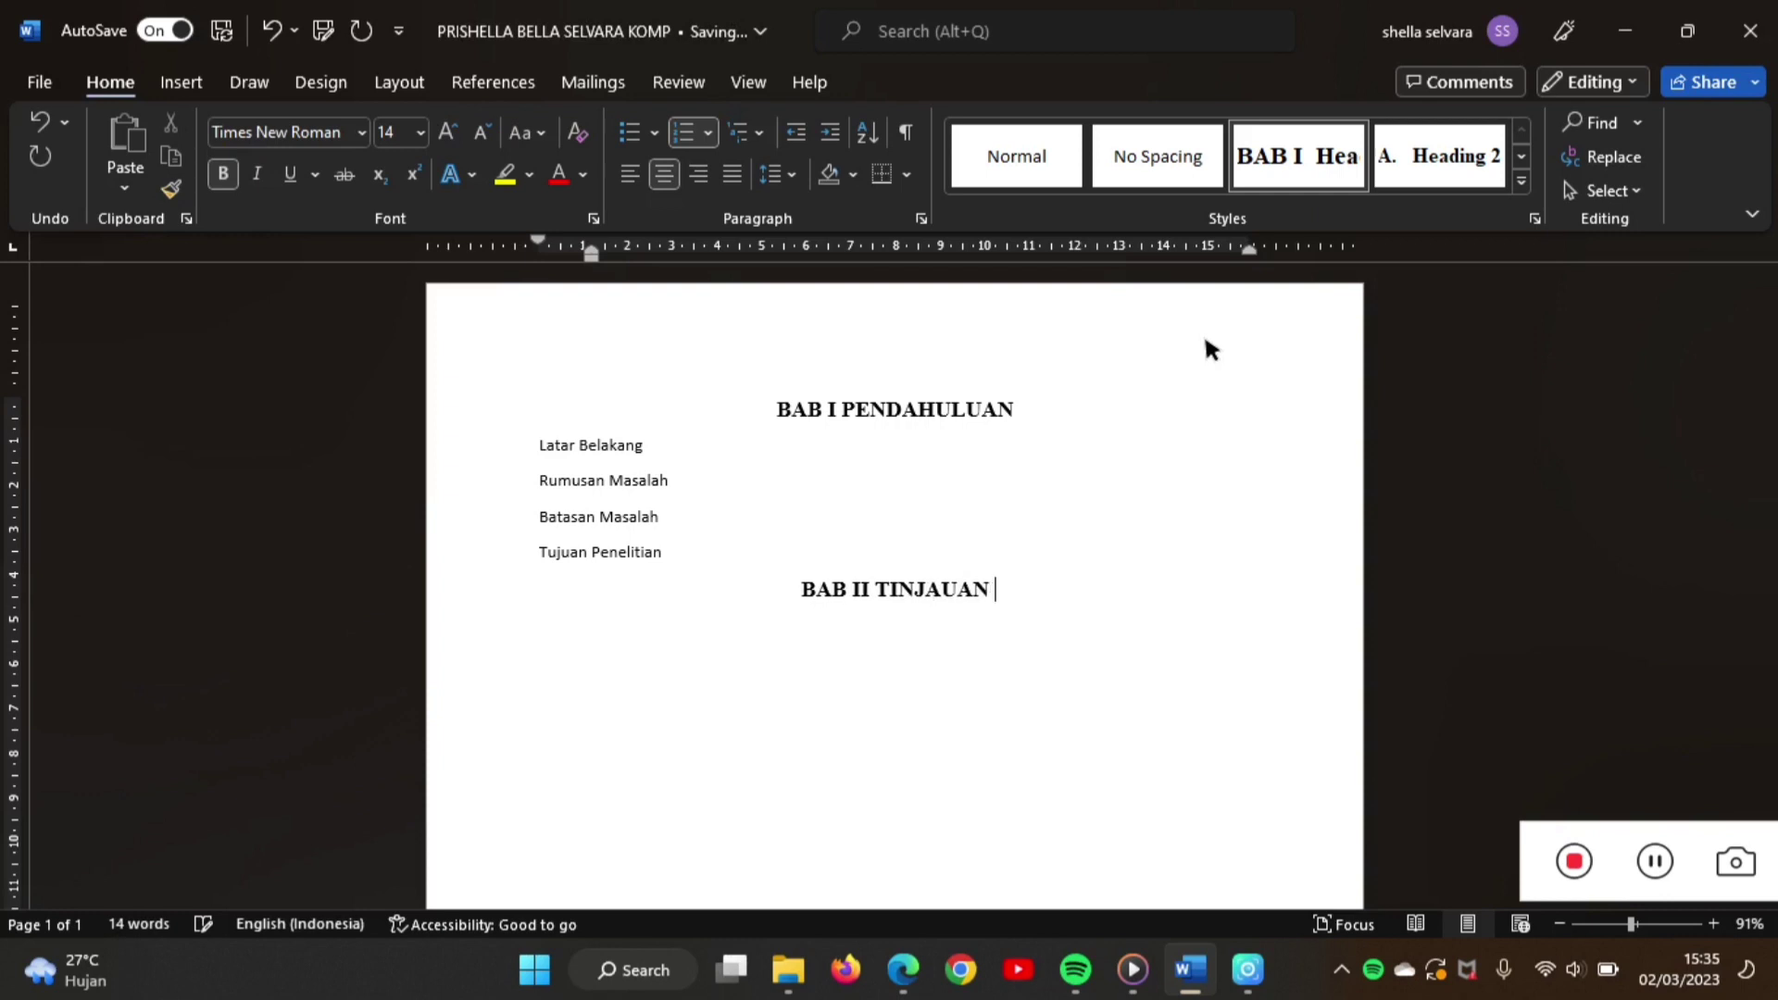
{"action": "type", "text": " PUSTAKA"}
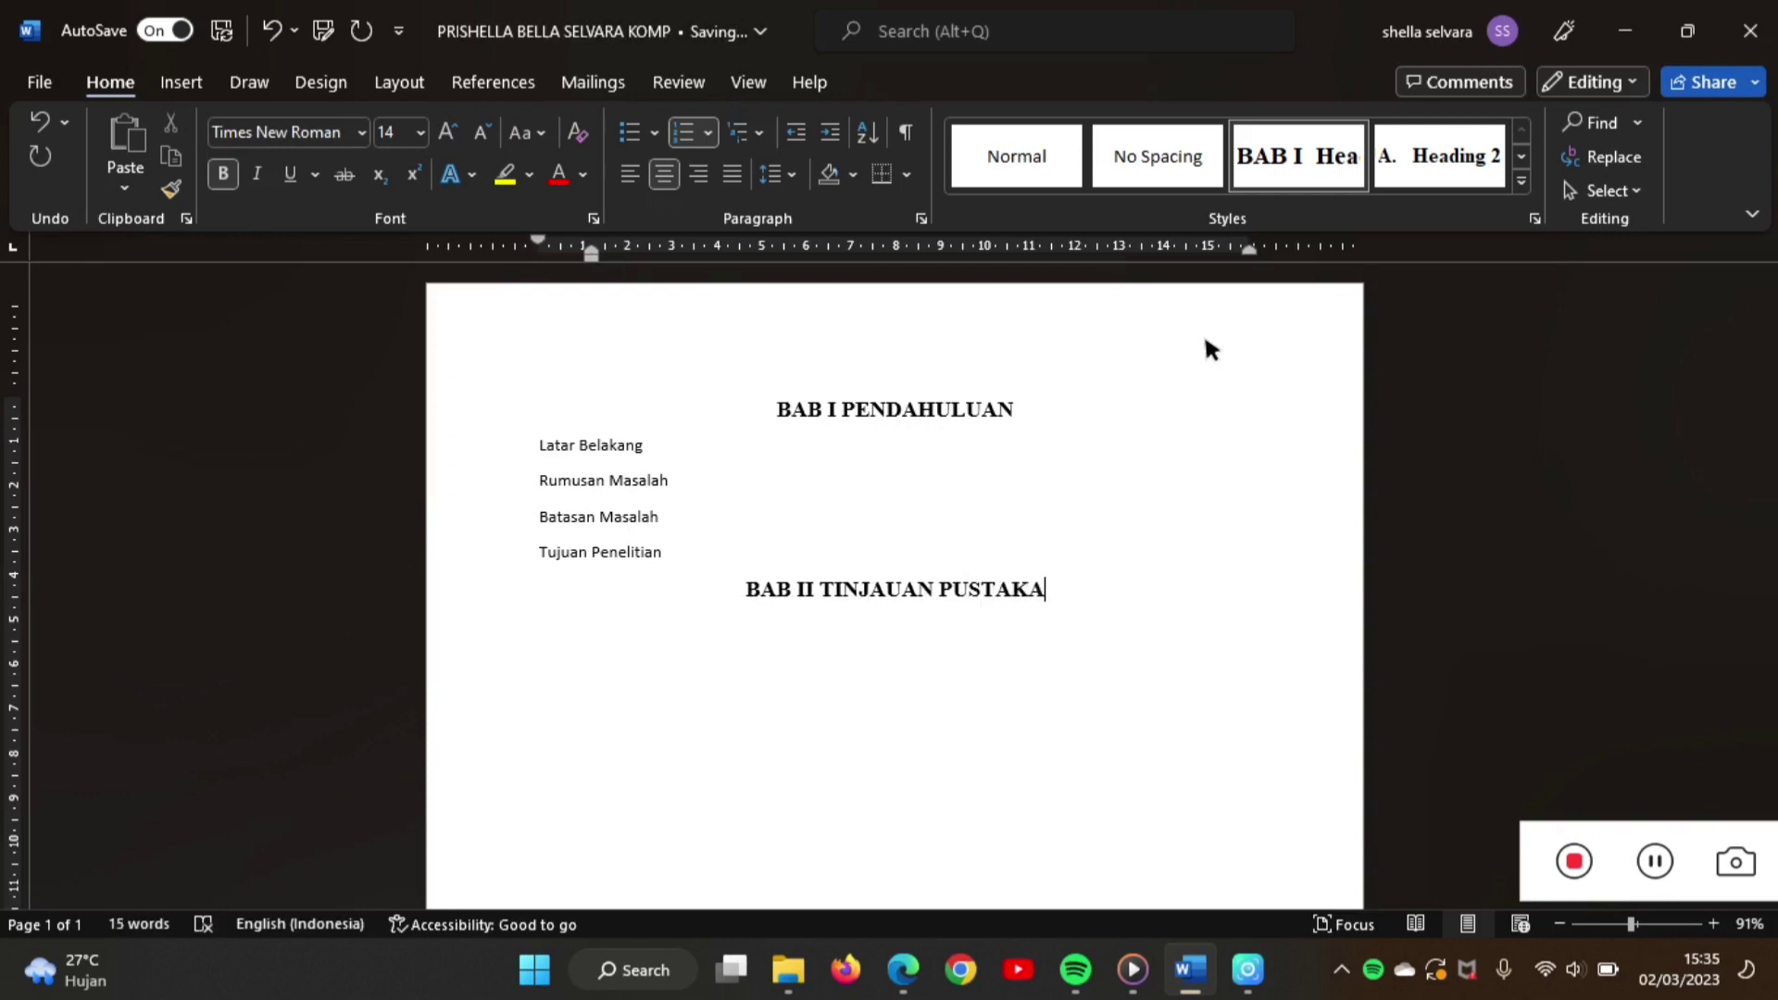
{"action": "key", "text": "Return"}
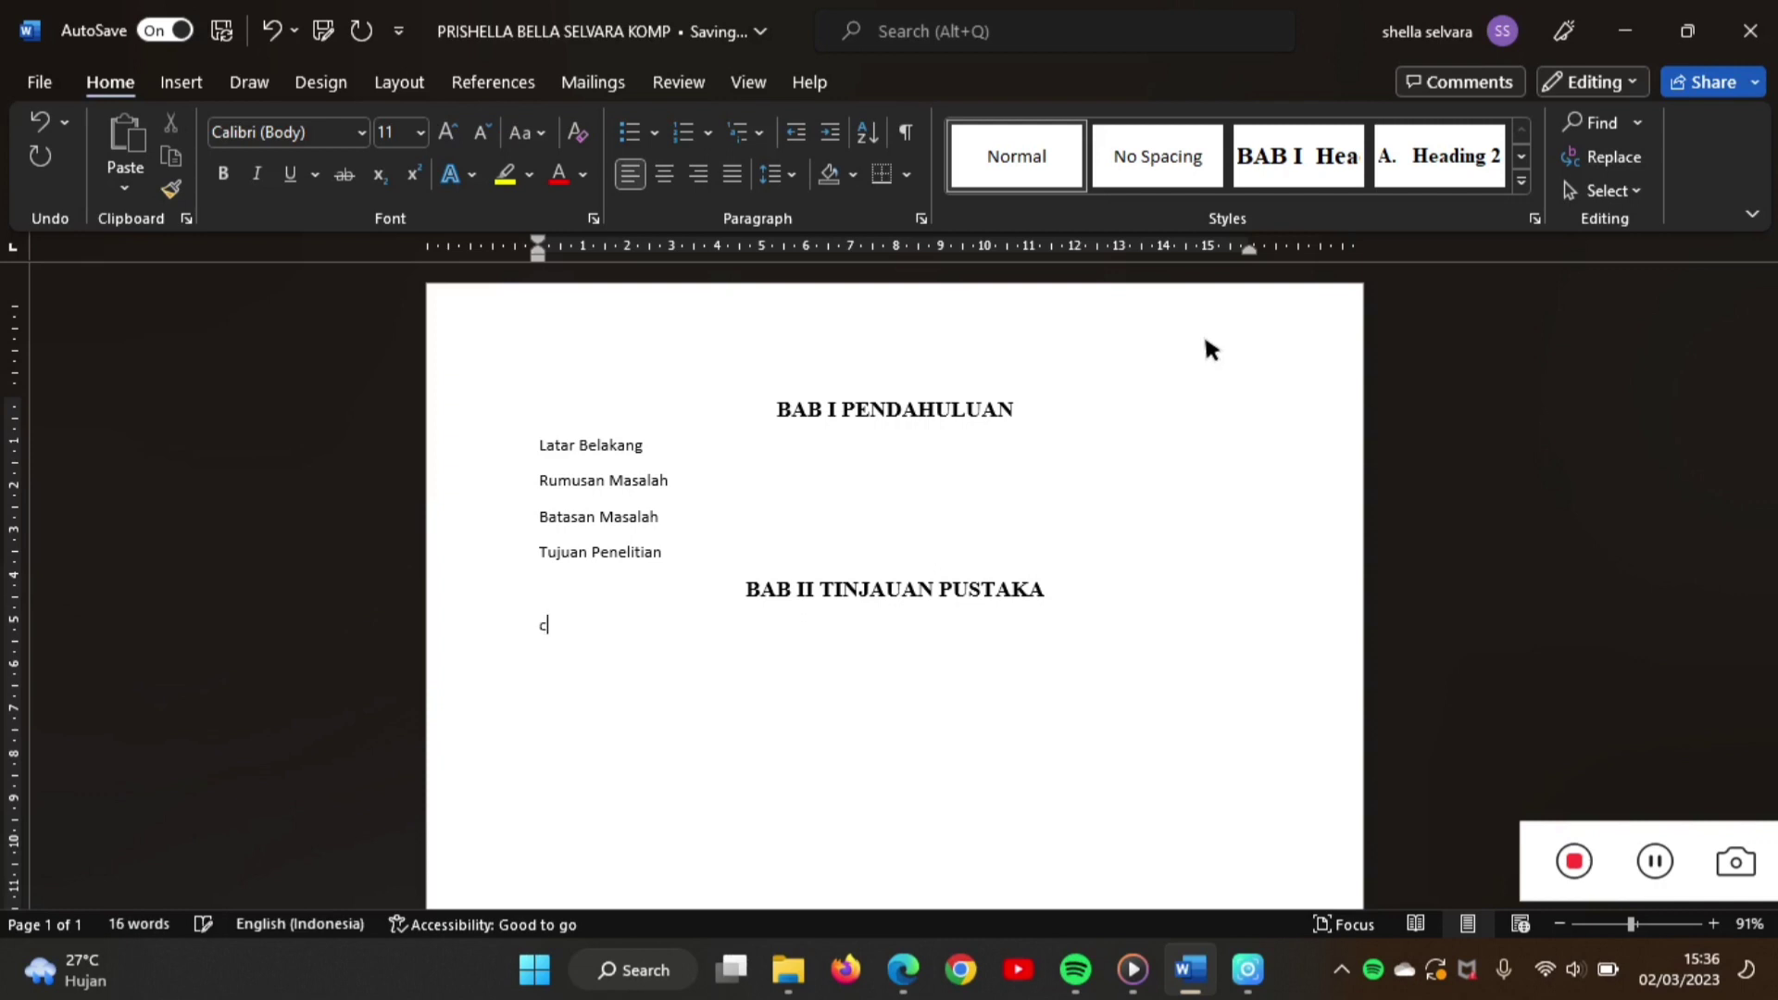
- Enter the lines Coloum, Table, Chart and Equation under the BAB II heading as separate paragraphs
{"action": "key", "text": "Caps_Lock"}
{"action": "type", "text": "Coloum"}
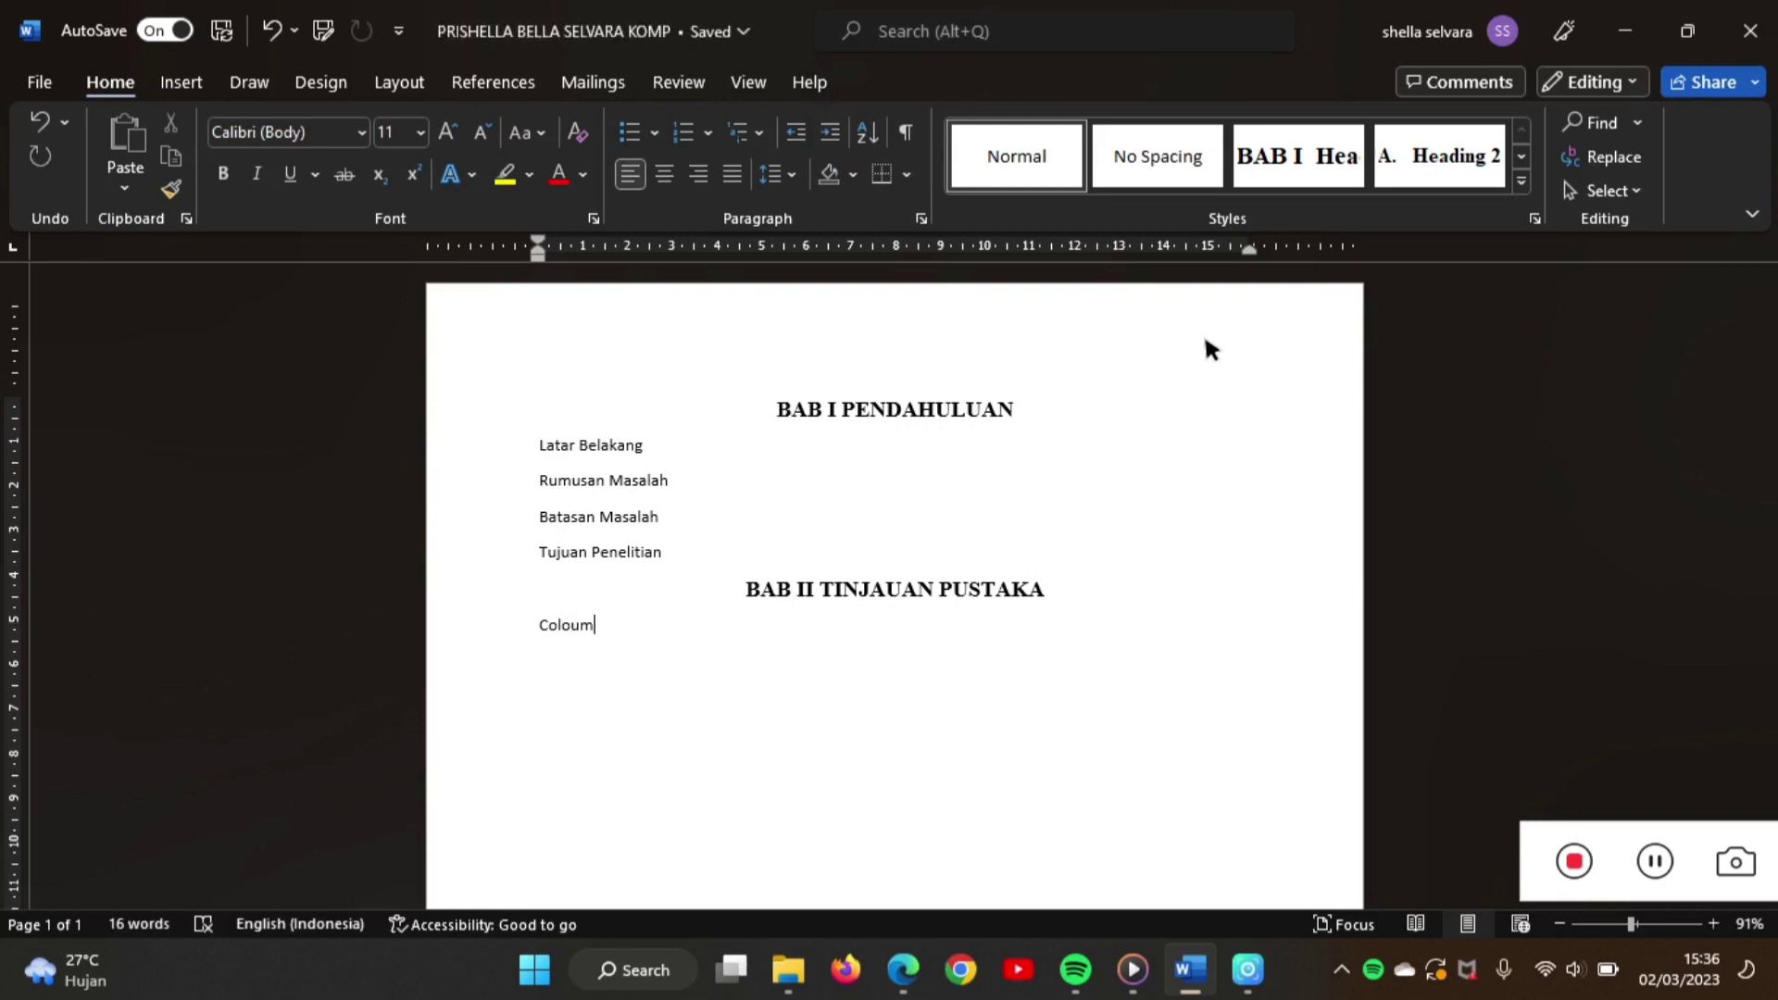
{"action": "key", "text": "Return"}
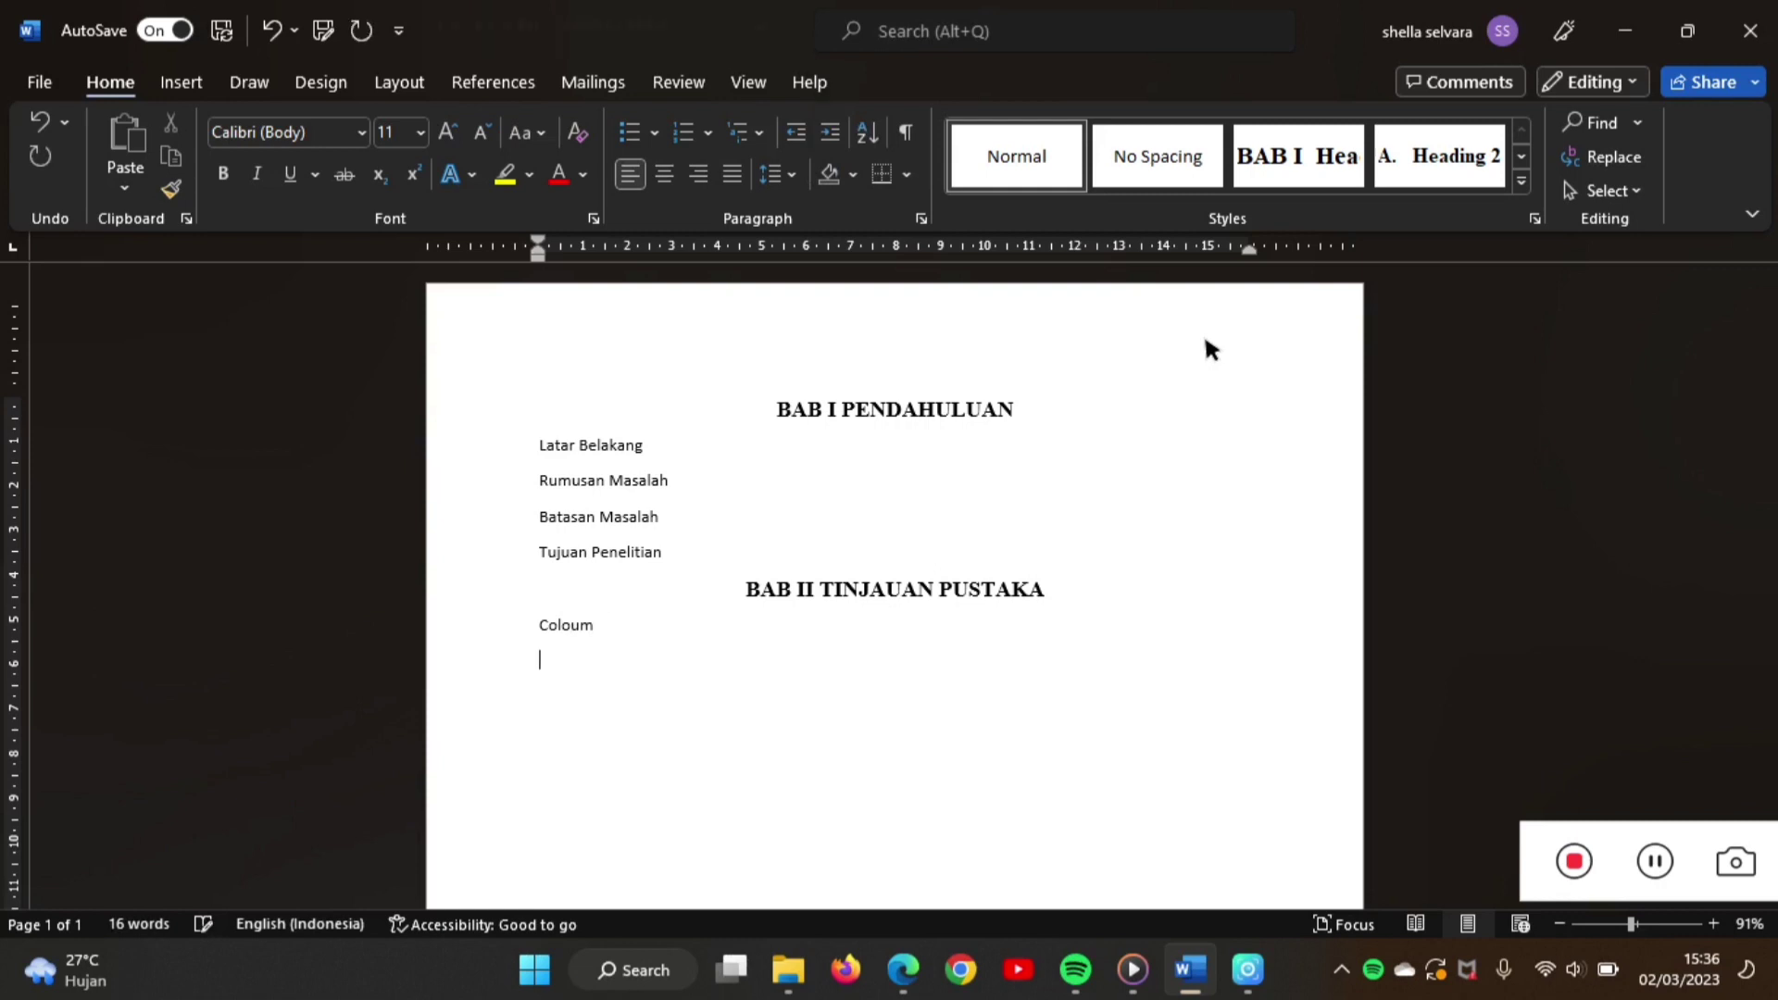
{"action": "type", "text": "Table"}
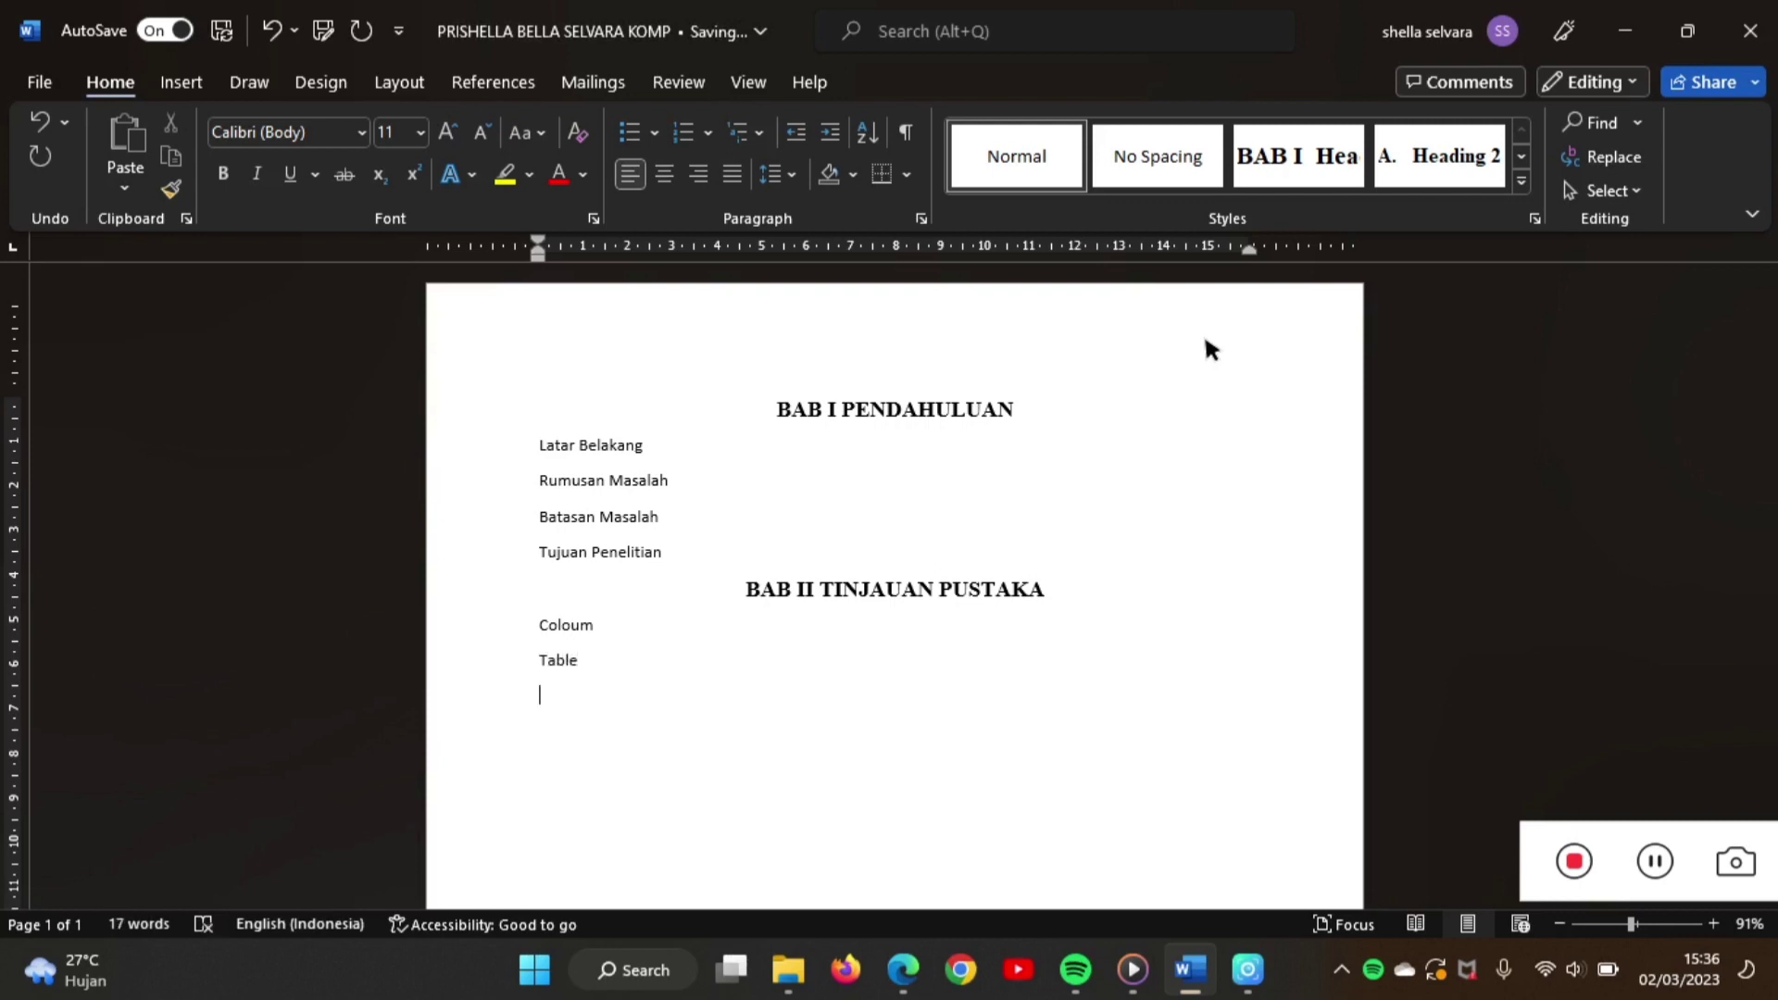
{"action": "type", "text": "Chat"}
{"action": "type", "text": "rt"}
{"action": "type", "text": "Equation"}
{"action": "key", "text": "Return"}
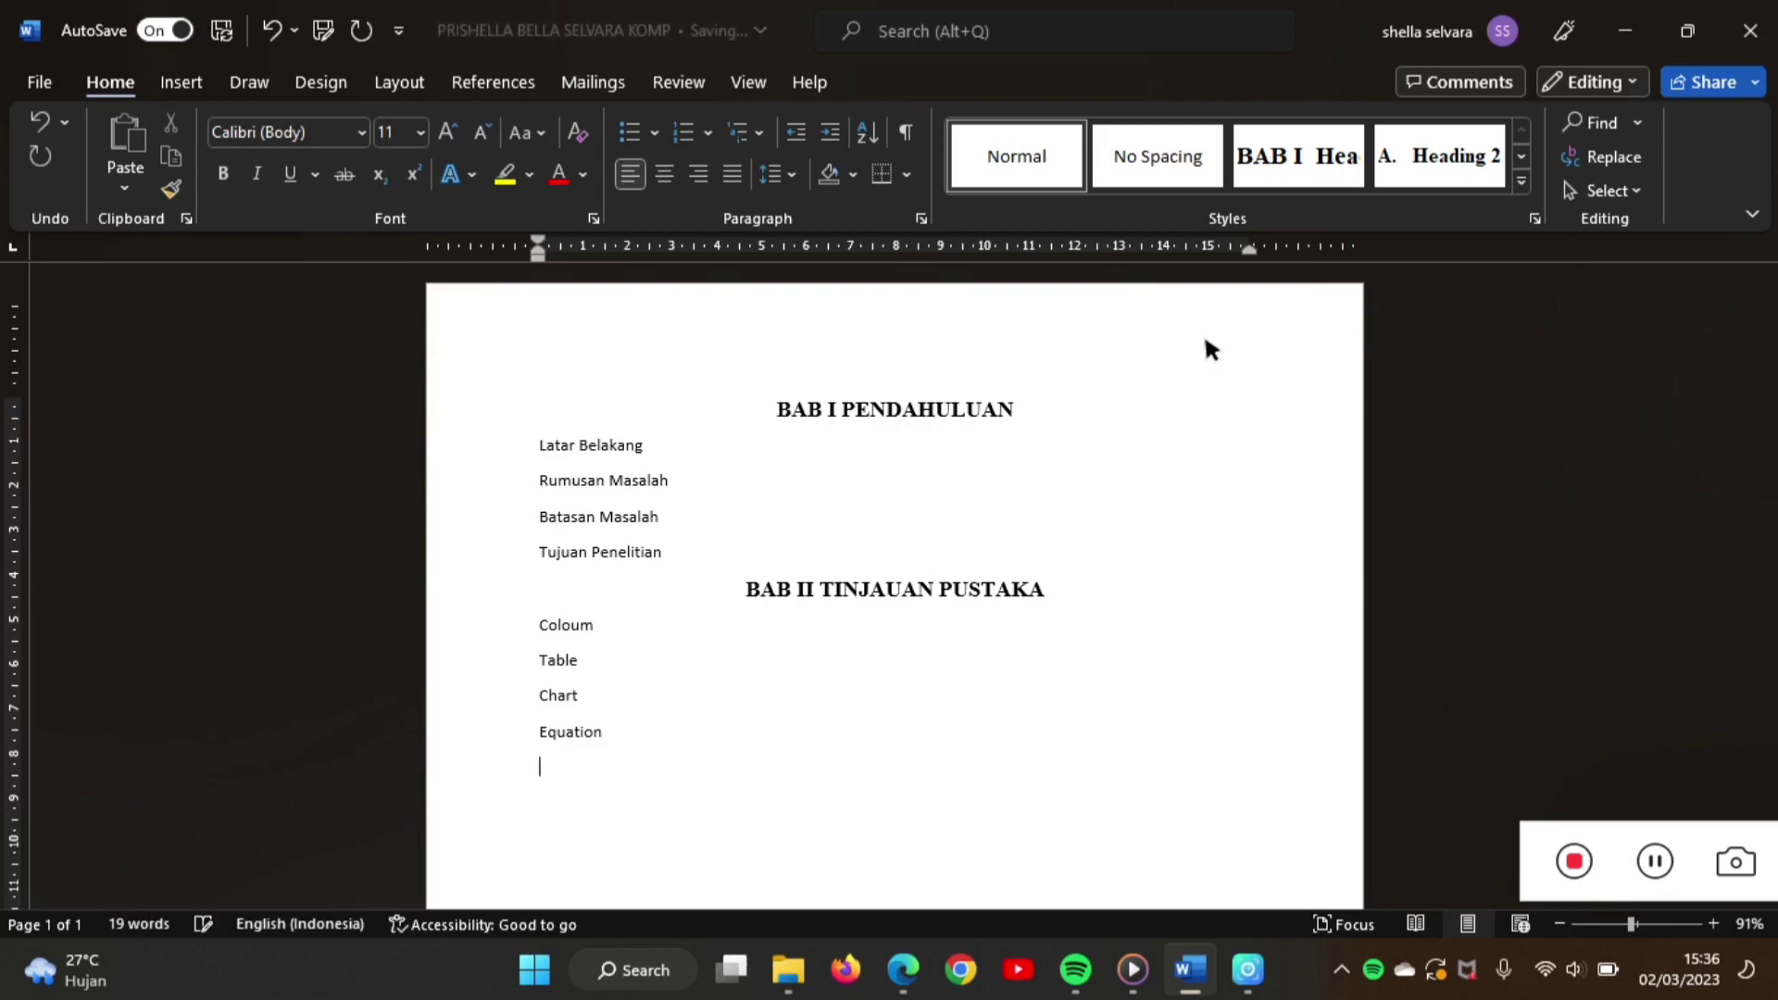
- Add a third Heading 1 chapter below Equation with the title METODE PENELITIAN in capitals
{"action": "left_click", "coordinate": [1338, 148]}
{"action": "type", "text": "BAB III "}
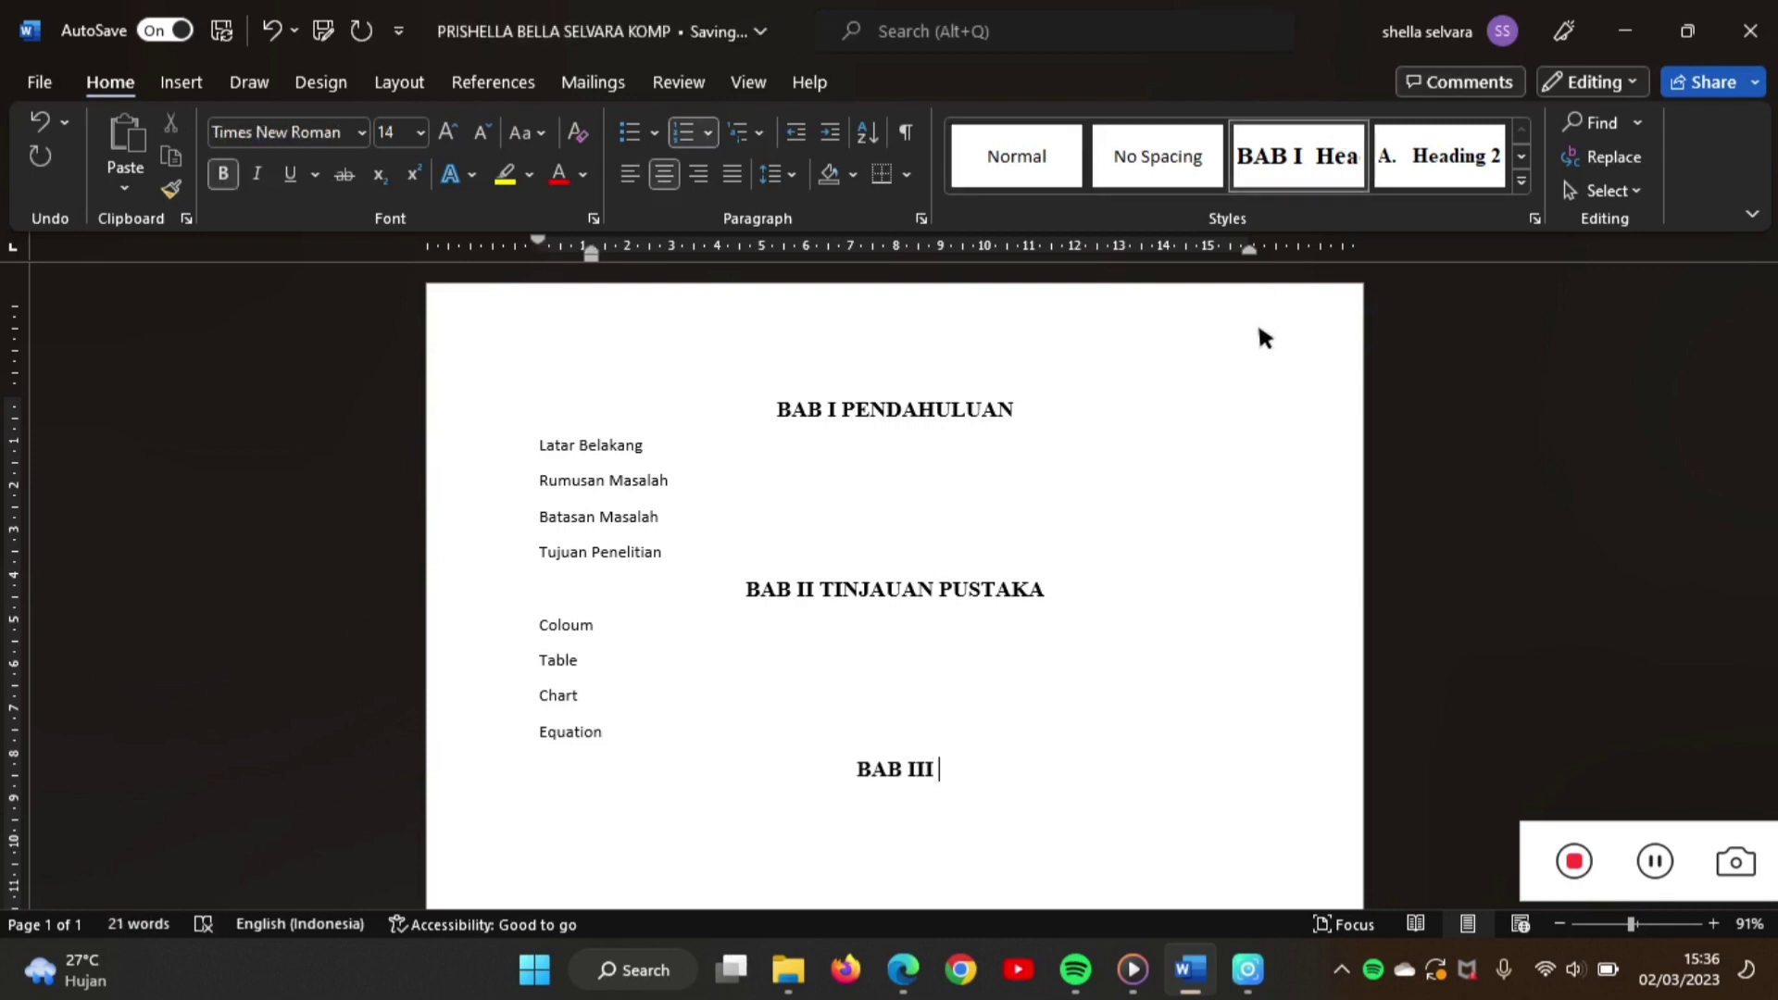
{"action": "type", "text": "Met"}
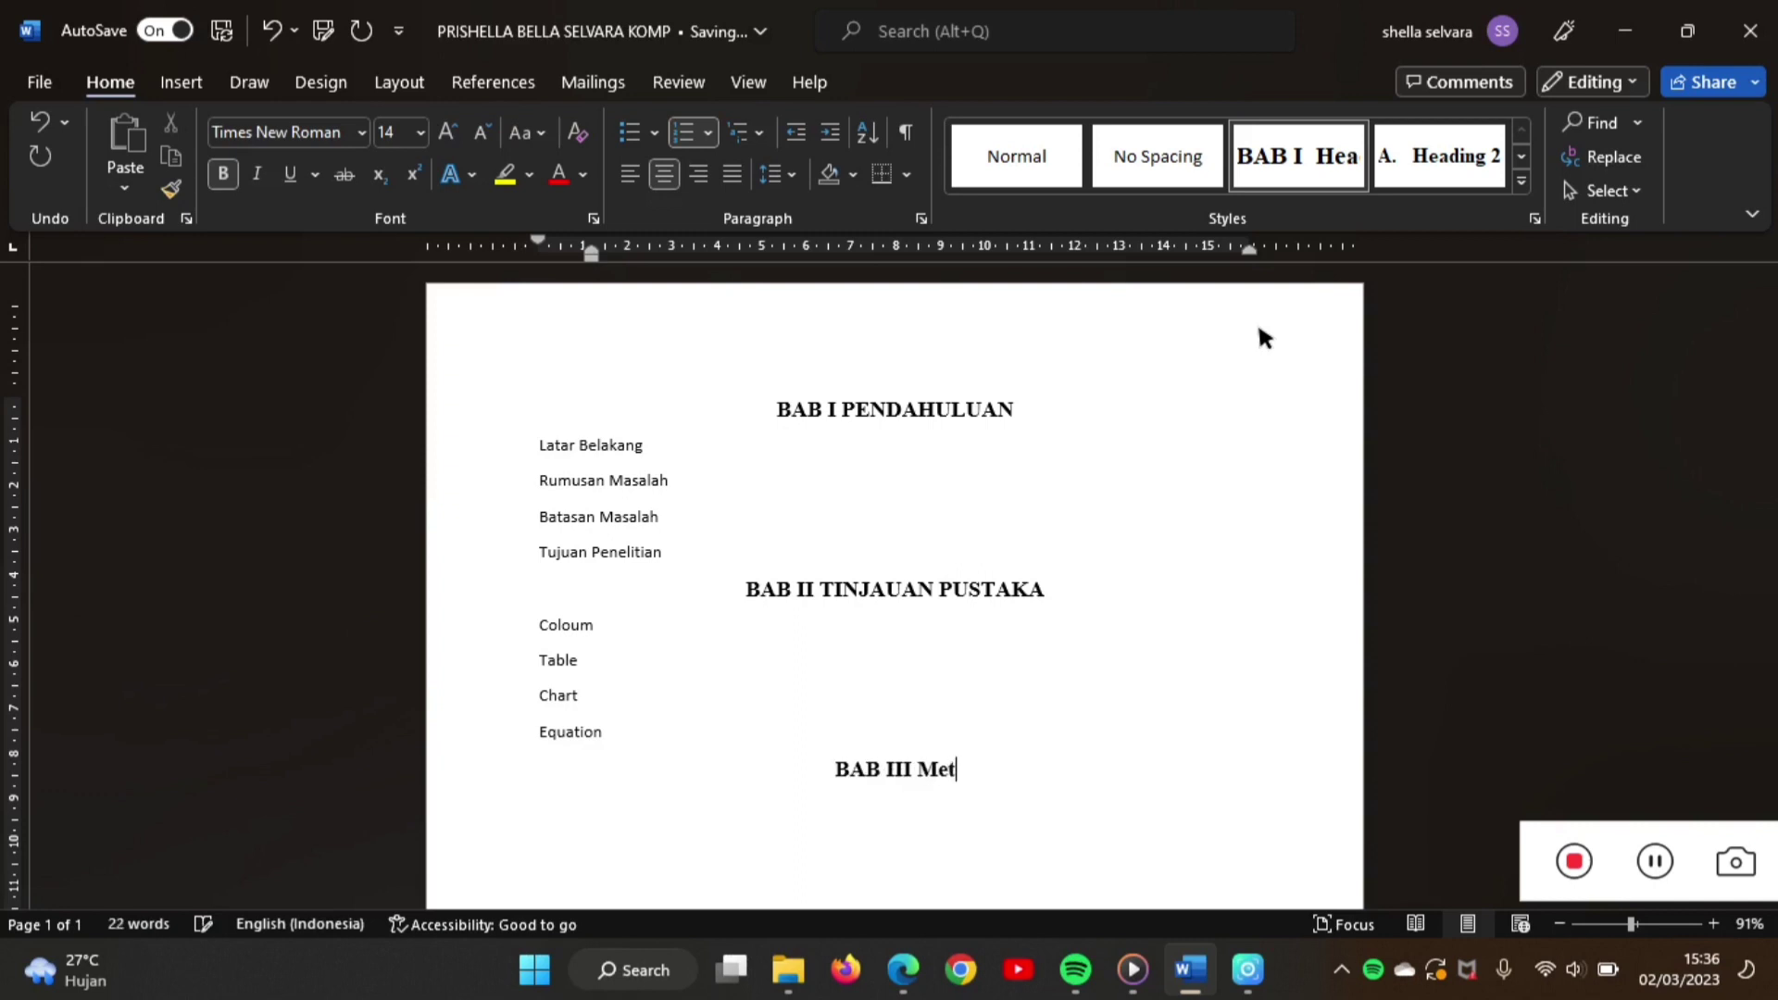
{"action": "key", "text": "BackSpace"}
{"action": "key", "text": "Caps_Lock"}
{"action": "type", "text": "ETODE "}
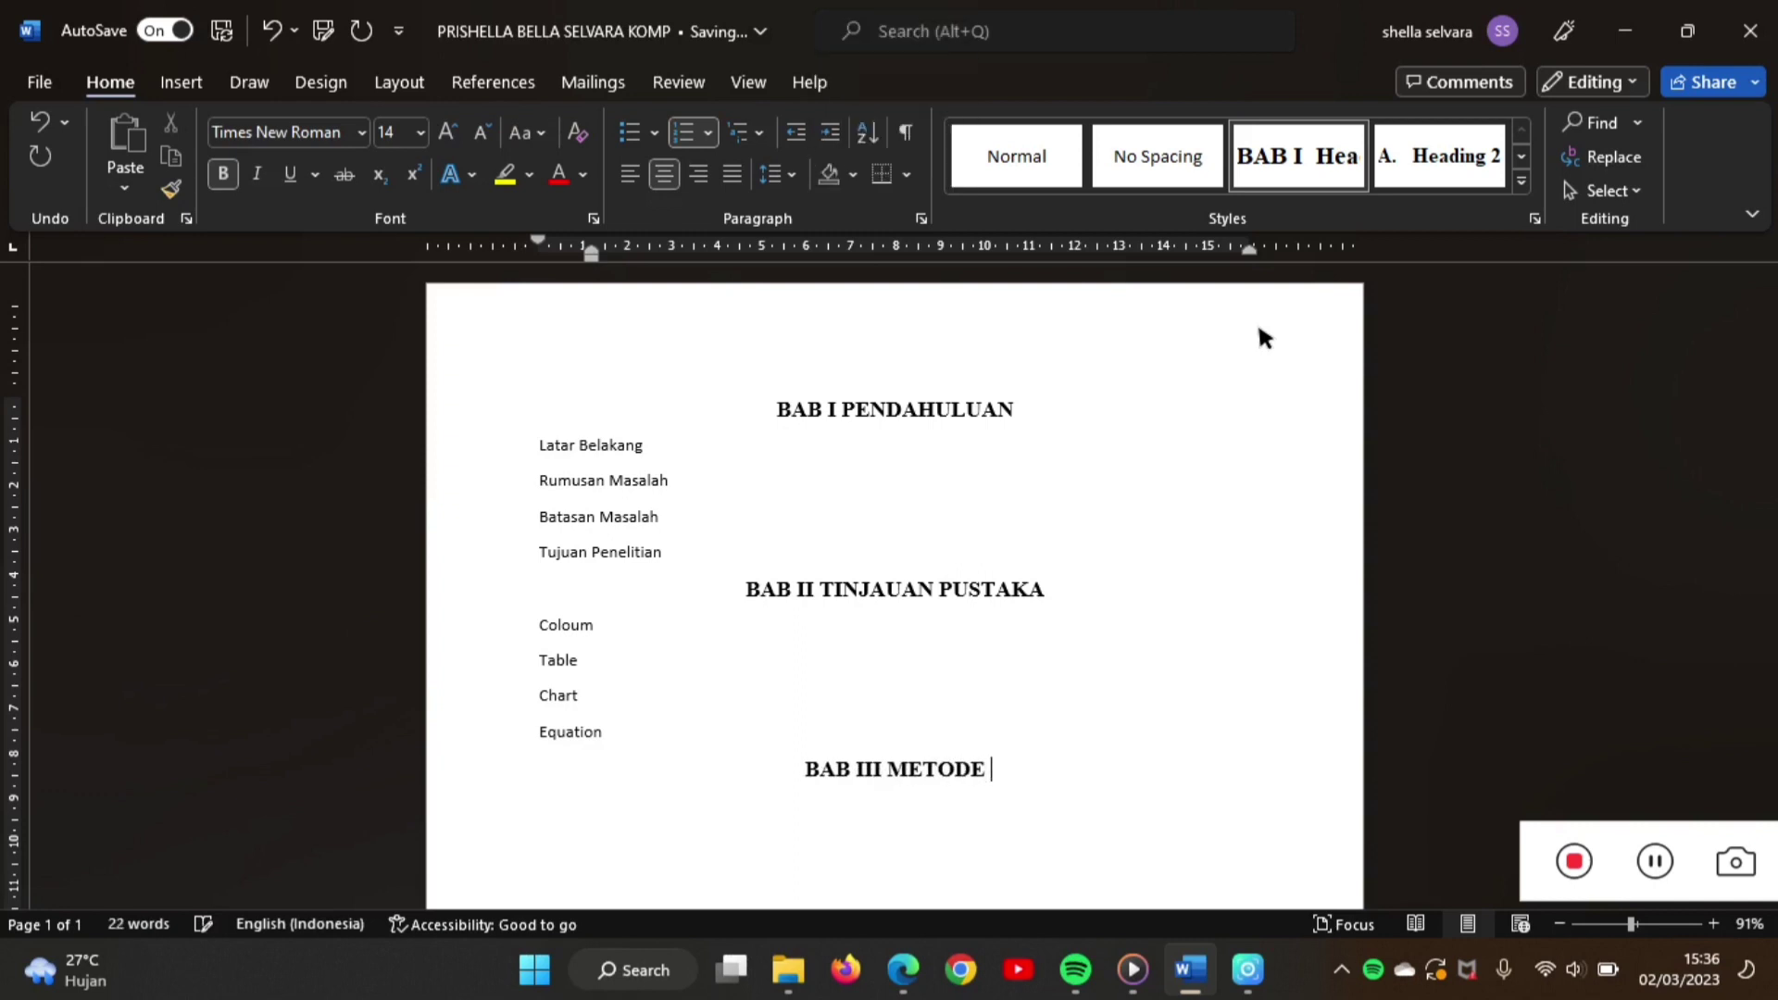
{"action": "type", "text": "PENELITIAN"}
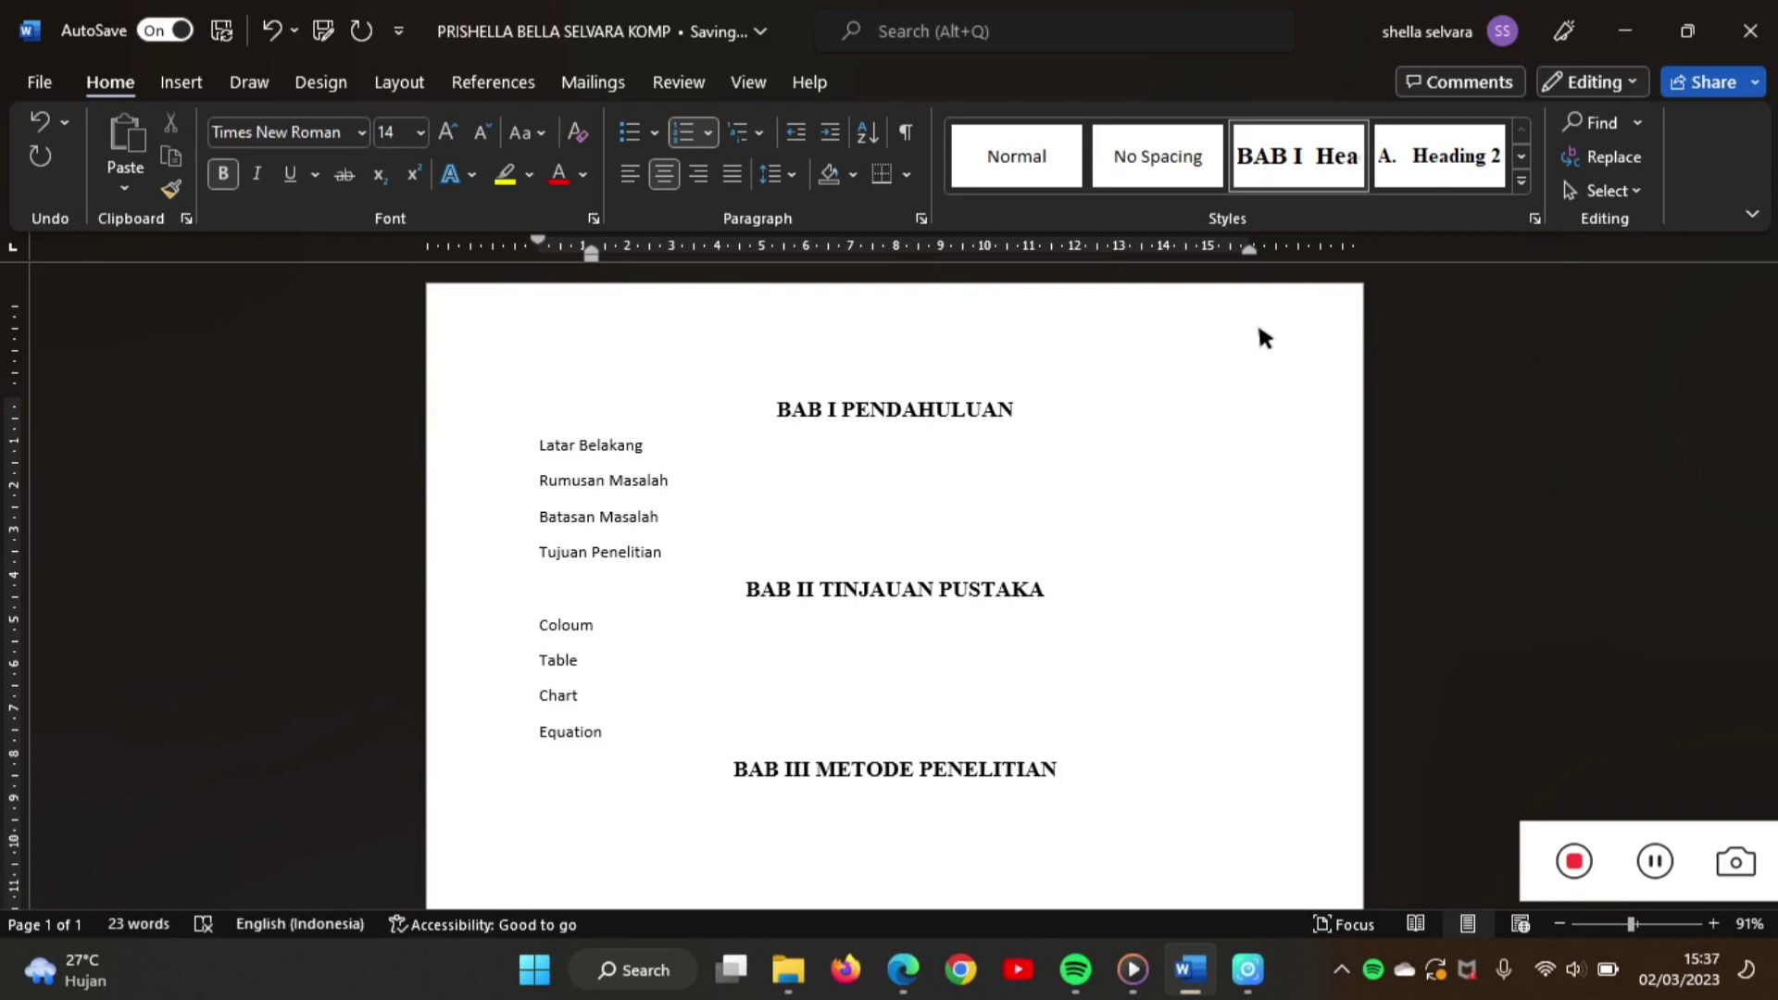
- Add the Heading 2 subheading Obyek Penelitian below the BAB III title and start a new paragraph
{"action": "key", "text": "Return"}
{"action": "left_click", "coordinate": [1482, 165]}
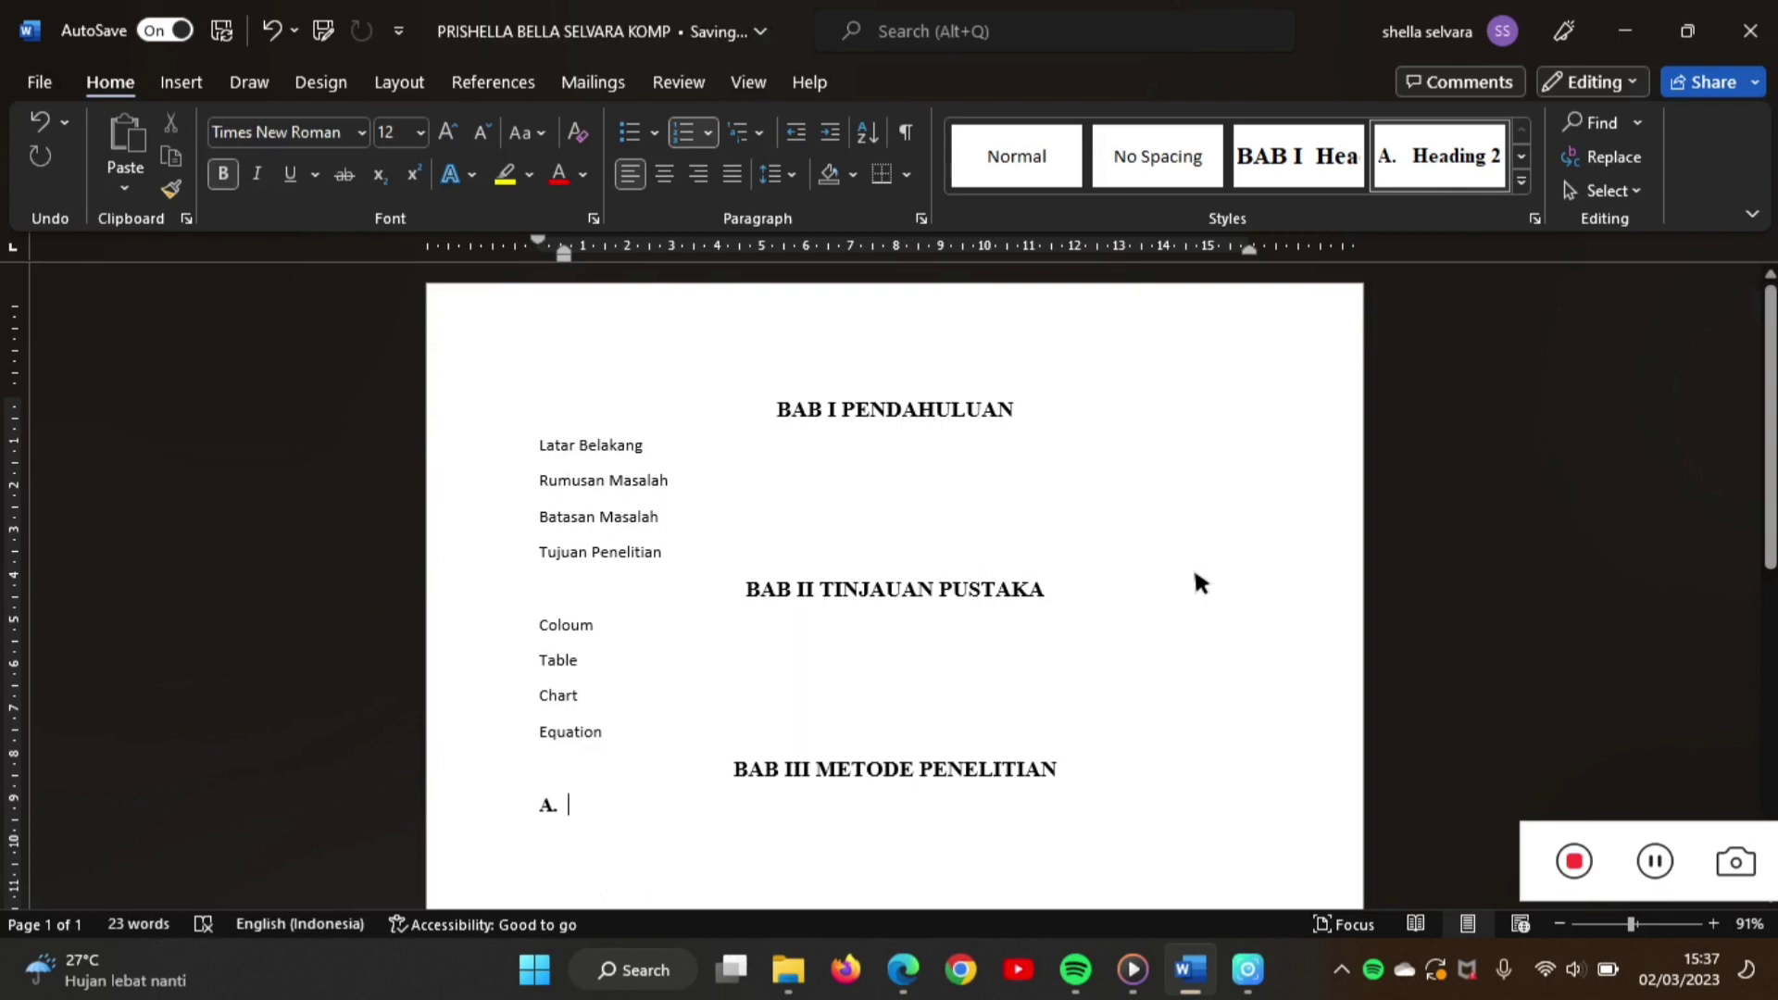
{"action": "type", "text": "Obyek Penelitian"}
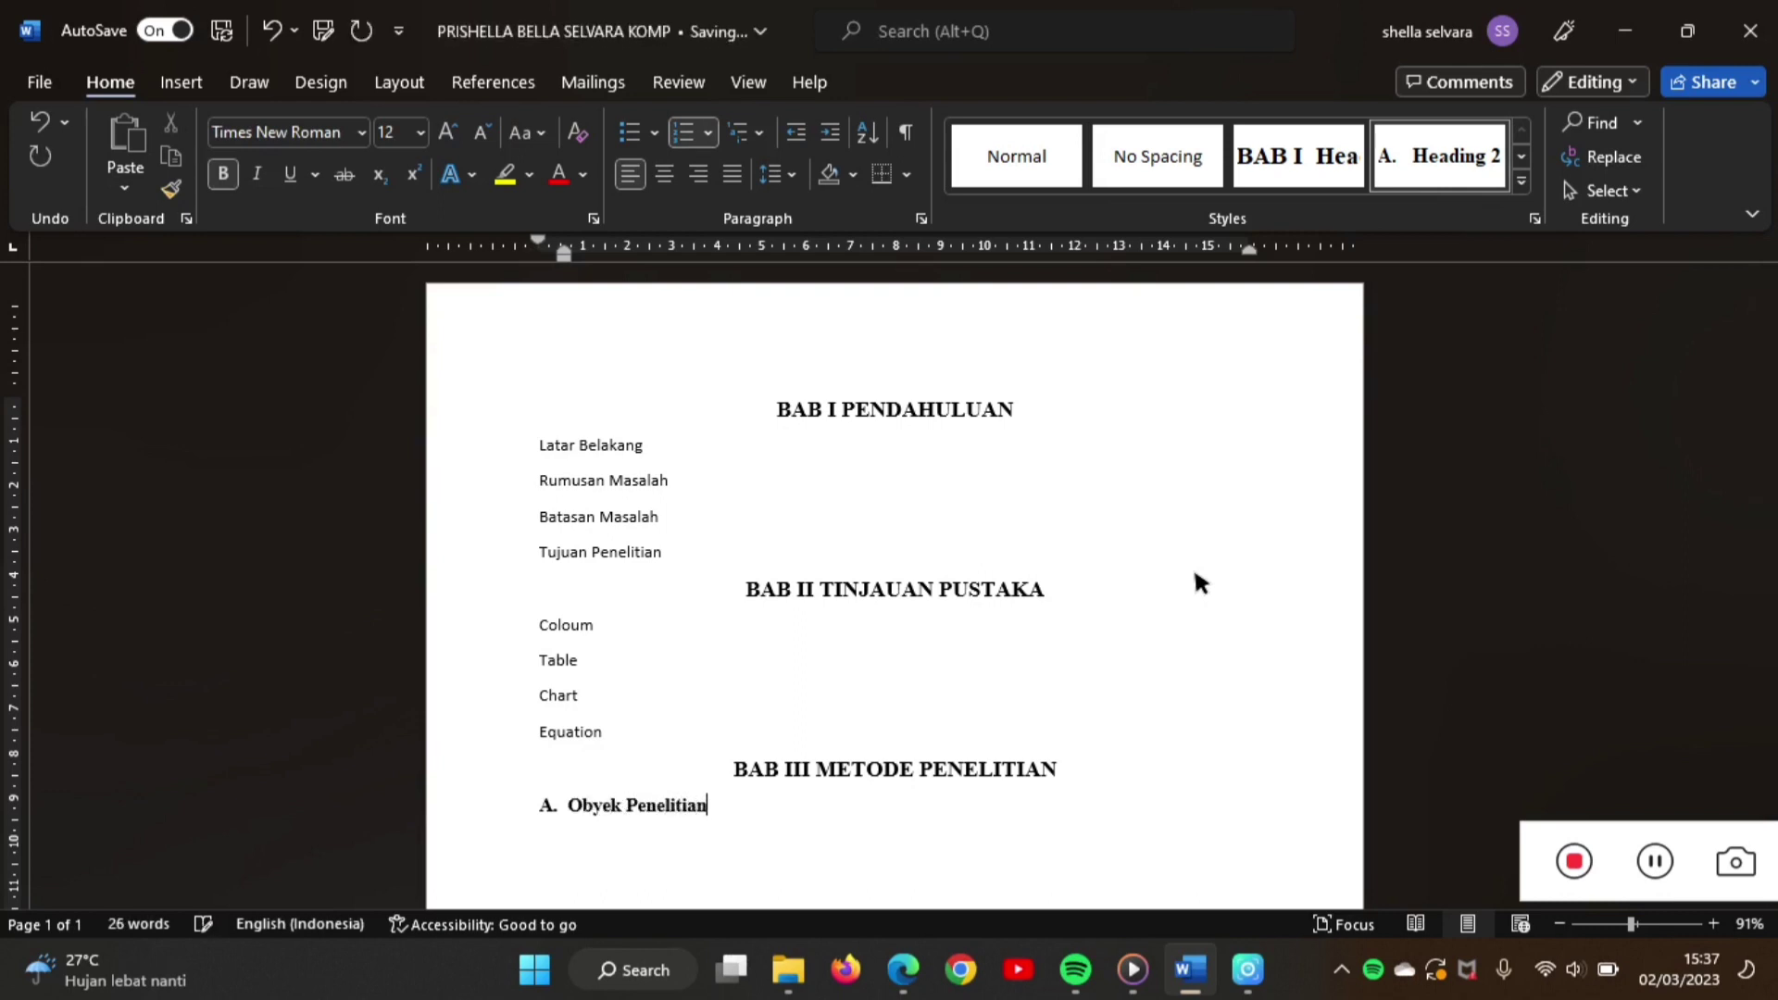
{"action": "key", "text": "Return"}
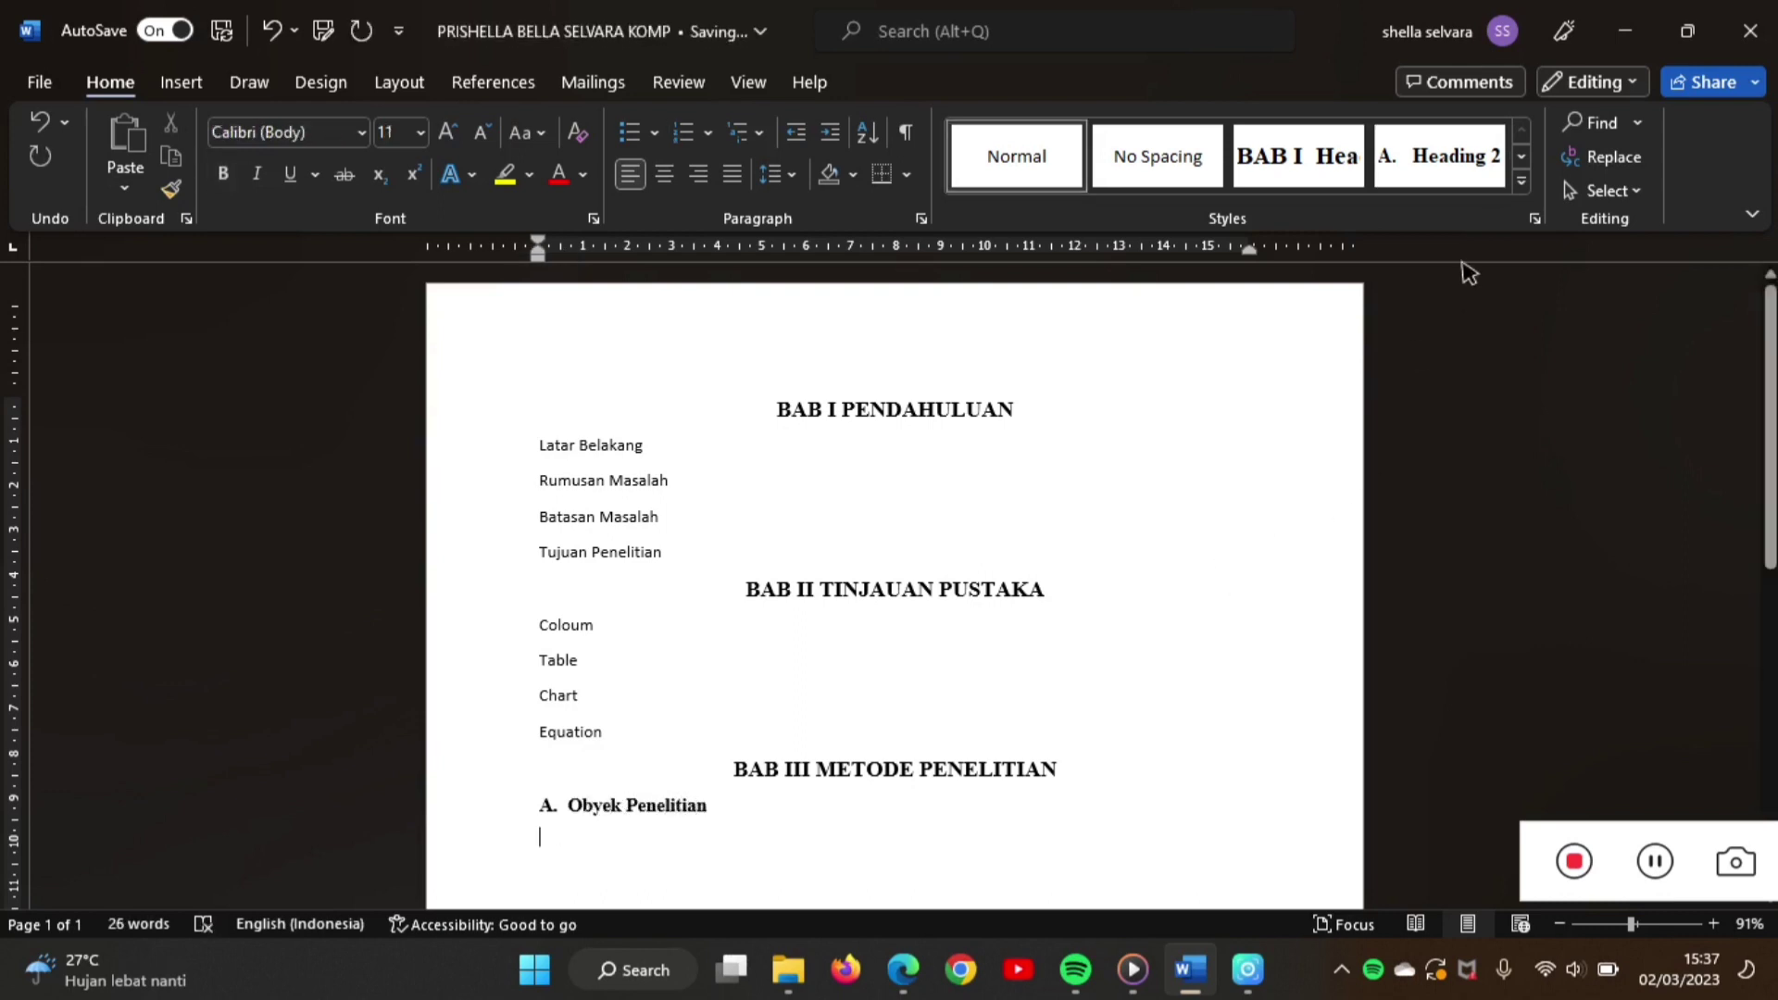
- Add a Heading 3 item reading Sumber Data Dan Jenis Data under Obyek Penelitian and start a new paragraph
{"action": "left_click", "coordinate": [1522, 156]}
{"action": "left_click", "coordinate": [1062, 154]}
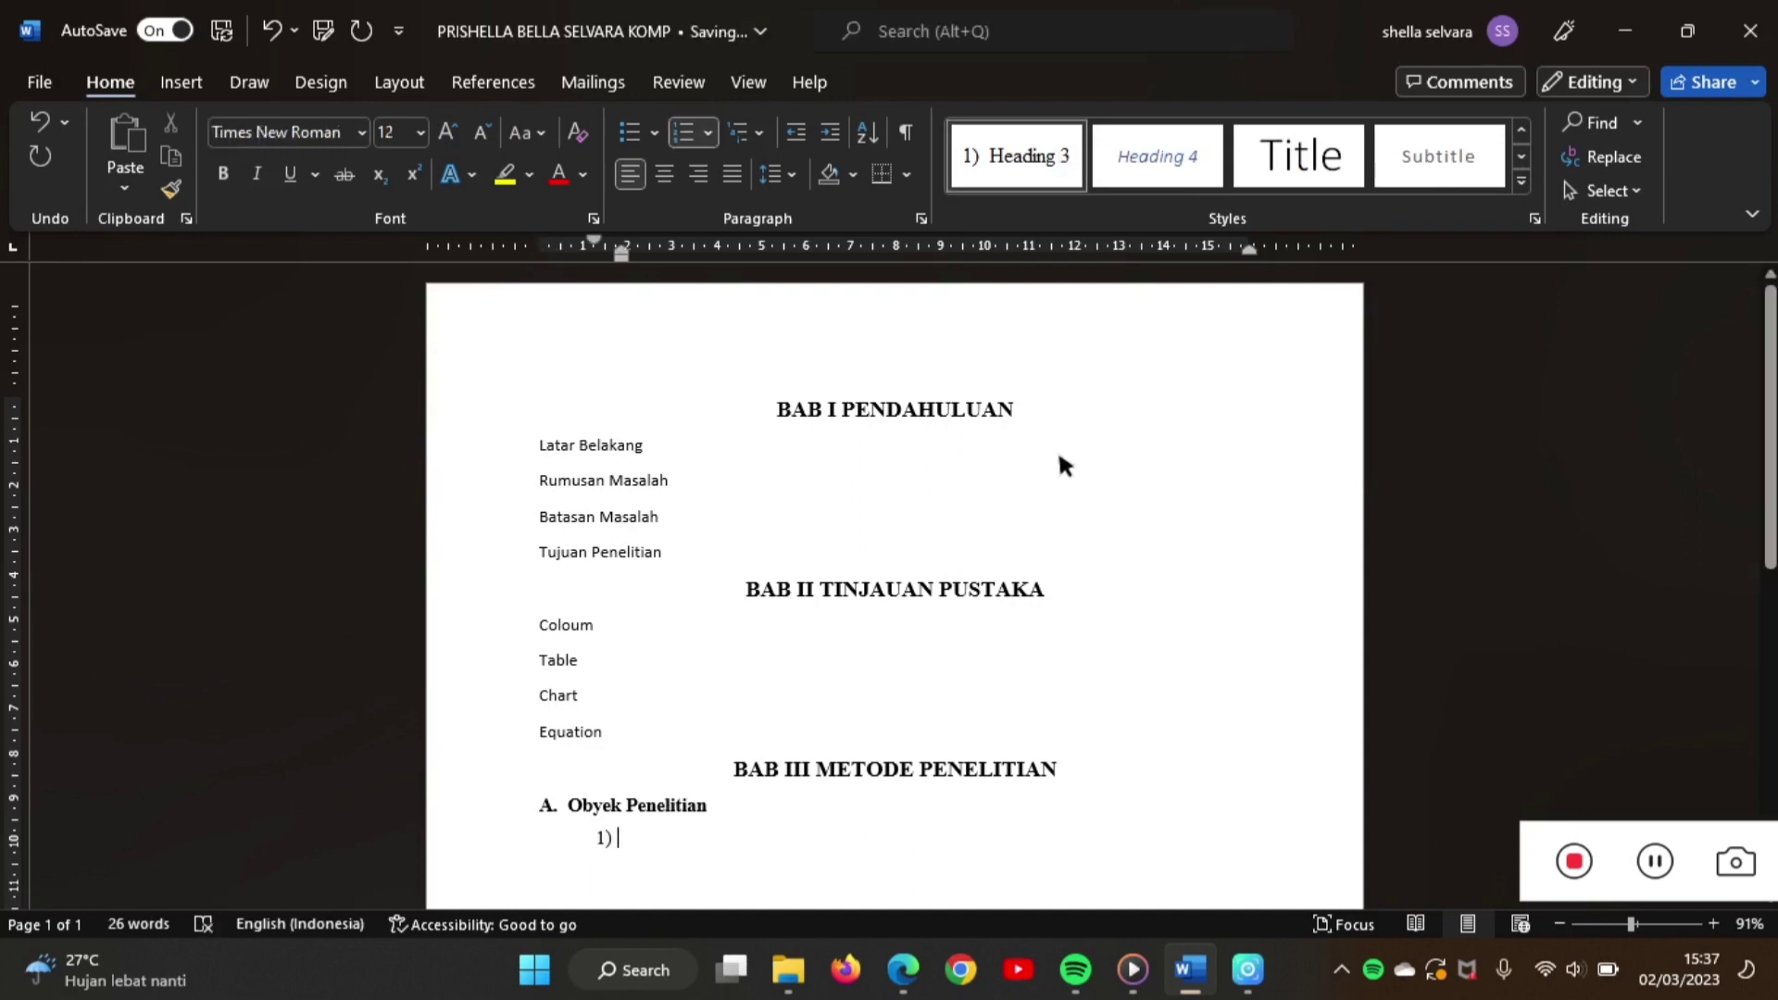
{"action": "type", "text": "Sumber"}
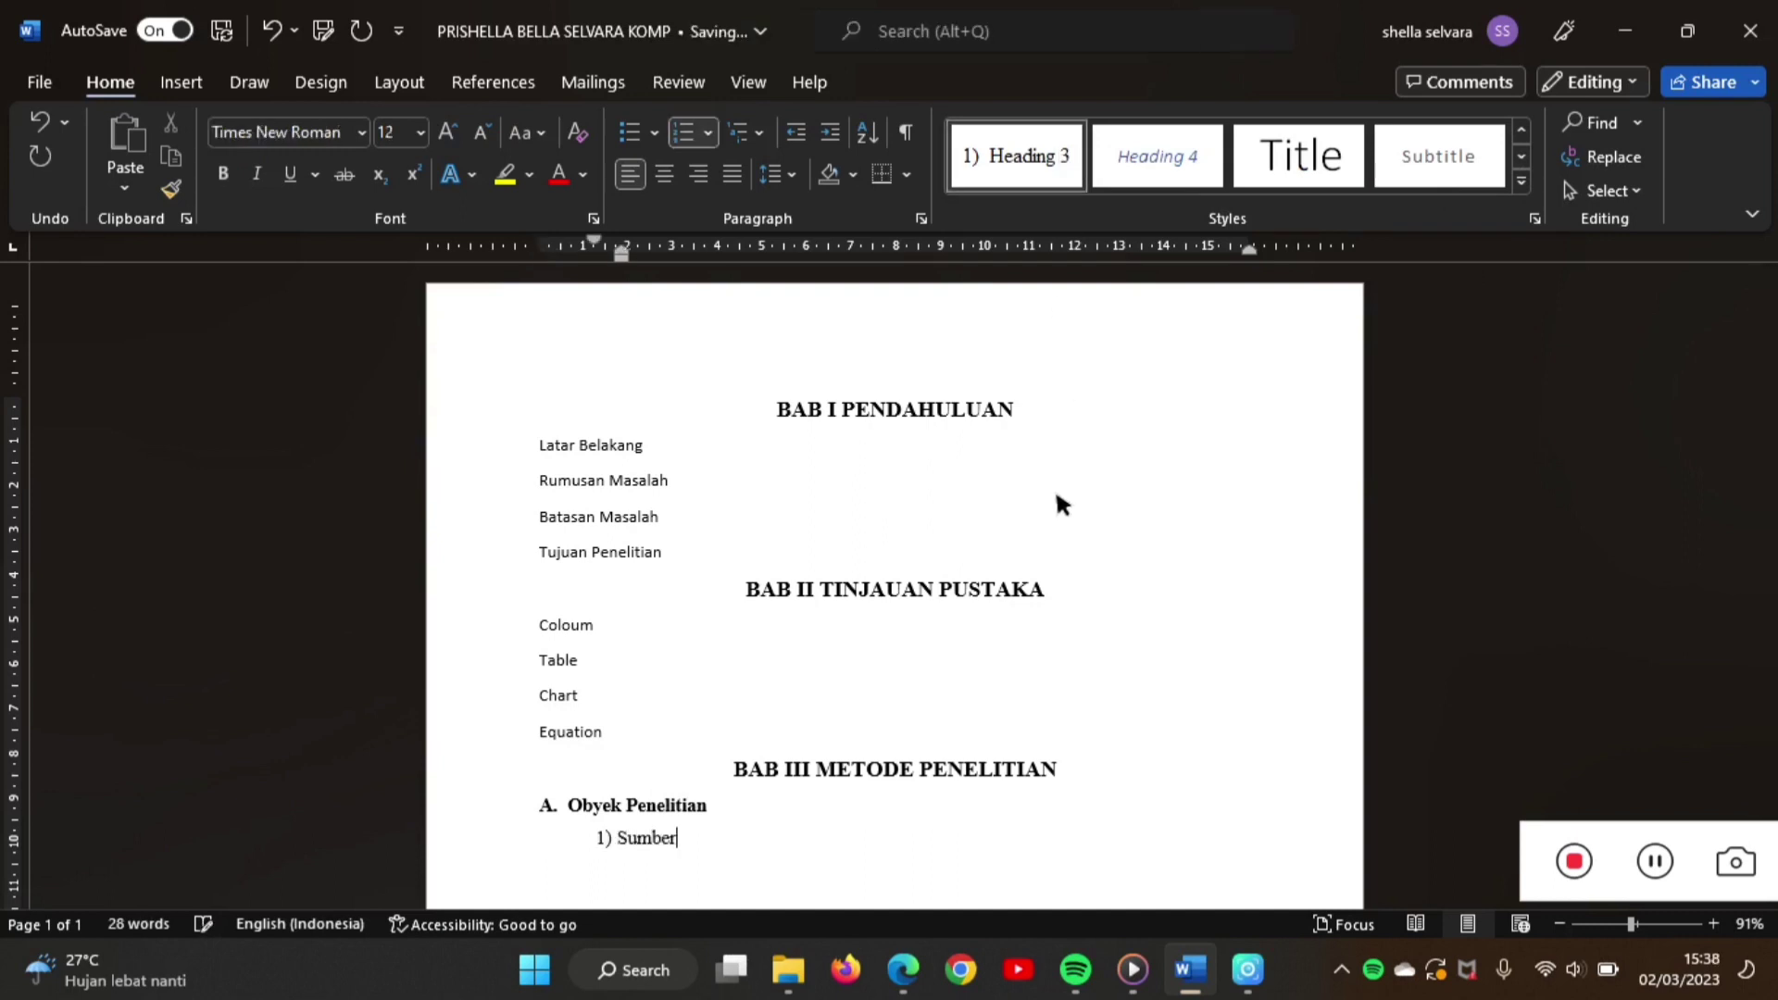
{"action": "key", "text": "Caps_Lock"}
{"action": "key", "text": "Caps_Lock"}
{"action": "type", "text": "Data Dan Jenis Data"}
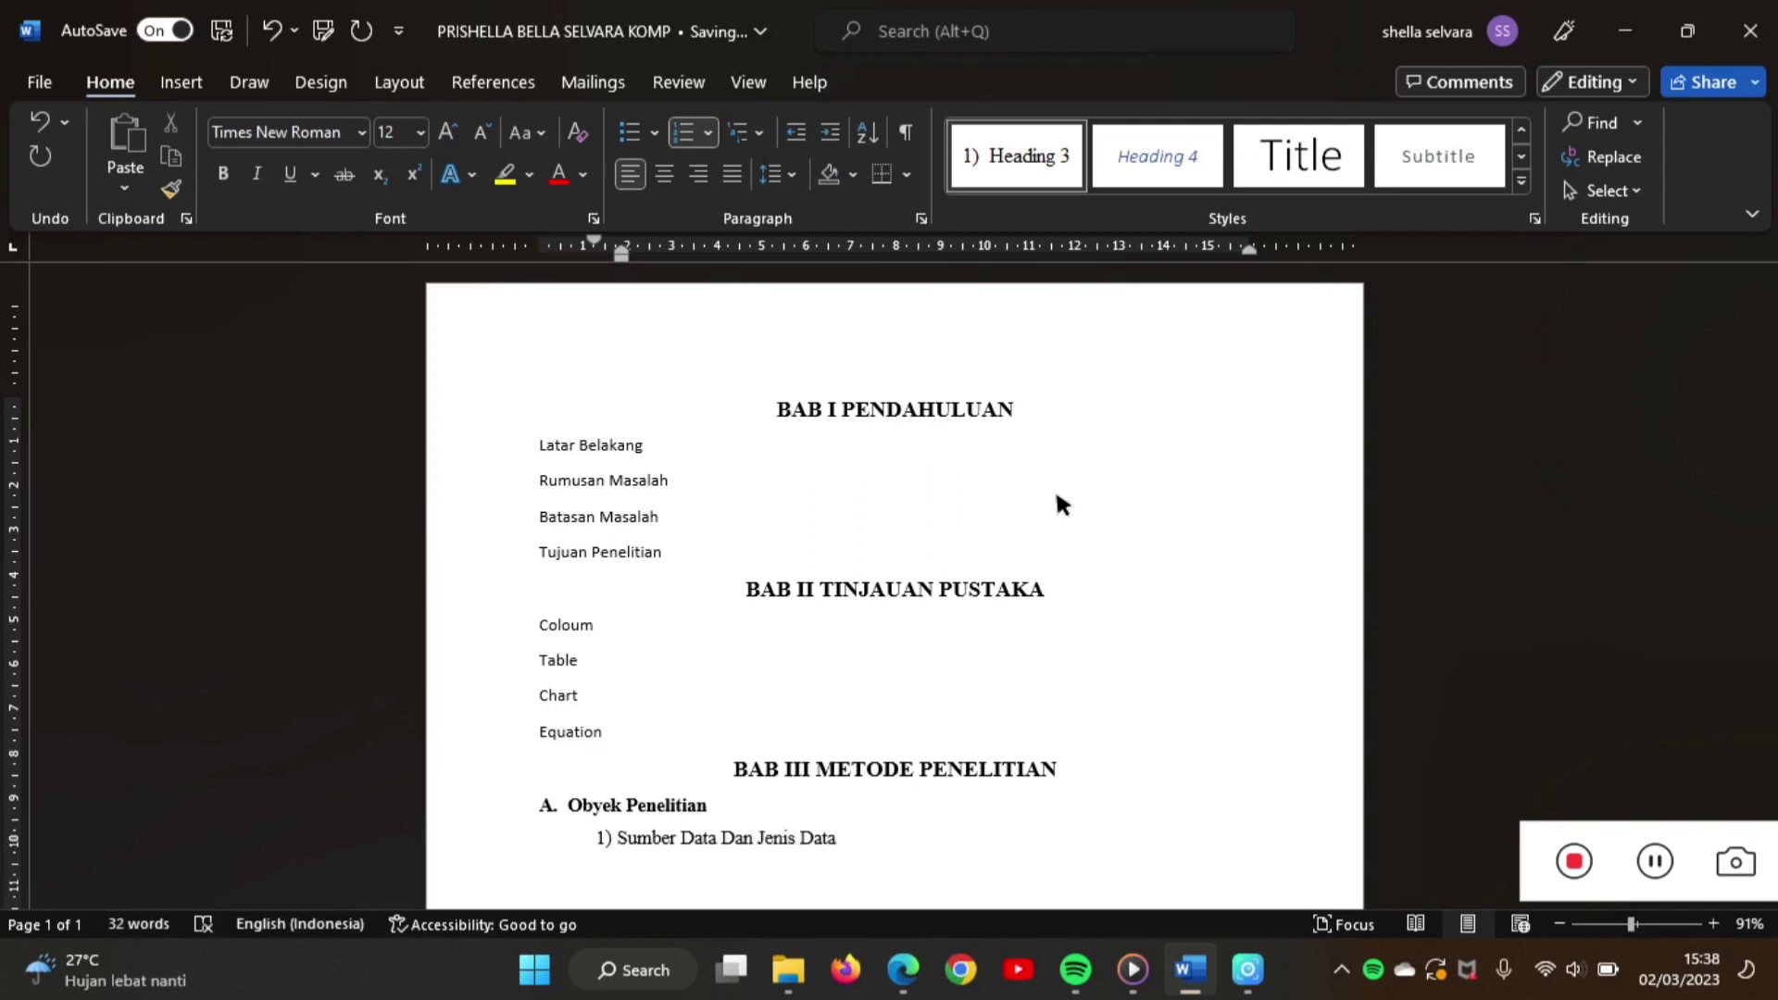
{"action": "key", "text": "Return"}
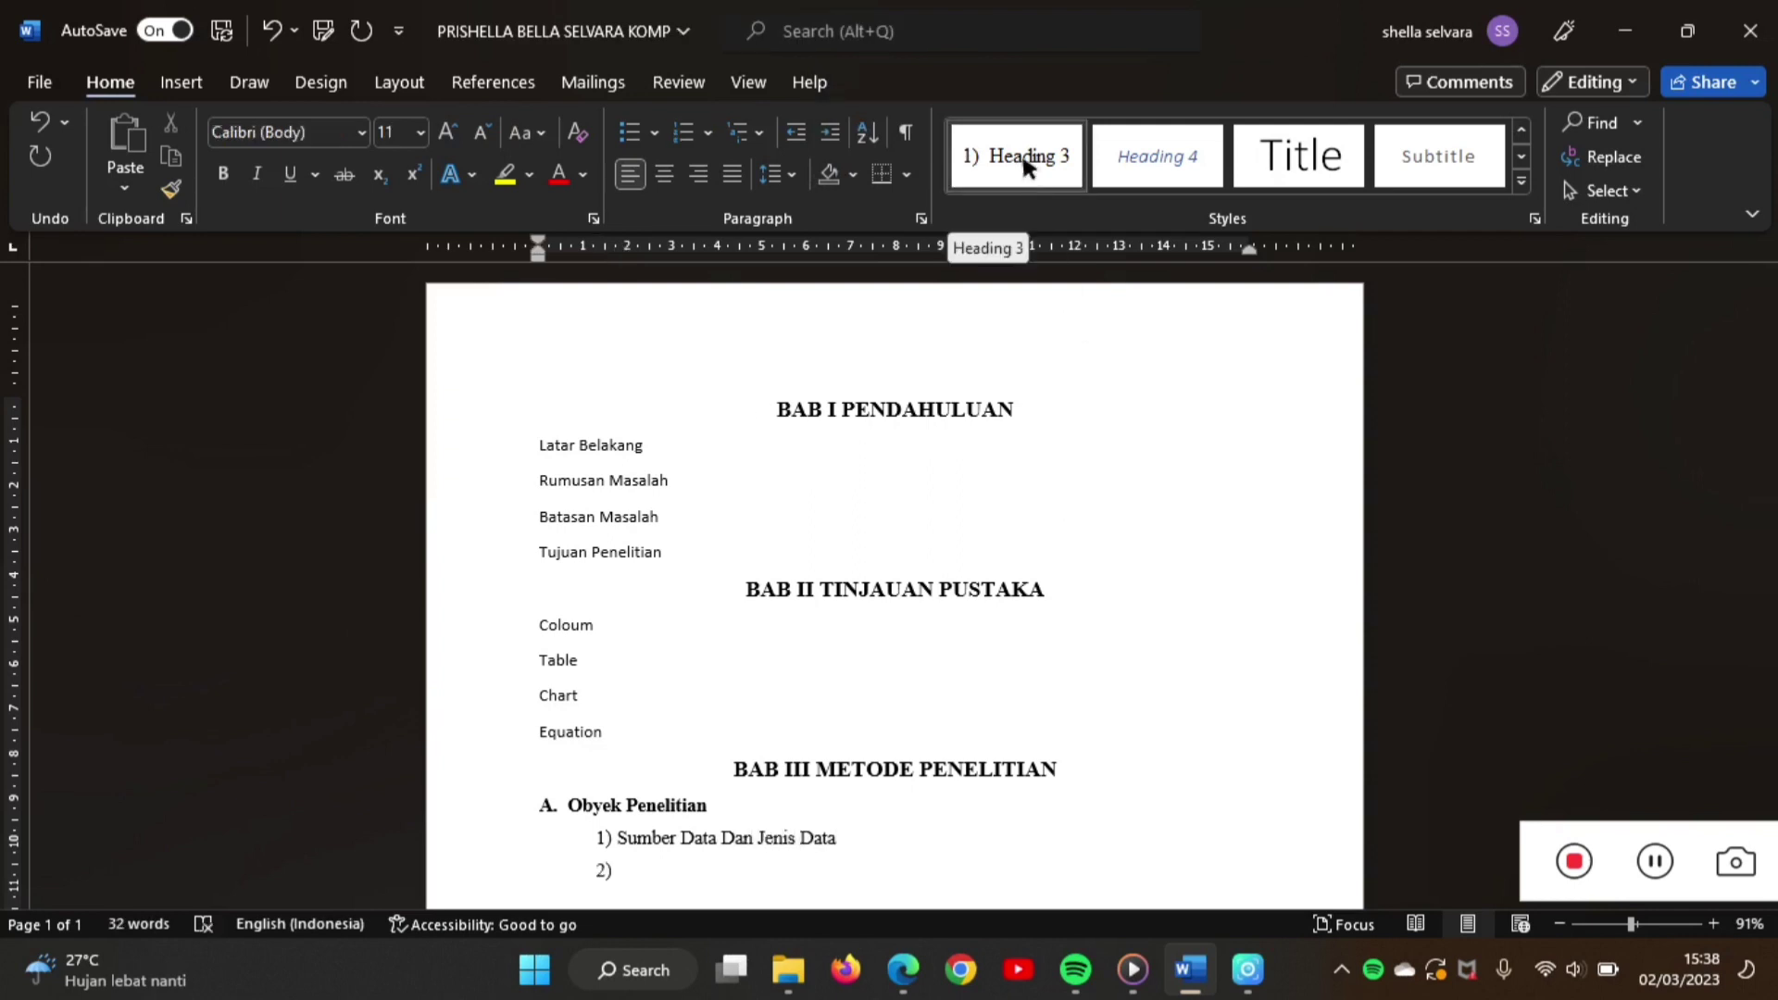
- Add a second Heading 3 item reading Teknik Pengumpulan Data and start a new paragraph
{"action": "left_click", "coordinate": [1021, 152]}
{"action": "type", "text": "Te"}
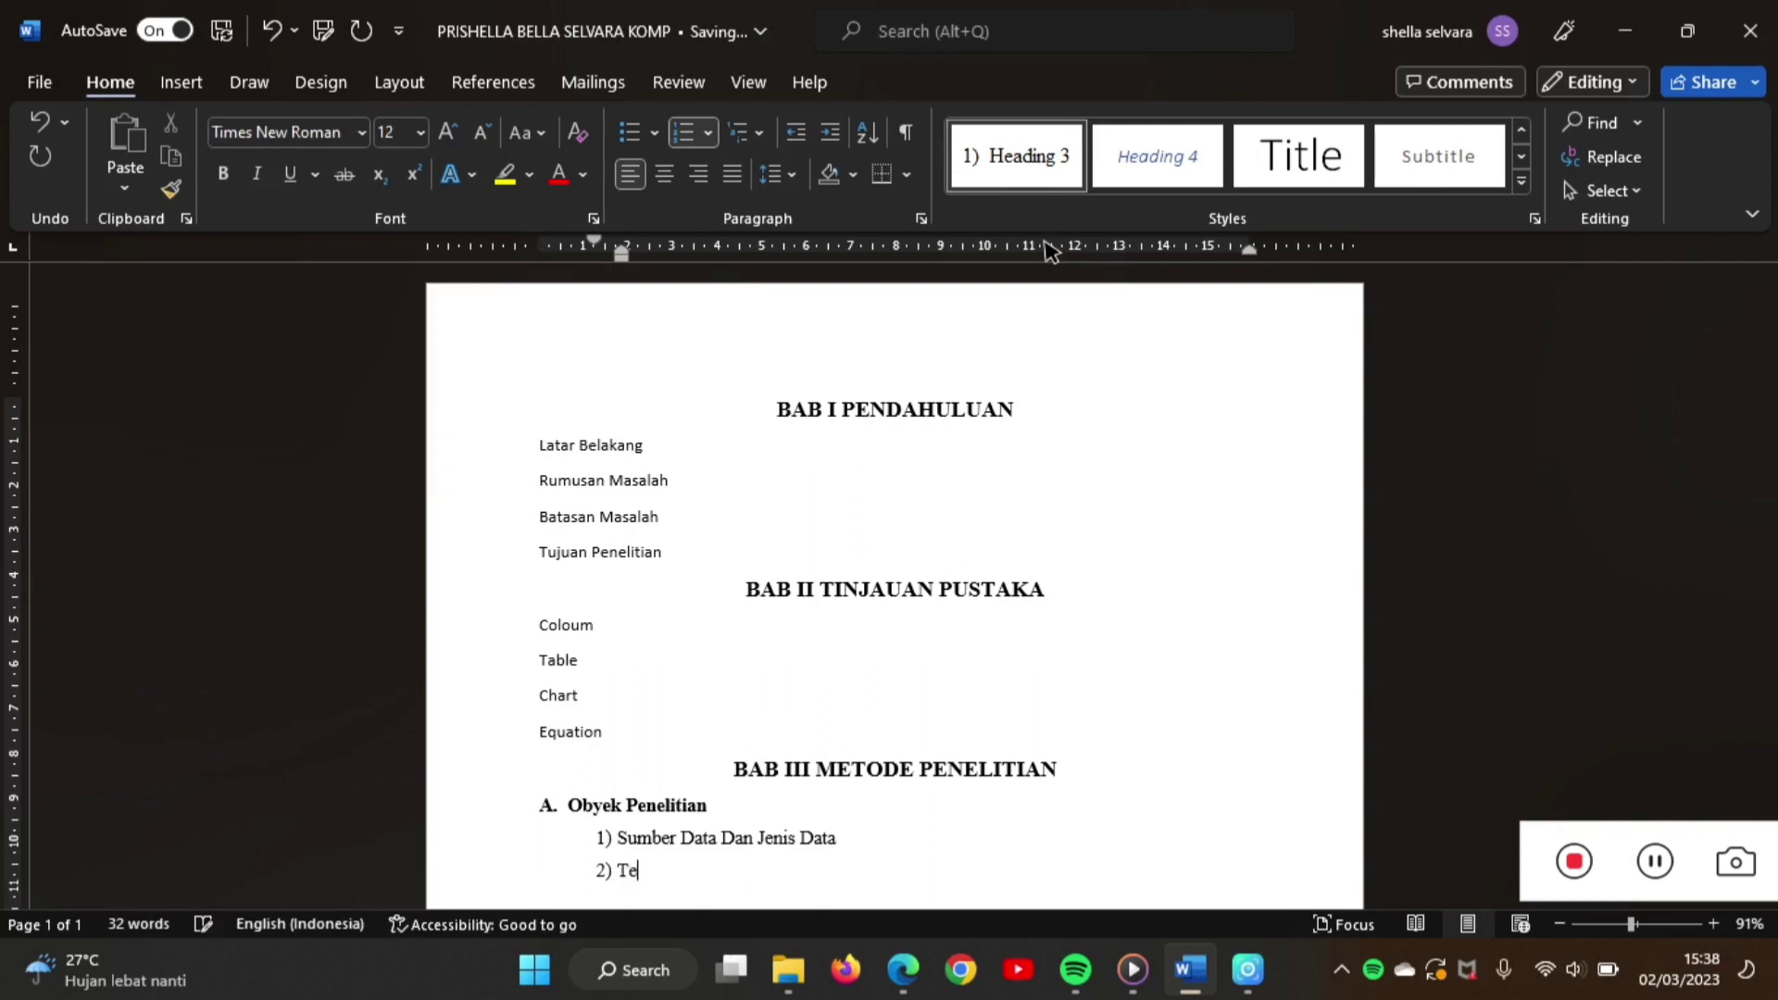
{"action": "type", "text": "knik Pengumpulan Data"}
{"action": "key", "text": "Return"}
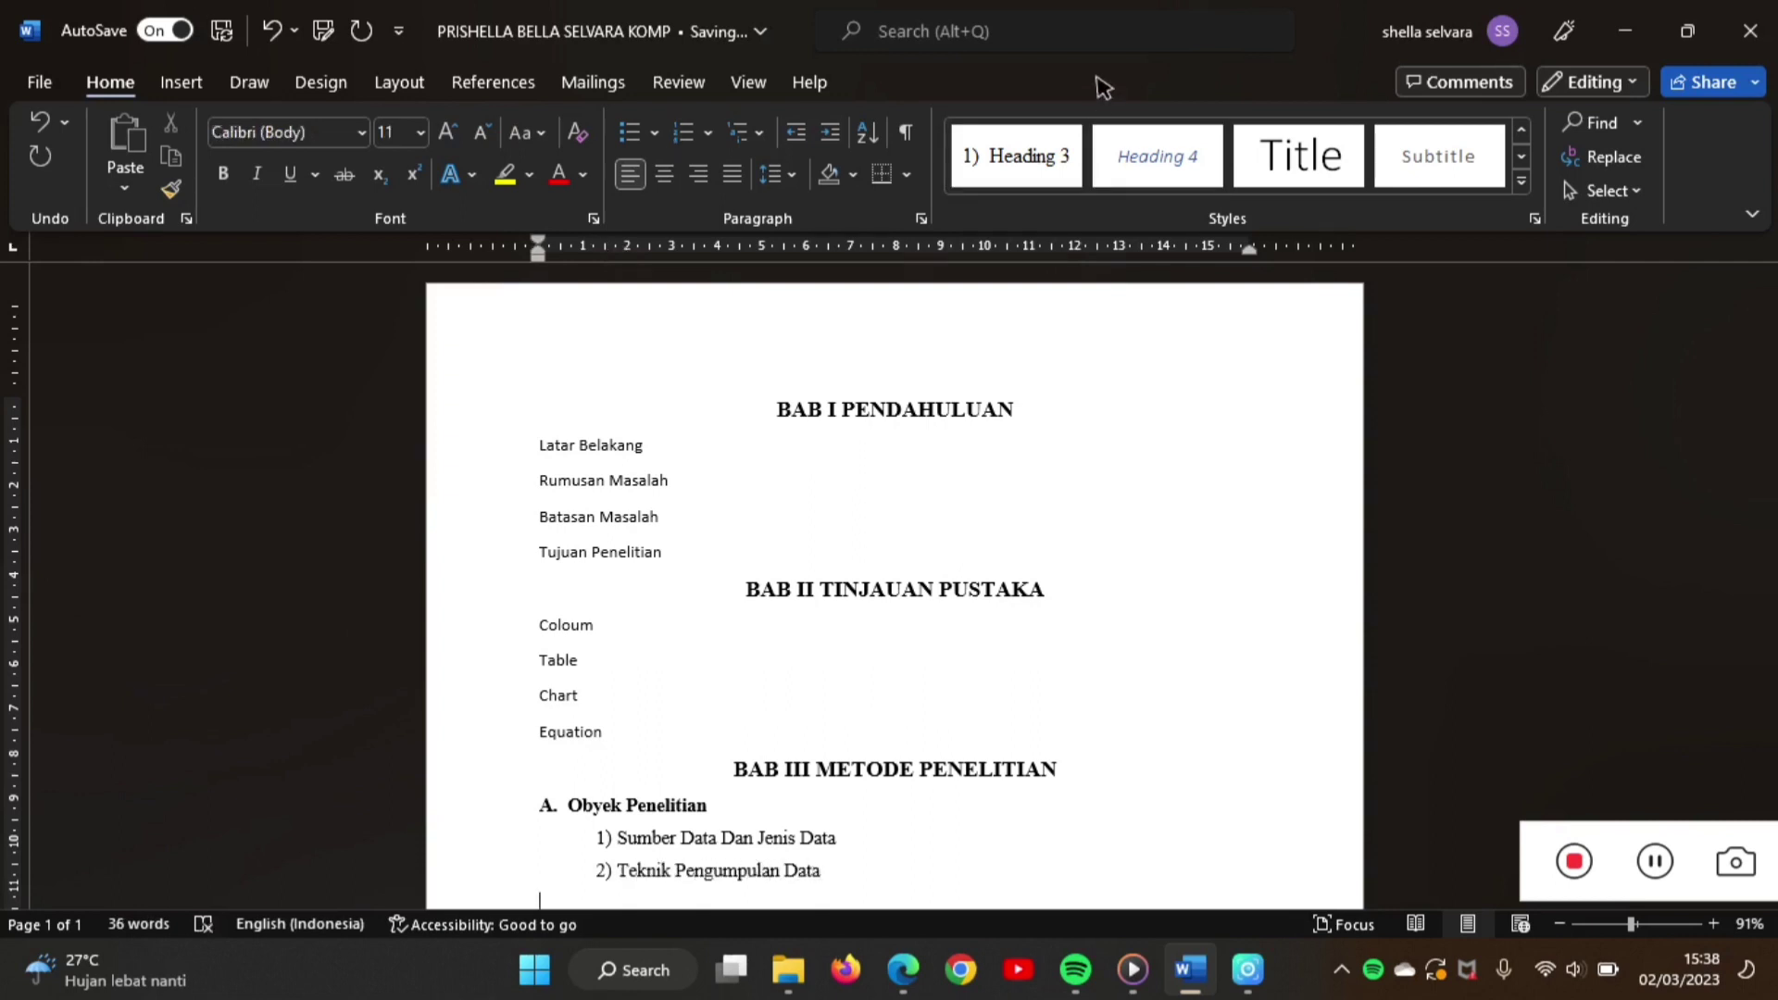
- Add two more Heading 3 items below Teknik Pengumpulan Data, reading Teknik Analisis and Jadwal kegiatan
{"action": "left_click", "coordinate": [1050, 152]}
{"action": "scroll", "coordinate": [982, 532], "scroll_direction": "down", "scroll_amount": 1}
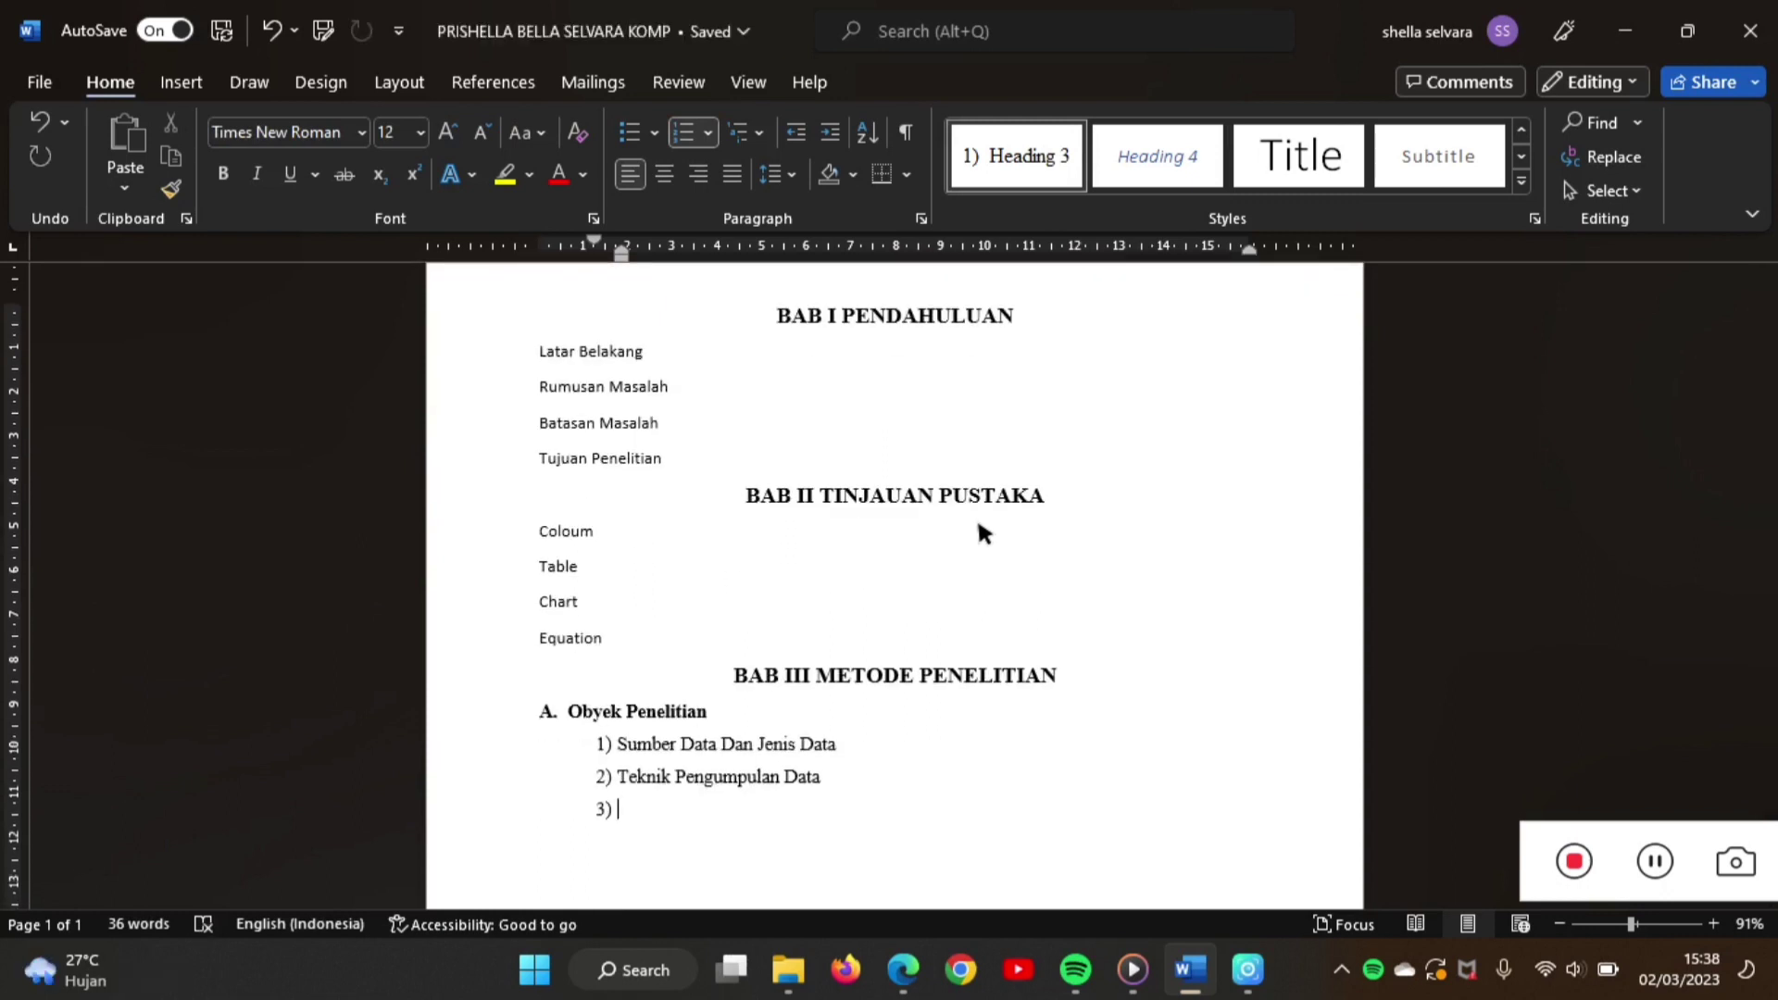
{"action": "type", "text": "tek"}
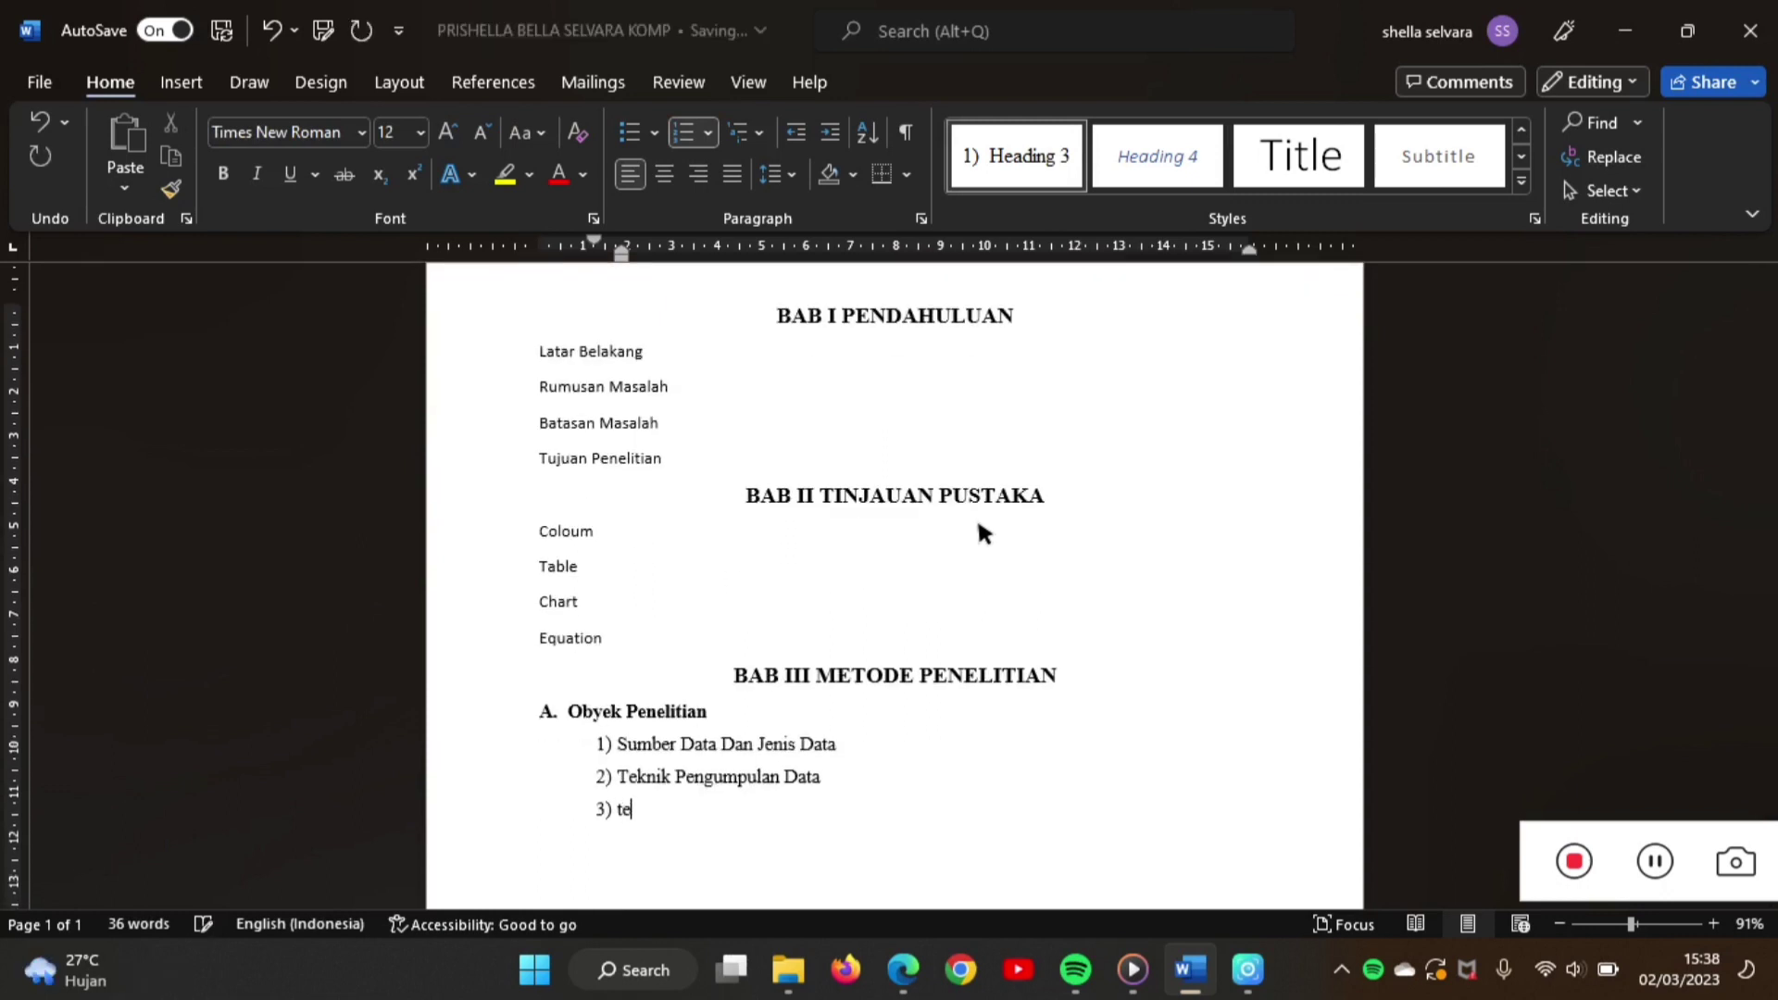
{"action": "key", "text": "BackSpace"}
{"action": "key", "text": "BackSpace"}
{"action": "key", "text": "BackSpace"}
{"action": "type", "text": "T"}
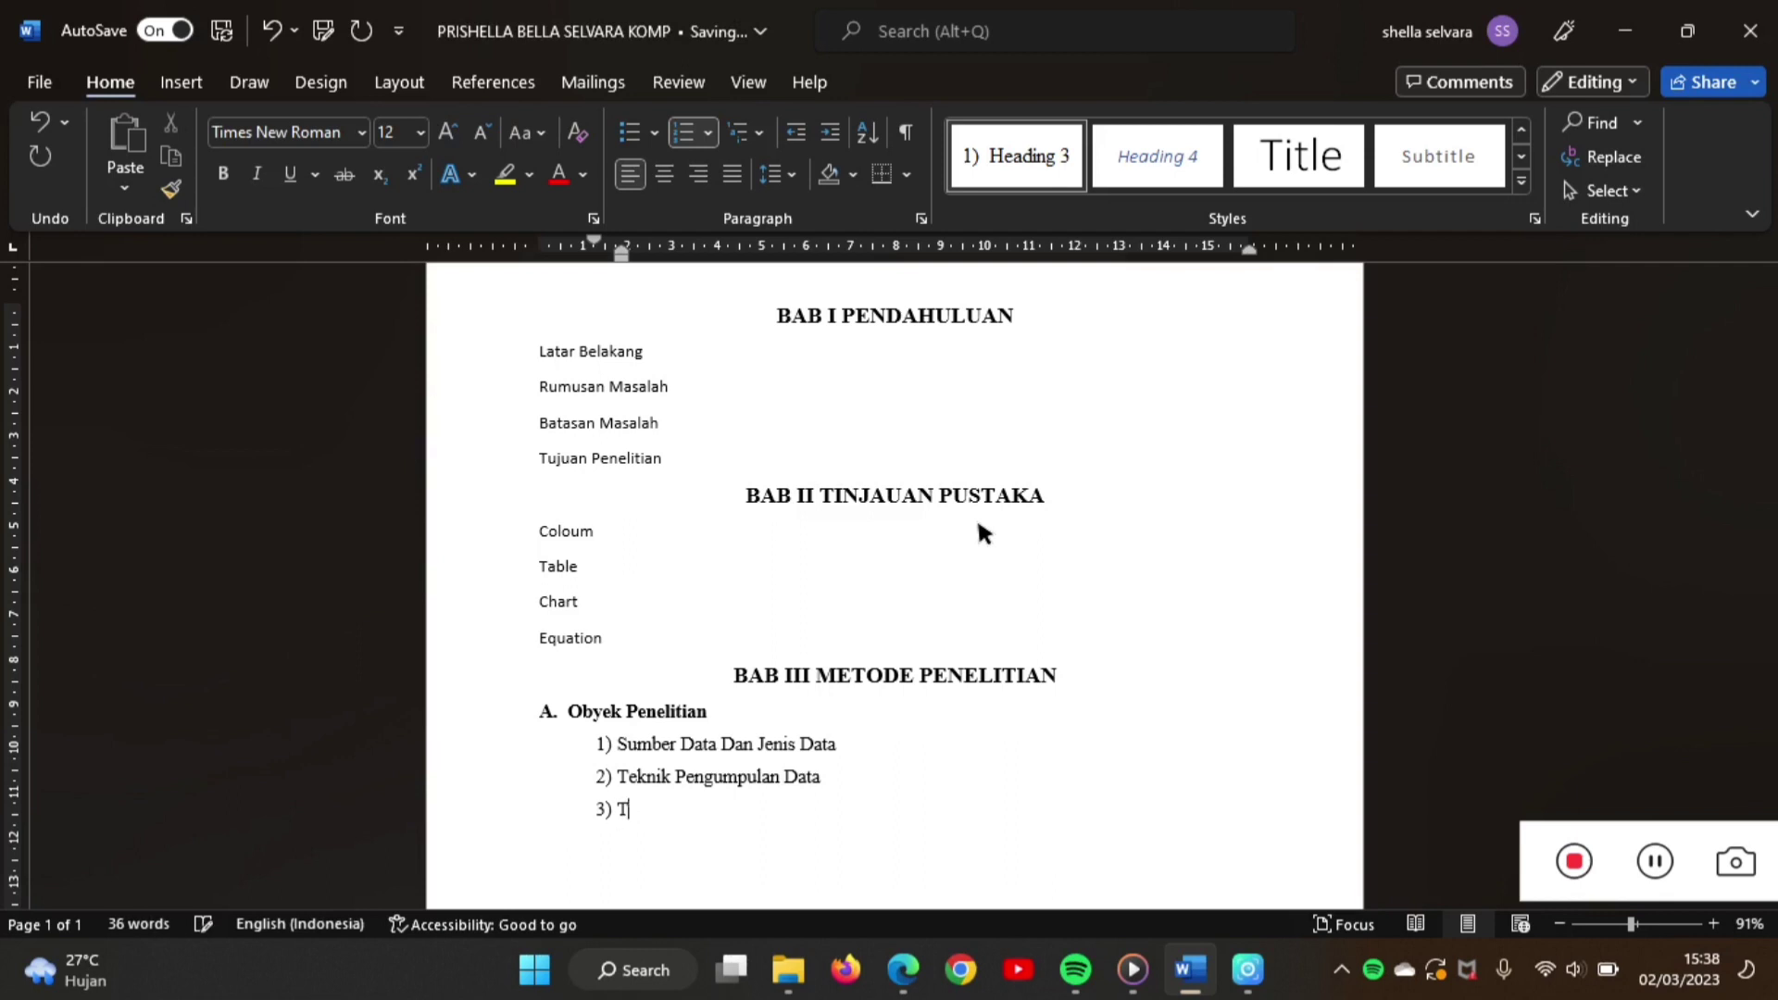
{"action": "type", "text": "eknik Analisis"}
{"action": "key", "text": "Return"}
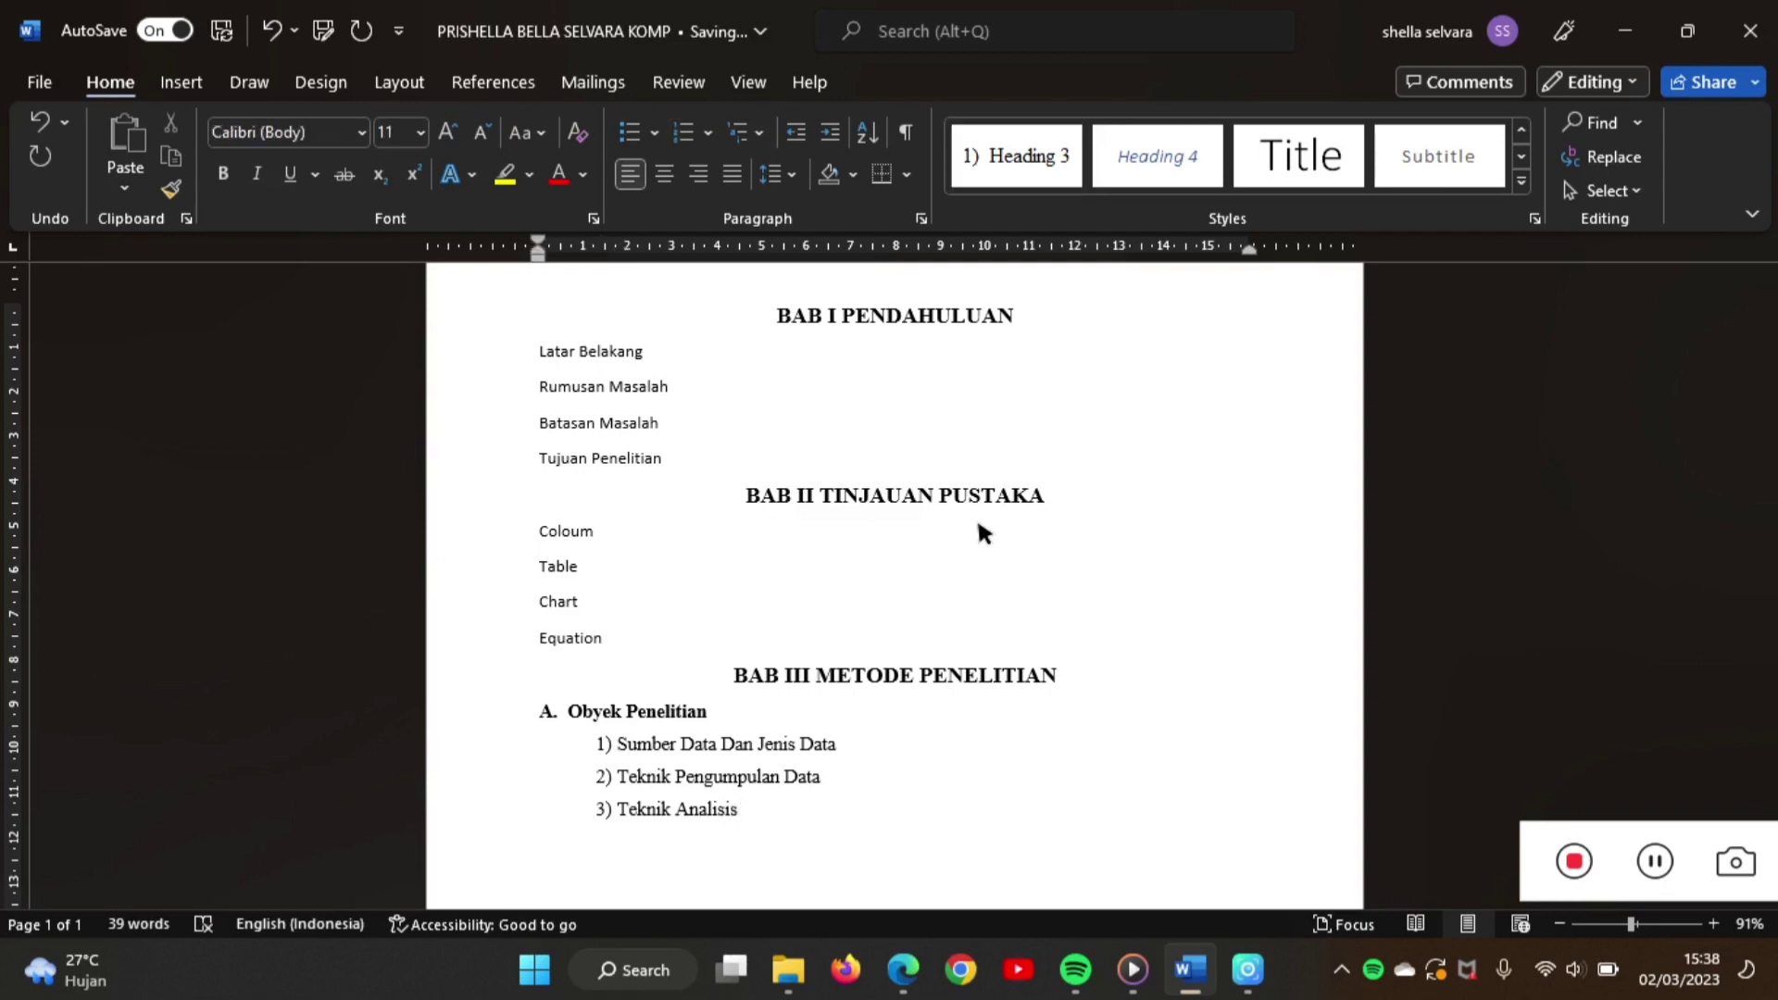
{"action": "type", "text": "4) Jadwal kegiatan"}
- Apply the Heading 2 style to the four lines from Latar Belakang to Tujuan Penelitian under BAB I
{"action": "left_click_drag", "start_coordinate": [541, 352], "coordinate": [653, 442]}
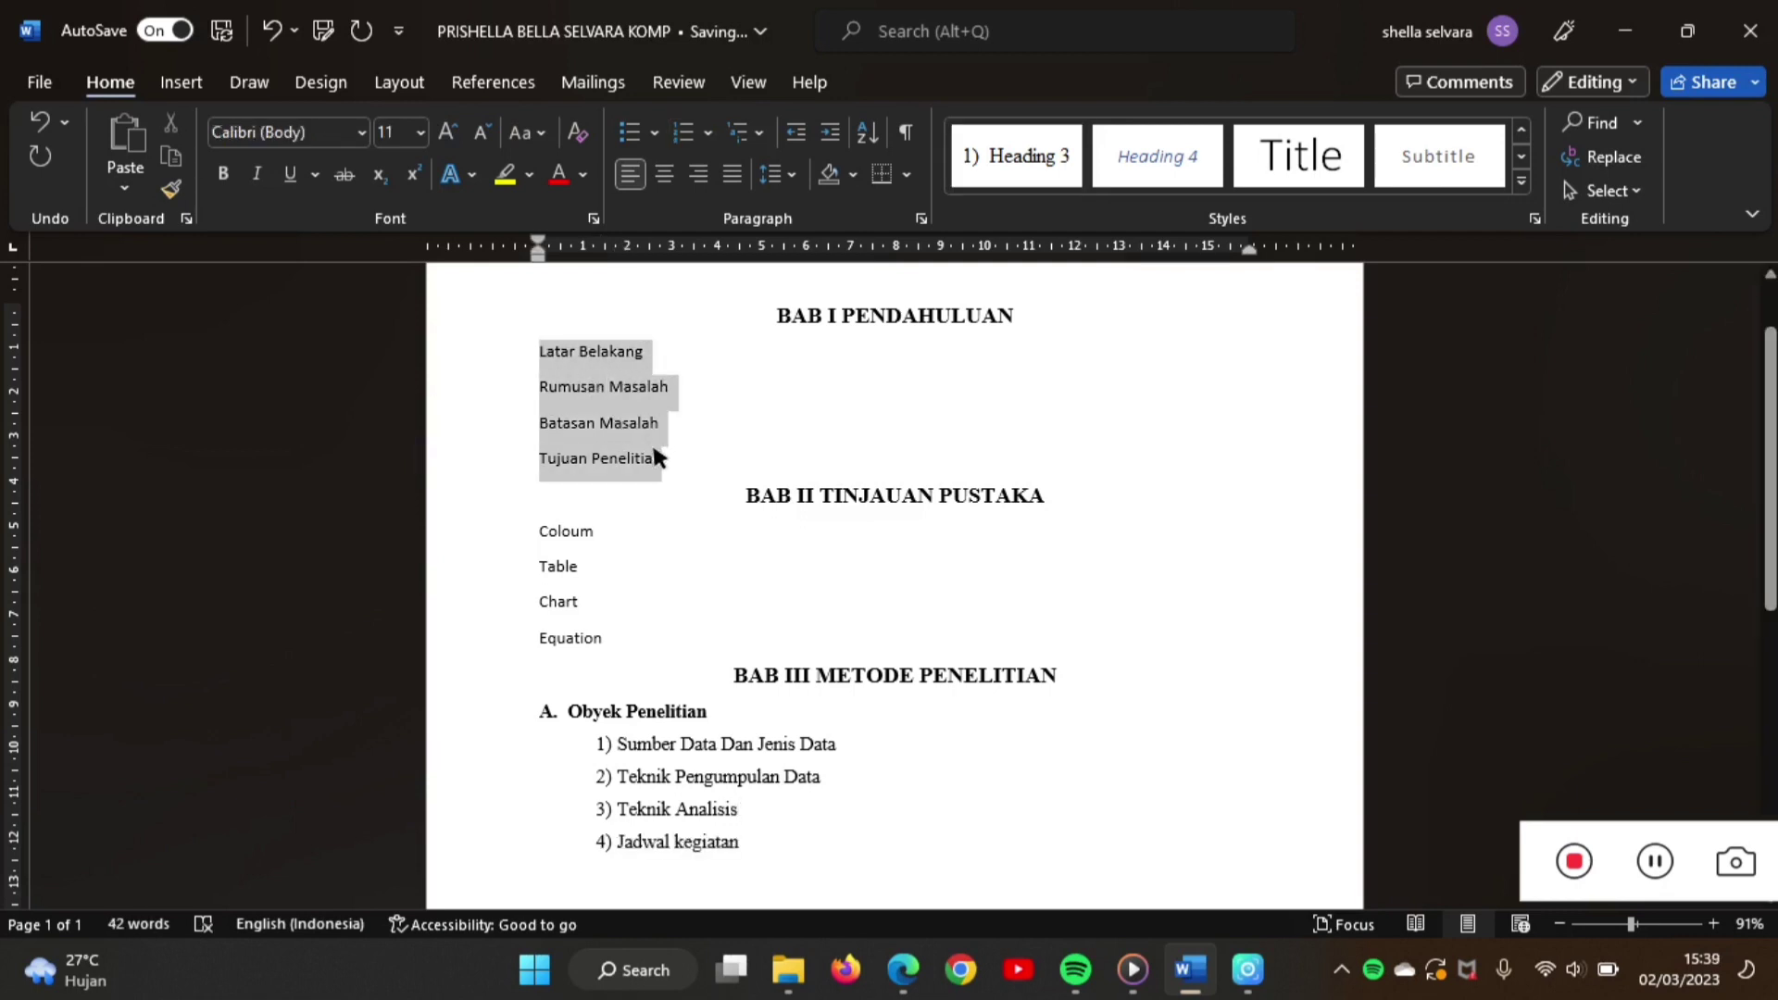
{"action": "left_click", "coordinate": [1521, 131]}
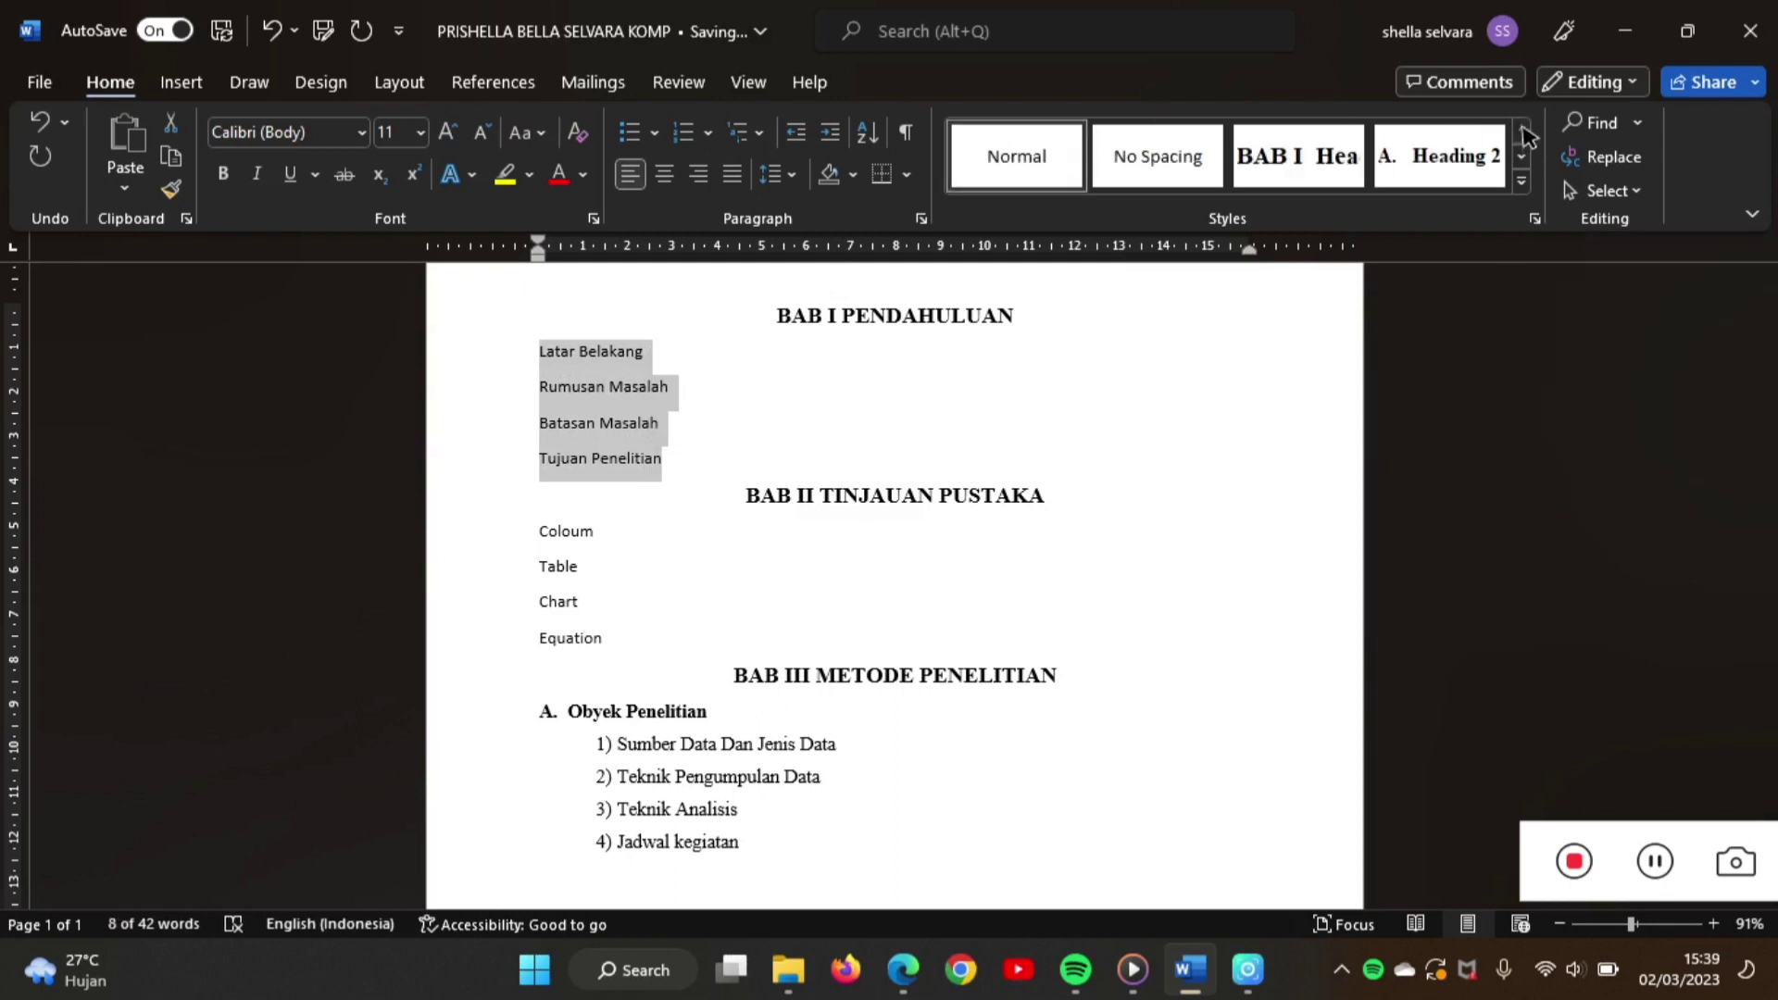
{"action": "left_click", "coordinate": [1471, 162]}
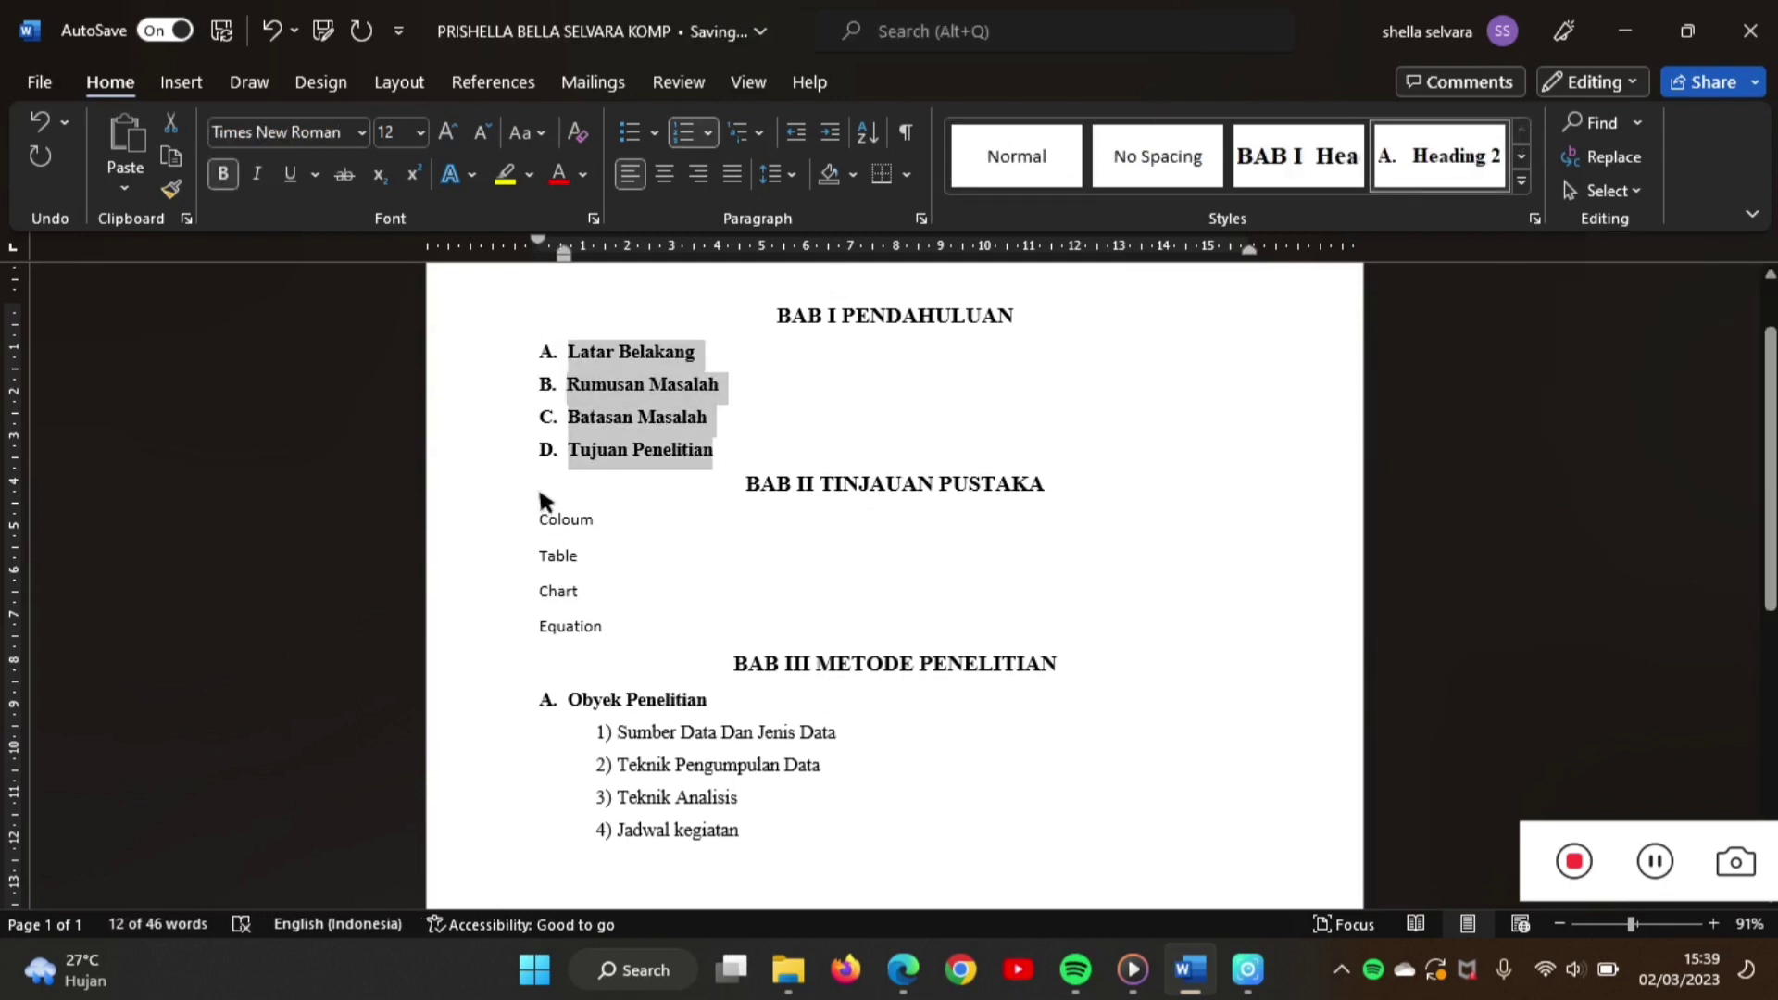
- Apply the Heading 2 style to the Coloum, Table, Chart and Equation lines under BAB II
{"action": "left_click_drag", "start_coordinate": [535, 520], "coordinate": [624, 631]}
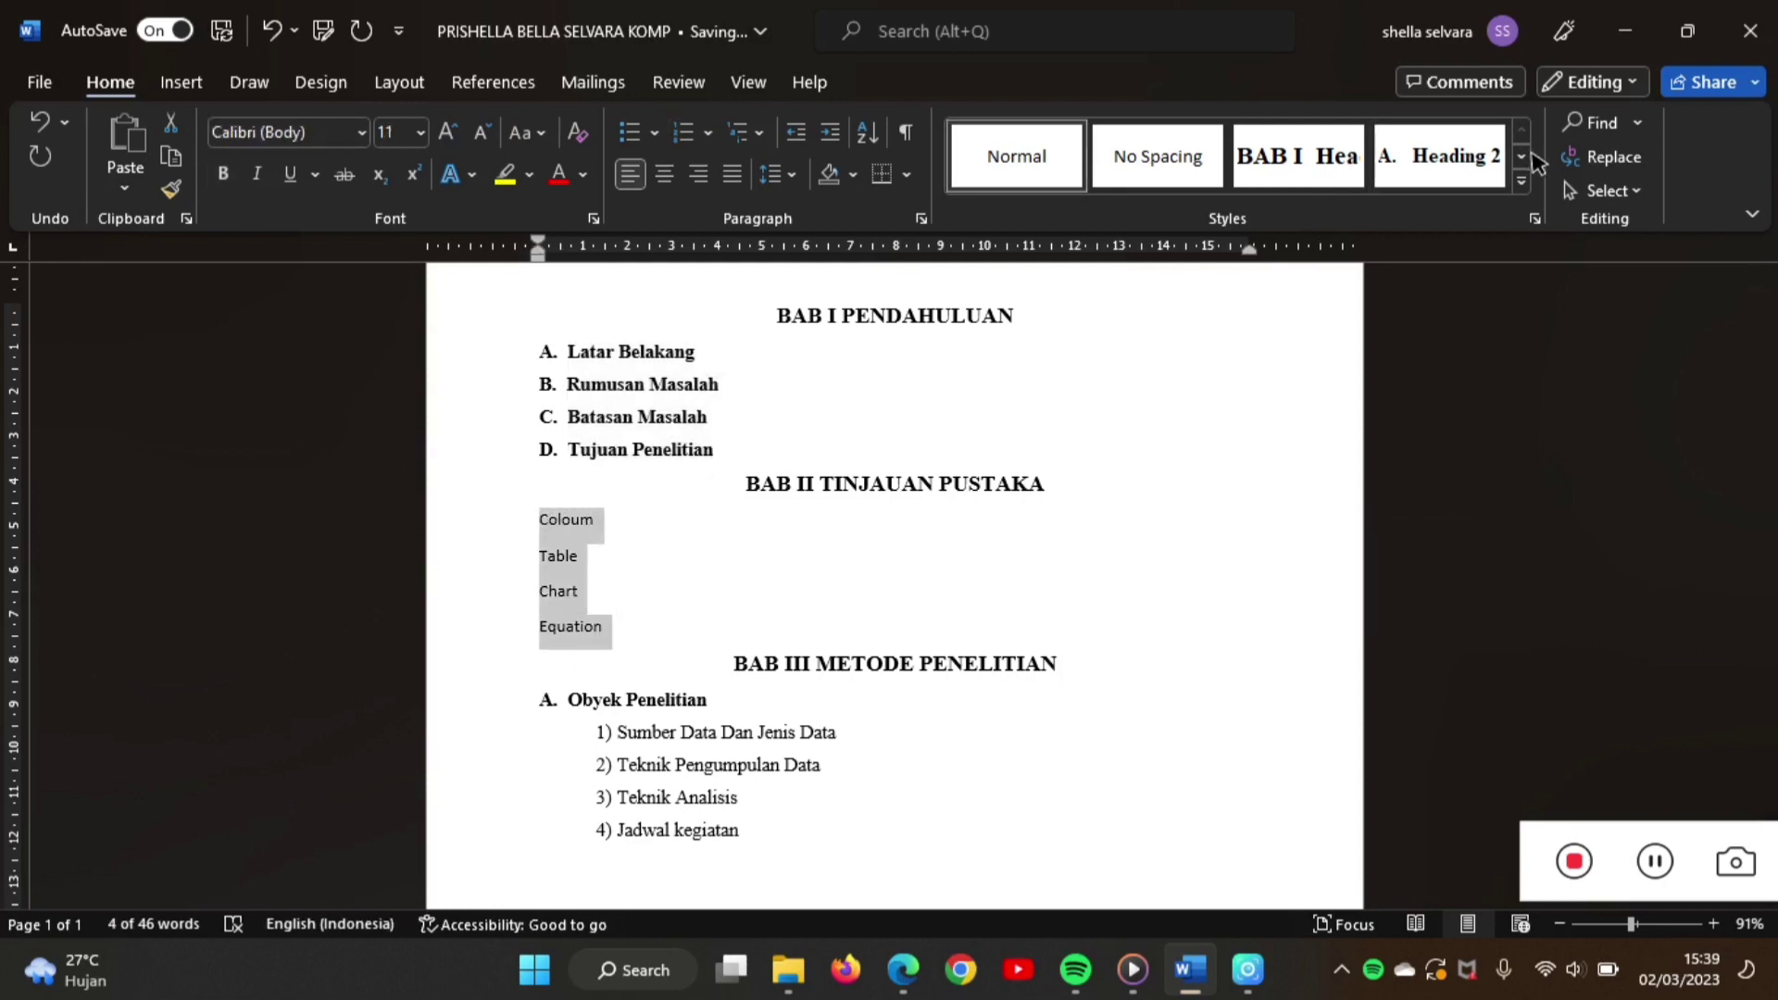
{"action": "left_click", "coordinate": [1466, 174]}
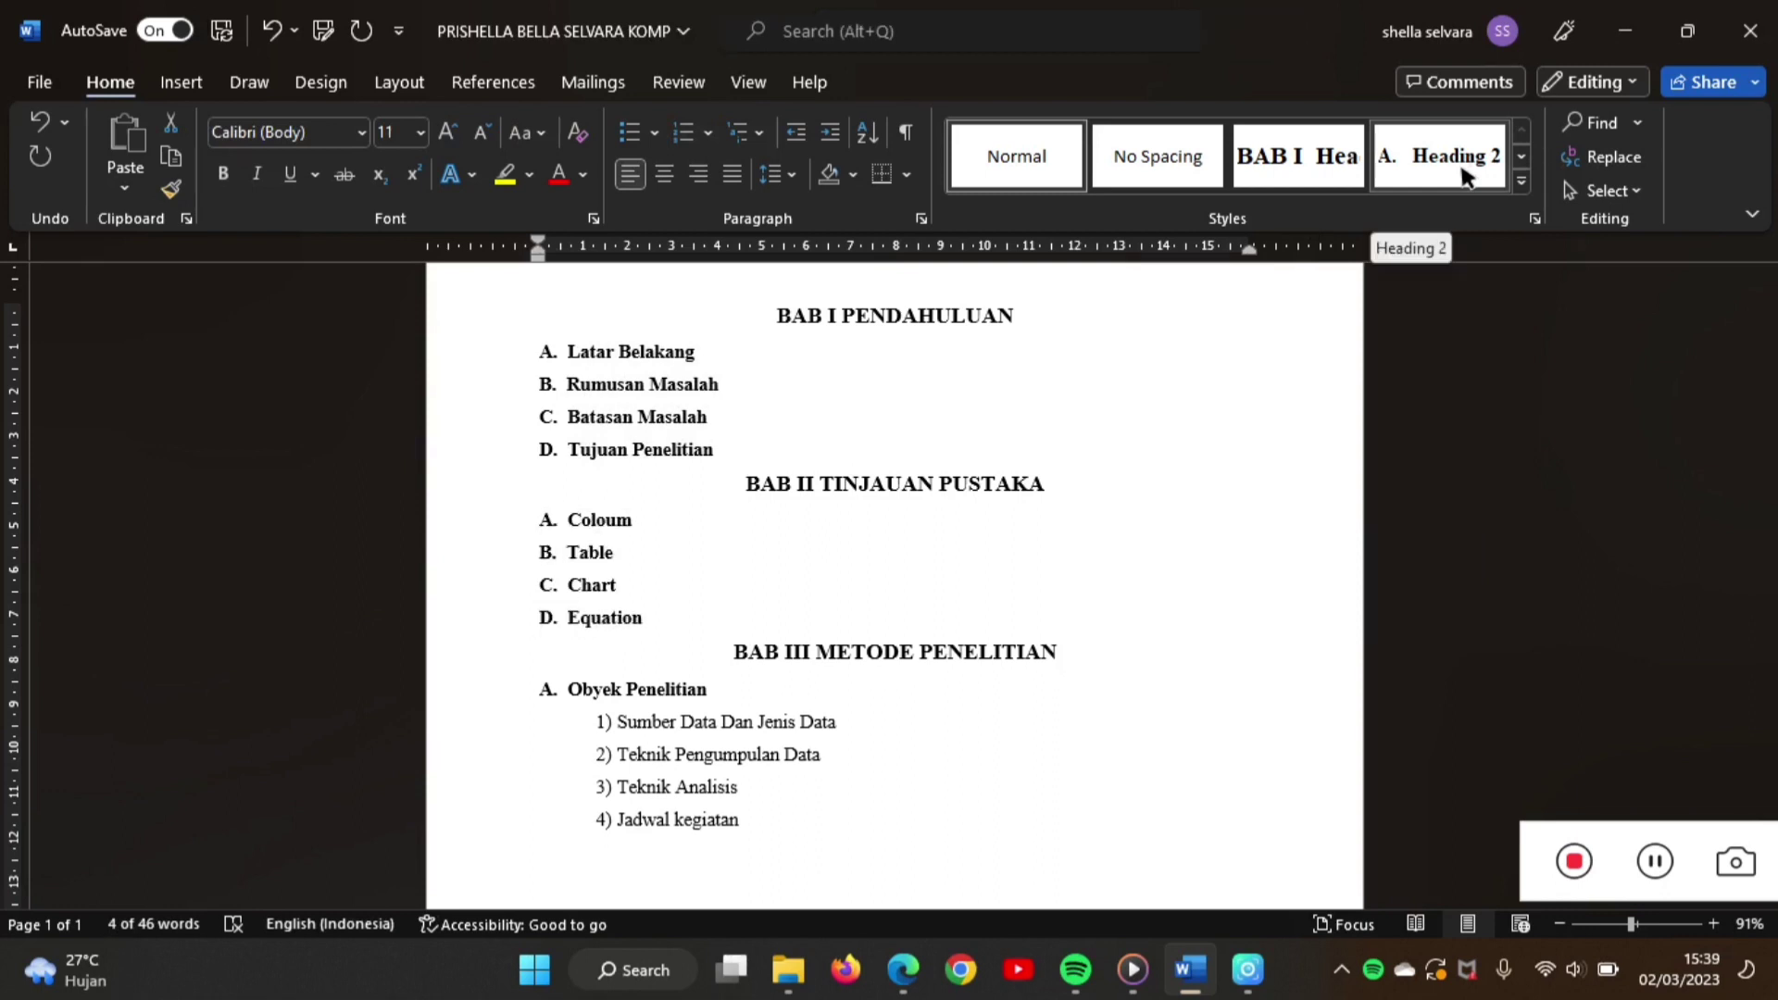
{"action": "left_click", "coordinate": [1465, 174]}
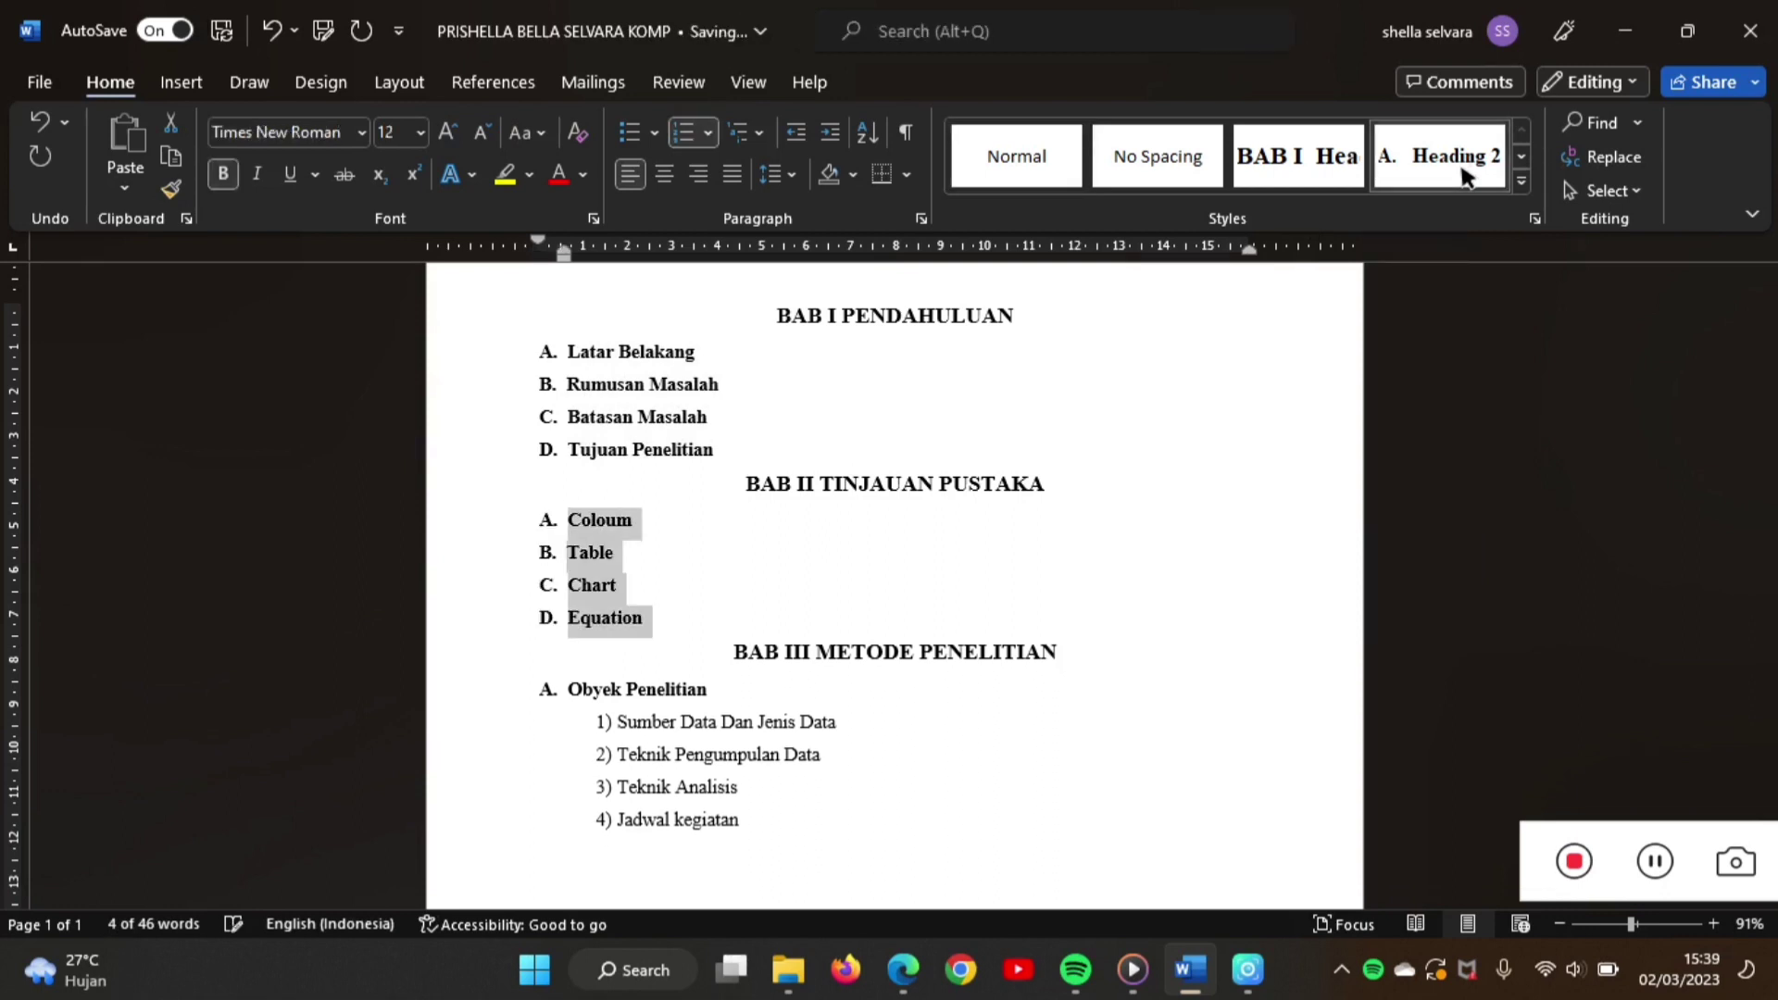
- Change the Teknik Analisis item under BAB III to the Heading 2 style
{"action": "left_click", "coordinate": [690, 772]}
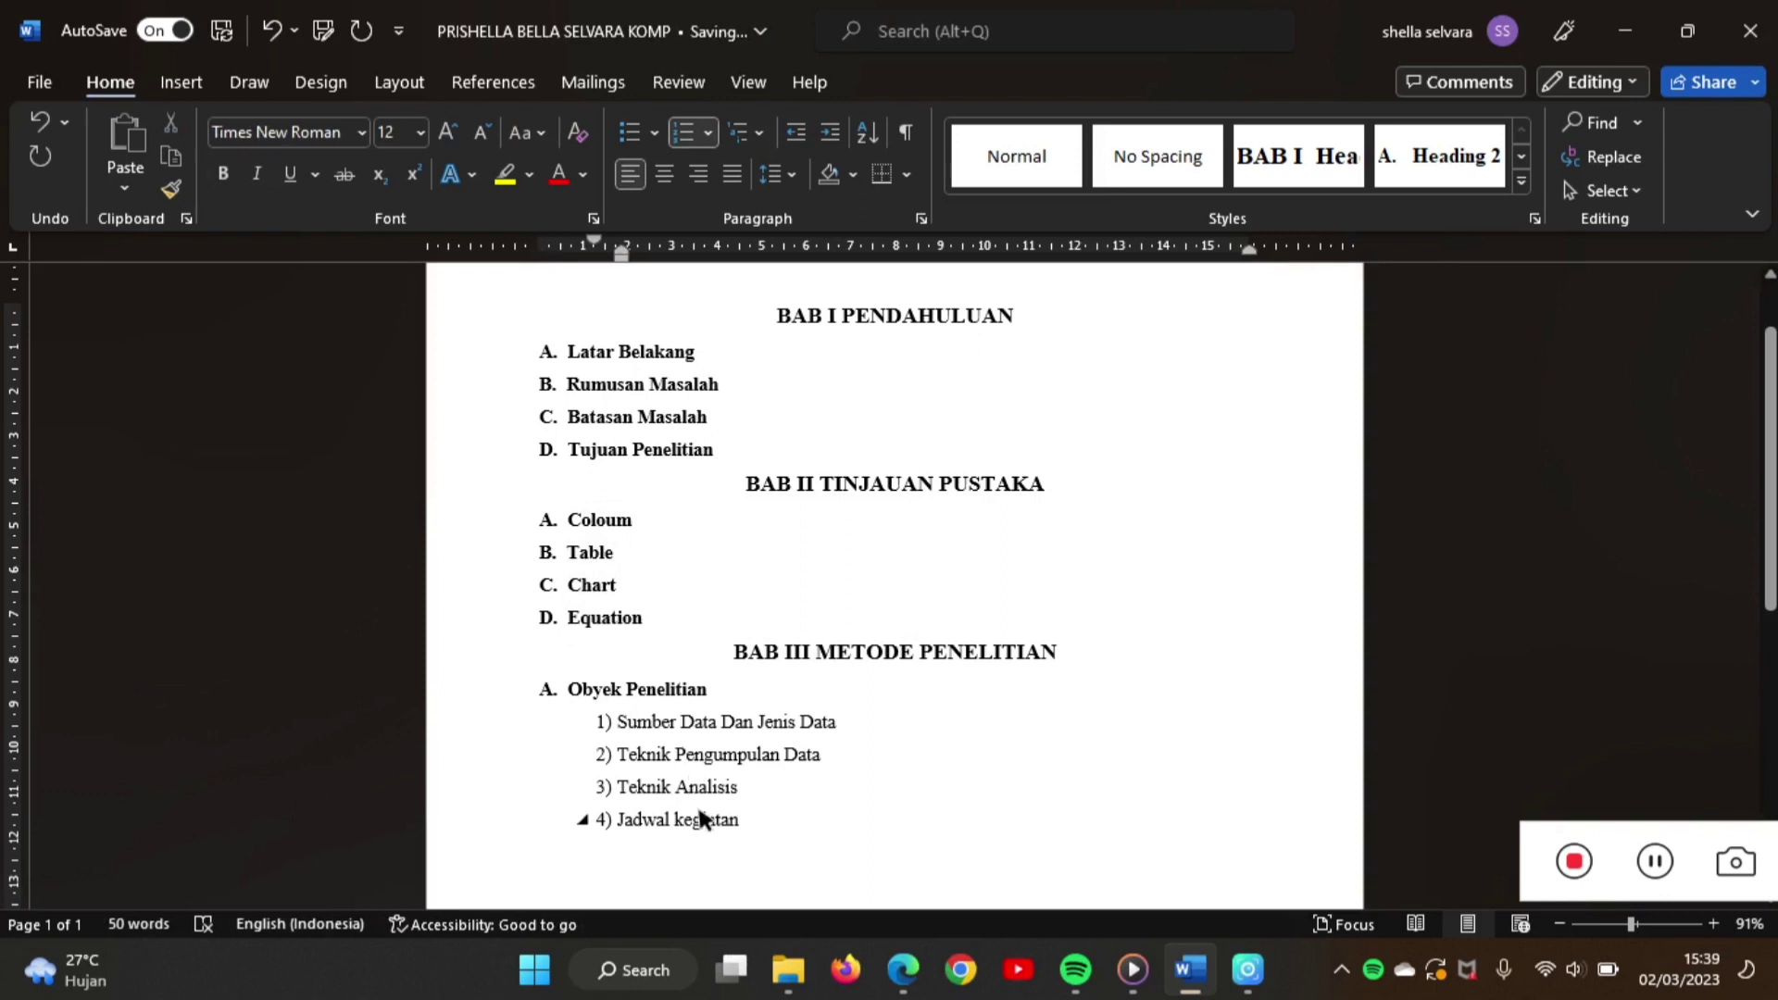
{"action": "scroll", "coordinate": [701, 818], "scroll_direction": "down", "scroll_amount": 1}
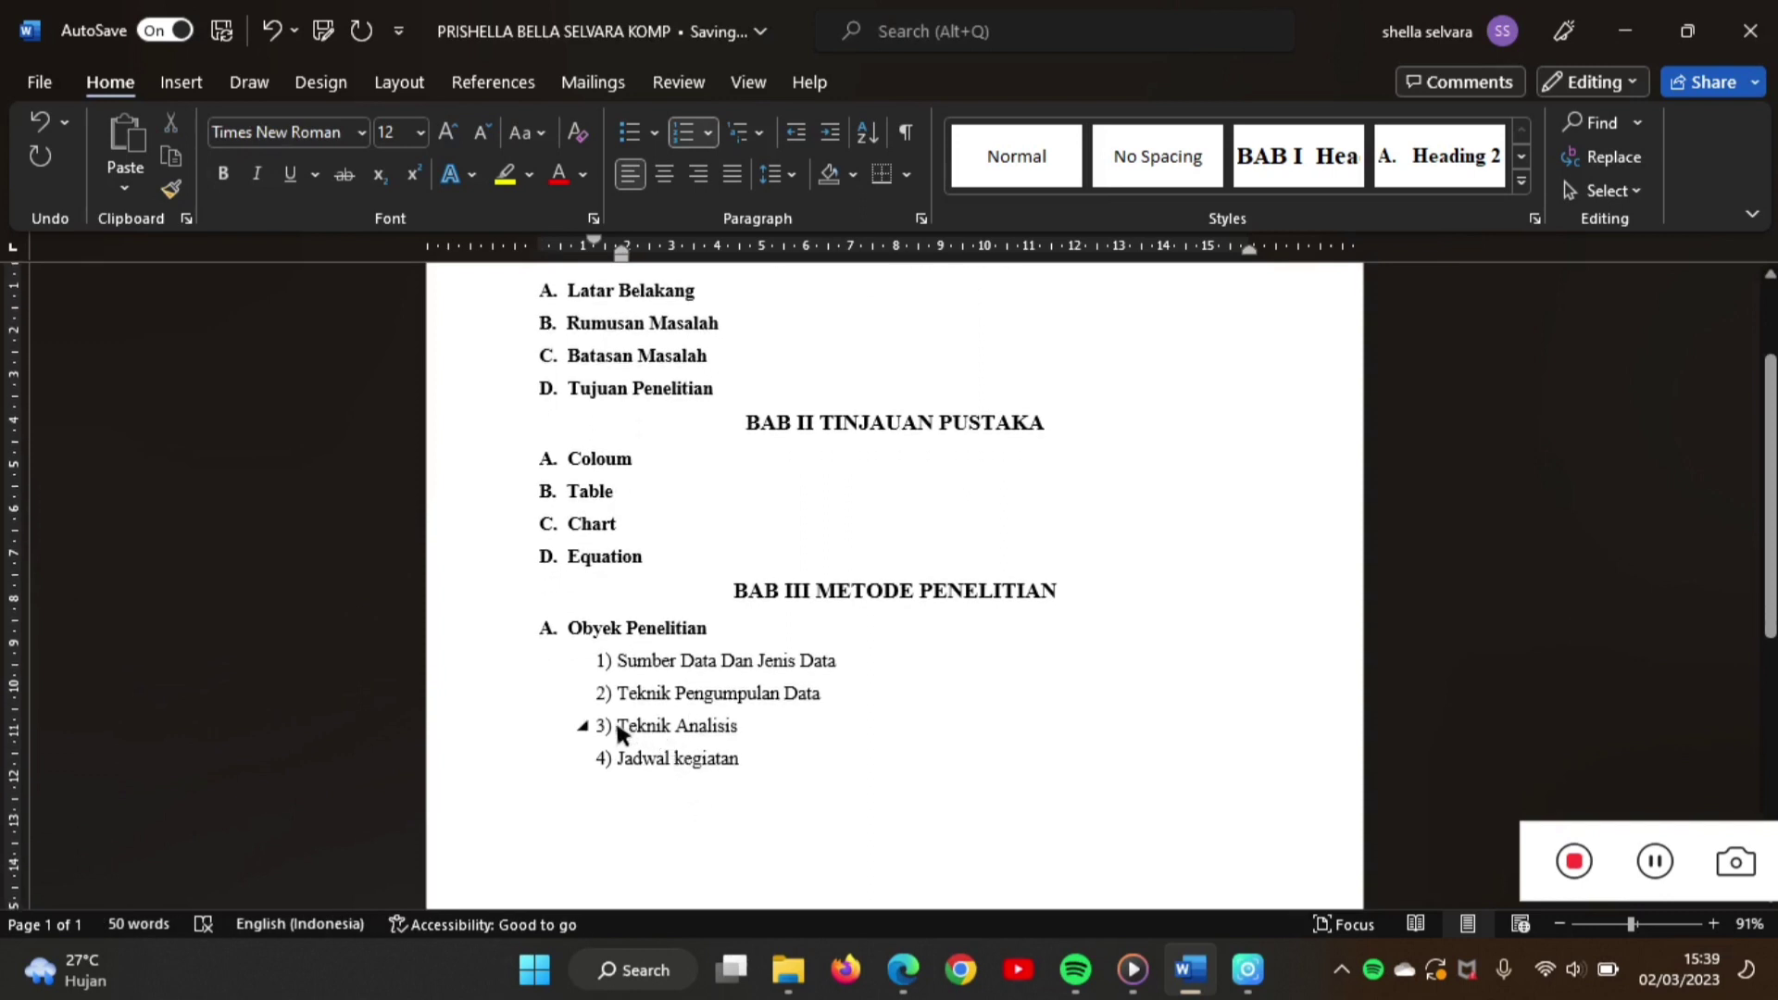
{"action": "left_click", "coordinate": [486, 727]}
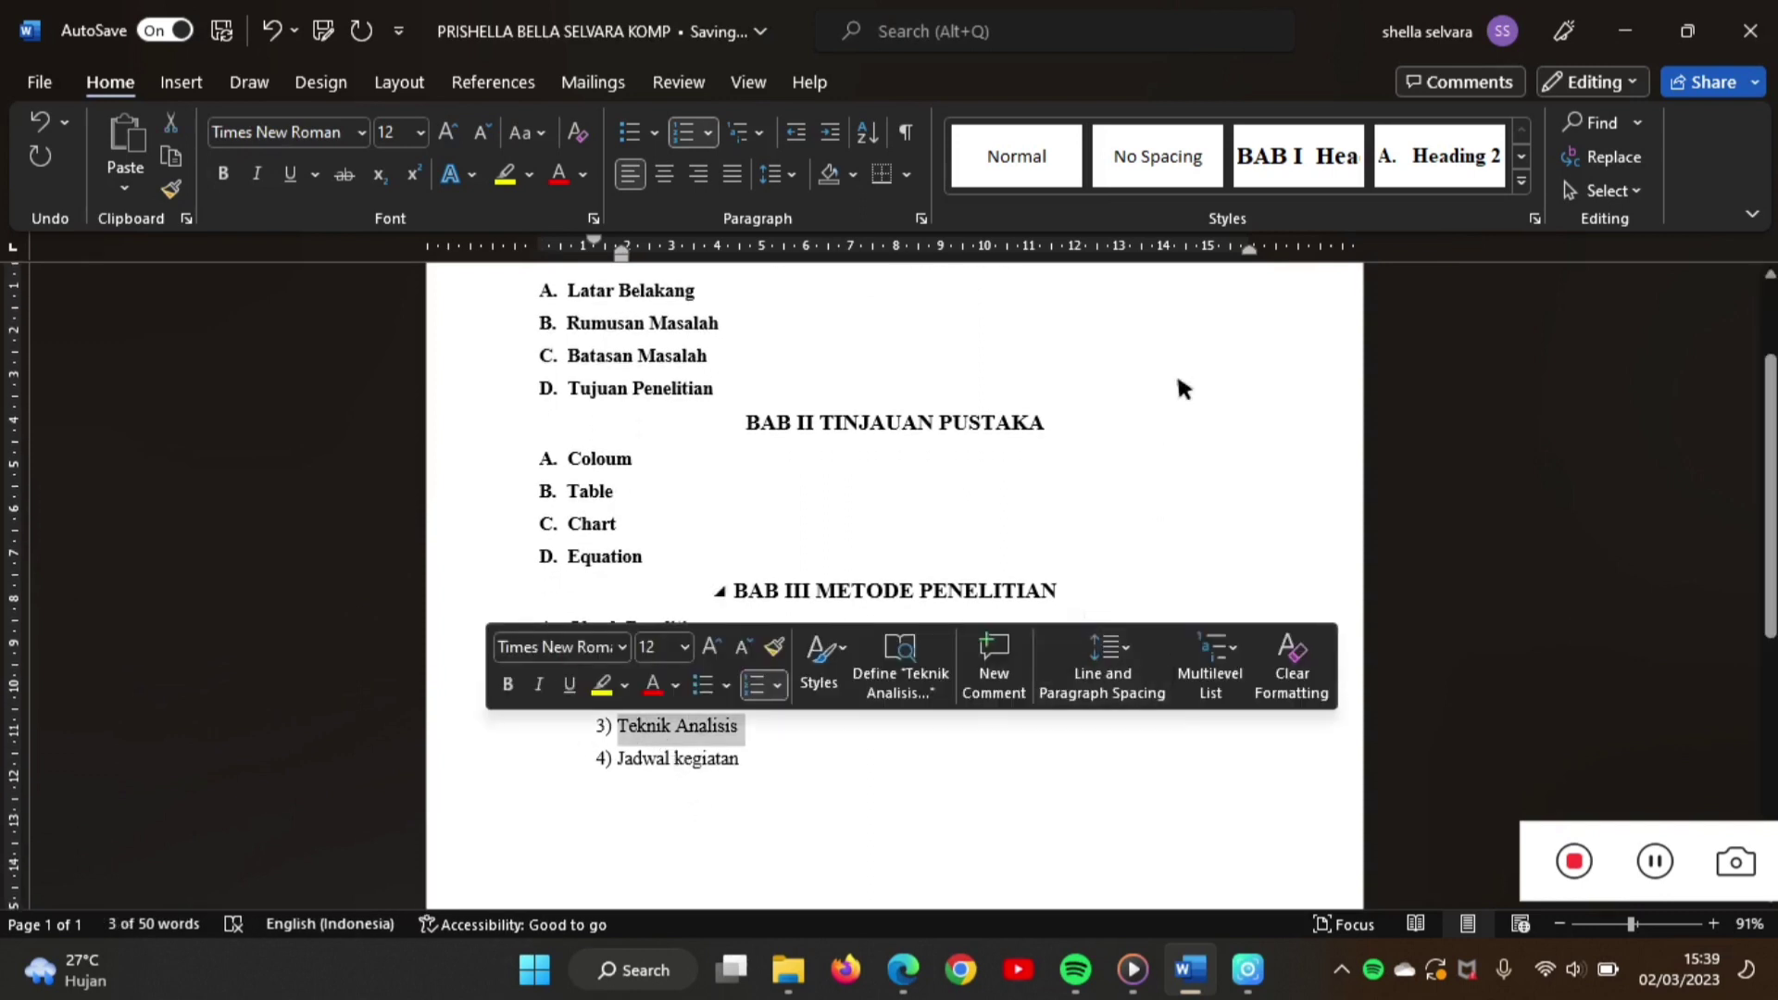
{"action": "left_click", "coordinate": [1424, 163]}
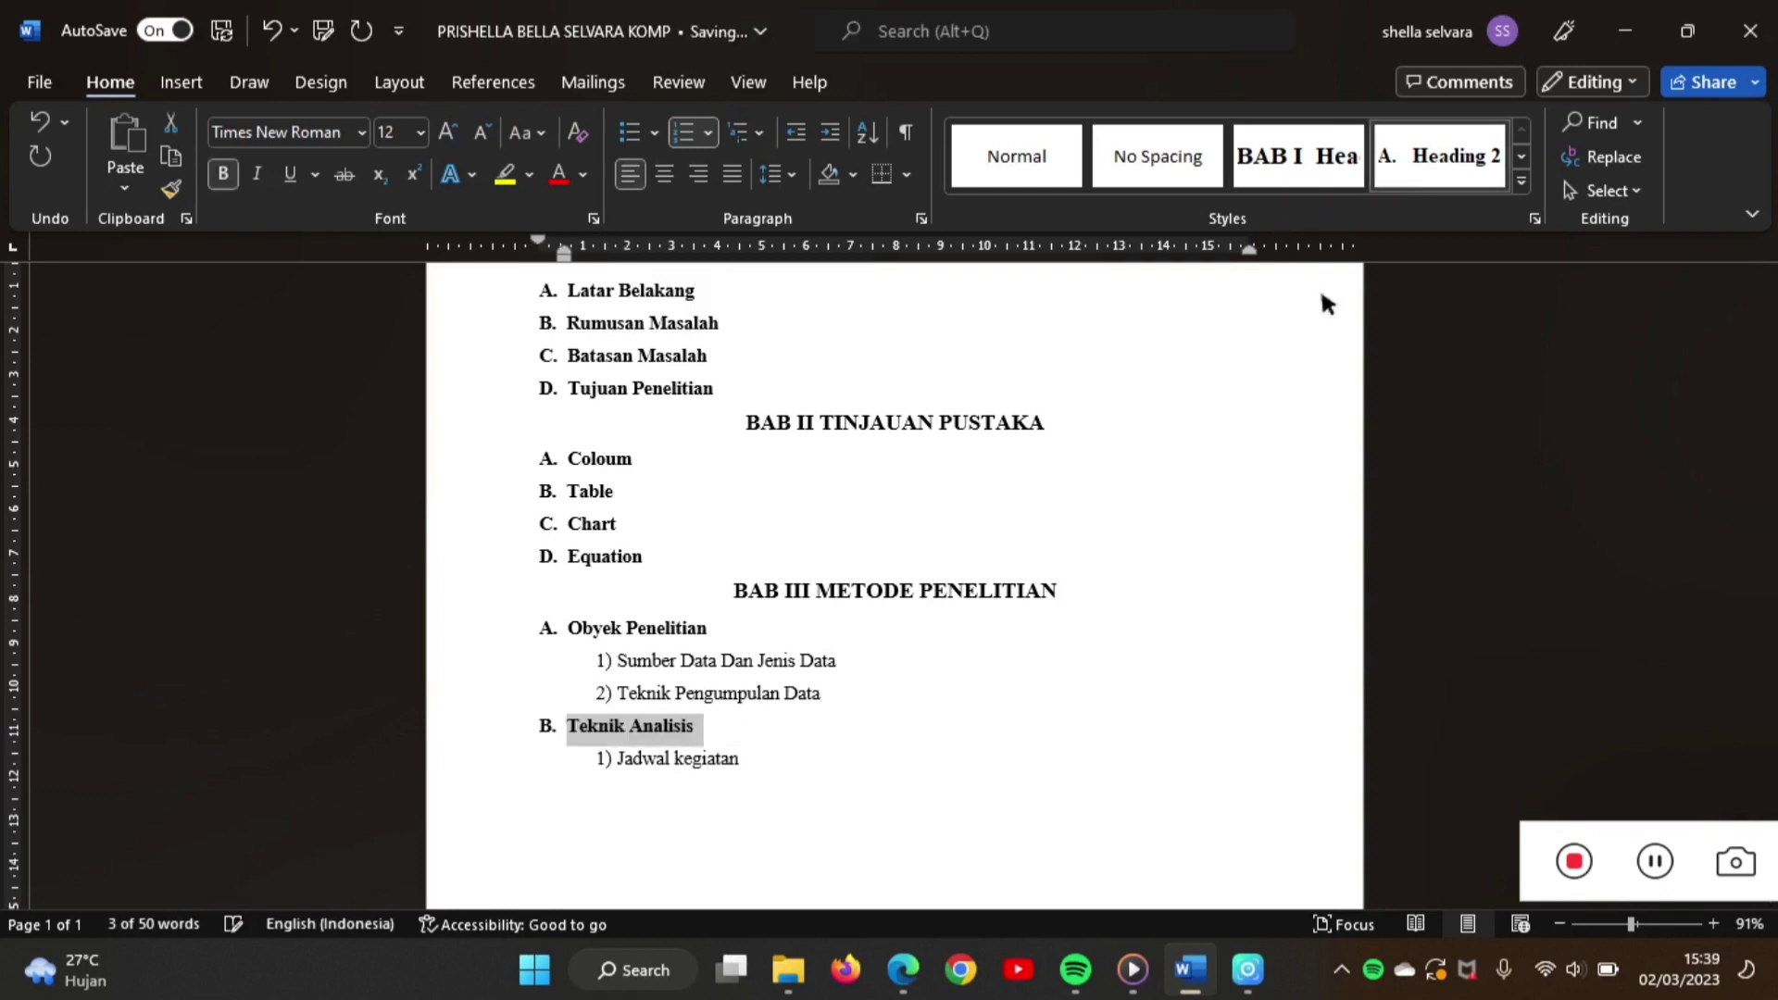
{"action": "left_click", "coordinate": [871, 765]}
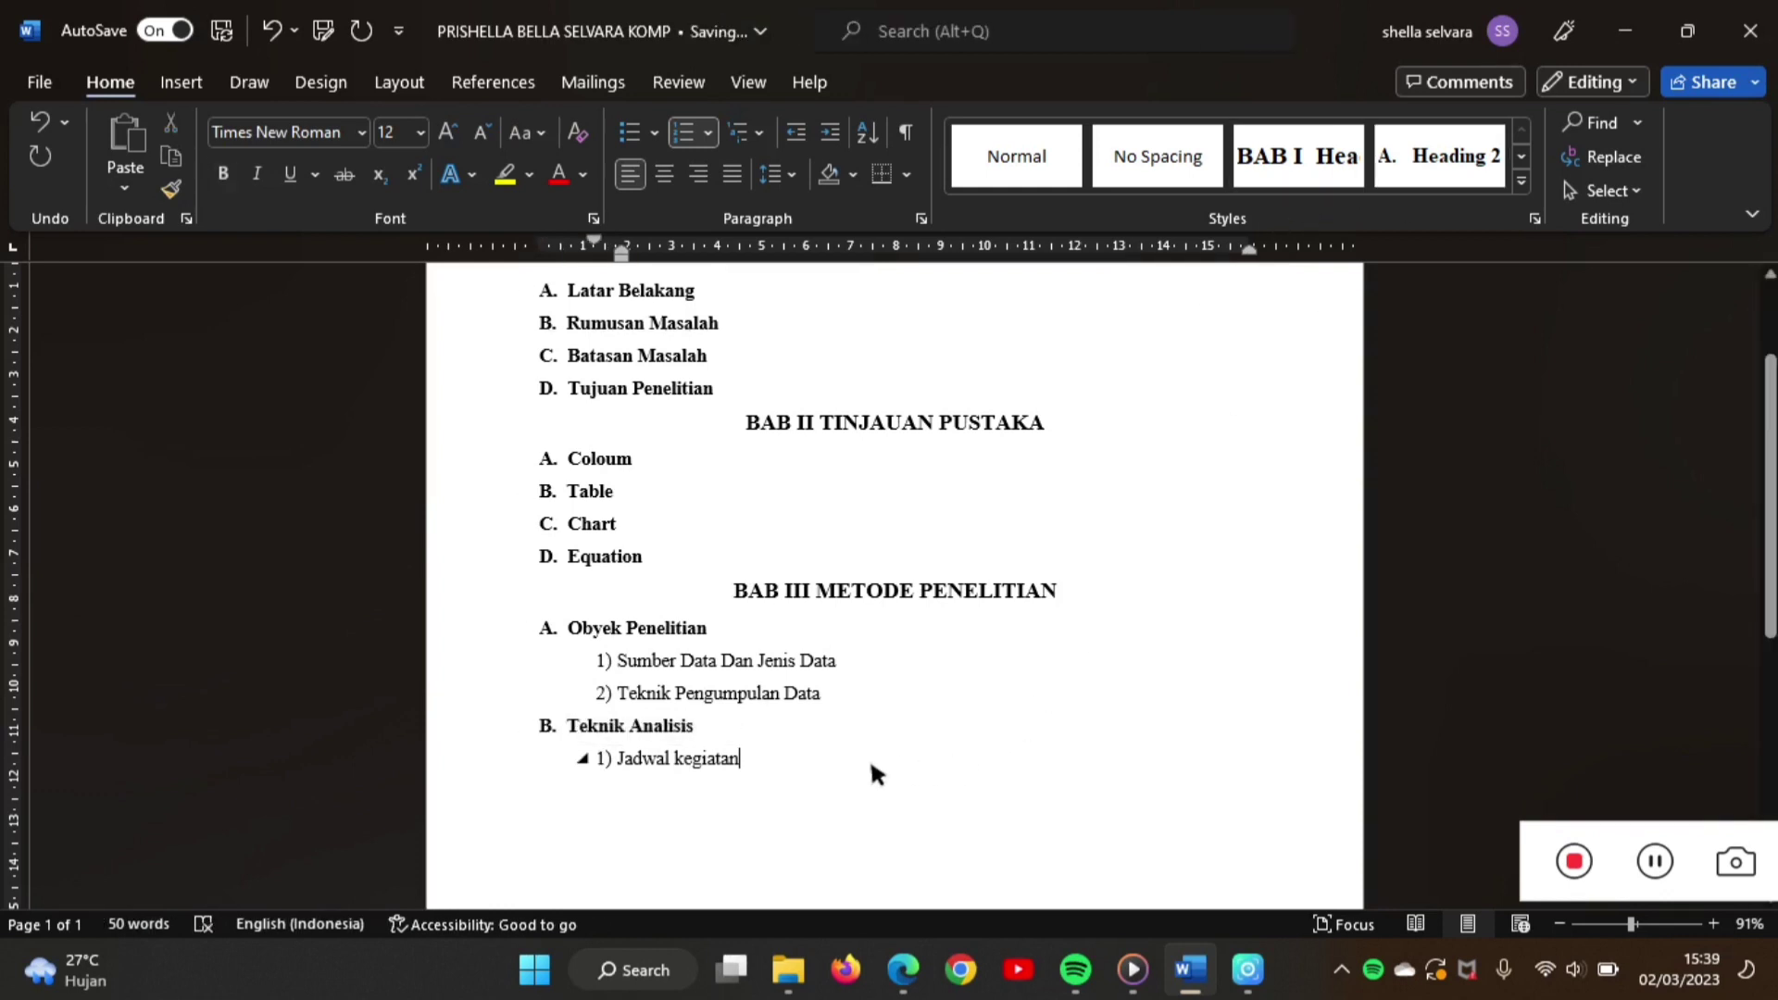
{"action": "scroll", "coordinate": [845, 626], "scroll_direction": "up", "scroll_amount": 3}
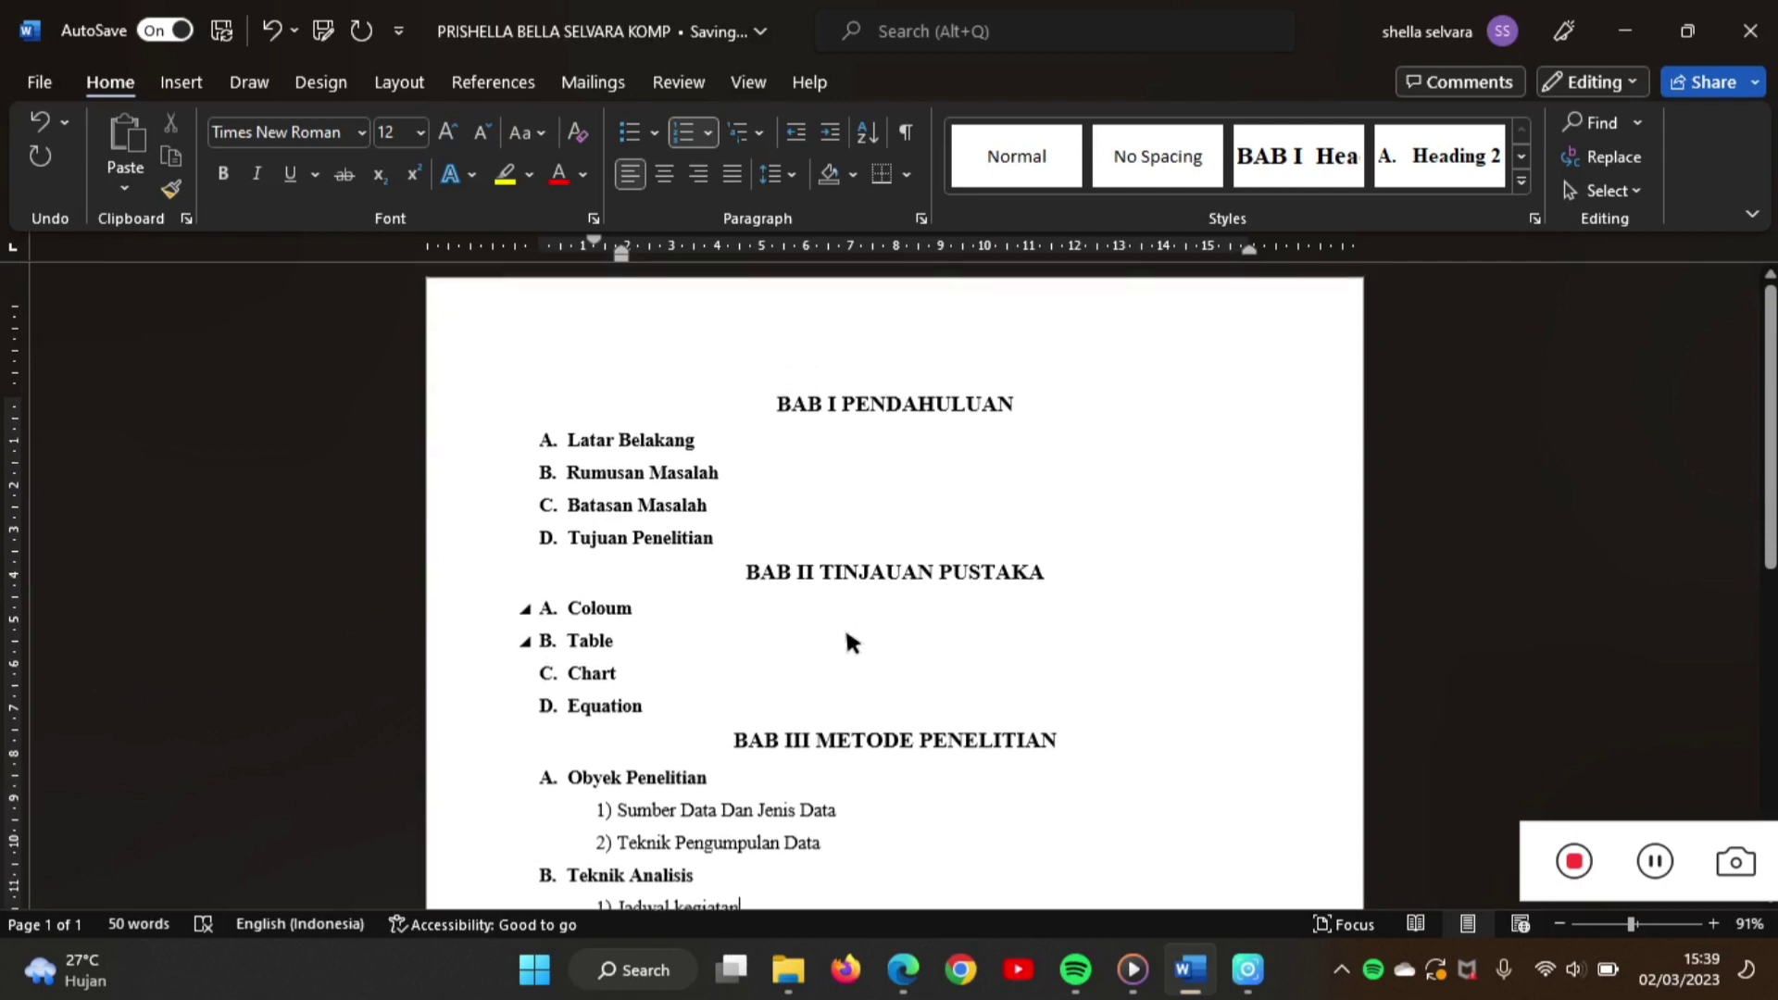
- Create a new style named abstrak, open its detailed settings and set justified alignment
{"action": "left_click", "coordinate": [1522, 181]}
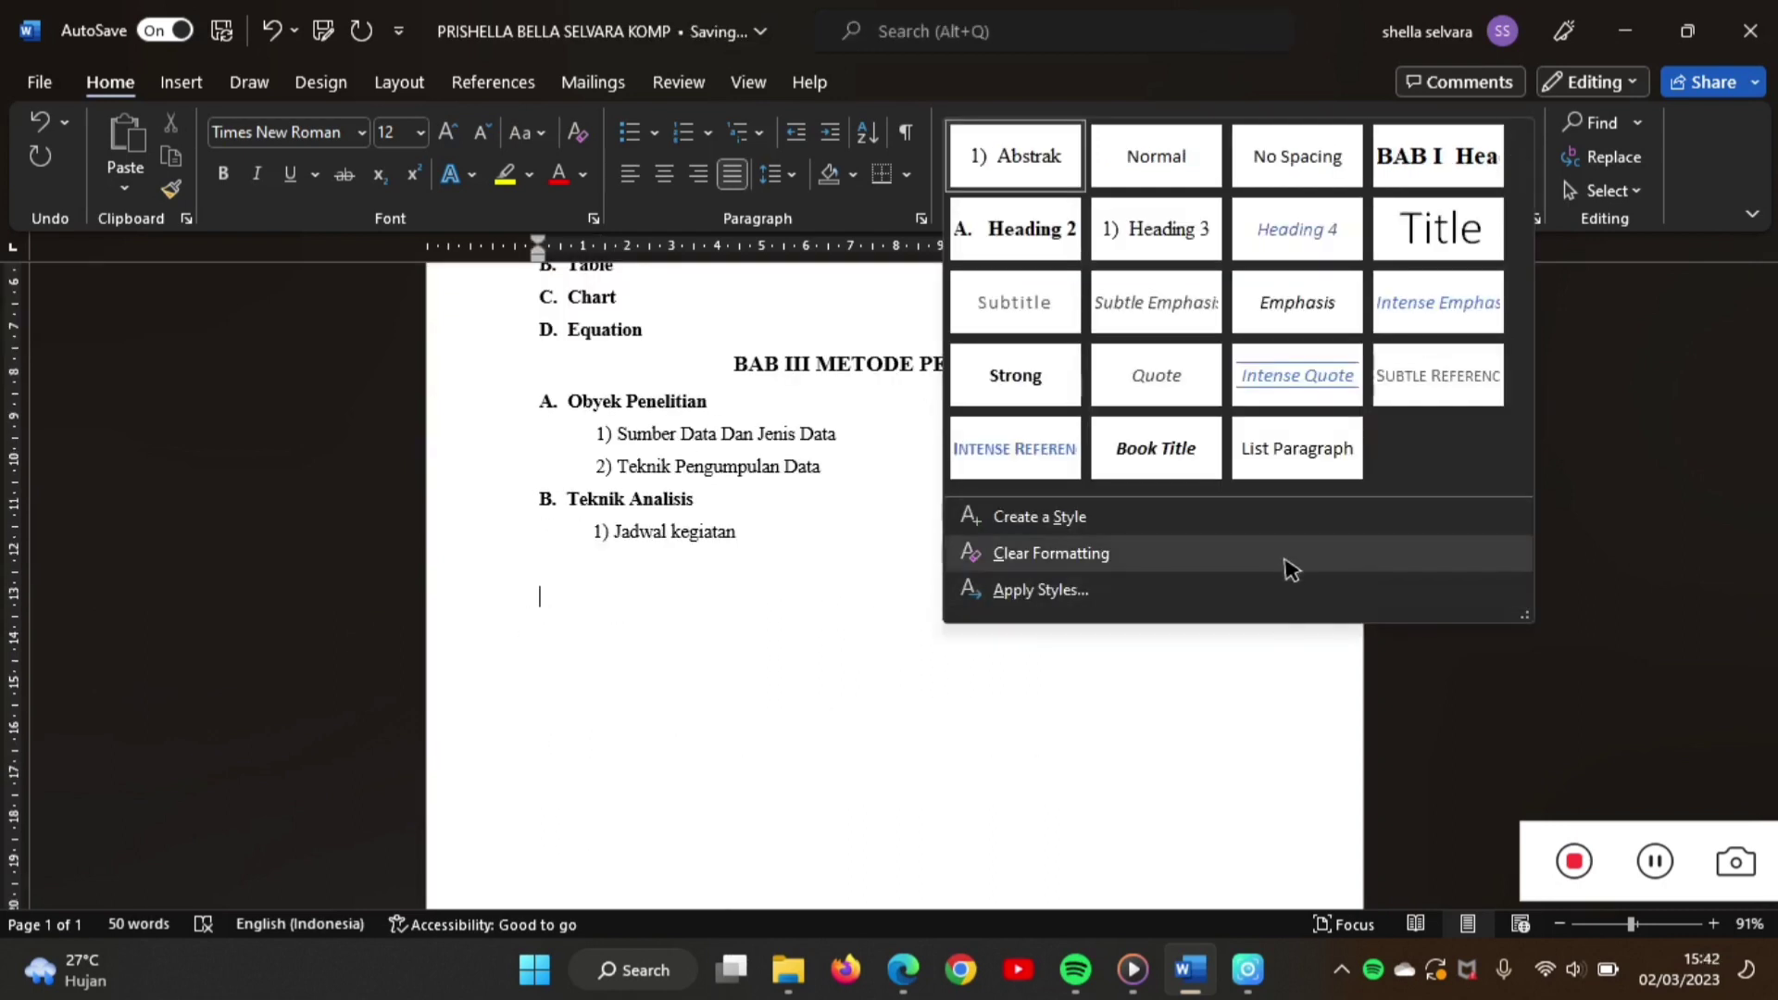
{"action": "left_click", "coordinate": [1284, 521]}
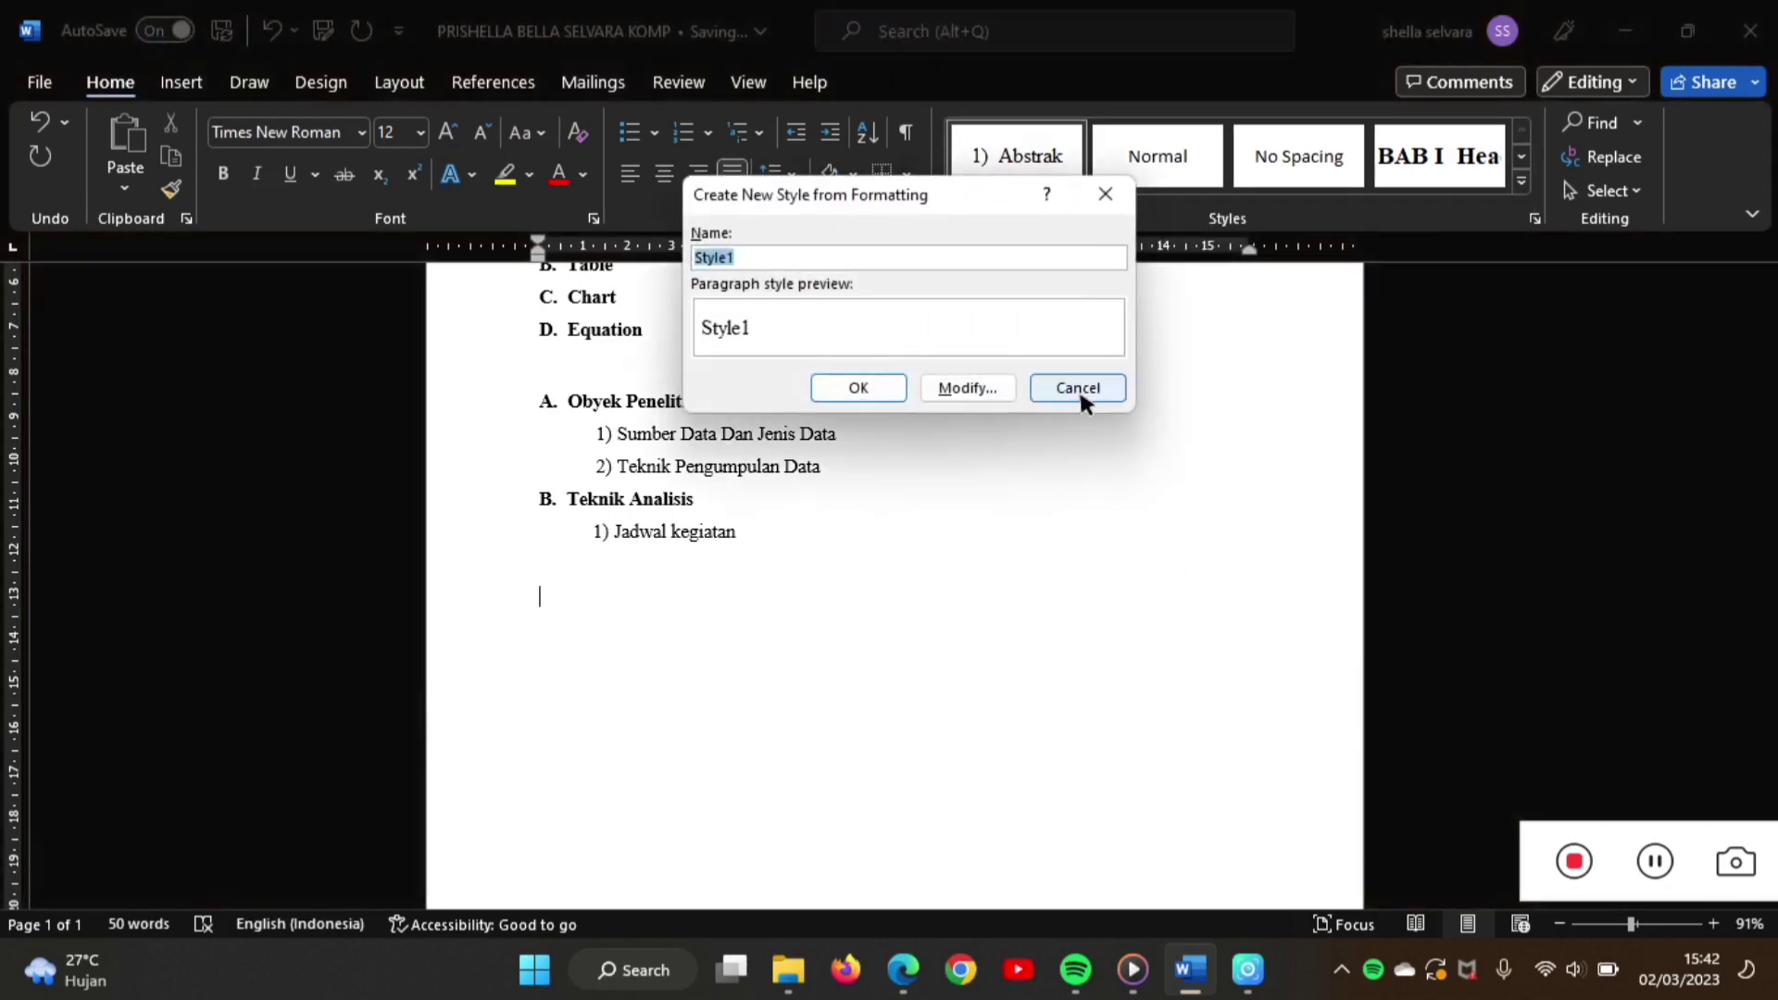
{"action": "type", "text": "a"}
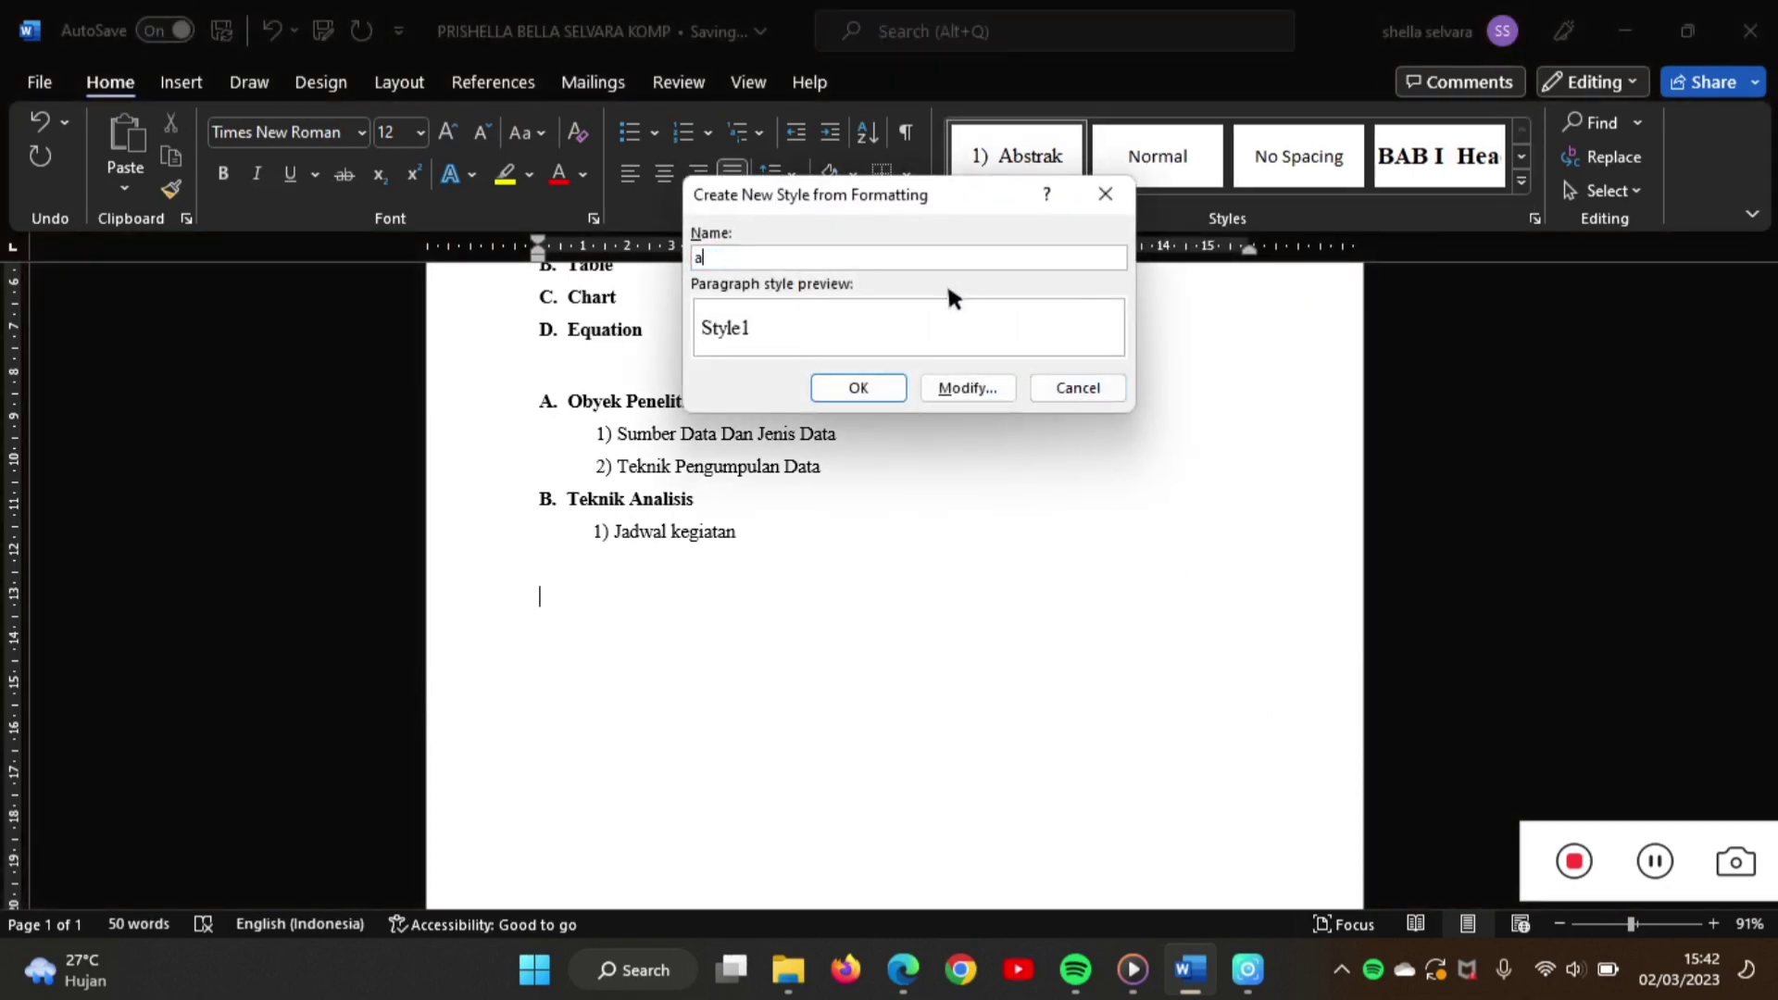
{"action": "type", "text": "bstrak"}
{"action": "left_click", "coordinate": [969, 388]}
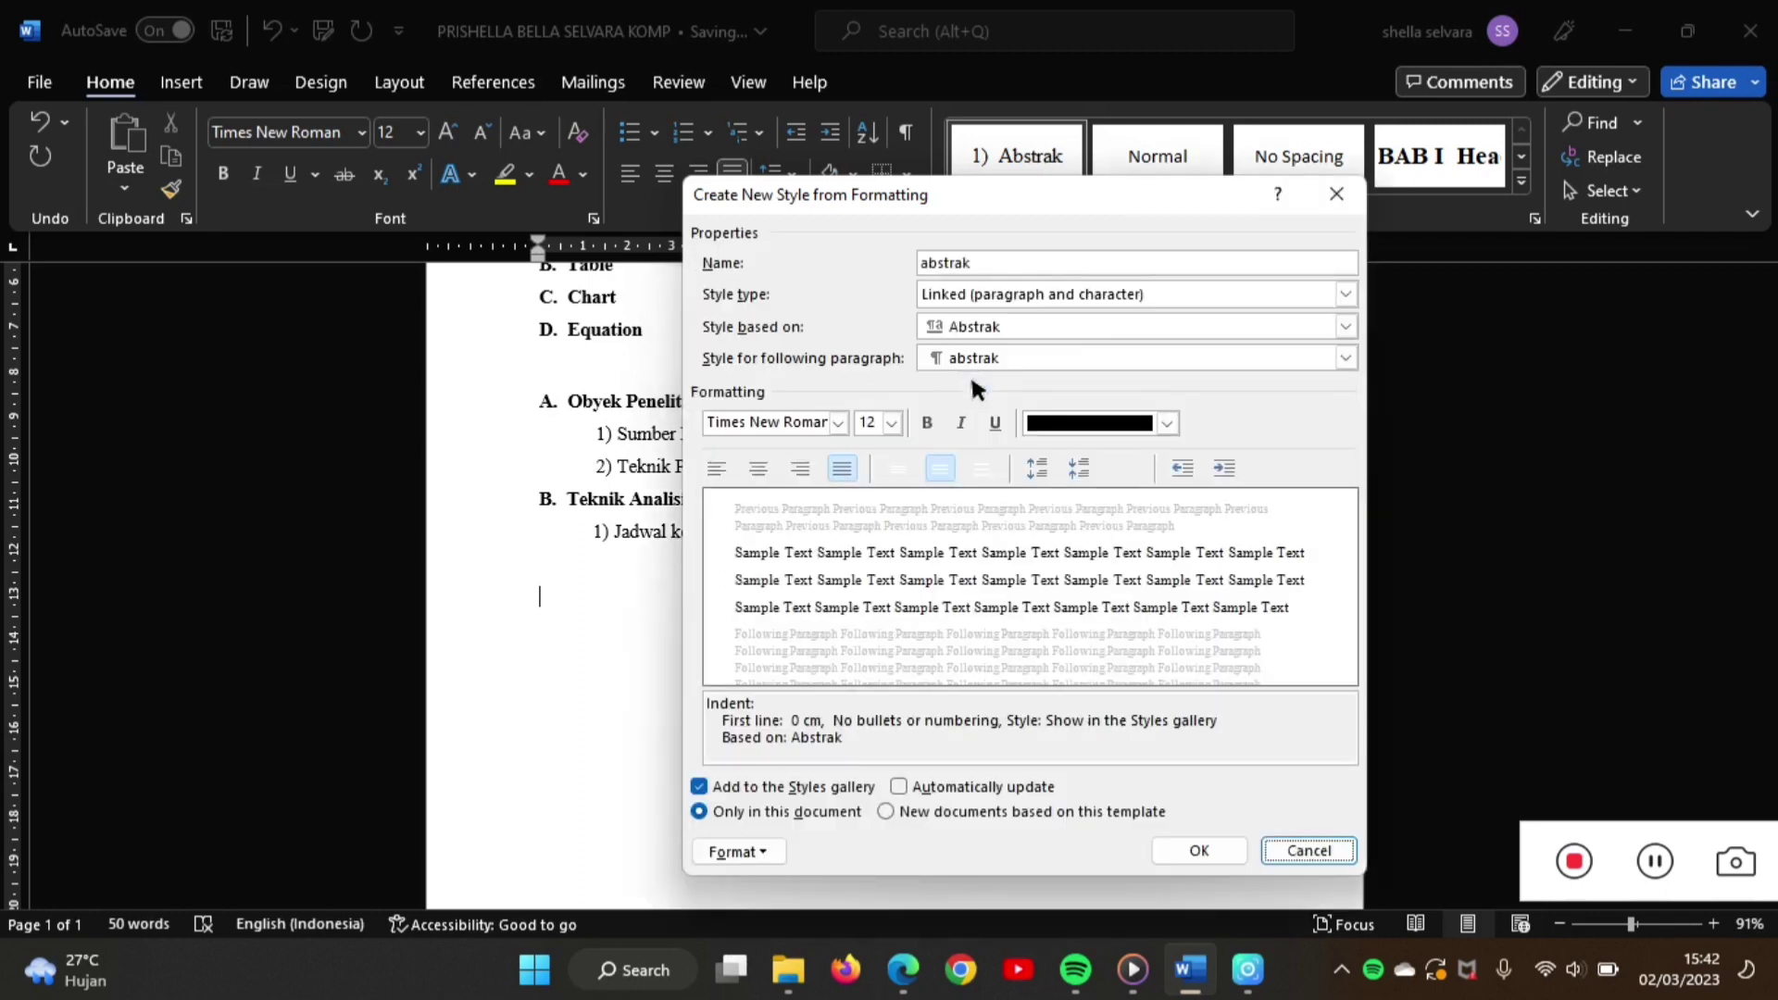
{"action": "left_click", "coordinate": [839, 469]}
{"action": "left_click", "coordinate": [839, 470]}
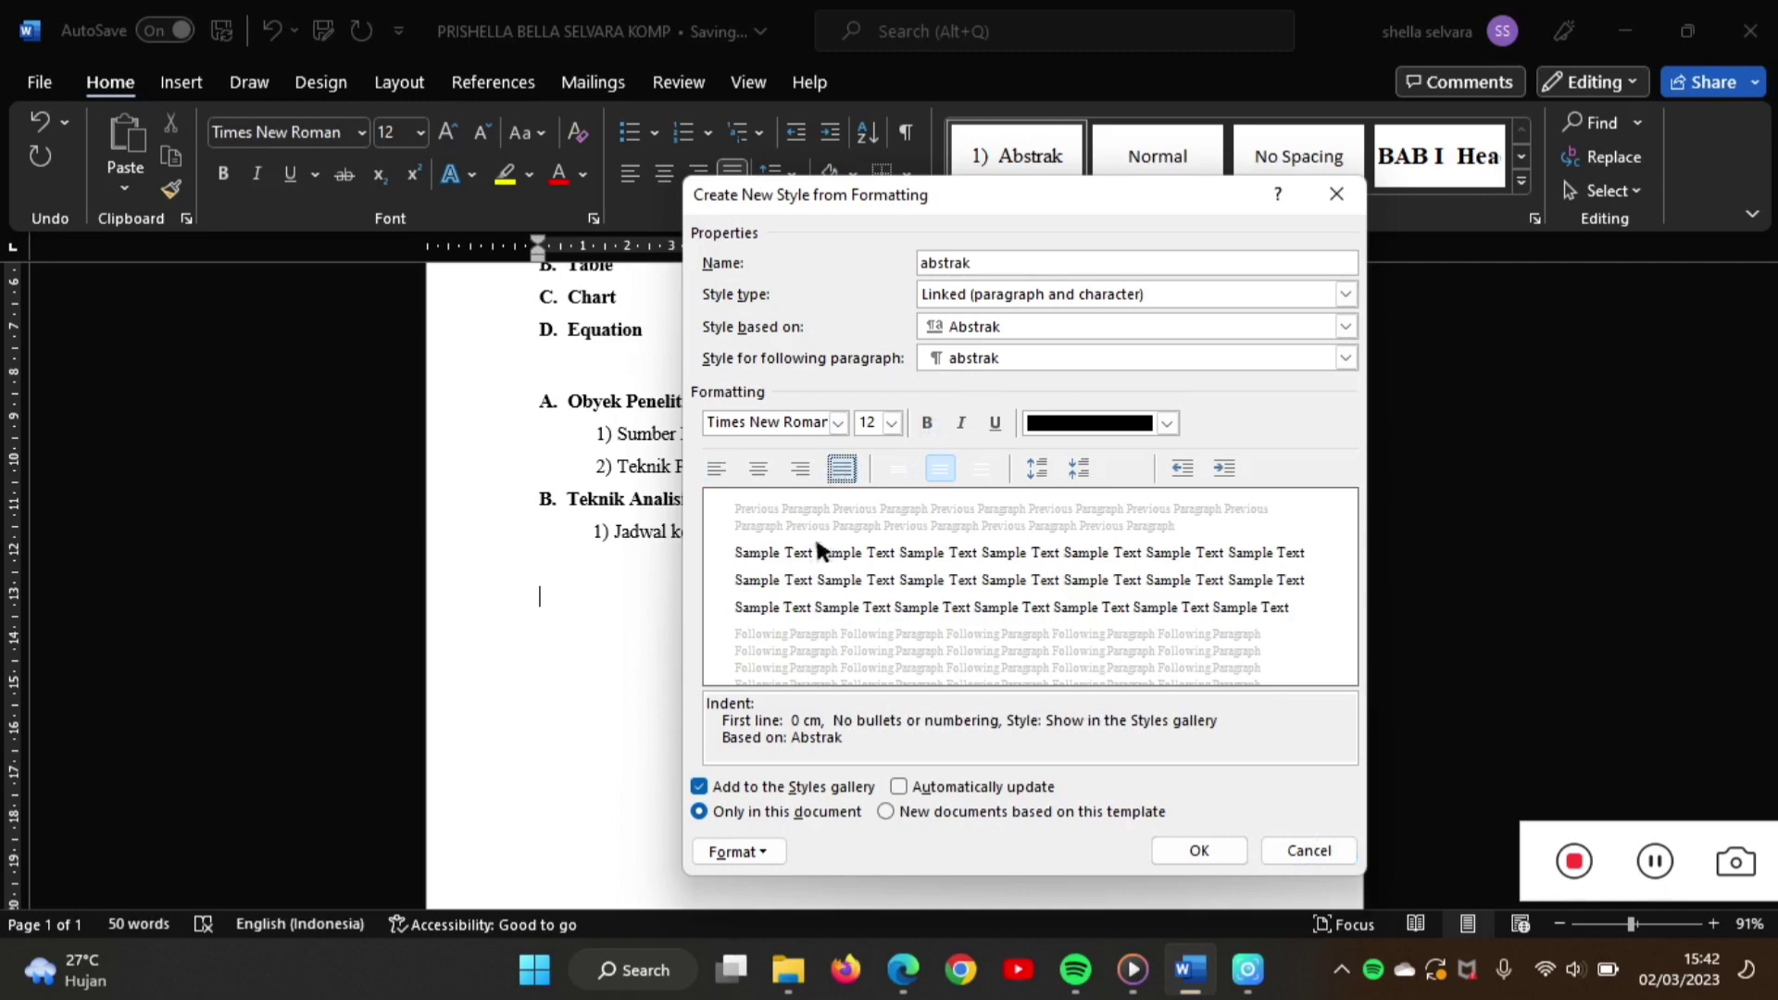
- Open the abstrak style's paragraph settings and choose First line as the special indentation
{"action": "left_click", "coordinate": [732, 853]}
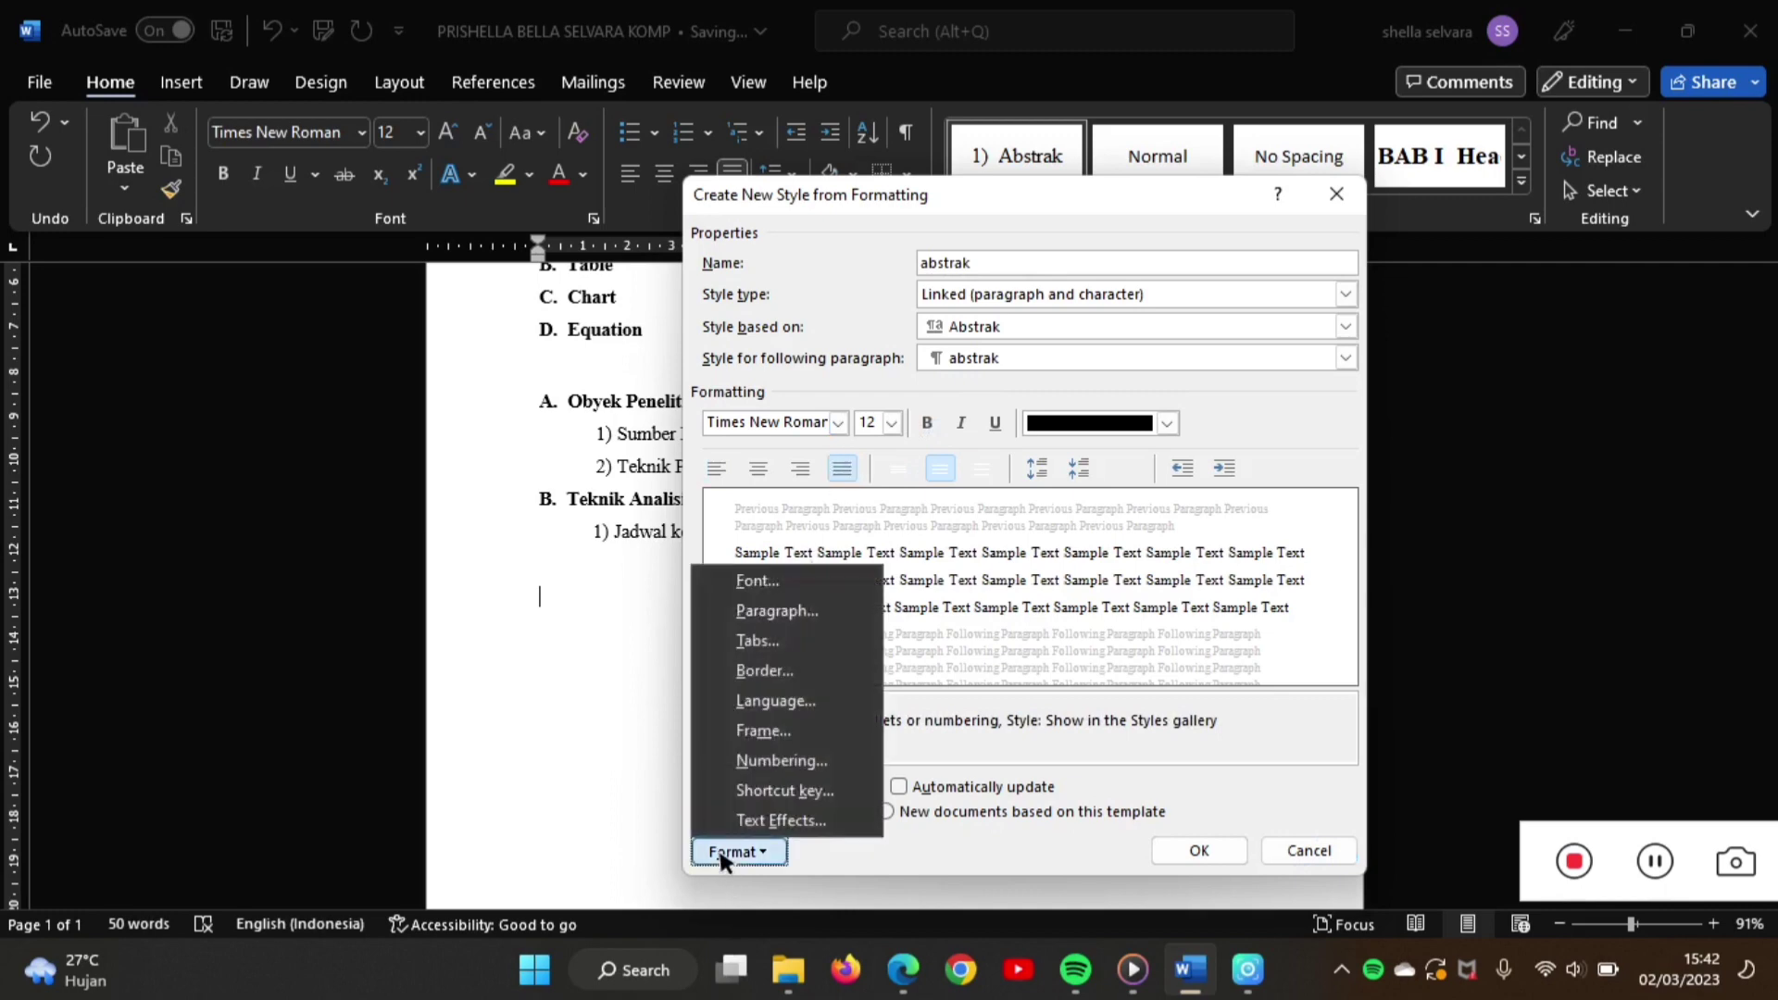
{"action": "left_click", "coordinate": [820, 608]}
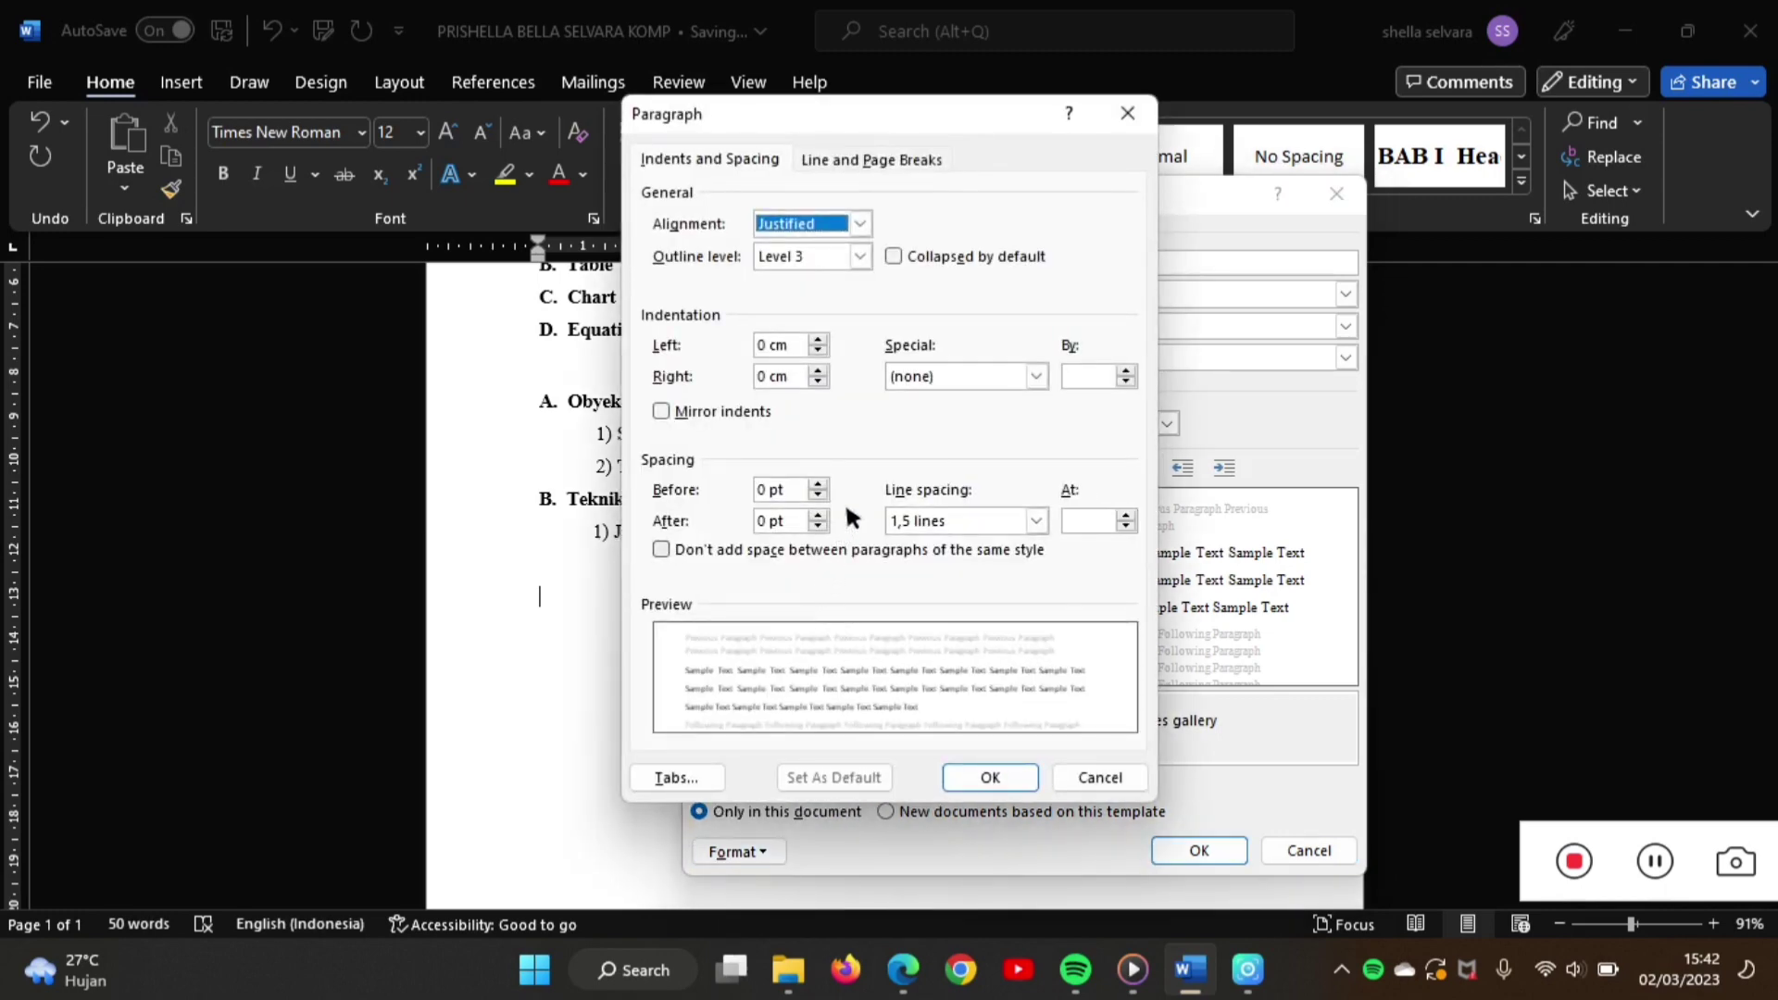
{"action": "left_click", "coordinate": [1038, 375]}
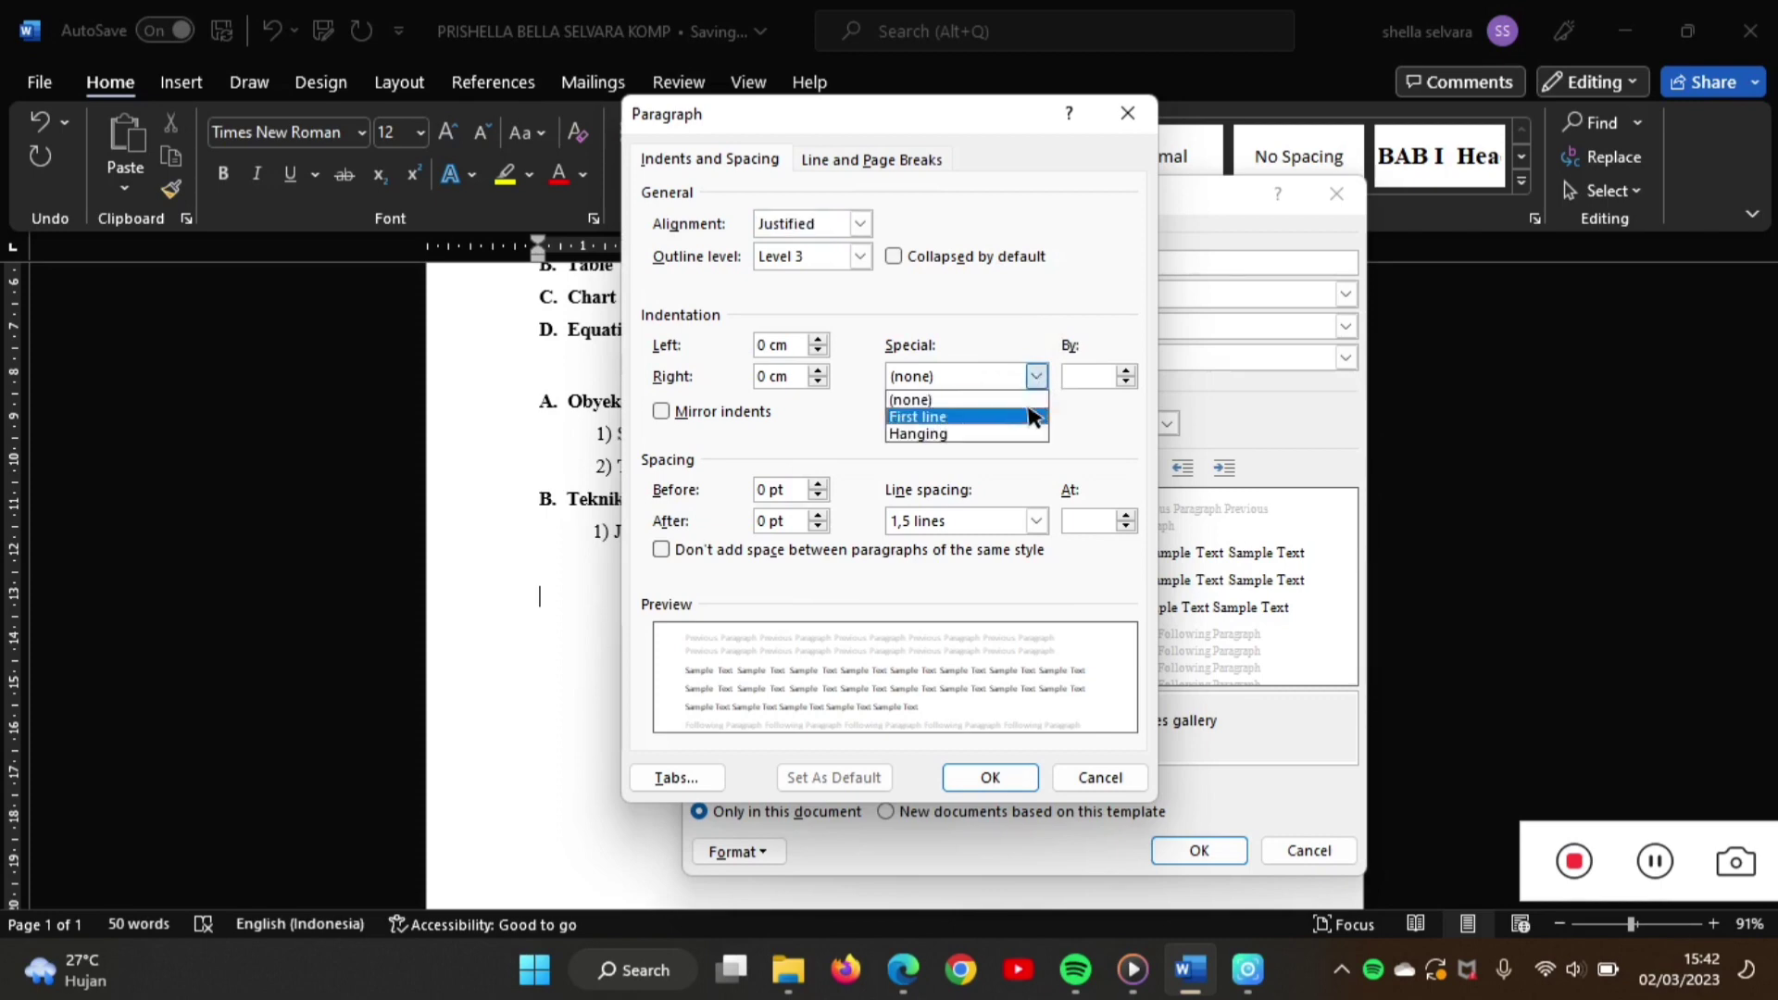
{"action": "left_click", "coordinate": [1034, 418]}
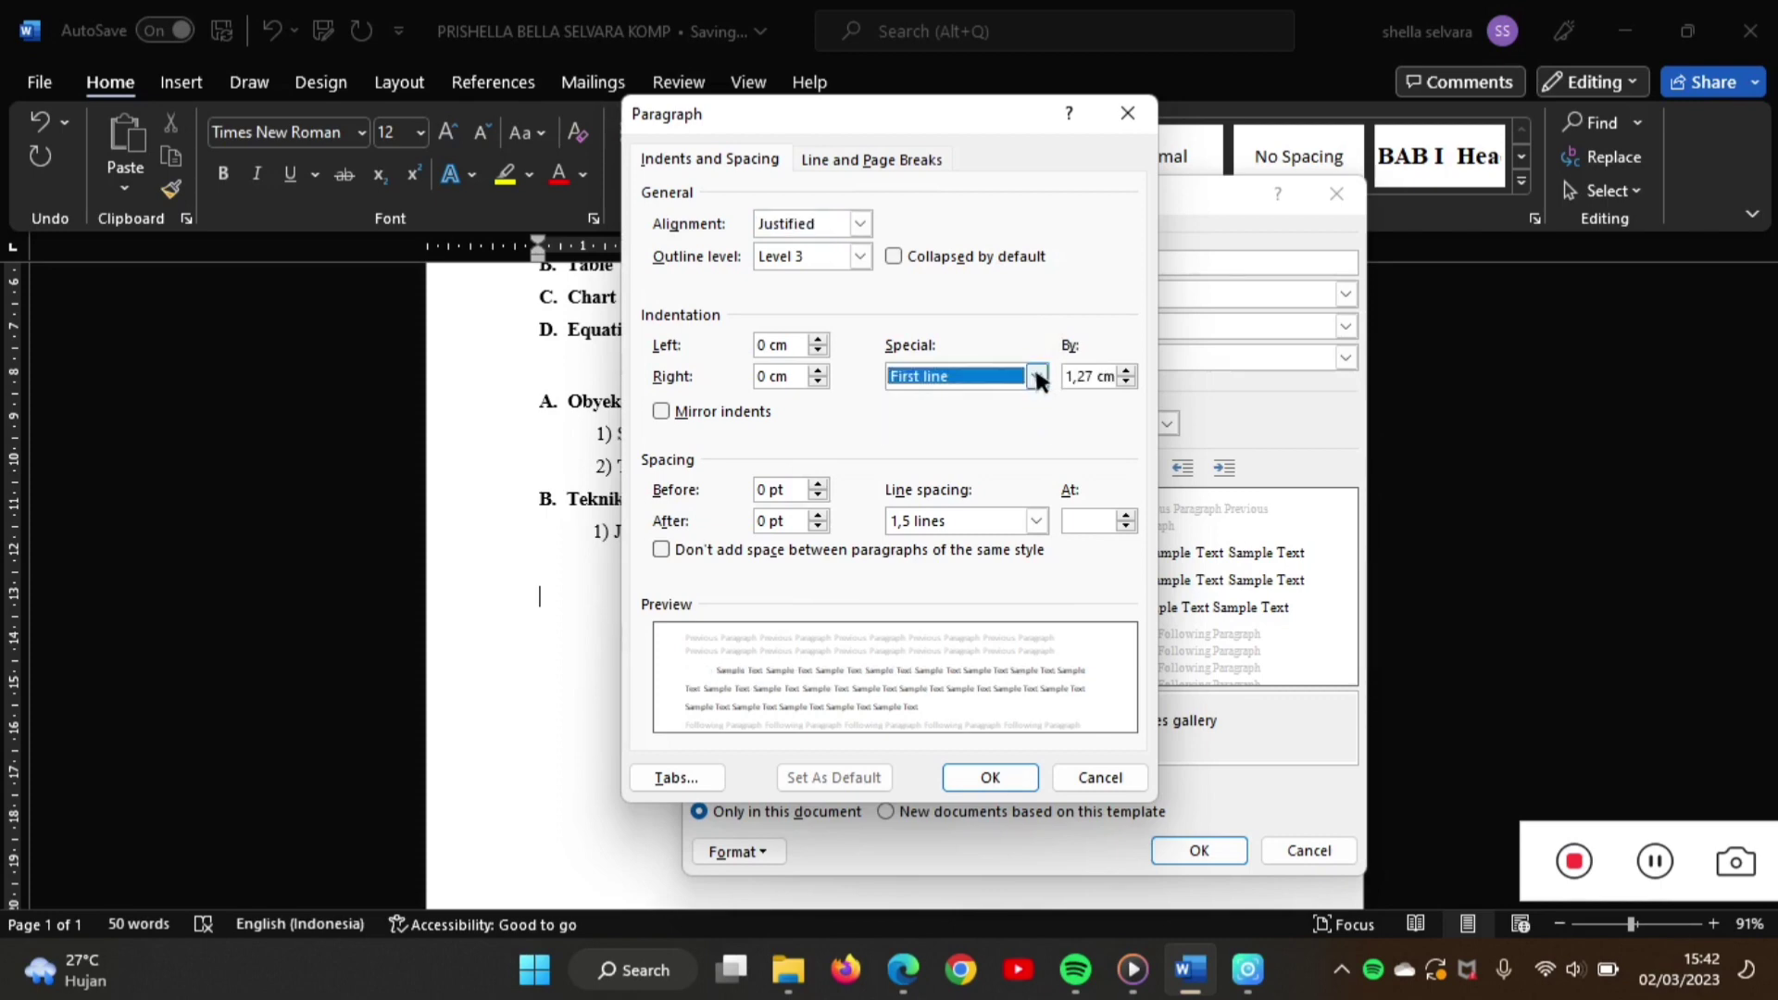
{"action": "left_click", "coordinate": [1035, 375]}
{"action": "left_click", "coordinate": [1026, 435]}
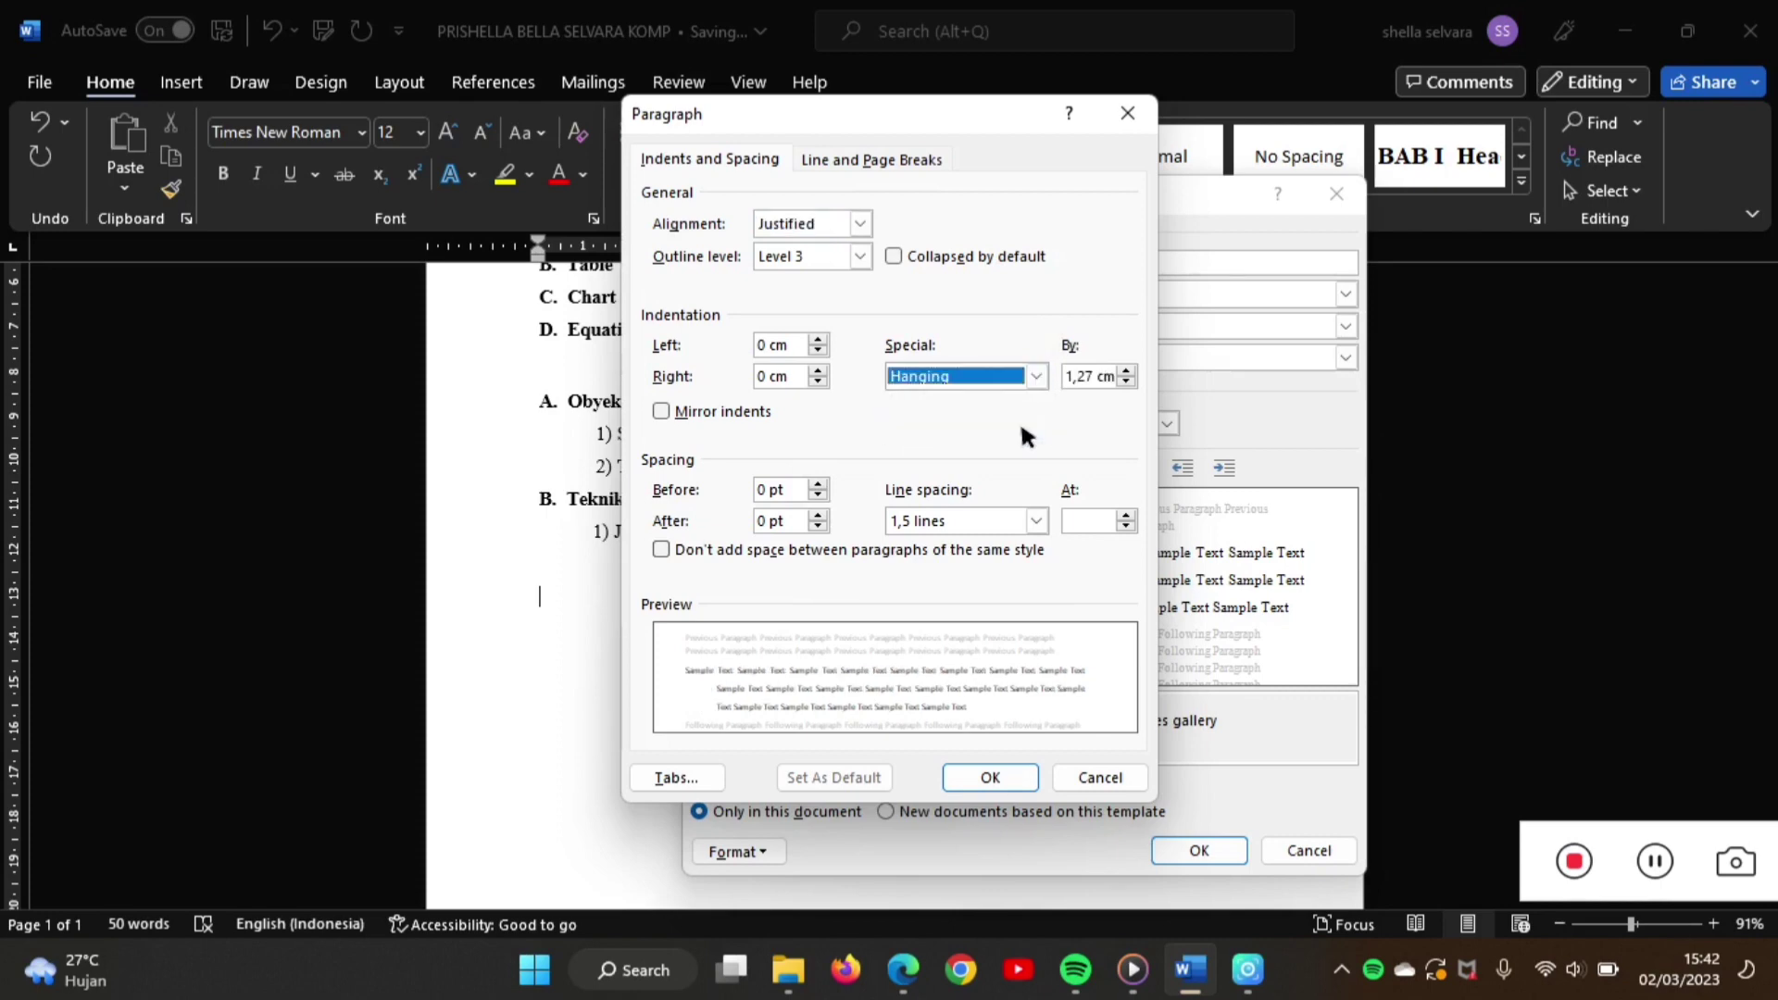
{"action": "left_click", "coordinate": [1037, 375]}
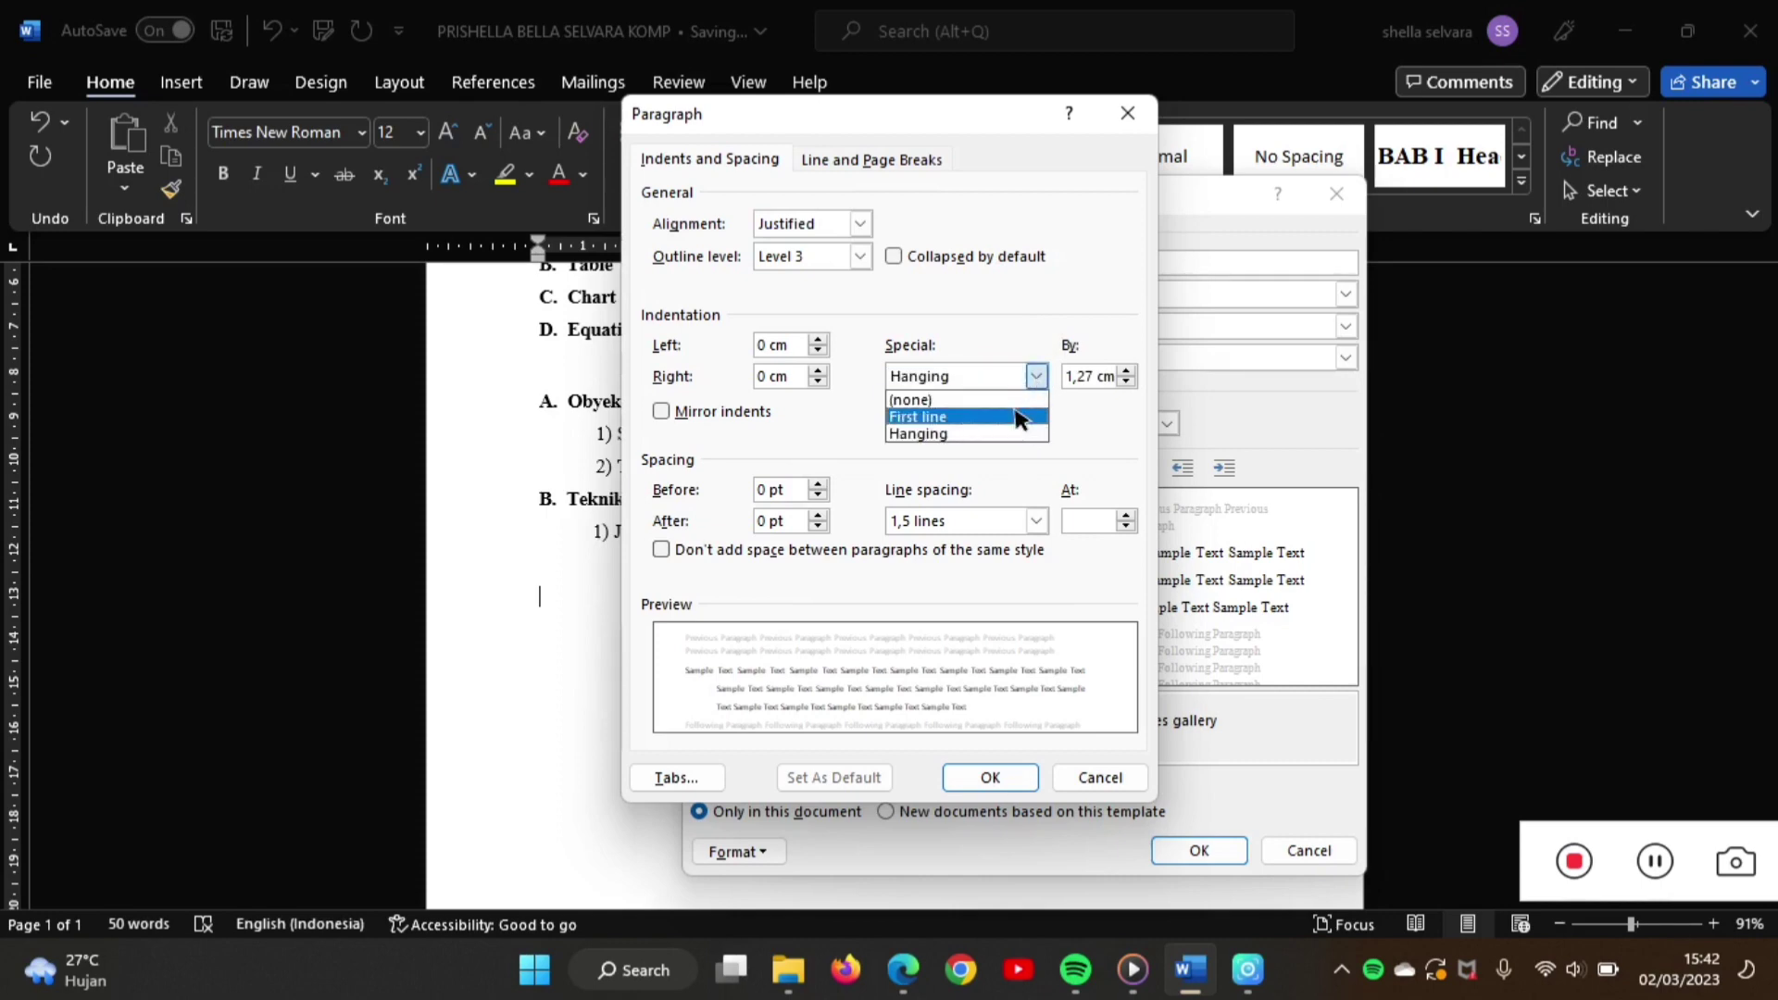
{"action": "left_click", "coordinate": [1019, 416]}
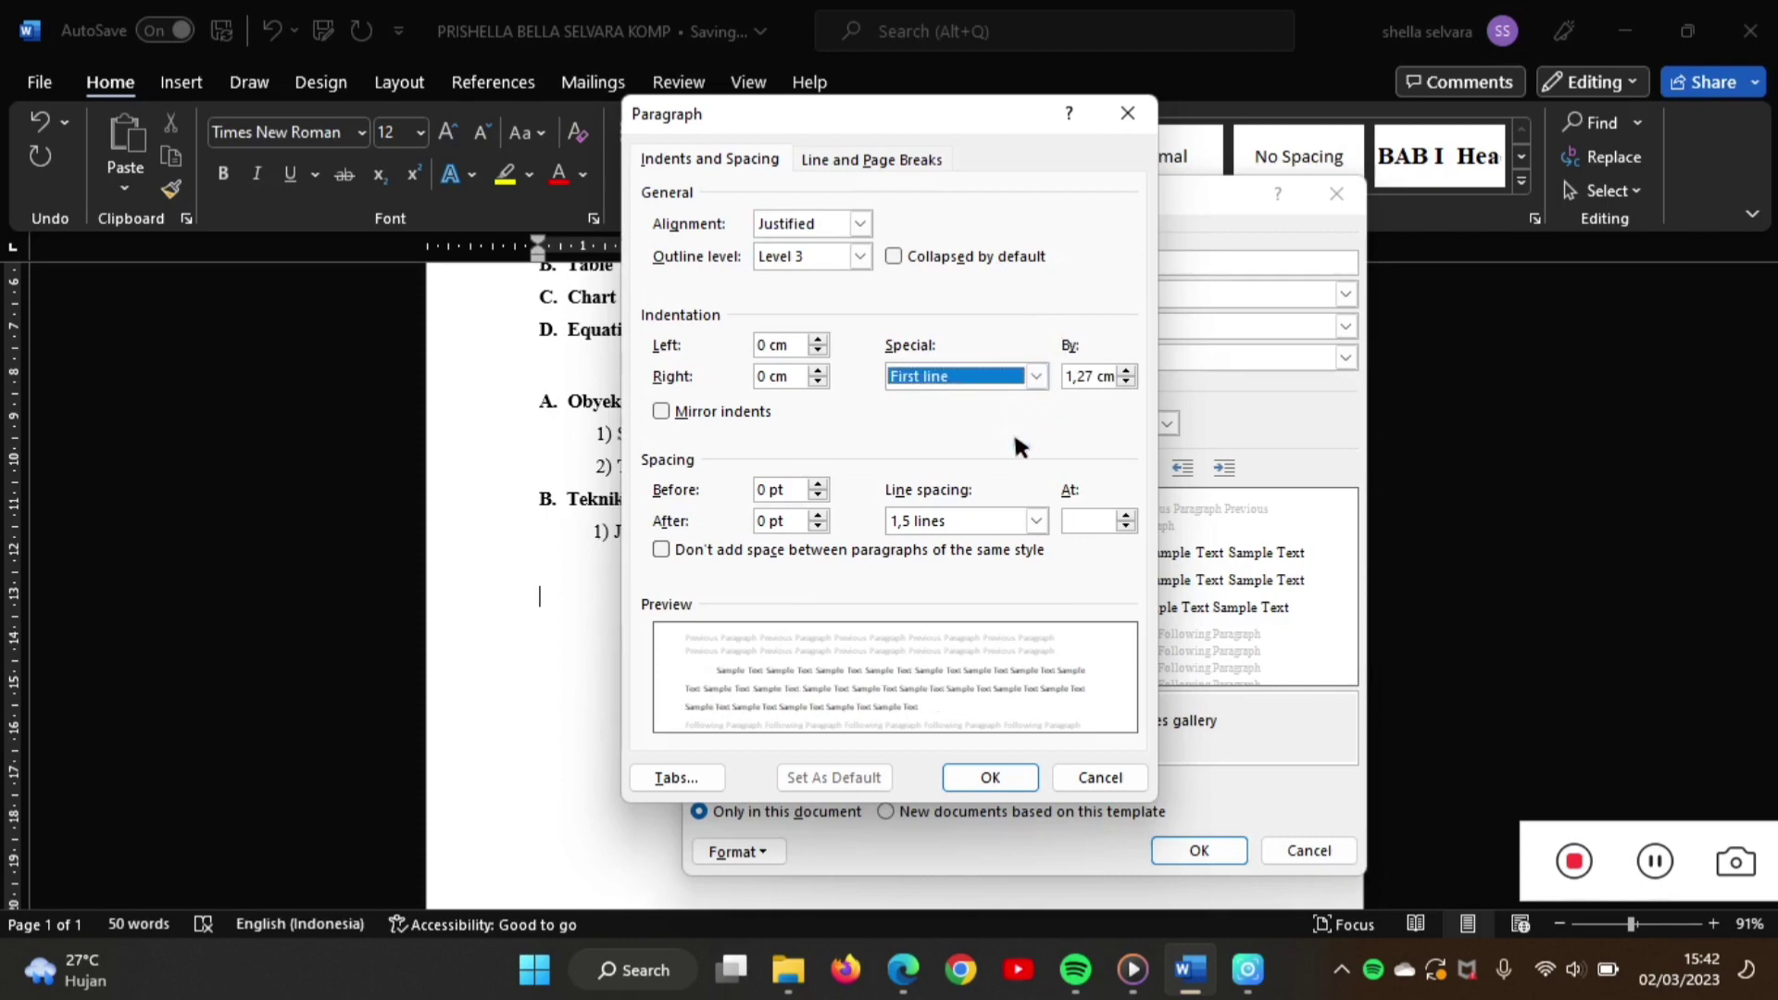
- Set the abstrak style's first-line indent to 0,6 cm and save the new style
{"action": "left_click", "coordinate": [1127, 381]}
{"action": "left_click", "coordinate": [1127, 382]}
{"action": "left_click", "coordinate": [1127, 382]}
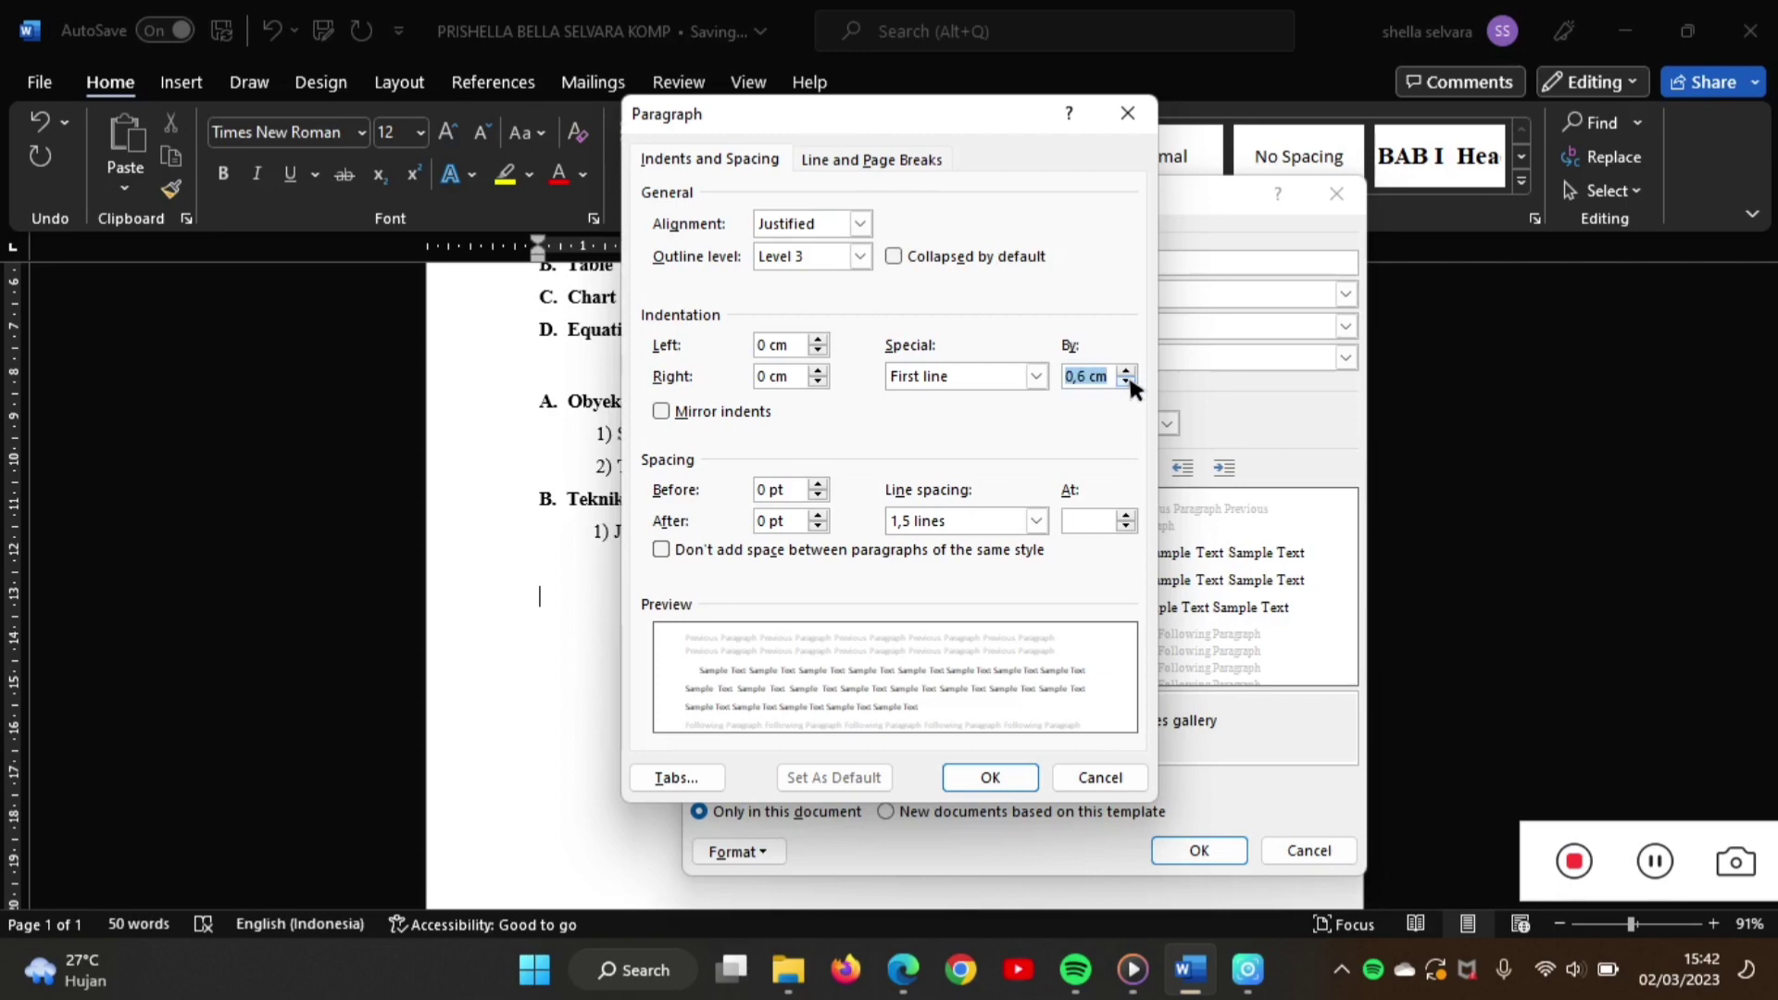
{"action": "left_click", "coordinate": [1015, 775]}
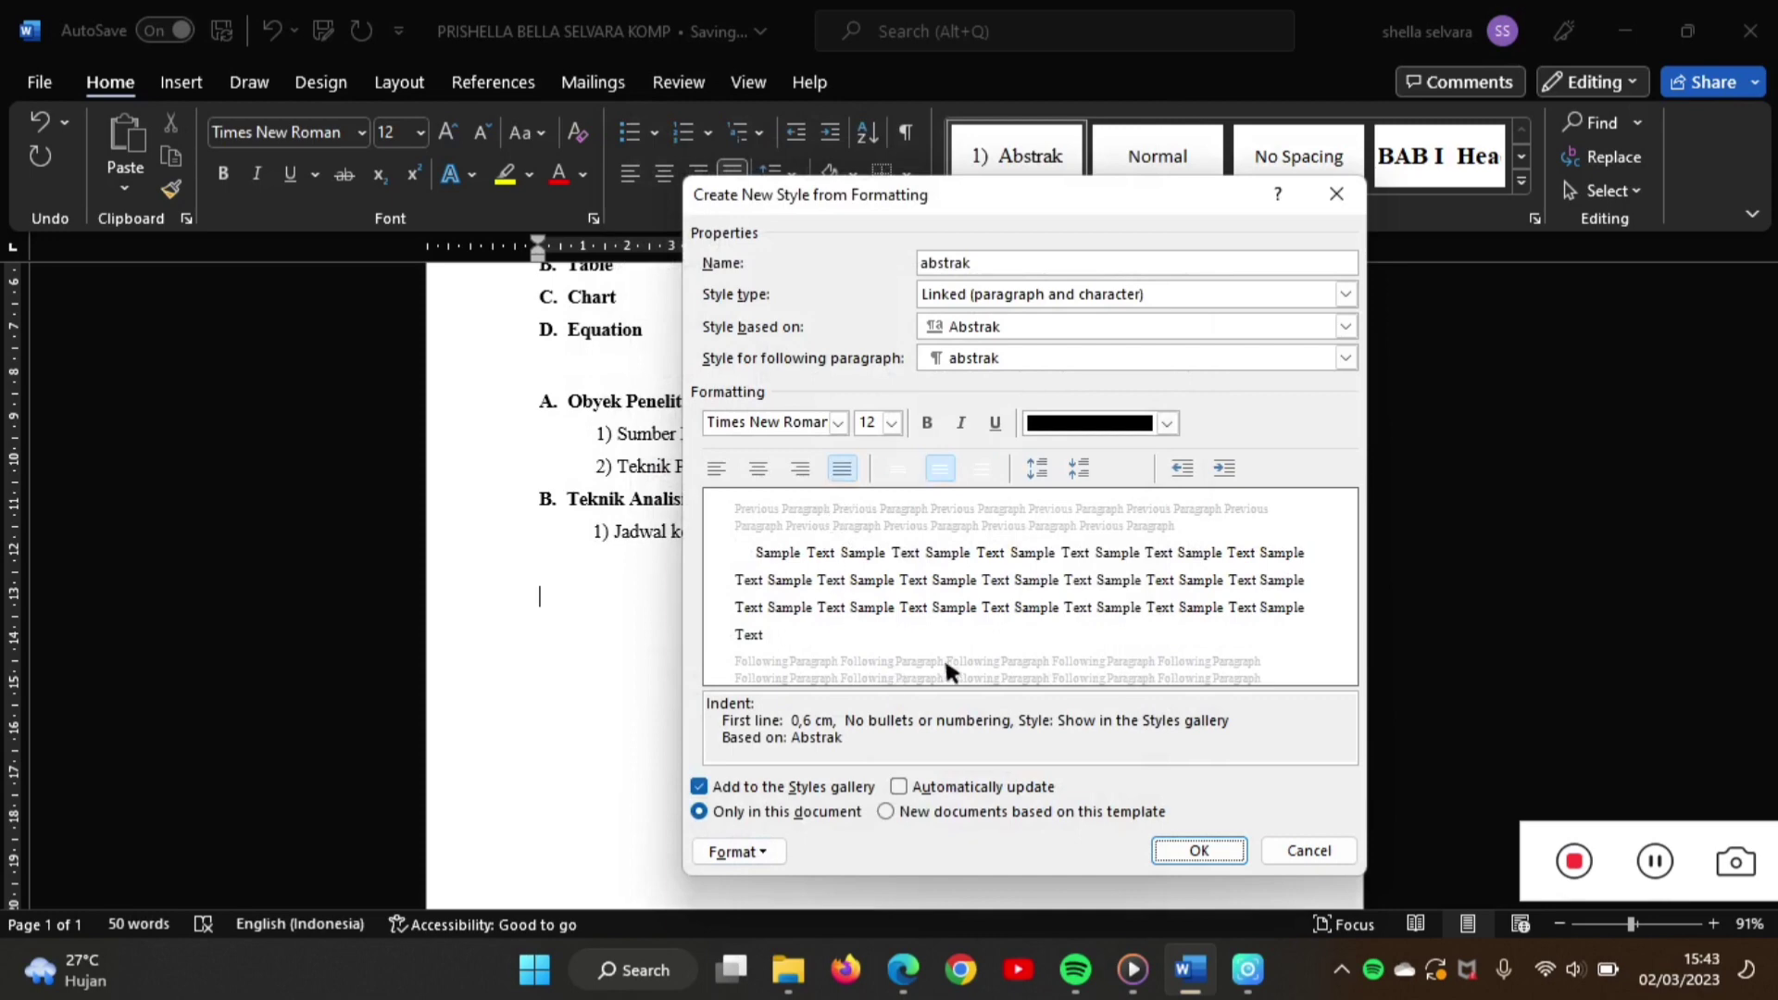
{"action": "left_click", "coordinate": [1209, 853]}
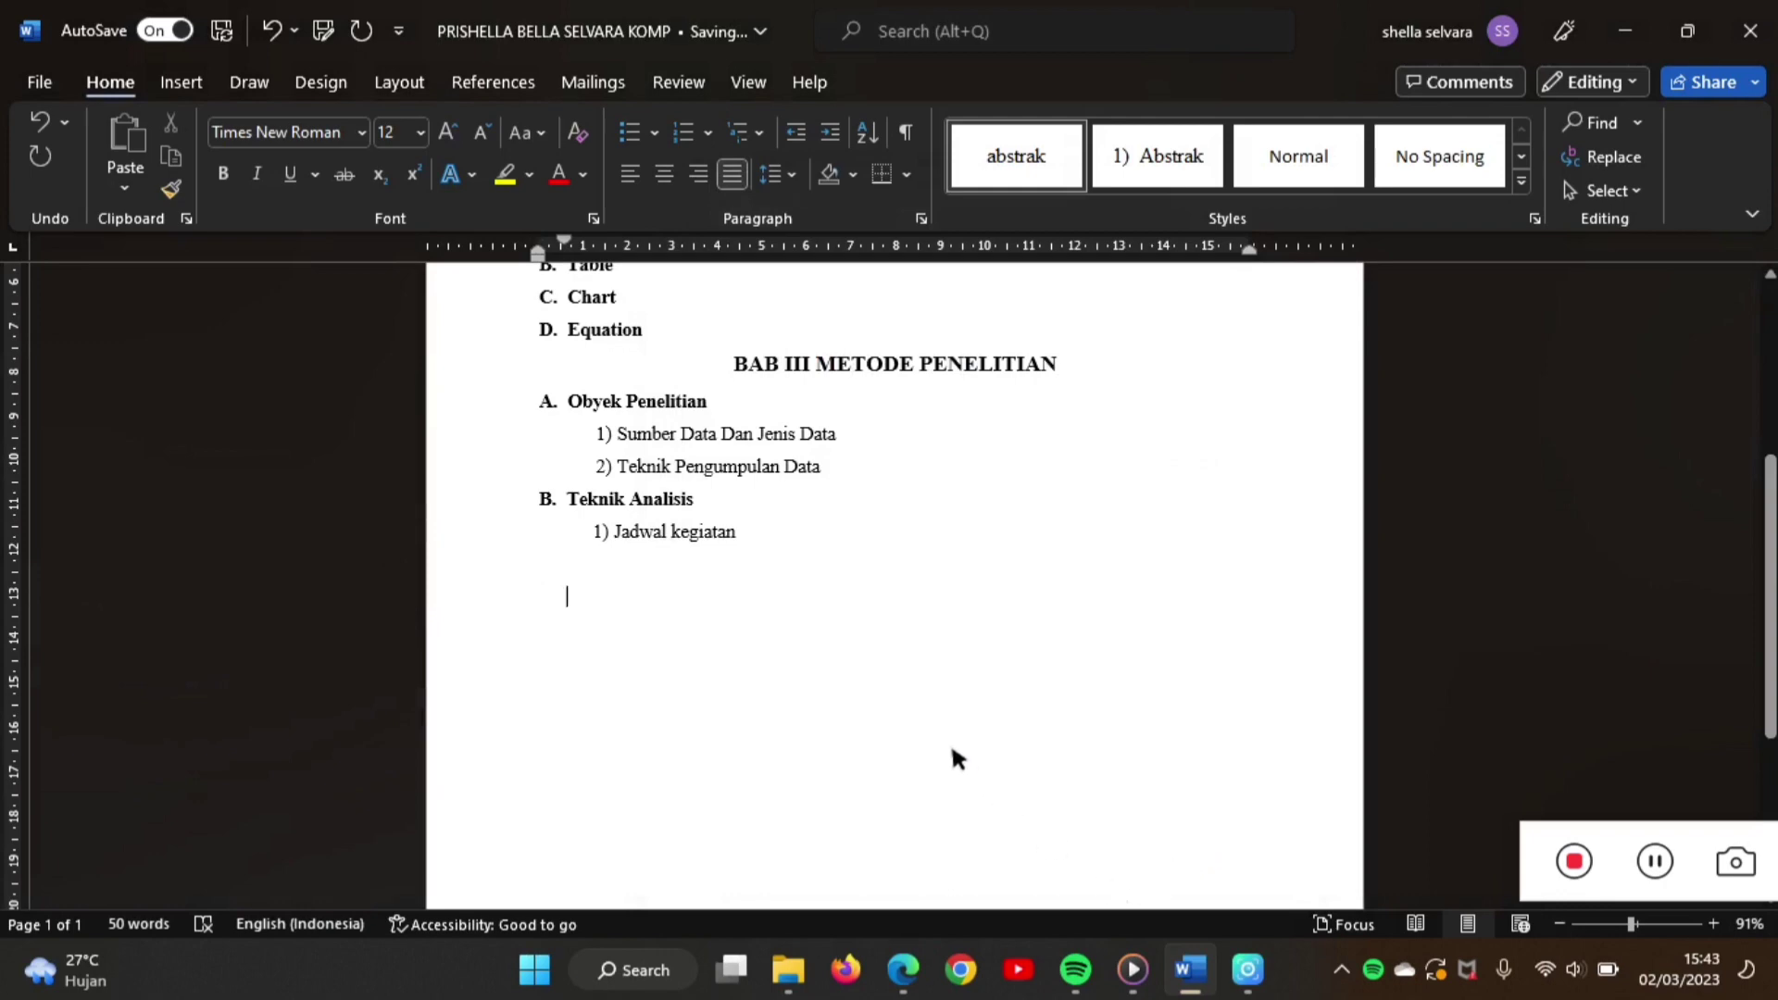
- Insert an empty line below the Latar Belakang heading under BAB I and apply the new abstrak style to it
{"action": "scroll", "coordinate": [936, 578], "scroll_direction": "up", "scroll_amount": 3}
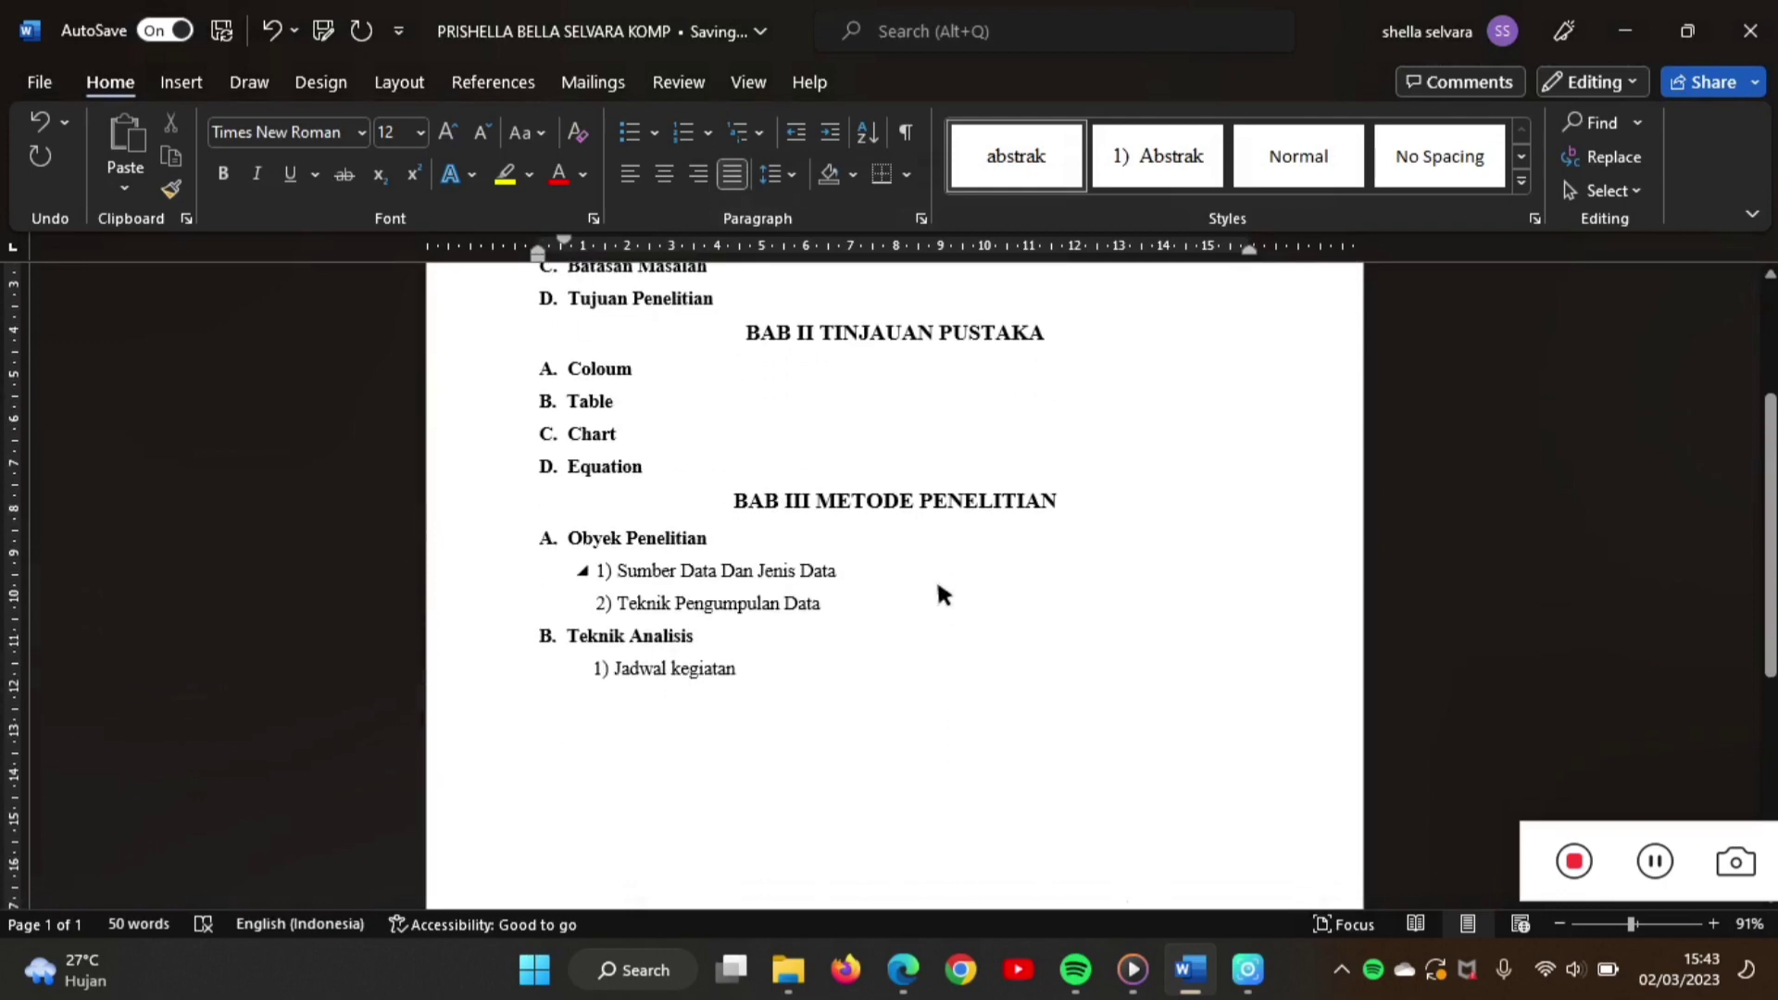
{"action": "scroll", "coordinate": [938, 585], "scroll_direction": "up", "scroll_amount": 3}
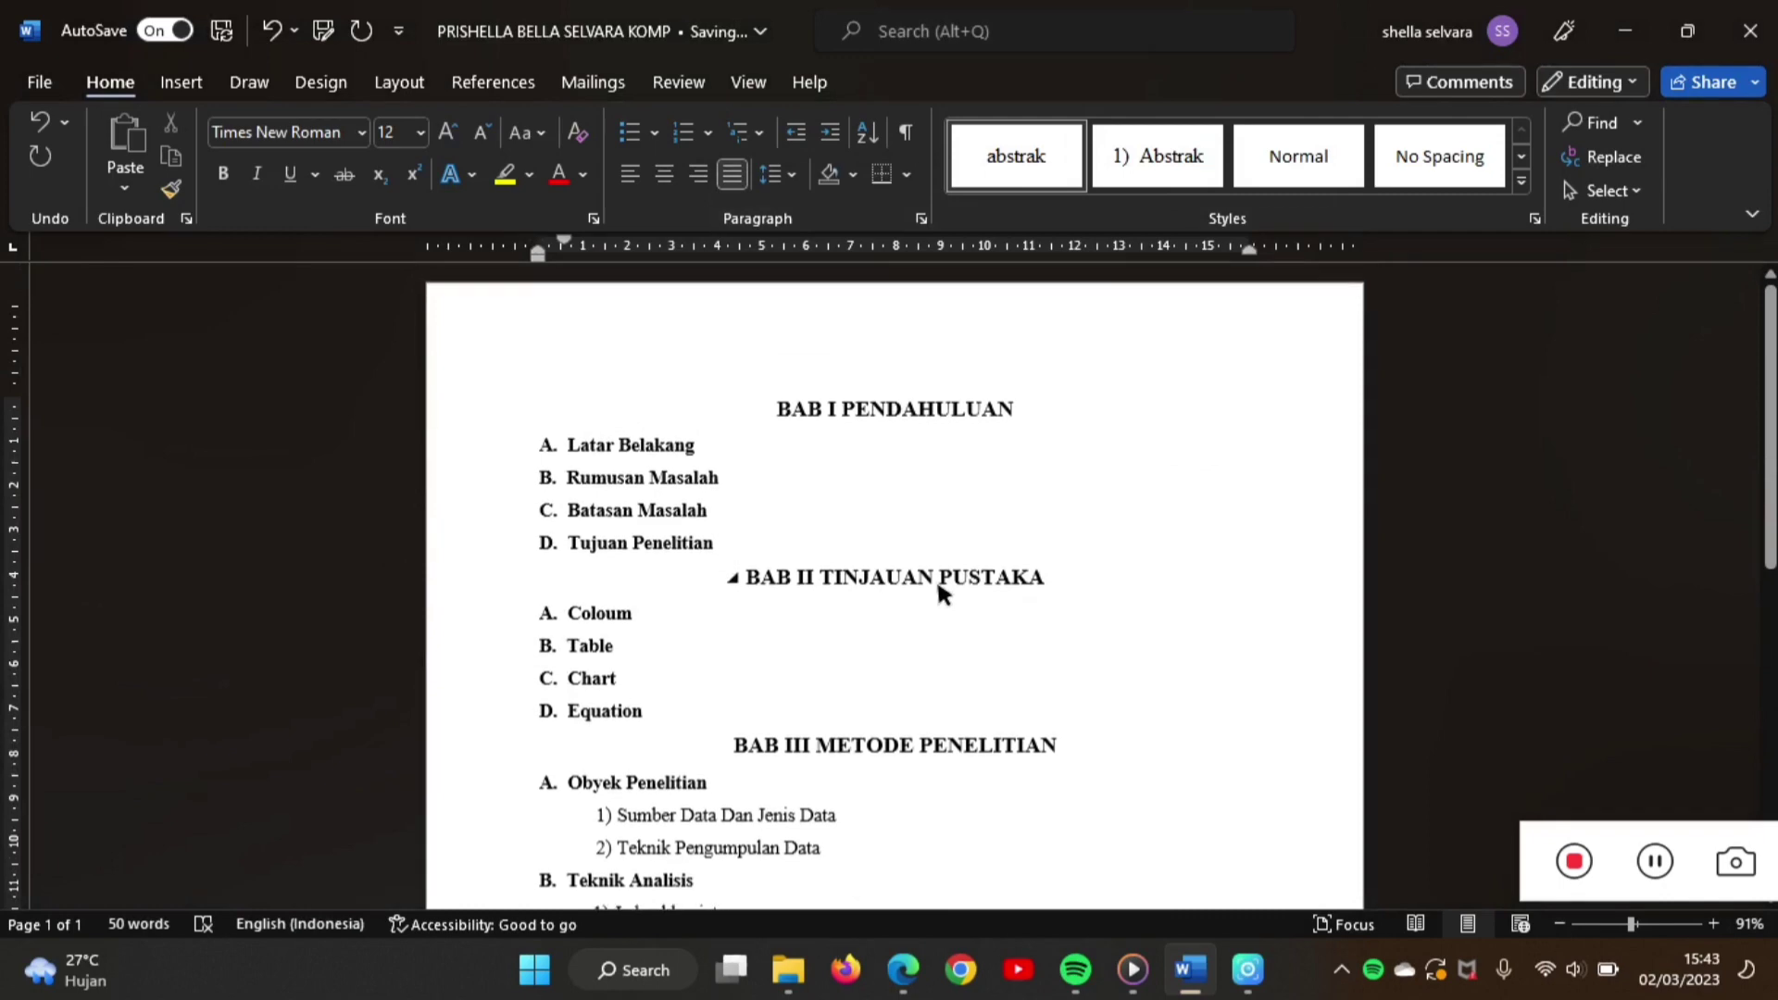
{"action": "left_click", "coordinate": [856, 437]}
{"action": "key", "text": "Return"}
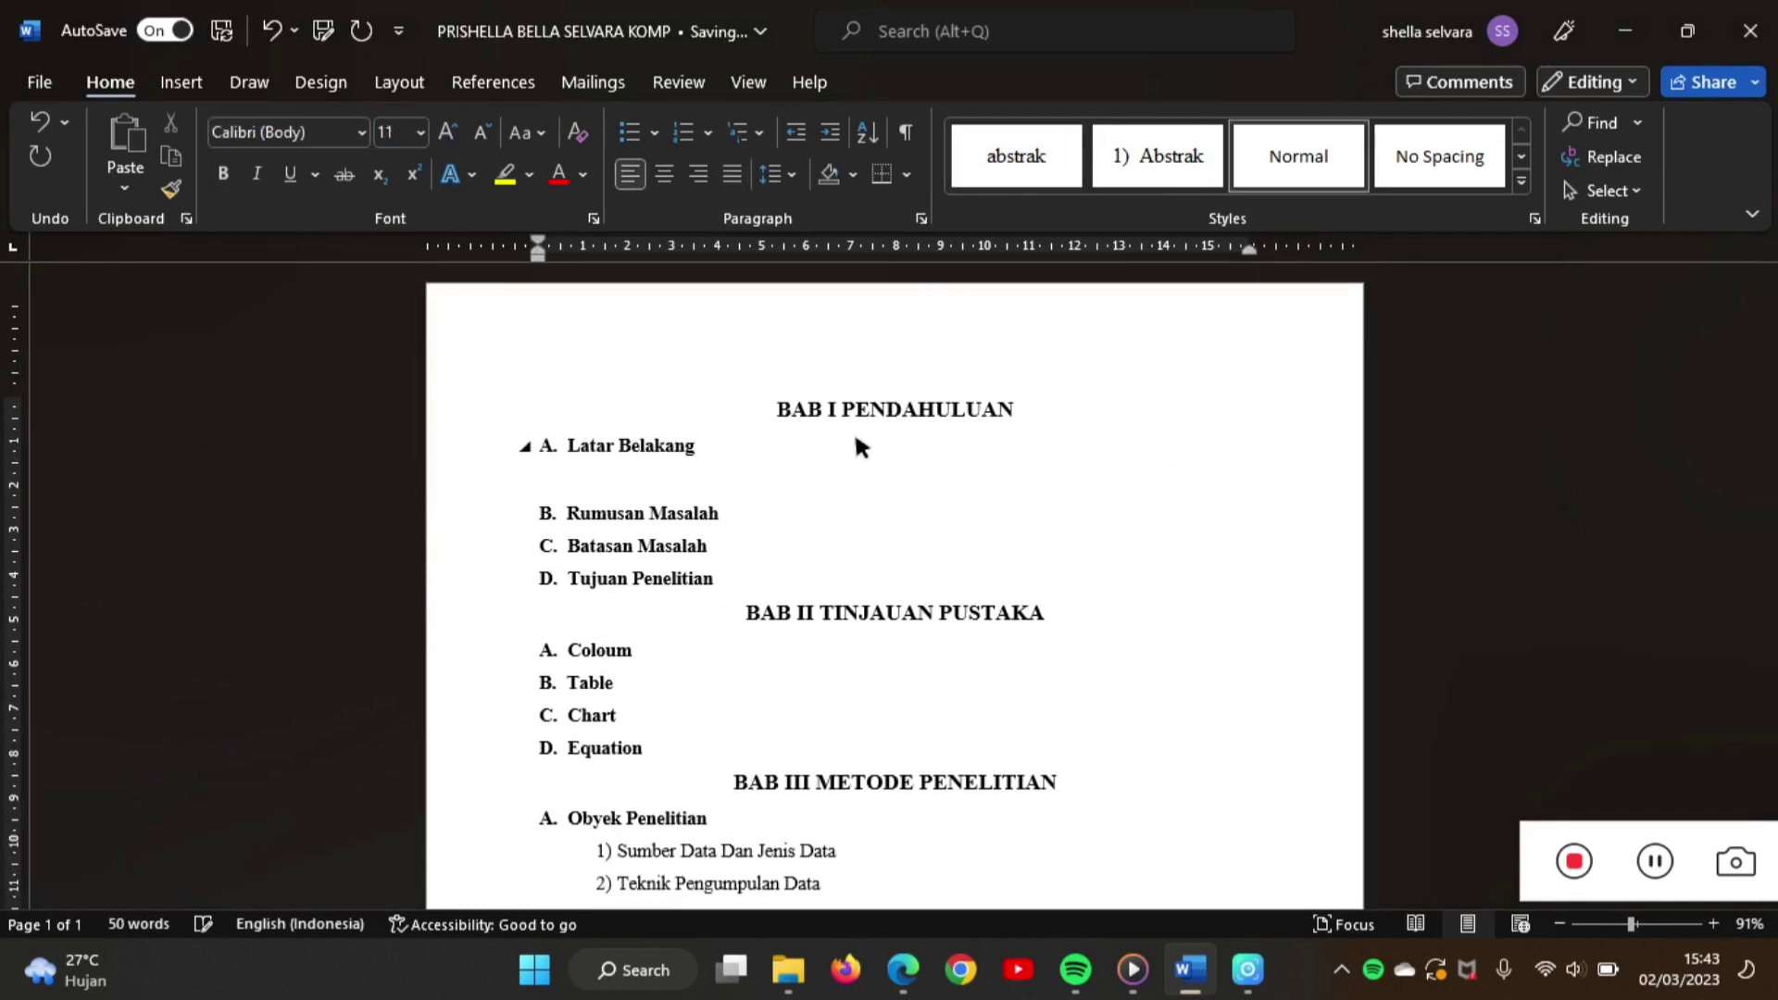
{"action": "left_click", "coordinate": [1034, 158]}
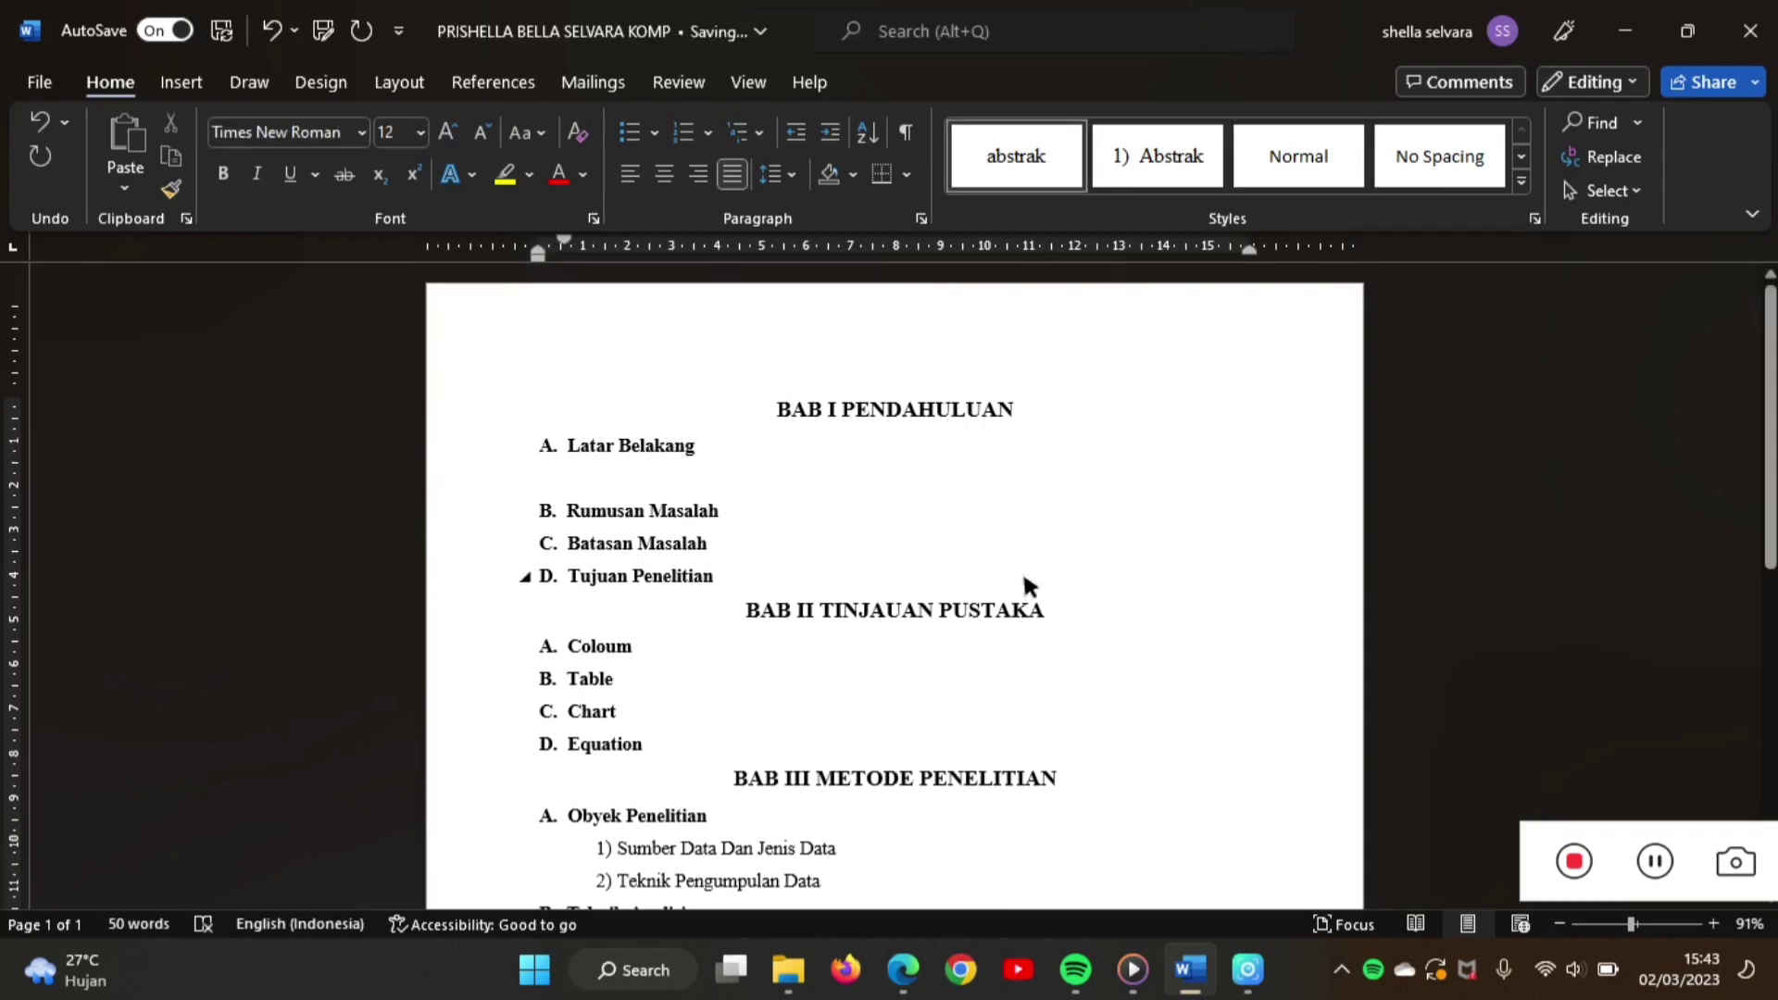
- Switch to the Pedoman Tugas Akhir PDF in Edge and copy the paragraph under A. Latar Belakang, up to "berisikan tentang:"
{"action": "left_click", "coordinate": [905, 972]}
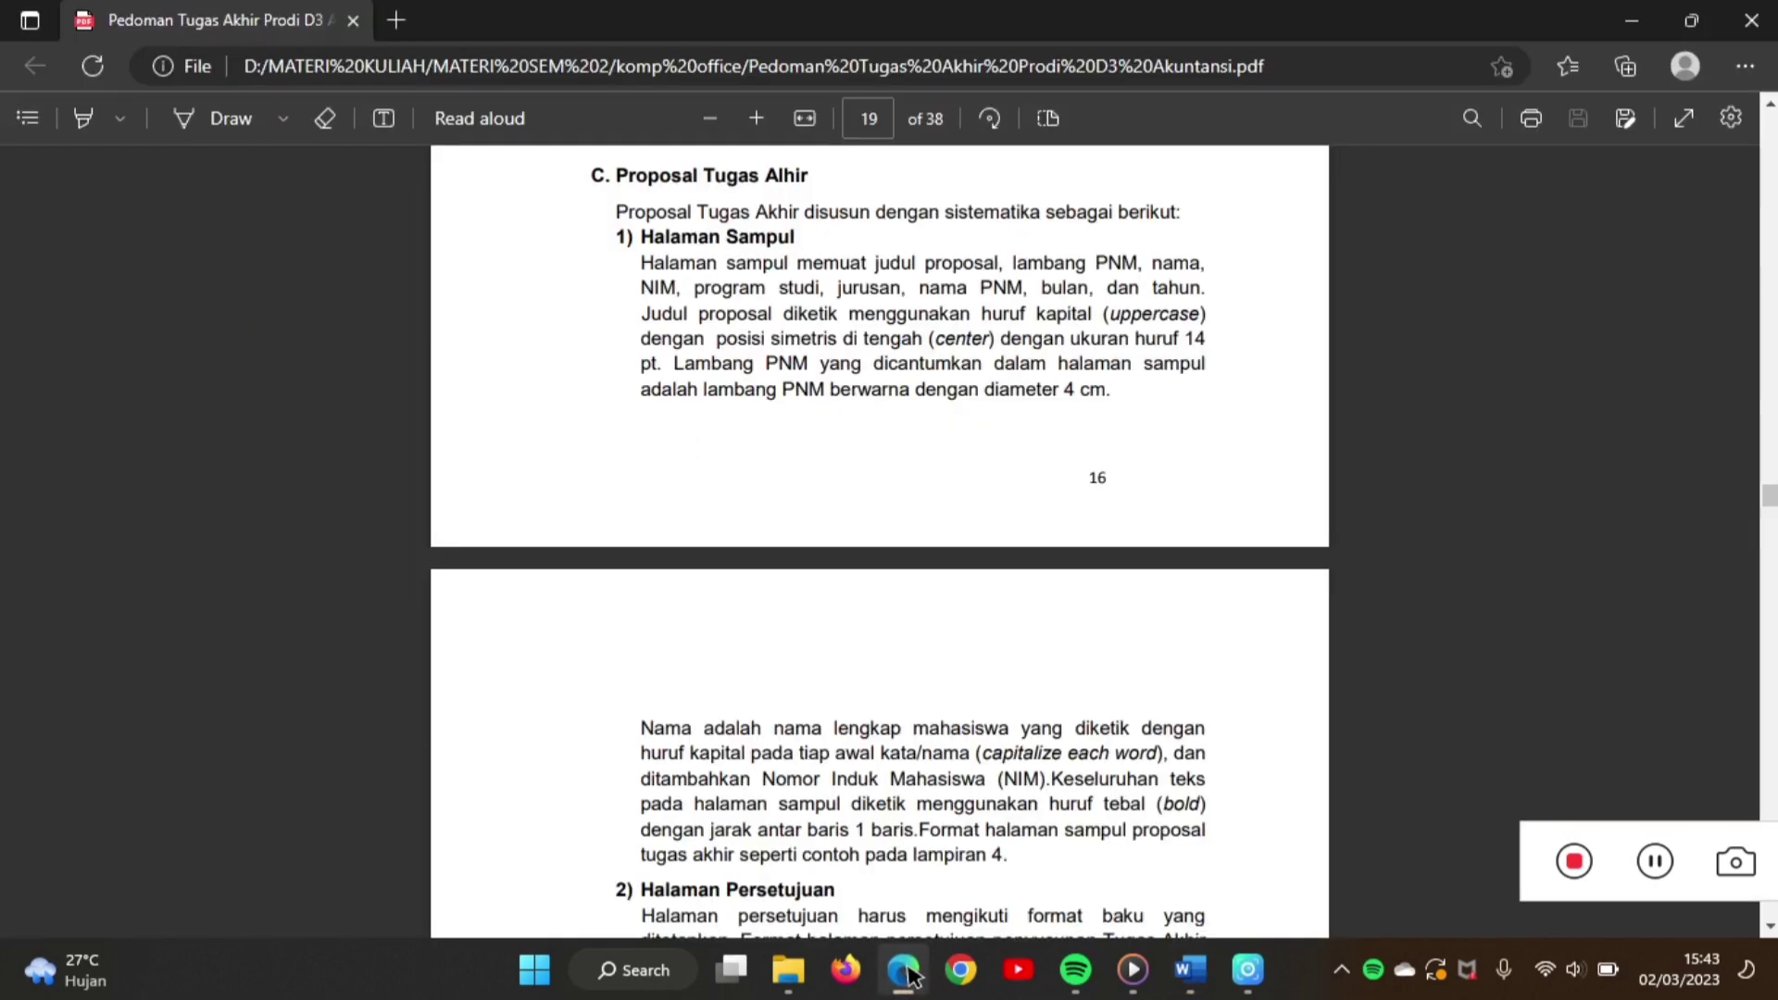
{"action": "scroll", "coordinate": [787, 548], "scroll_direction": "down", "scroll_amount": 7}
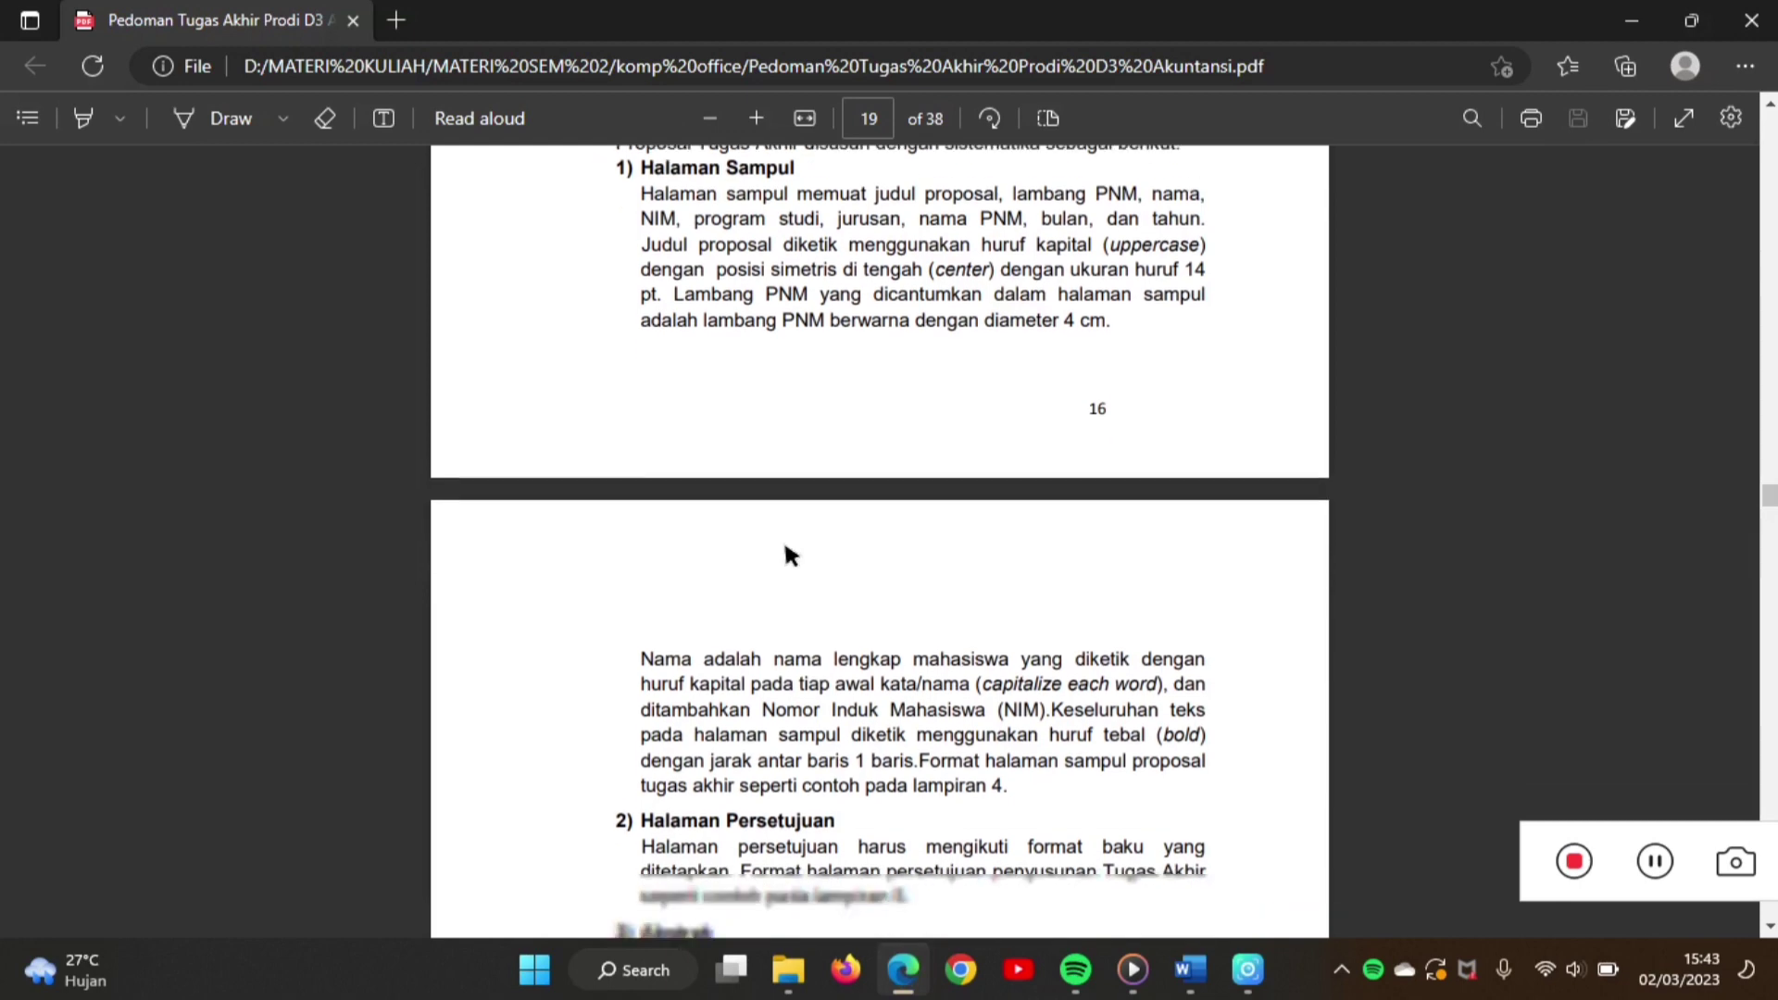
{"action": "scroll", "coordinate": [786, 549], "scroll_direction": "down", "scroll_amount": 4}
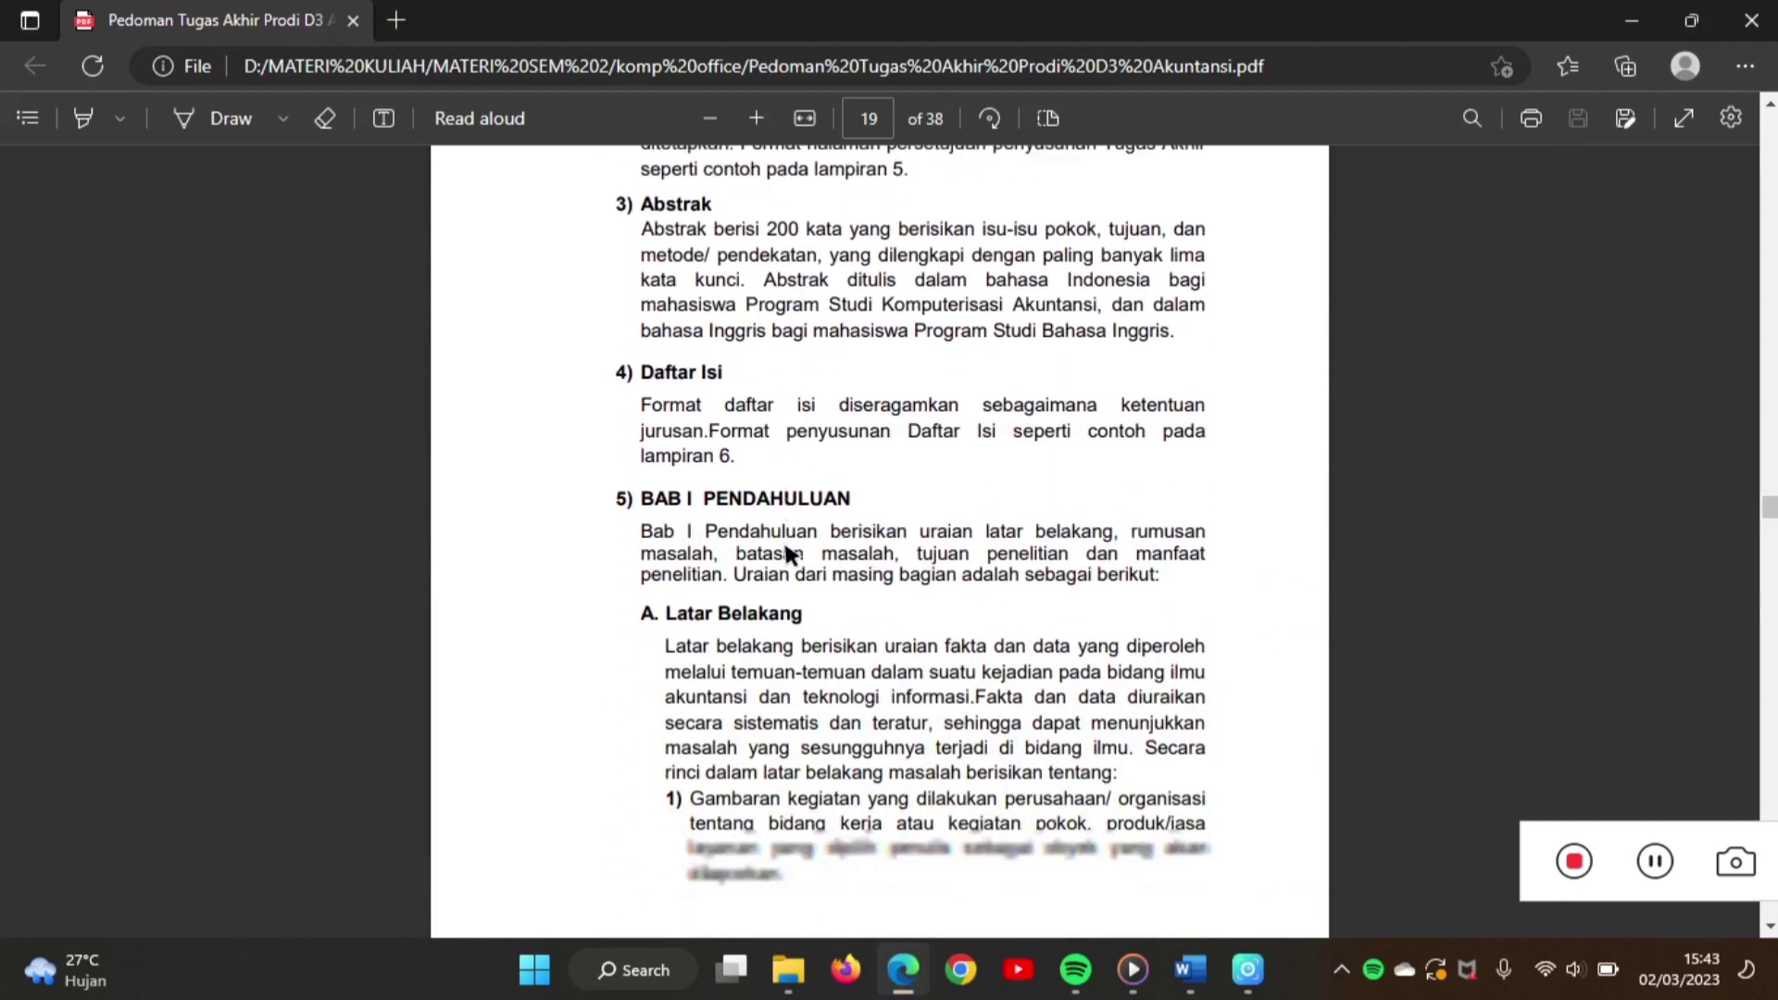
{"action": "scroll", "coordinate": [786, 548], "scroll_direction": "down", "scroll_amount": 1}
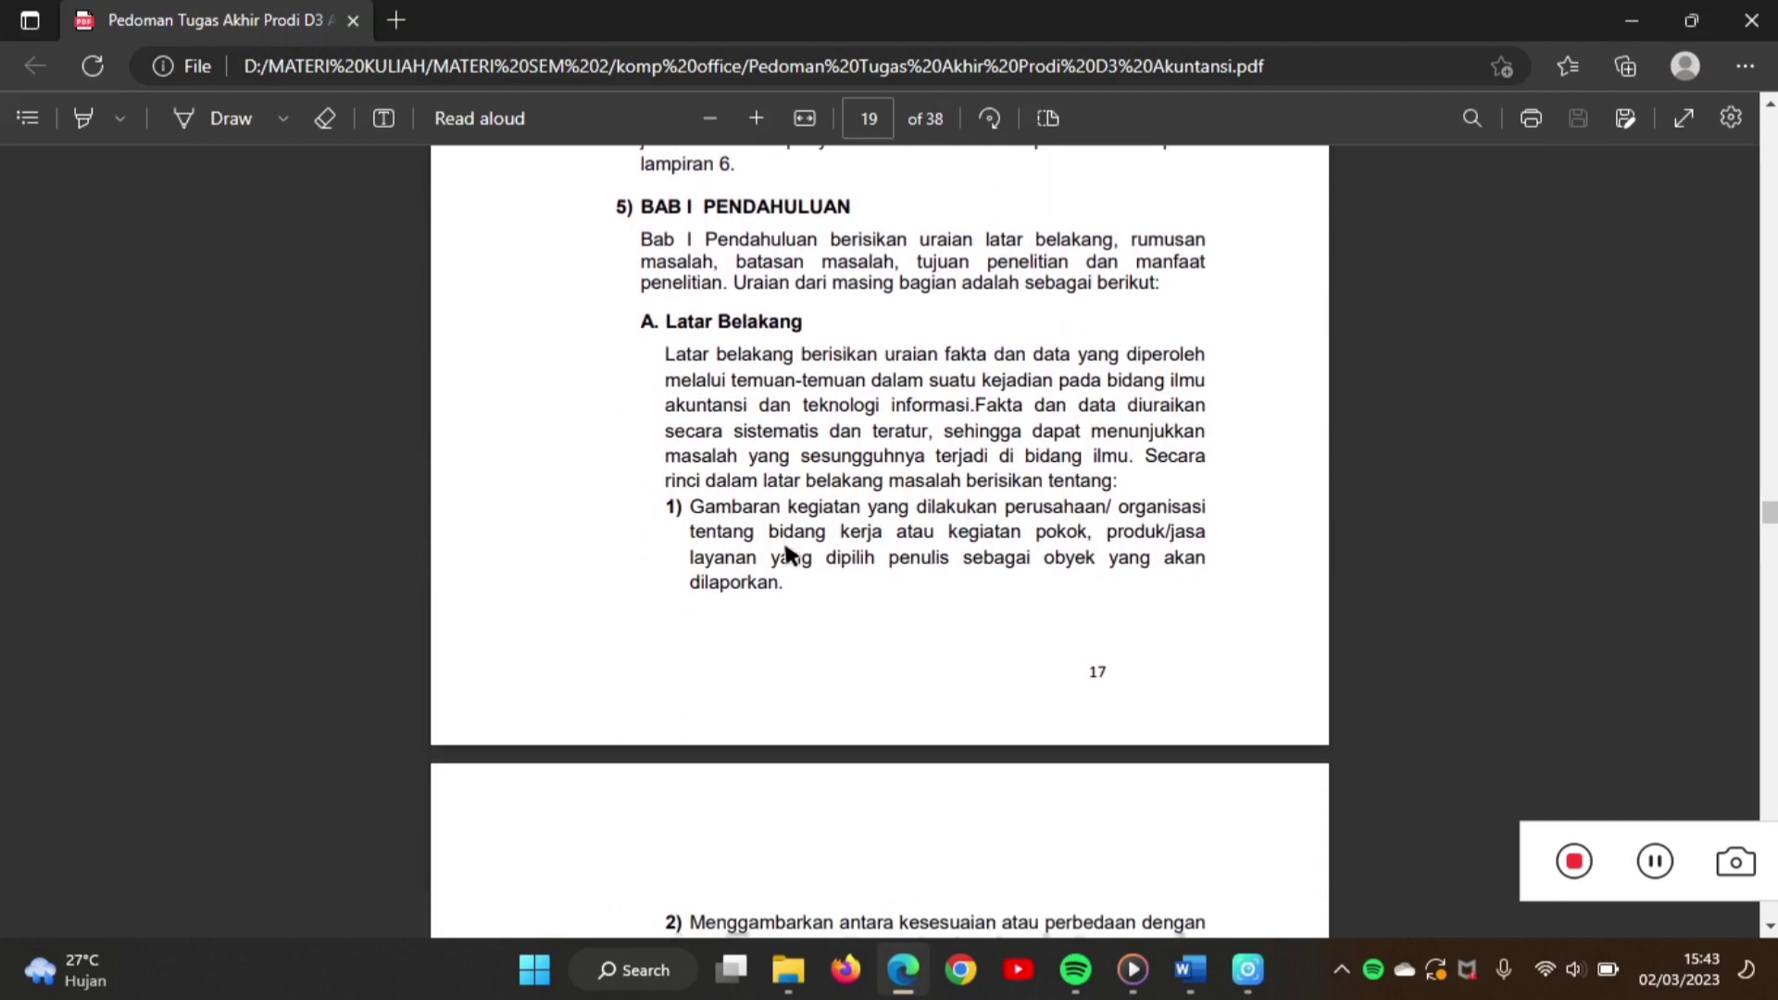
{"action": "left_click_drag", "start_coordinate": [663, 355], "coordinate": [1160, 479]}
{"action": "key", "text": "ctrl+c"}
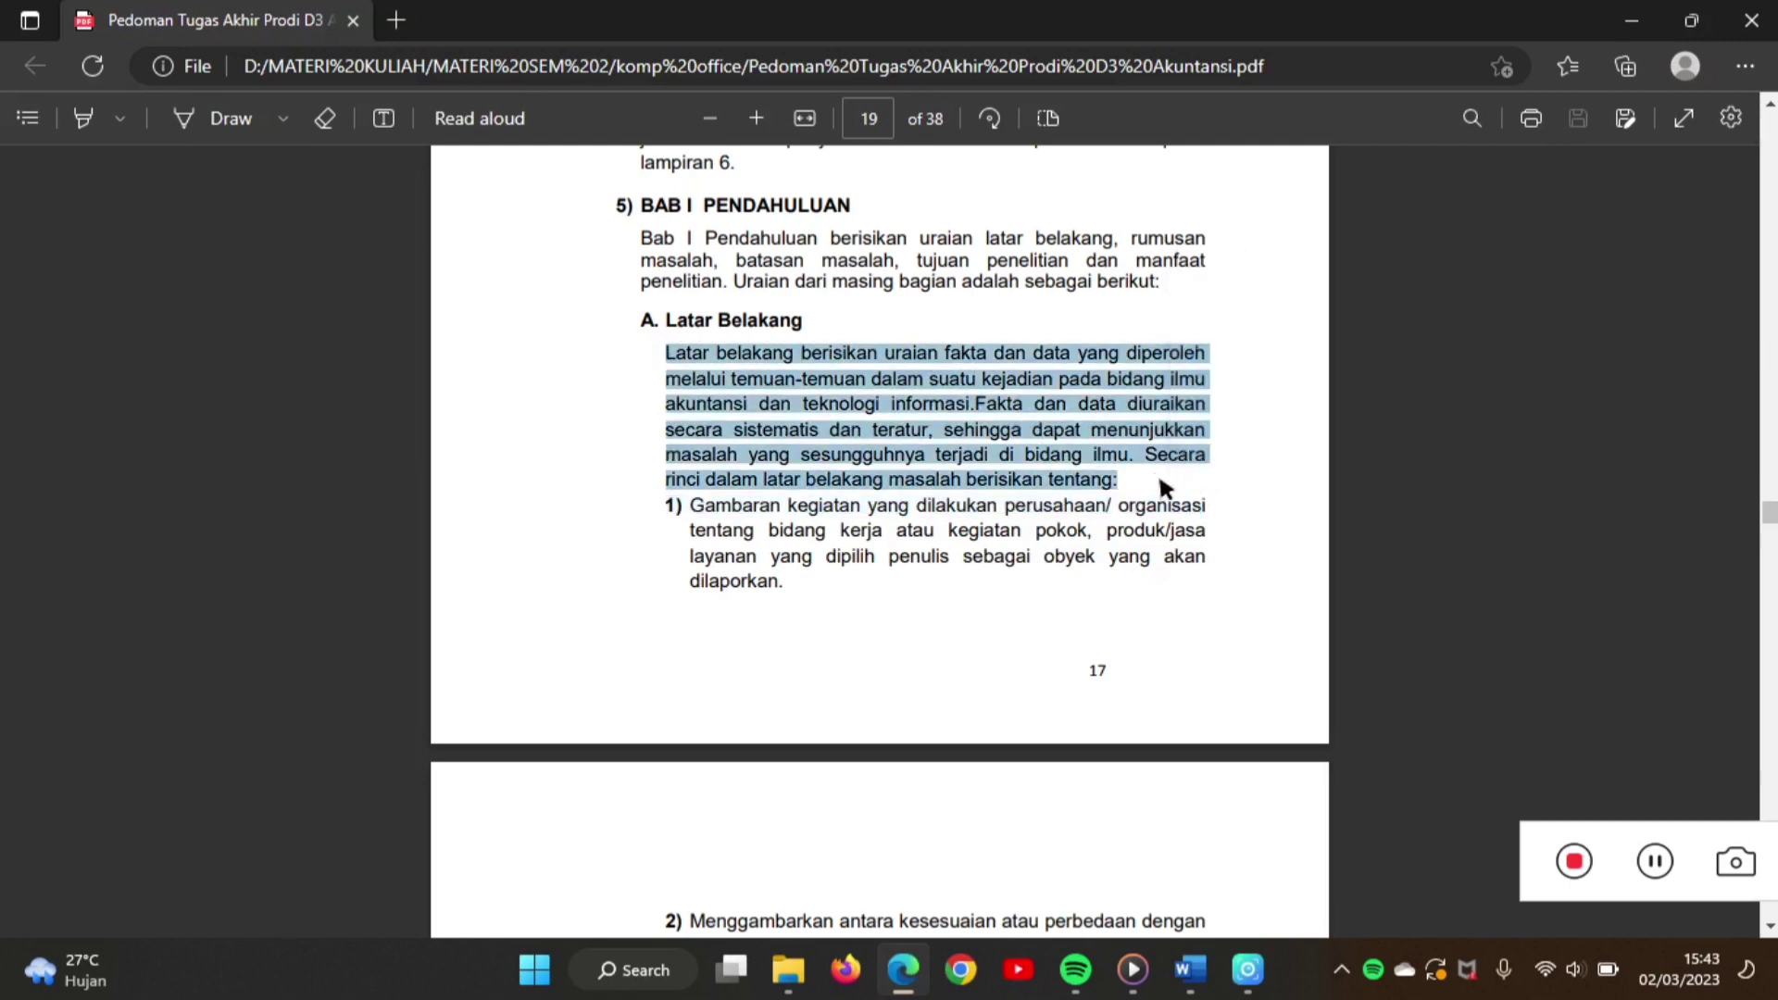
- Return to Word and paste the copied paragraph below Latar Belakang with merged formatting
{"action": "left_click", "coordinate": [1193, 970]}
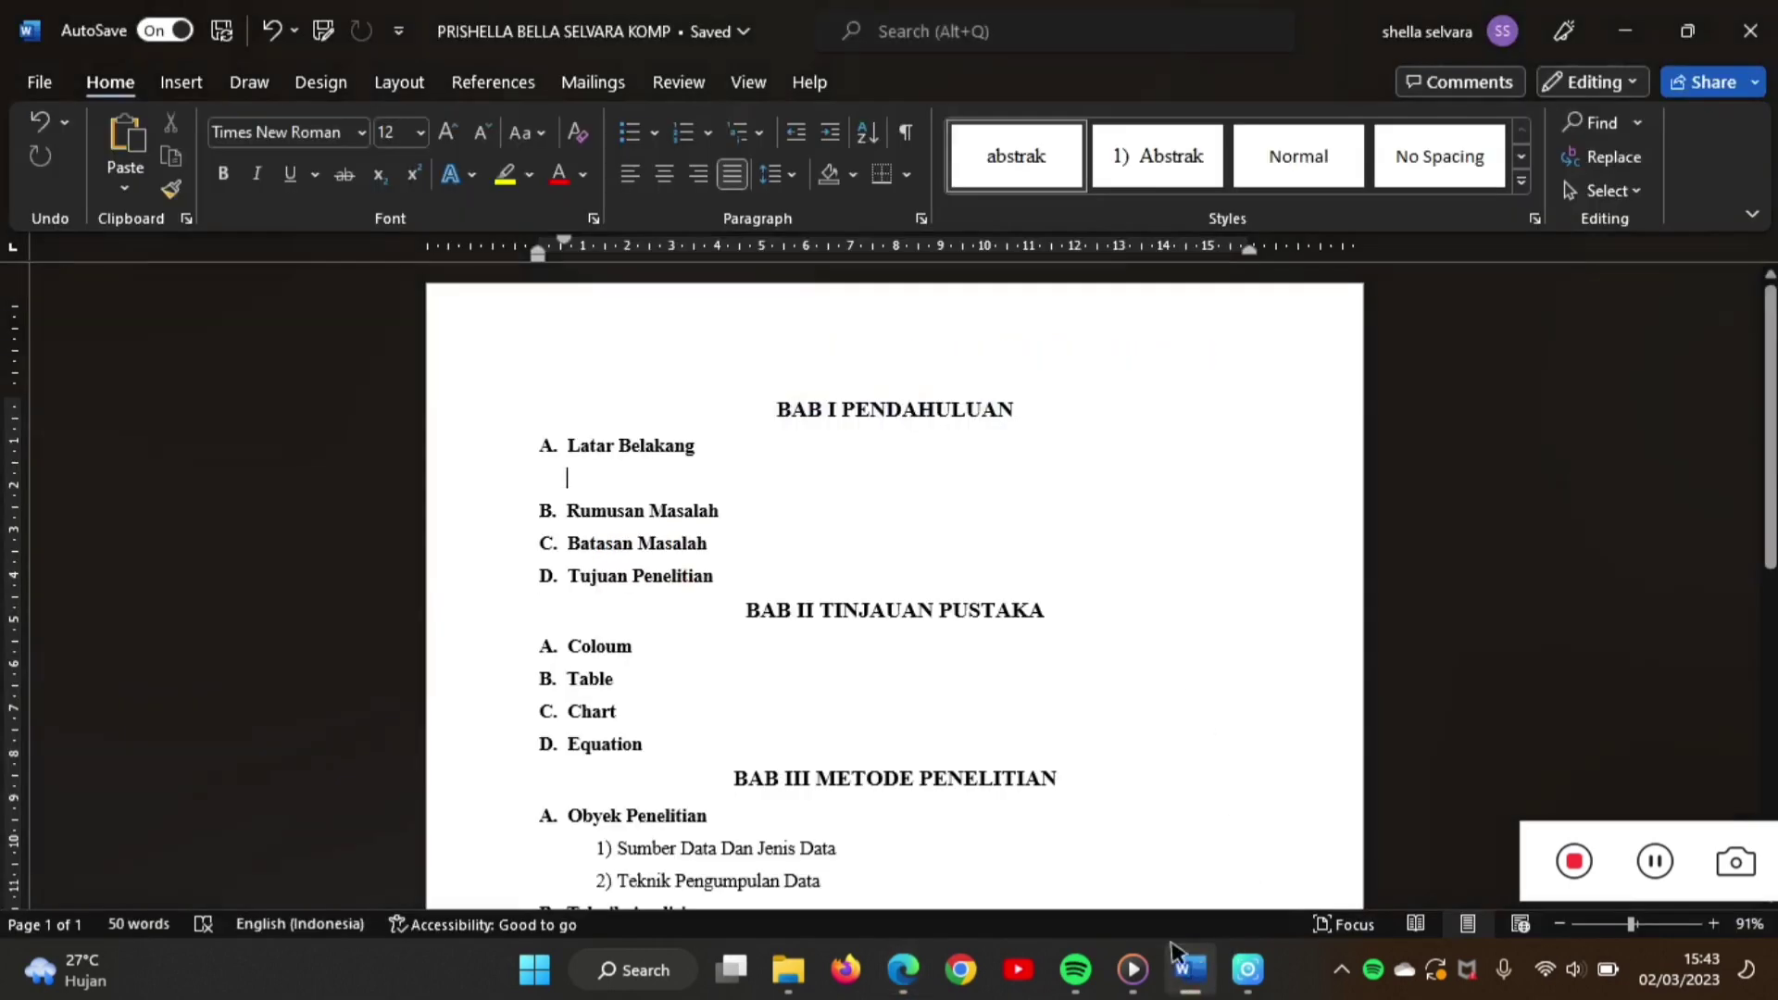
{"action": "right_click", "coordinate": [796, 478]}
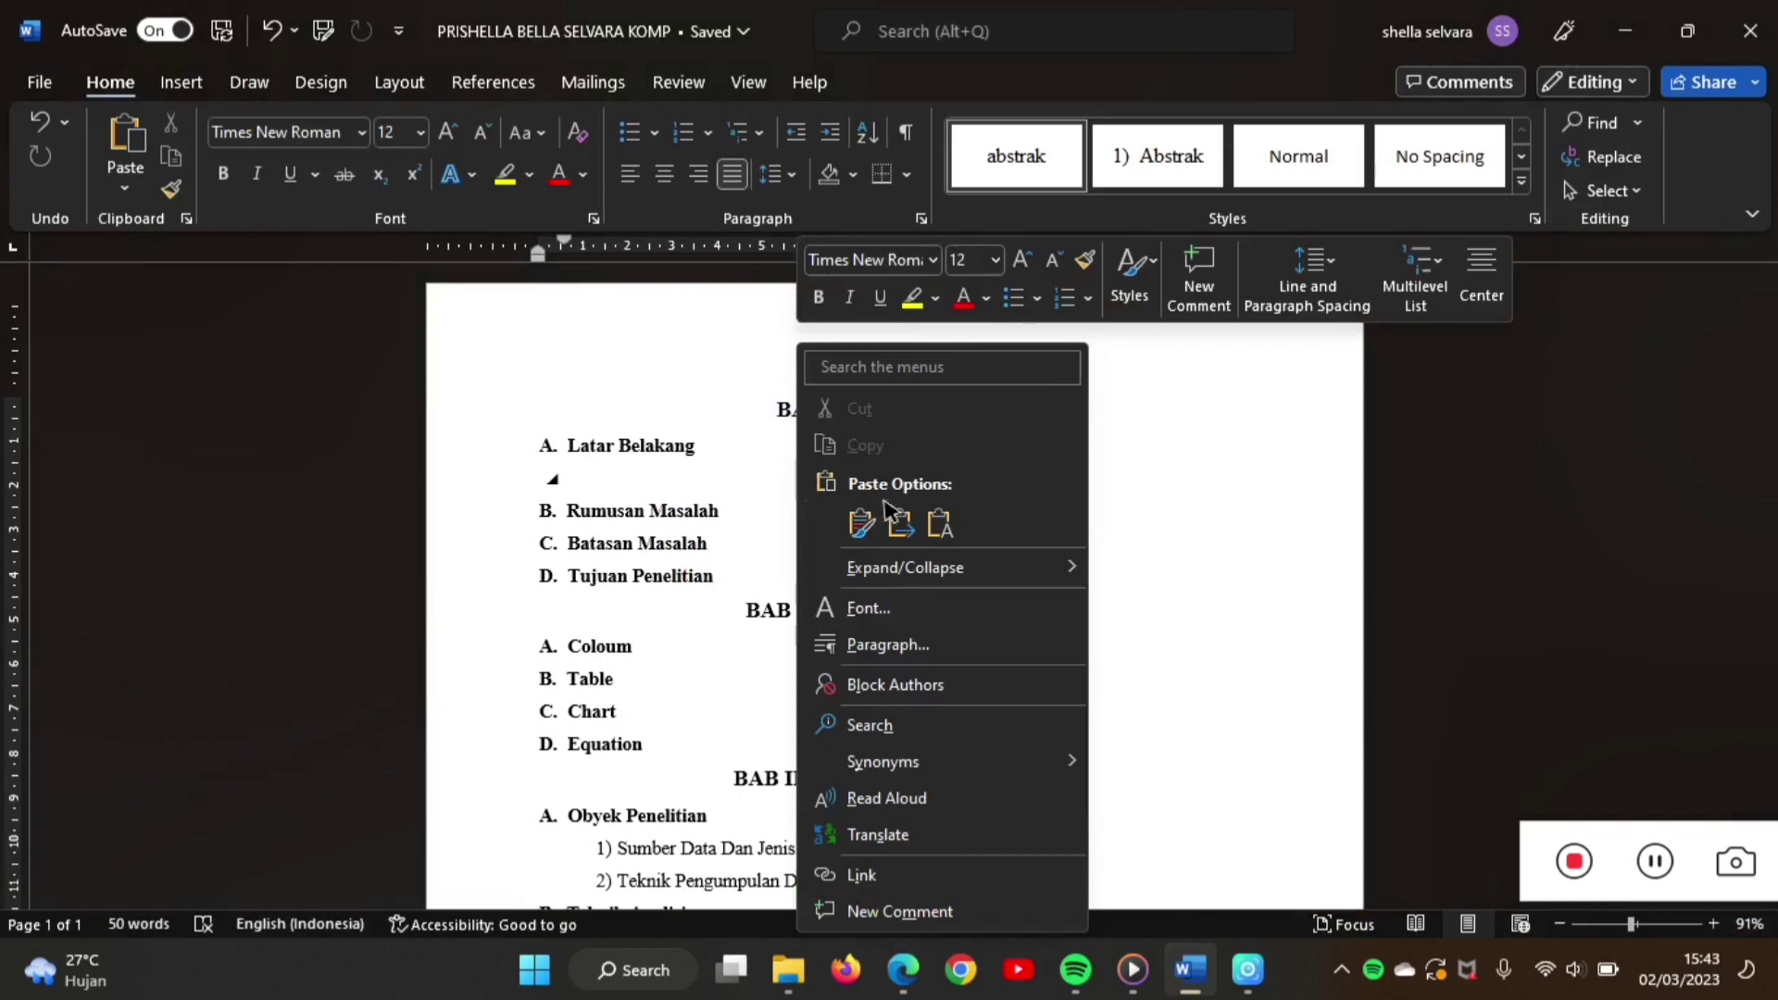
{"action": "left_click", "coordinate": [899, 523]}
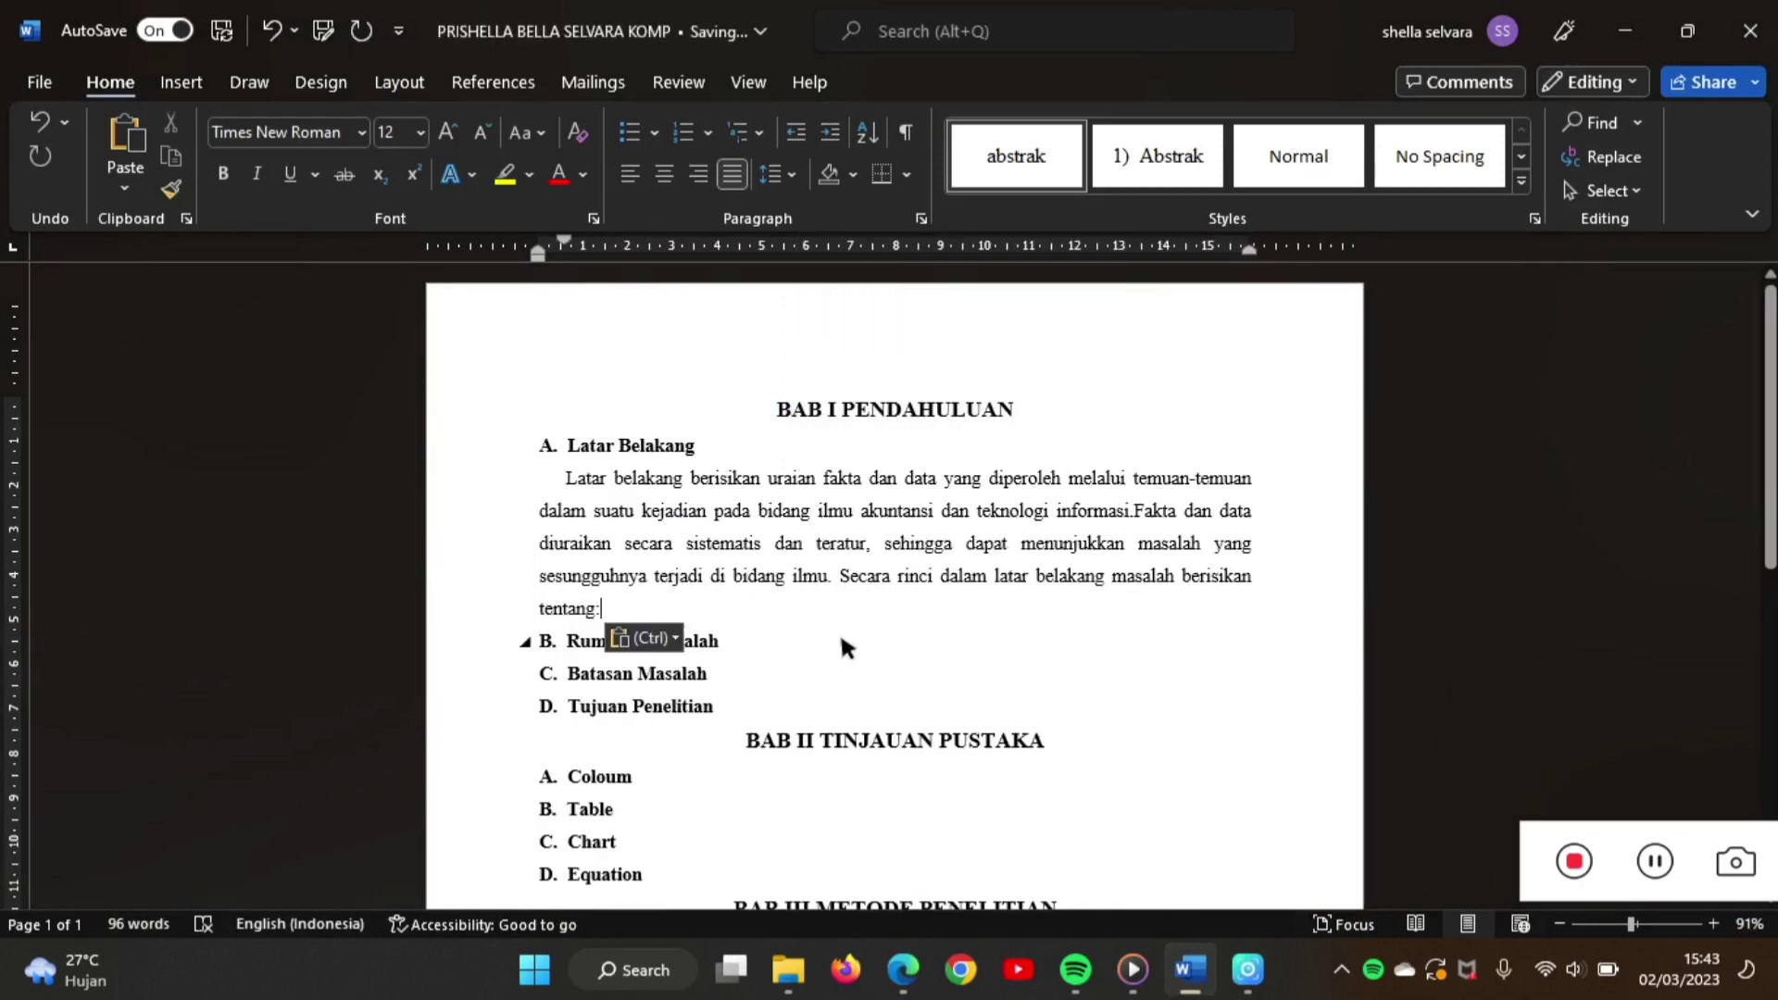
- Add a line after the Latar Belakang paragraph and apply the Heading 3 style to it
{"action": "key", "text": "Return"}
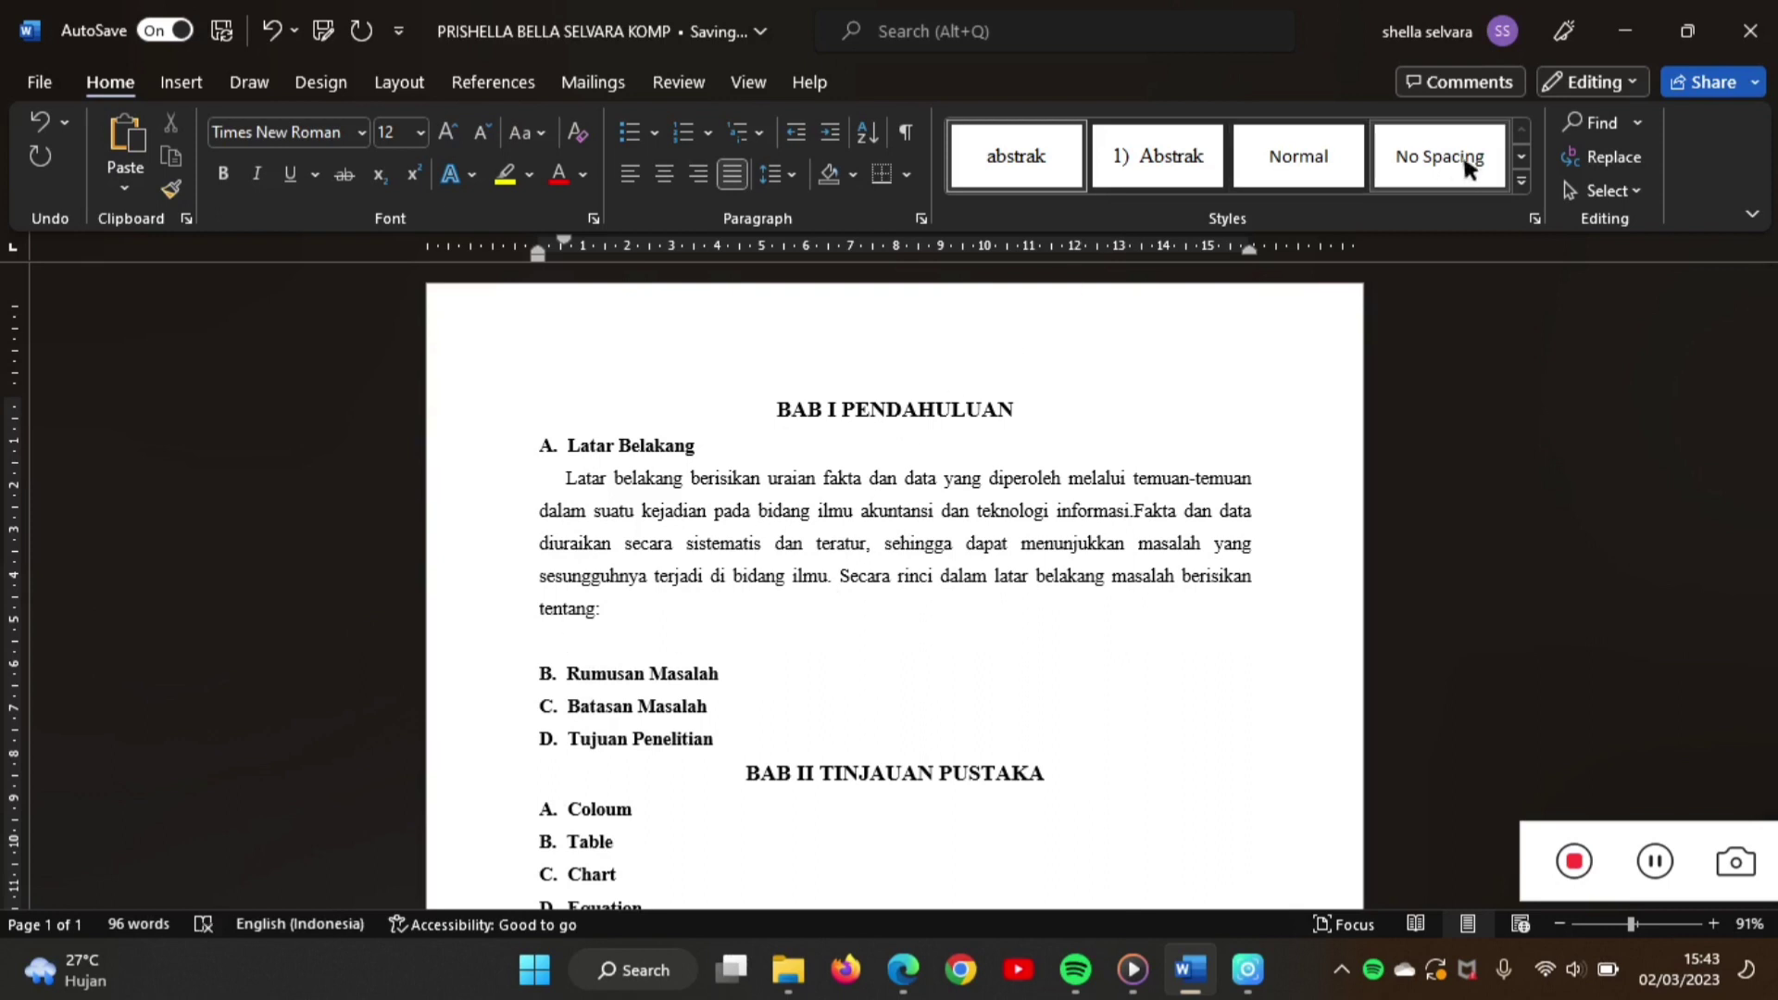
{"action": "left_click", "coordinate": [1522, 157]}
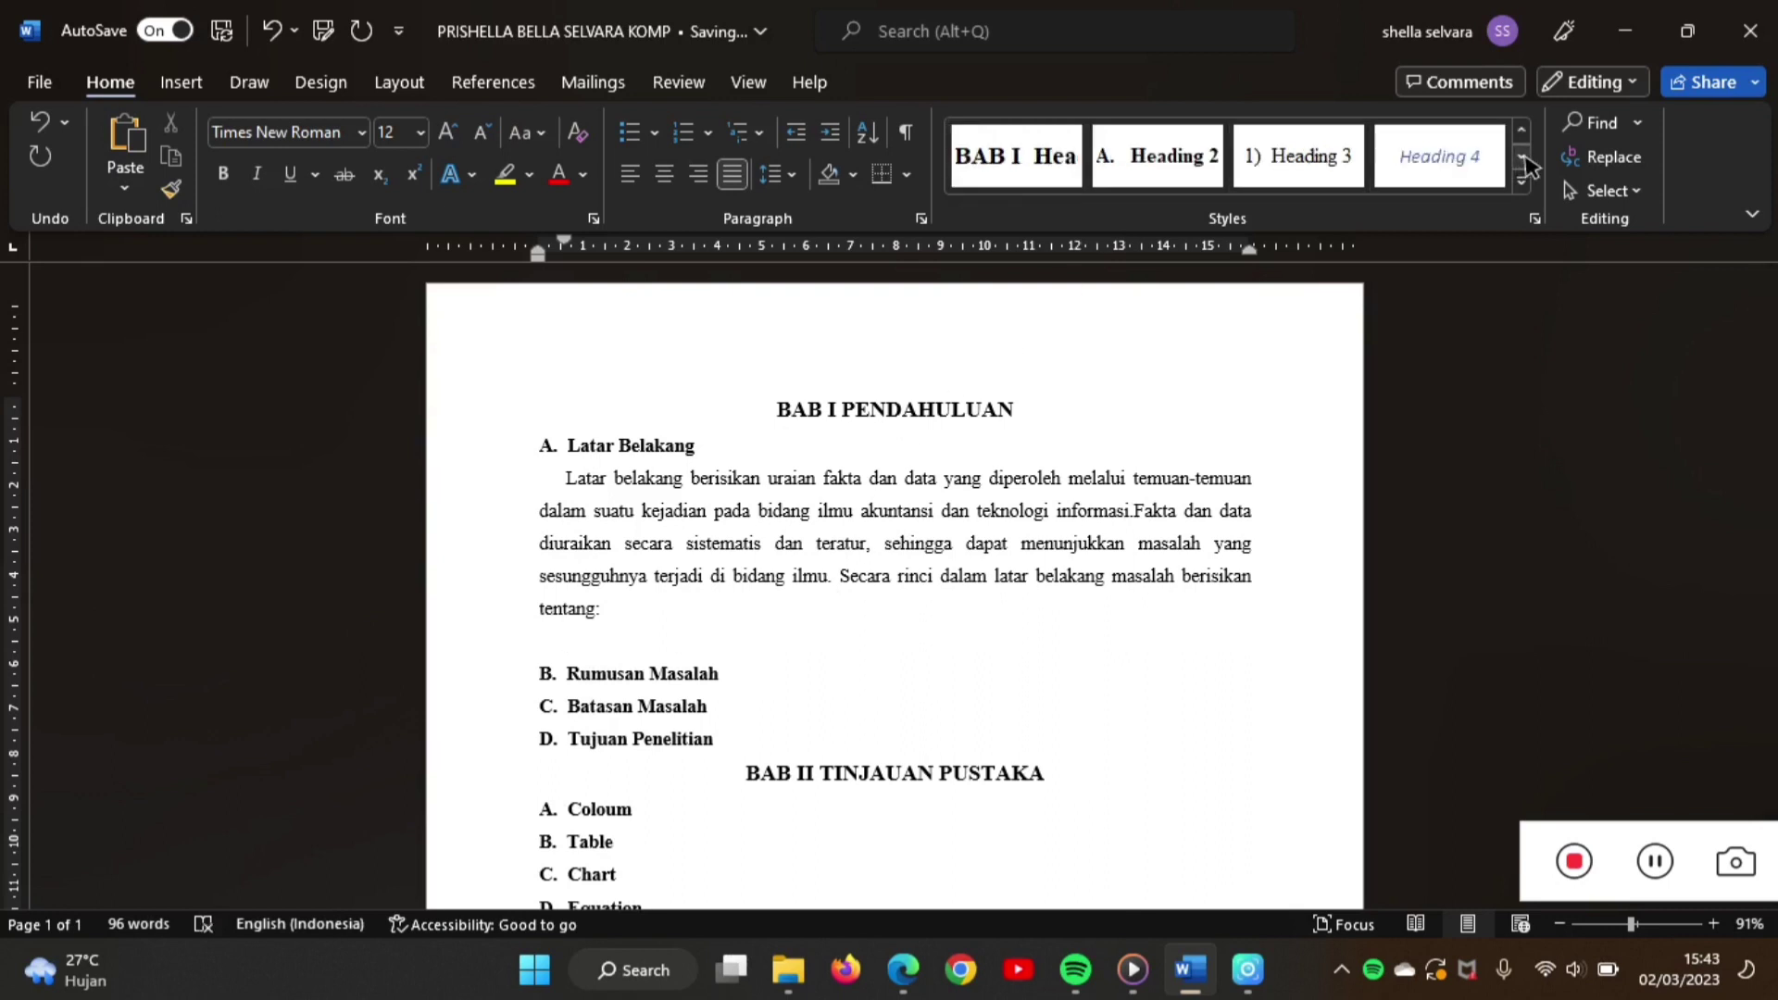
{"action": "left_click", "coordinate": [1342, 137]}
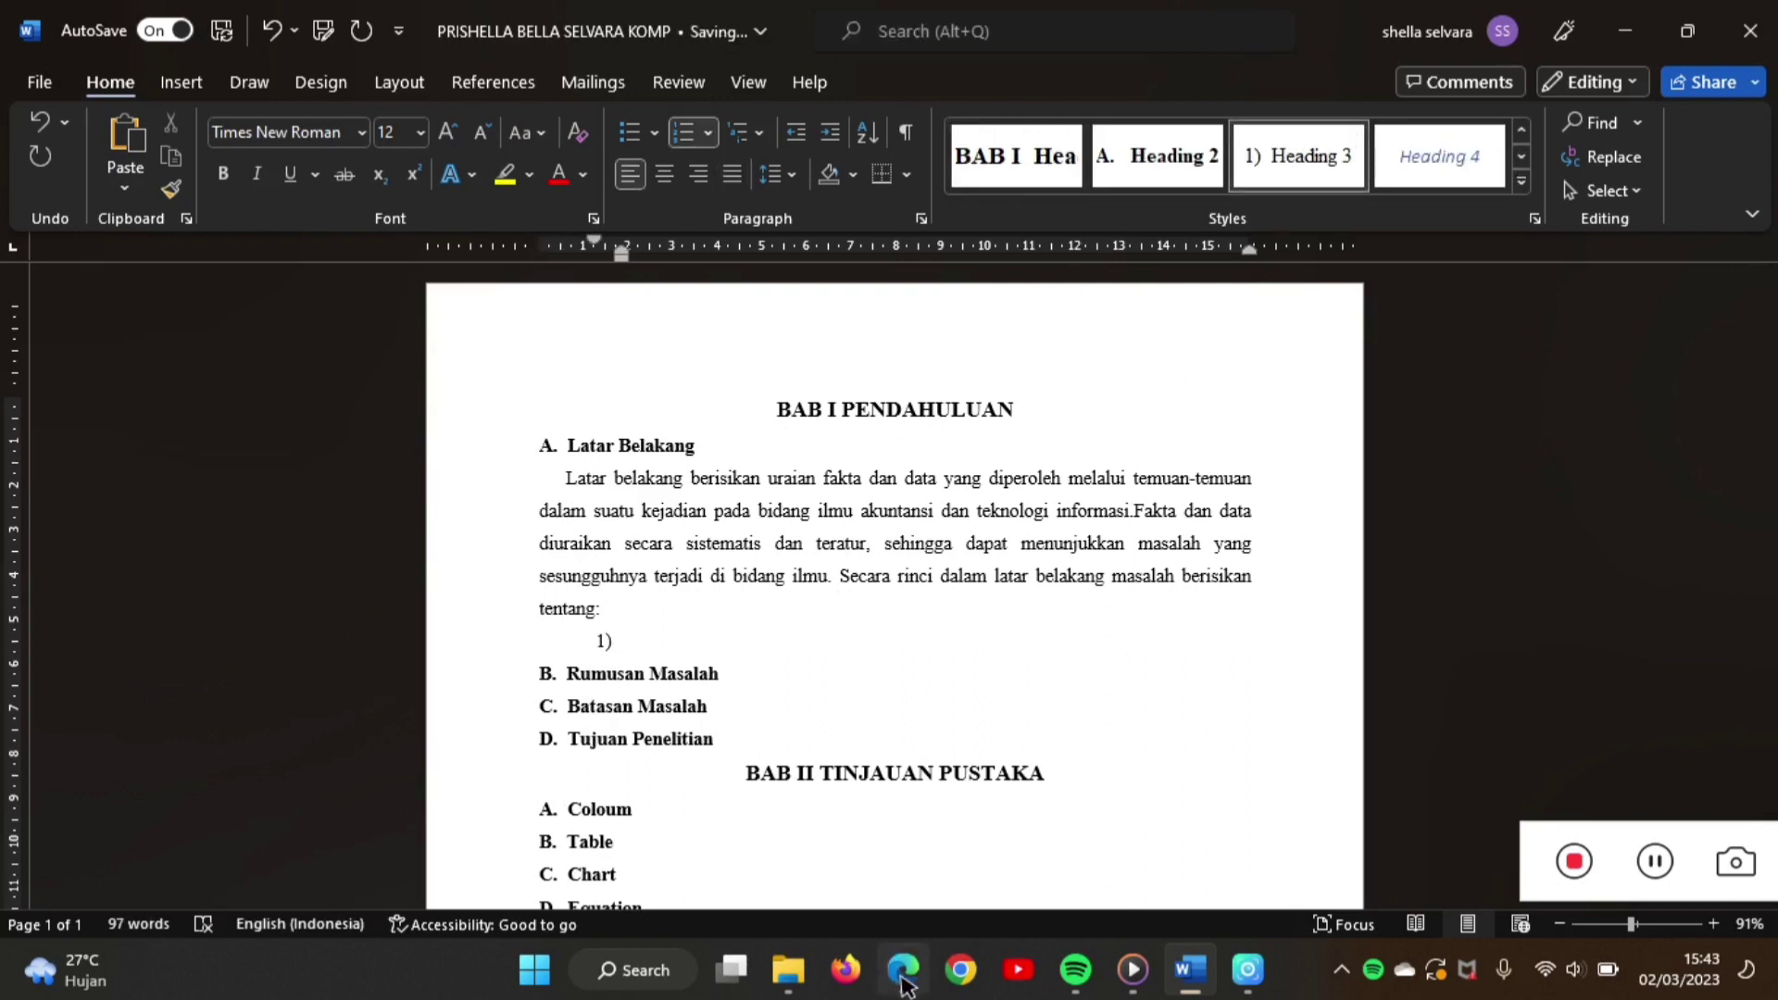
- Copy item 1 under Latar Belakang, "Gambaran kegiatan yang dilakukan…", from the Edge PDF and paste it into Word's empty Heading 3 line
{"action": "left_click", "coordinate": [900, 969]}
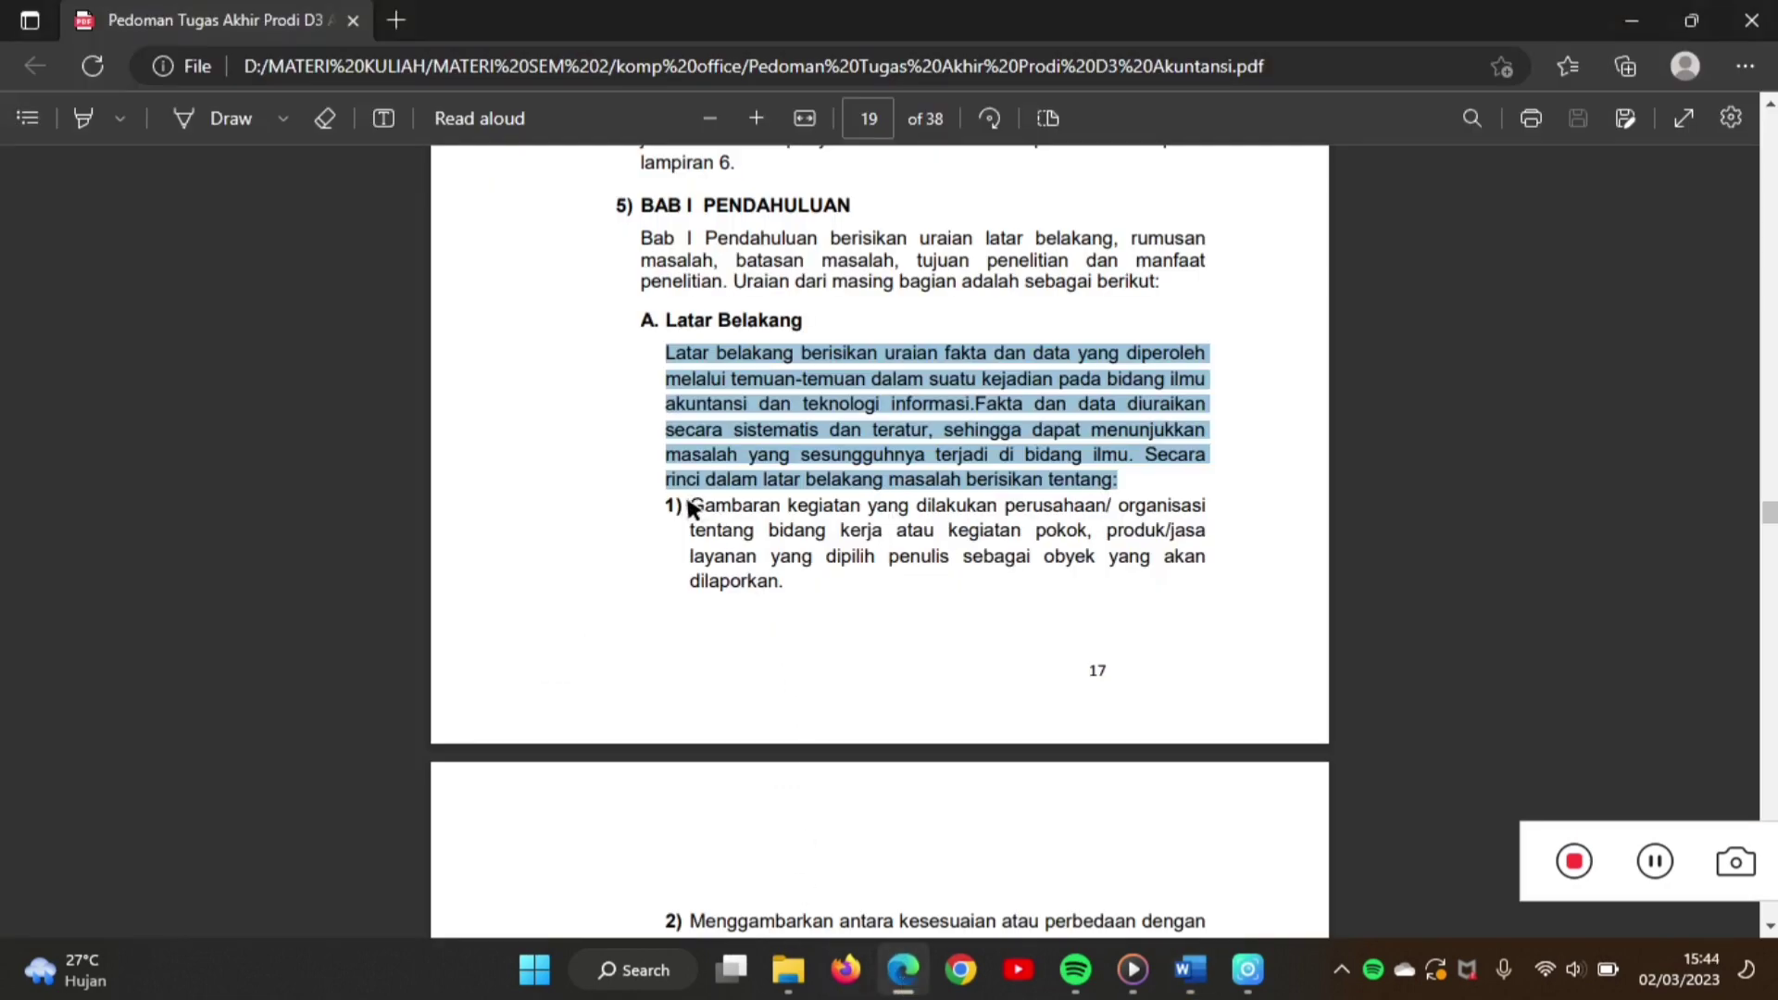
{"action": "left_click_drag", "start_coordinate": [691, 506], "coordinate": [811, 591]}
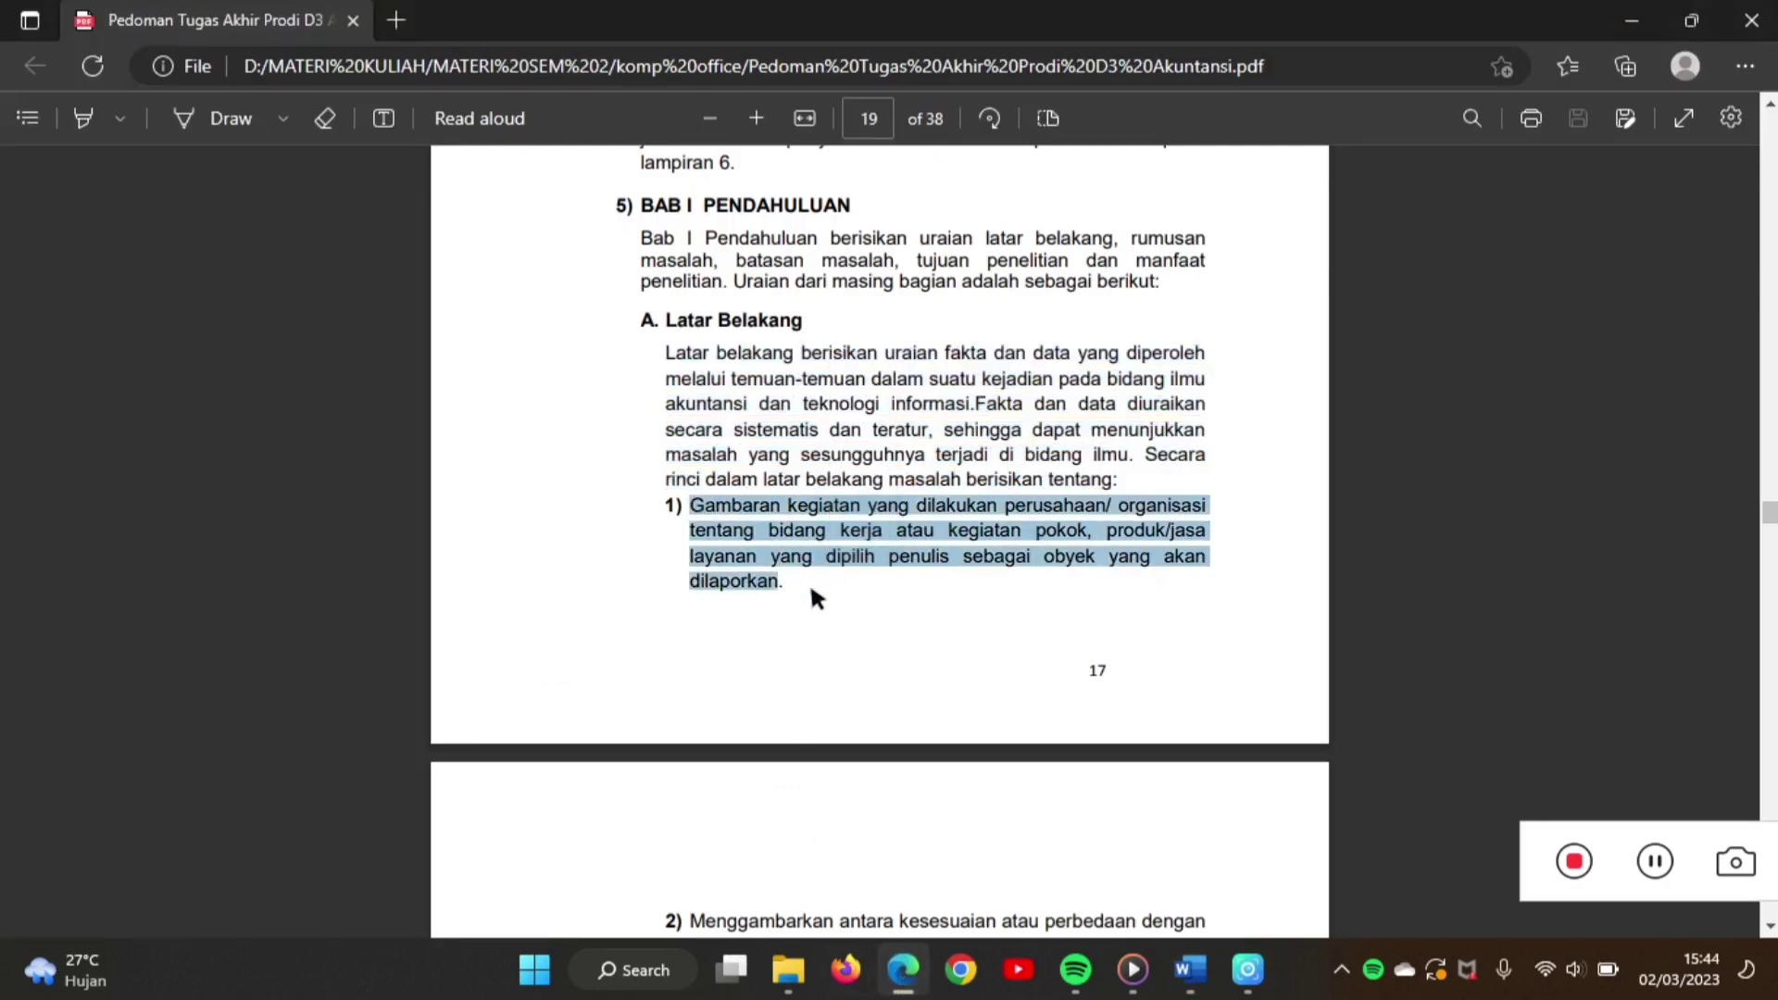
{"action": "left_click", "coordinate": [1192, 970]}
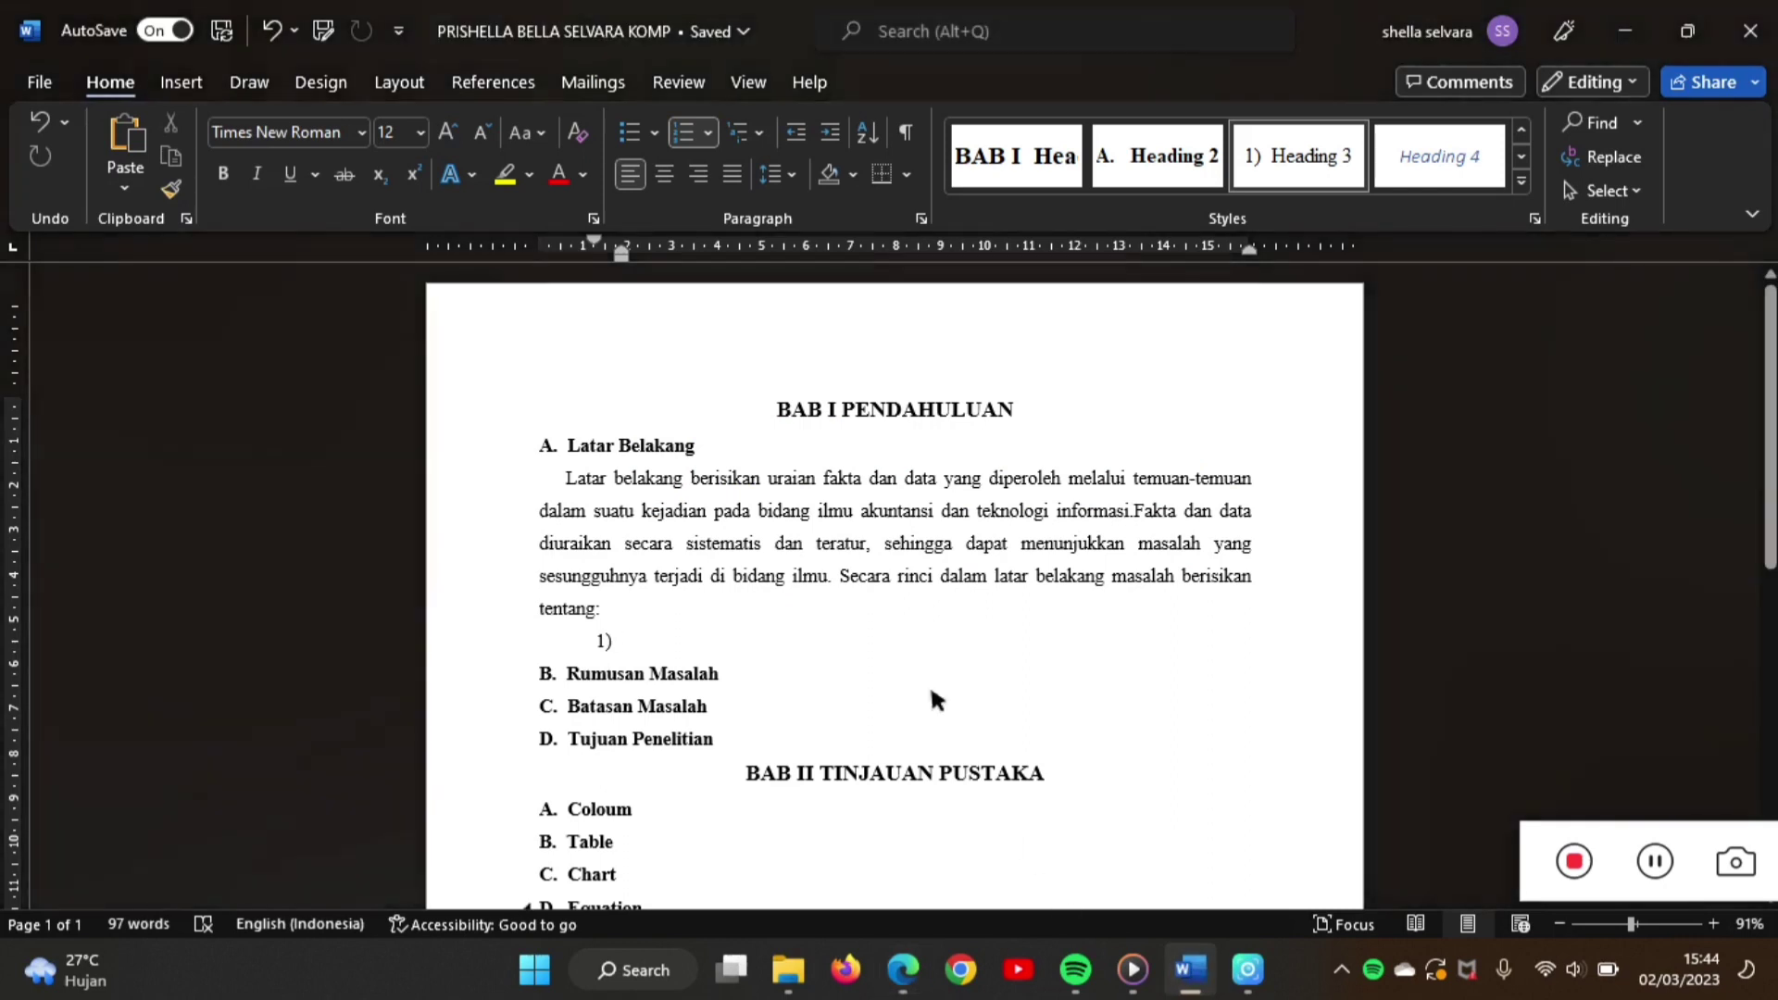
{"action": "right_click", "coordinate": [888, 637]}
{"action": "left_click", "coordinate": [982, 235]}
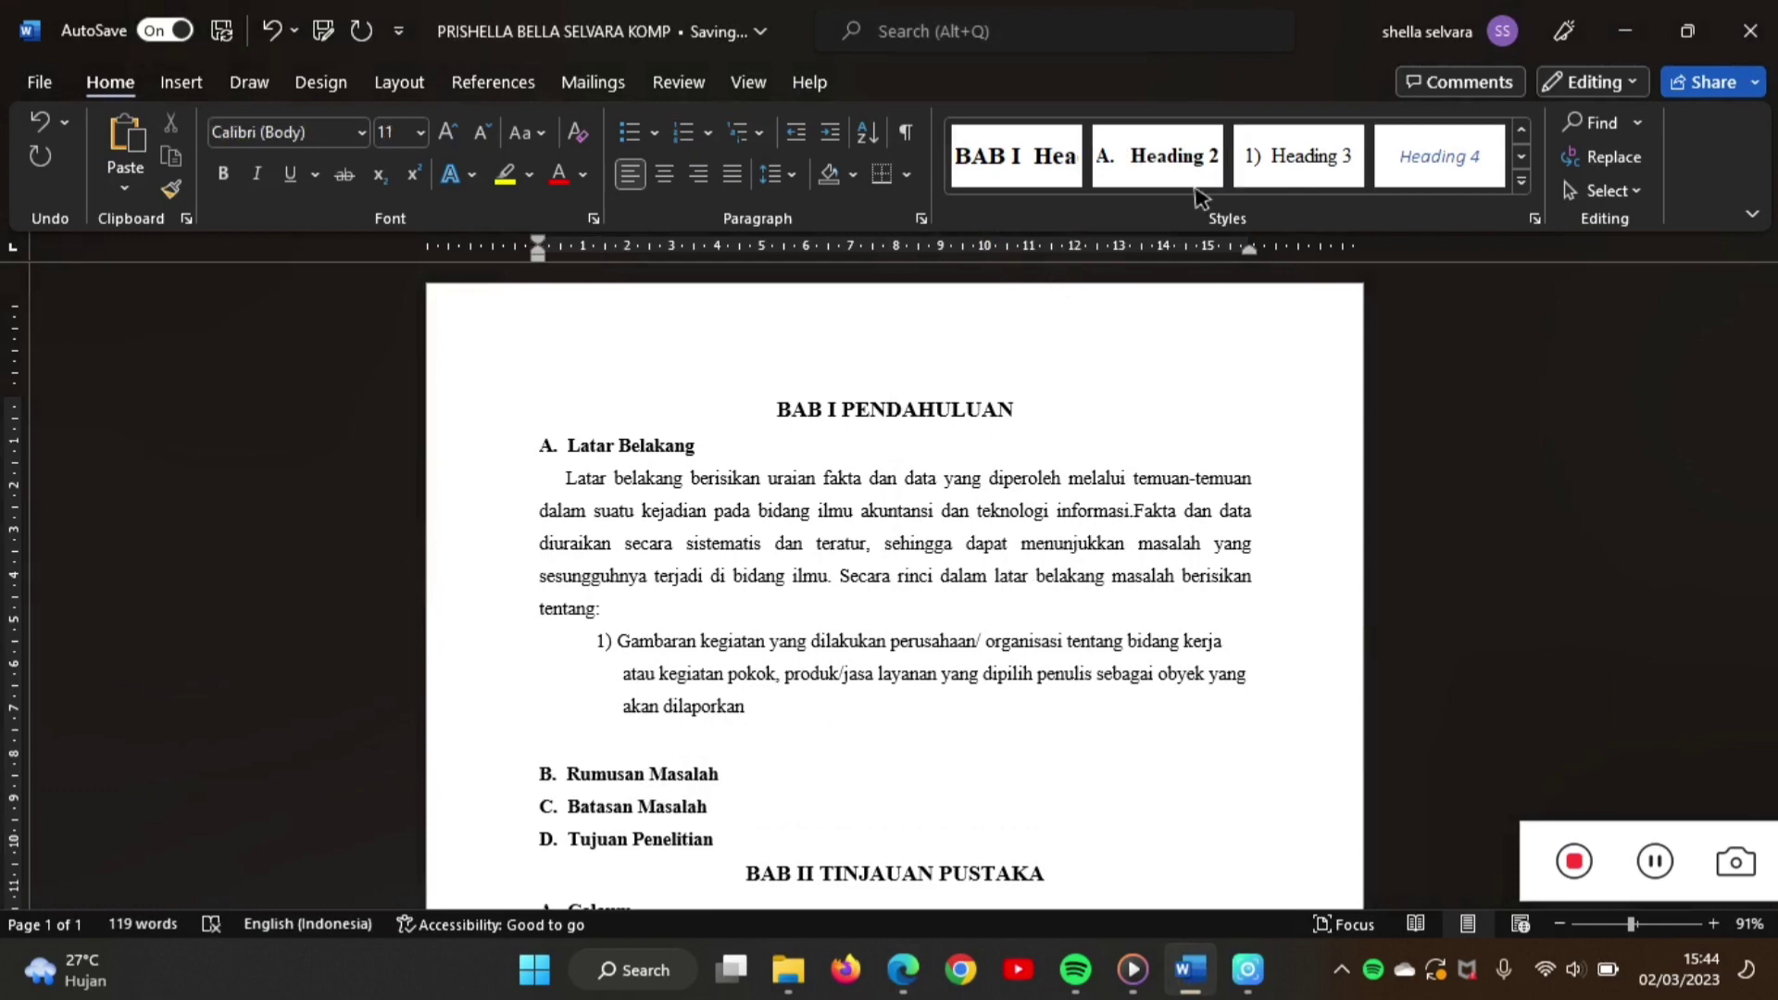
- Apply Heading 3 to the empty line after item 1, then copy item 2, "Menggambarkan antara kesesuaian…", from the PDF in Edge
{"action": "left_click", "coordinate": [1316, 153]}
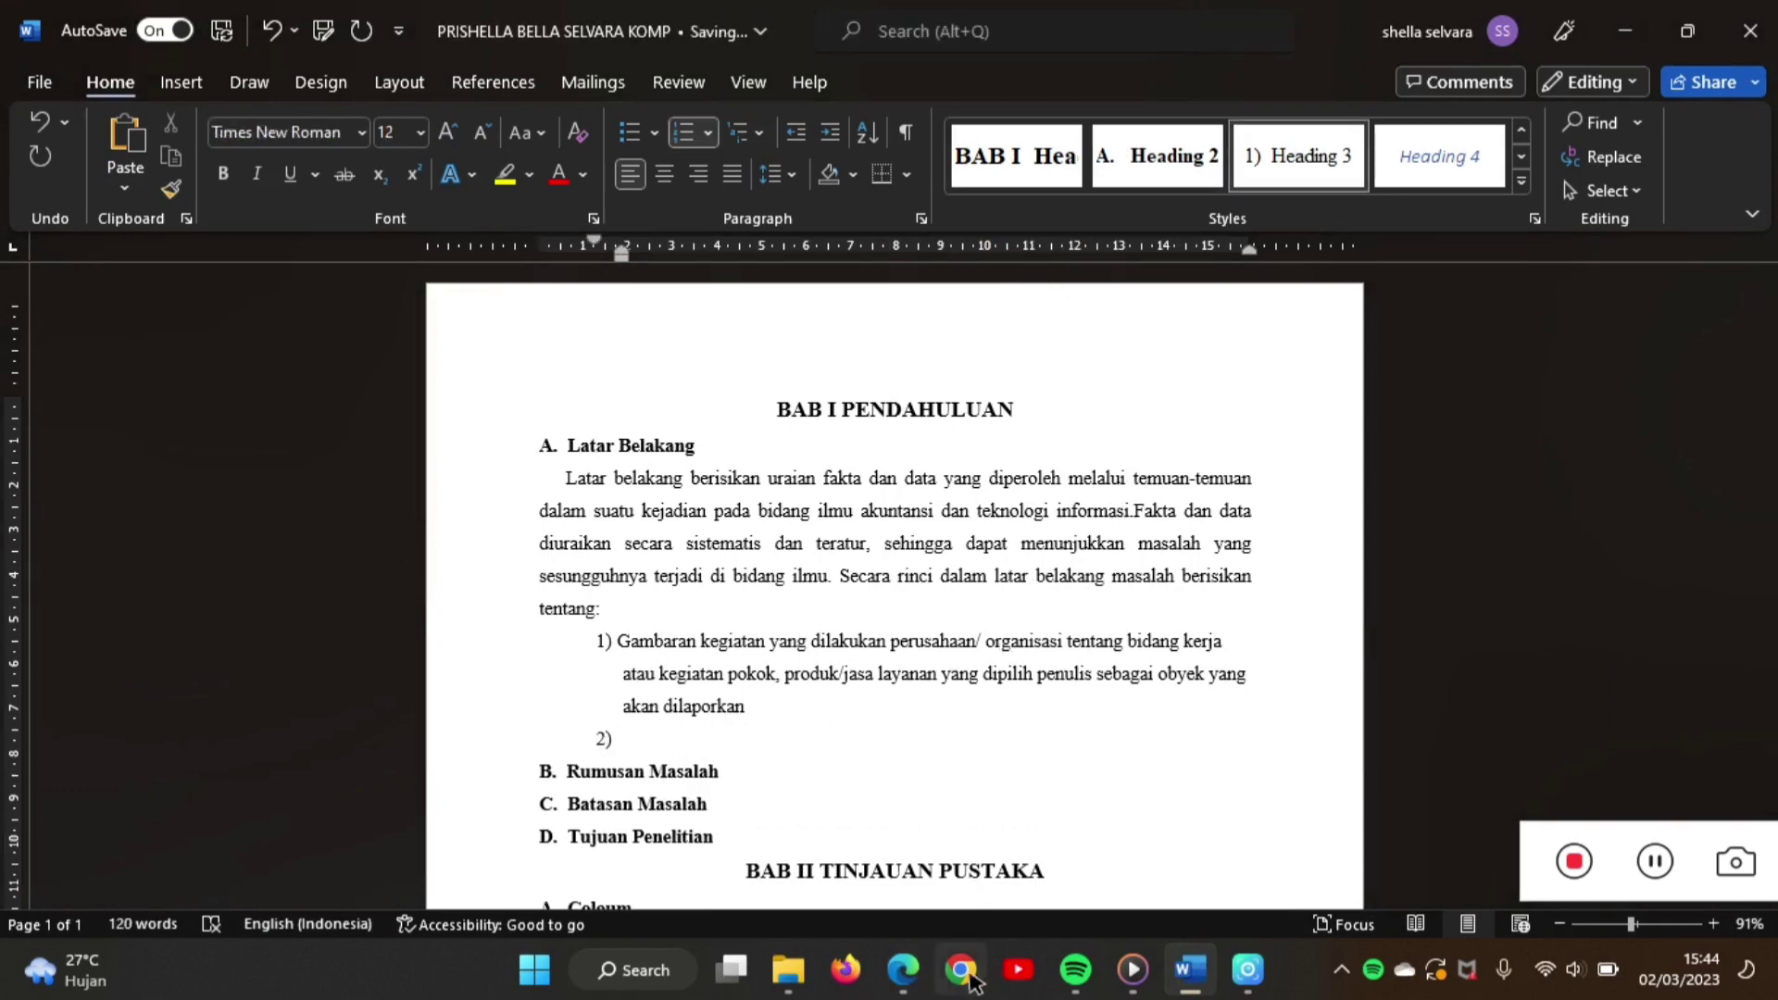
{"action": "left_click", "coordinate": [903, 969]}
{"action": "scroll", "coordinate": [826, 775], "scroll_direction": "down", "scroll_amount": 3}
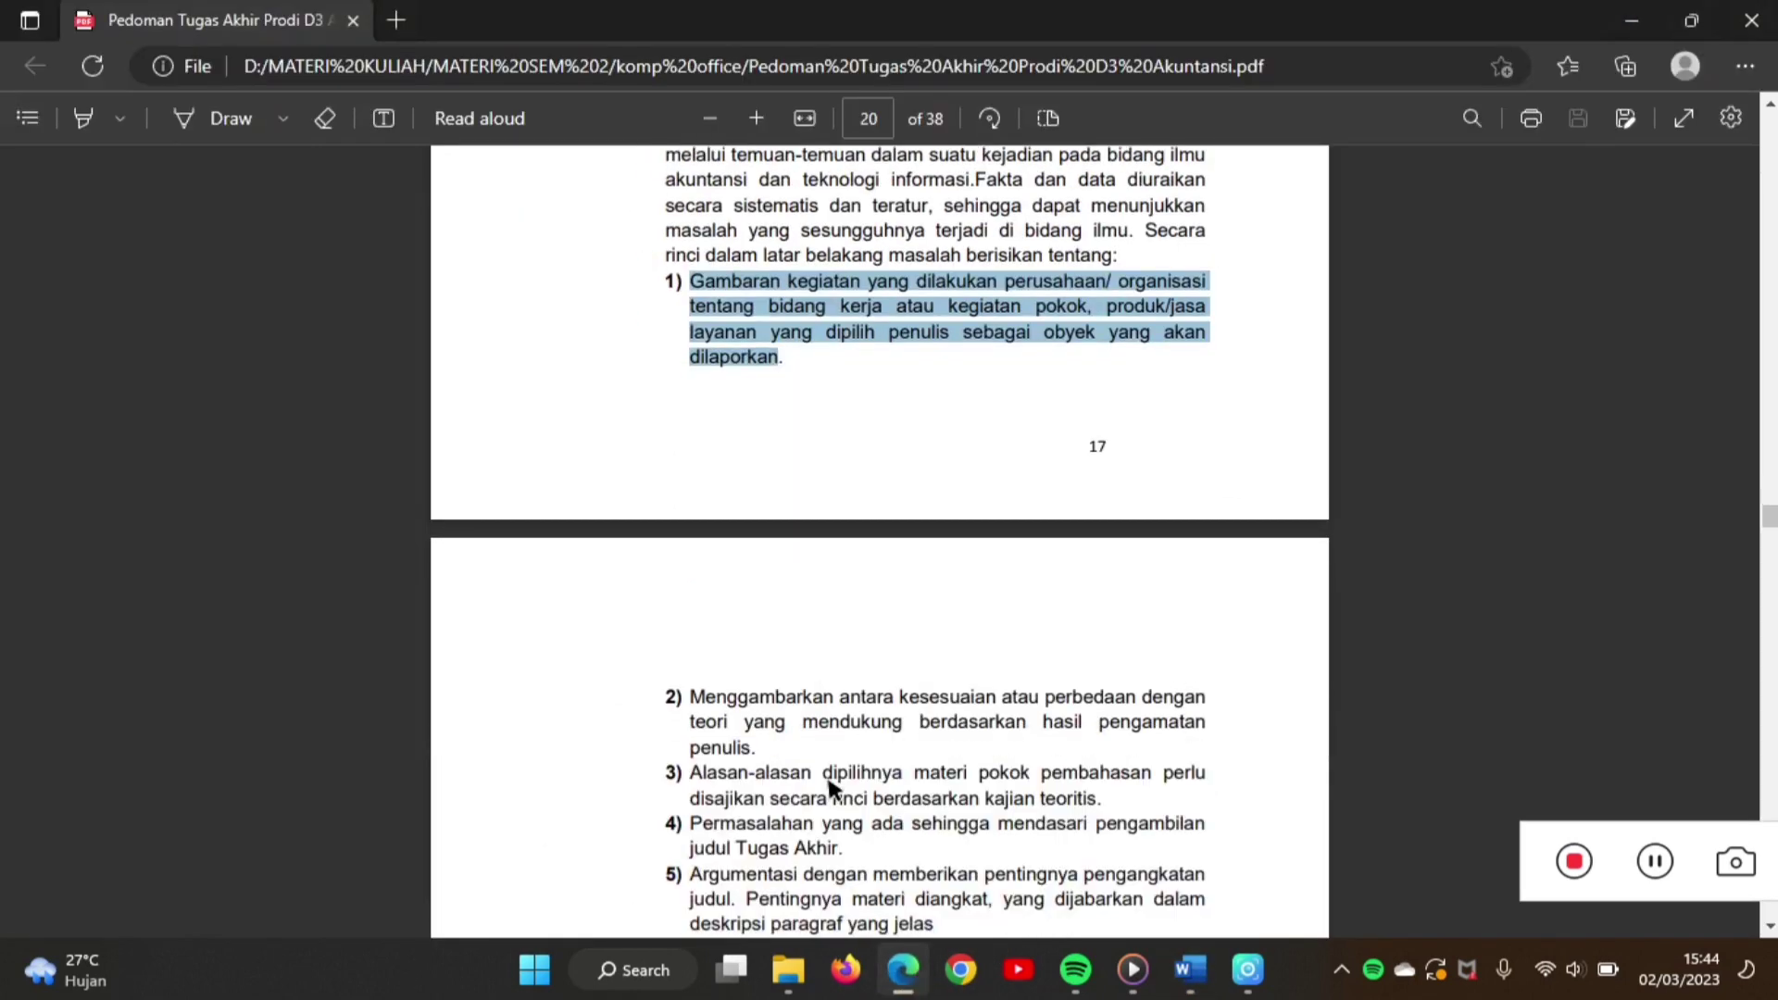
{"action": "left_click", "coordinate": [690, 611]}
{"action": "left_click_drag", "start_coordinate": [690, 611], "coordinate": [782, 671]}
{"action": "left_click_drag", "start_coordinate": [702, 609], "coordinate": [765, 660]}
{"action": "key", "text": "ctrl+c"}
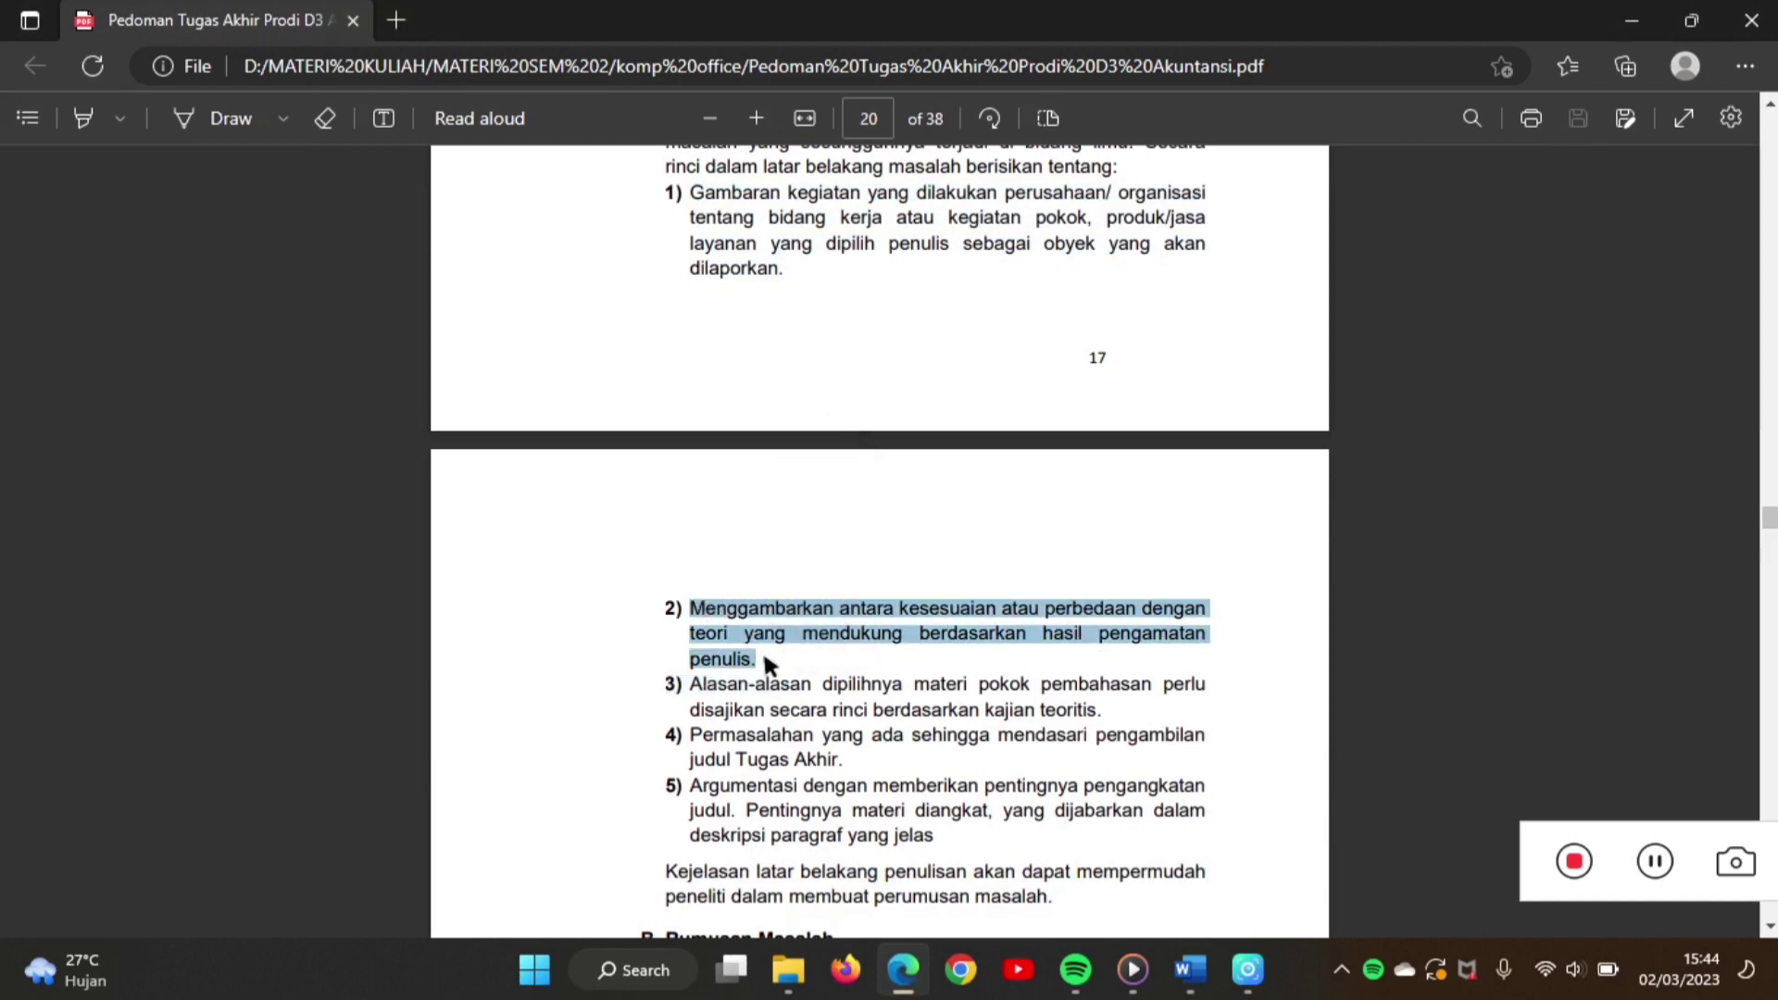
- Return to Word and paste the copied text into the empty numbered item 2 under Latar Belakang
{"action": "left_click", "coordinate": [1190, 970]}
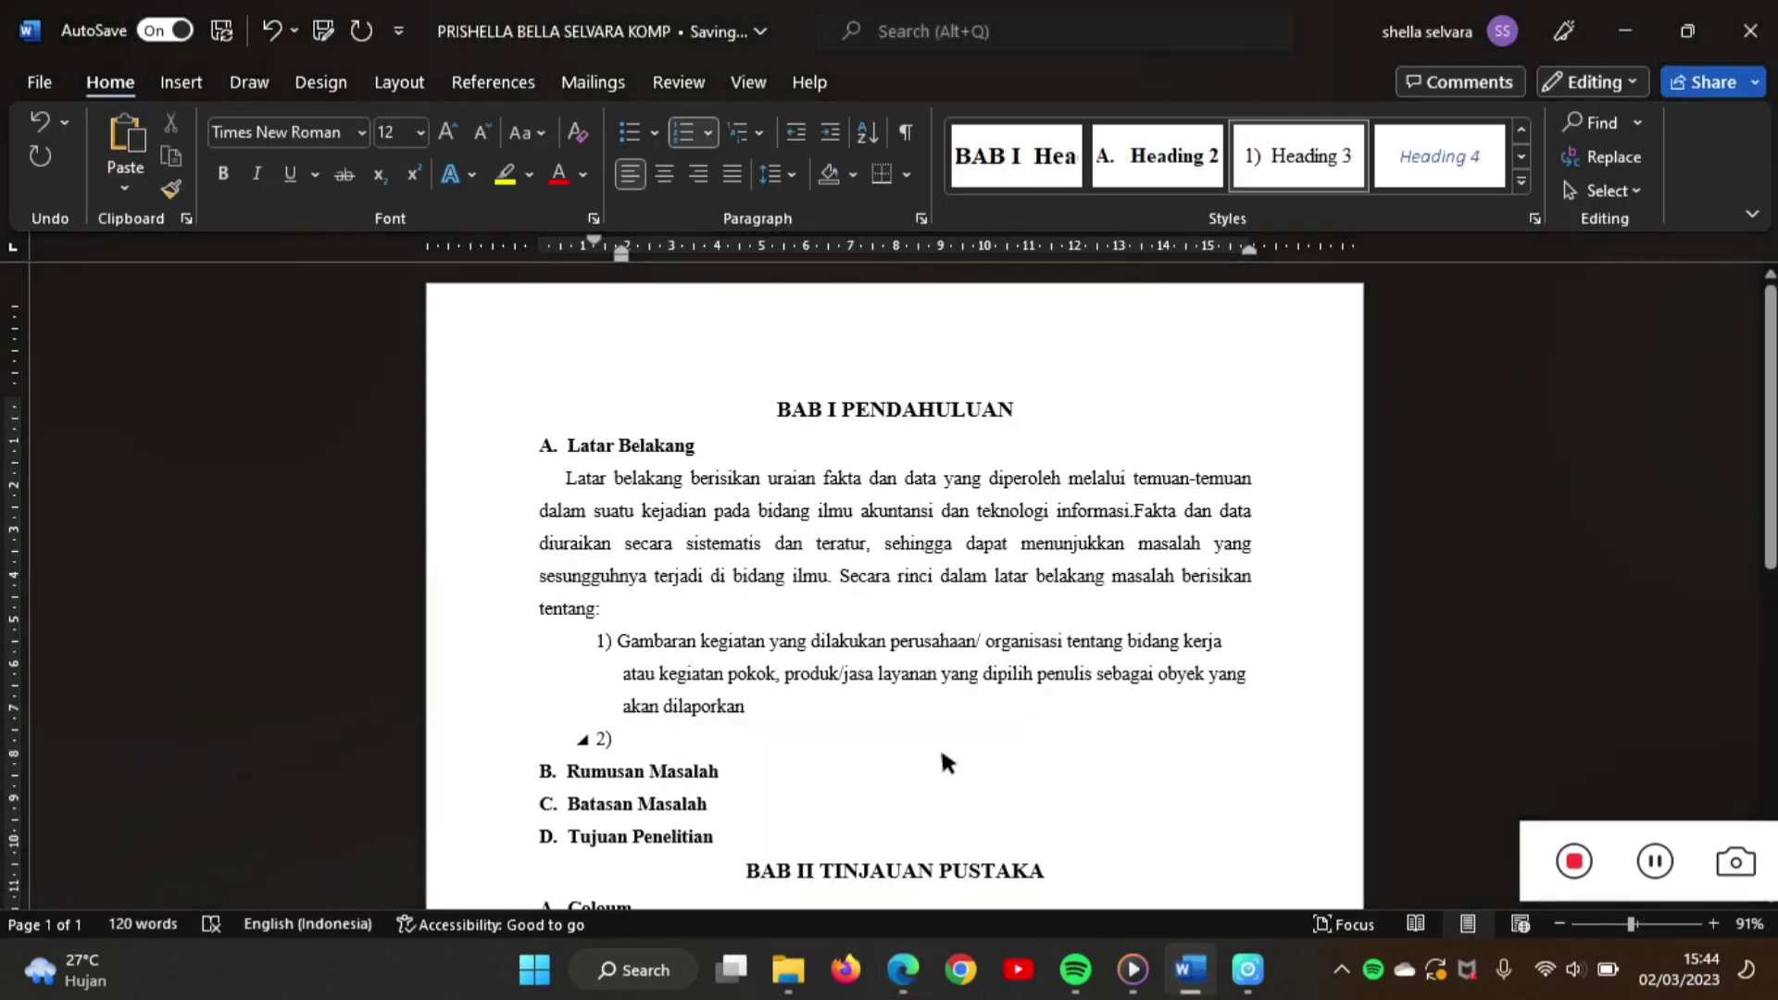
{"action": "key", "text": "ctrl+v"}
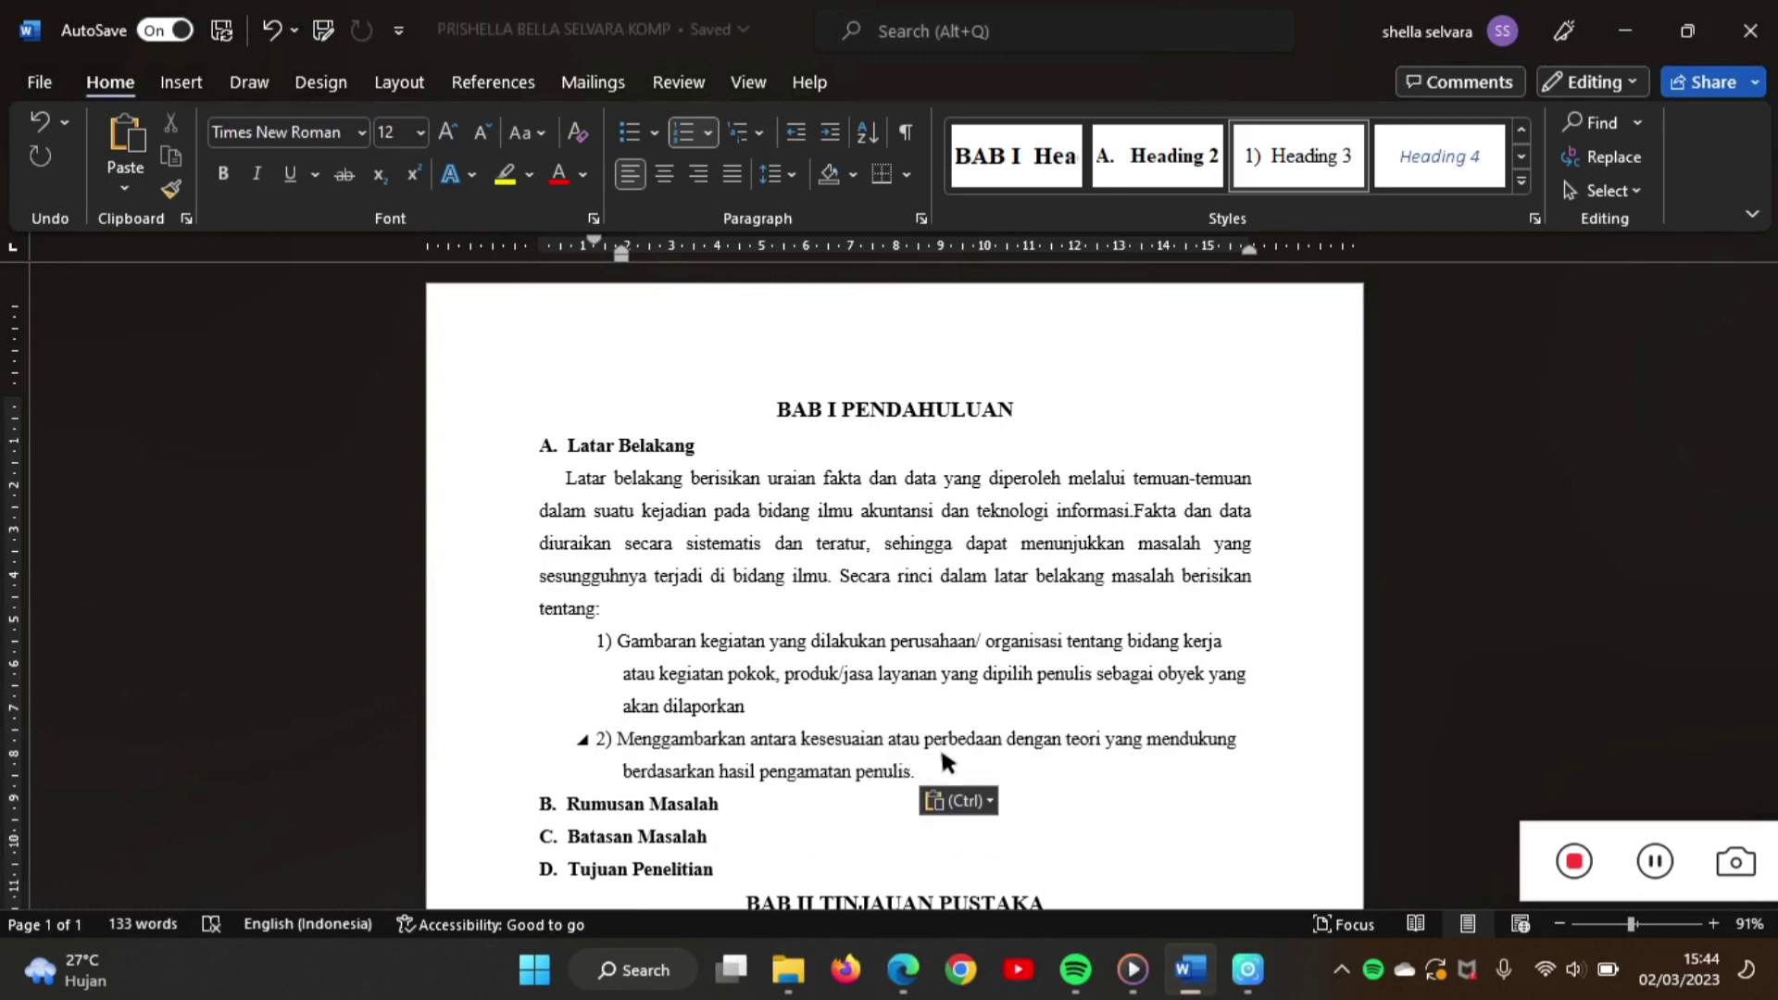
{"action": "scroll", "coordinate": [795, 757], "scroll_direction": "down", "scroll_amount": 1}
{"action": "scroll", "coordinate": [794, 756], "scroll_direction": "down", "scroll_amount": 2}
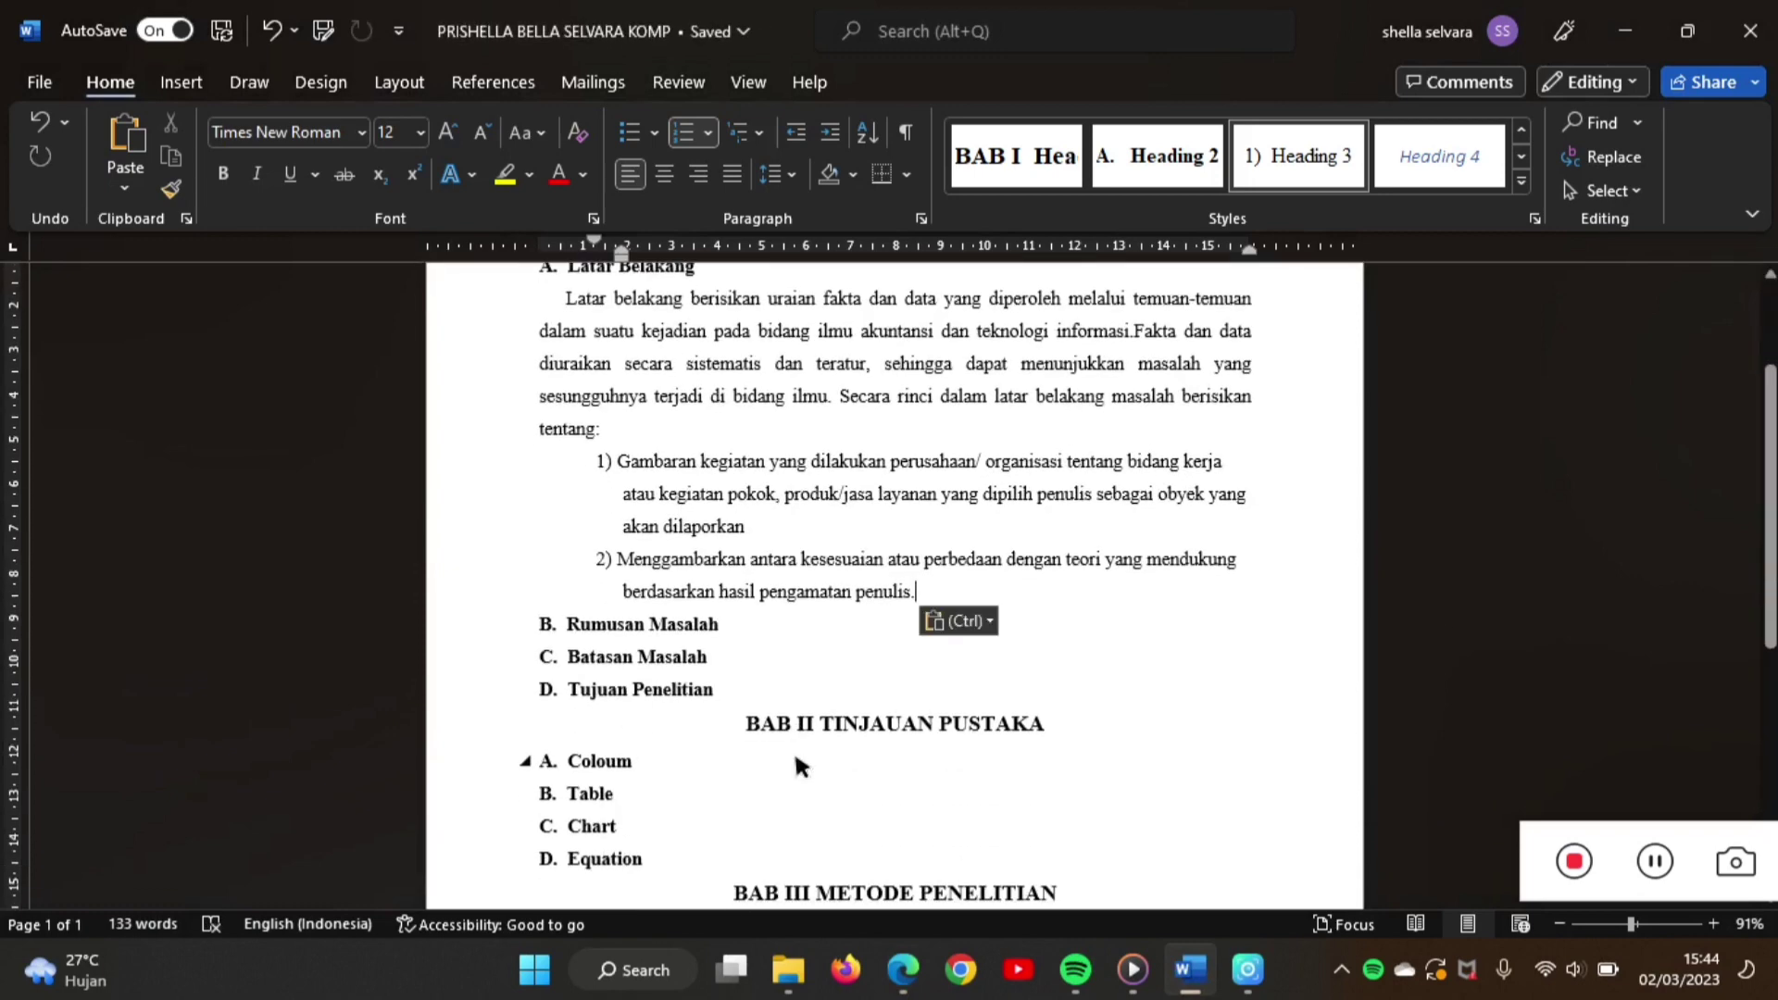
- Add a line below the Rumusan Masalah heading and apply the abstrak style to it
{"action": "left_click", "coordinate": [791, 619]}
{"action": "key", "text": "Return"}
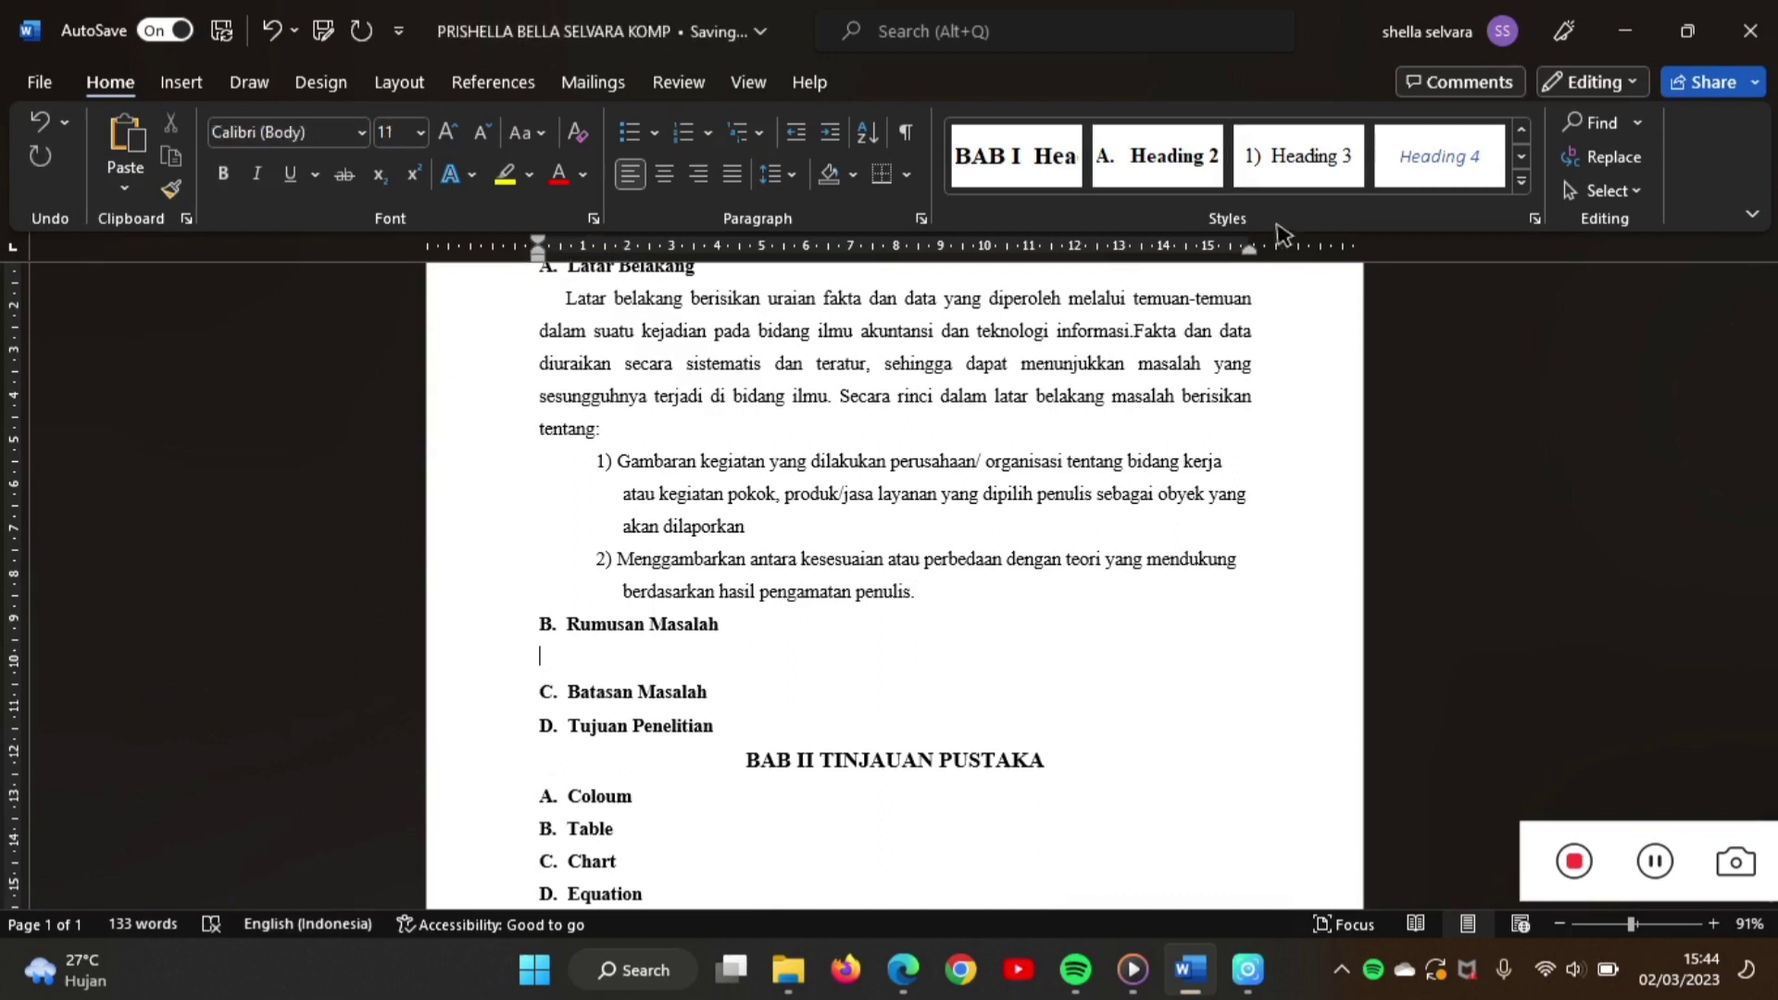
{"action": "left_click", "coordinate": [1522, 130]}
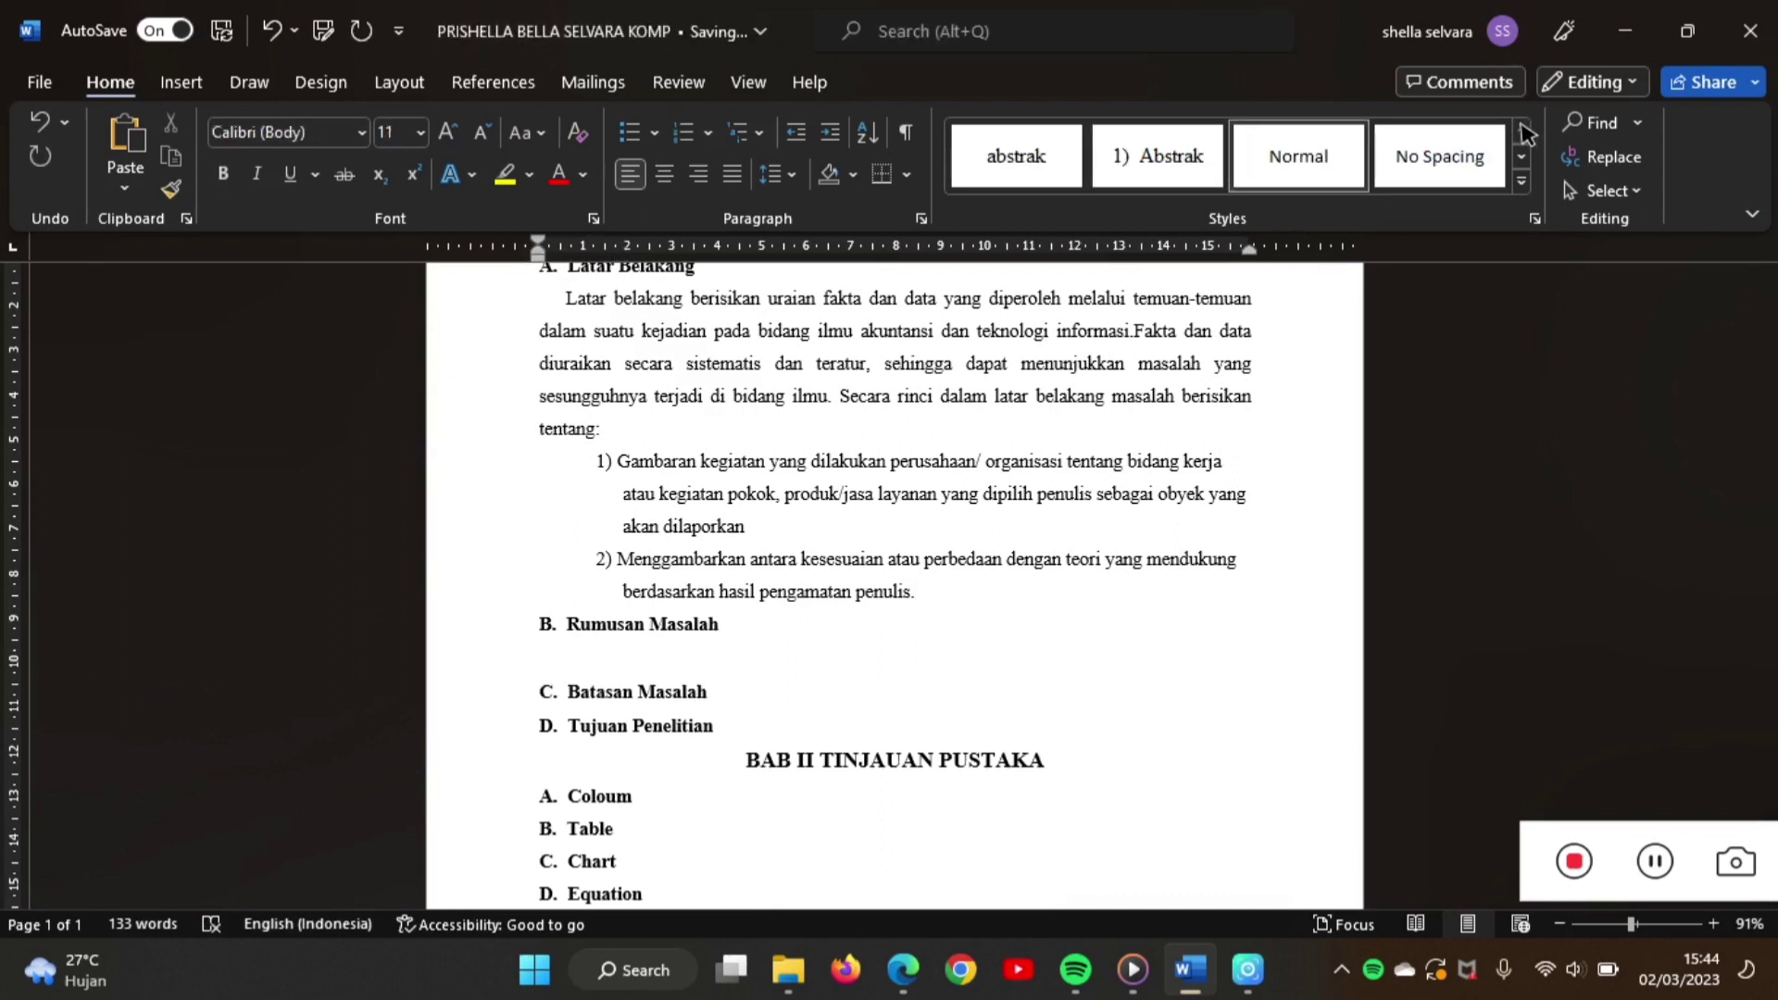
{"action": "left_click", "coordinate": [1016, 156]}
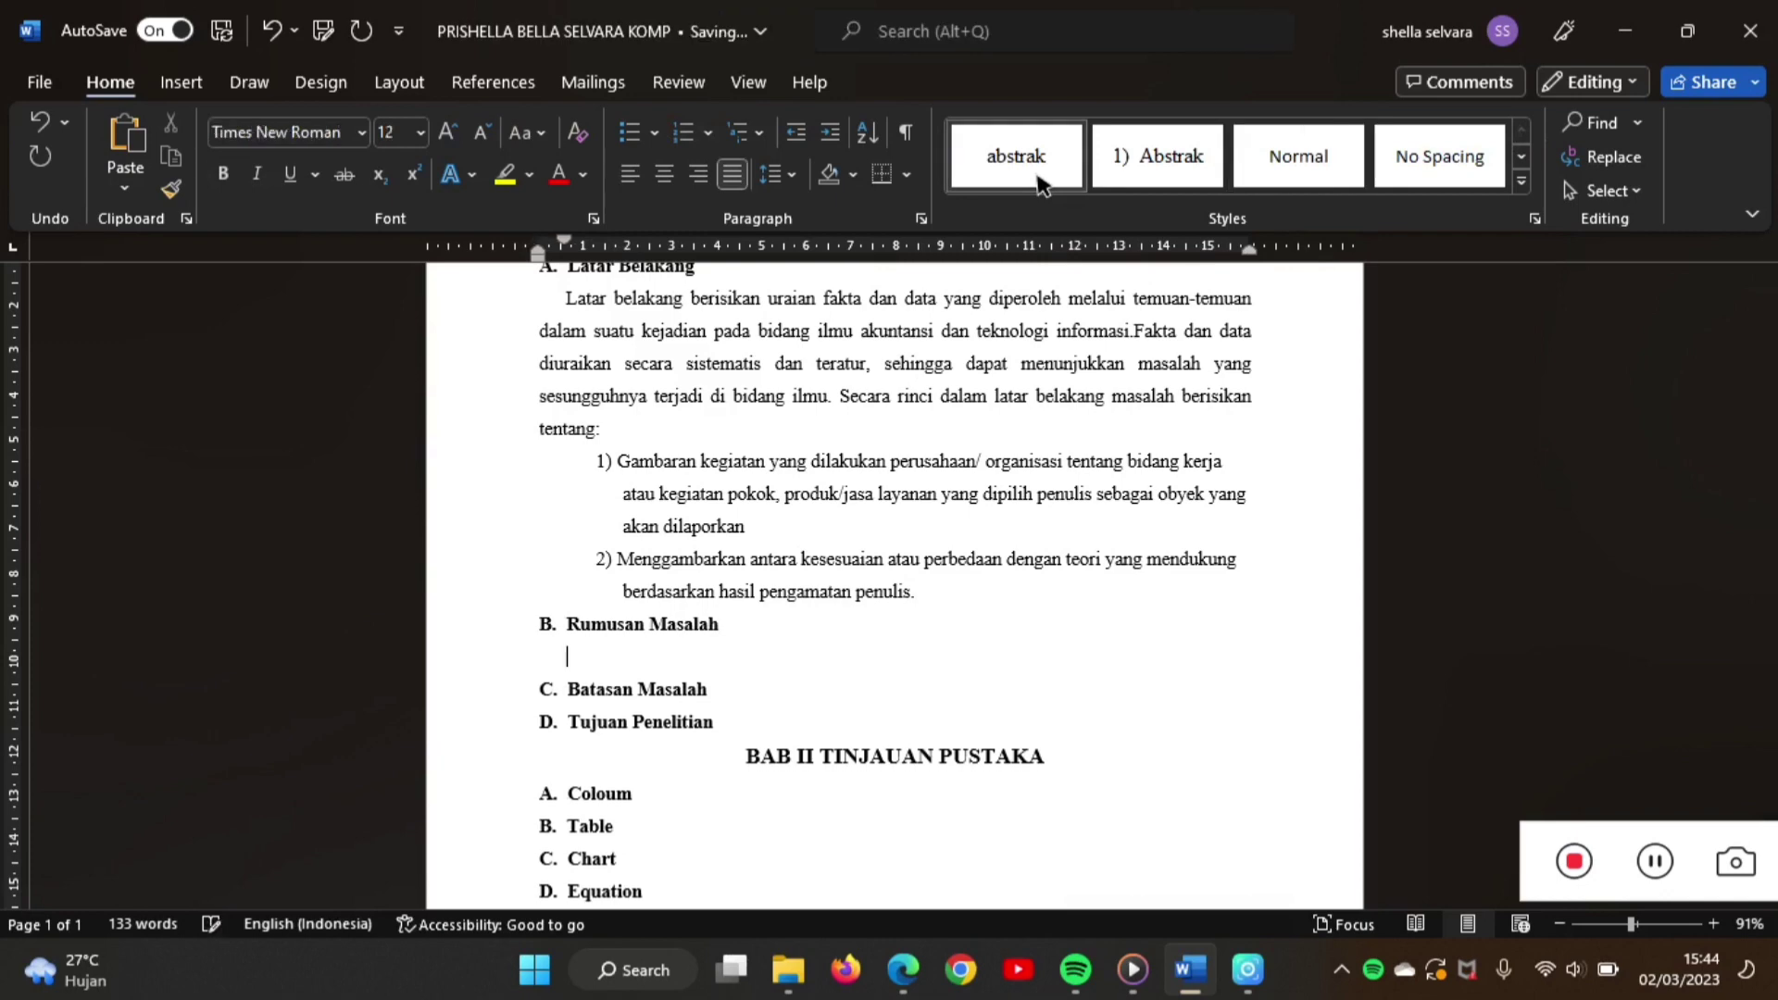
- Copy the Rumusan Masalah paragraph from the PDF in Edge and paste it with merged formatting into Word's empty abstrak line
{"action": "left_click", "coordinate": [888, 992]}
{"action": "scroll", "coordinate": [818, 738], "scroll_direction": "down", "scroll_amount": 5}
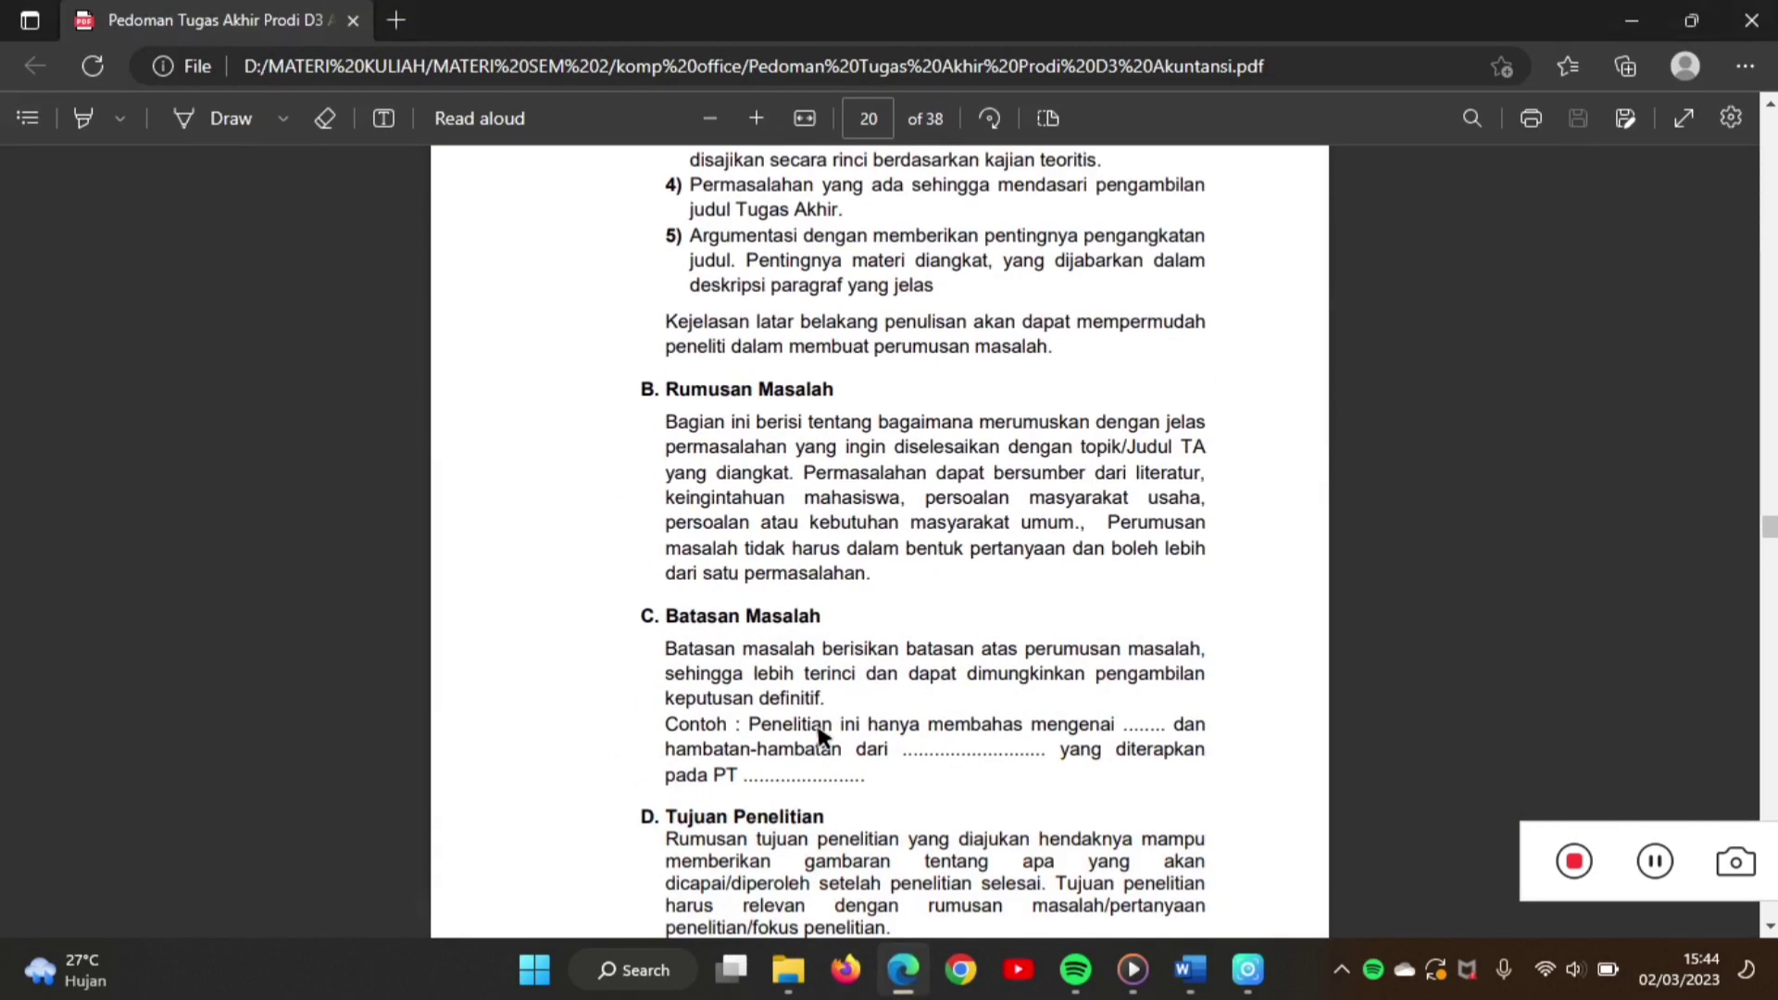
{"action": "left_click_drag", "start_coordinate": [669, 422], "coordinate": [947, 574]}
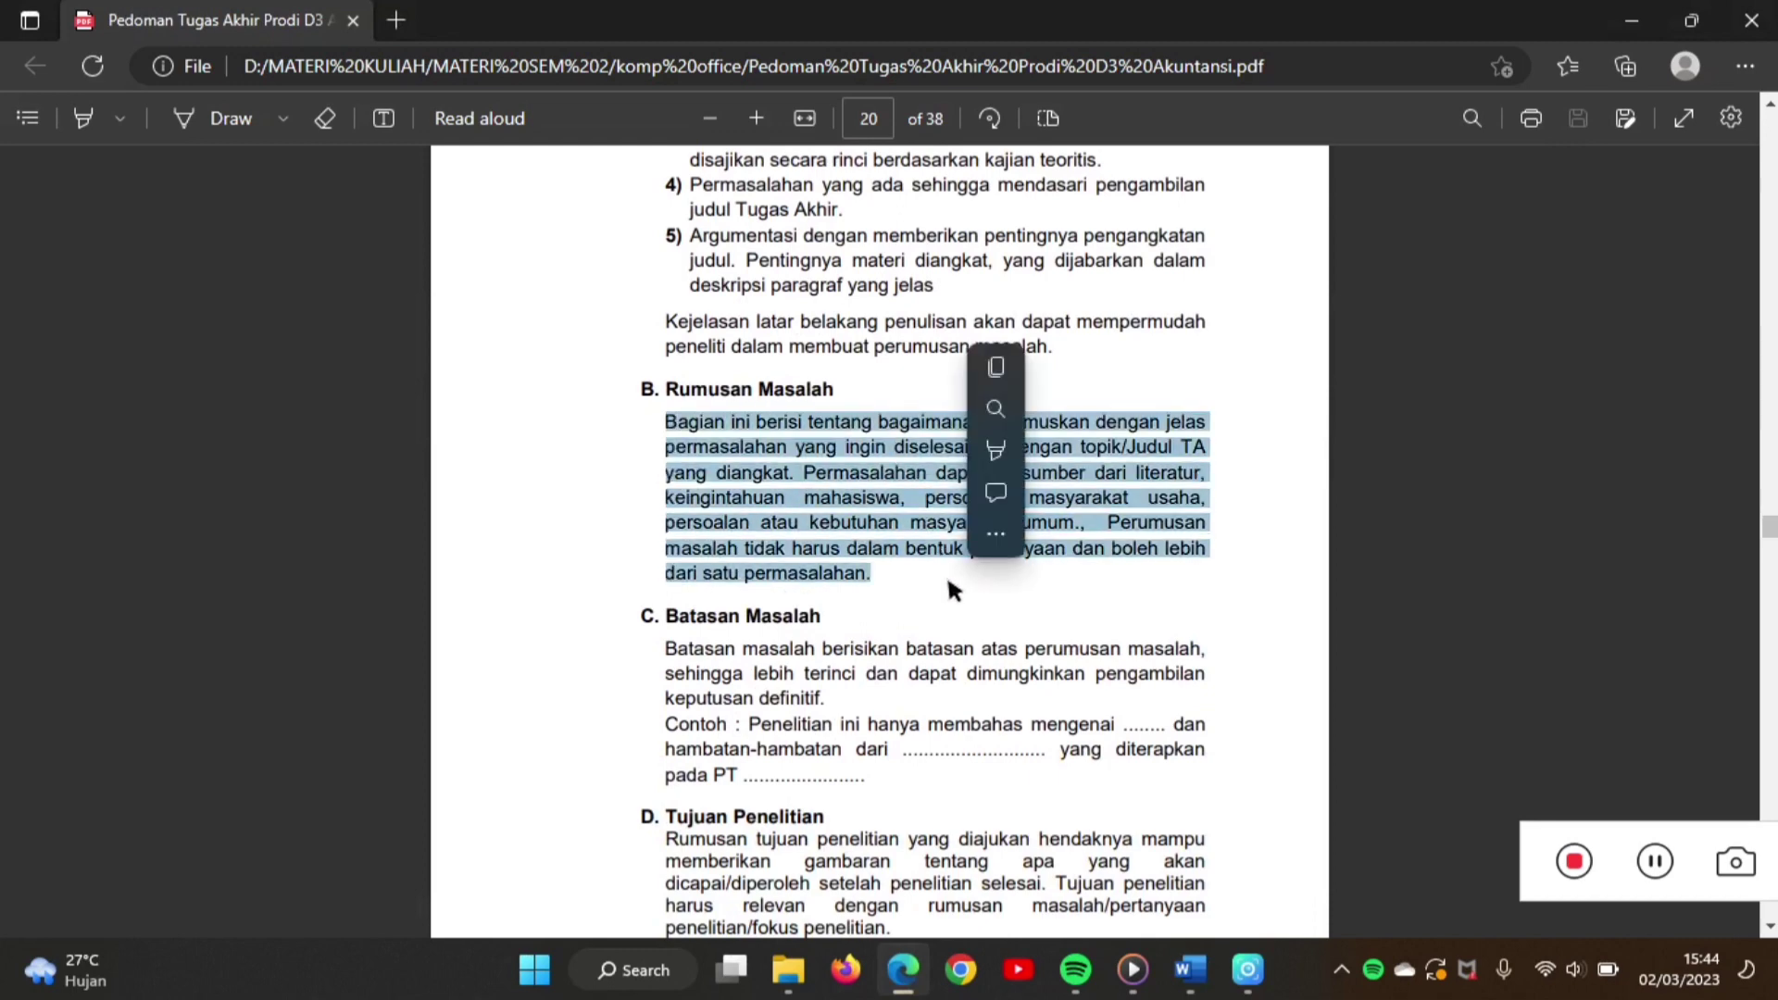
{"action": "left_click", "coordinate": [1191, 971]}
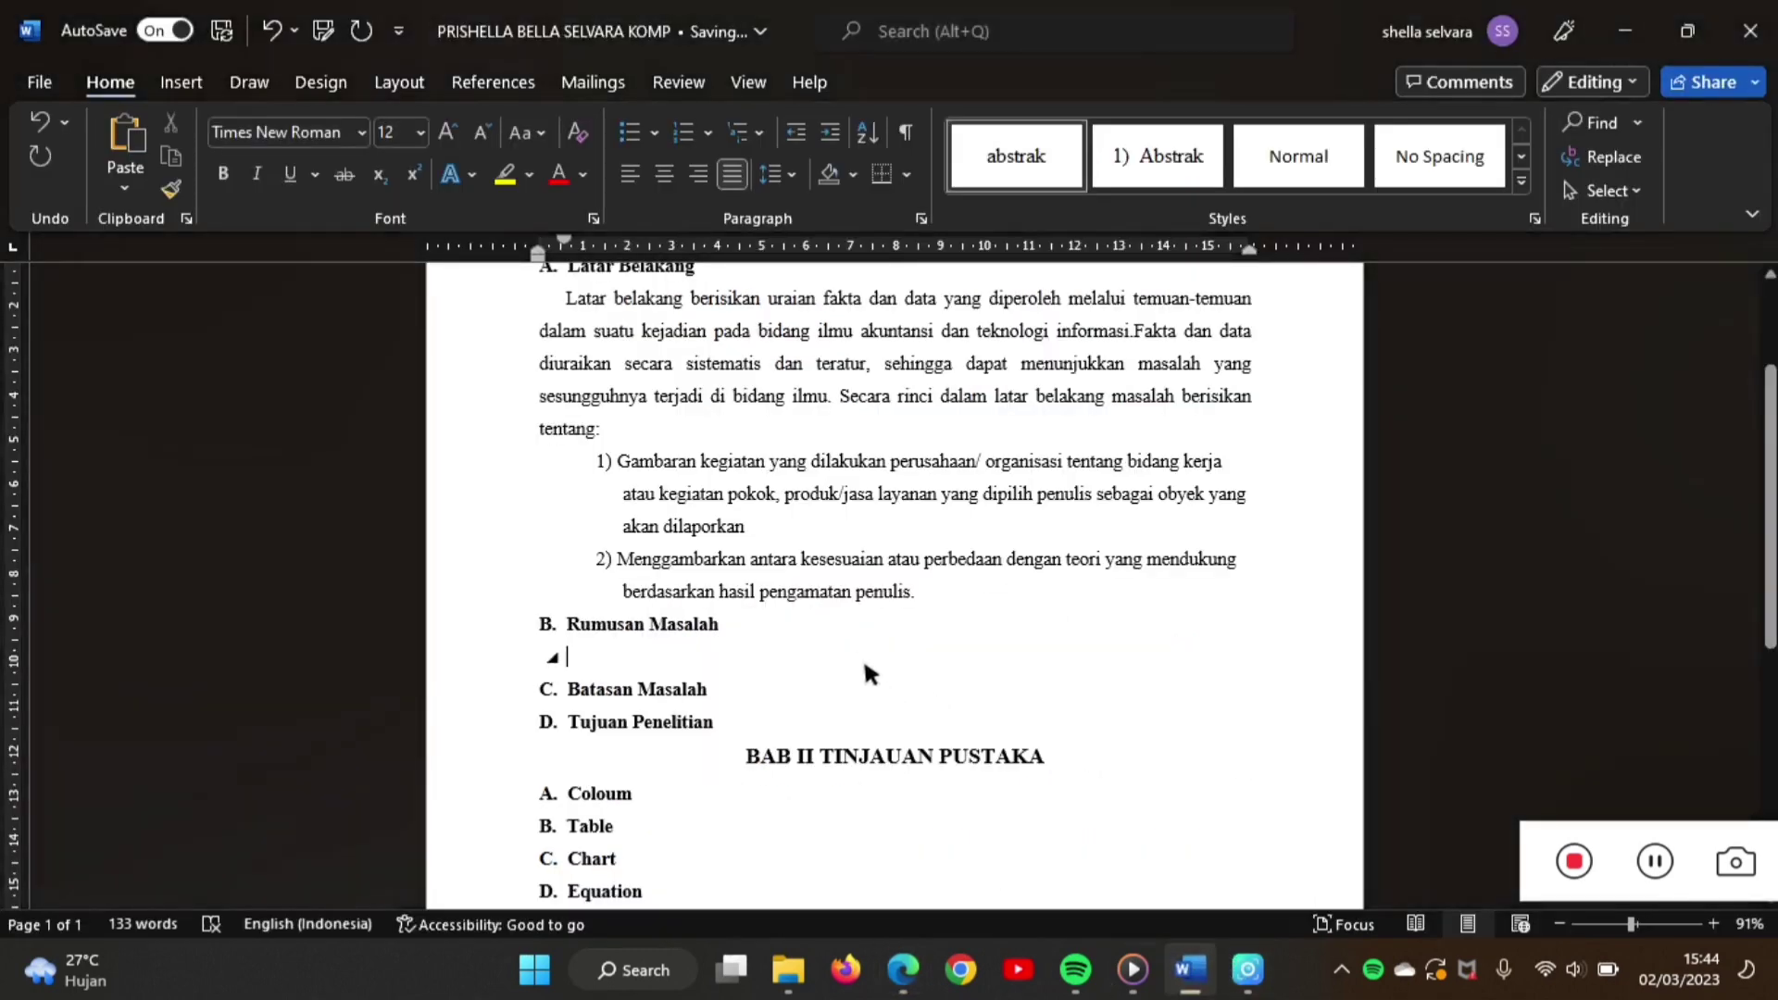
{"action": "right_click", "coordinate": [861, 655]}
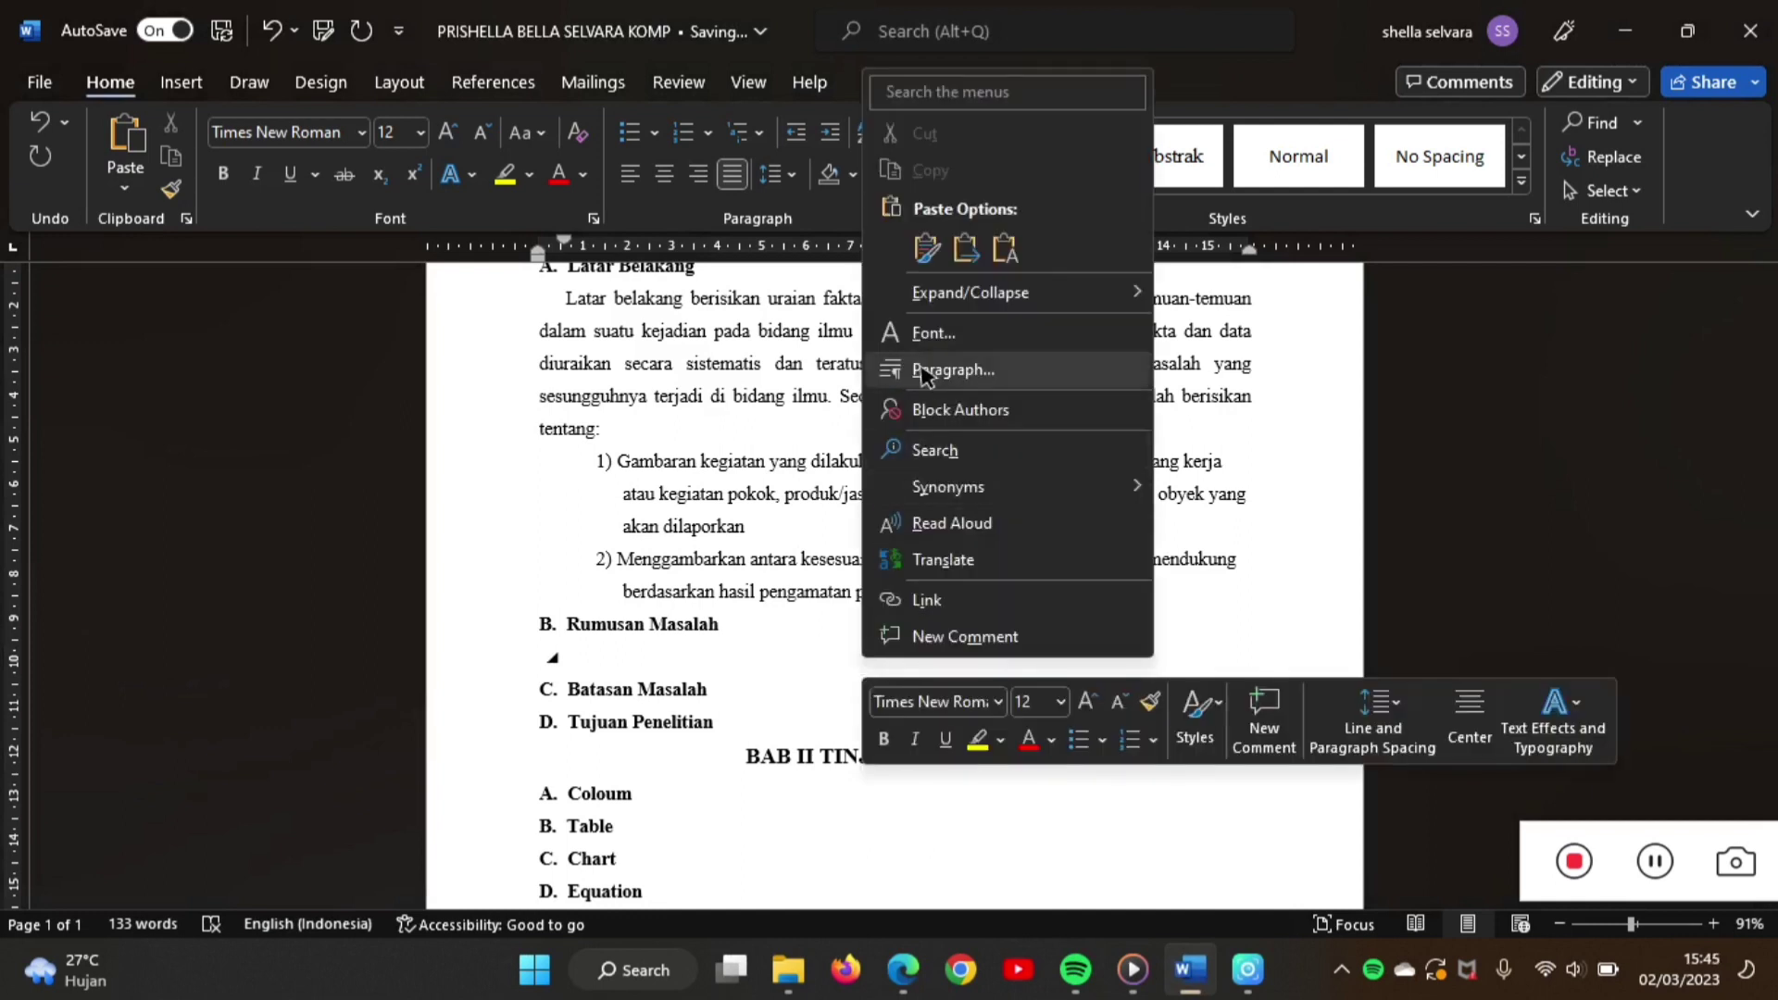
{"action": "left_click", "coordinate": [964, 248]}
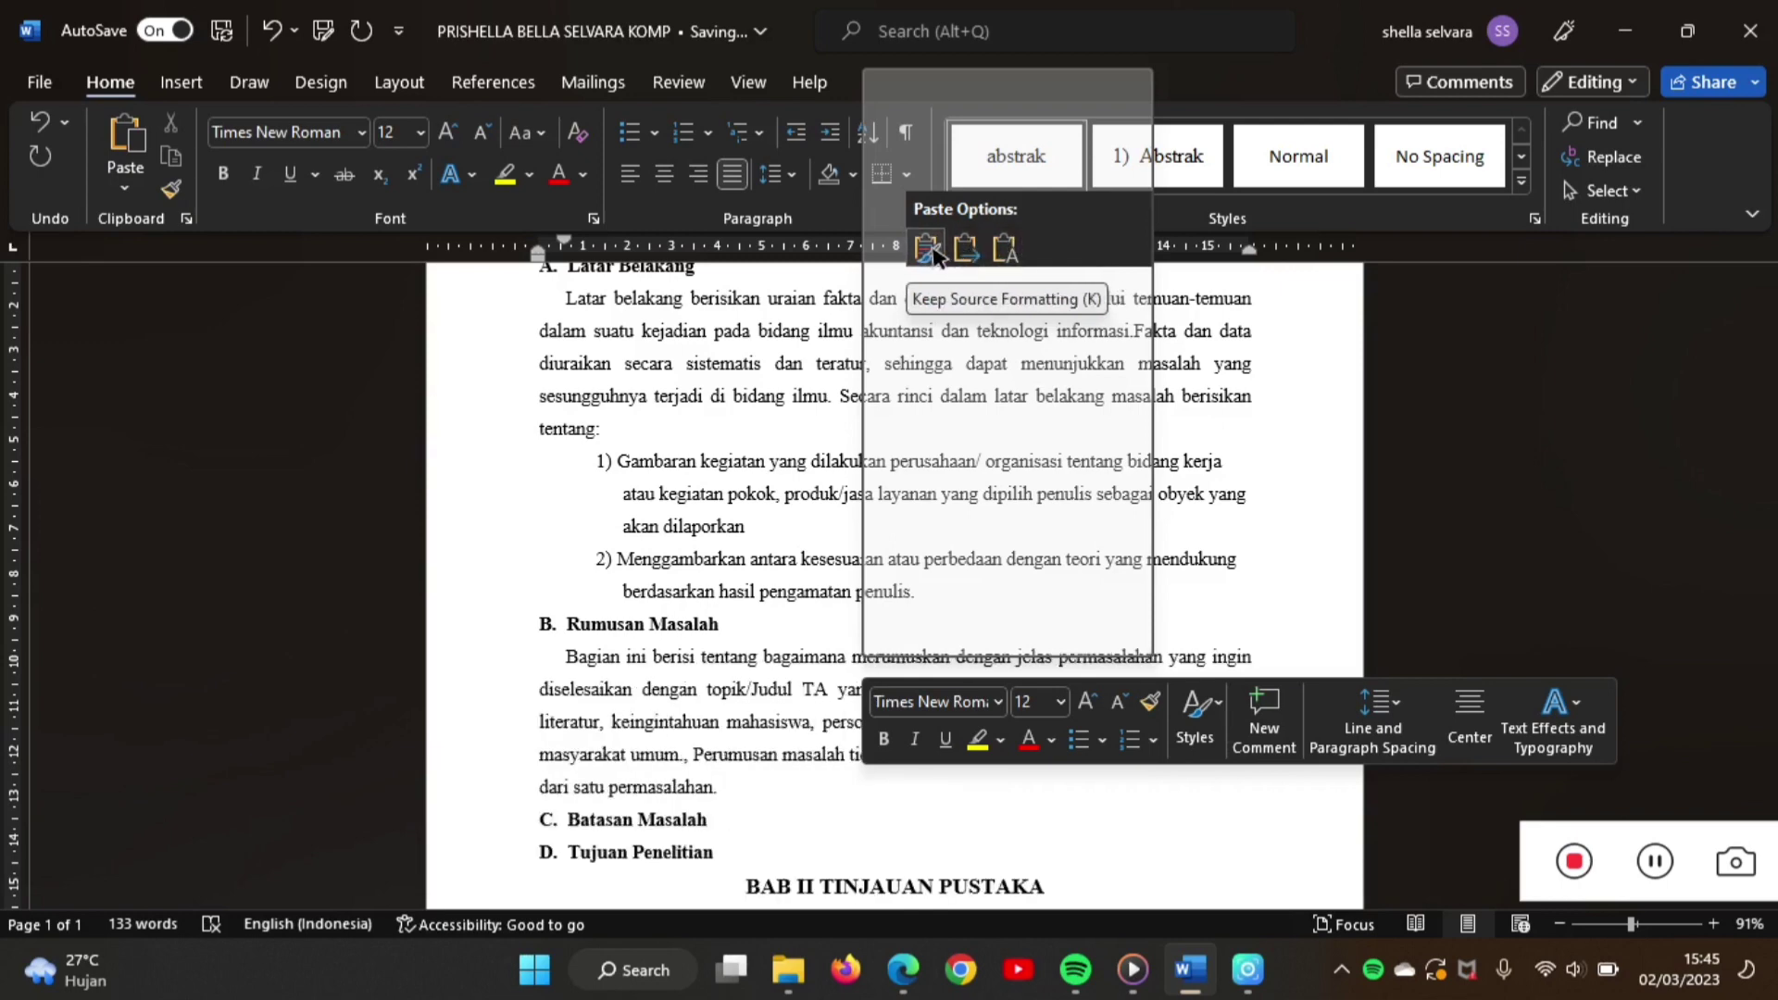
{"action": "left_click", "coordinate": [966, 248]}
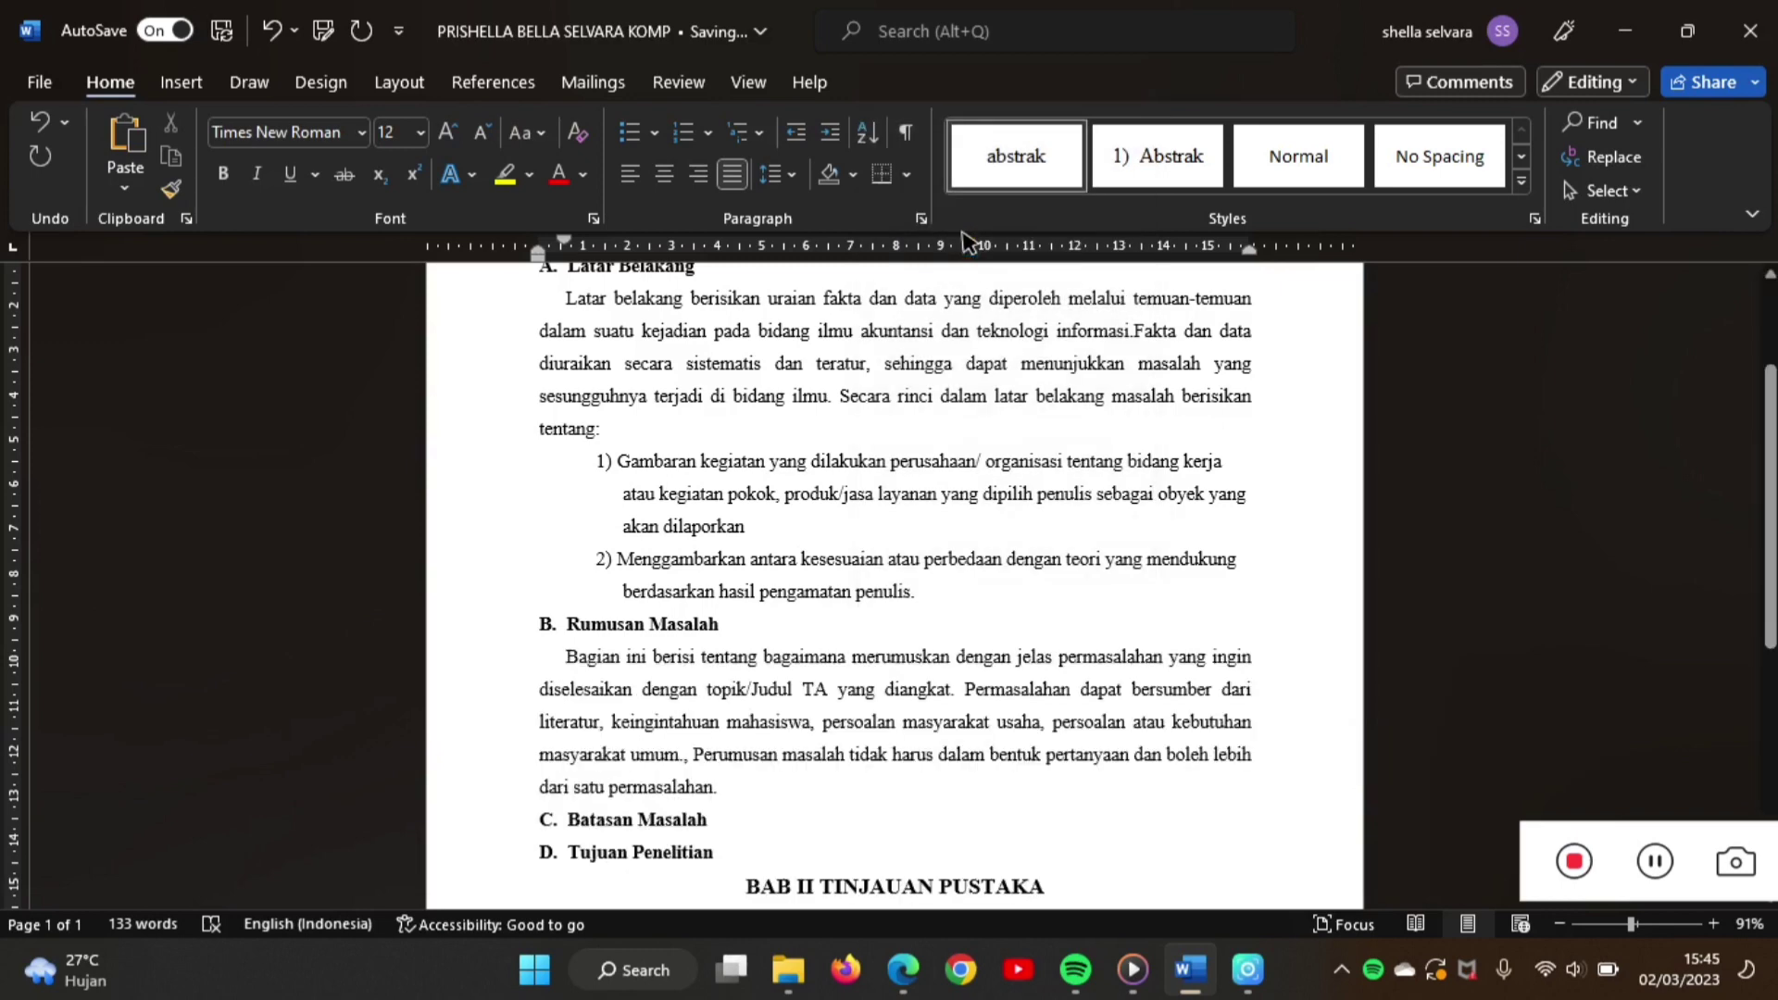
- Add an empty line below the Batasan Masalah heading
{"action": "scroll", "coordinate": [727, 701], "scroll_direction": "down", "scroll_amount": 3}
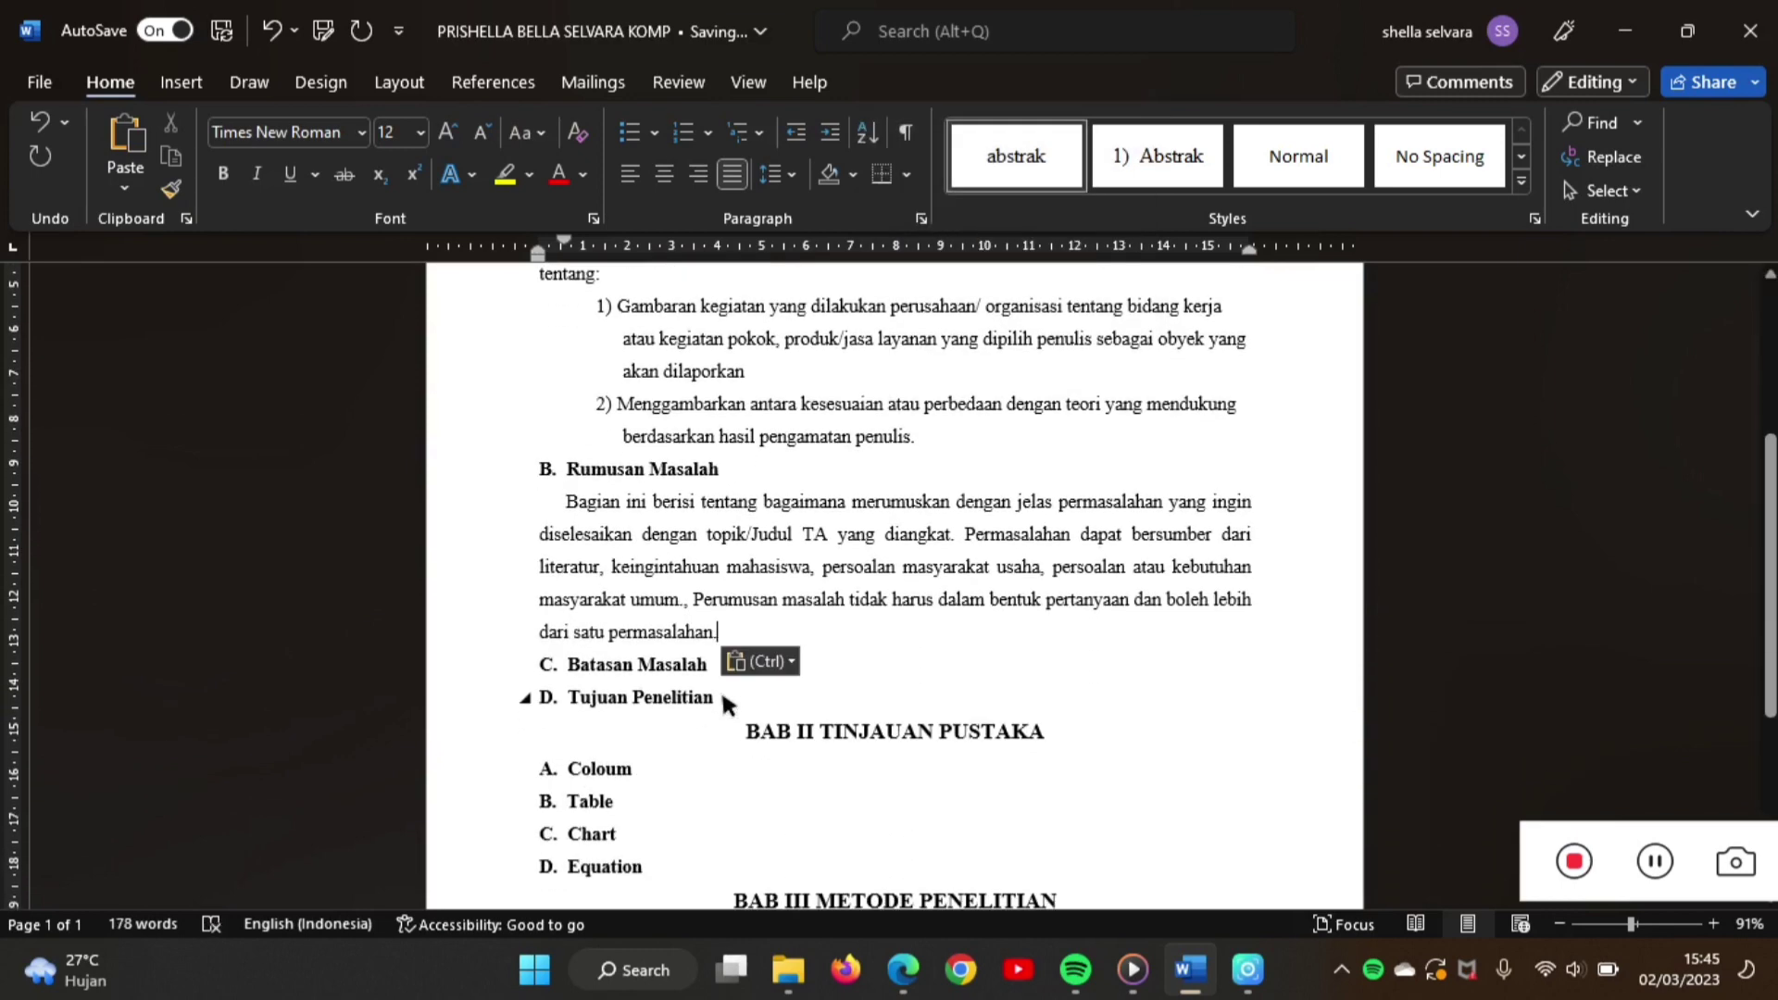
{"action": "left_click", "coordinate": [714, 666]}
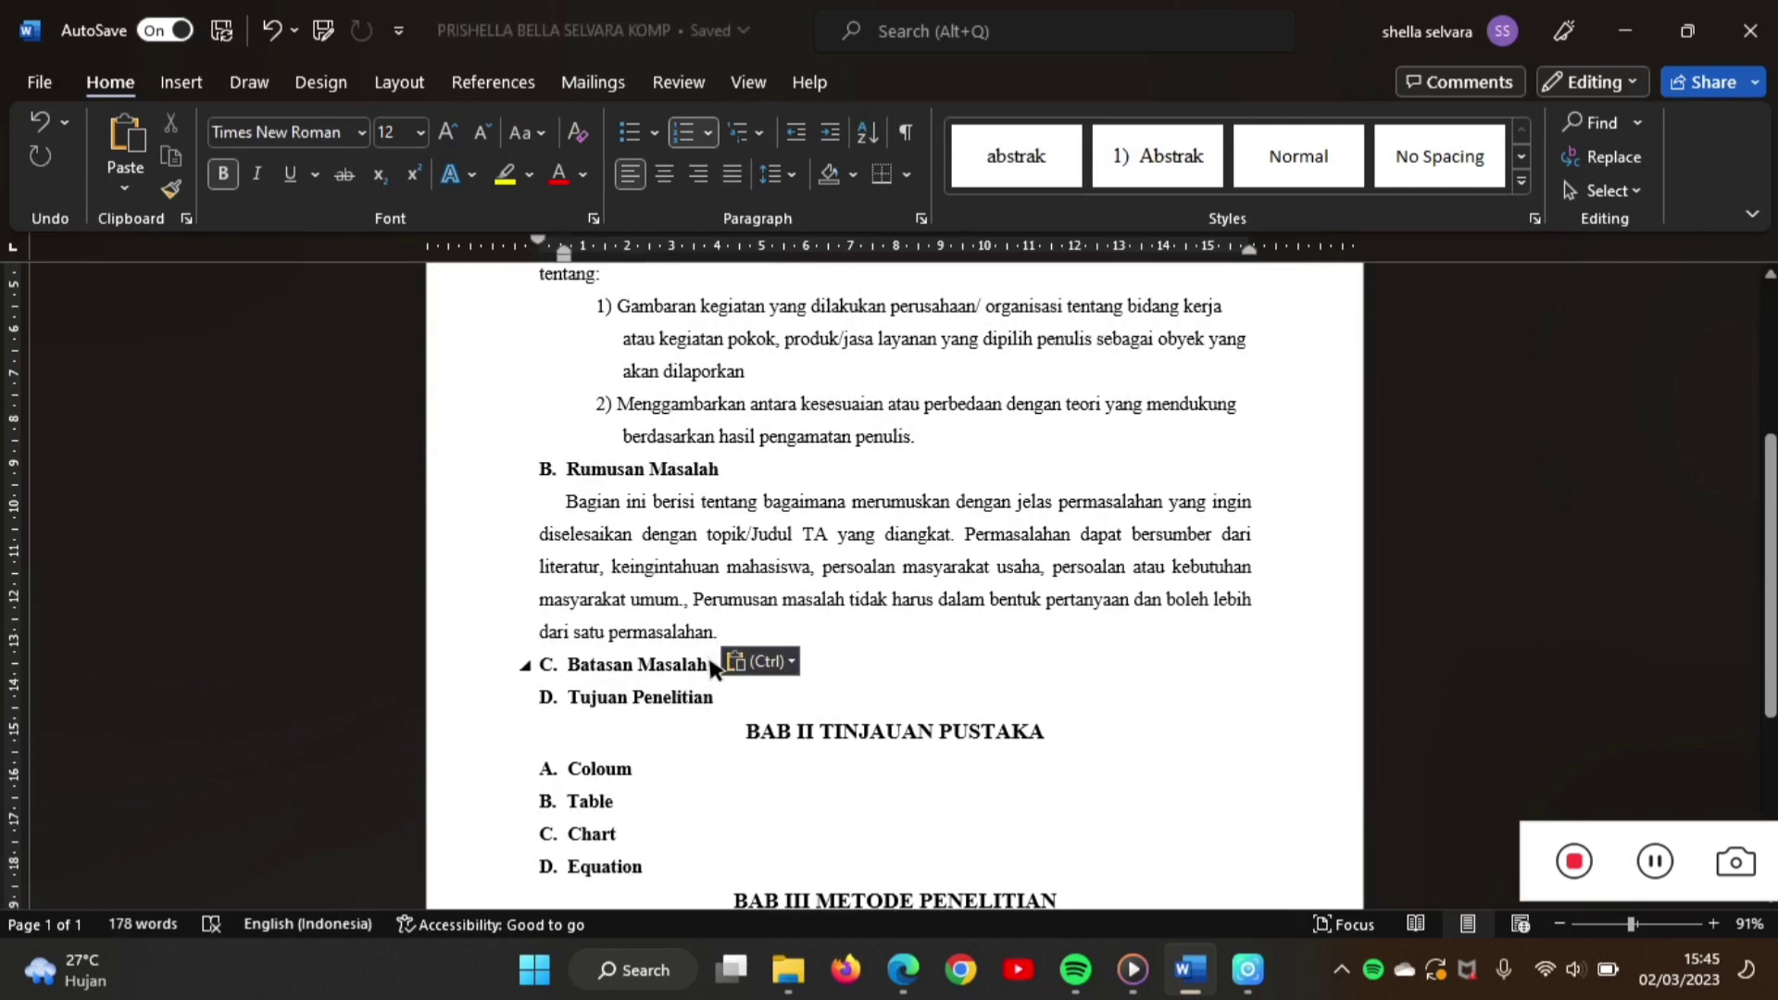
{"action": "key", "text": "ctrl+z"}
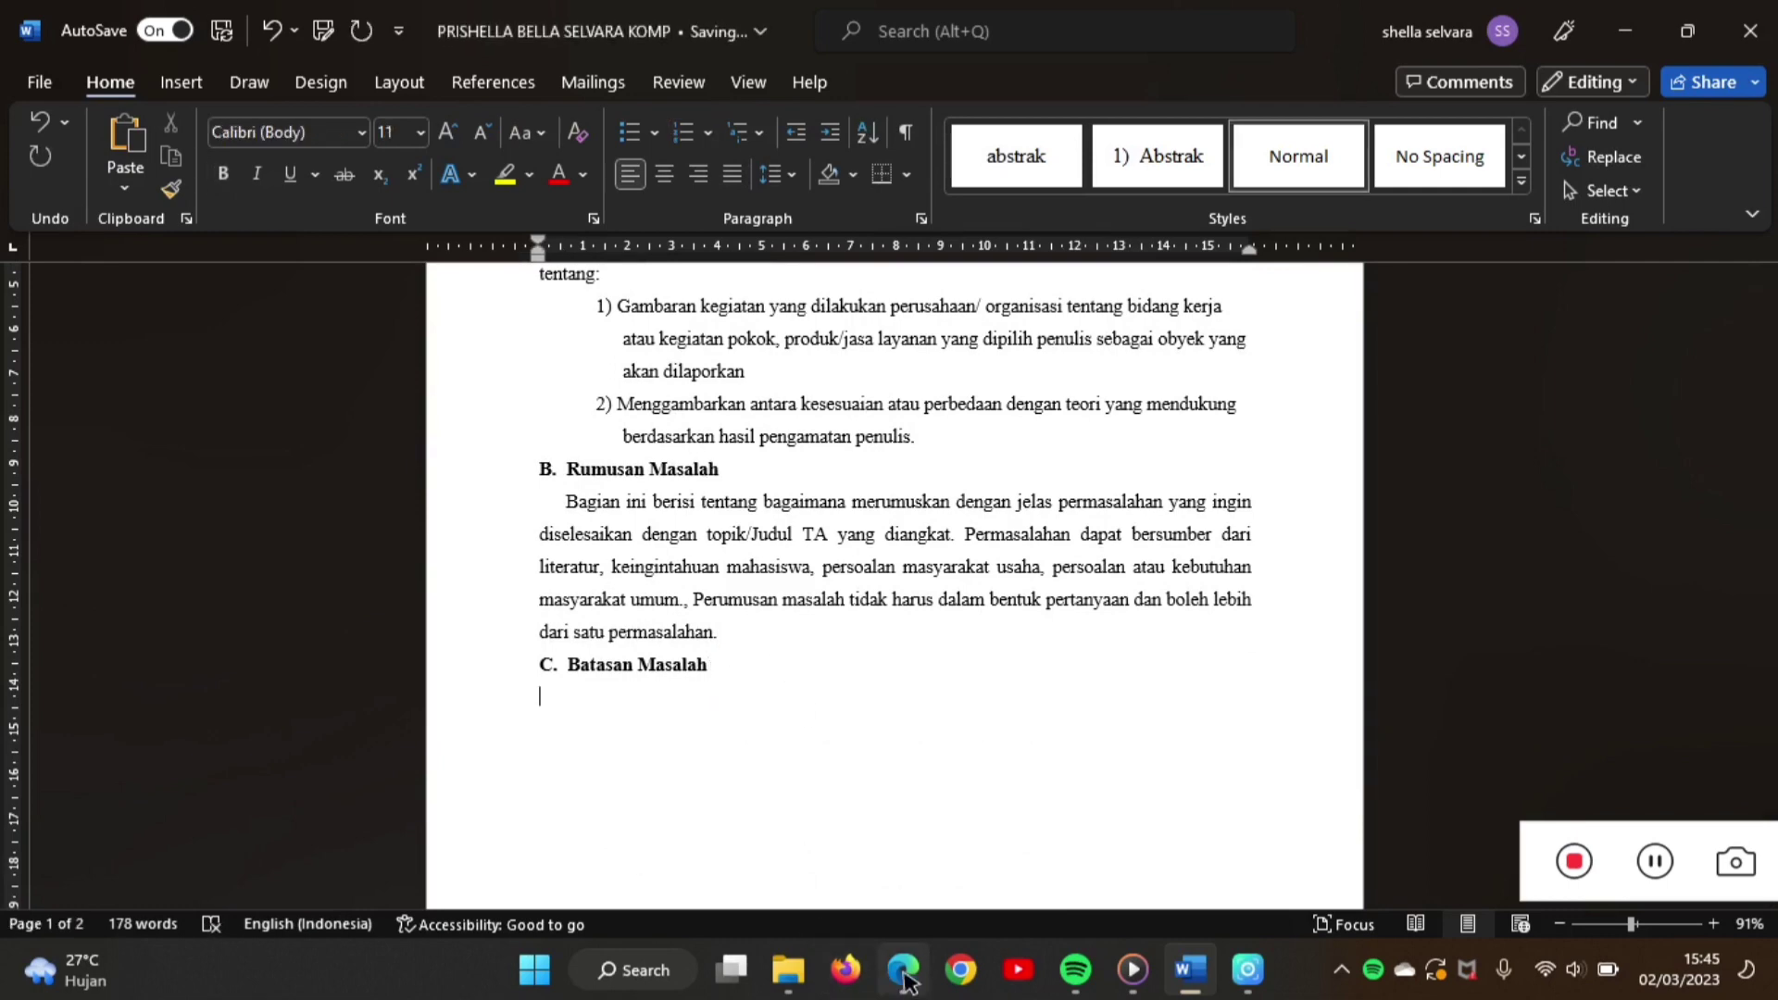
- Copy the Batasan Masalah text, including its Contoh sentence, from the PDF in Edge and paste it under Word's matching heading, keeping source formatting
{"action": "left_click", "coordinate": [903, 970]}
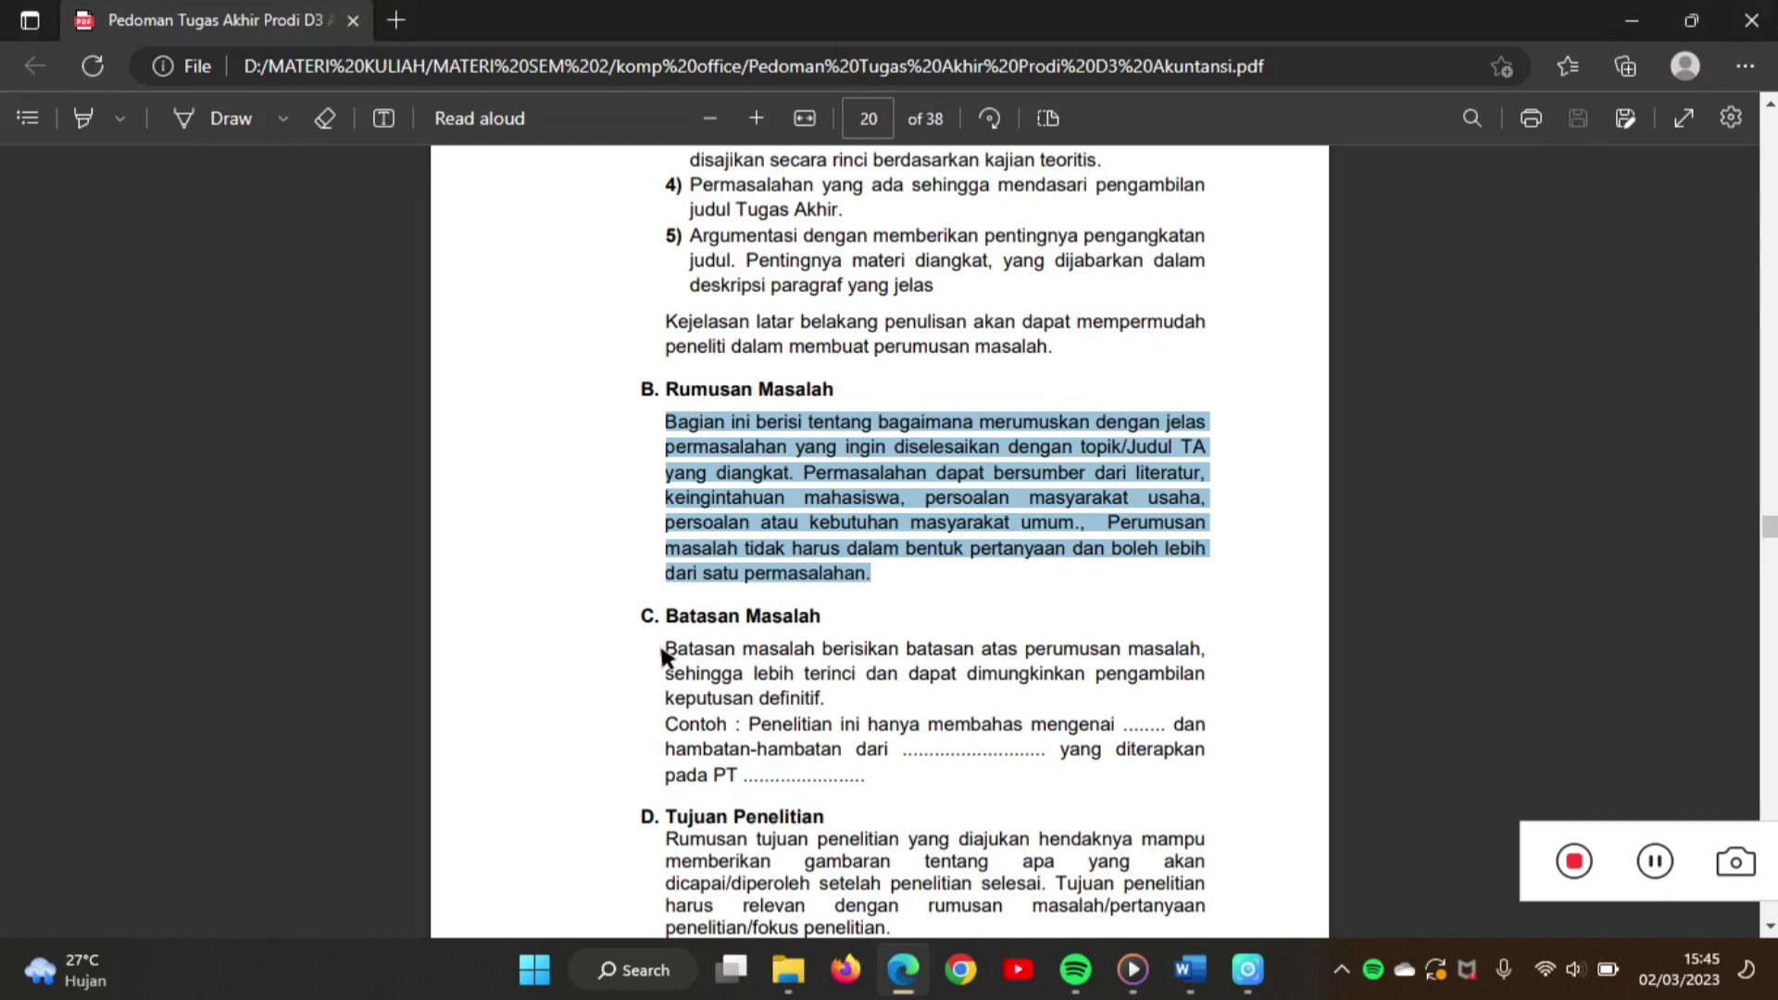
{"action": "left_click_drag", "start_coordinate": [663, 653], "coordinate": [955, 799]}
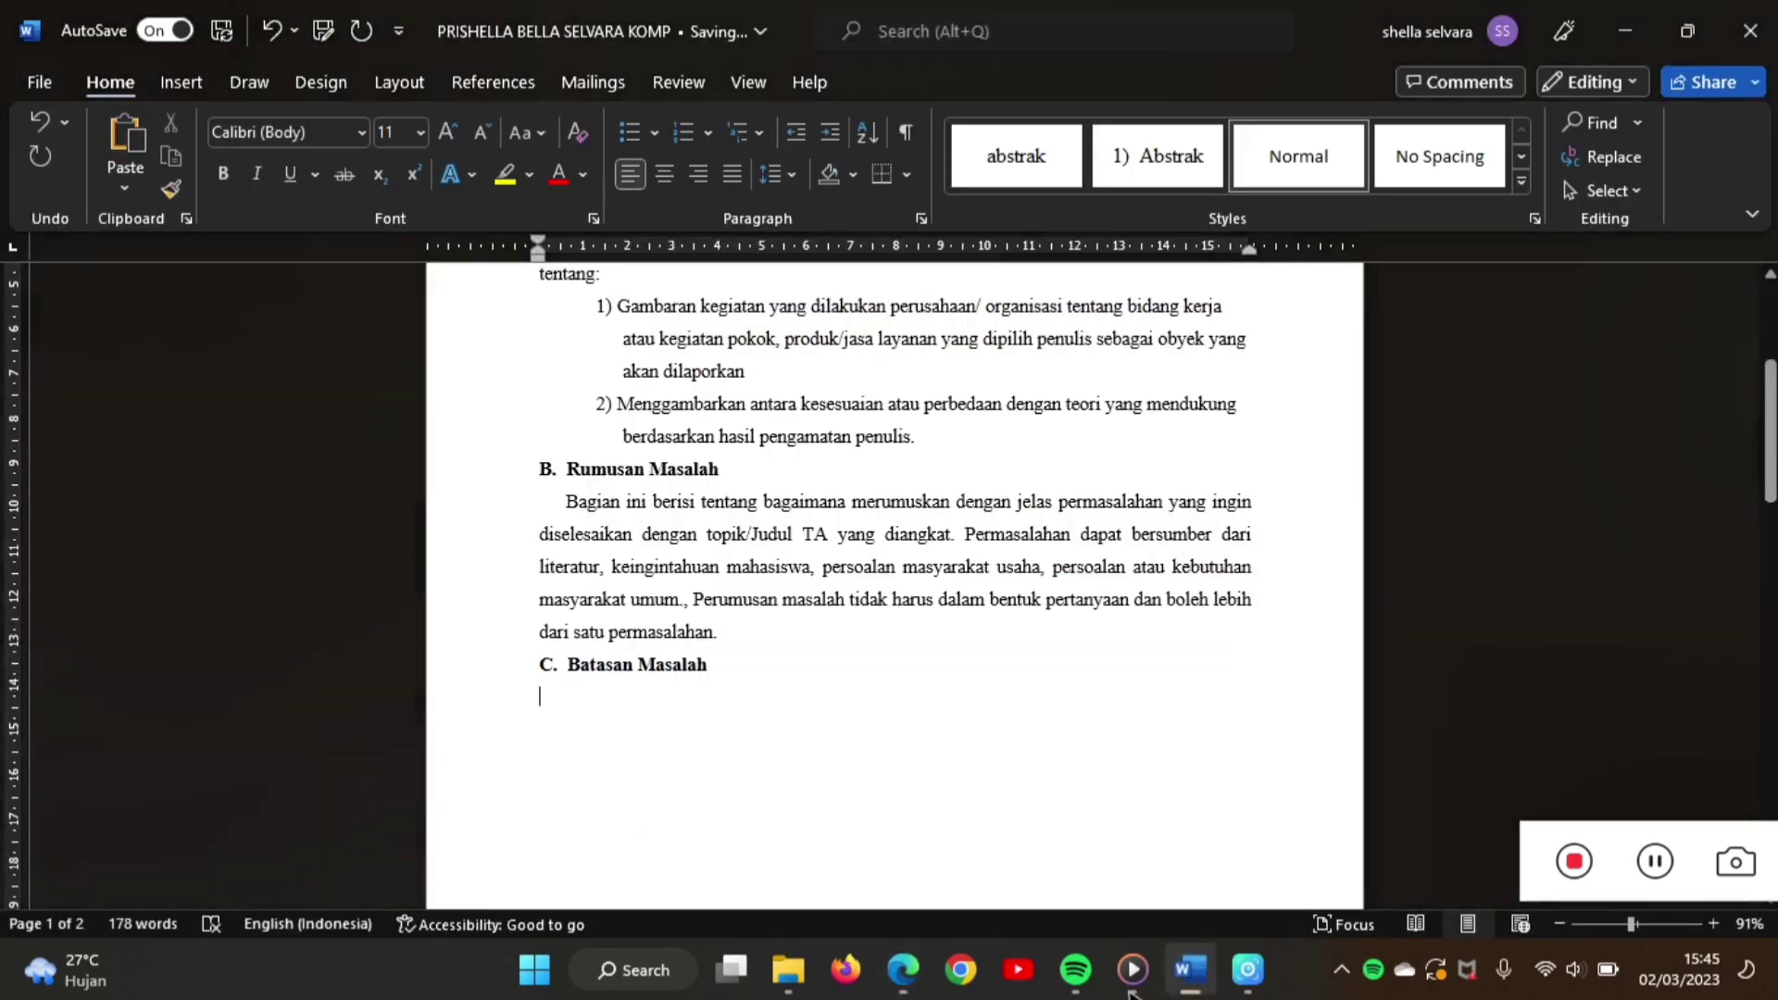
{"action": "left_click", "coordinate": [1190, 970]}
{"action": "right_click", "coordinate": [796, 716]}
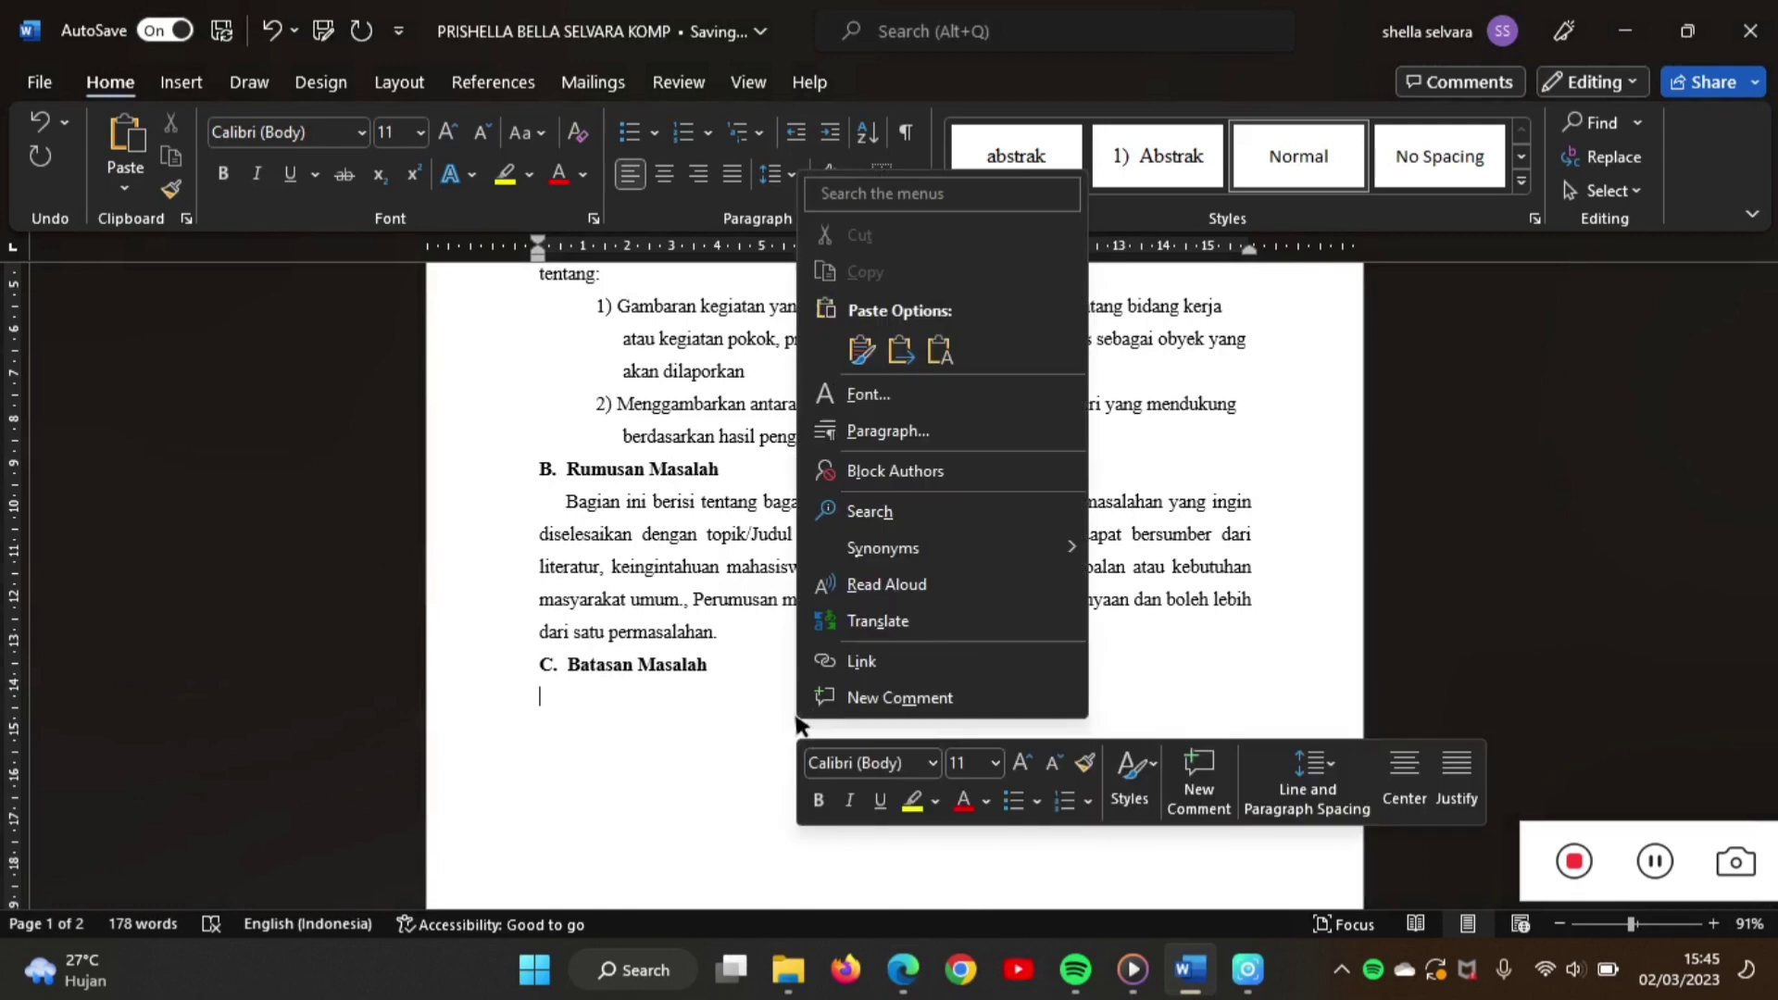
{"action": "left_click", "coordinate": [861, 350]}
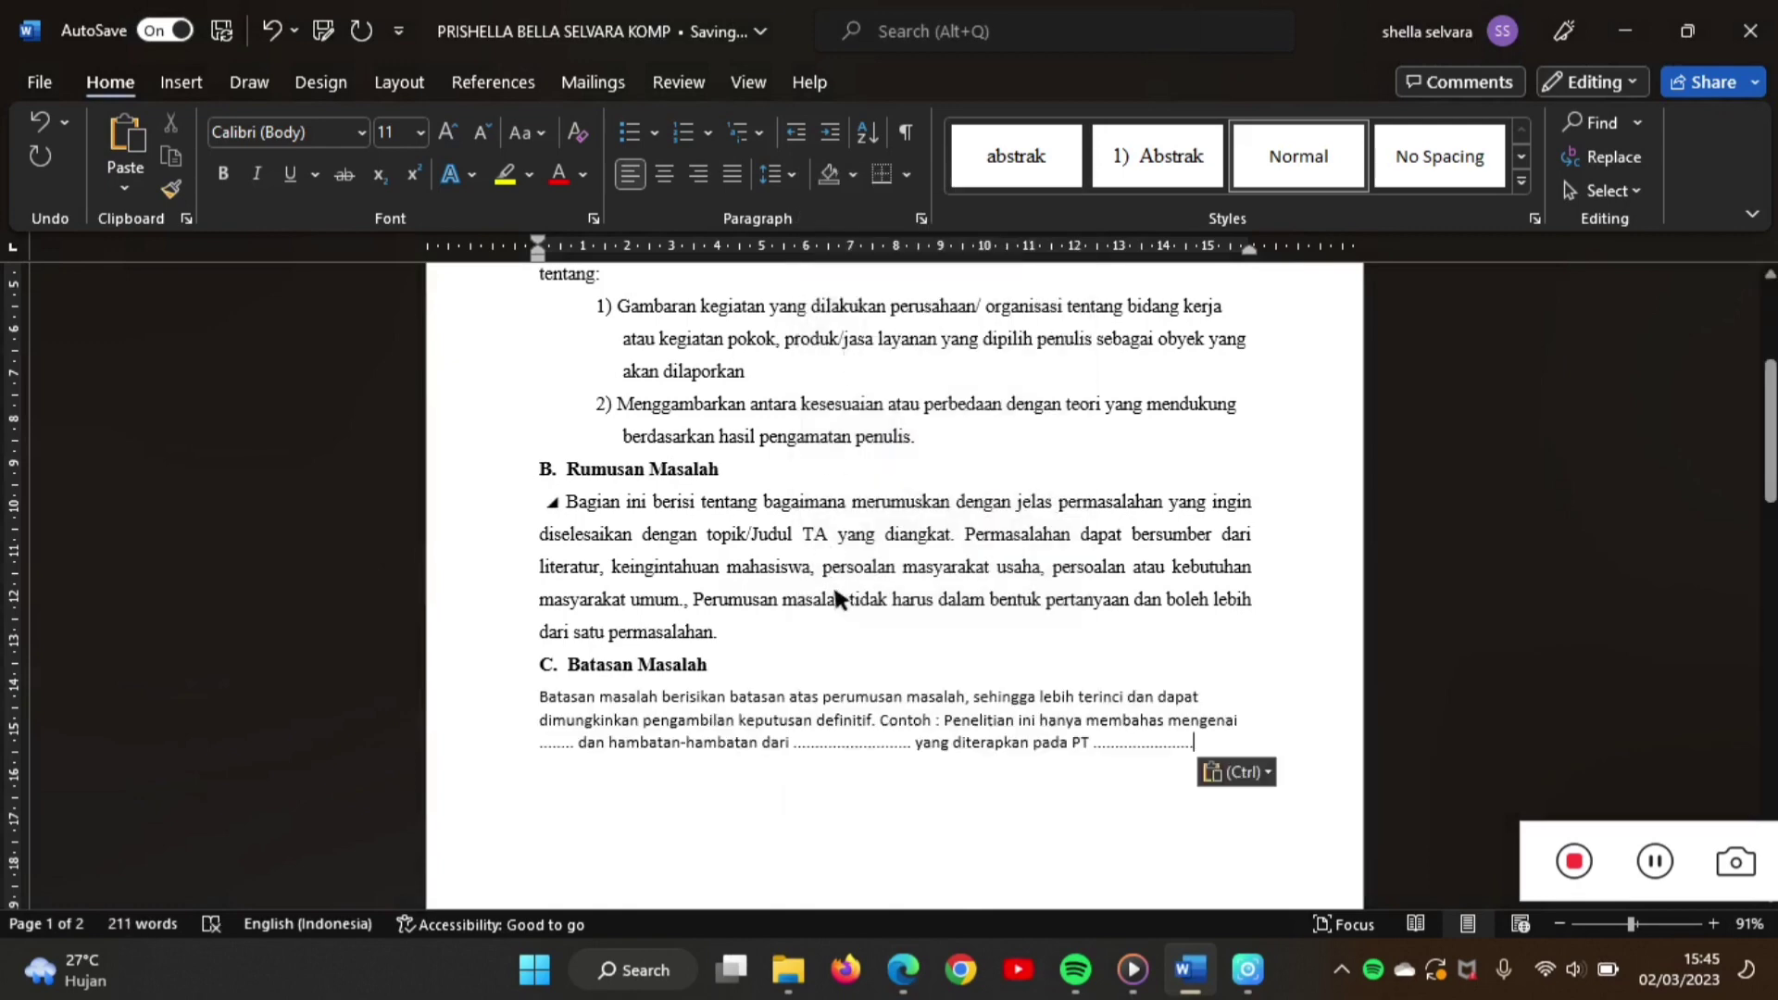
- Add an empty line below the Tujuan Penelitian heading
{"action": "scroll", "coordinate": [834, 583], "scroll_direction": "down", "scroll_amount": 3}
{"action": "scroll", "coordinate": [833, 581], "scroll_direction": "down", "scroll_amount": 5}
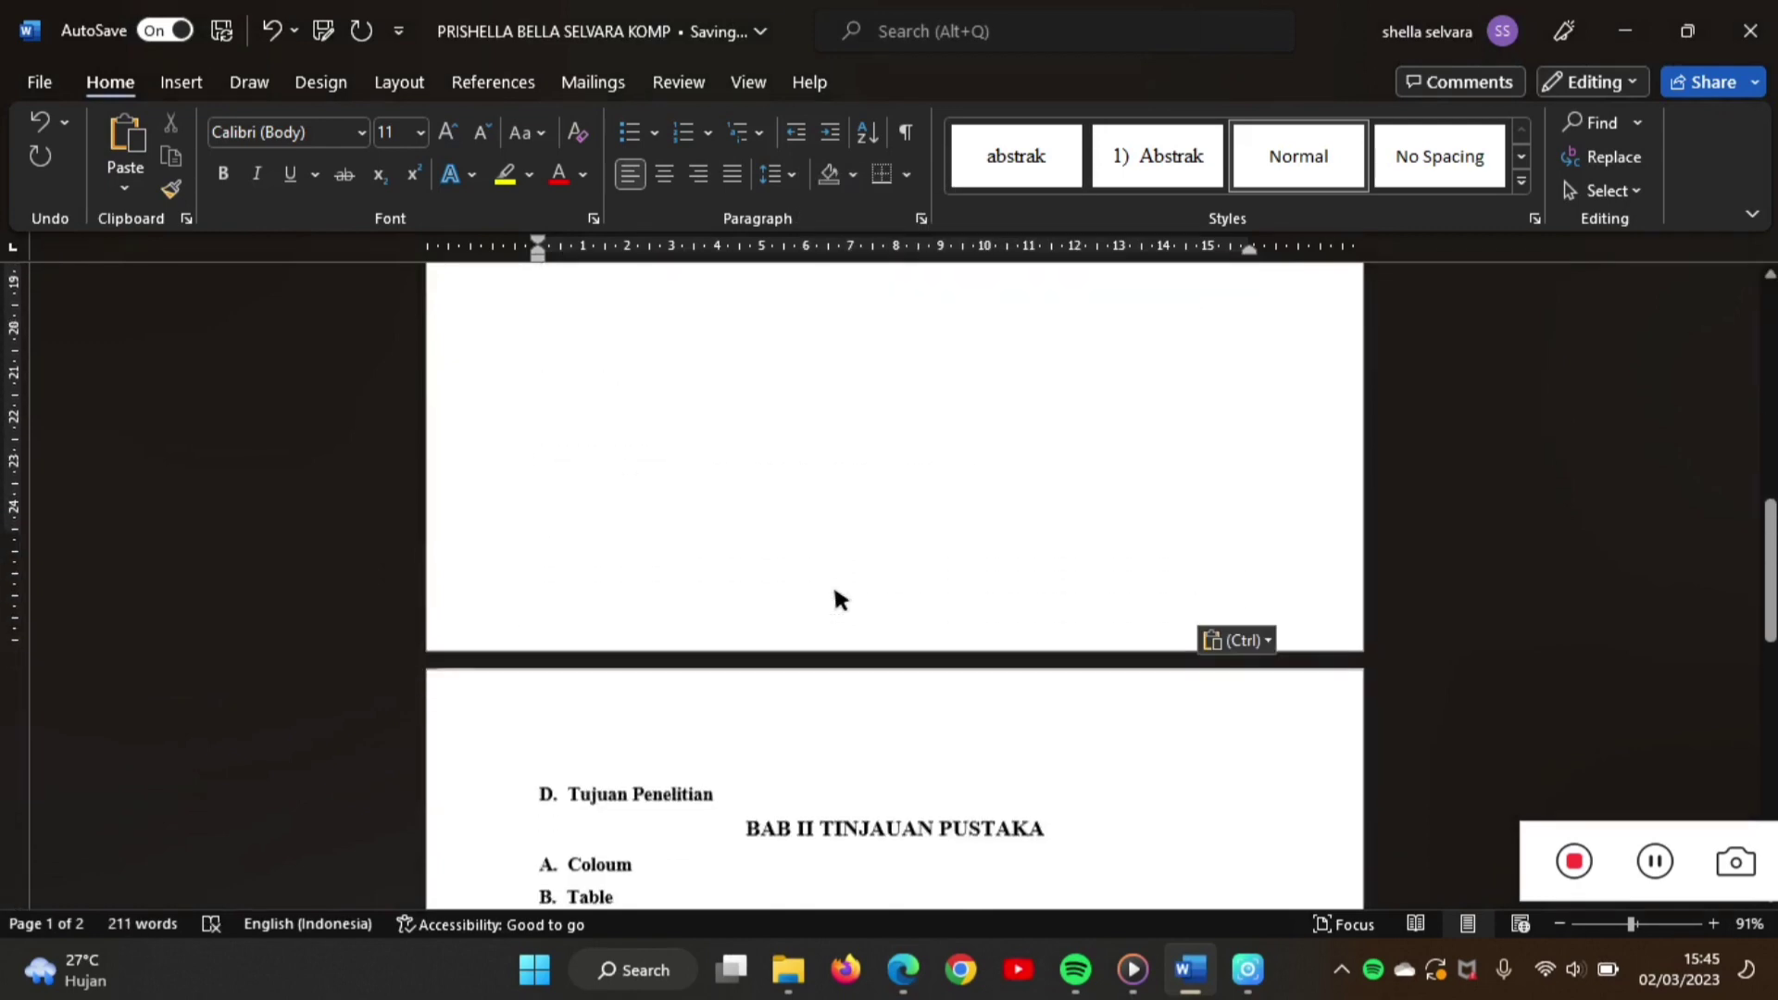
{"action": "left_click", "coordinate": [787, 587]}
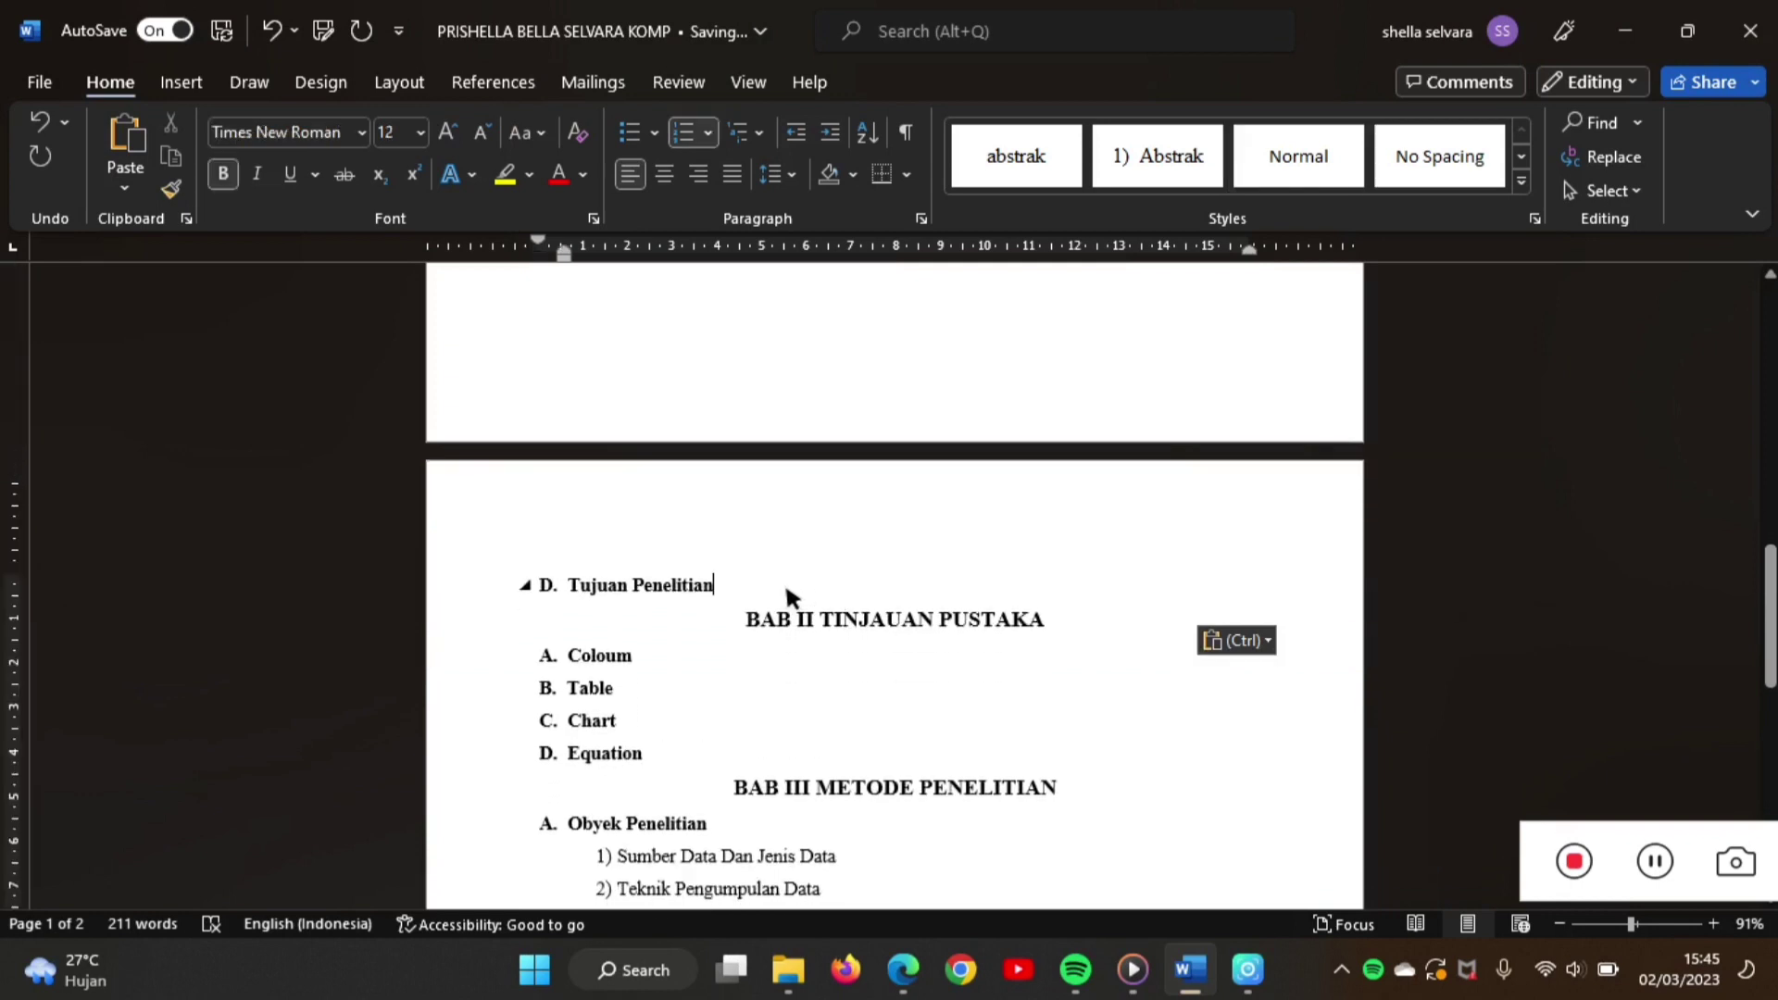
{"action": "key", "text": "ctrl+Return"}
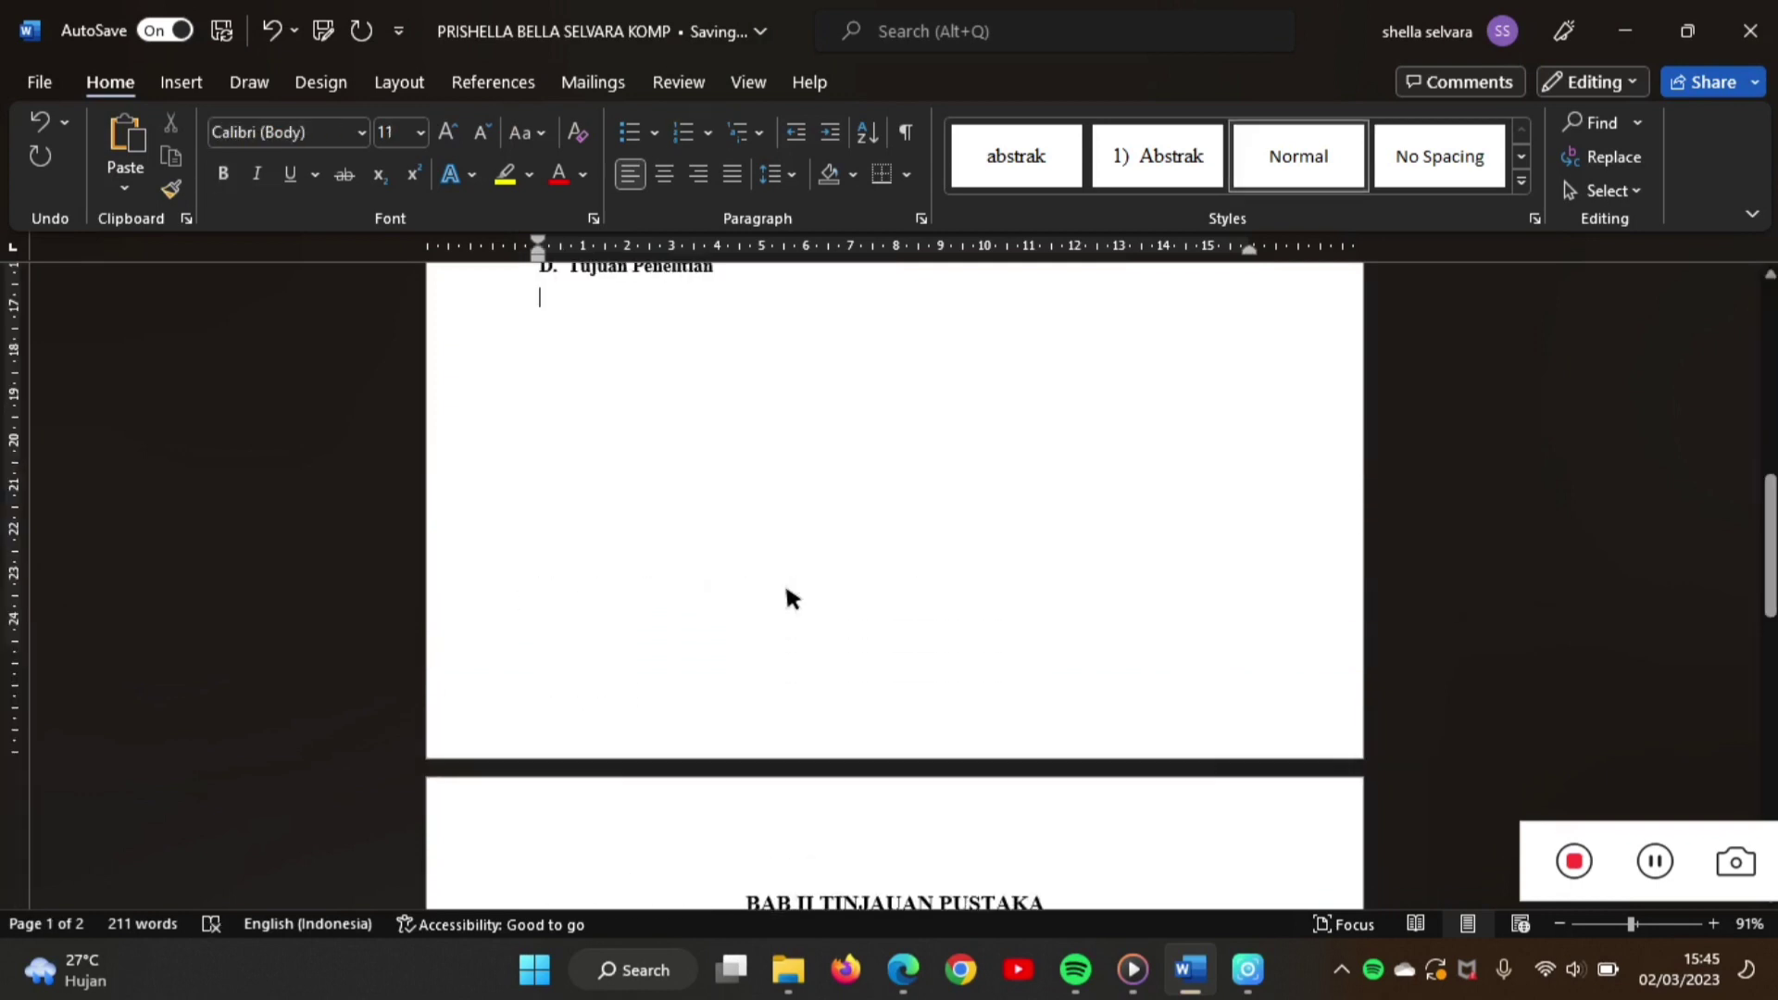
{"action": "scroll", "coordinate": [786, 472], "scroll_direction": "up", "scroll_amount": 1}
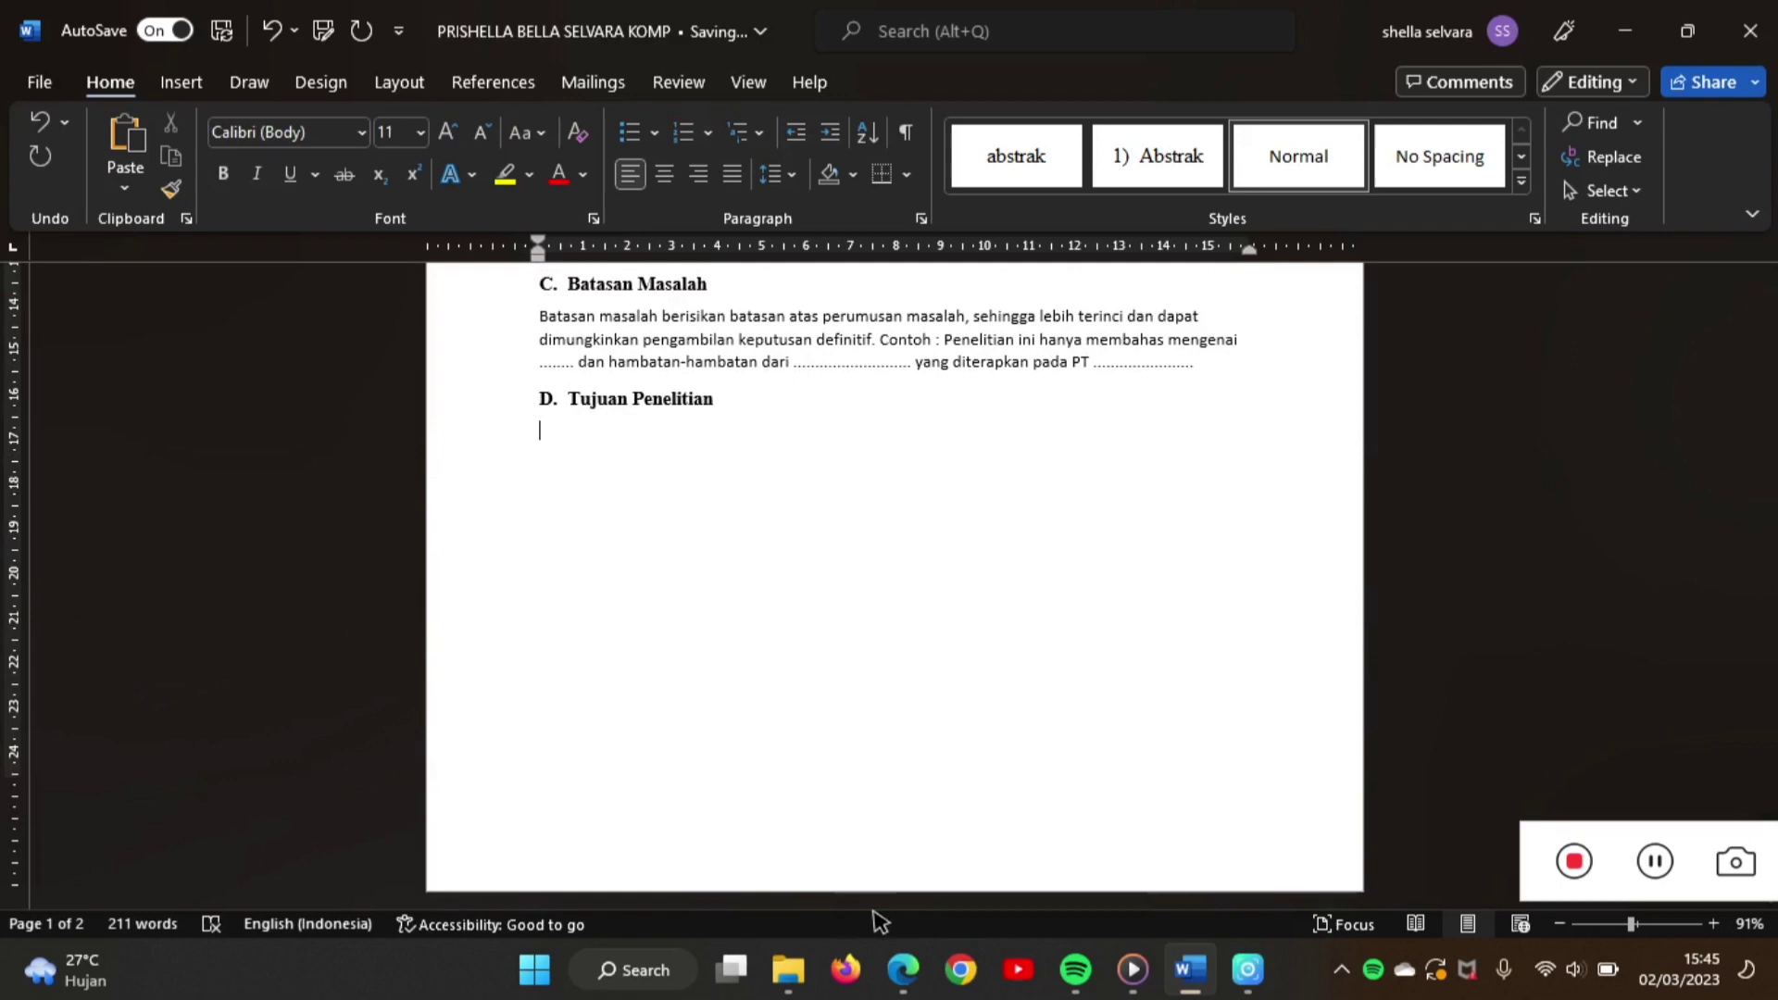
- Copy the Tujuan Penelitian paragraph from the PDF in Edge and paste it as text only under the matching heading in Word
{"action": "left_click", "coordinate": [903, 970]}
{"action": "scroll", "coordinate": [769, 876], "scroll_direction": "down", "scroll_amount": 4}
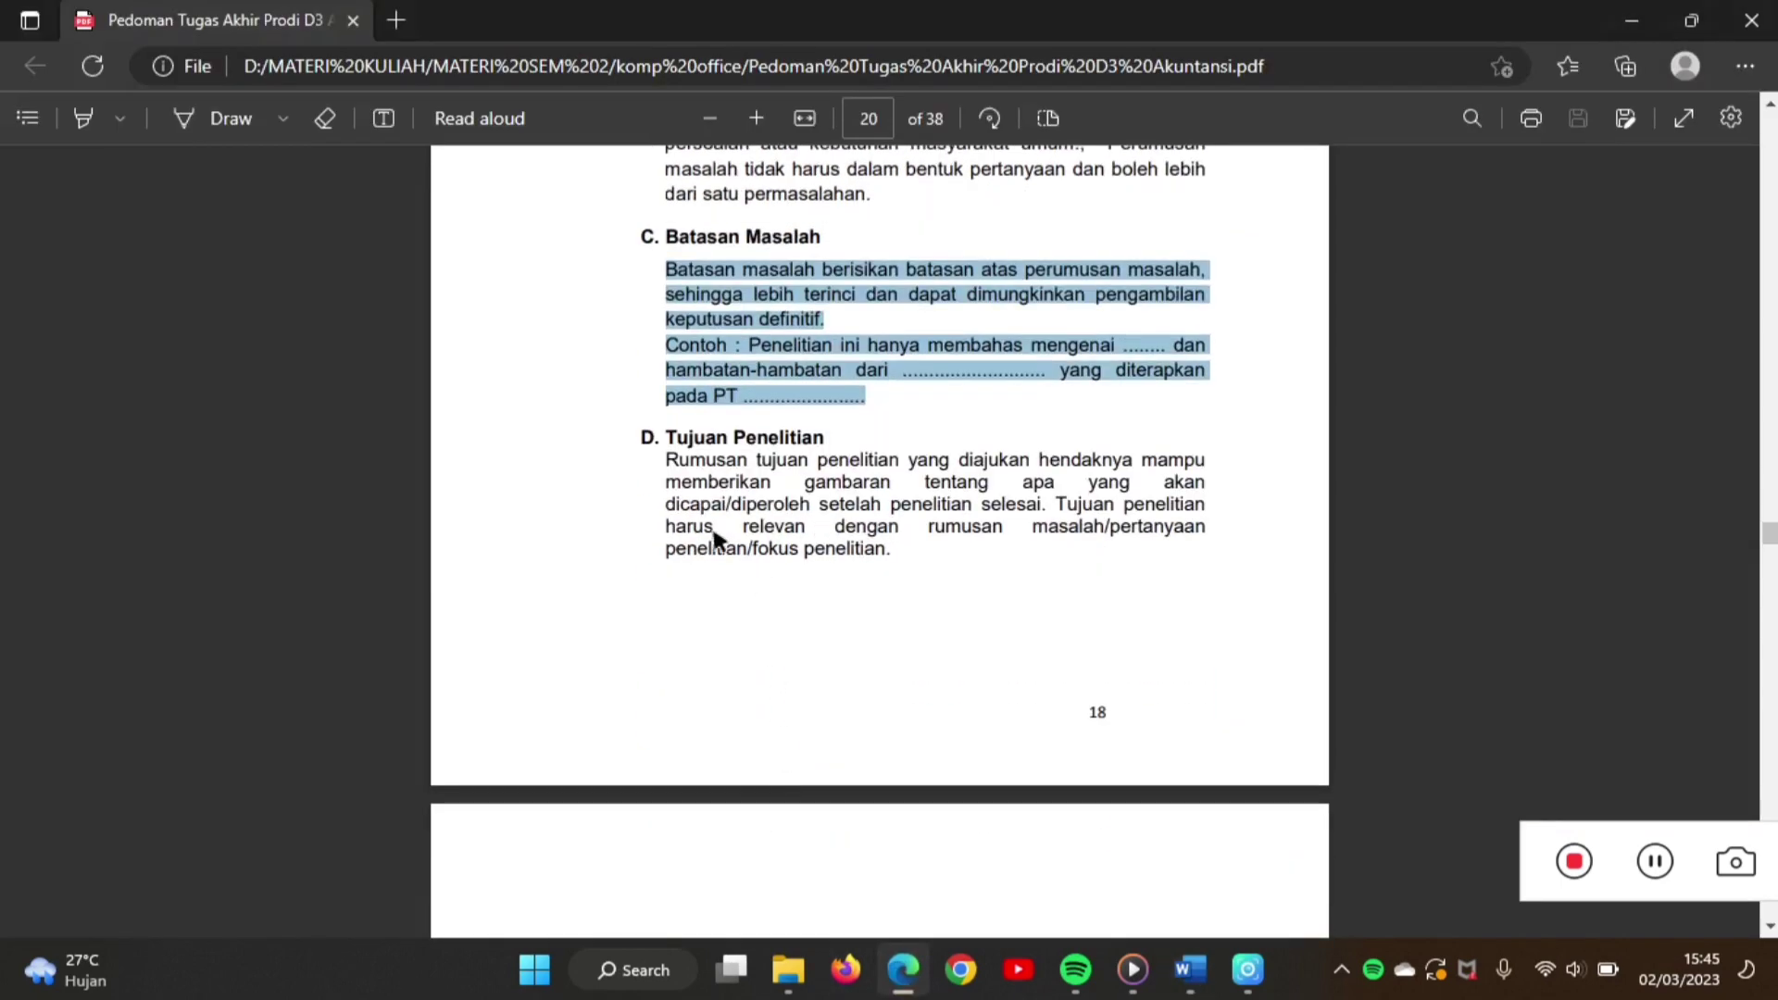
{"action": "left_click_drag", "start_coordinate": [669, 461], "coordinate": [931, 556]}
{"action": "key", "text": "ctrl+c"}
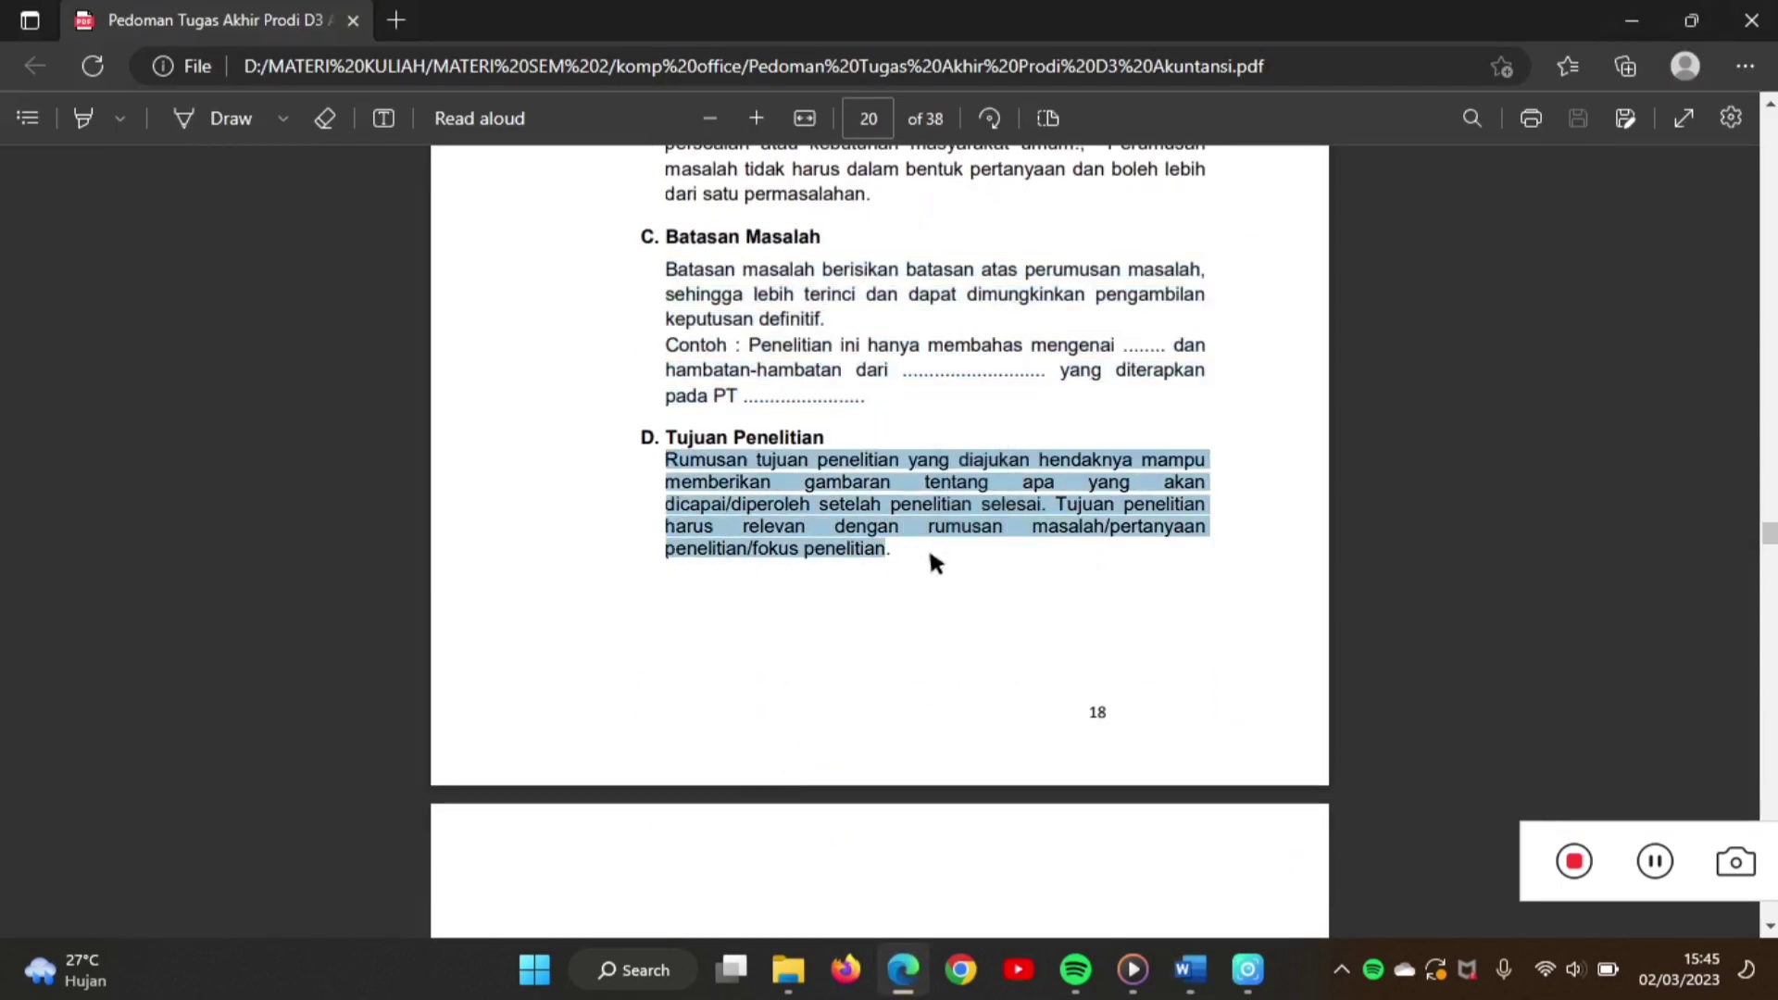
{"action": "left_click", "coordinate": [1191, 970]}
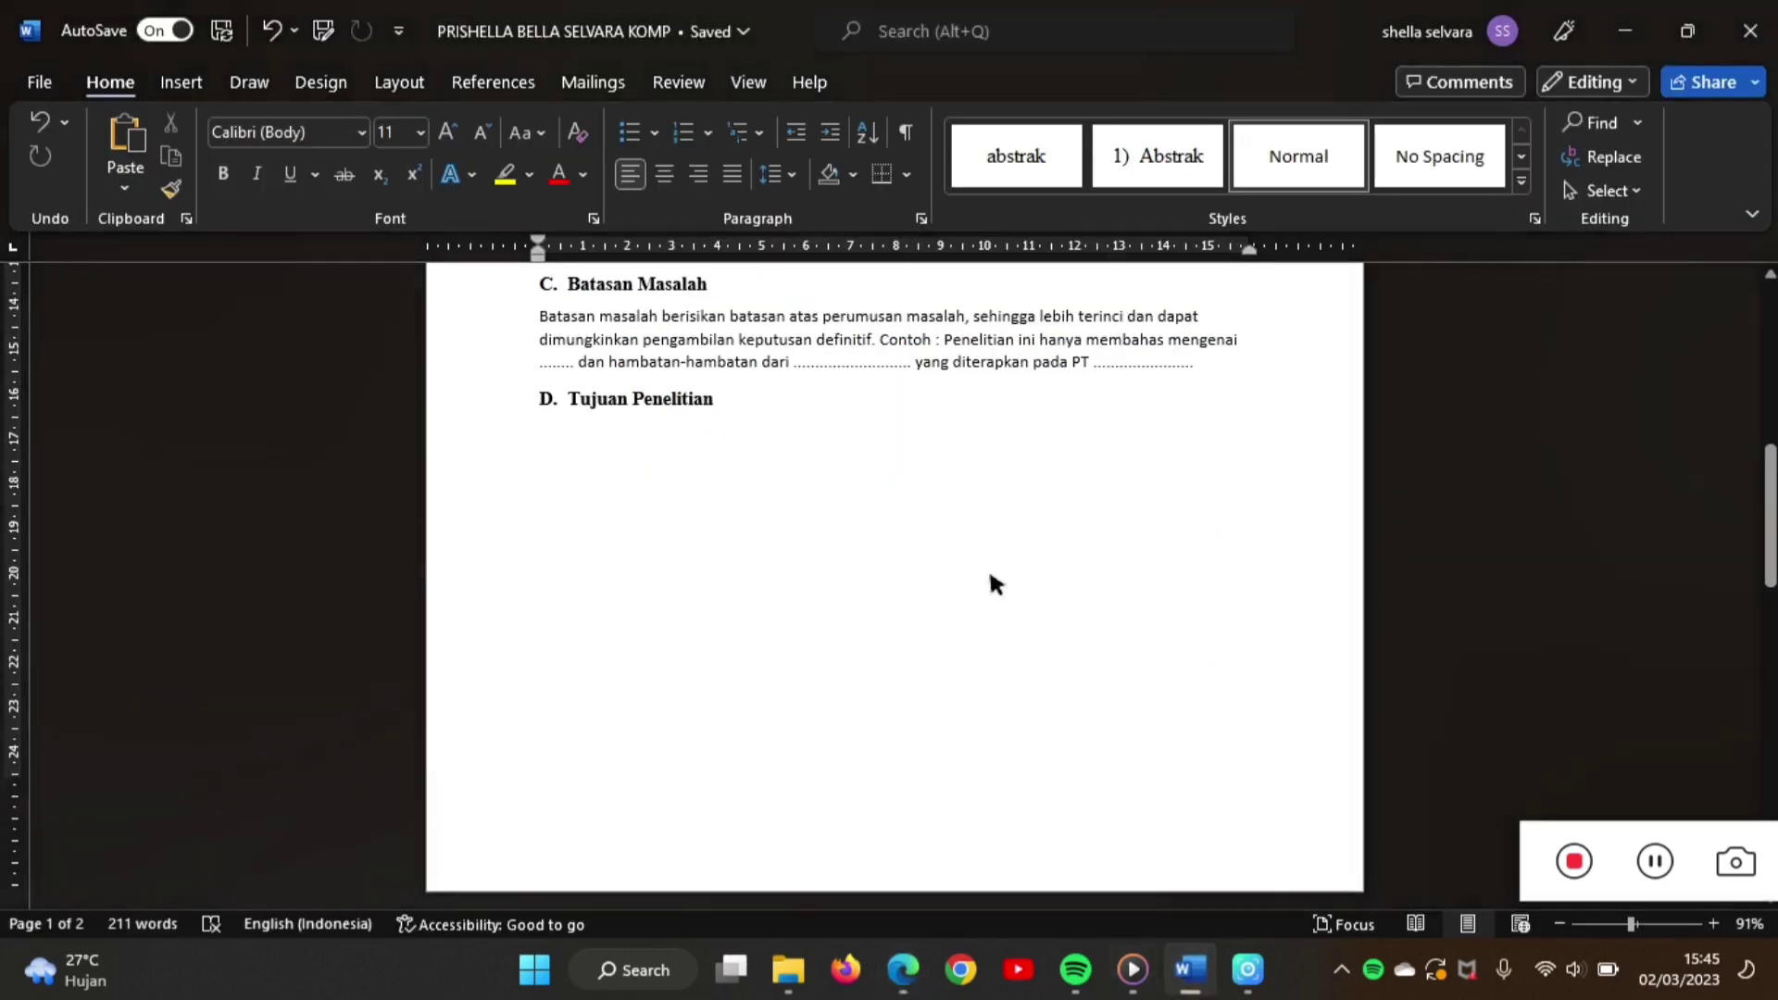
{"action": "right_click", "coordinate": [876, 431]}
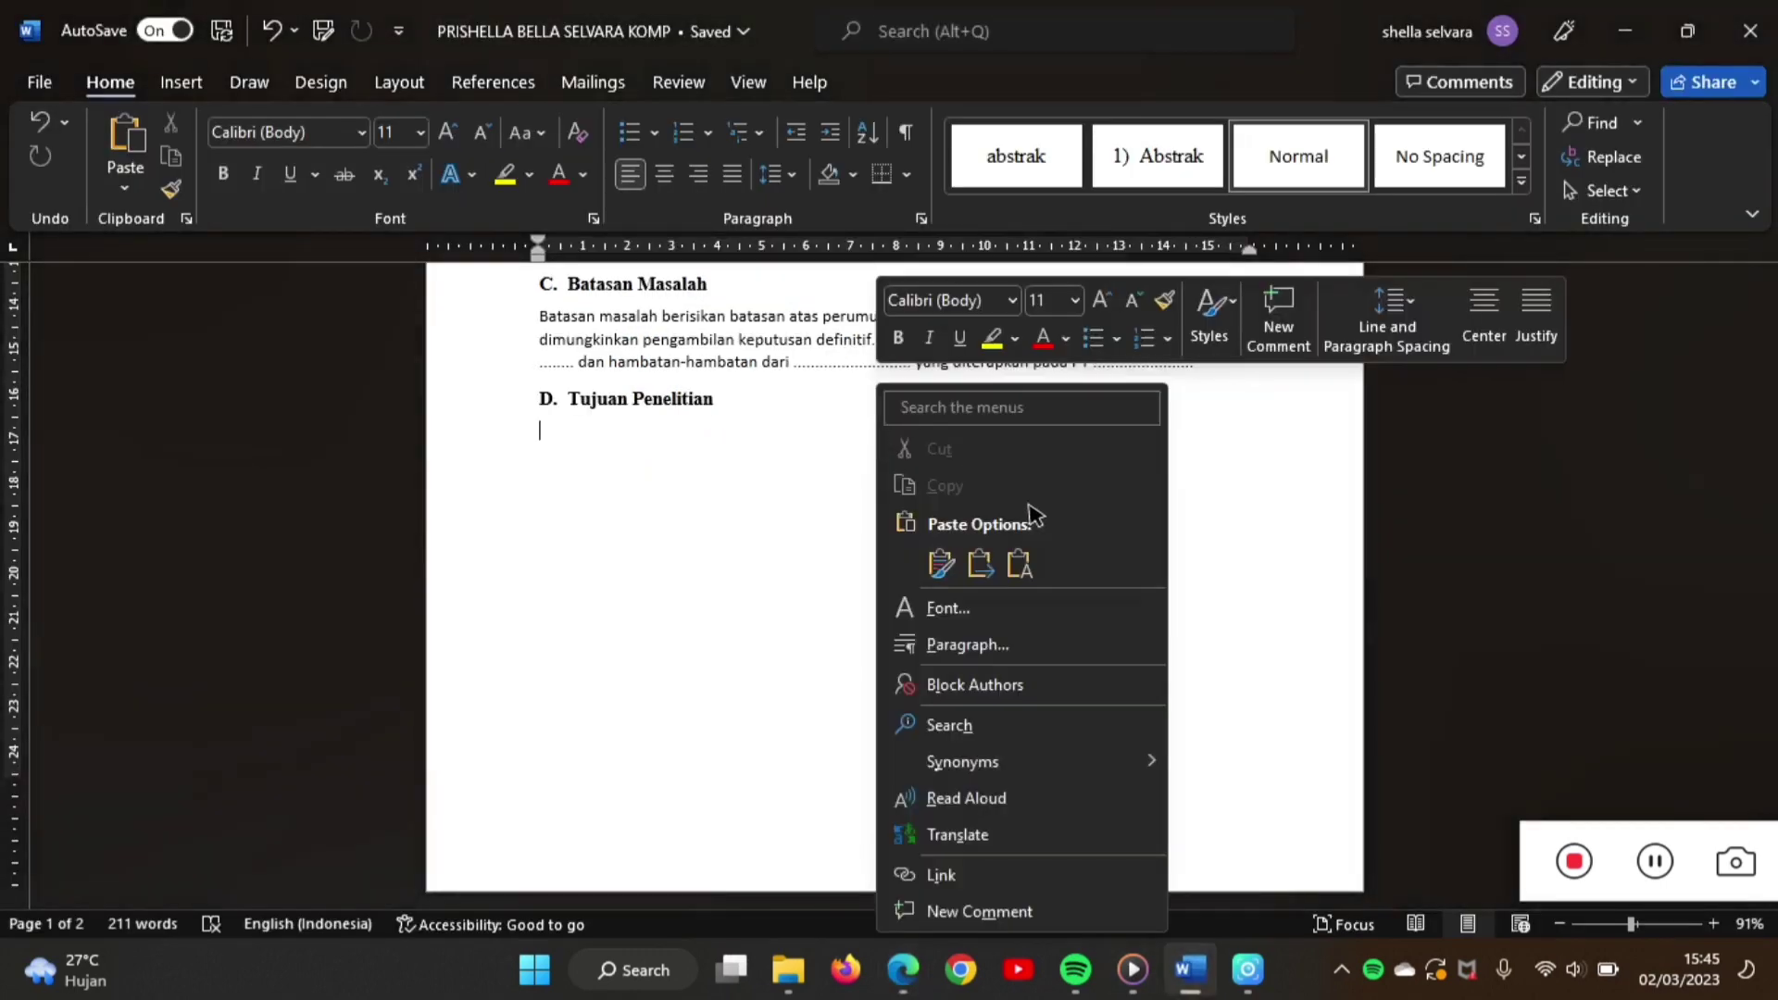
{"action": "left_click", "coordinate": [1019, 562]}
{"action": "left_click", "coordinate": [1030, 561]}
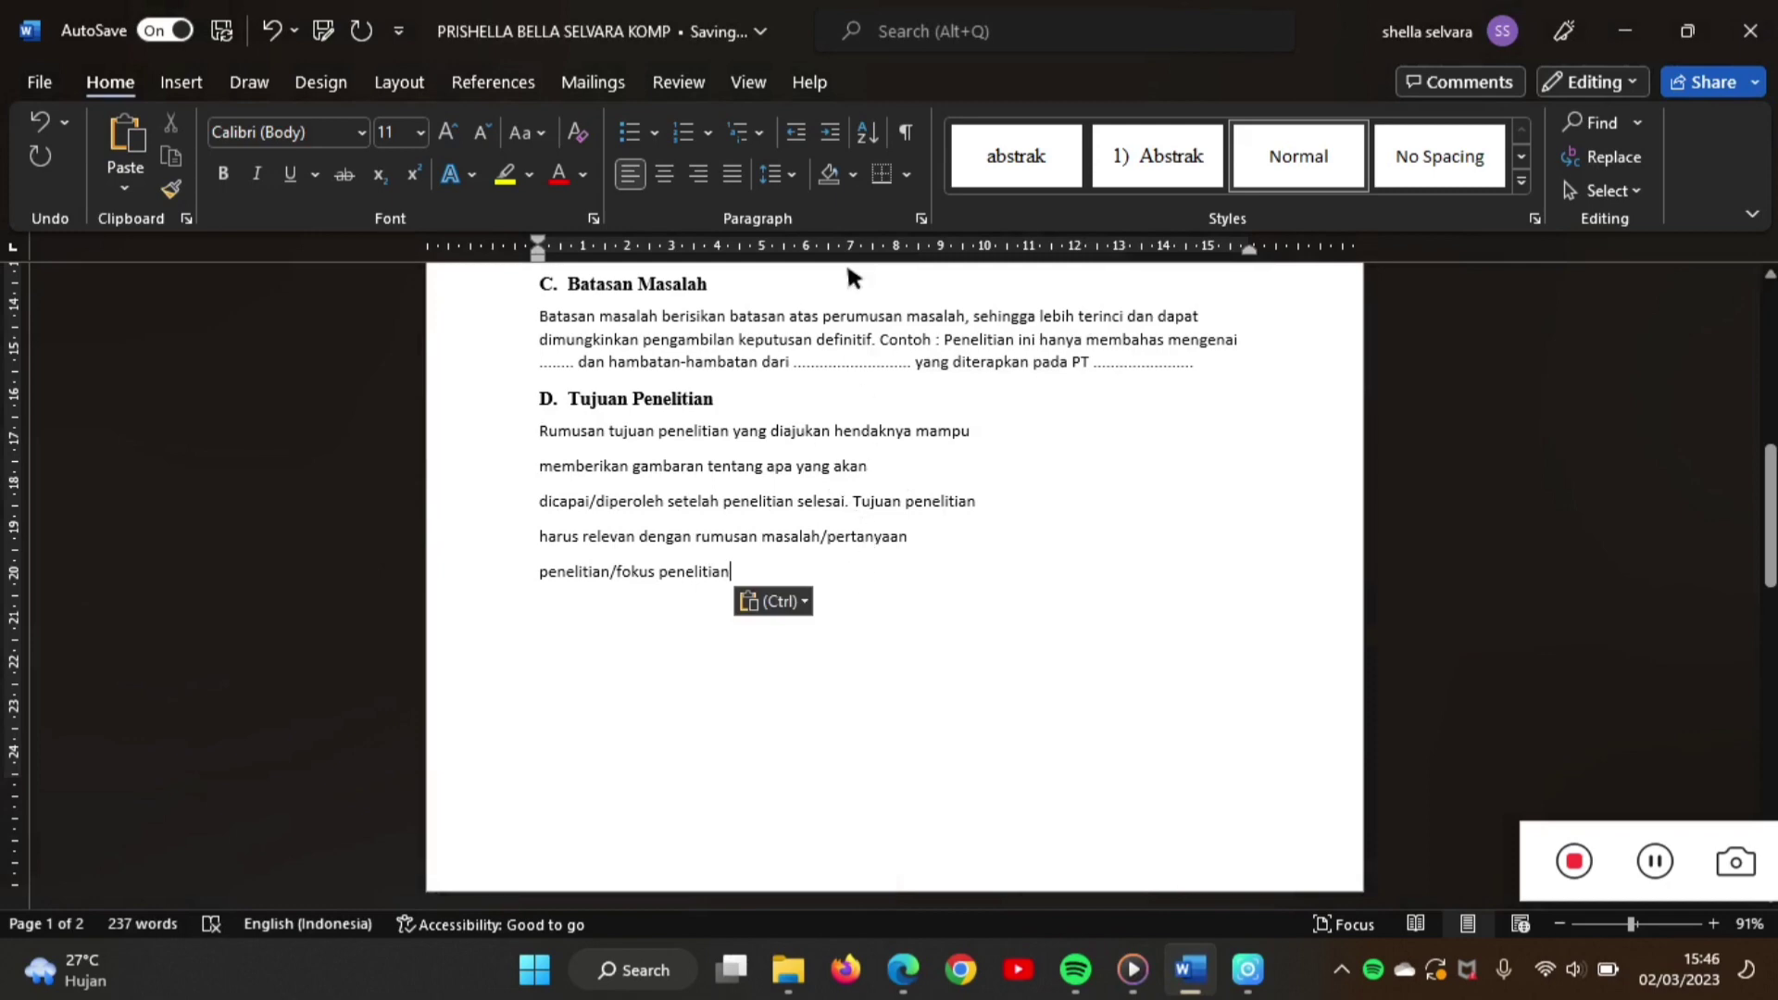
- Add an empty line below the Coloum heading in BAB II TINJAUAN PUSTAKA
{"action": "scroll", "coordinate": [847, 261], "scroll_direction": "up", "scroll_amount": 4}
{"action": "scroll", "coordinate": [846, 262], "scroll_direction": "up", "scroll_amount": 5}
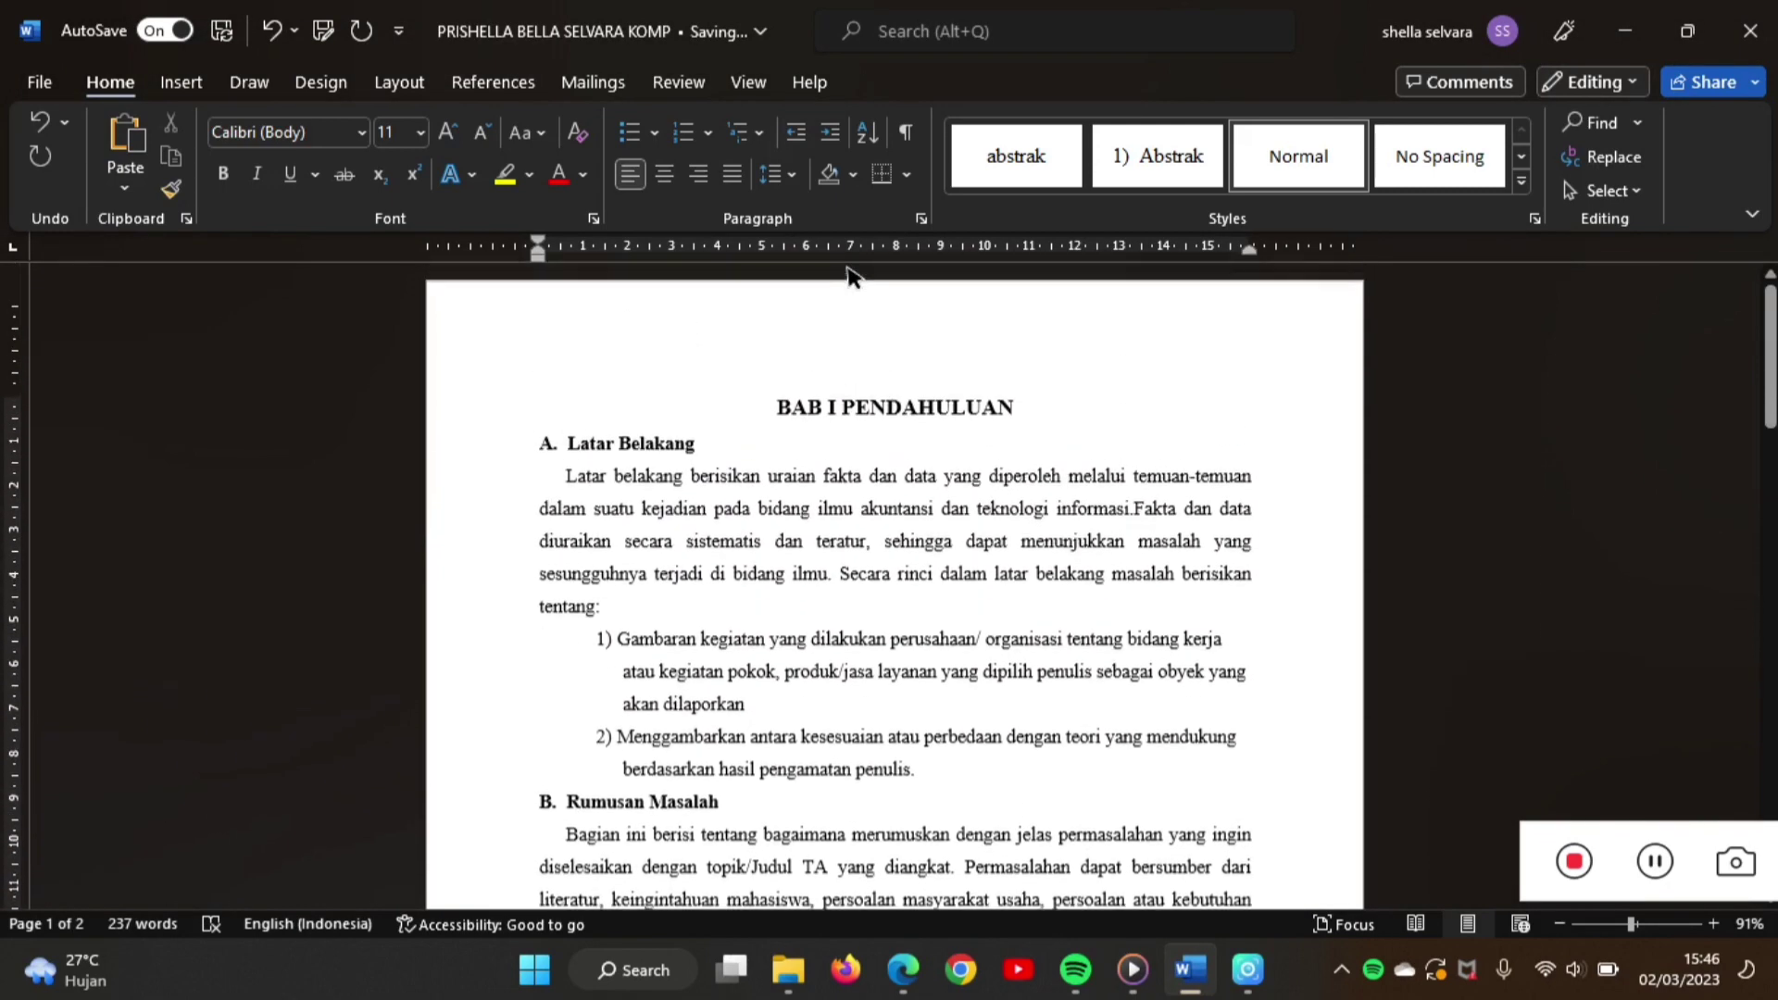
{"action": "scroll", "coordinate": [846, 262], "scroll_direction": "down", "scroll_amount": 10}
{"action": "scroll", "coordinate": [847, 268], "scroll_direction": "down", "scroll_amount": 6}
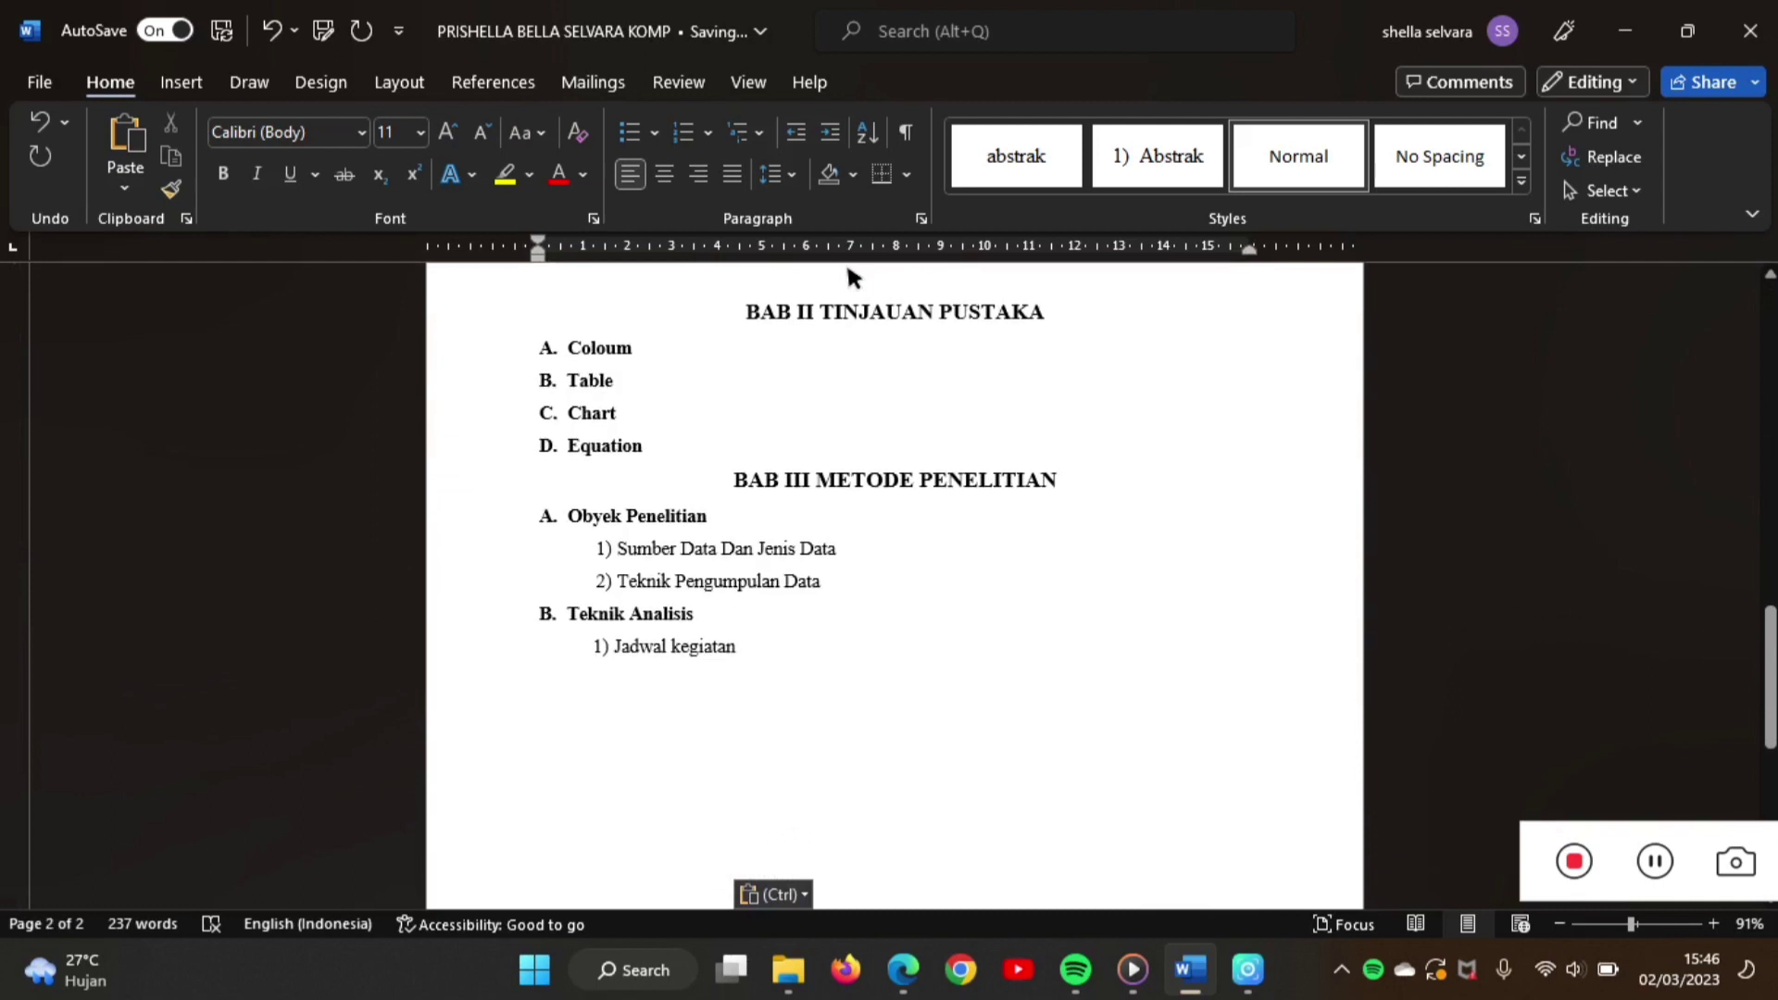
{"action": "left_click", "coordinate": [791, 346]}
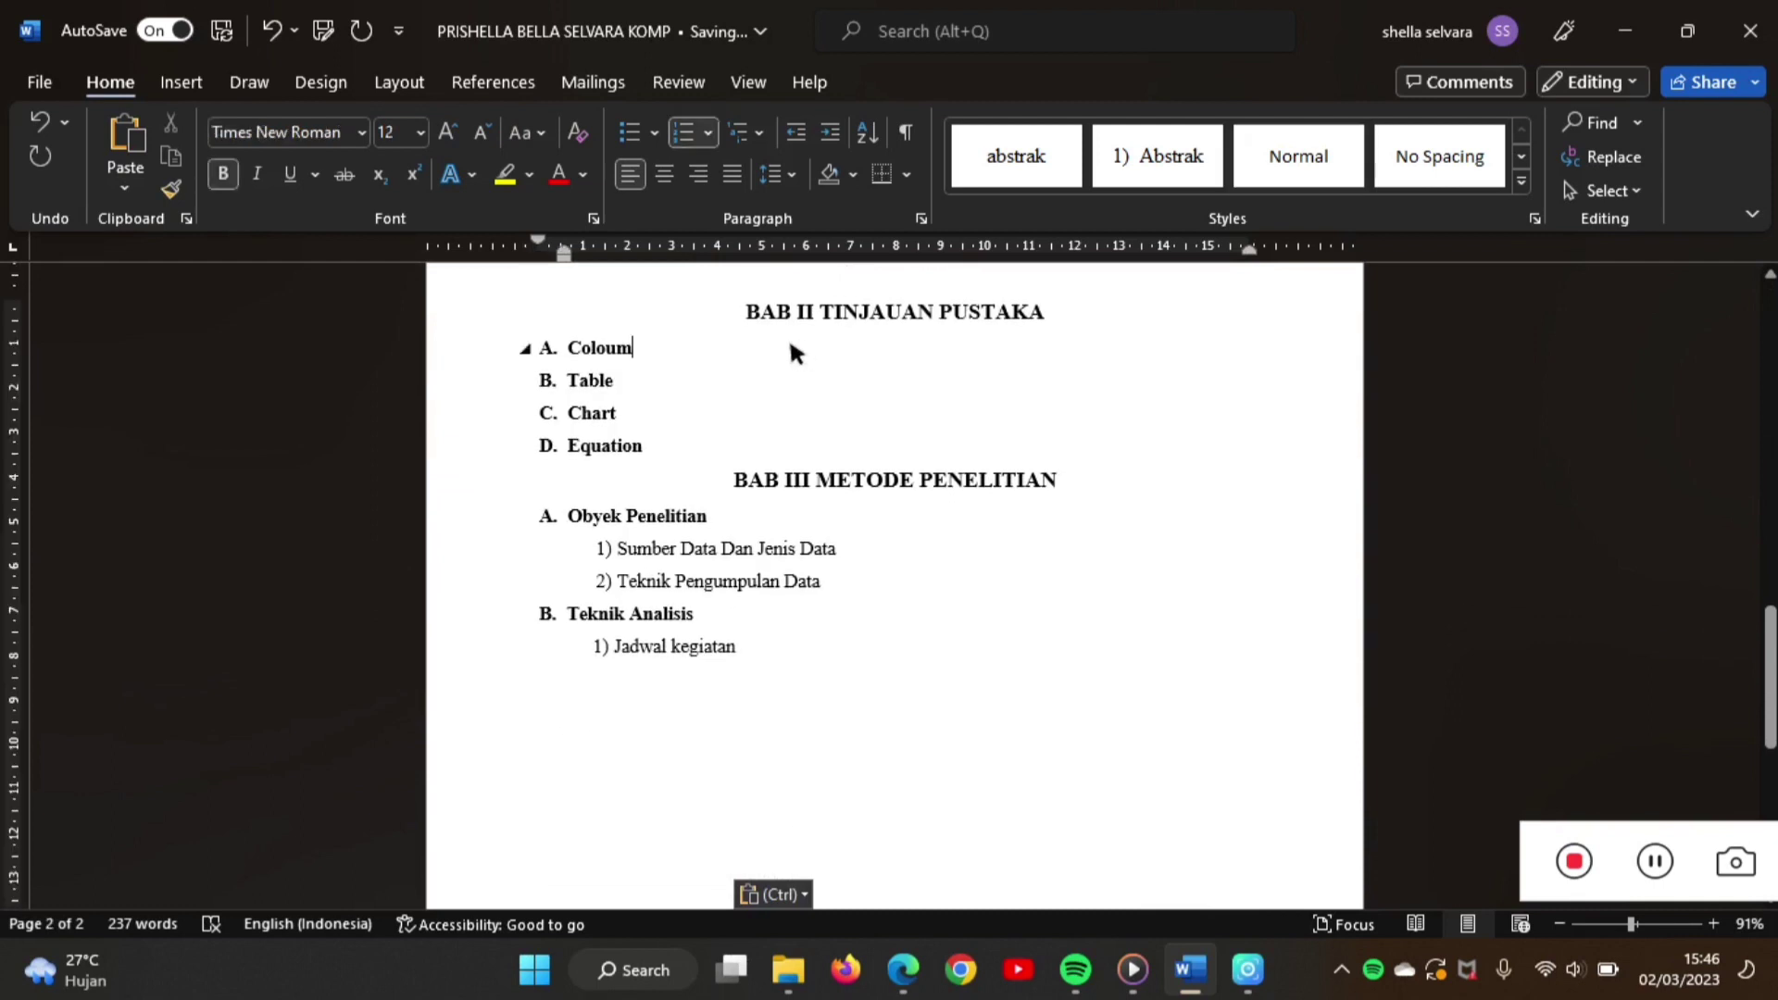
{"action": "key", "text": "ctrl+Return"}
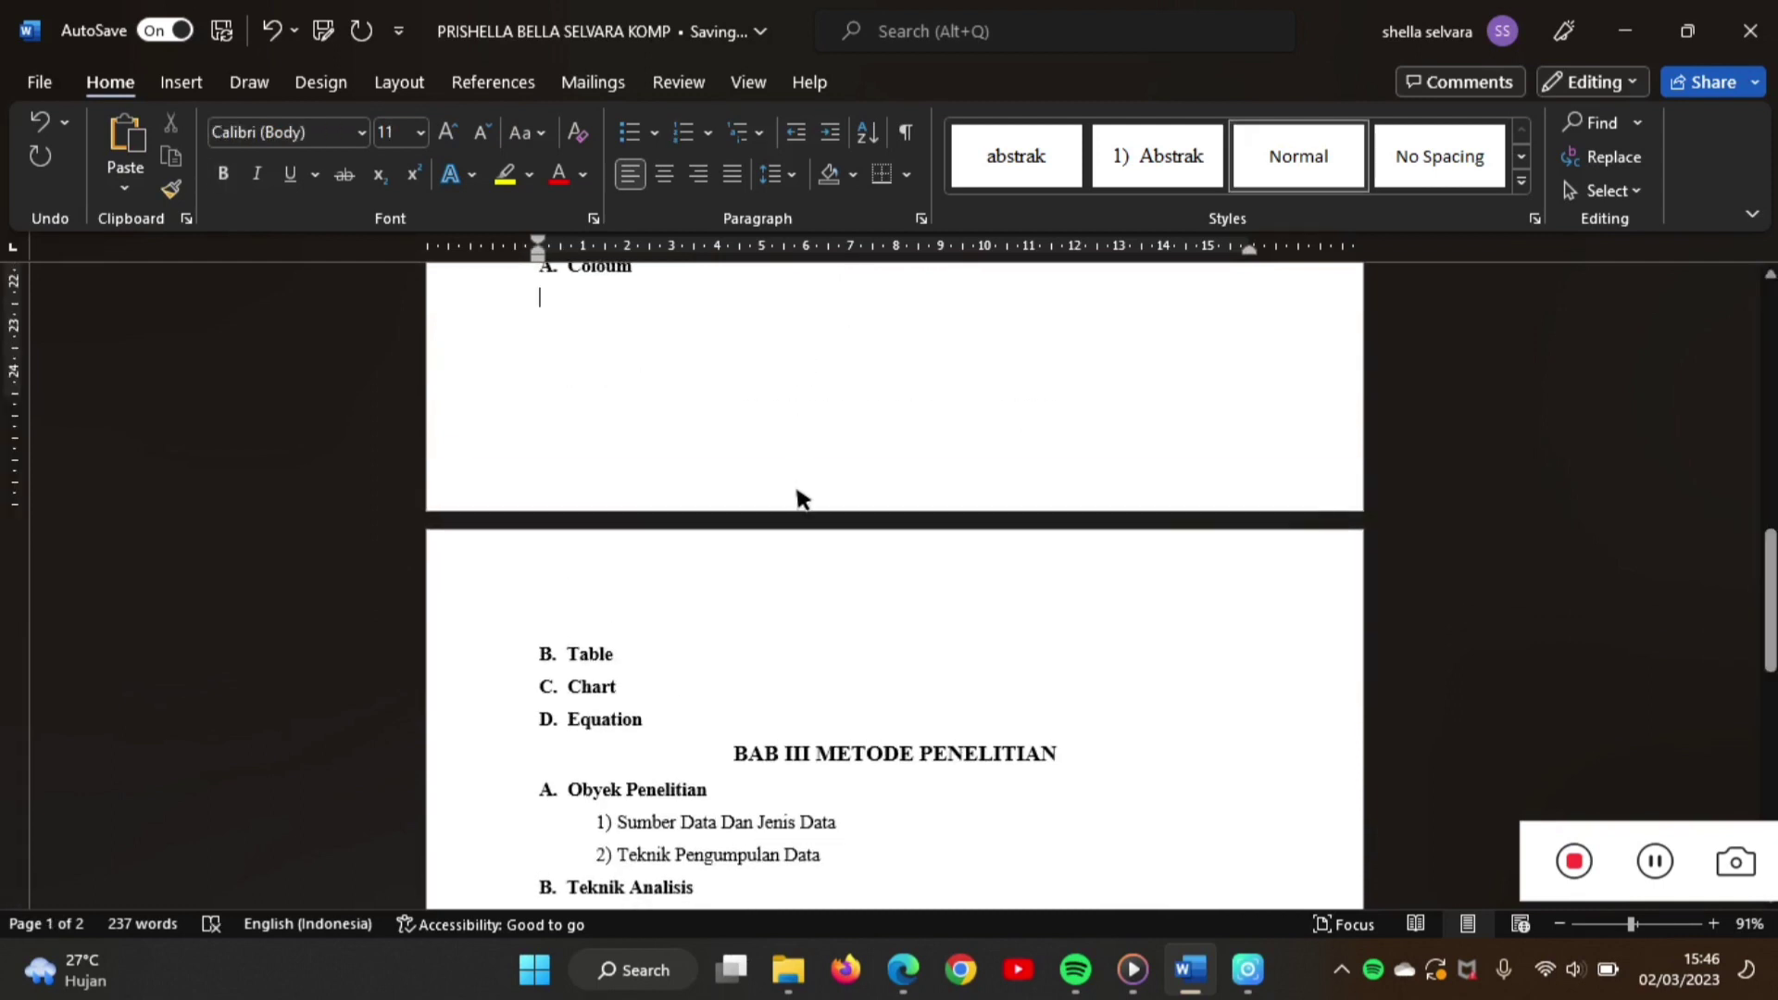
{"action": "scroll", "coordinate": [796, 501], "scroll_direction": "up", "scroll_amount": 2}
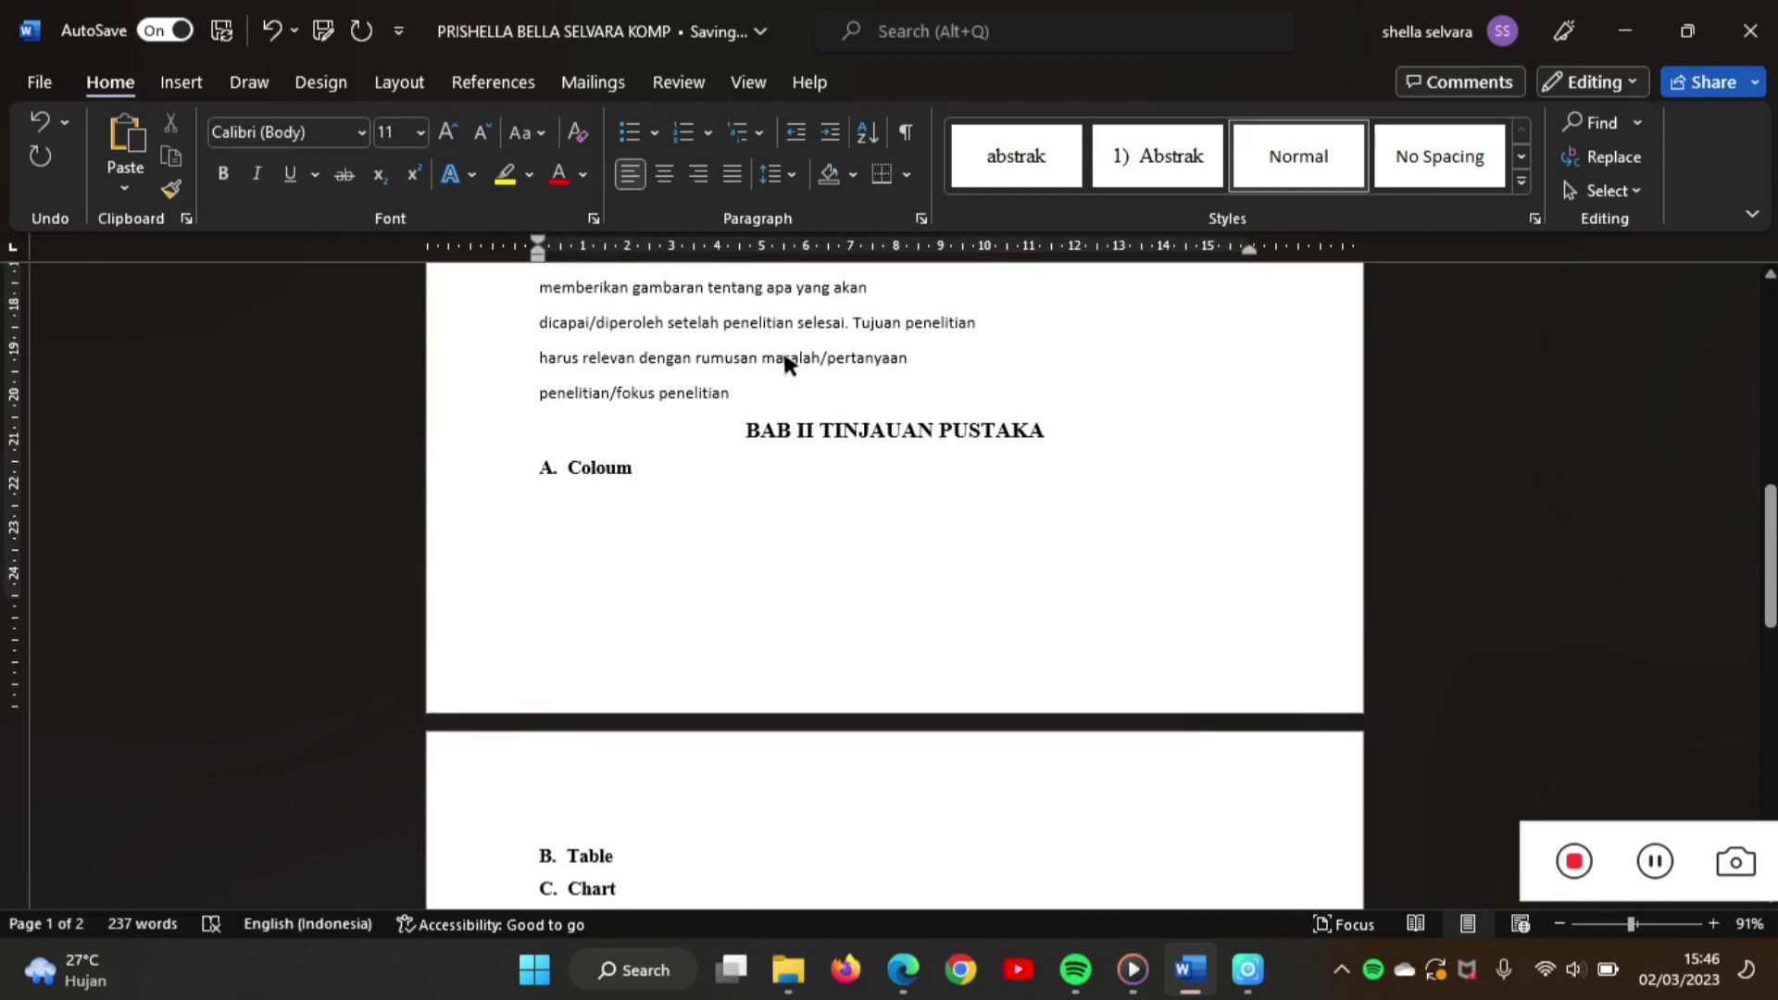
{"action": "left_click", "coordinate": [1054, 130]}
{"action": "scroll", "coordinate": [670, 783], "scroll_direction": "down", "scroll_amount": 3}
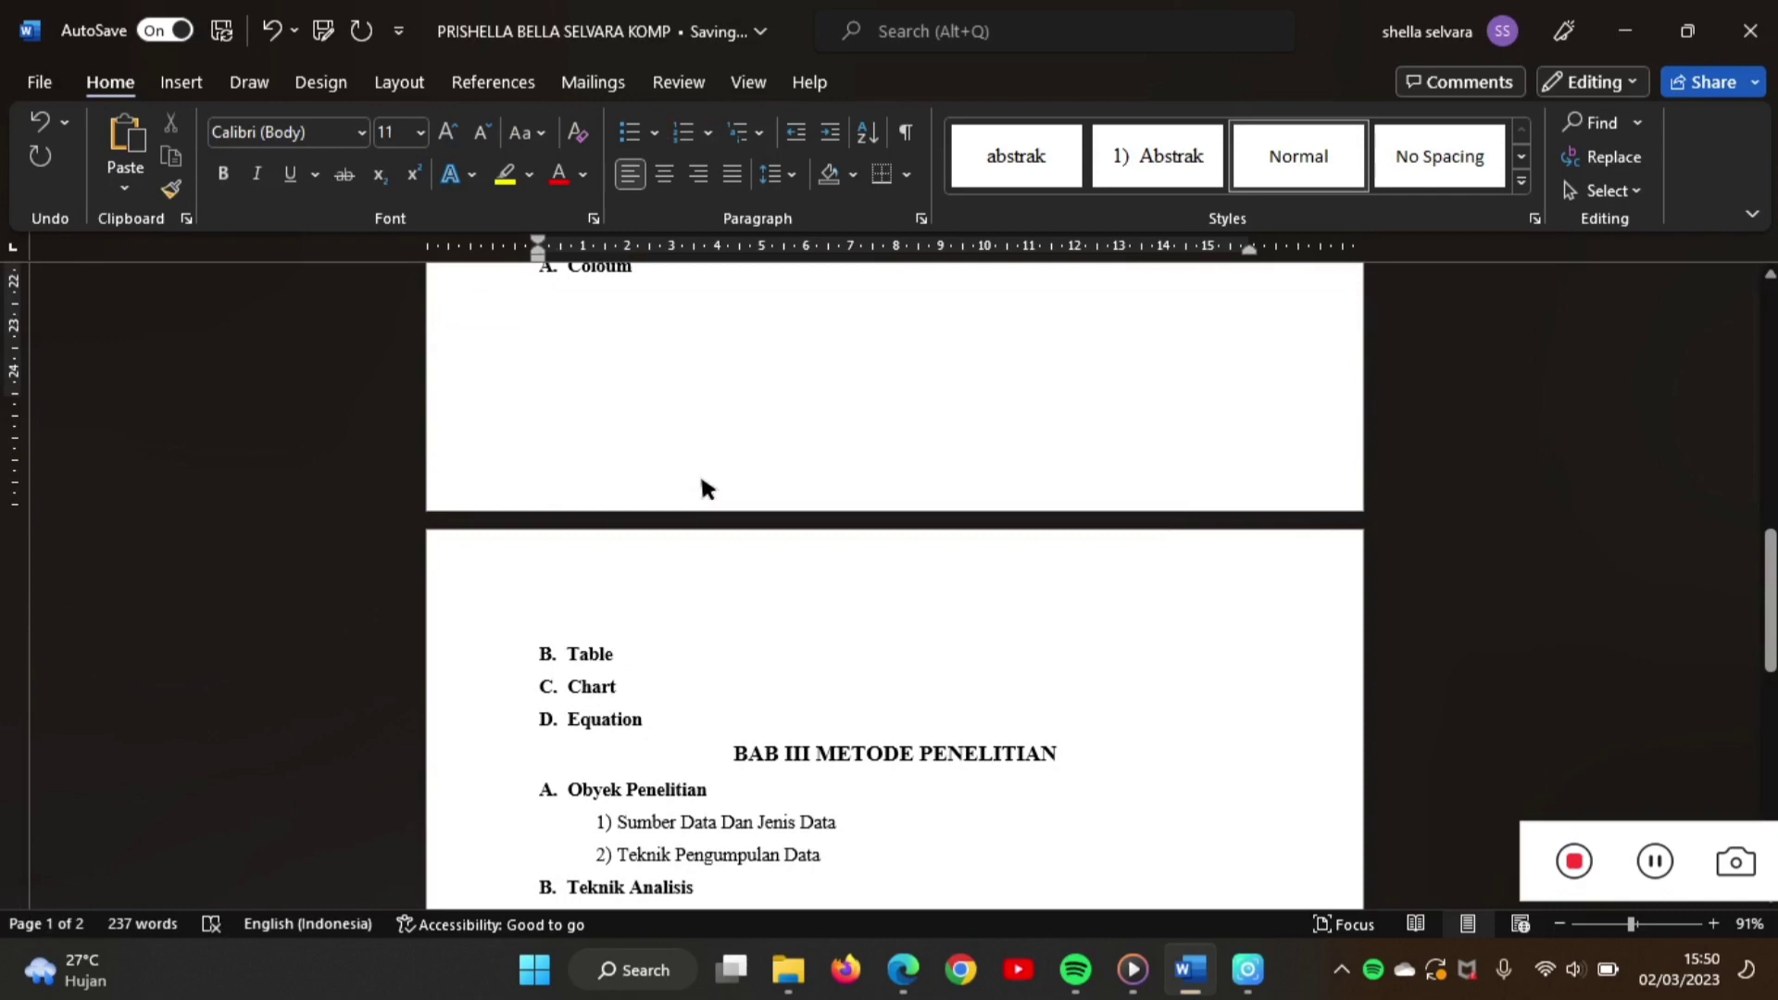
- Copy the BAB II Tinjauan Pustaka paragraph from the PDF in Edge and paste it below the Coloum heading in Word
{"action": "left_click", "coordinate": [900, 974]}
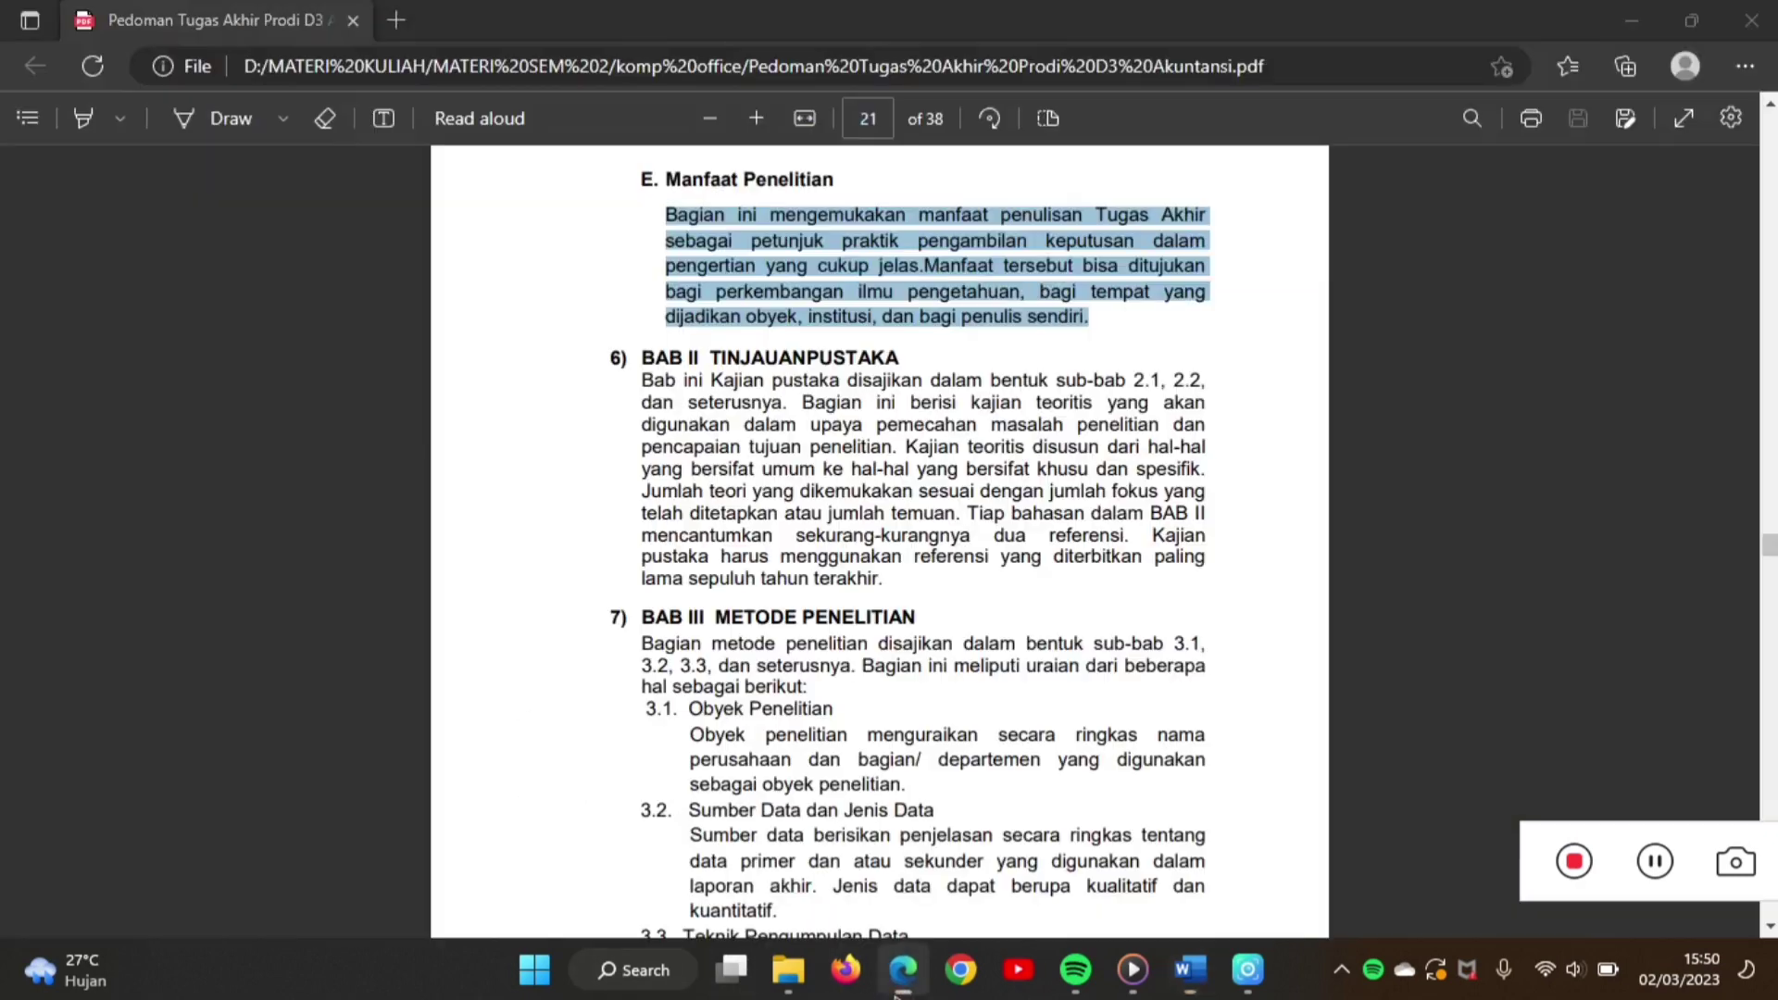
{"action": "left_click", "coordinate": [789, 546]}
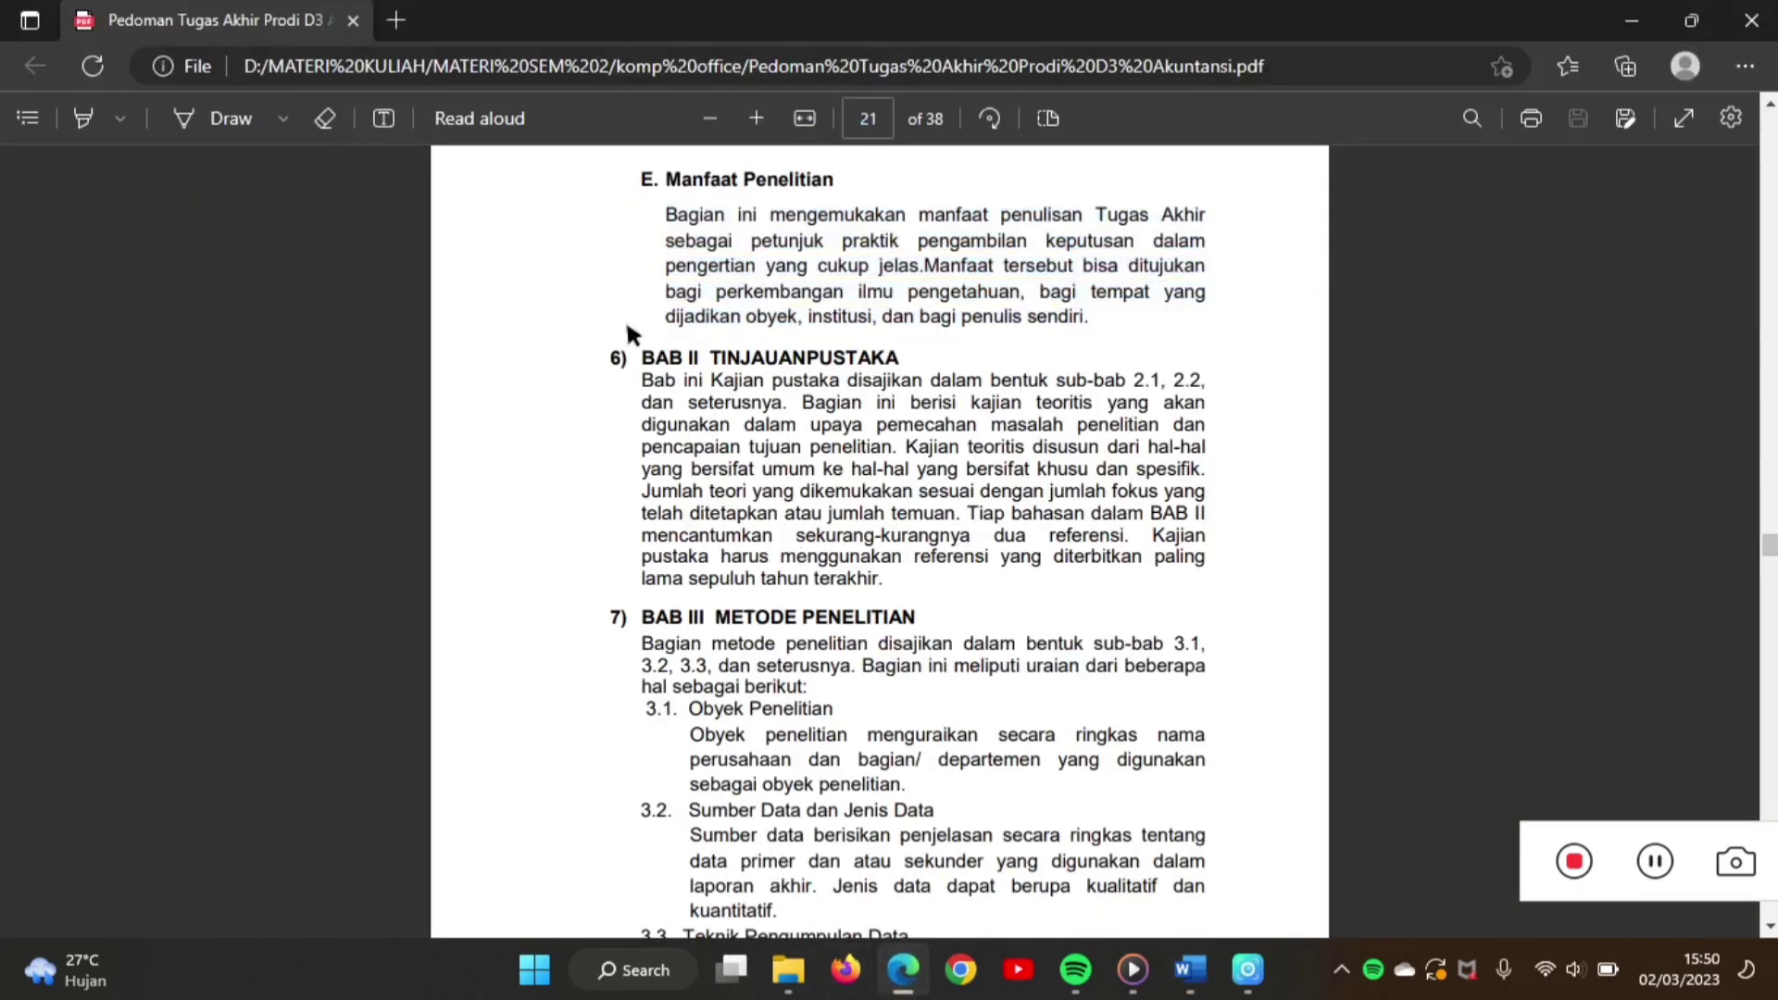
{"action": "left_click_drag", "start_coordinate": [641, 379], "coordinate": [894, 577]}
{"action": "key", "text": "ctrl+c"}
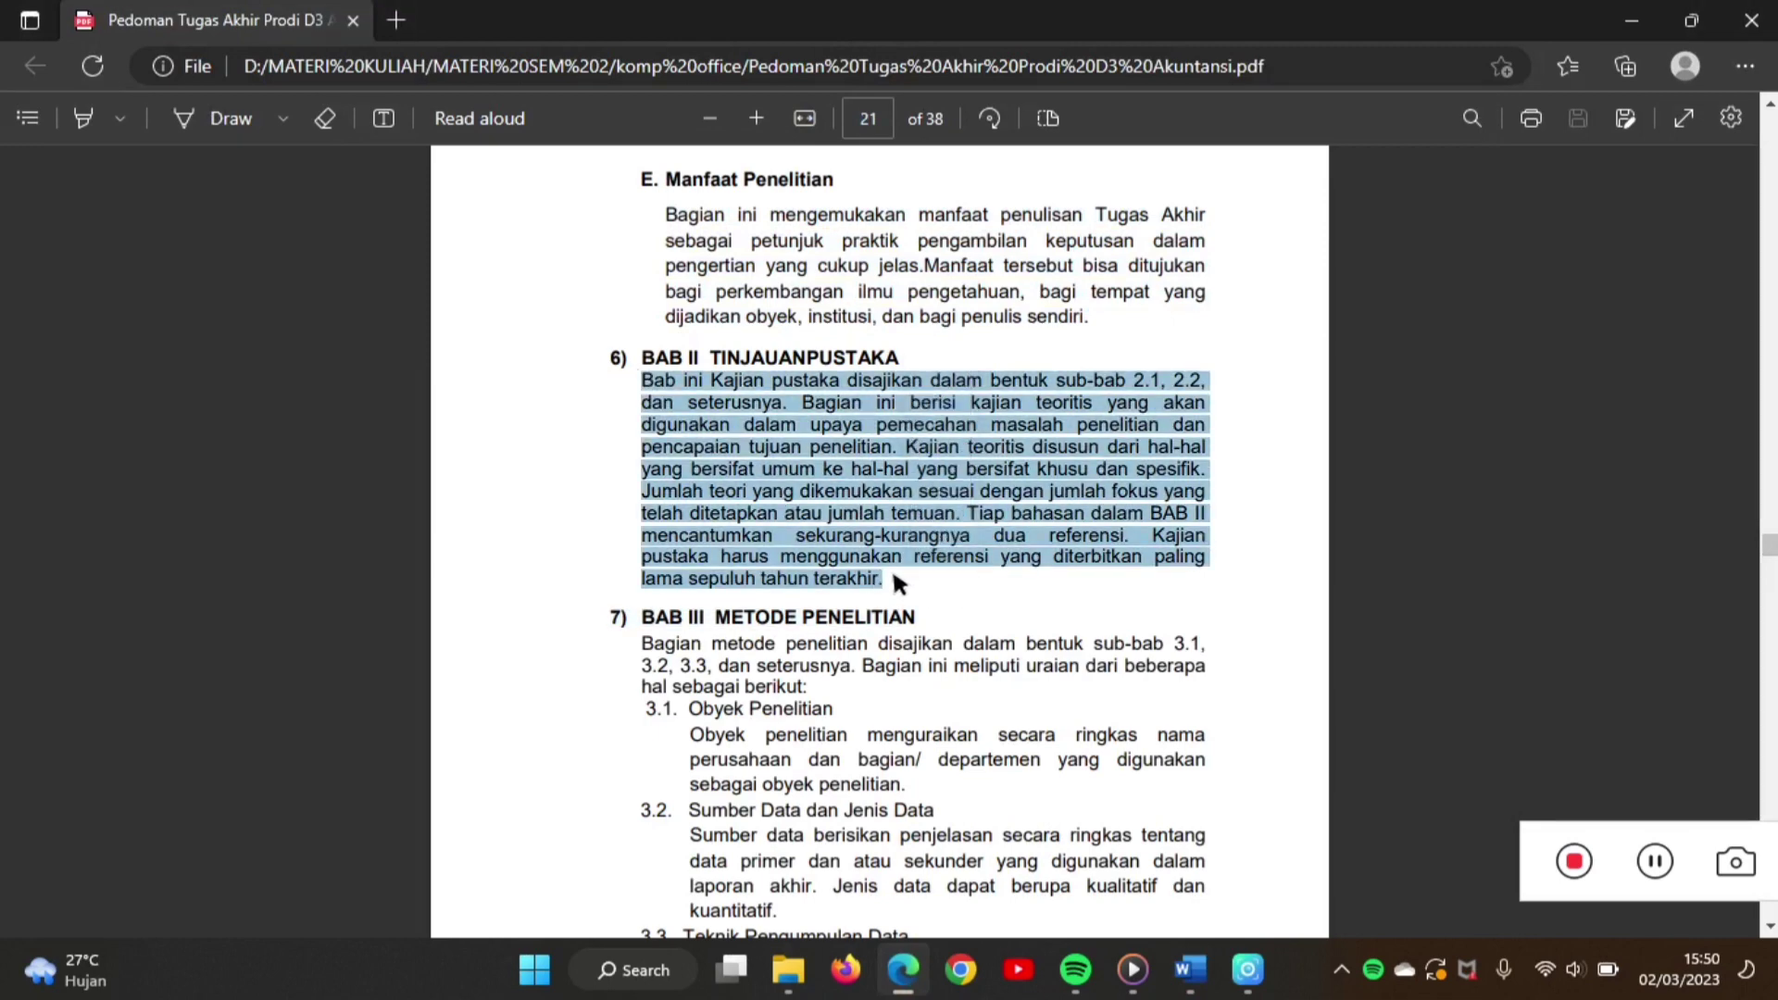
{"action": "left_click", "coordinate": [1190, 969]}
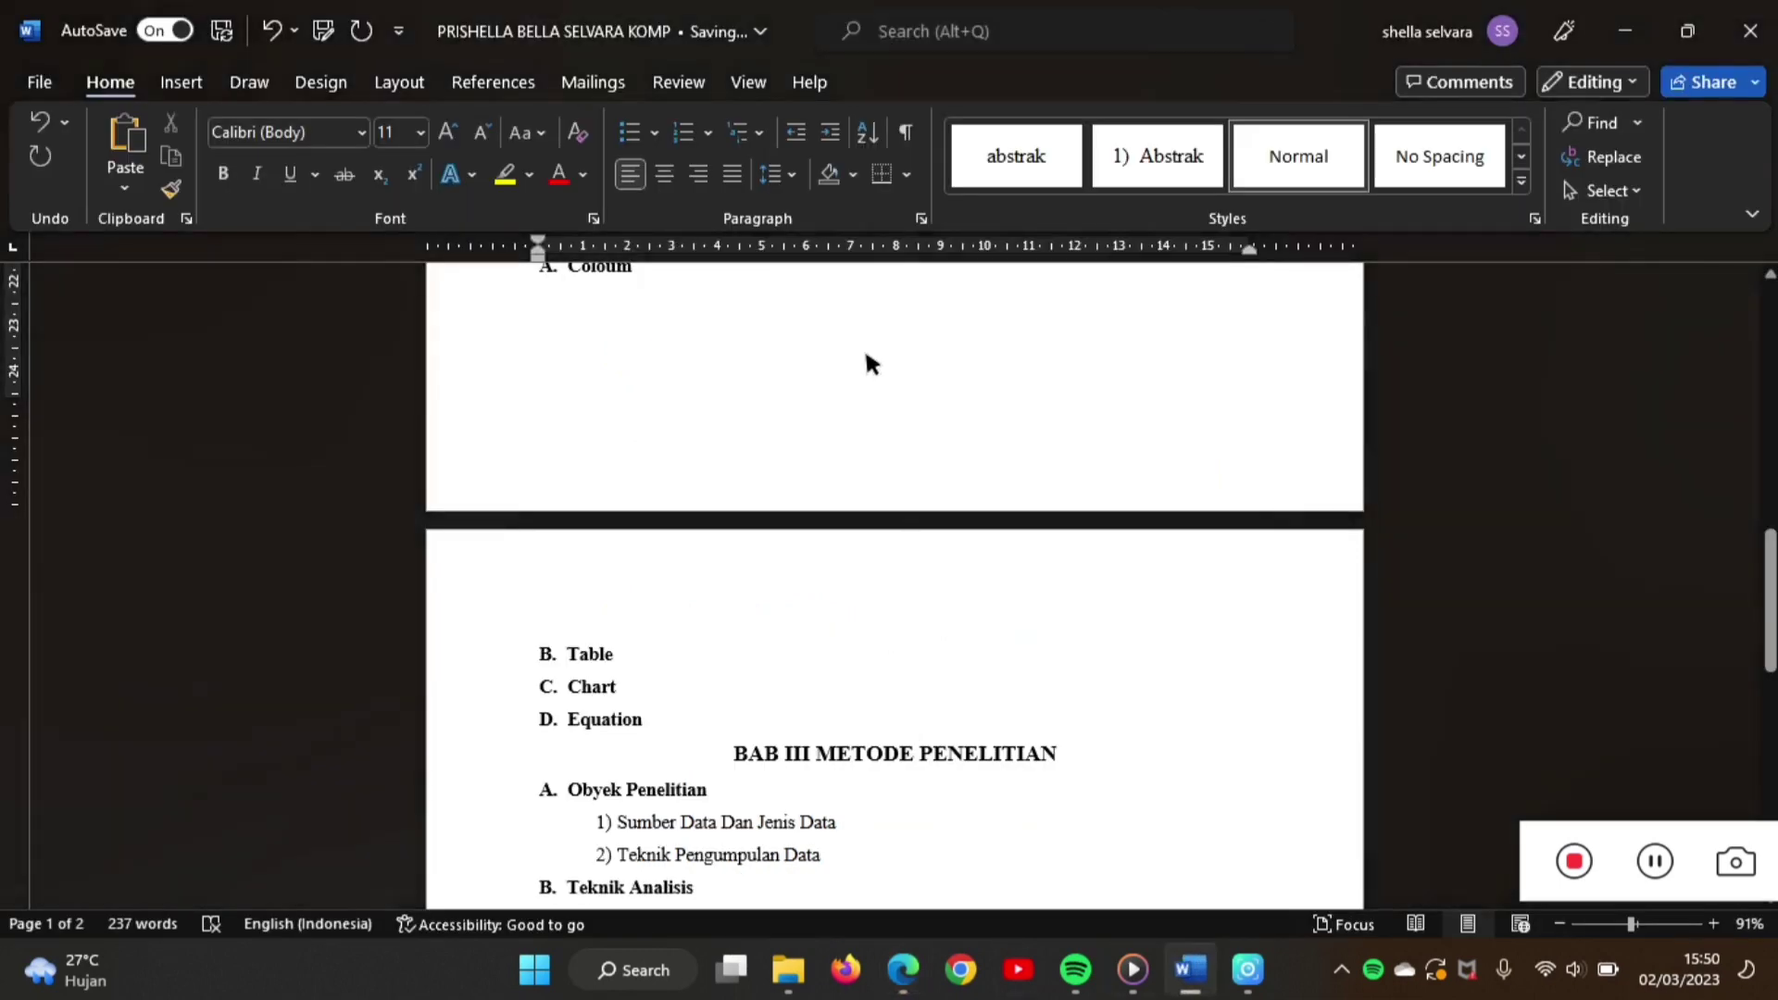
{"action": "key", "text": "ctrl+v"}
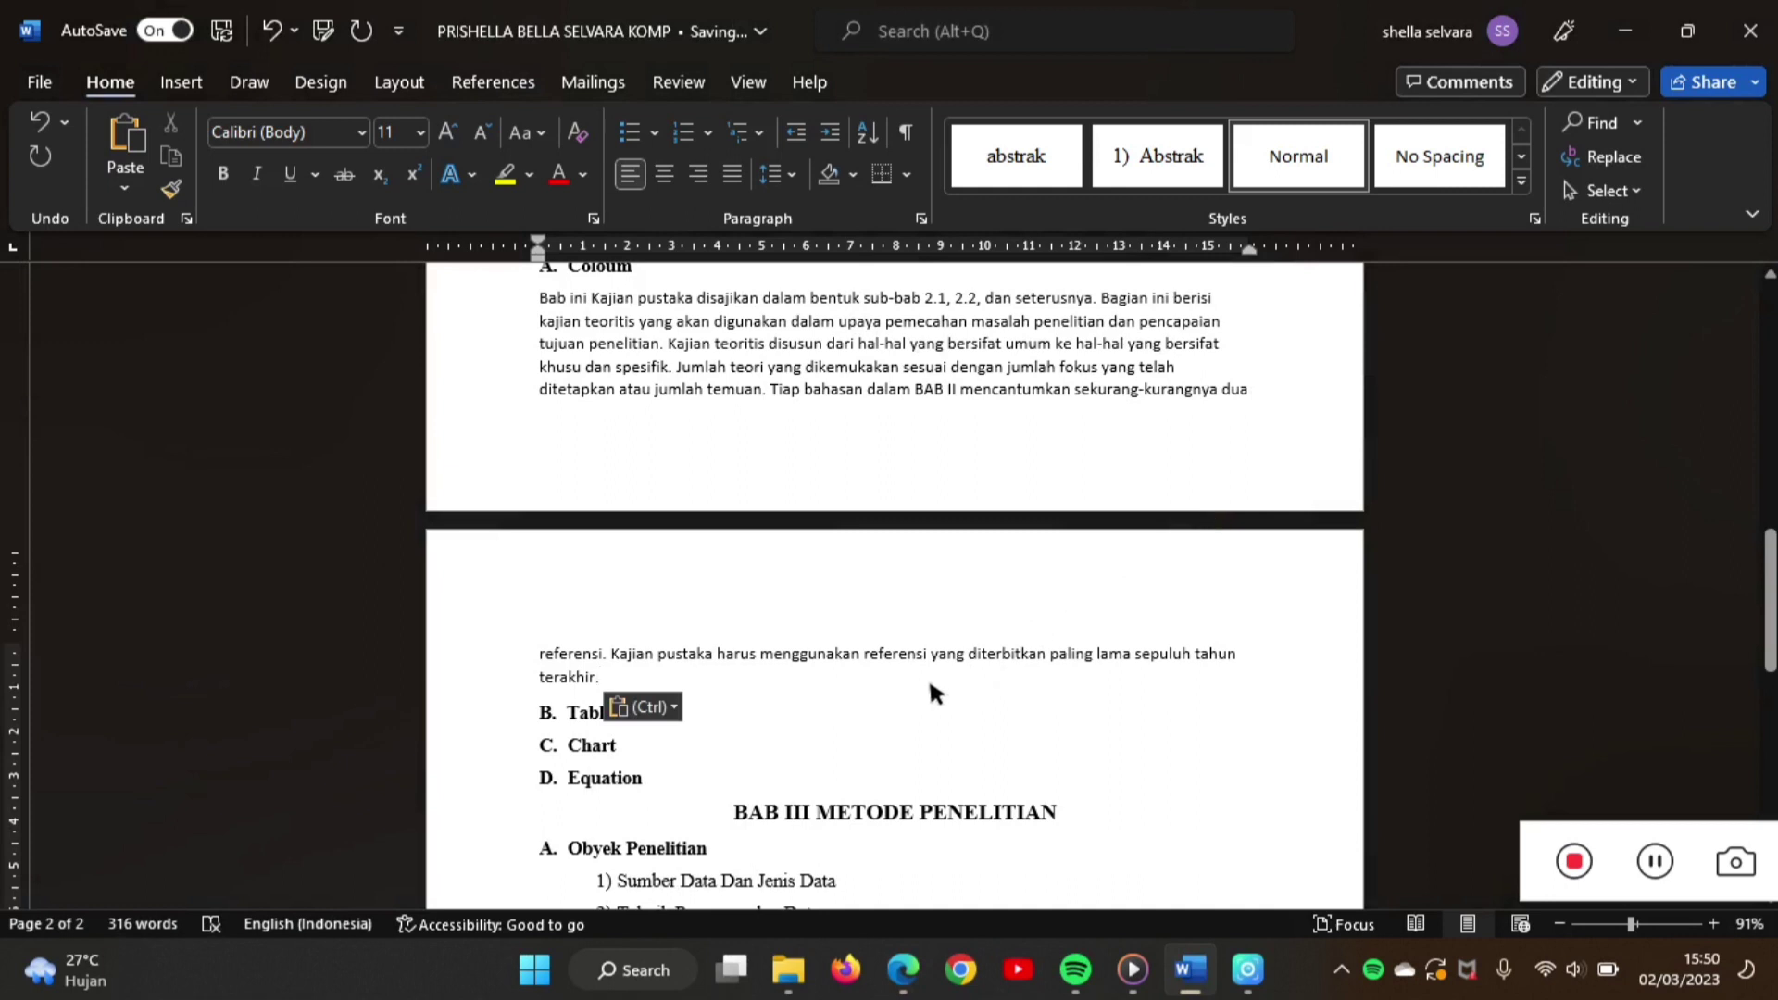
- Lay out the pasted Coloum paragraph in two columns, leaving out its last line
{"action": "left_click_drag", "start_coordinate": [477, 296], "coordinate": [531, 656]}
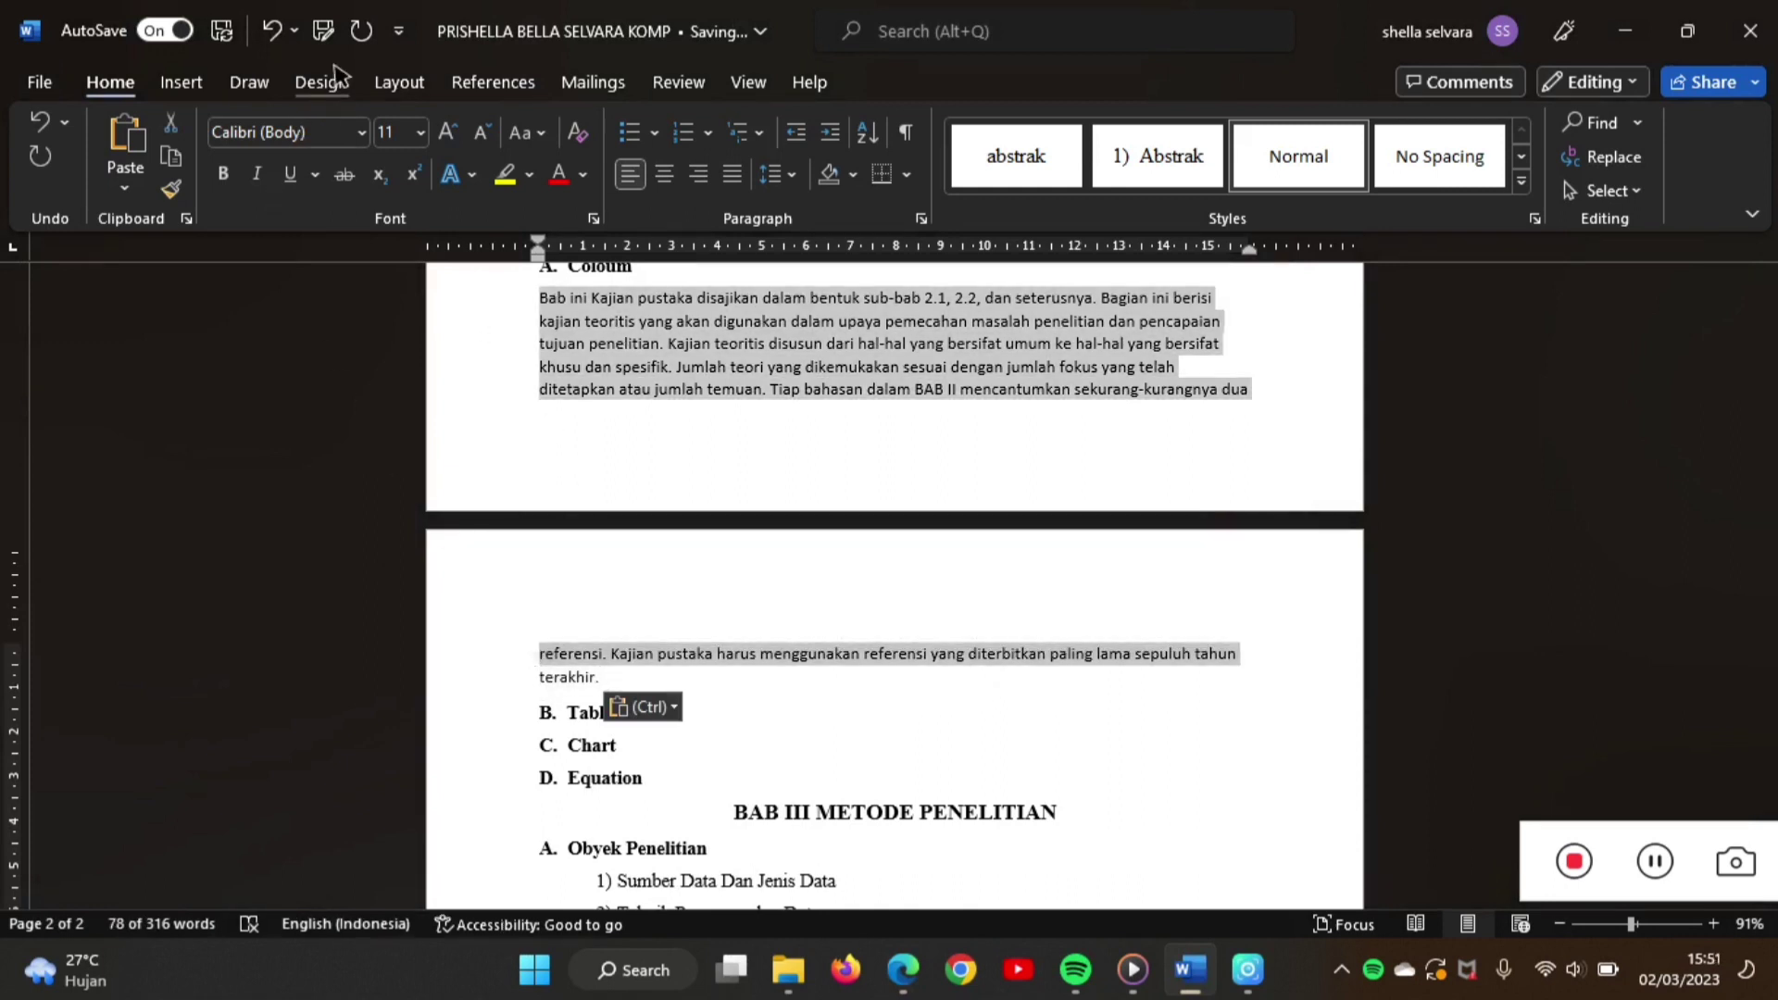
{"action": "left_click", "coordinate": [398, 81]}
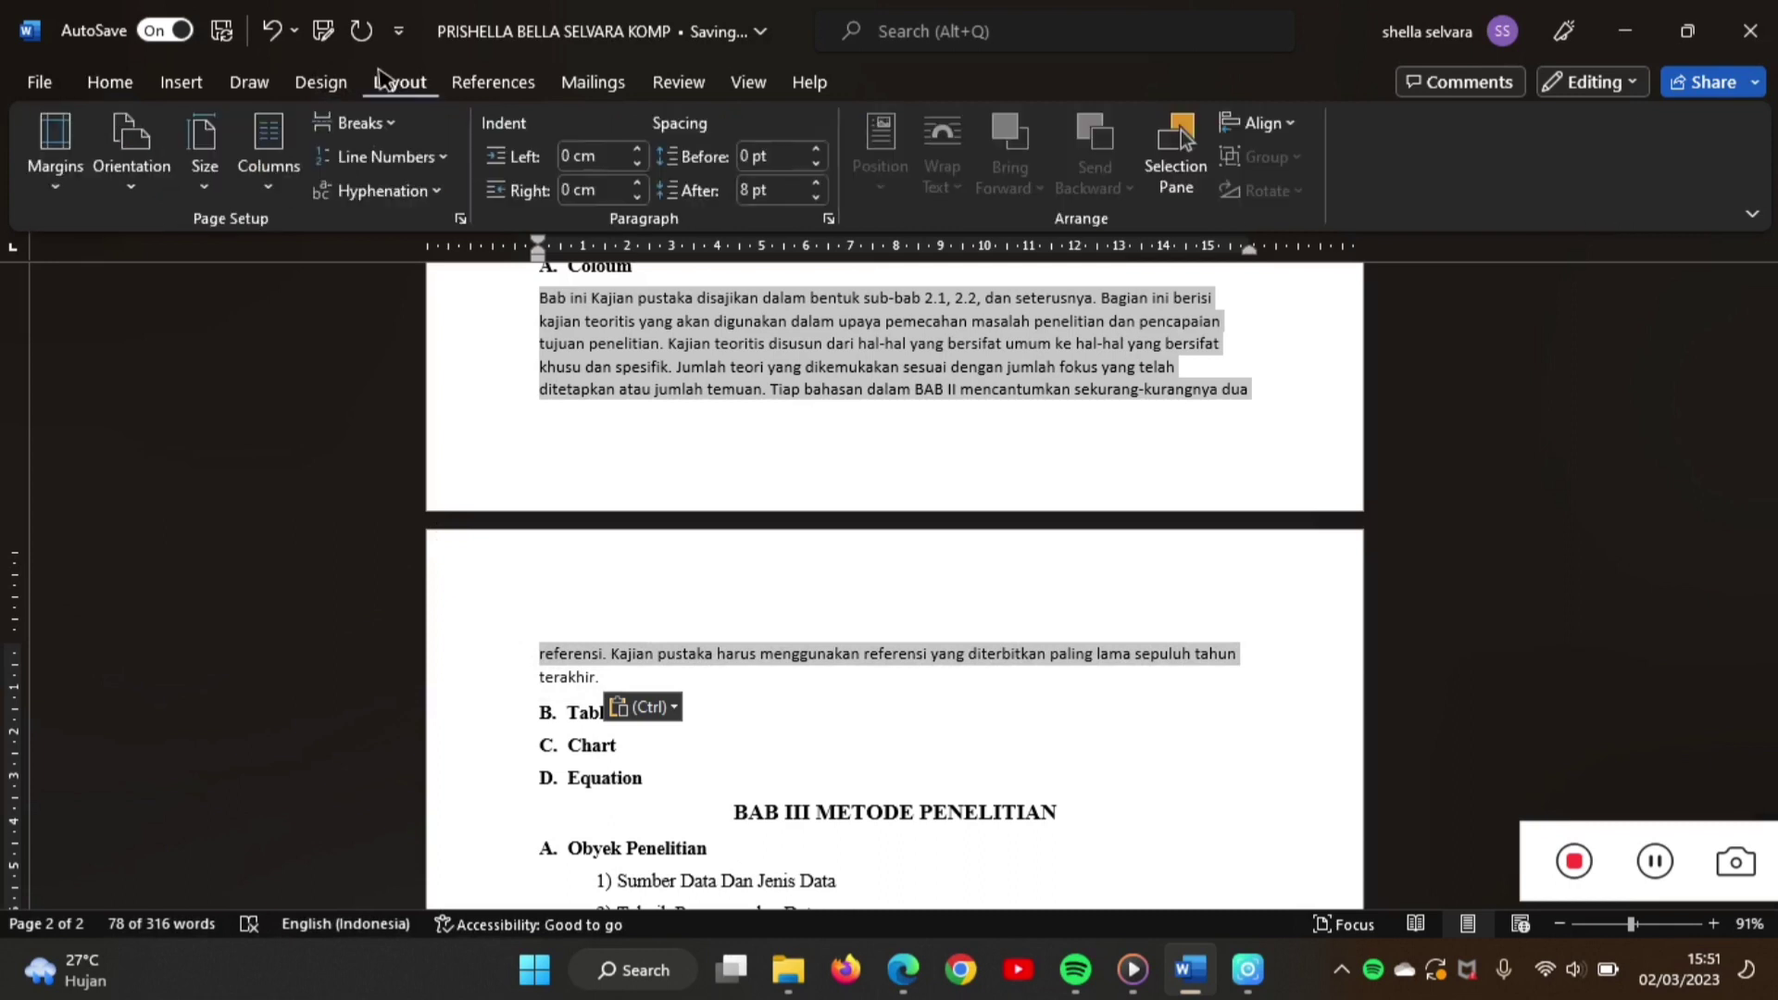
{"action": "left_click", "coordinate": [270, 171]}
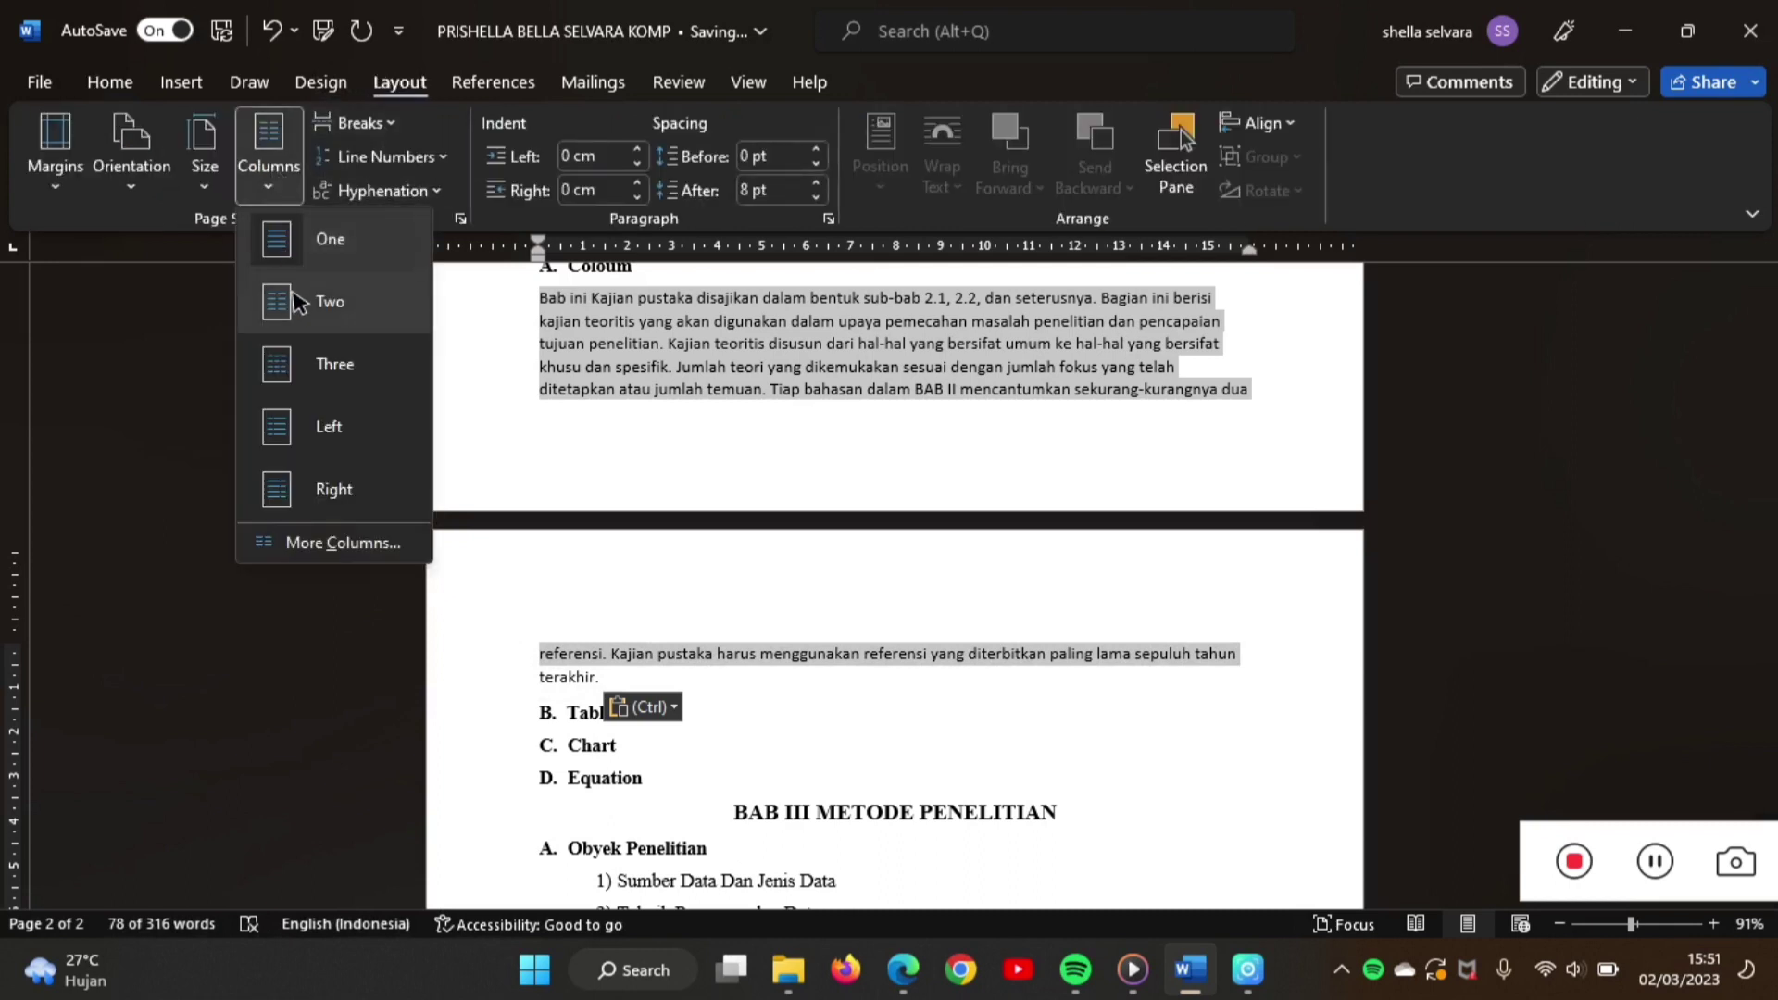
{"action": "left_click", "coordinate": [297, 302]}
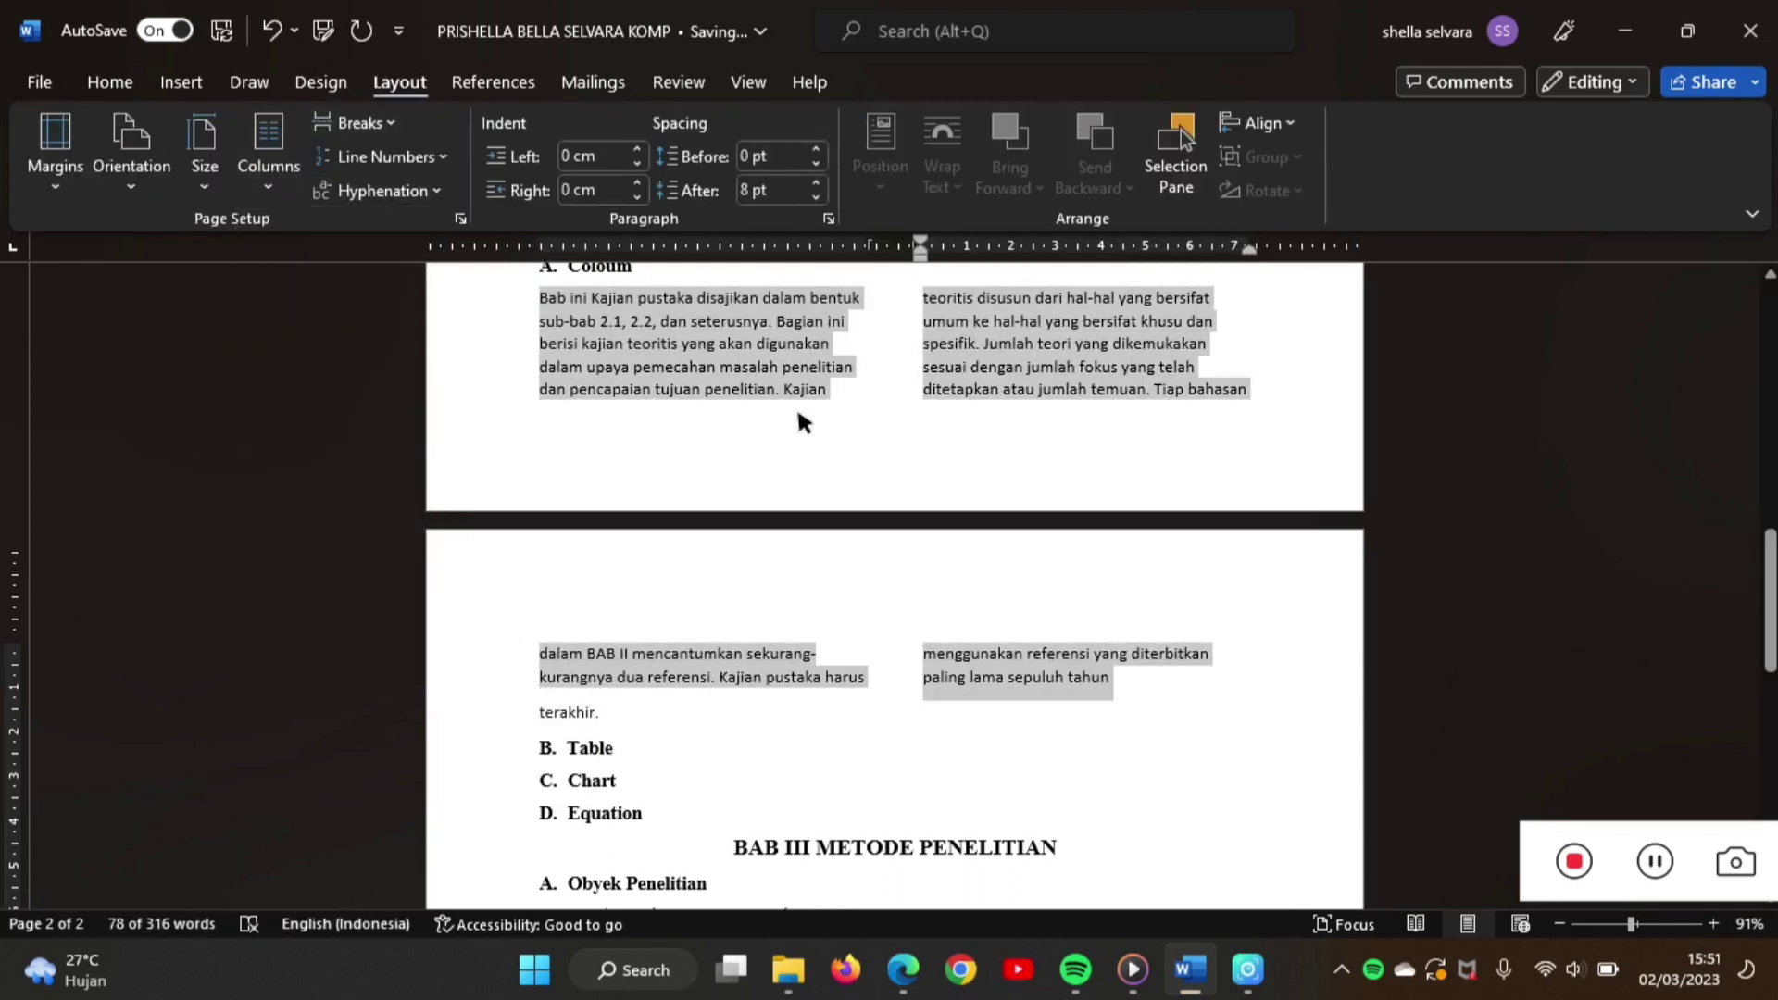
- Insert four empty lines after the Tujuan Penelitian text to push the BAB II heading onto the next page
{"action": "scroll", "coordinate": [850, 505], "scroll_direction": "up", "scroll_amount": 3}
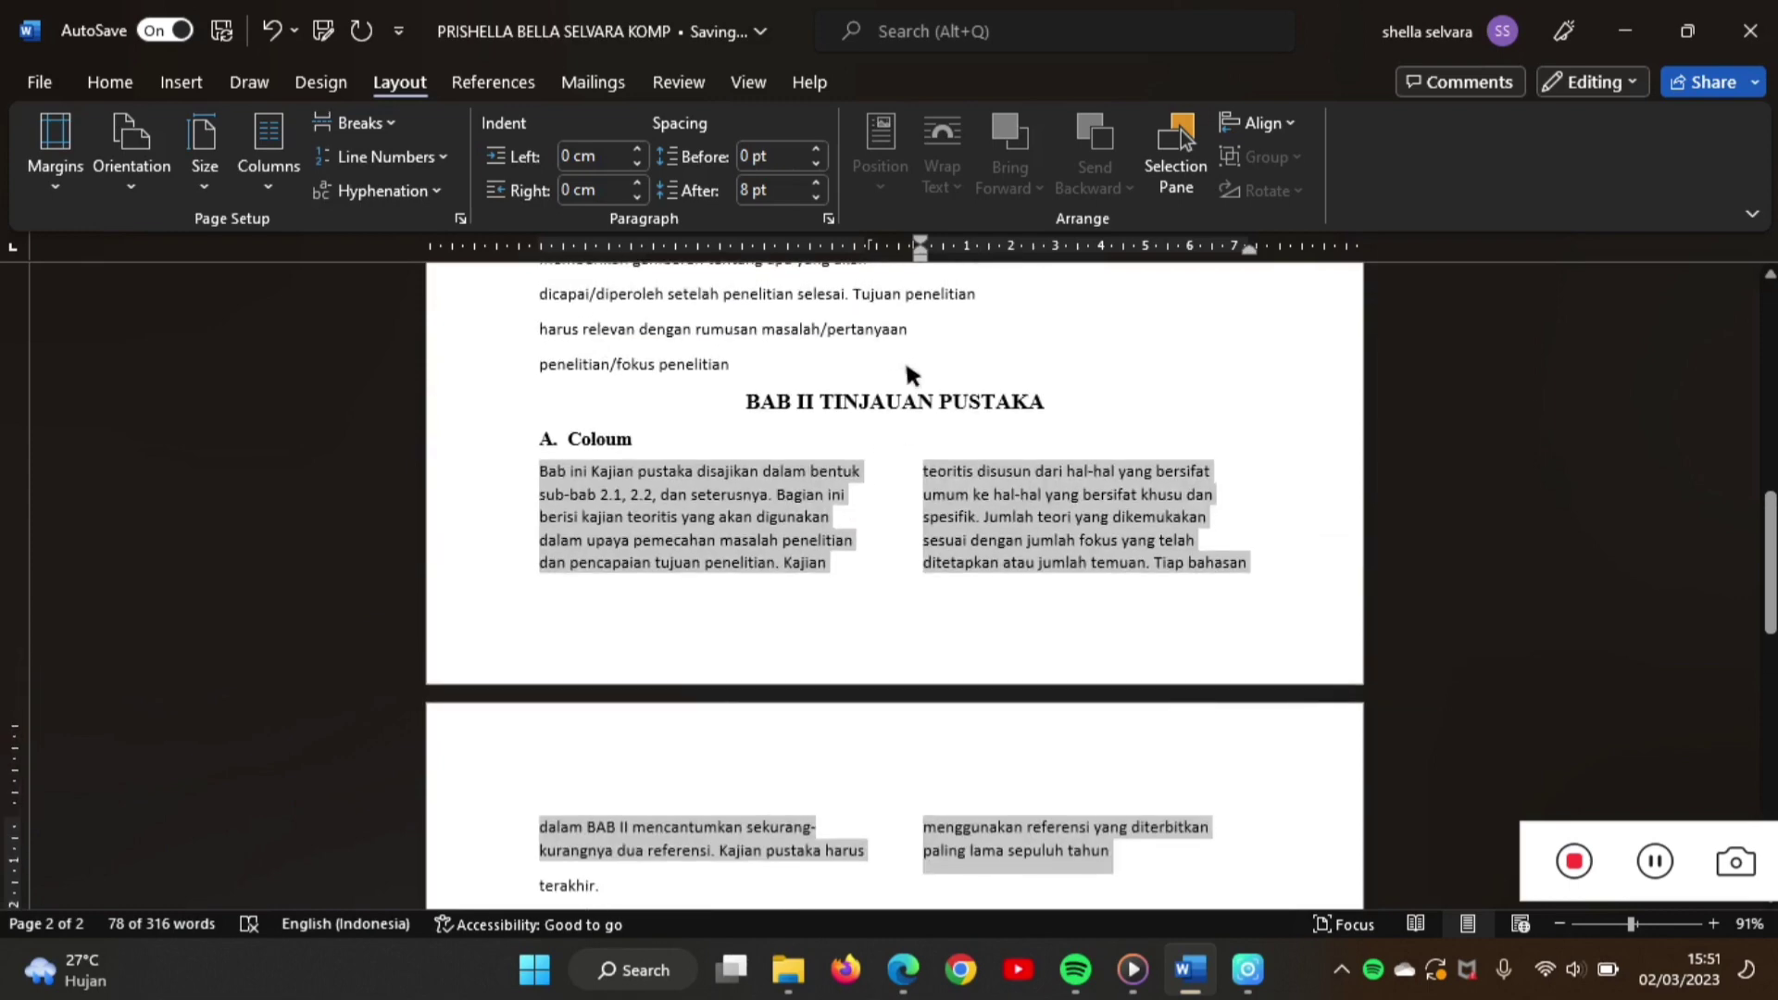
{"action": "left_click", "coordinate": [905, 368]}
{"action": "key", "text": "Return"}
{"action": "key", "text": "Return"}
{"action": "key", "text": "Return"}
{"action": "key", "text": "Return"}
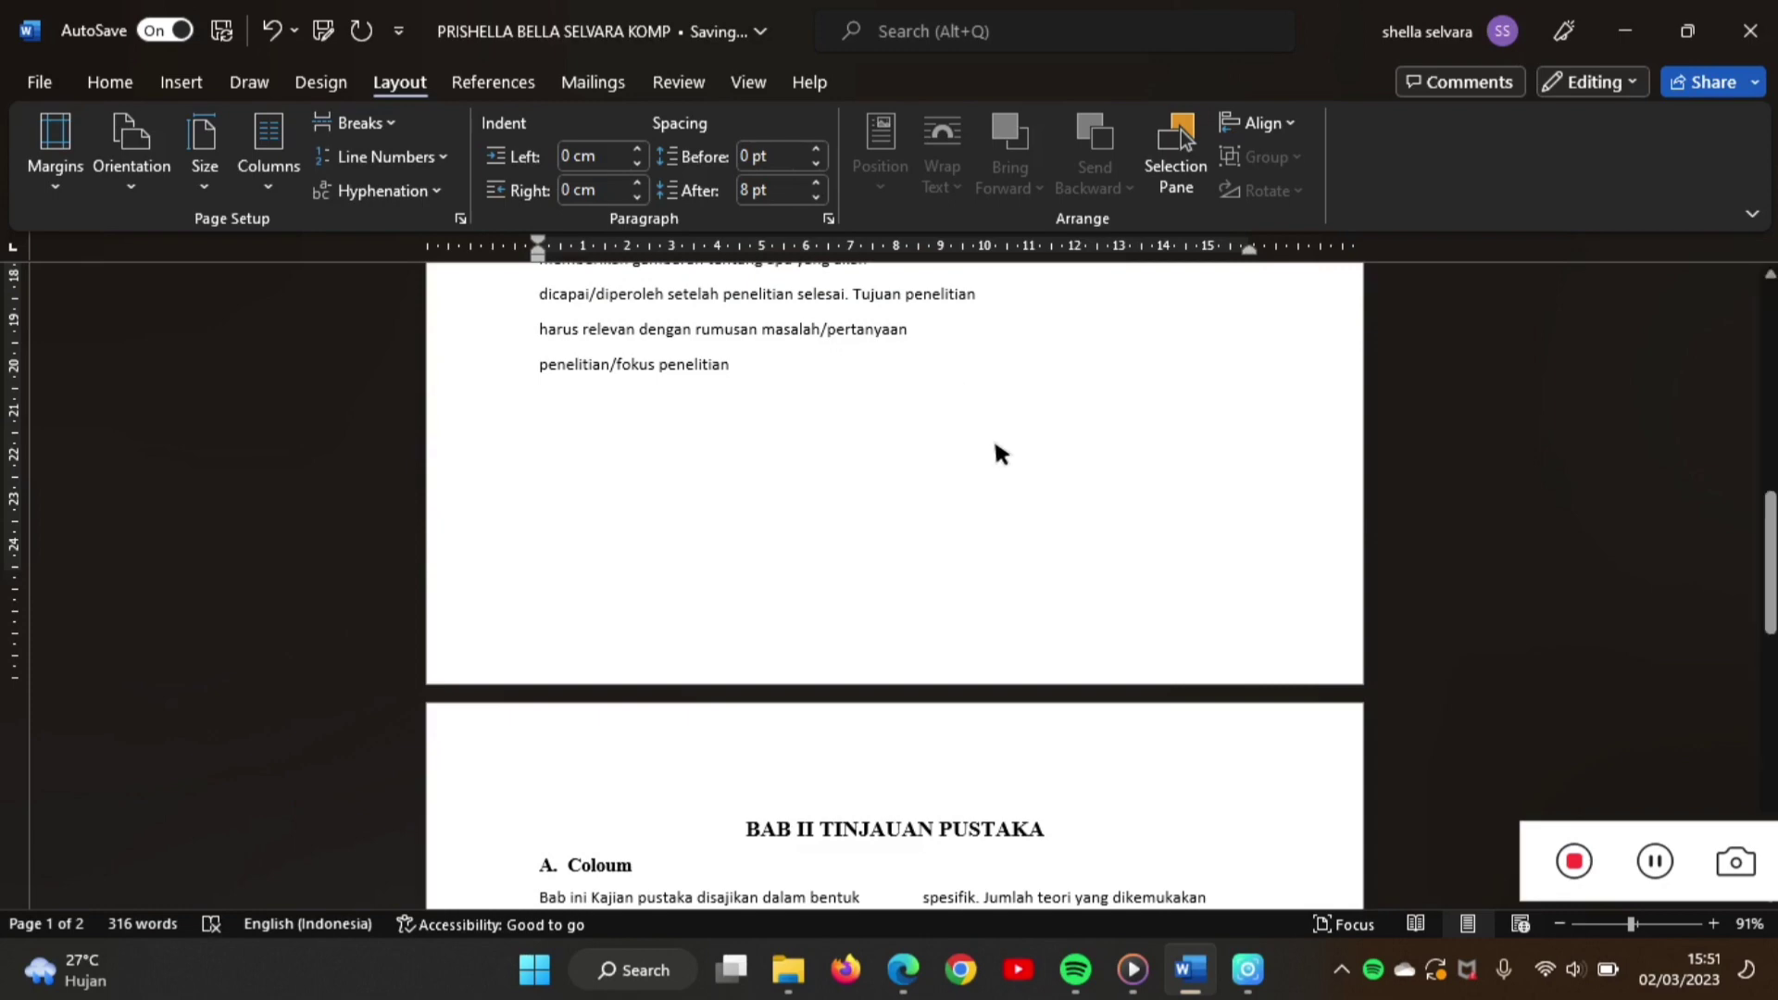
- Try to join the leftover word "terakhir." to the end of the two-column paragraph
{"action": "scroll", "coordinate": [995, 452], "scroll_direction": "down", "scroll_amount": 8}
{"action": "scroll", "coordinate": [996, 452], "scroll_direction": "down", "scroll_amount": 1}
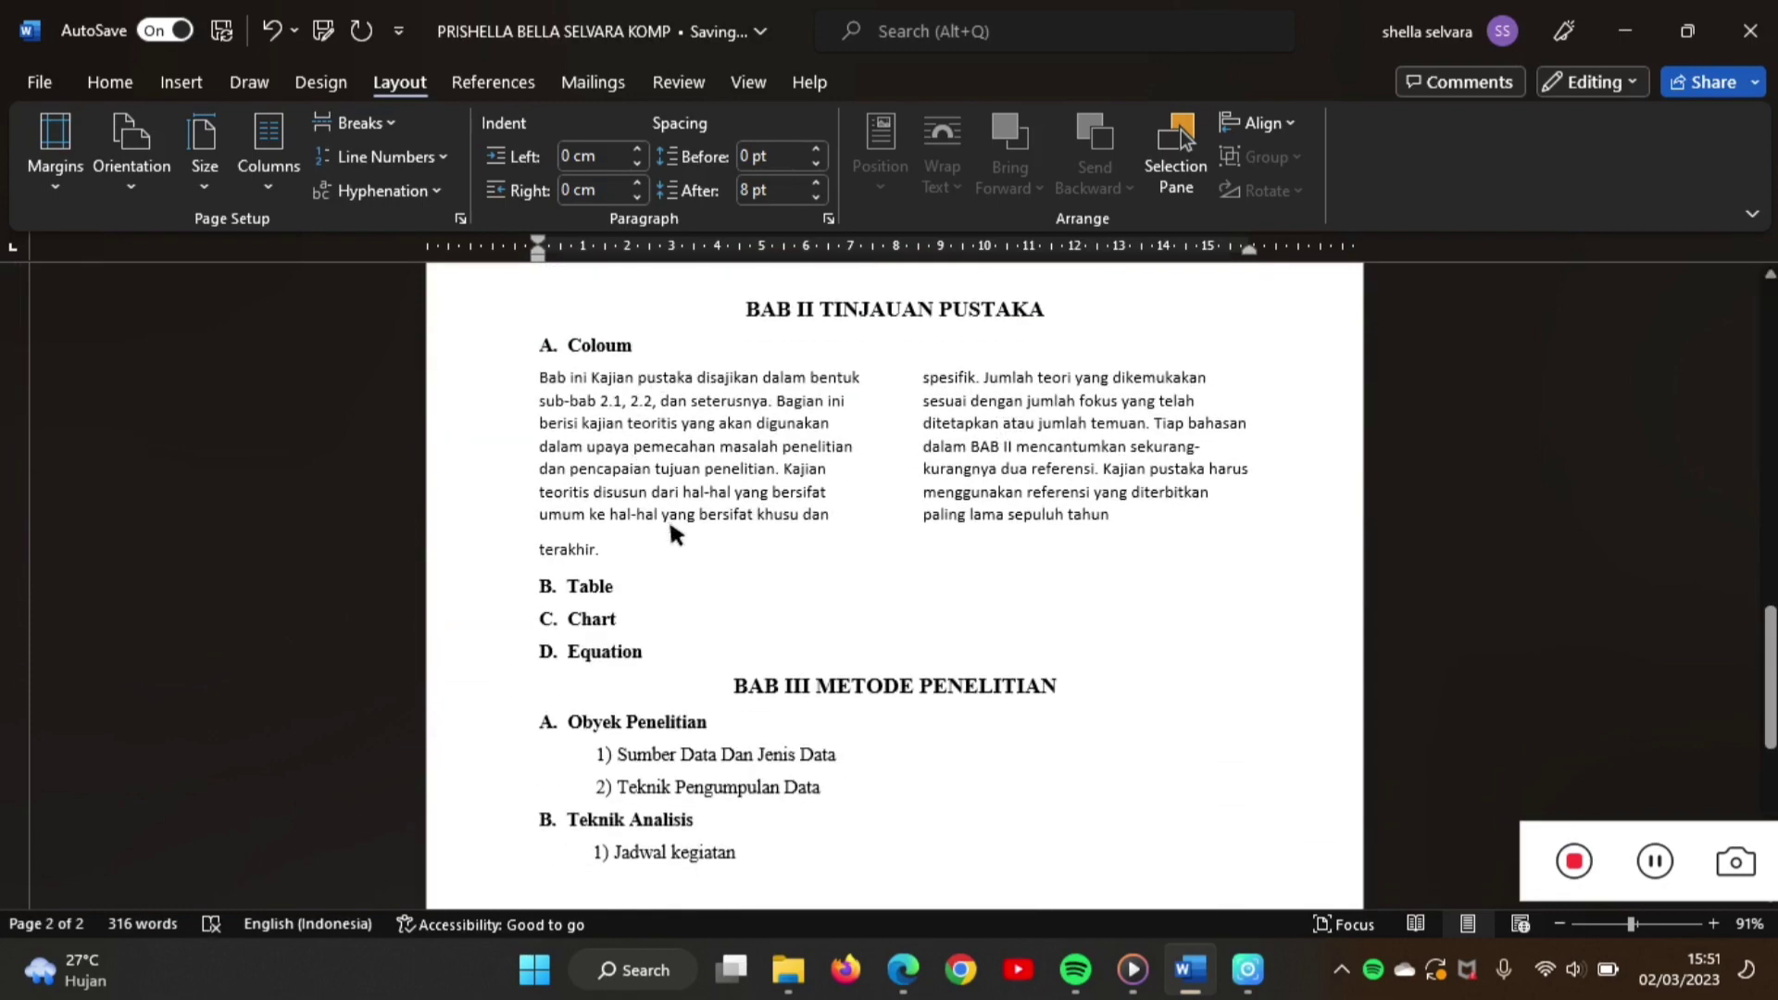
{"action": "left_click", "coordinate": [688, 531]}
{"action": "left_click", "coordinate": [599, 509]}
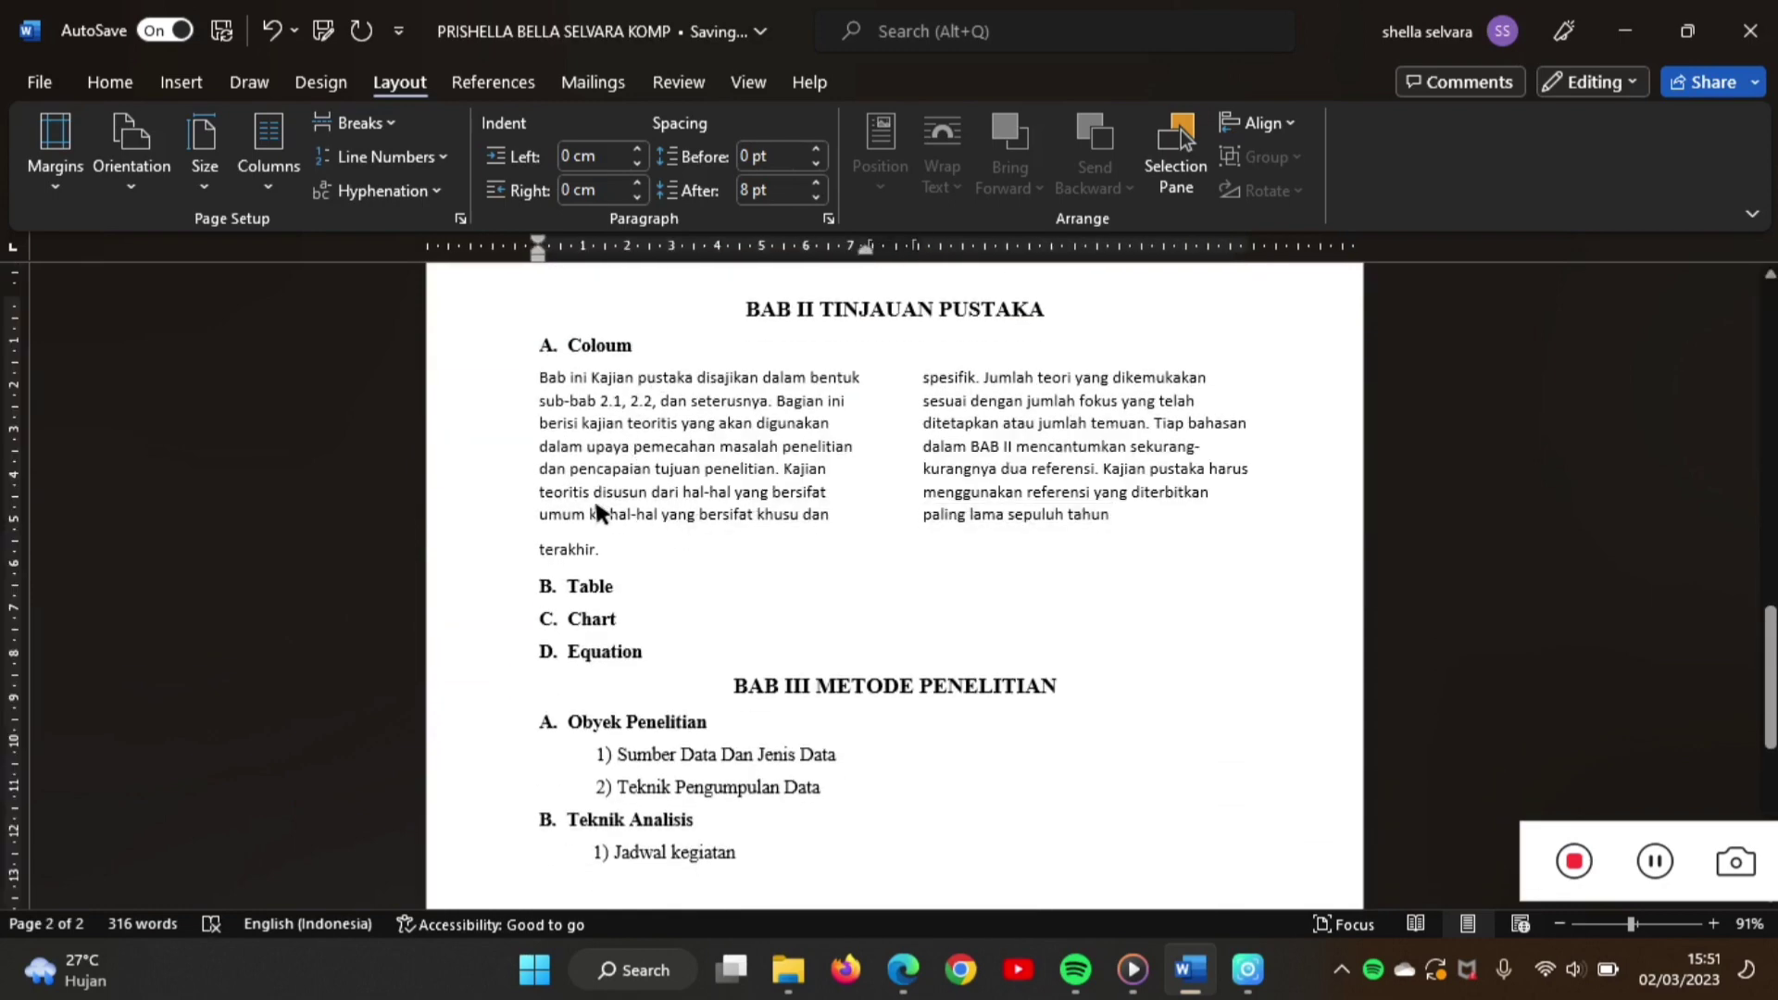
{"action": "left_click", "coordinate": [528, 549]}
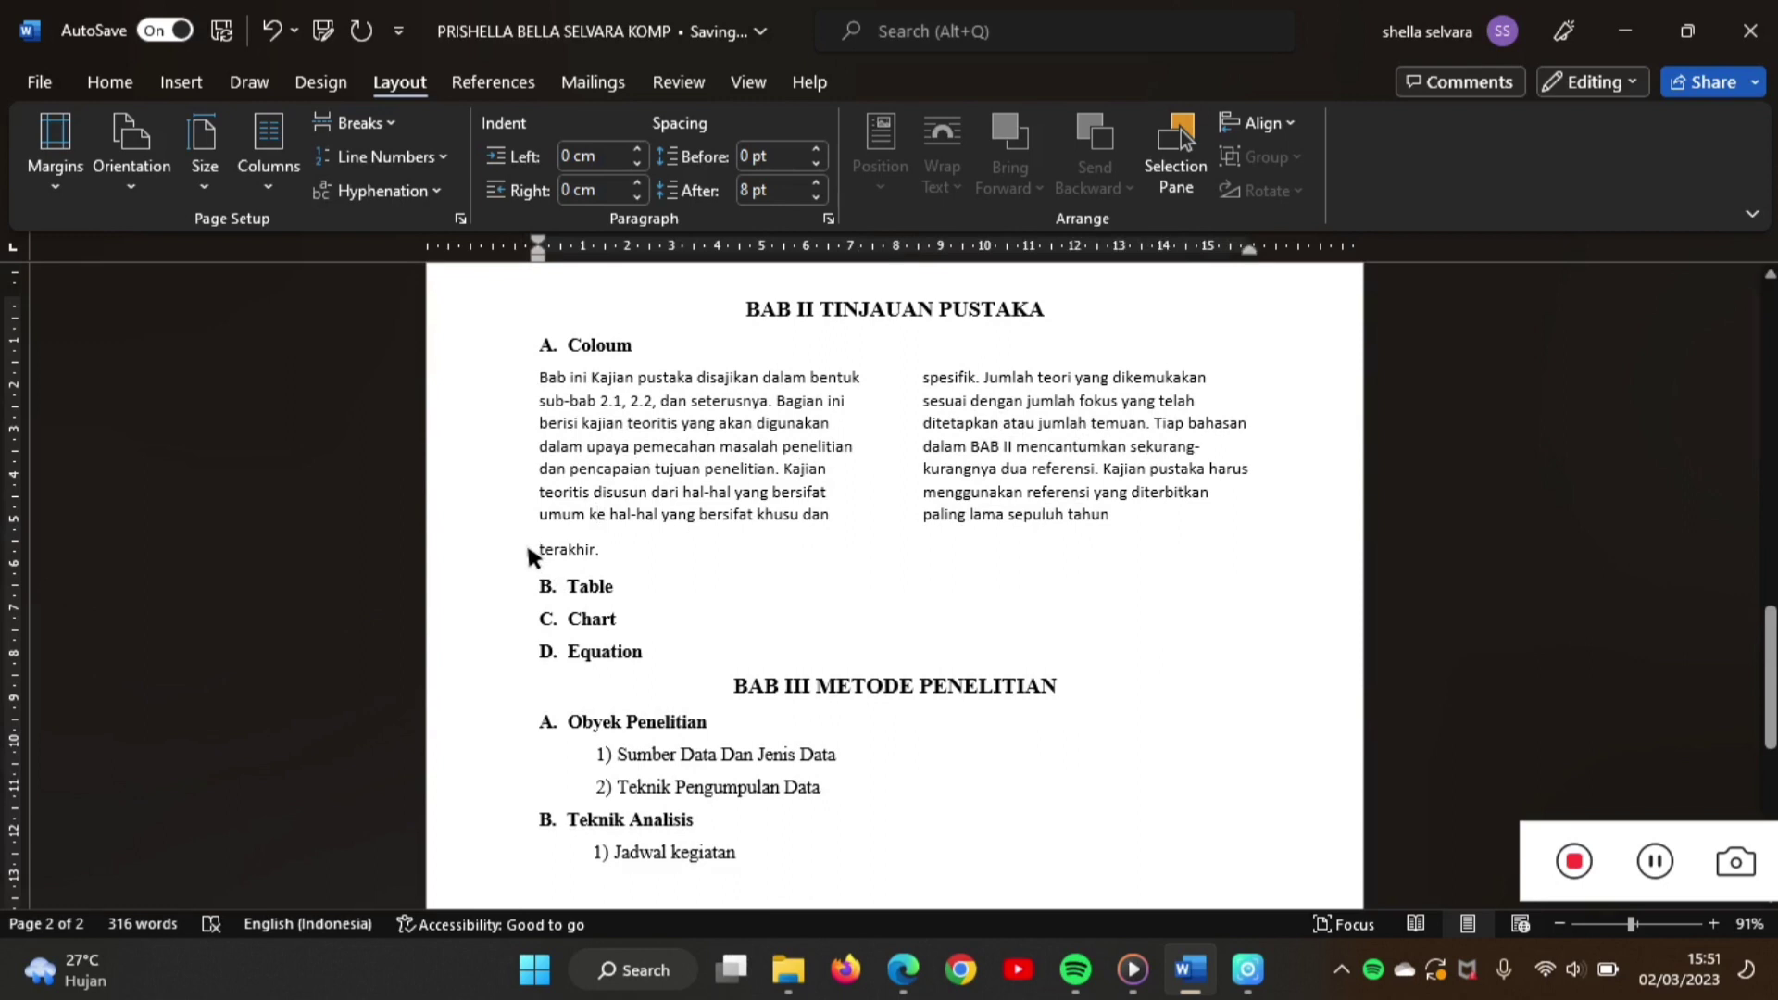
{"action": "key", "text": "BackSpace"}
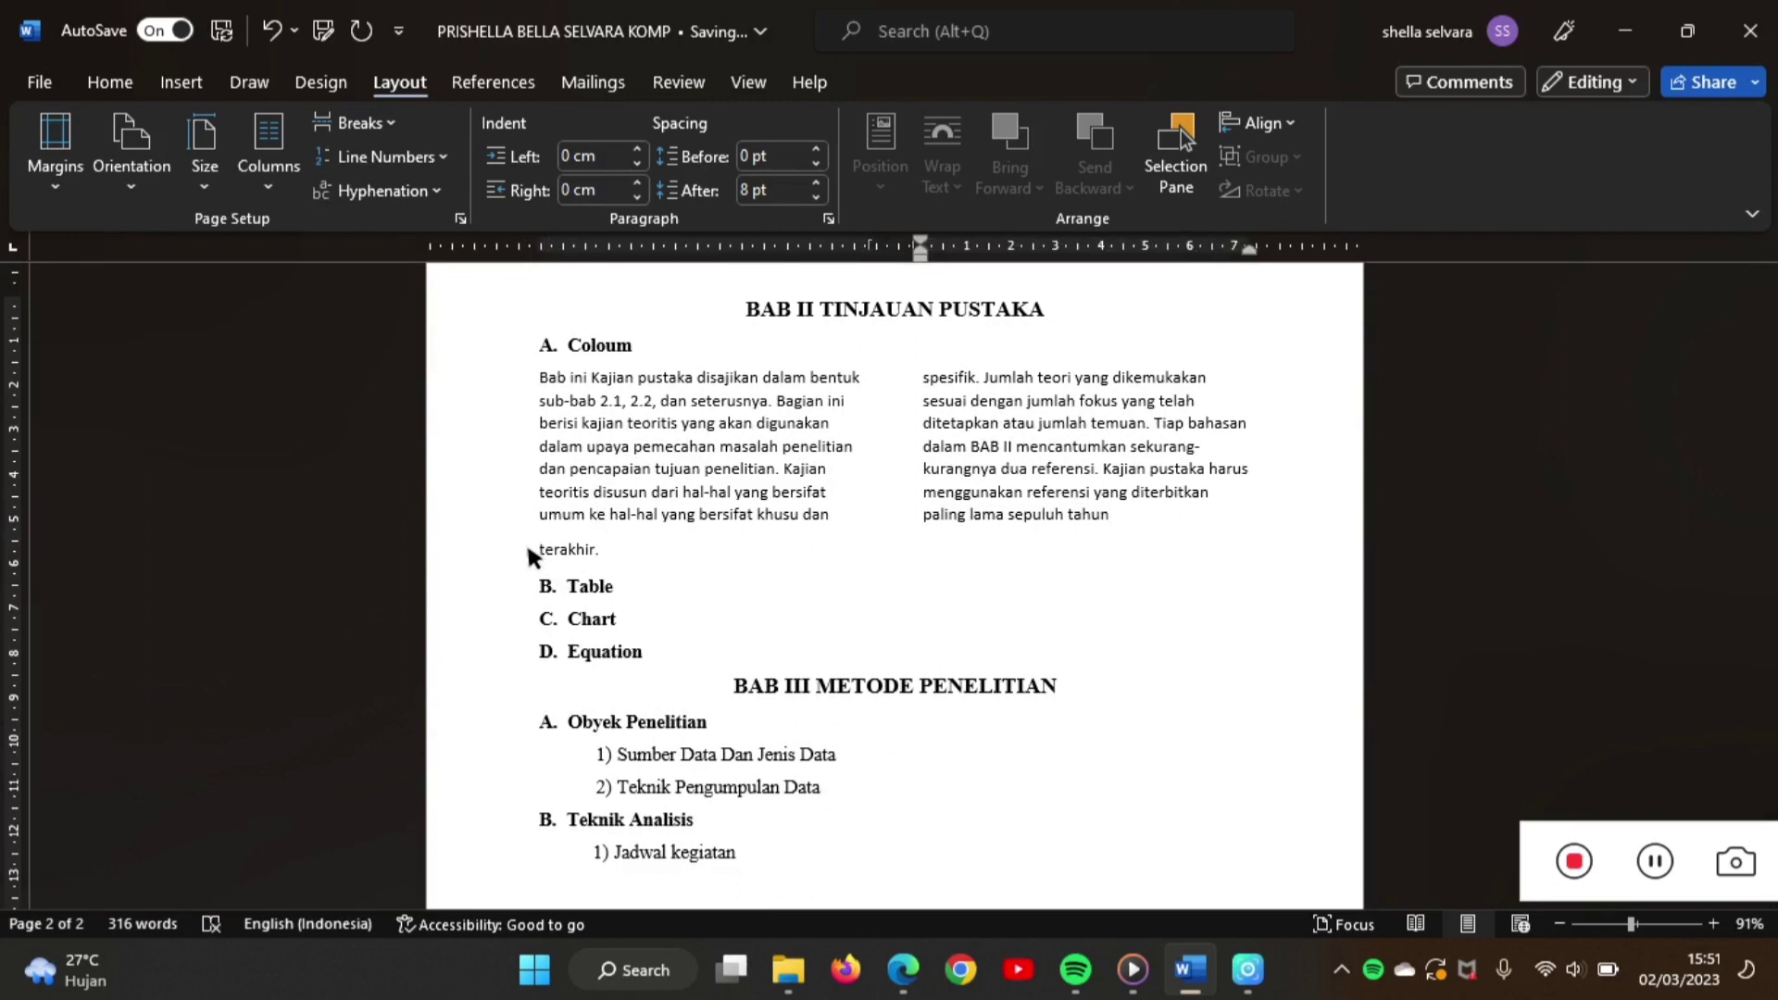
{"action": "scroll", "coordinate": [744, 481], "scroll_direction": "down", "scroll_amount": 1}
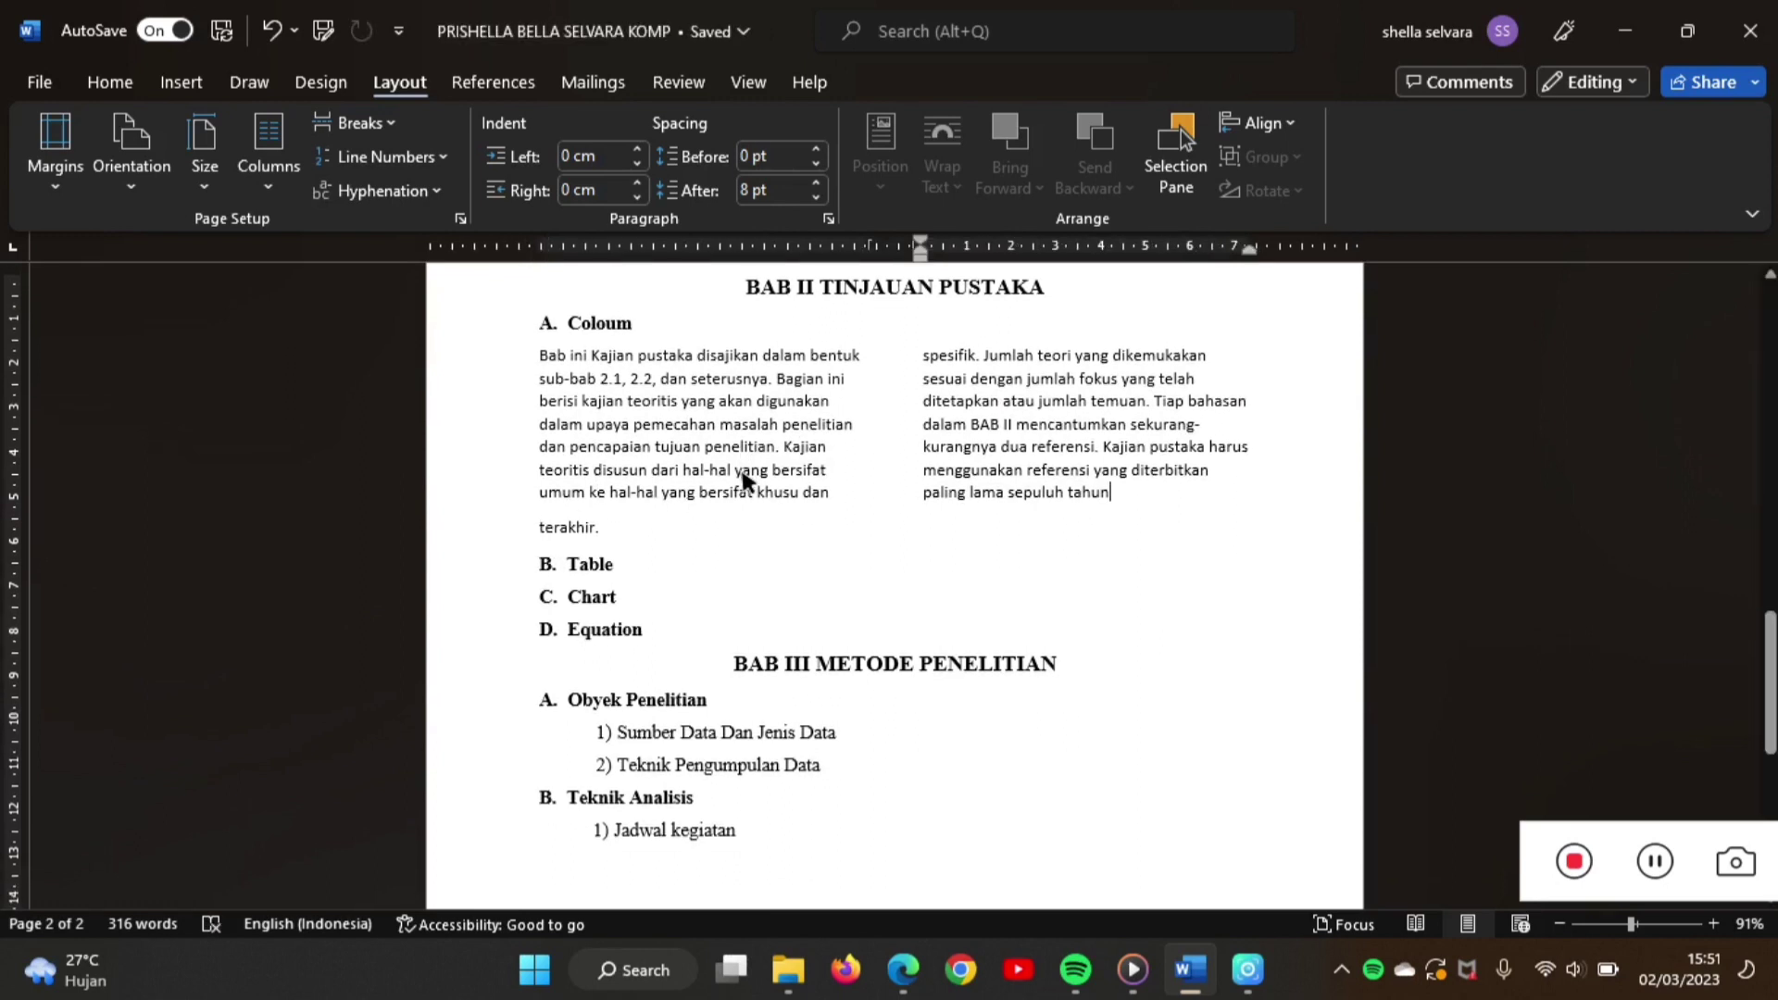
- Insert a table with two columns and six rows on a new line below the Table heading
{"action": "left_click", "coordinate": [777, 568]}
{"action": "key", "text": "Return"}
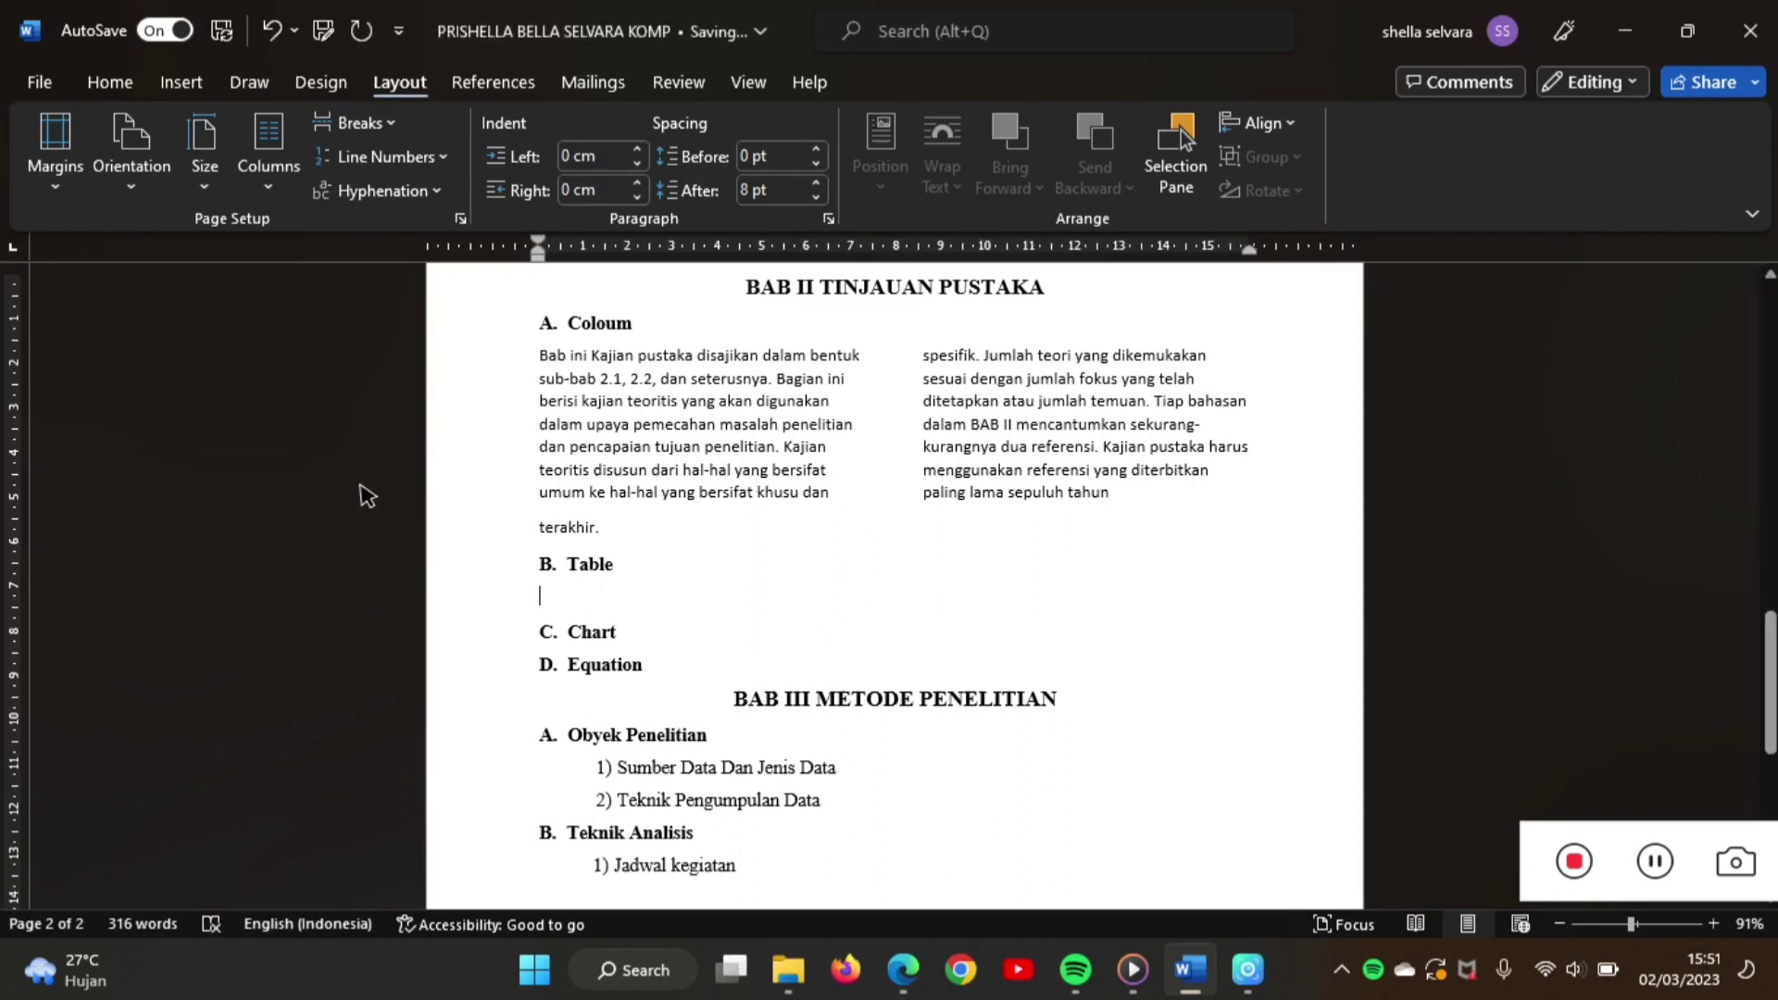
{"action": "left_click", "coordinate": [182, 81]}
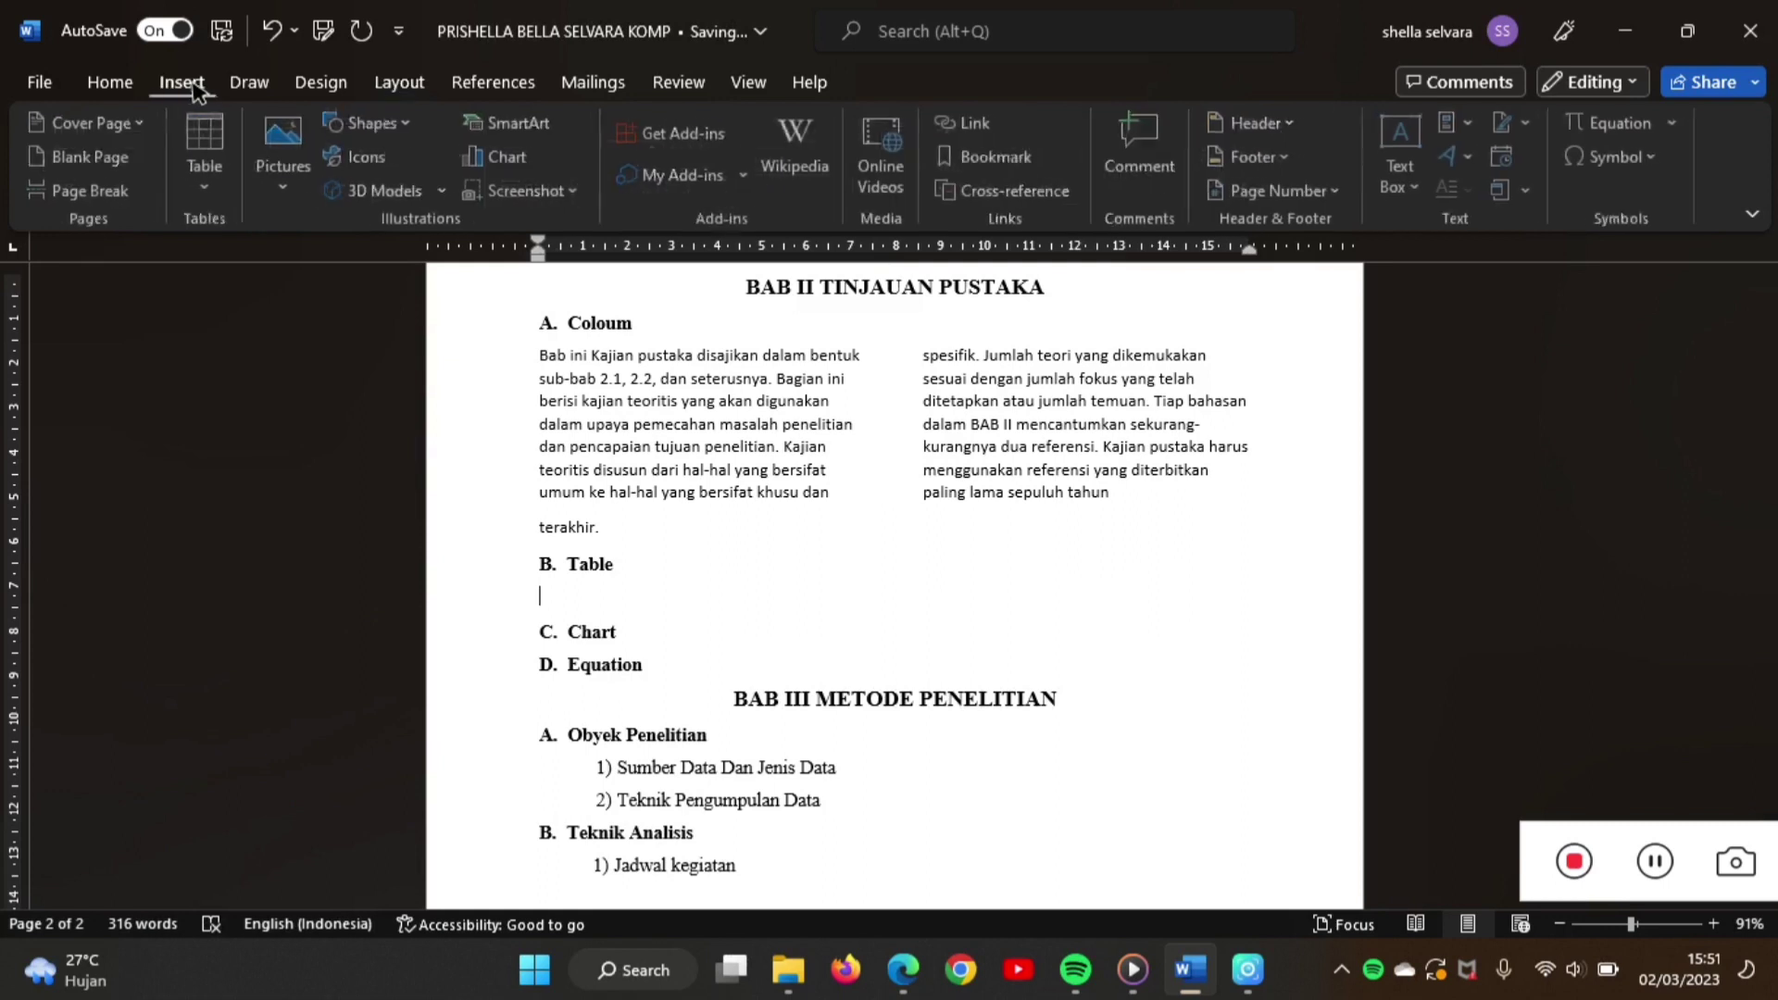
{"action": "left_click", "coordinate": [224, 170]}
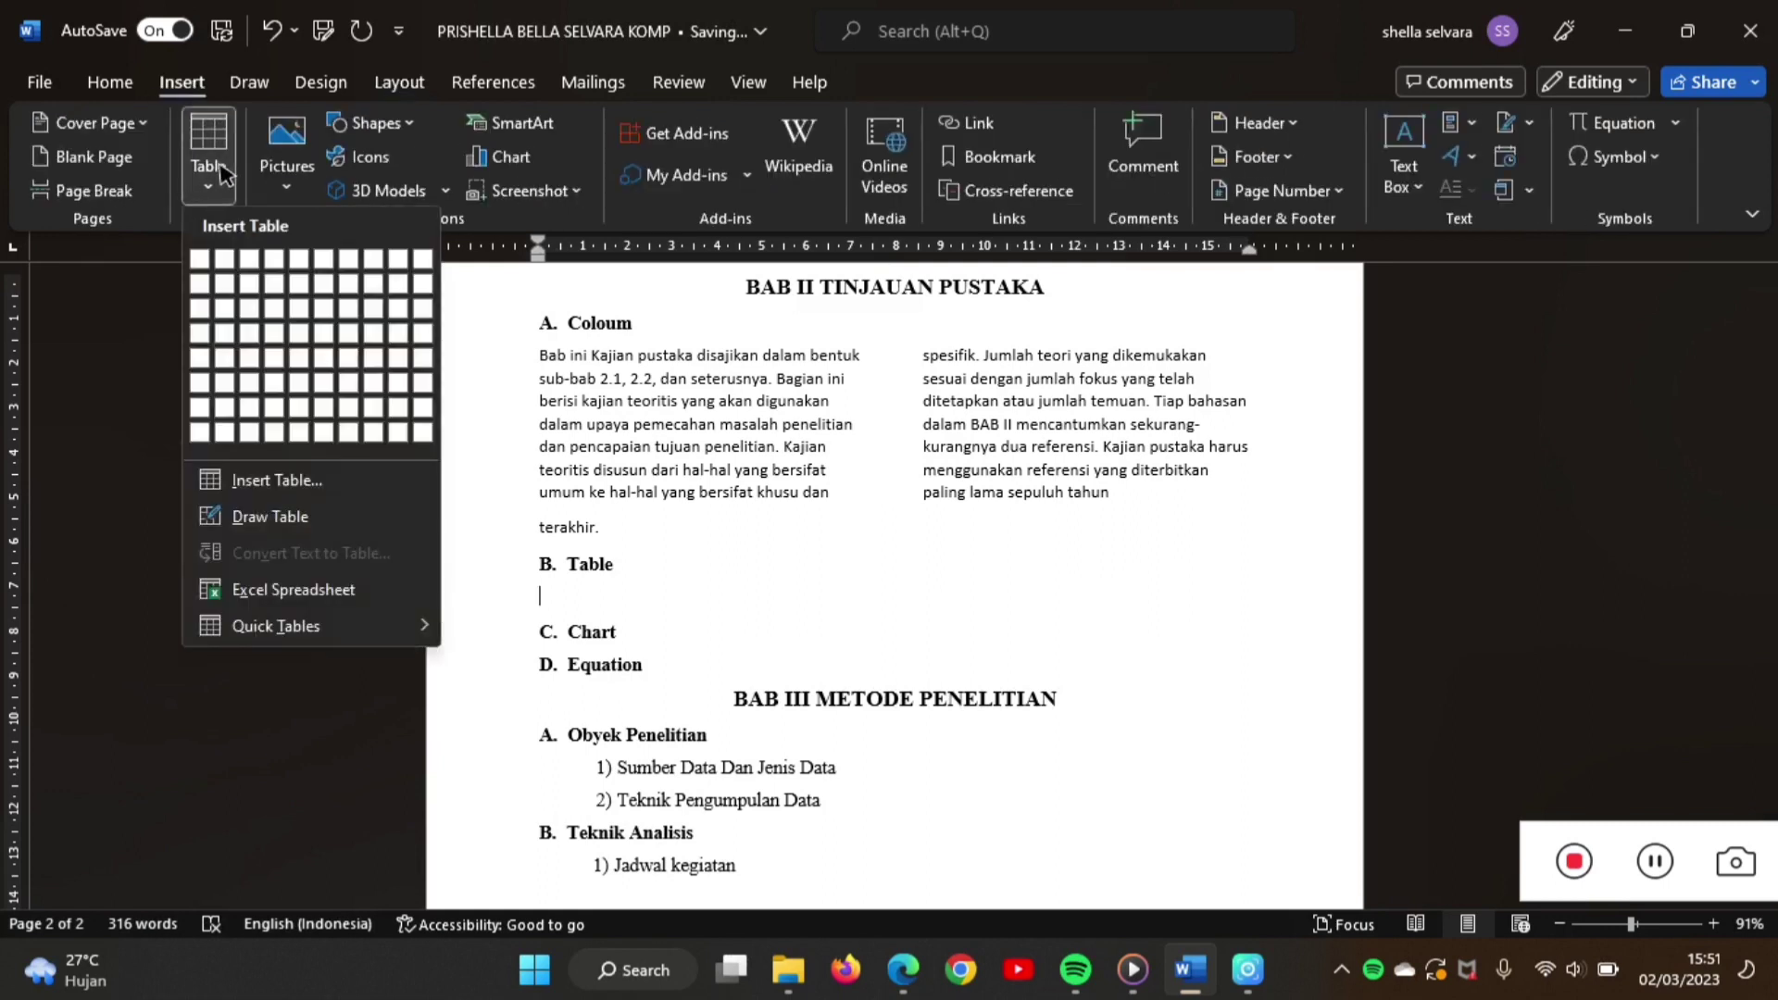
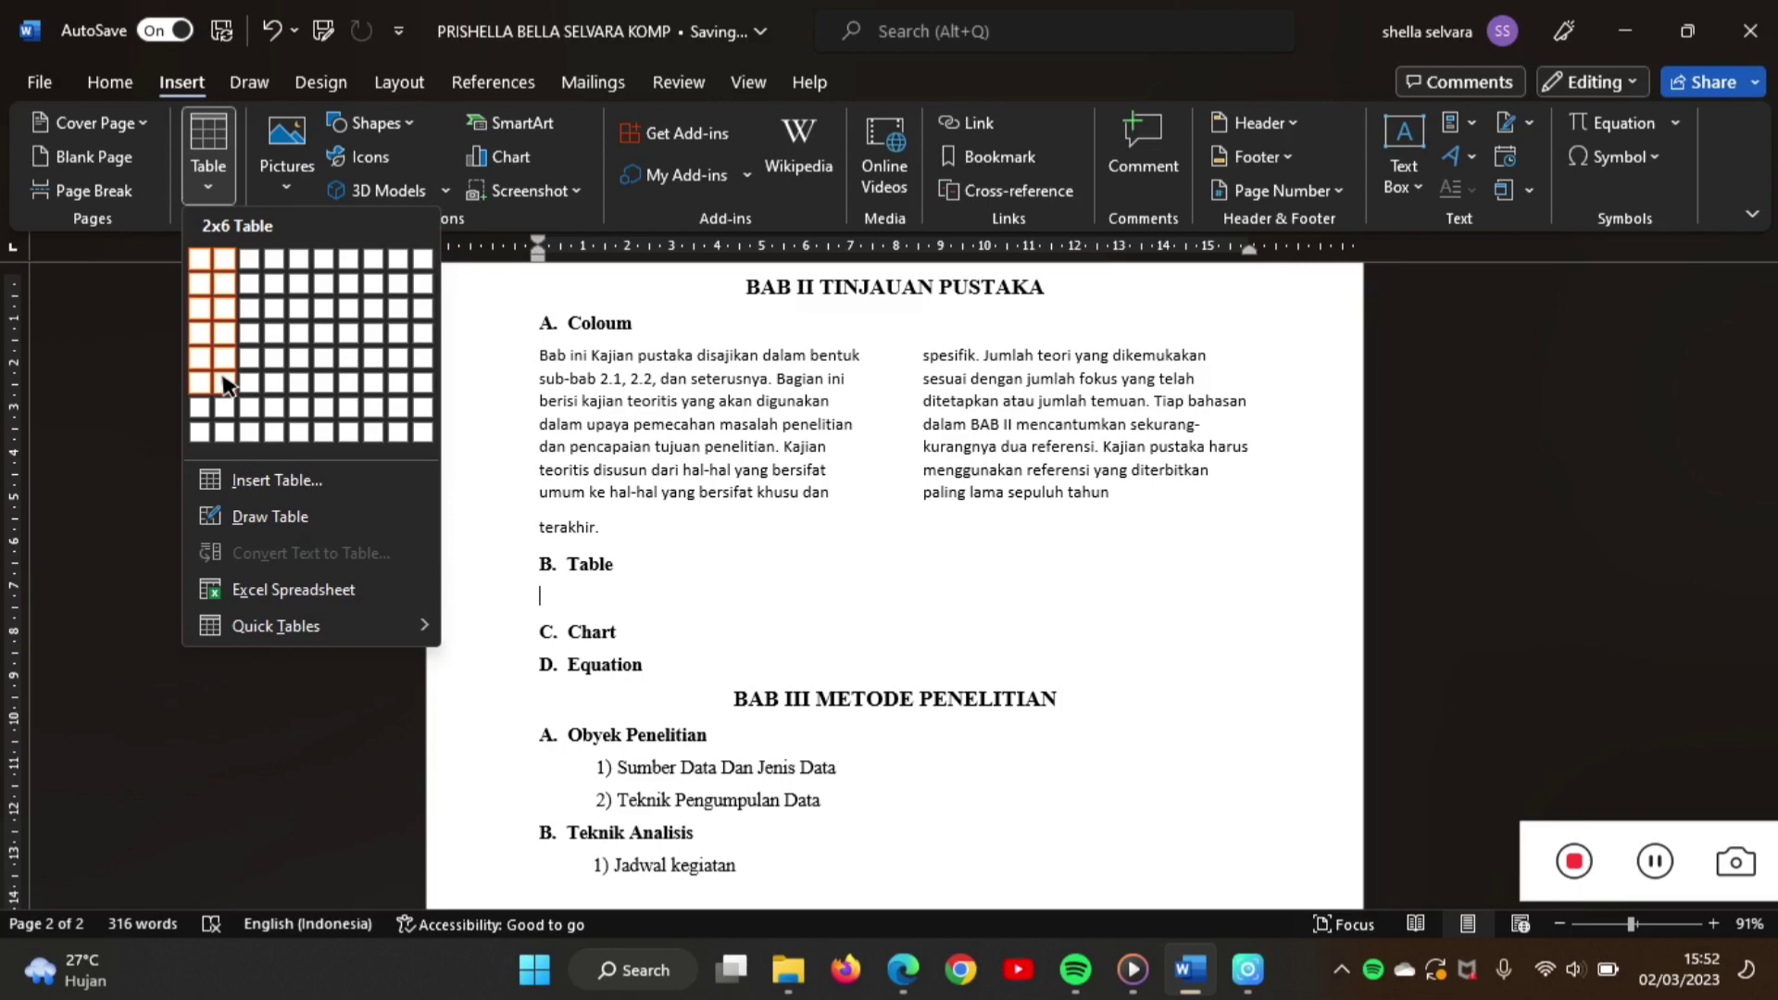
{"action": "left_click", "coordinate": [225, 384]}
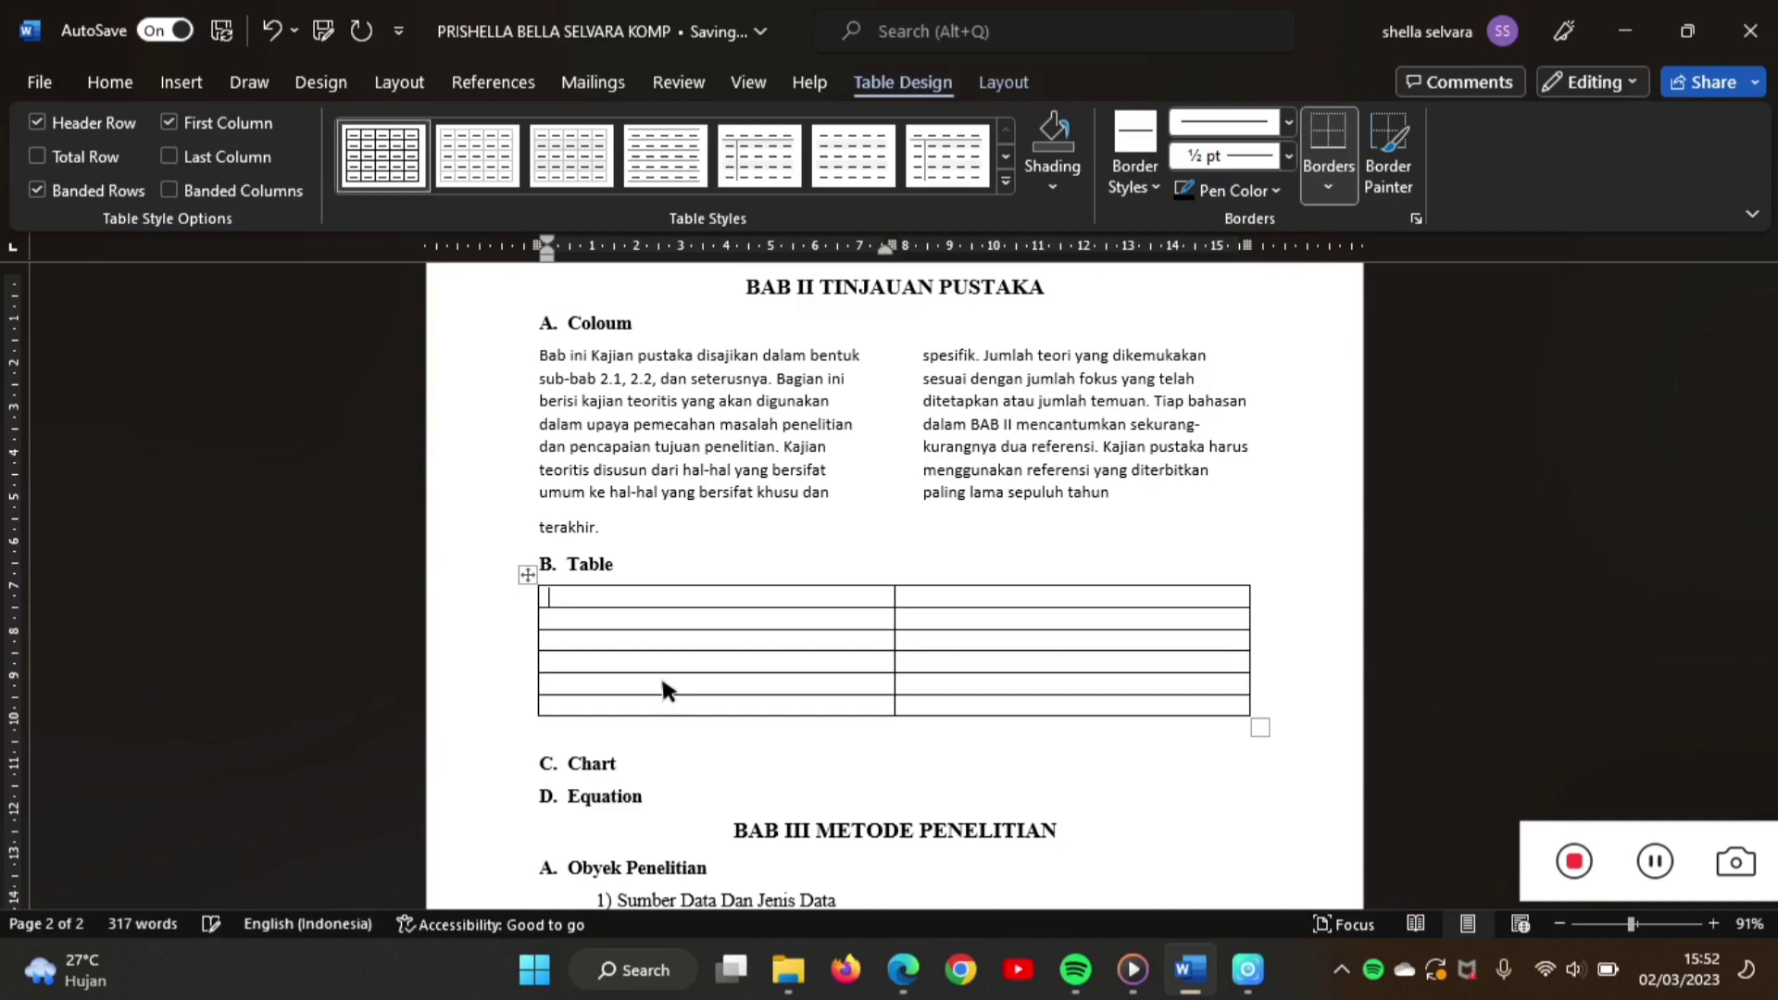
- Enter the column headers Berat Badan and Frekuensi in the table's first row
{"action": "type", "text": "Berat Badan"}
{"action": "key", "text": "Tab"}
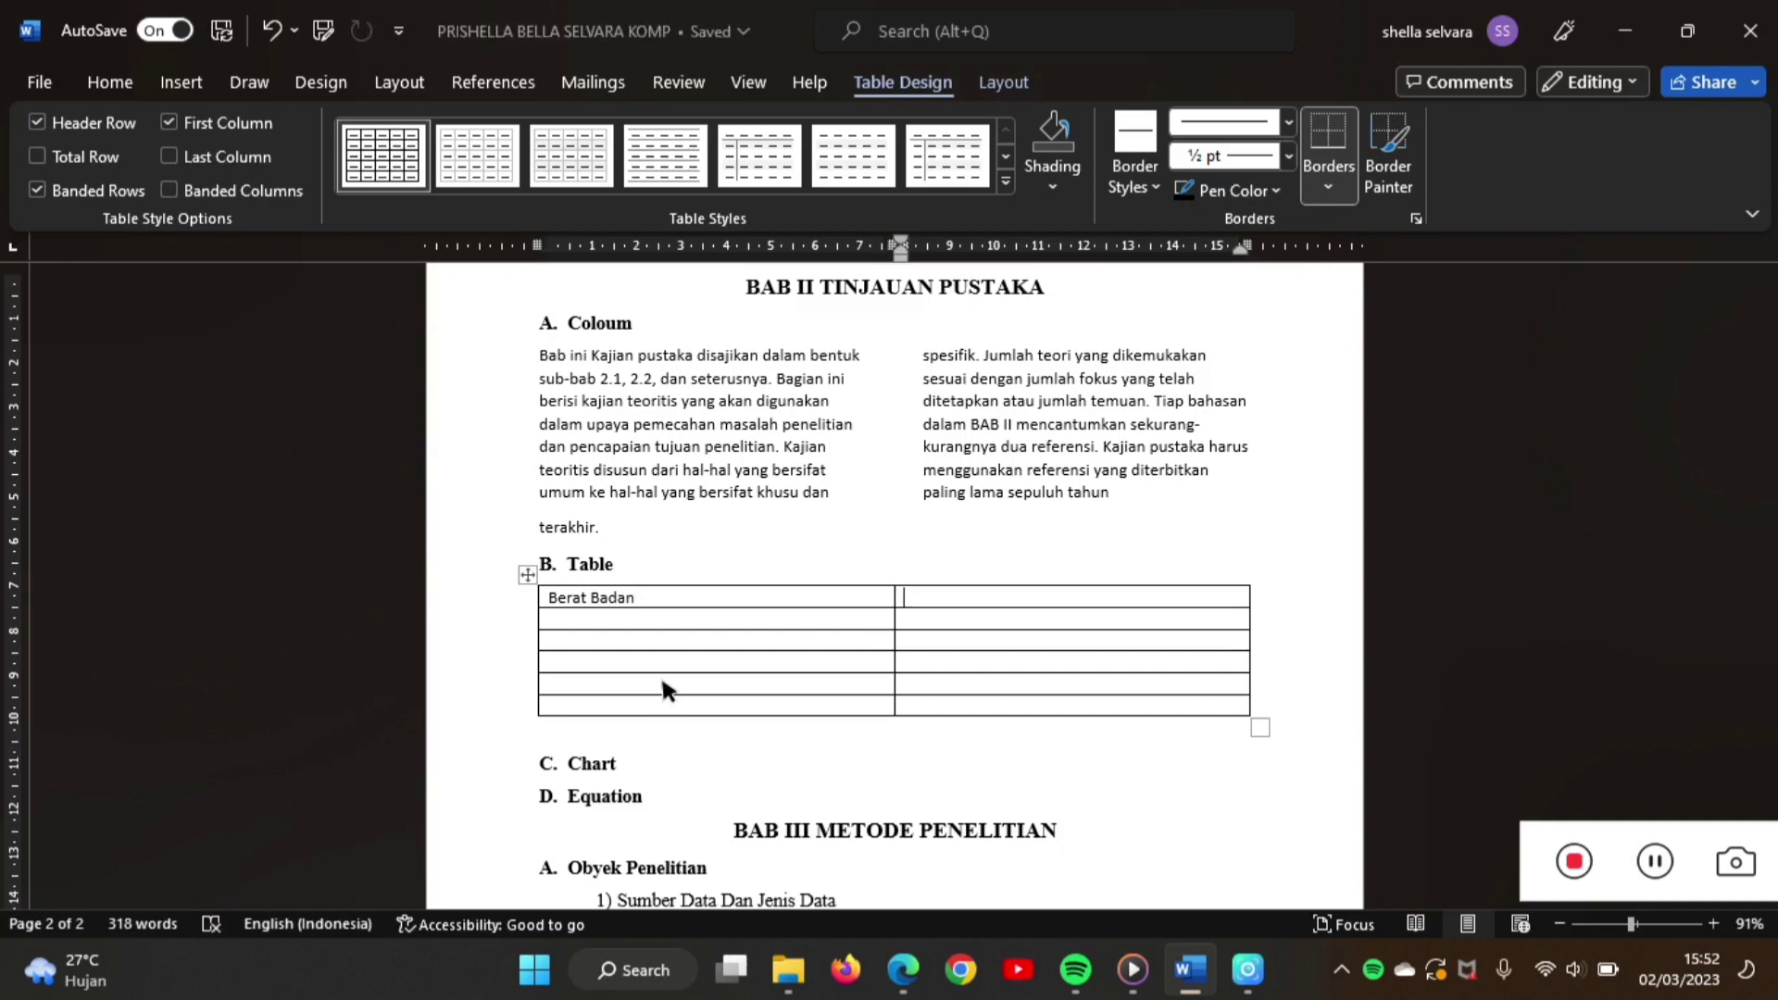
{"action": "type", "text": "Fre"}
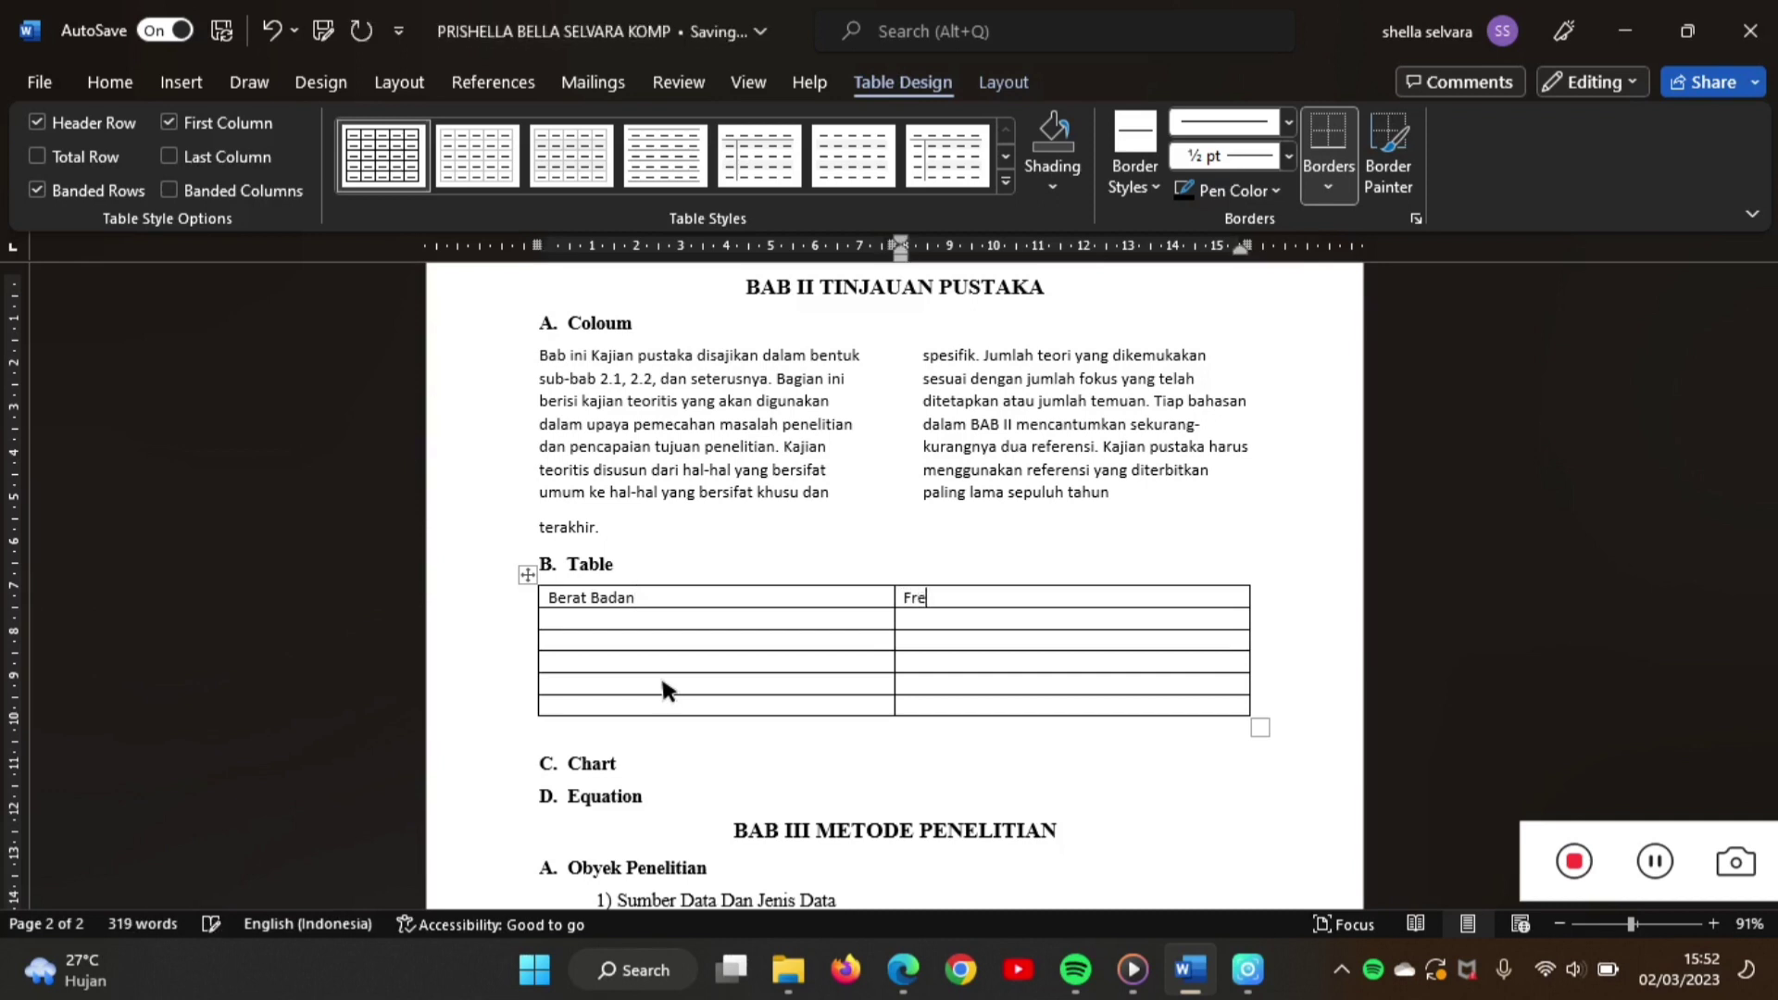
{"action": "type", "text": "kuensi"}
- Fill the Berat Badan column with the ranges 35-40, 41-55, 56-60, 61-65 and >66
{"action": "left_click", "coordinate": [567, 621]}
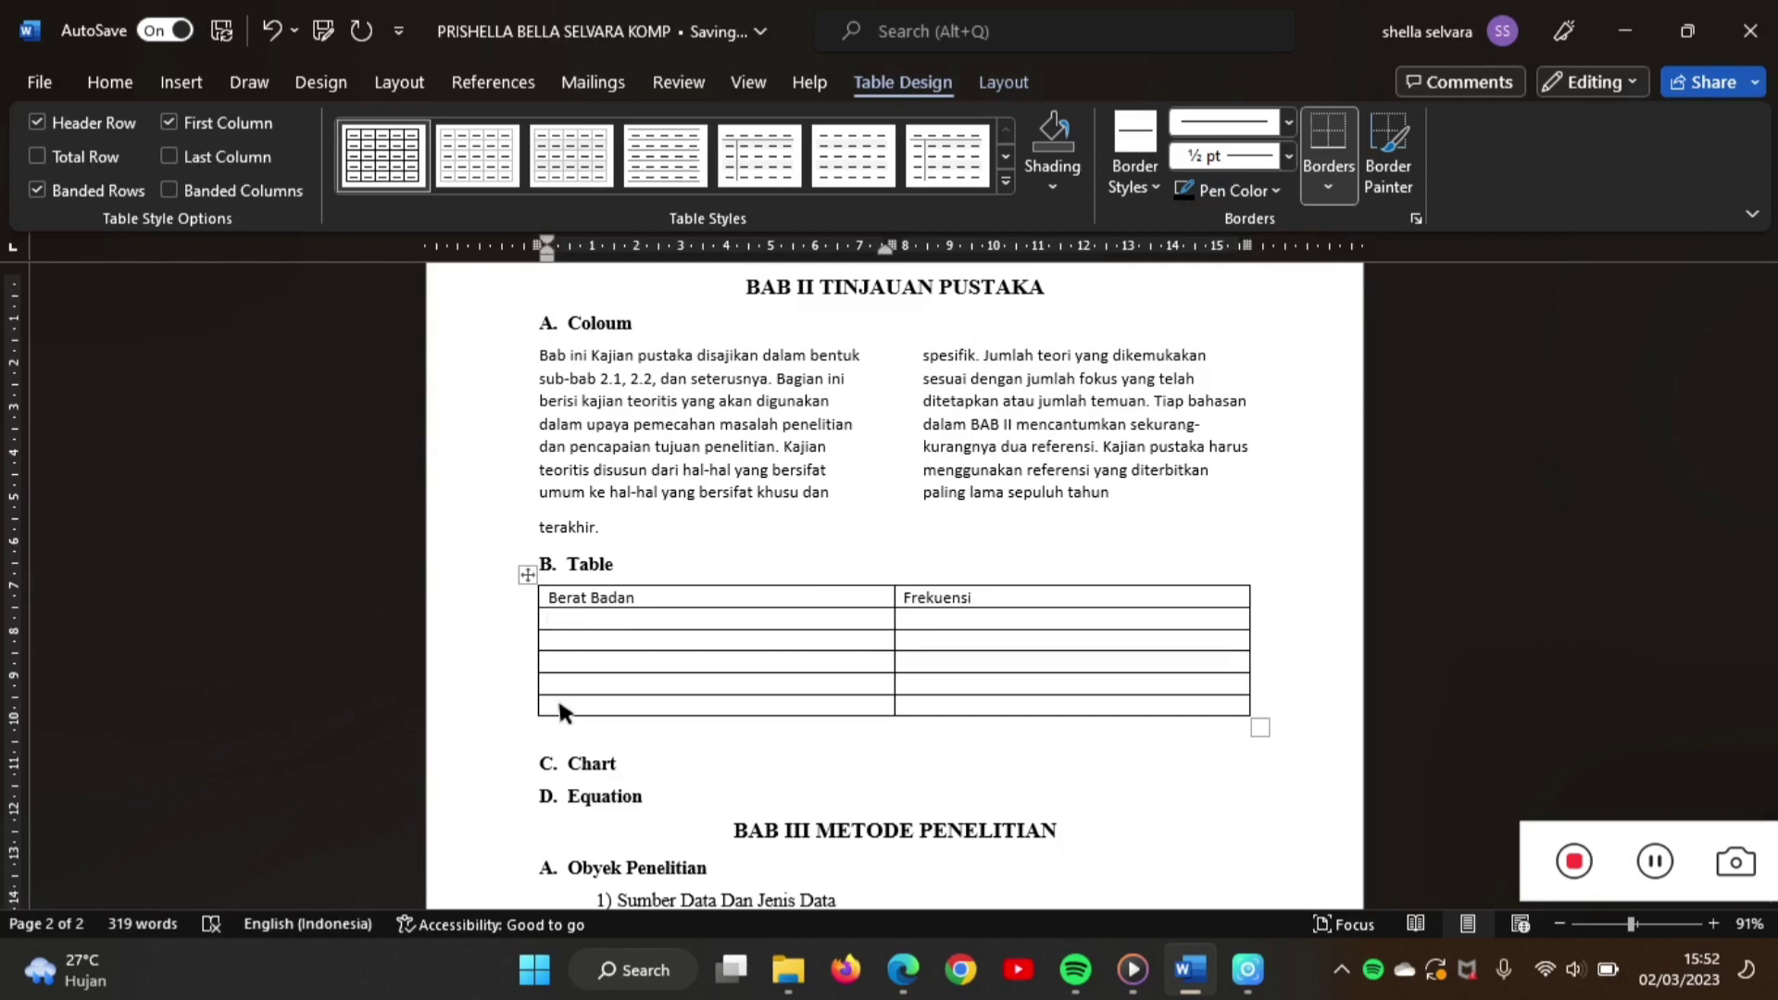
{"action": "type", "text": "35-40"}
{"action": "key", "text": "Down"}
{"action": "type", "text": "41-55"}
{"action": "key", "text": "Down"}
{"action": "type", "text": "56-60"}
{"action": "key", "text": "Down"}
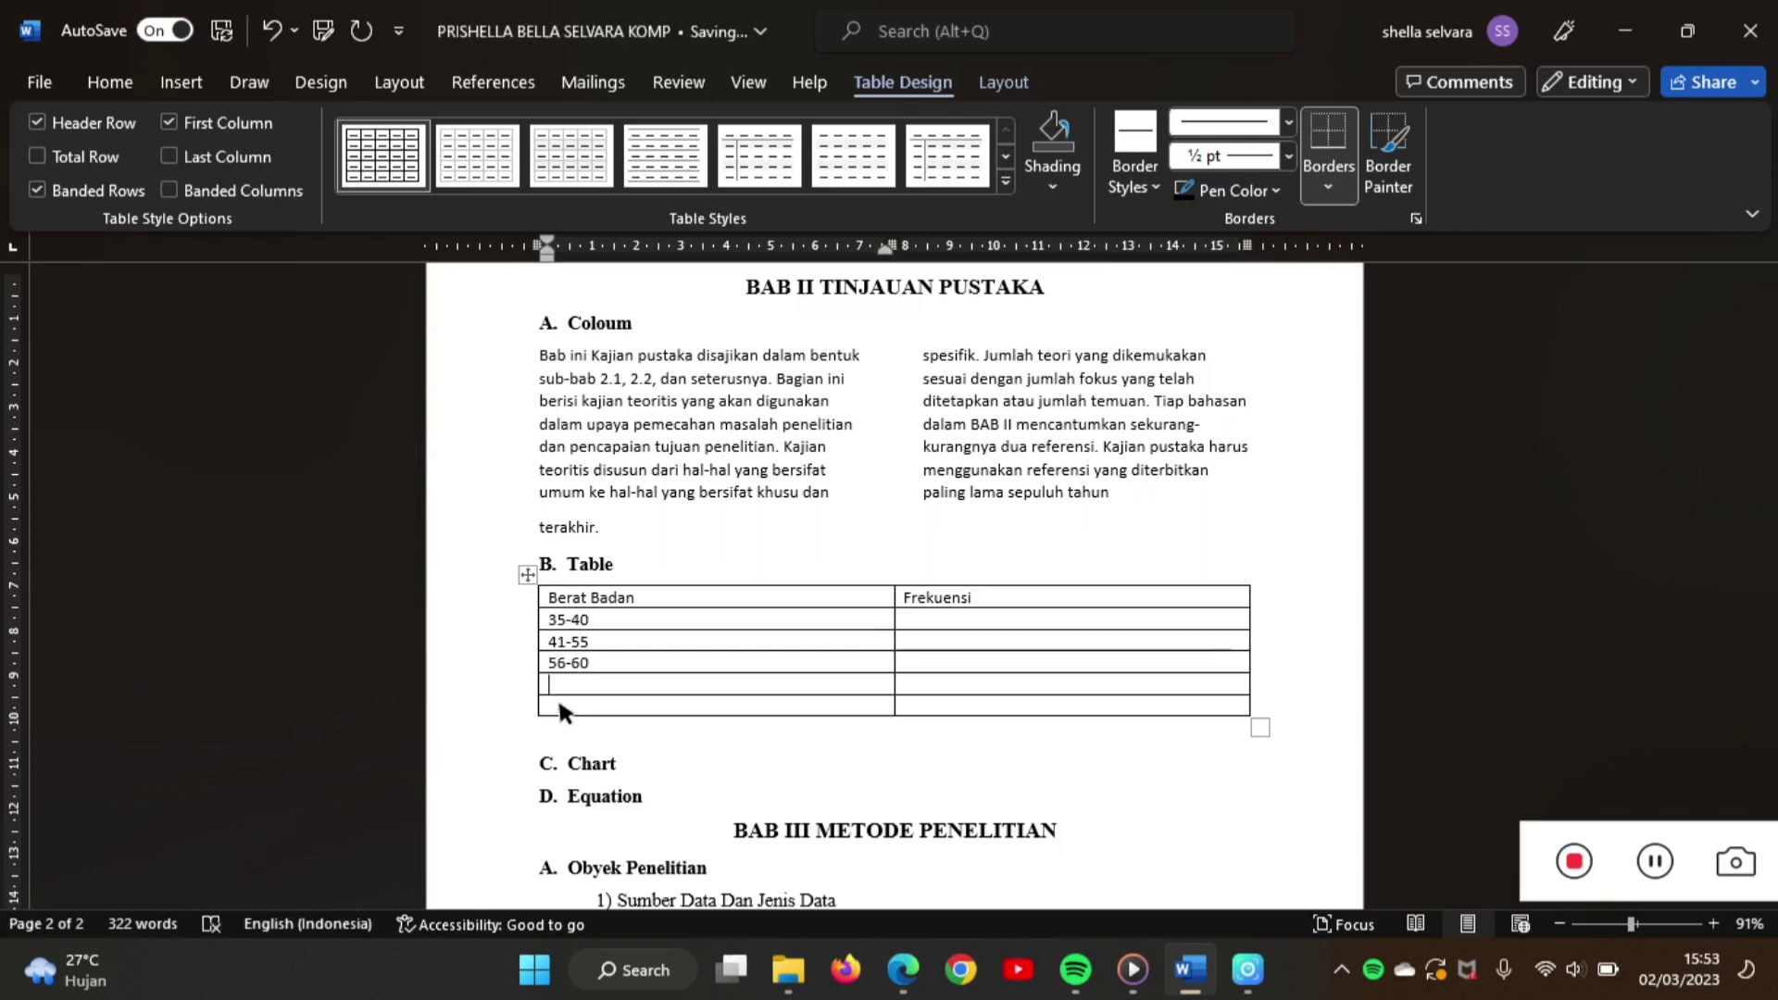
{"action": "type", "text": "61-"}
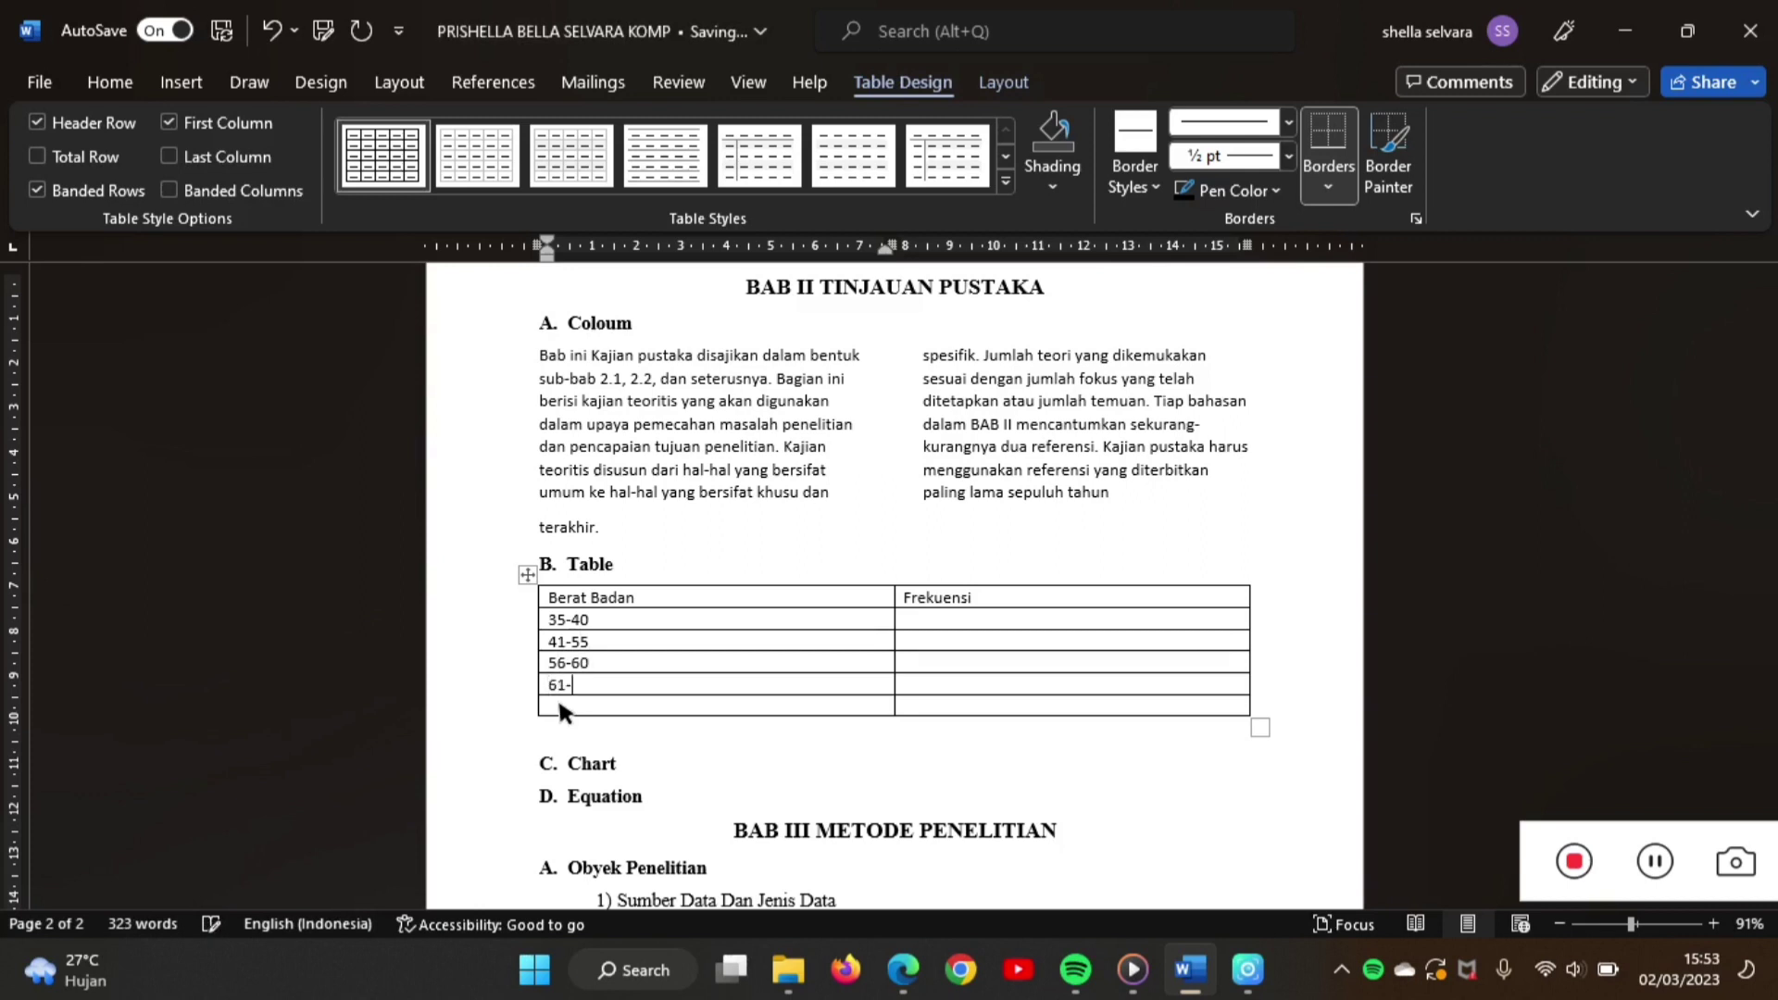
{"action": "type", "text": "6566-"}
{"action": "key", "text": "BackSpace"}
{"action": "key", "text": "BackSpace"}
{"action": "type", "text": ">66"}
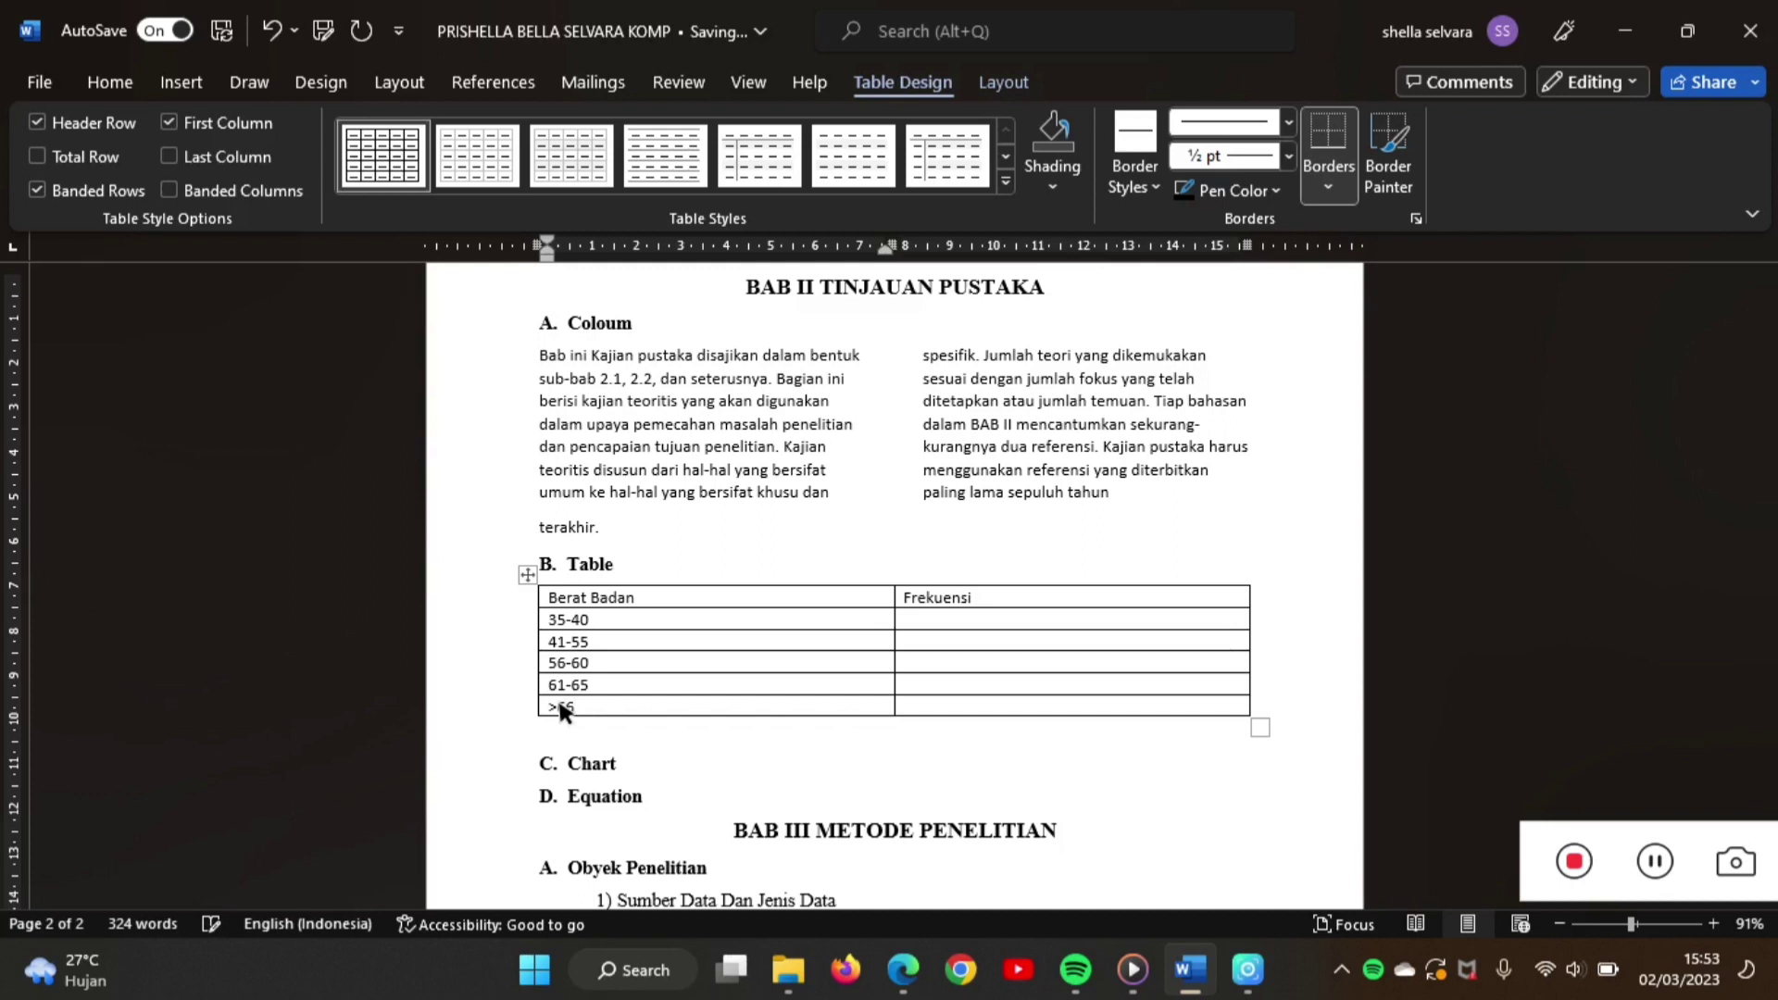
- Fill the Frekuensi column with 3, 5, 4, 7 and 1 from the first range to the last
{"action": "left_click", "coordinate": [912, 627]}
{"action": "type", "text": "3"}
{"action": "key", "text": "Down"}
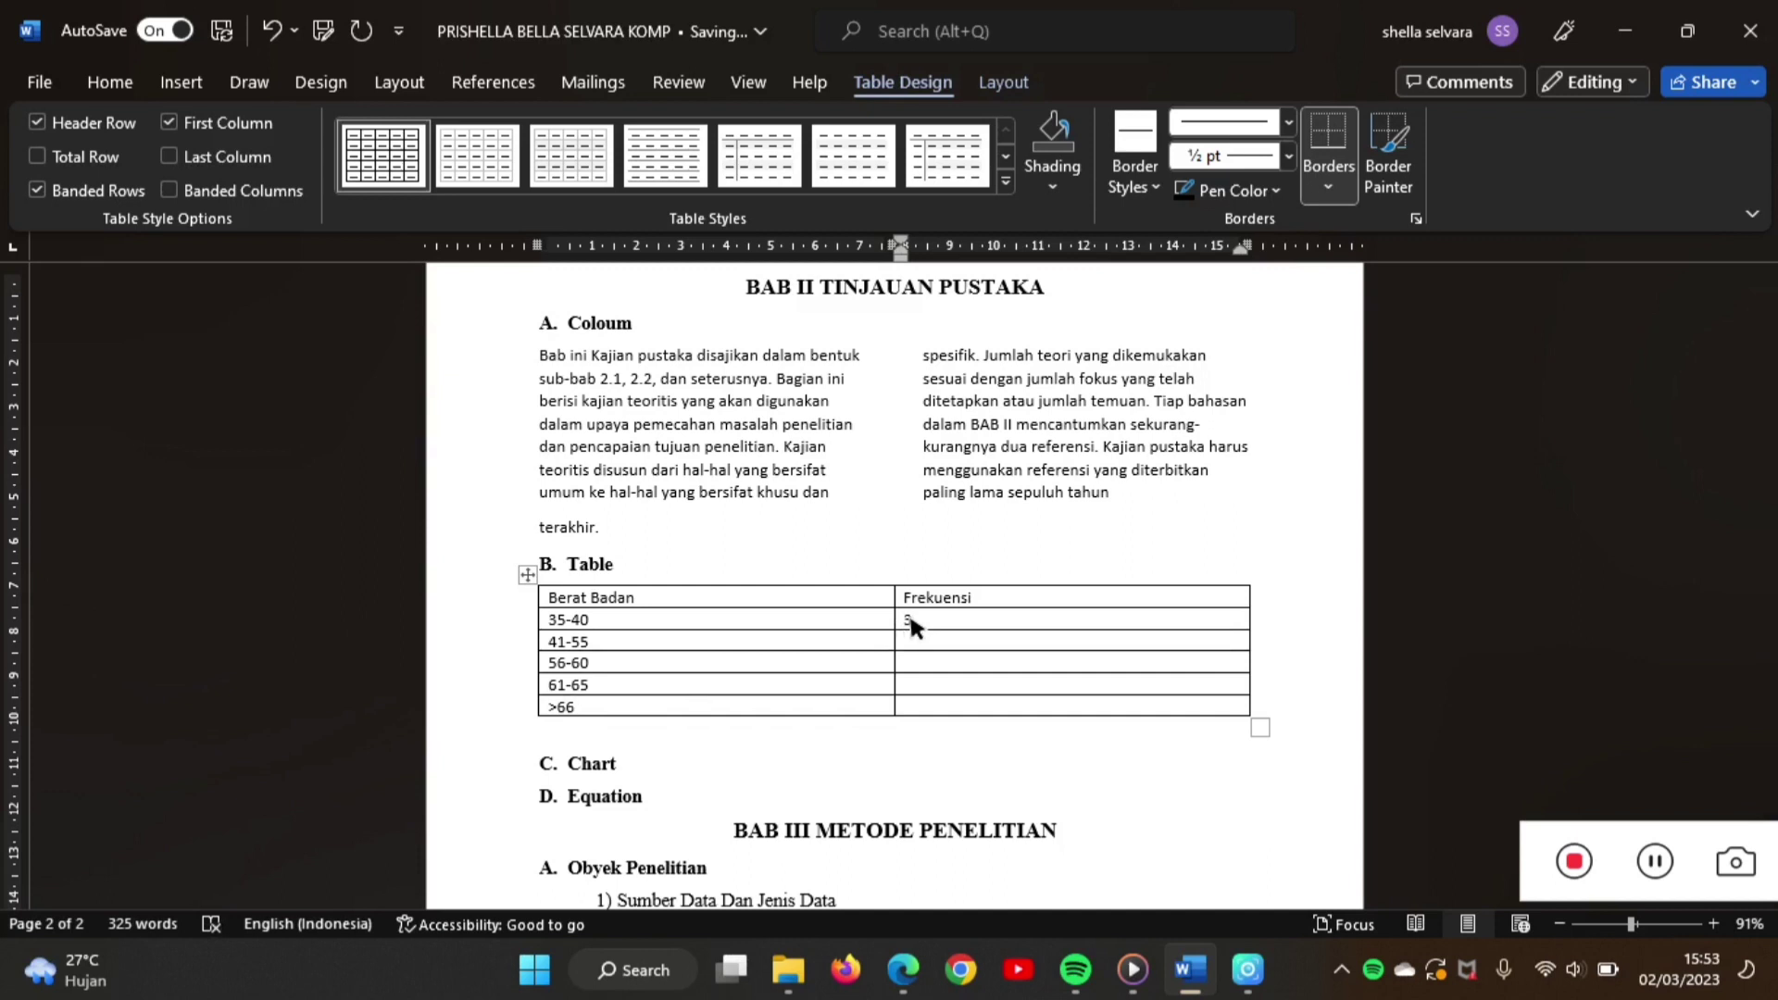
{"action": "type", "text": "5"}
{"action": "key", "text": "Down"}
{"action": "type", "text": "4"}
{"action": "key", "text": "Down"}
{"action": "type", "text": "7"}
{"action": "key", "text": "Down"}
{"action": "type", "text": "1"}
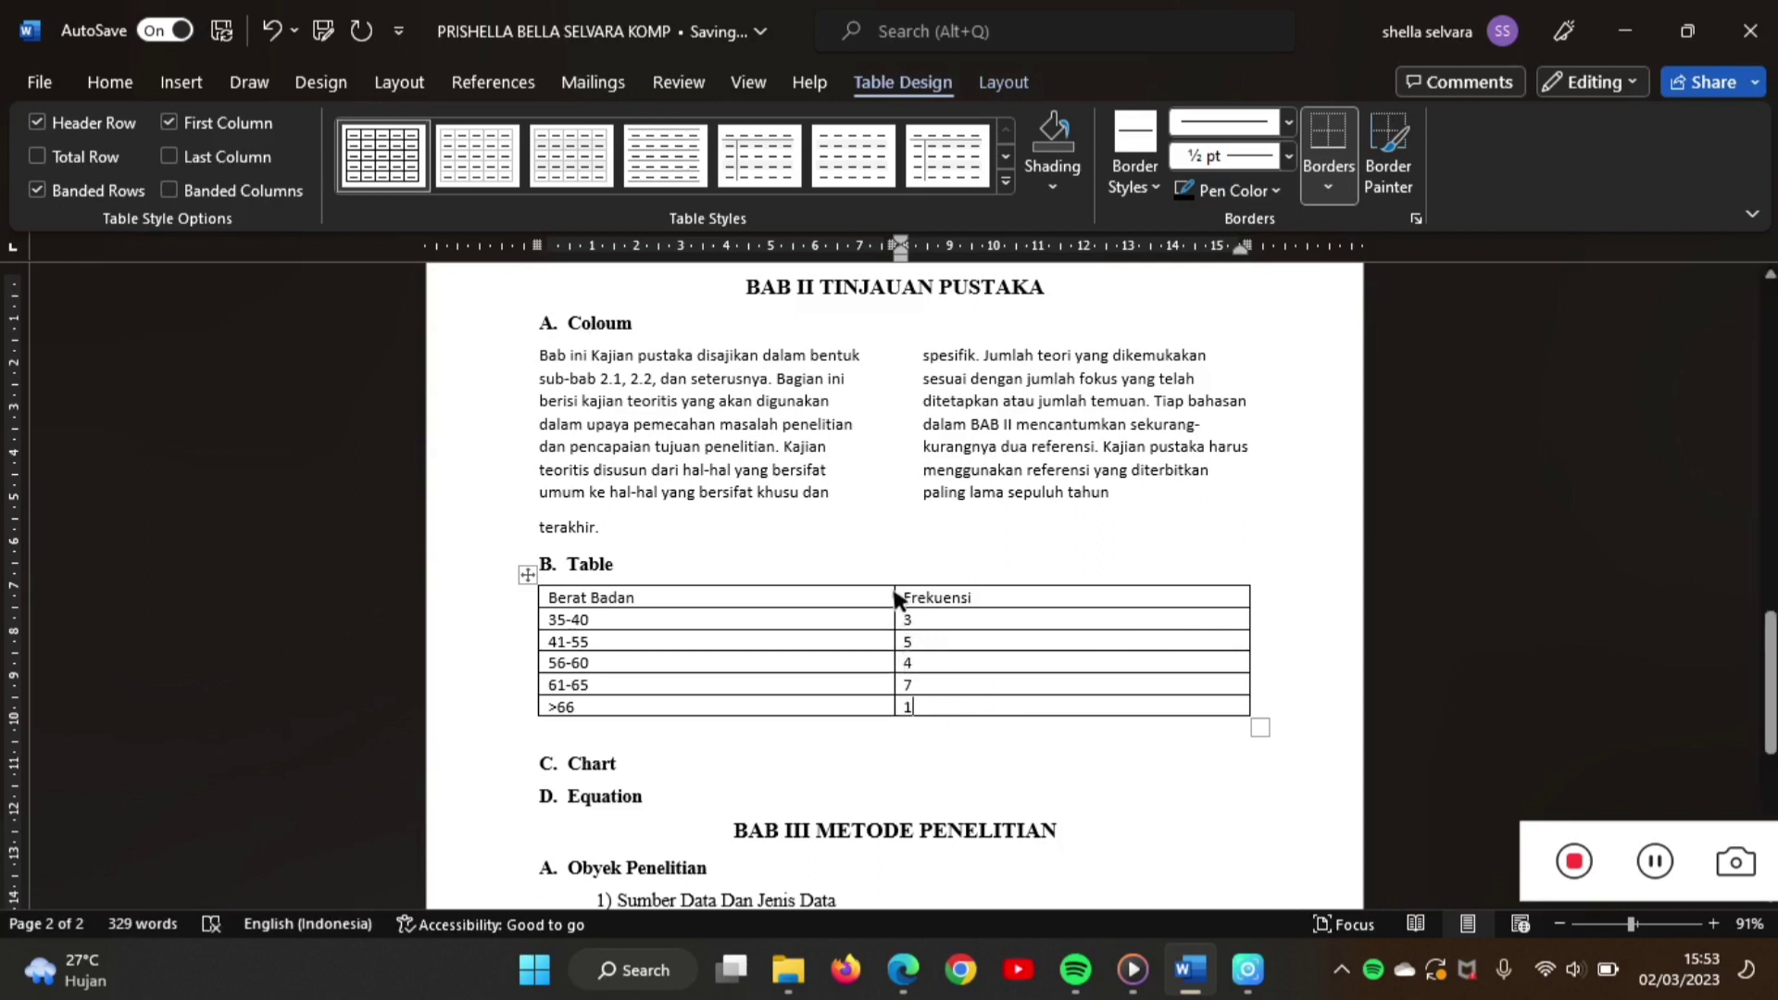
- Make the table's header row bold
{"action": "left_click", "coordinate": [483, 593]}
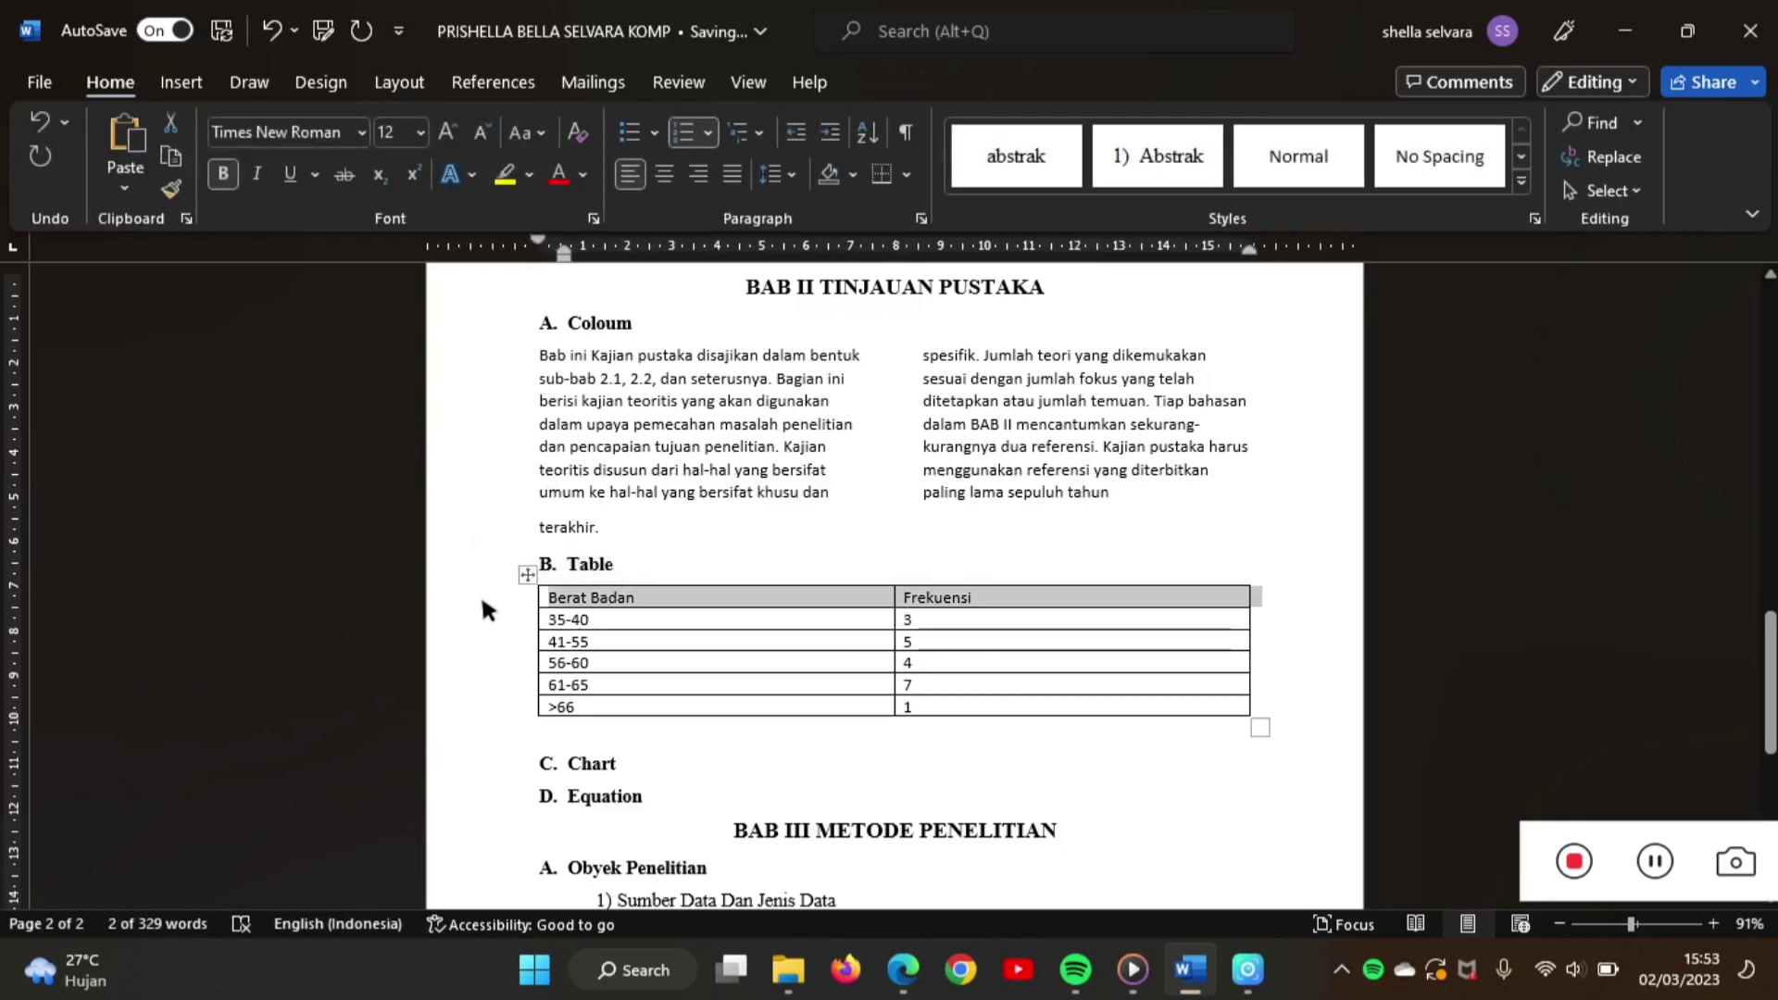
{"action": "left_click", "coordinate": [639, 660]}
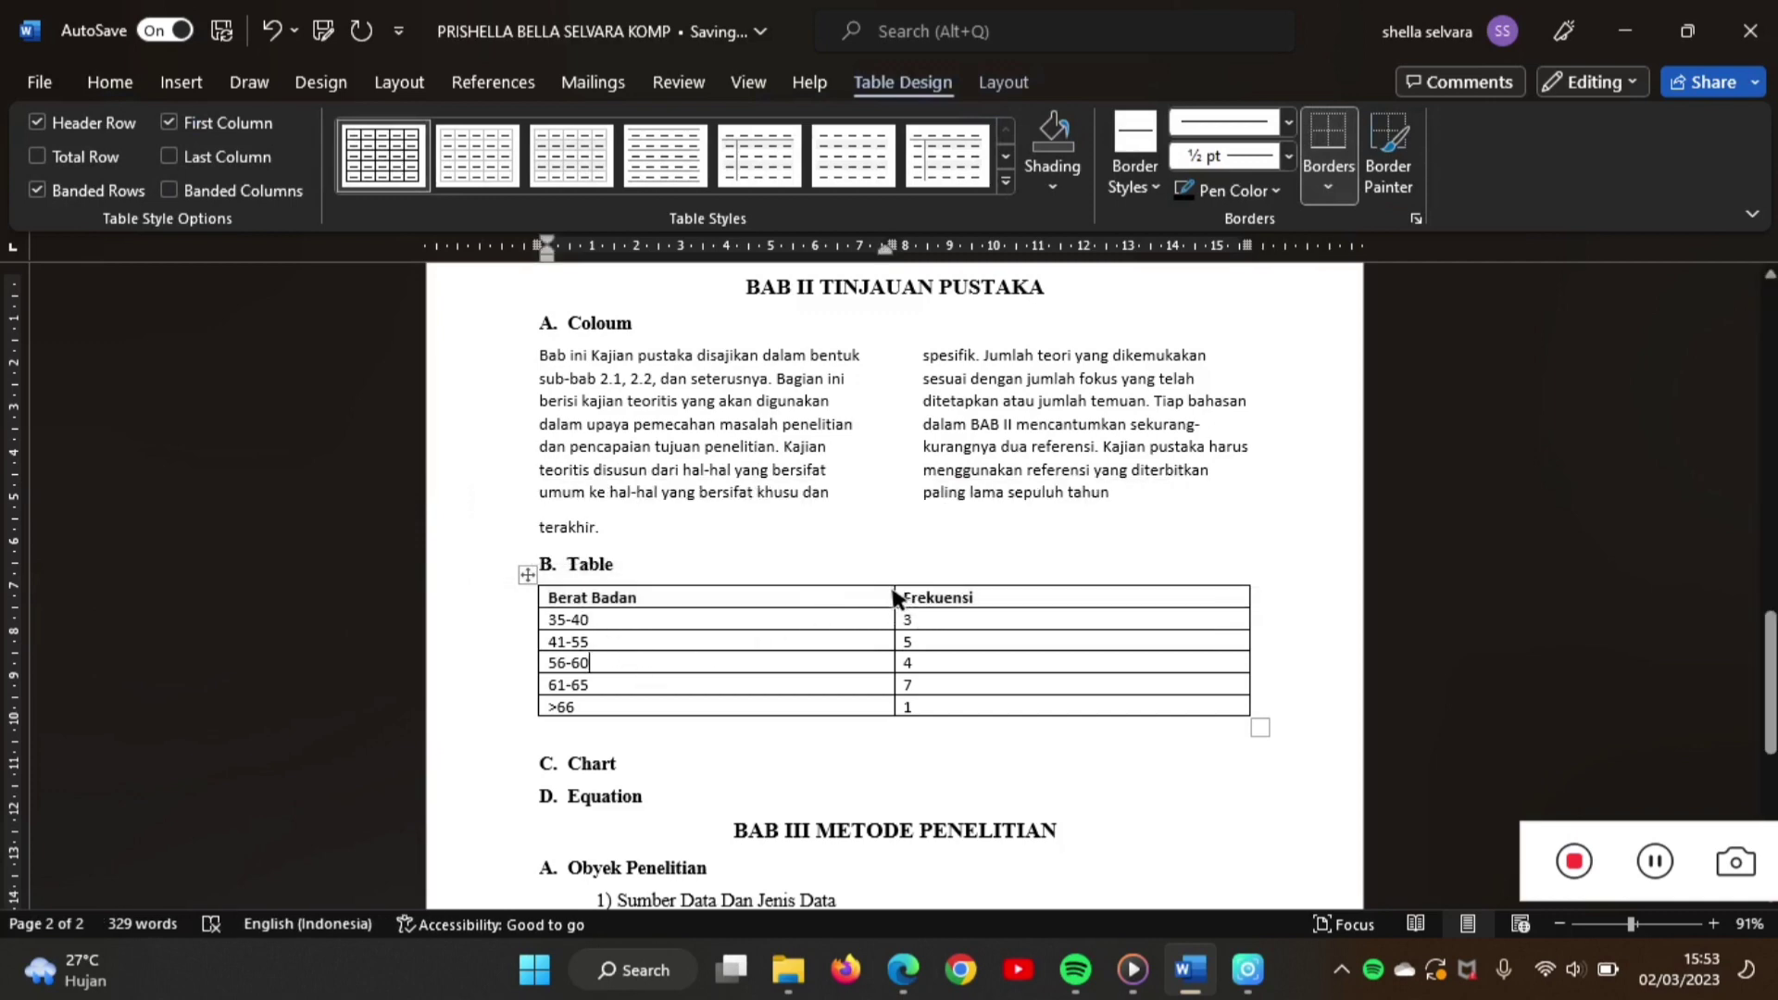
- Narrow both table columns to suit their contents and add an empty row below the >66 row
{"action": "left_click_drag", "start_coordinate": [898, 598], "coordinate": [897, 707]}
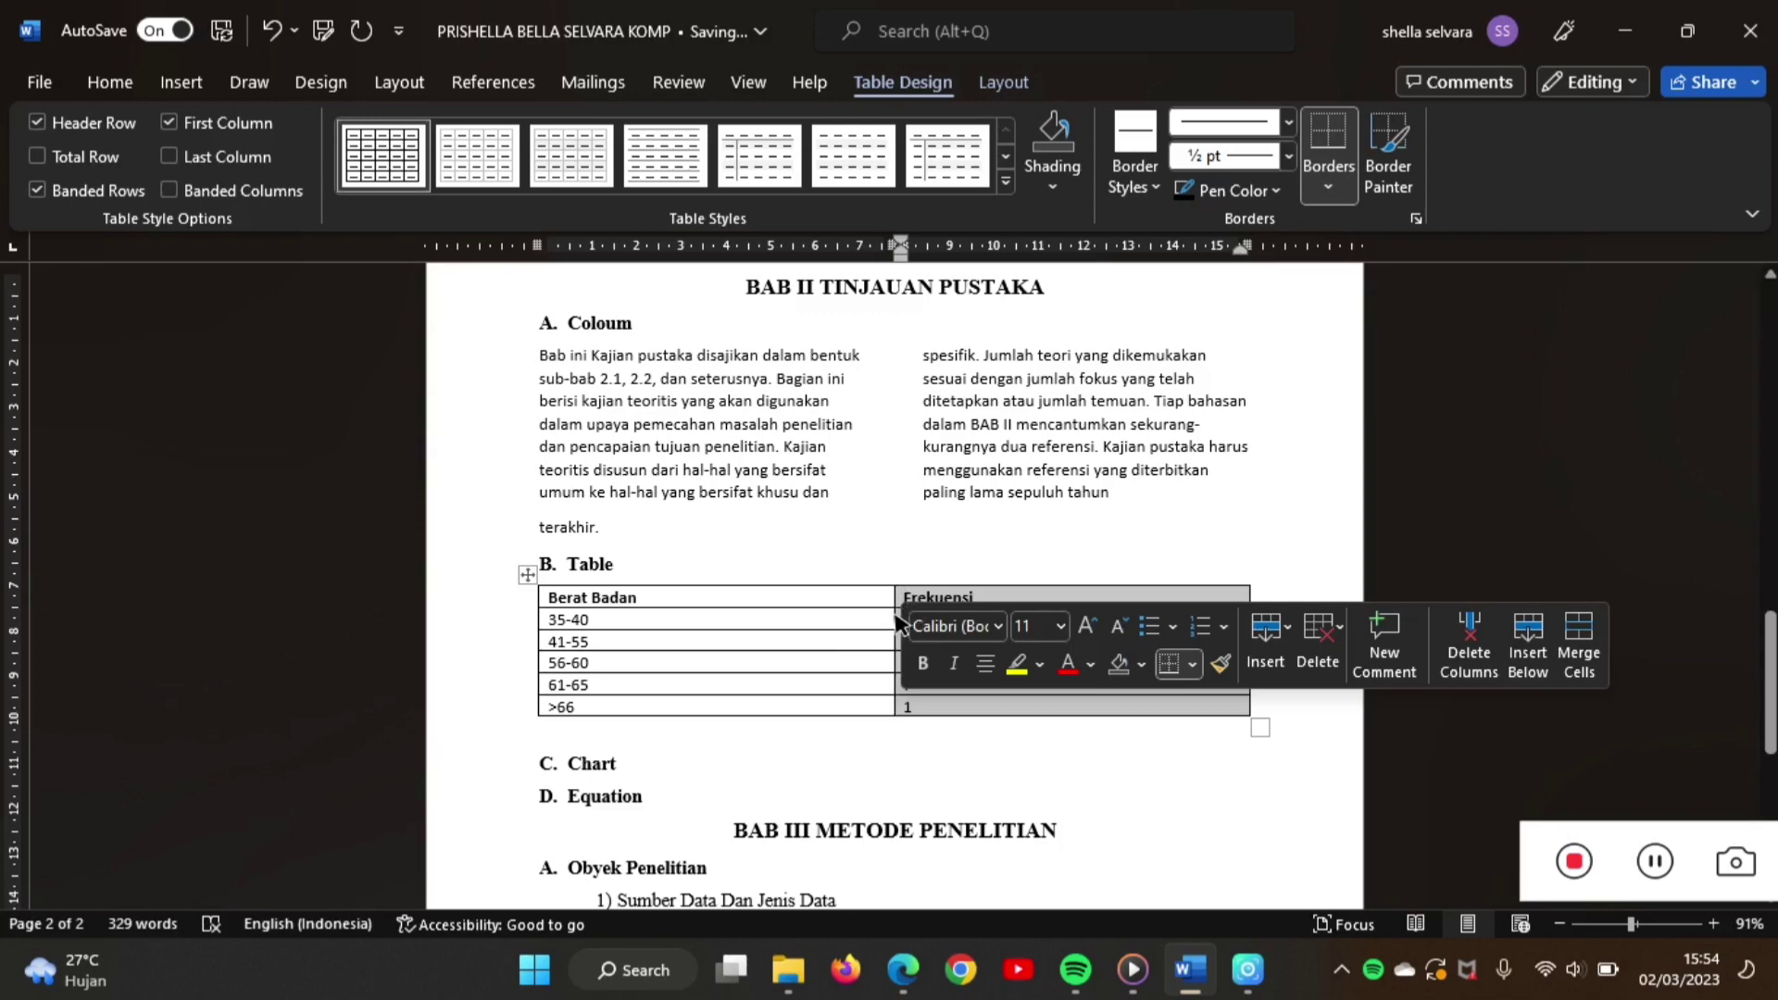
{"action": "mouse_move", "coordinate": [896, 622]}
{"action": "left_mouse_down"}
{"action": "mouse_move", "coordinate": [706, 615]}
{"action": "mouse_move", "coordinate": [1252, 607]}
{"action": "mouse_move", "coordinate": [1080, 663]}
{"action": "mouse_move", "coordinate": [860, 658]}
{"action": "left_mouse_up"}
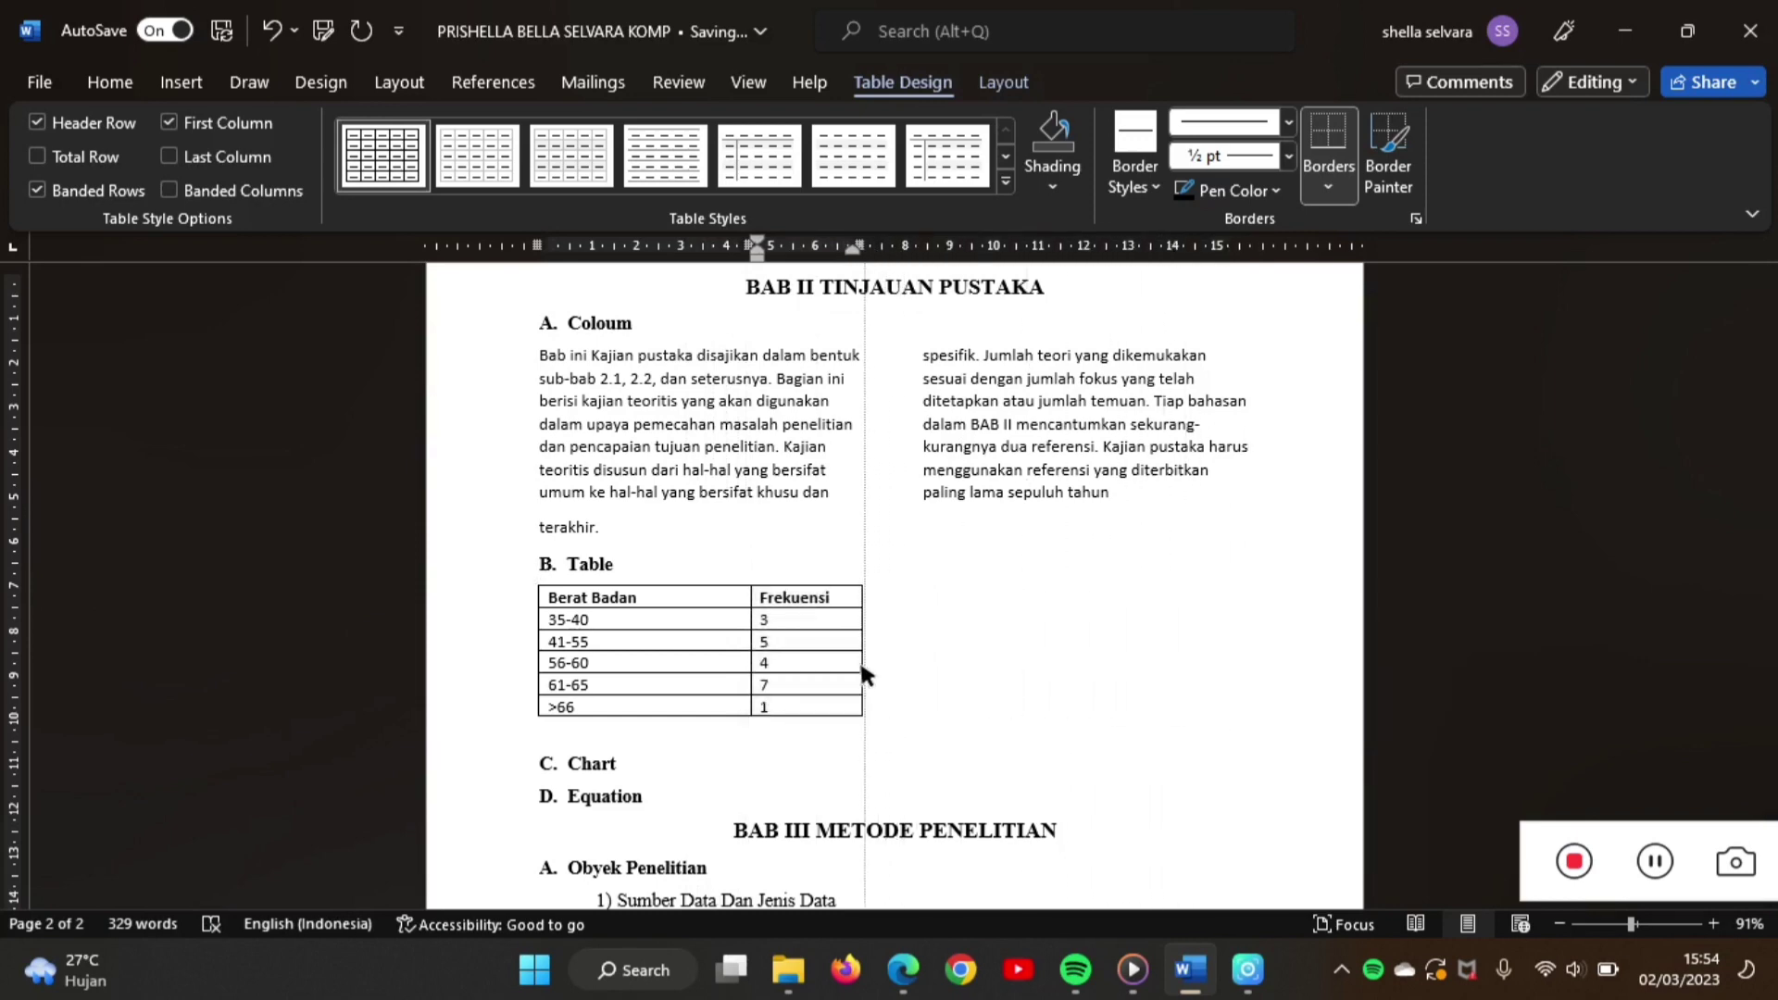
{"action": "left_click", "coordinate": [948, 616]}
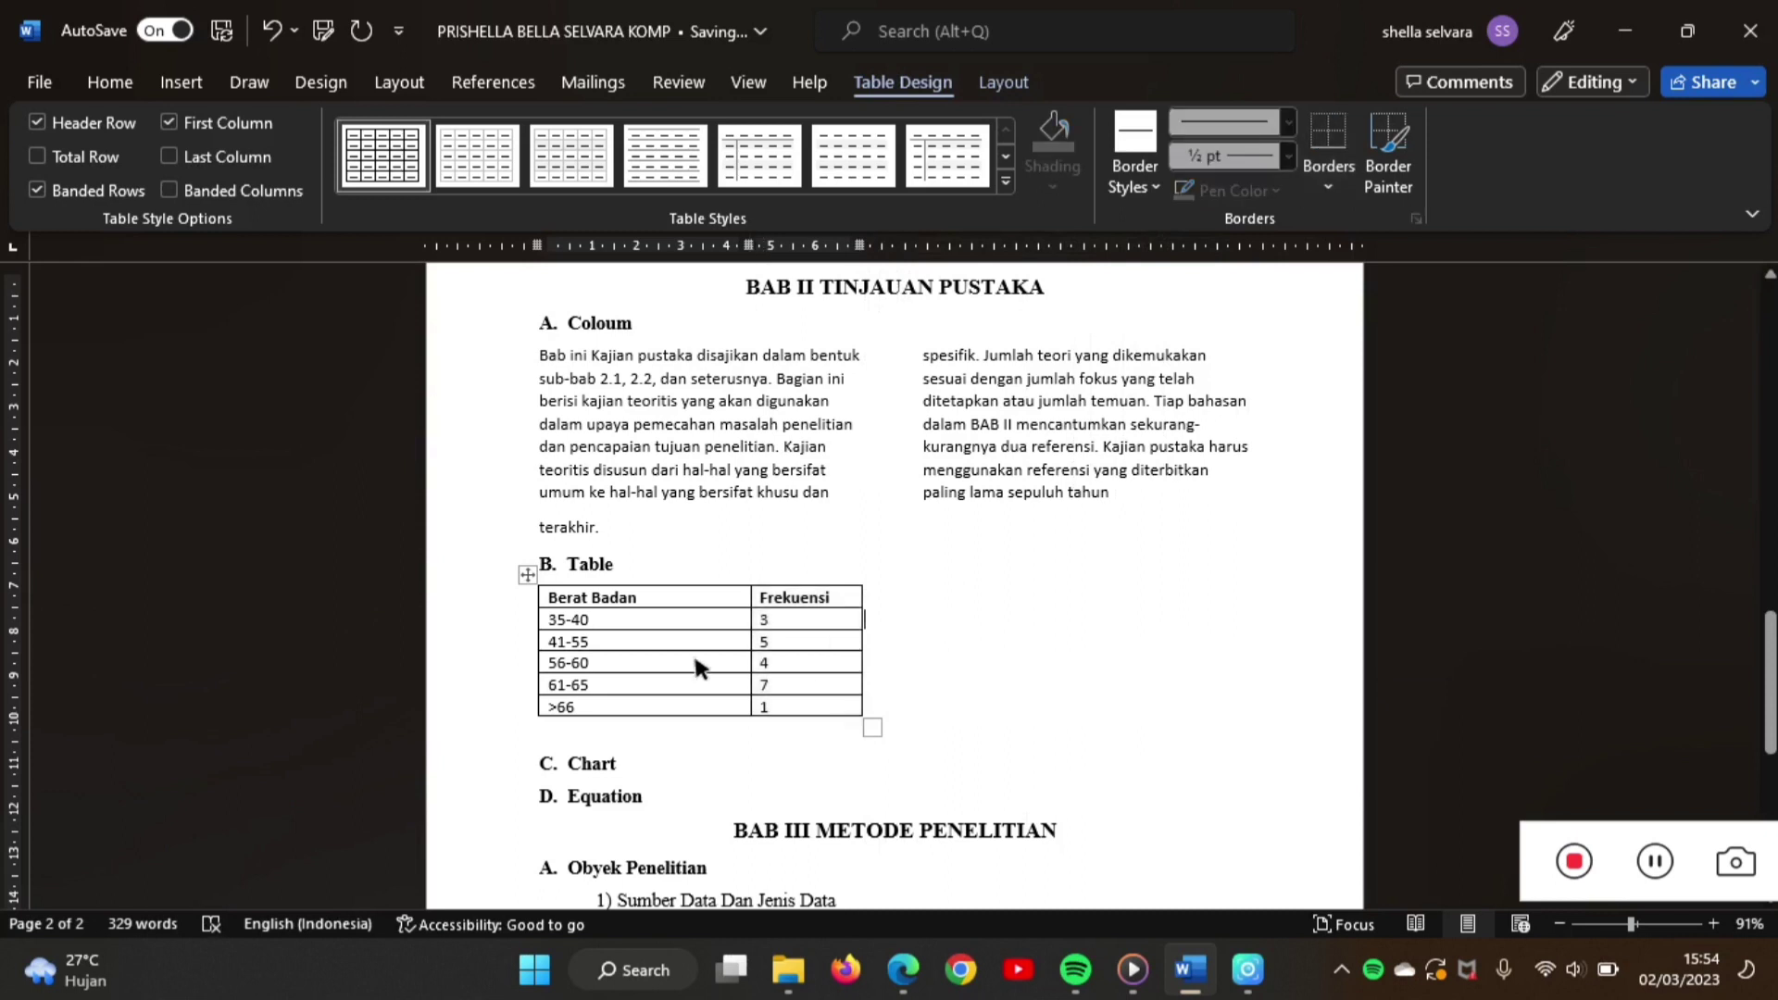
{"action": "left_click", "coordinate": [525, 716]}
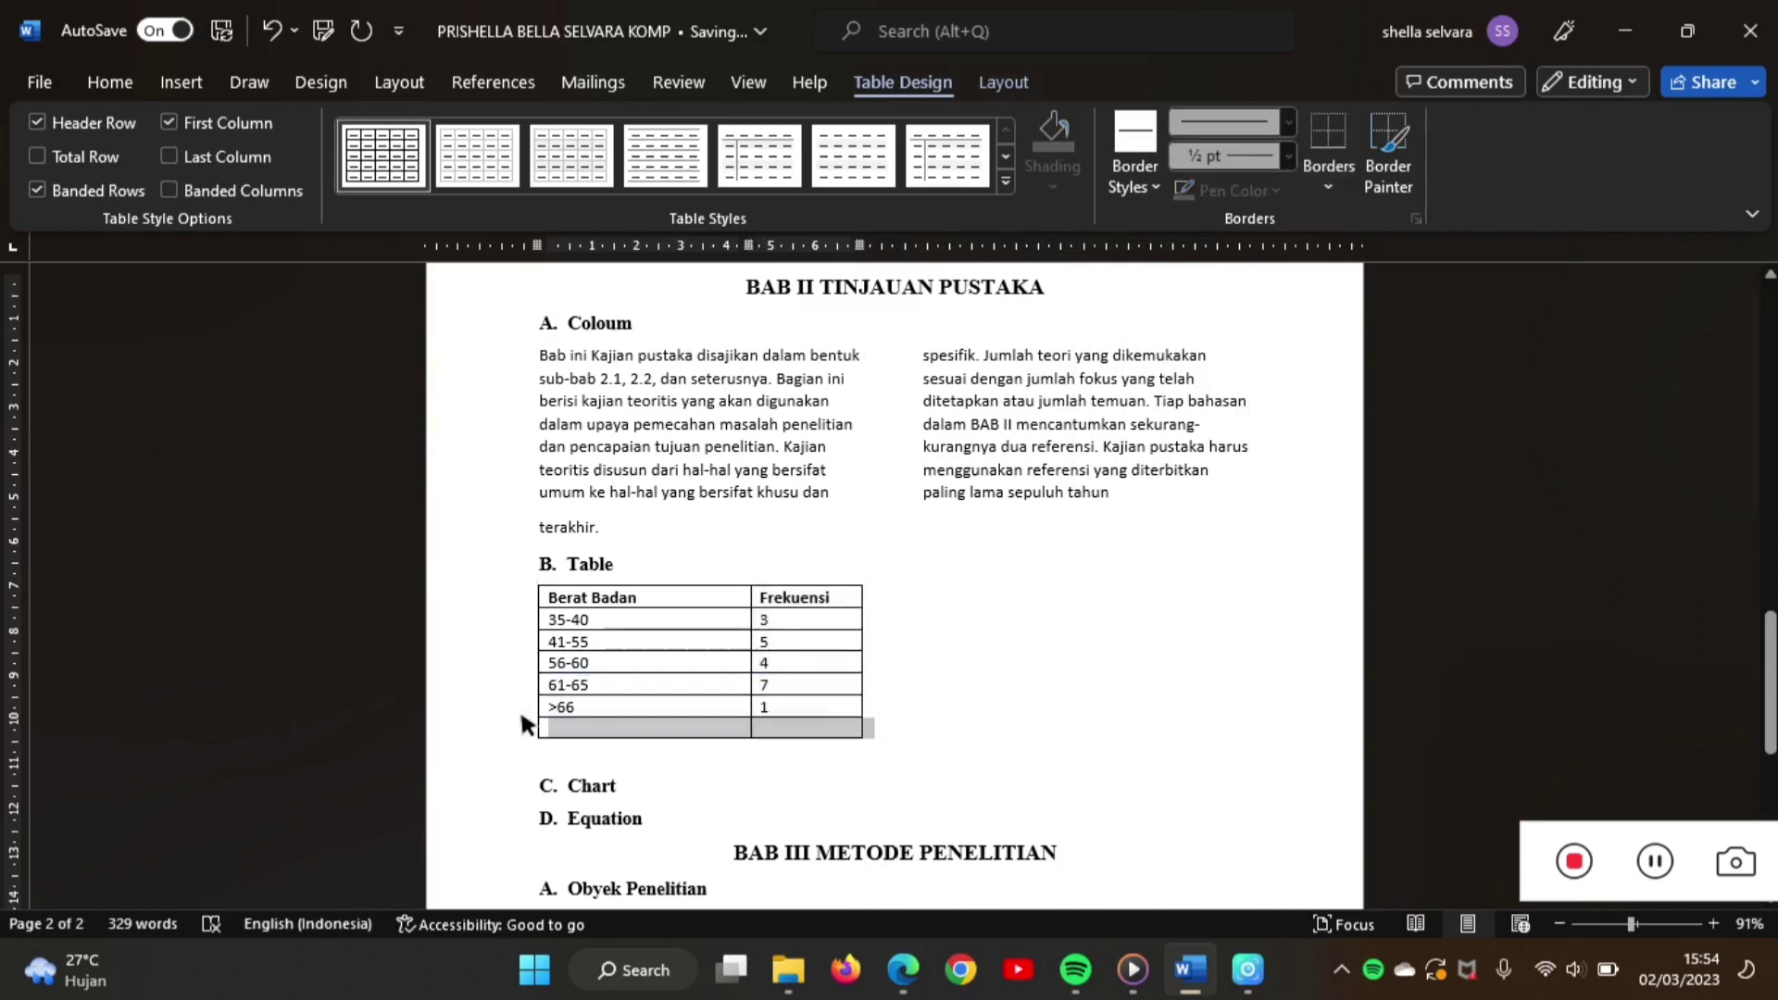
- Add an empty third column after the Frekuensi column of the table
{"action": "left_click", "coordinate": [897, 561]}
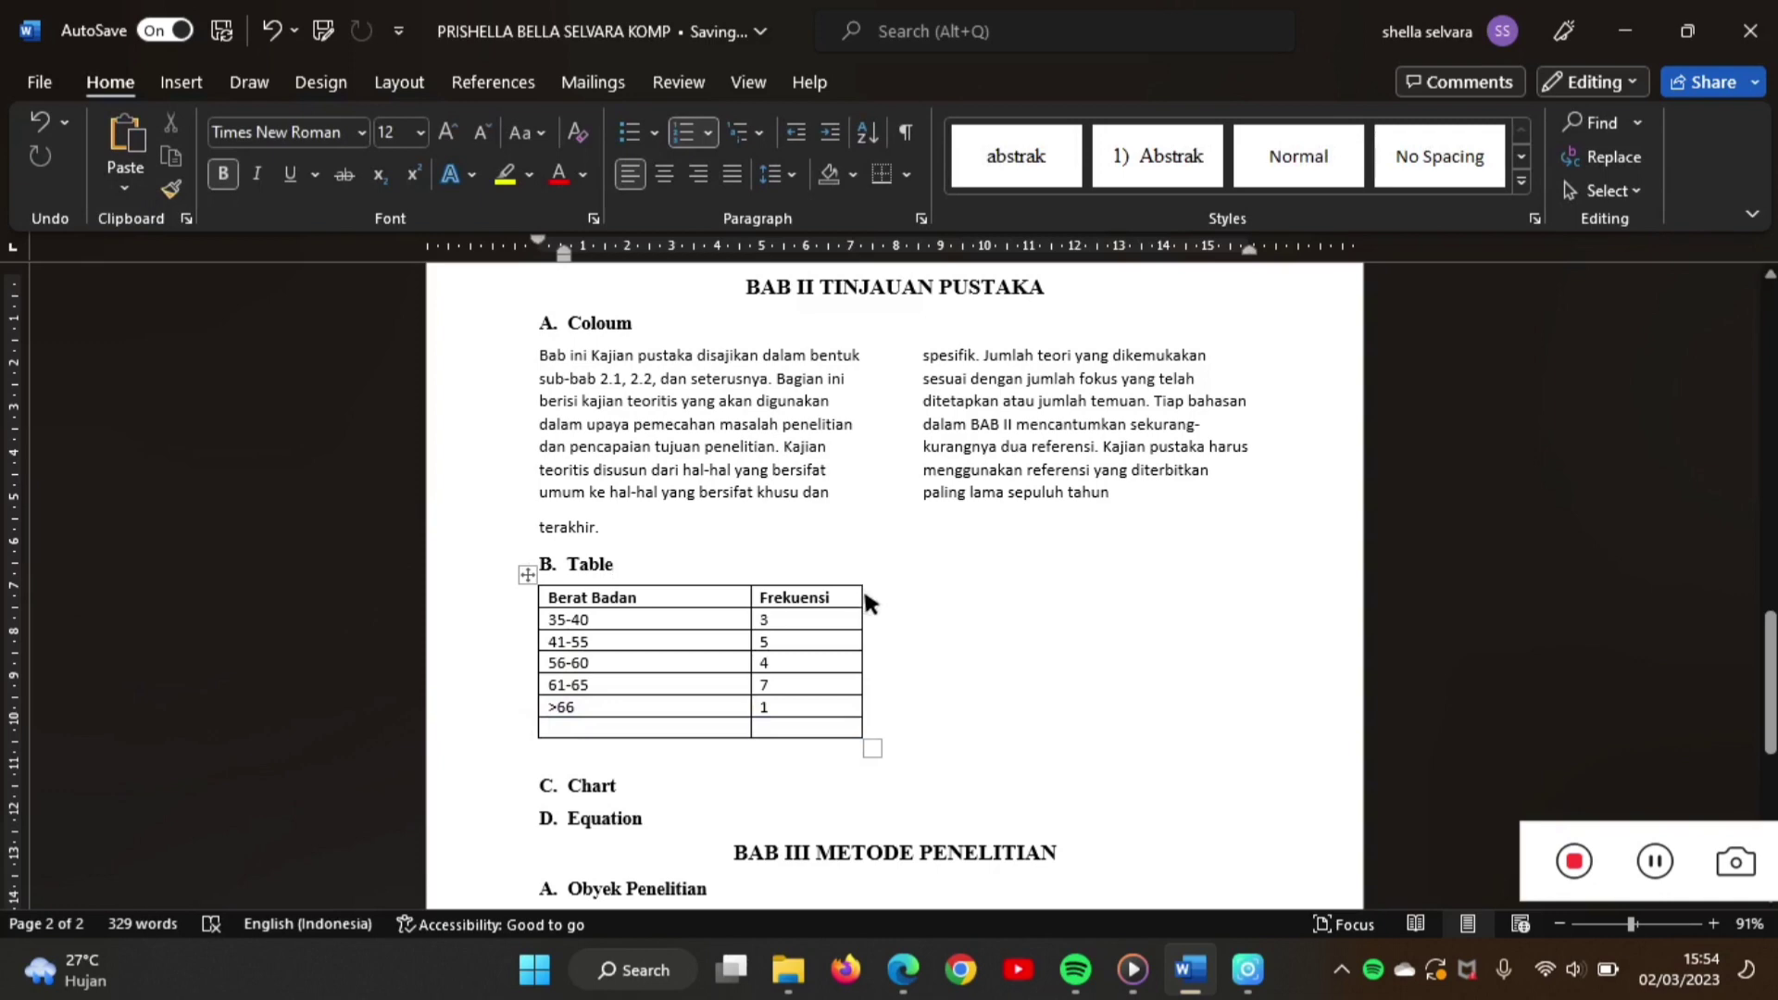
{"action": "left_click", "coordinate": [864, 574]}
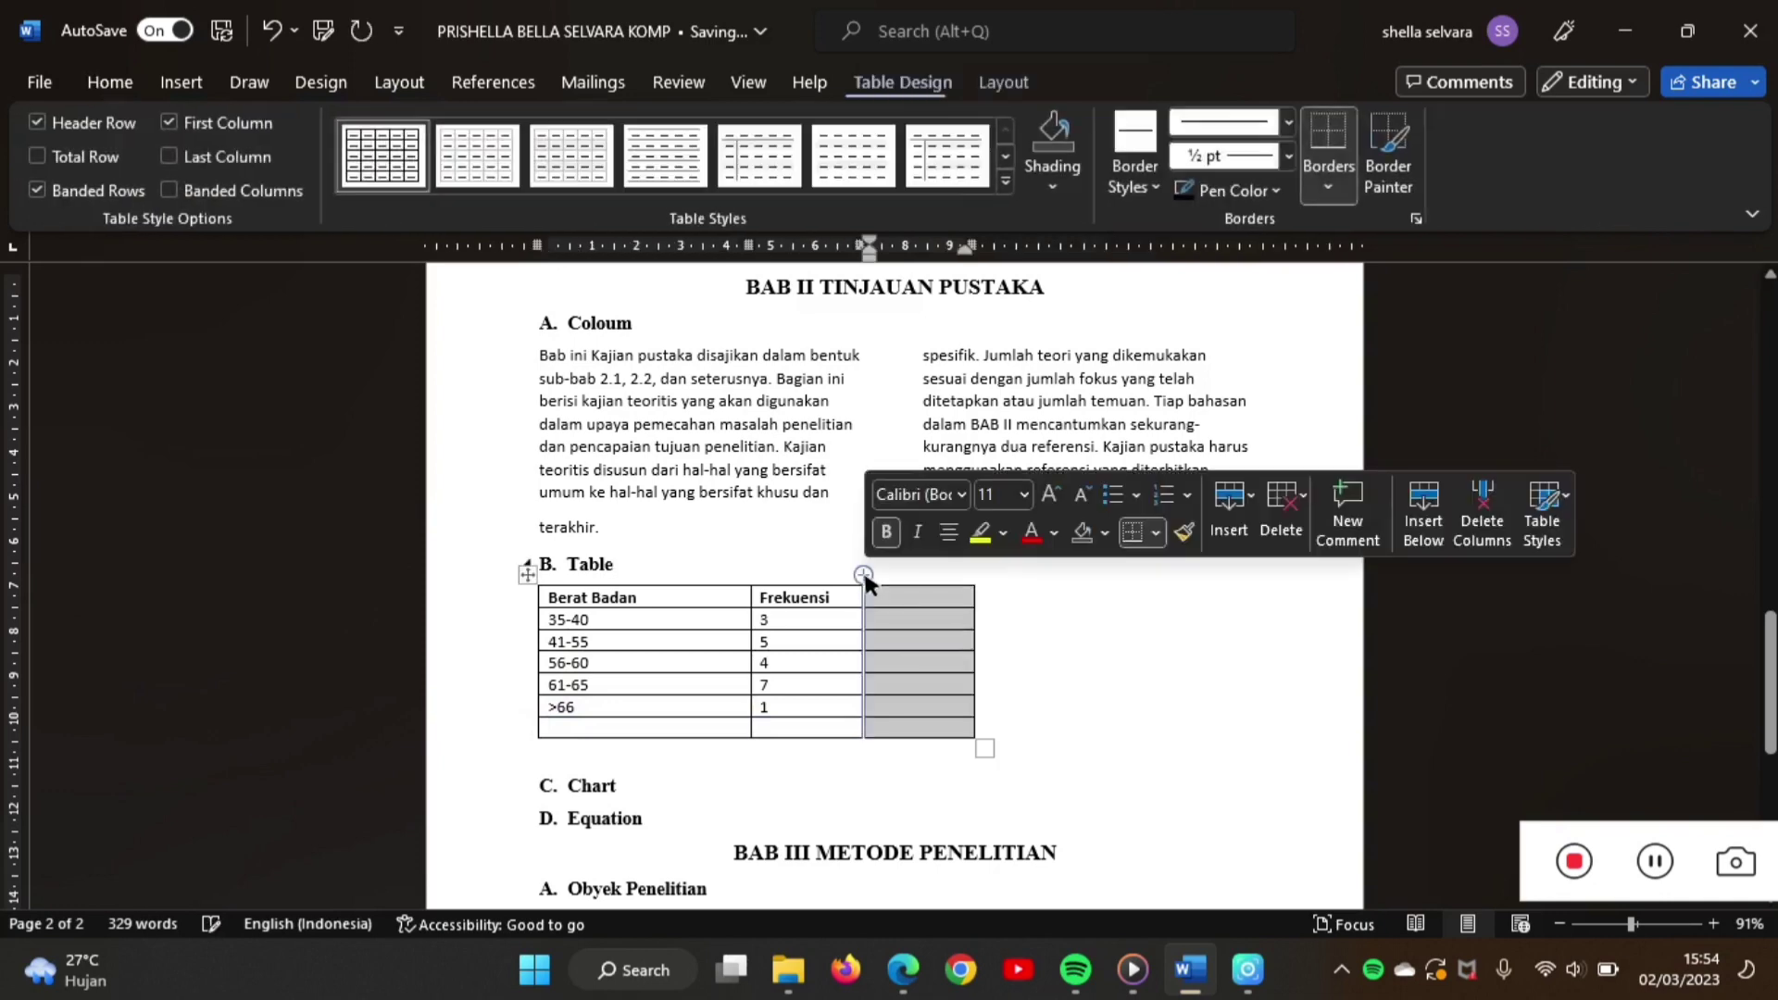
{"action": "left_click", "coordinate": [1042, 709]}
- Add an empty line below the Chart heading and start inserting a chart there
{"action": "scroll", "coordinate": [1039, 693], "scroll_direction": "down", "scroll_amount": 3}
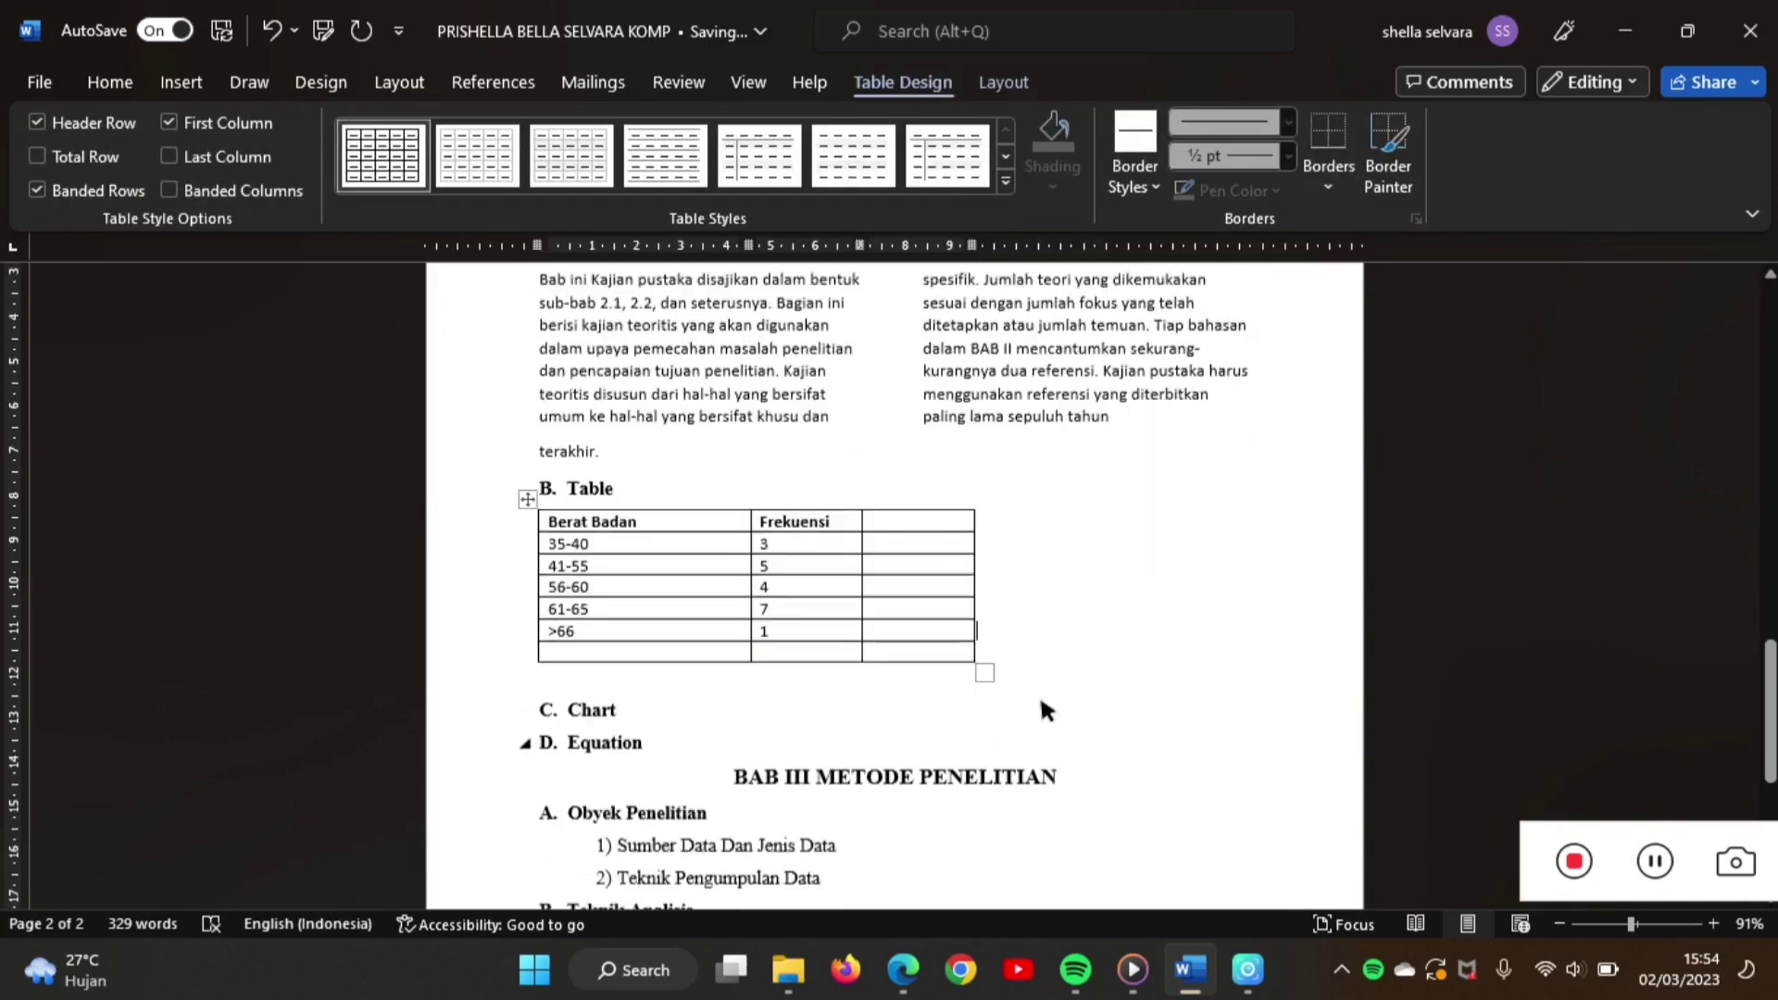
{"action": "left_click", "coordinate": [792, 616]}
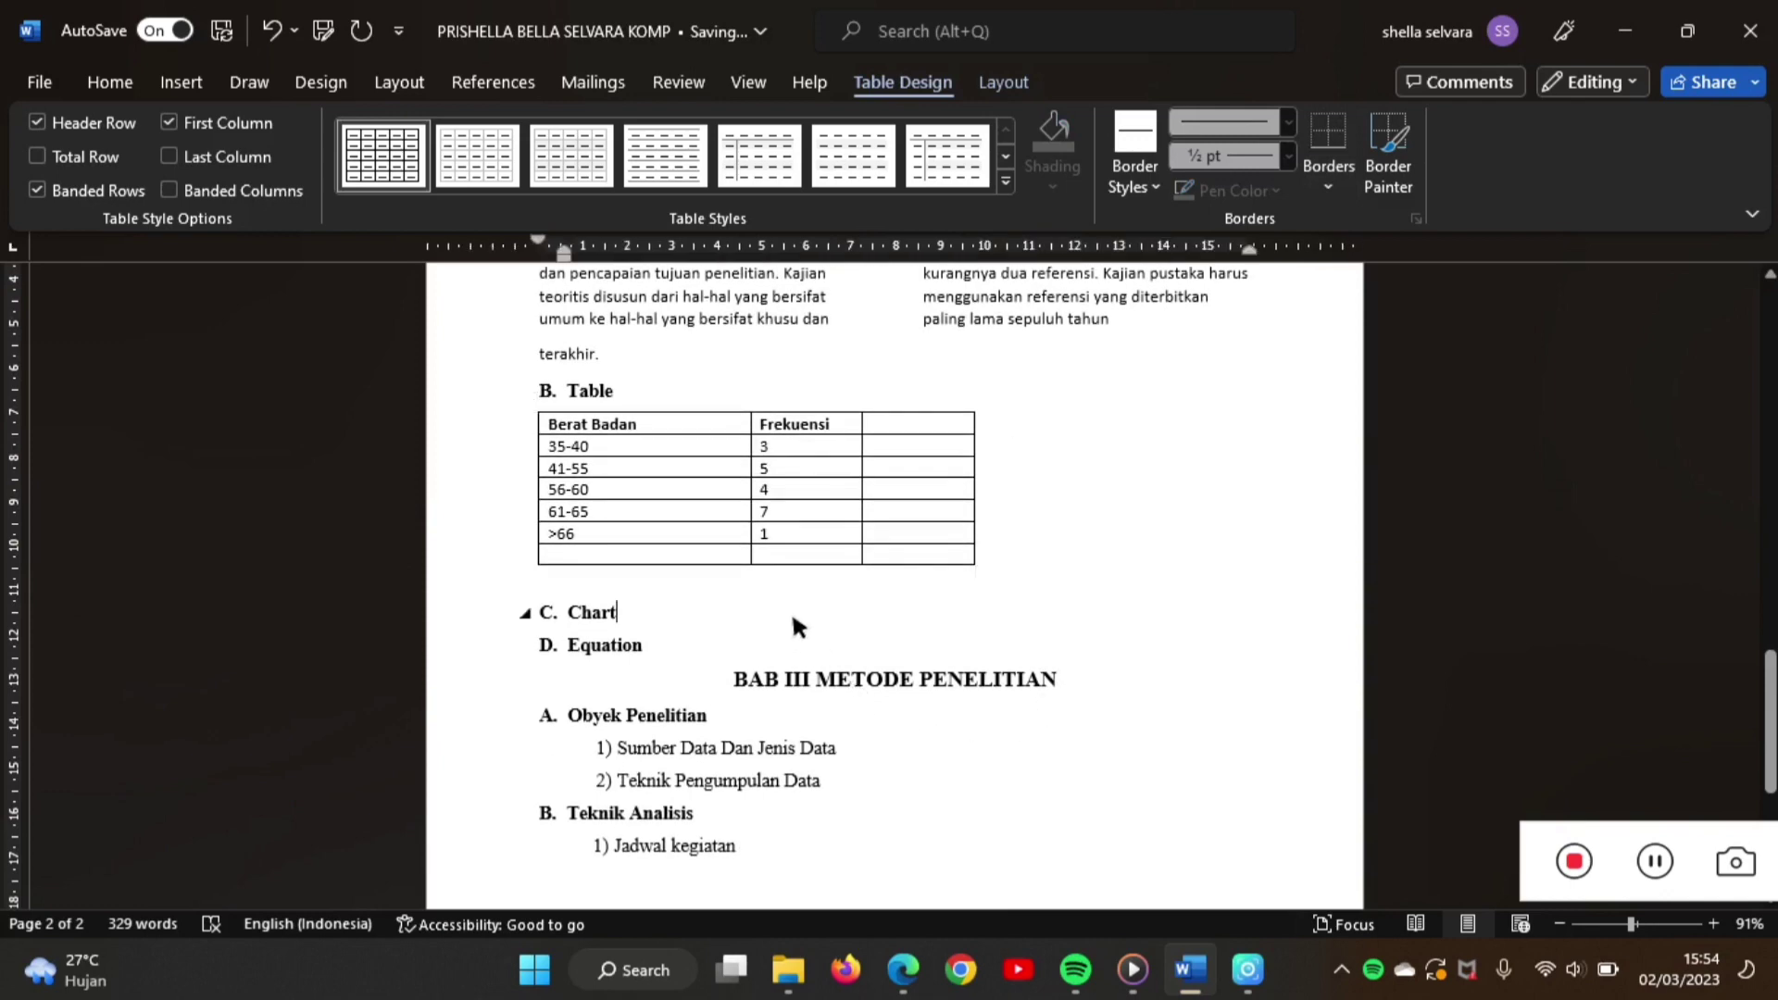
{"action": "key", "text": "Return"}
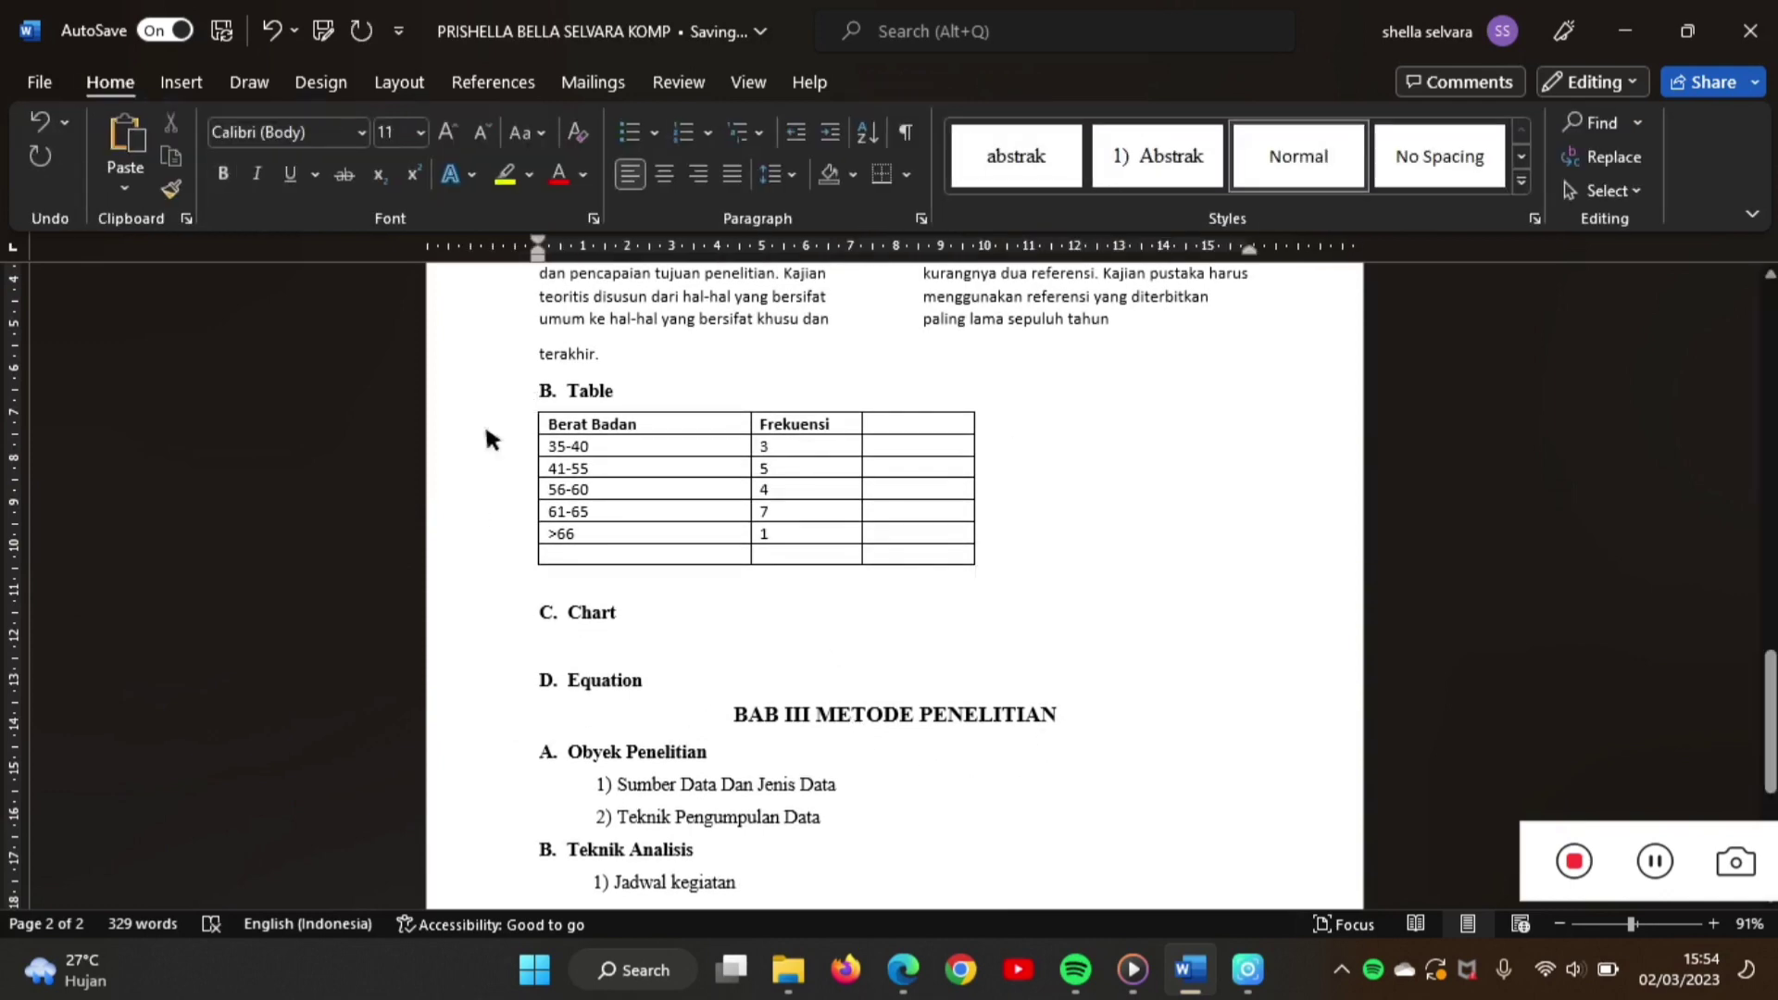
{"action": "left_click", "coordinate": [181, 81]}
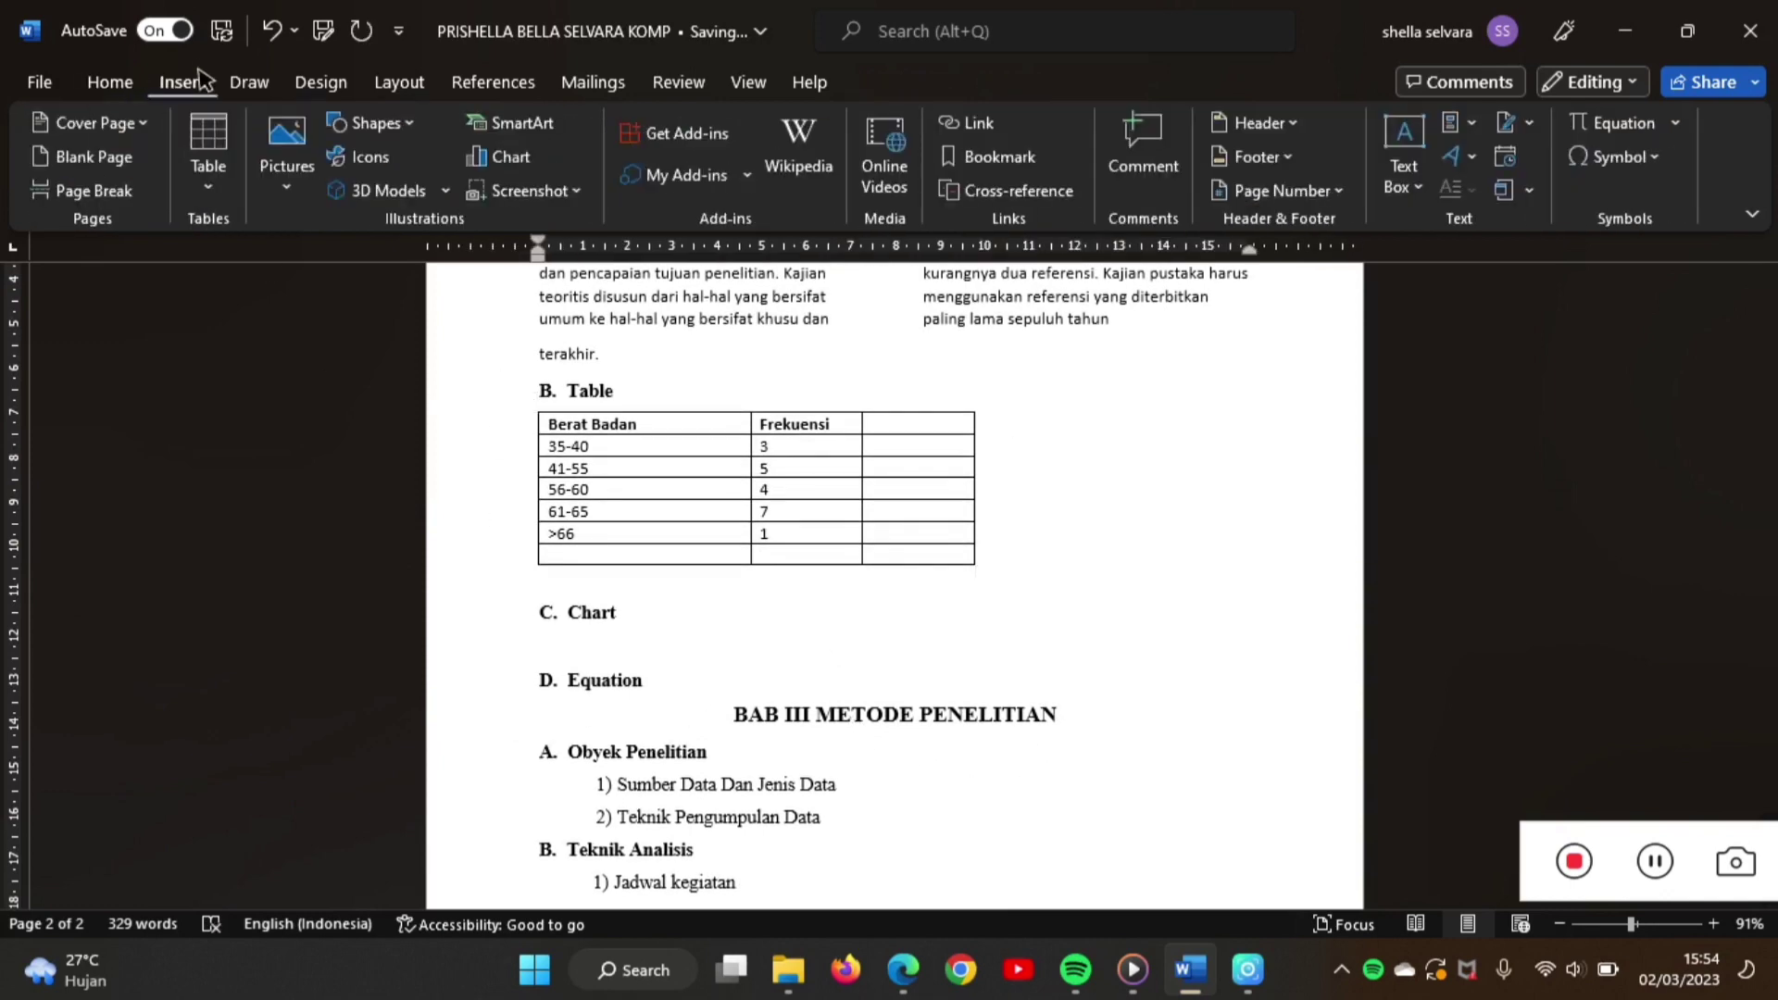
{"action": "left_click", "coordinate": [491, 152]}
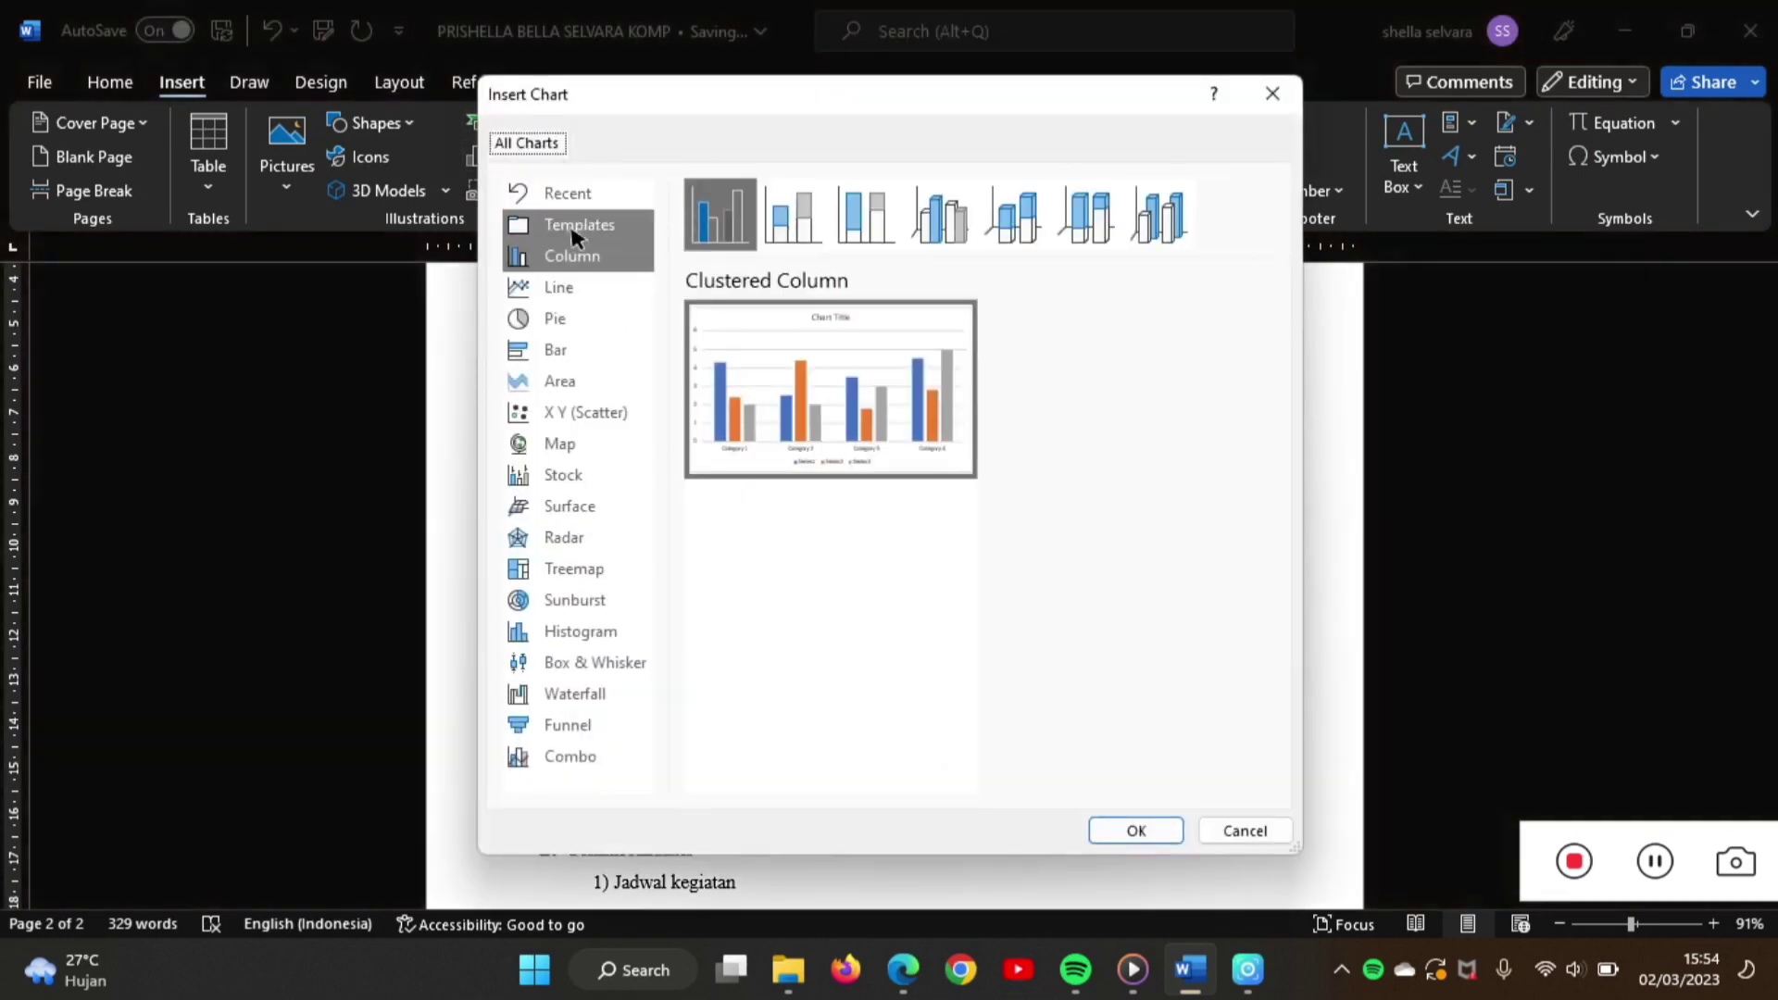
- Examine the line, pie, area, scatter, histogram, waterfall, combo and map chart types and several of their variants
{"action": "left_click", "coordinate": [574, 288]}
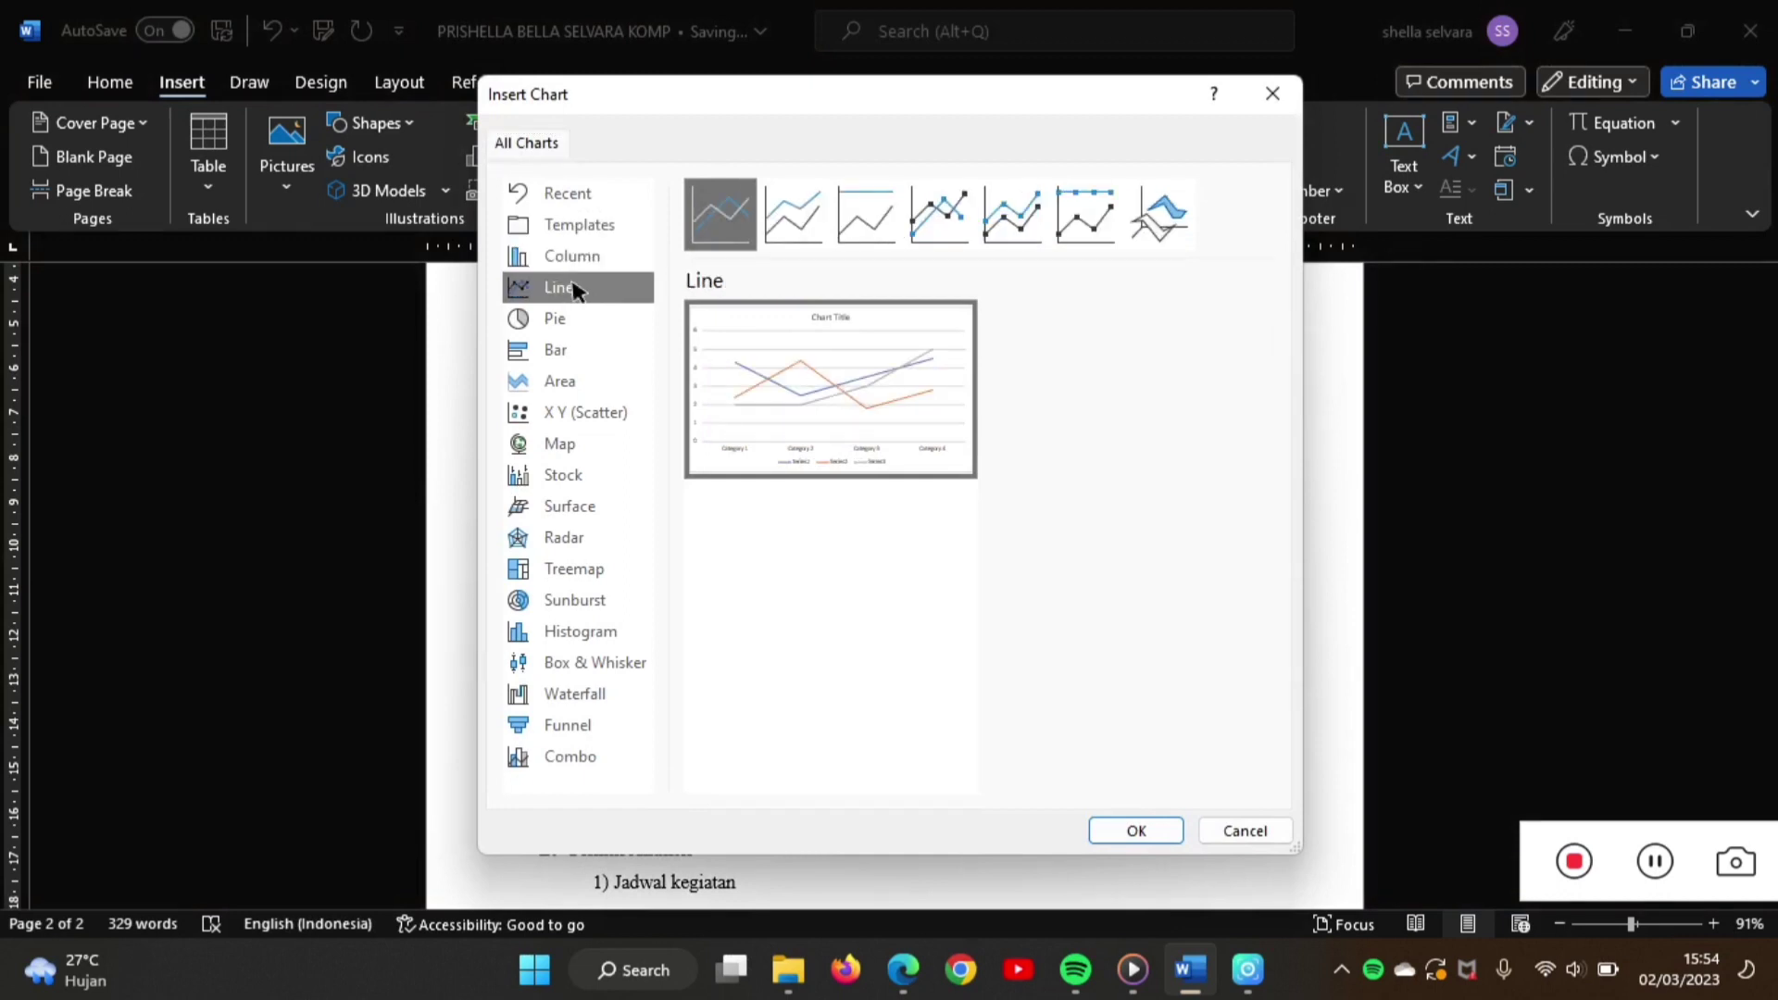
{"action": "left_click", "coordinate": [789, 216]}
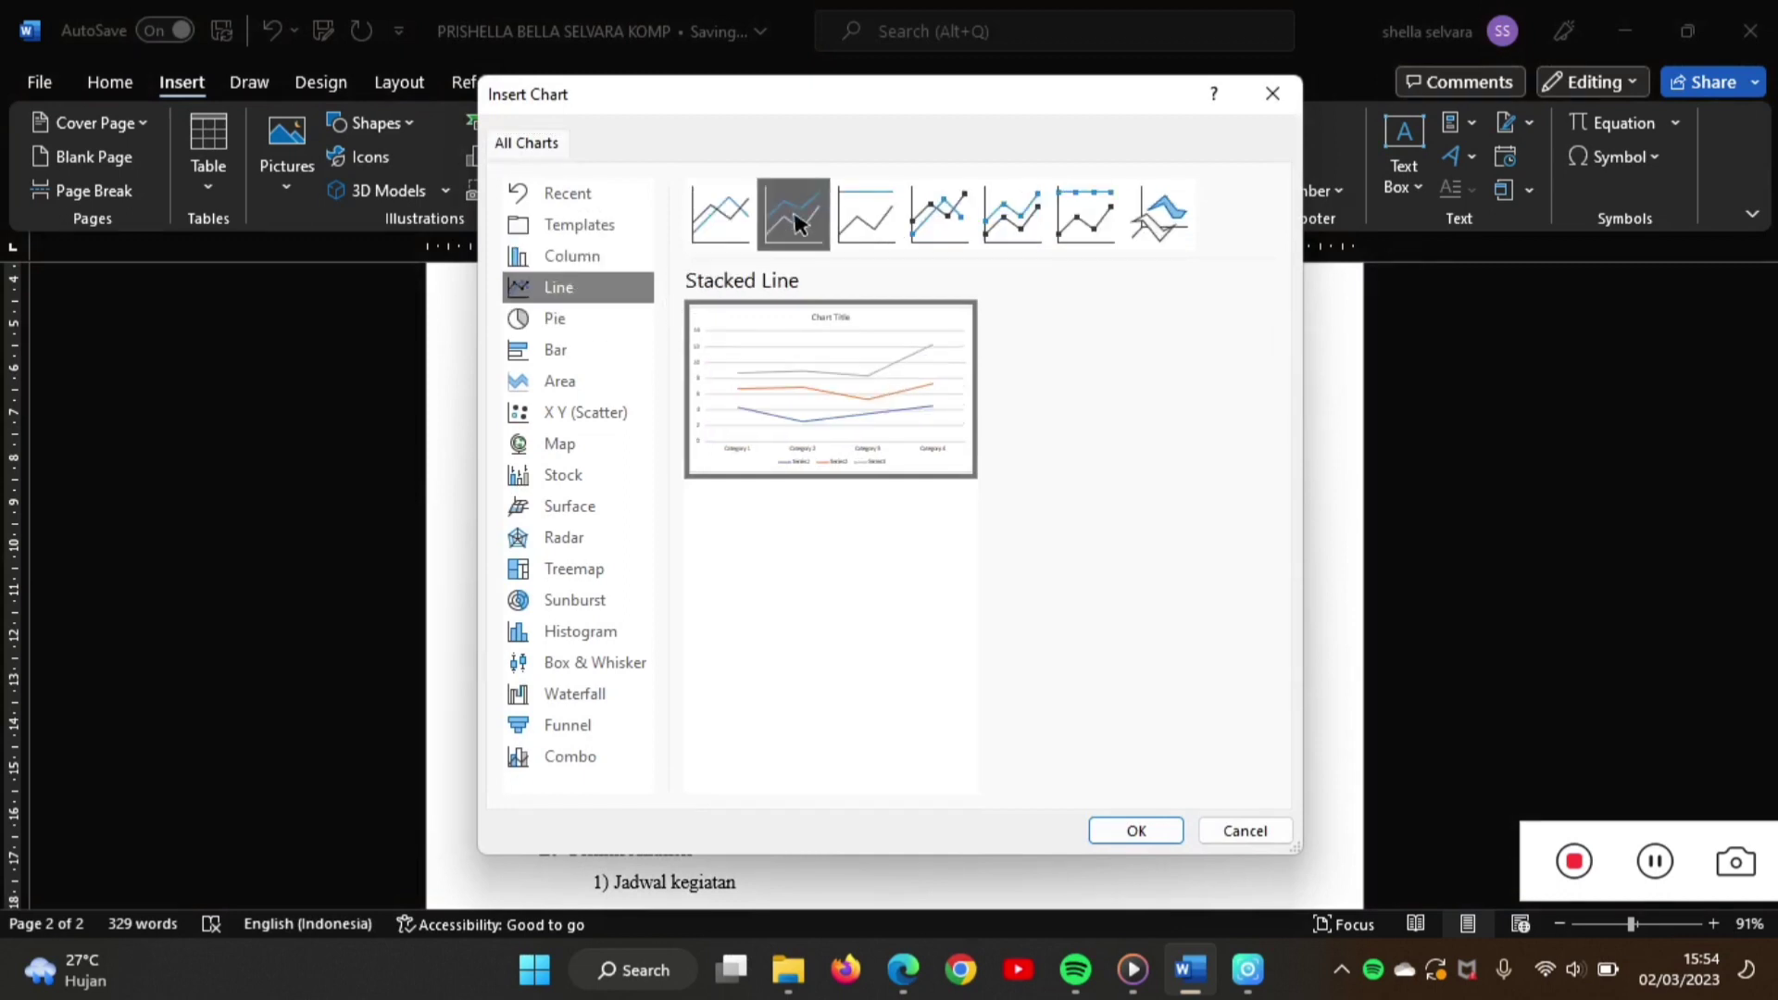
{"action": "left_click", "coordinate": [864, 216]}
{"action": "left_click", "coordinate": [910, 222]}
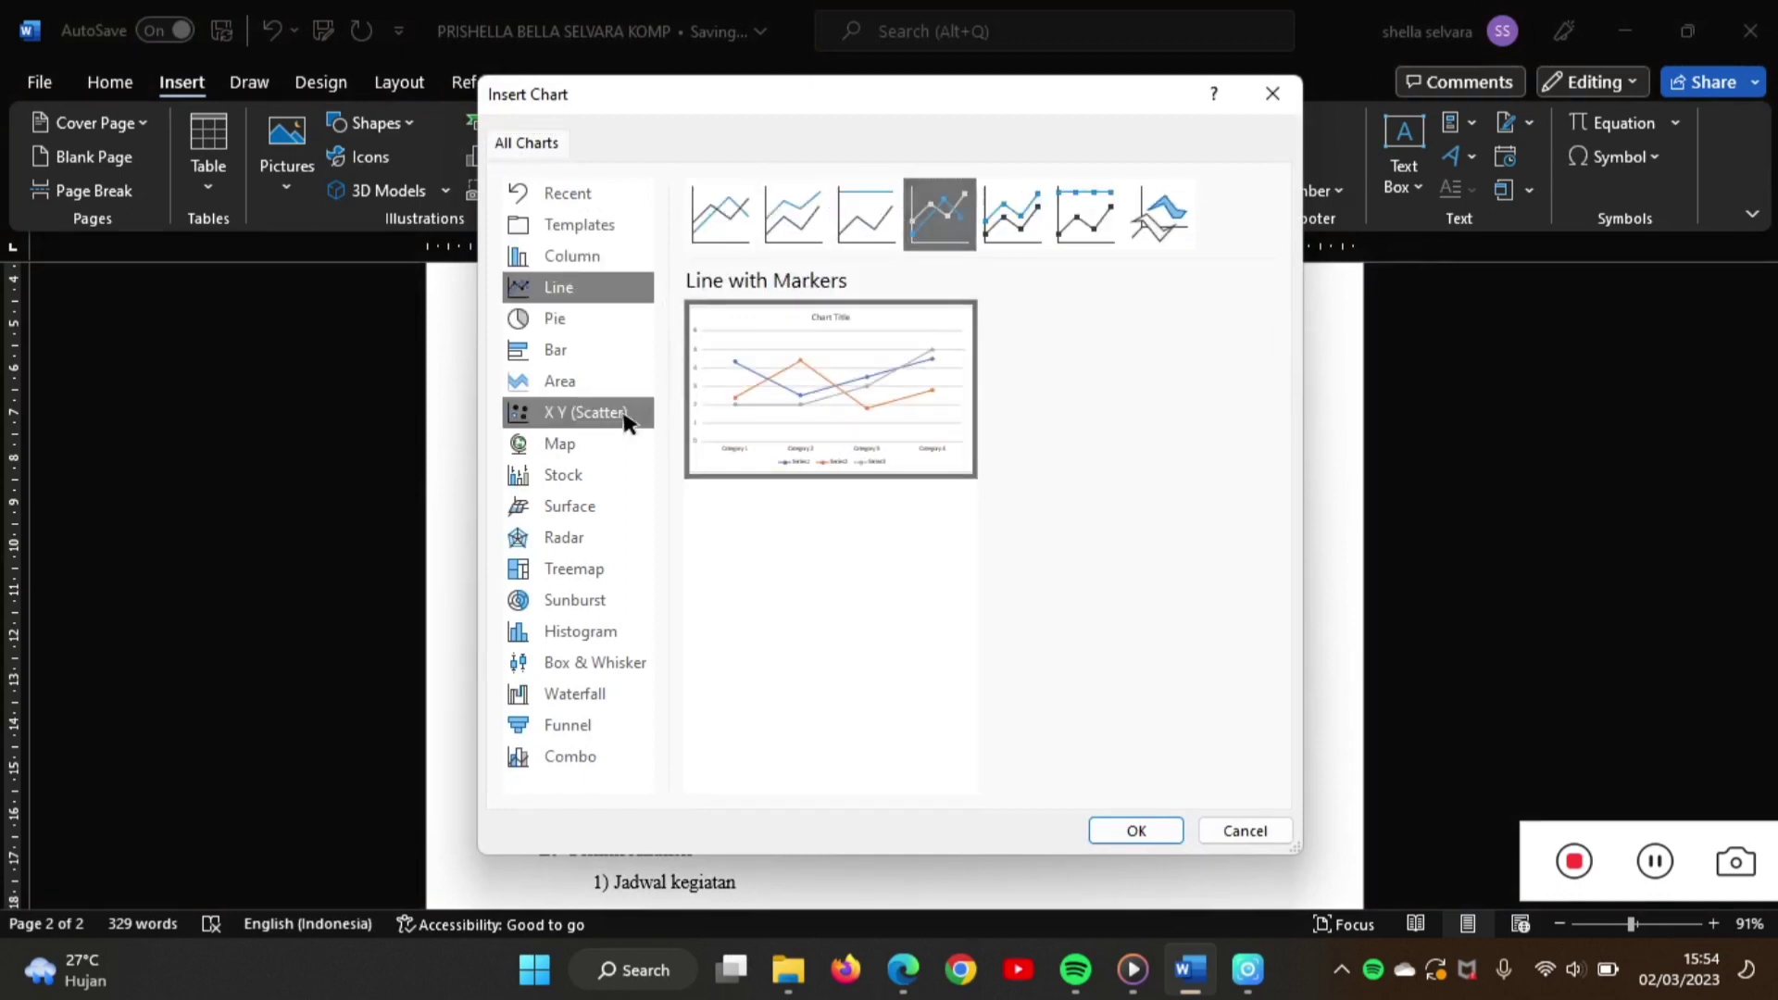
{"action": "left_click", "coordinate": [575, 324]}
{"action": "left_click", "coordinate": [793, 215]}
{"action": "left_click", "coordinate": [866, 215]}
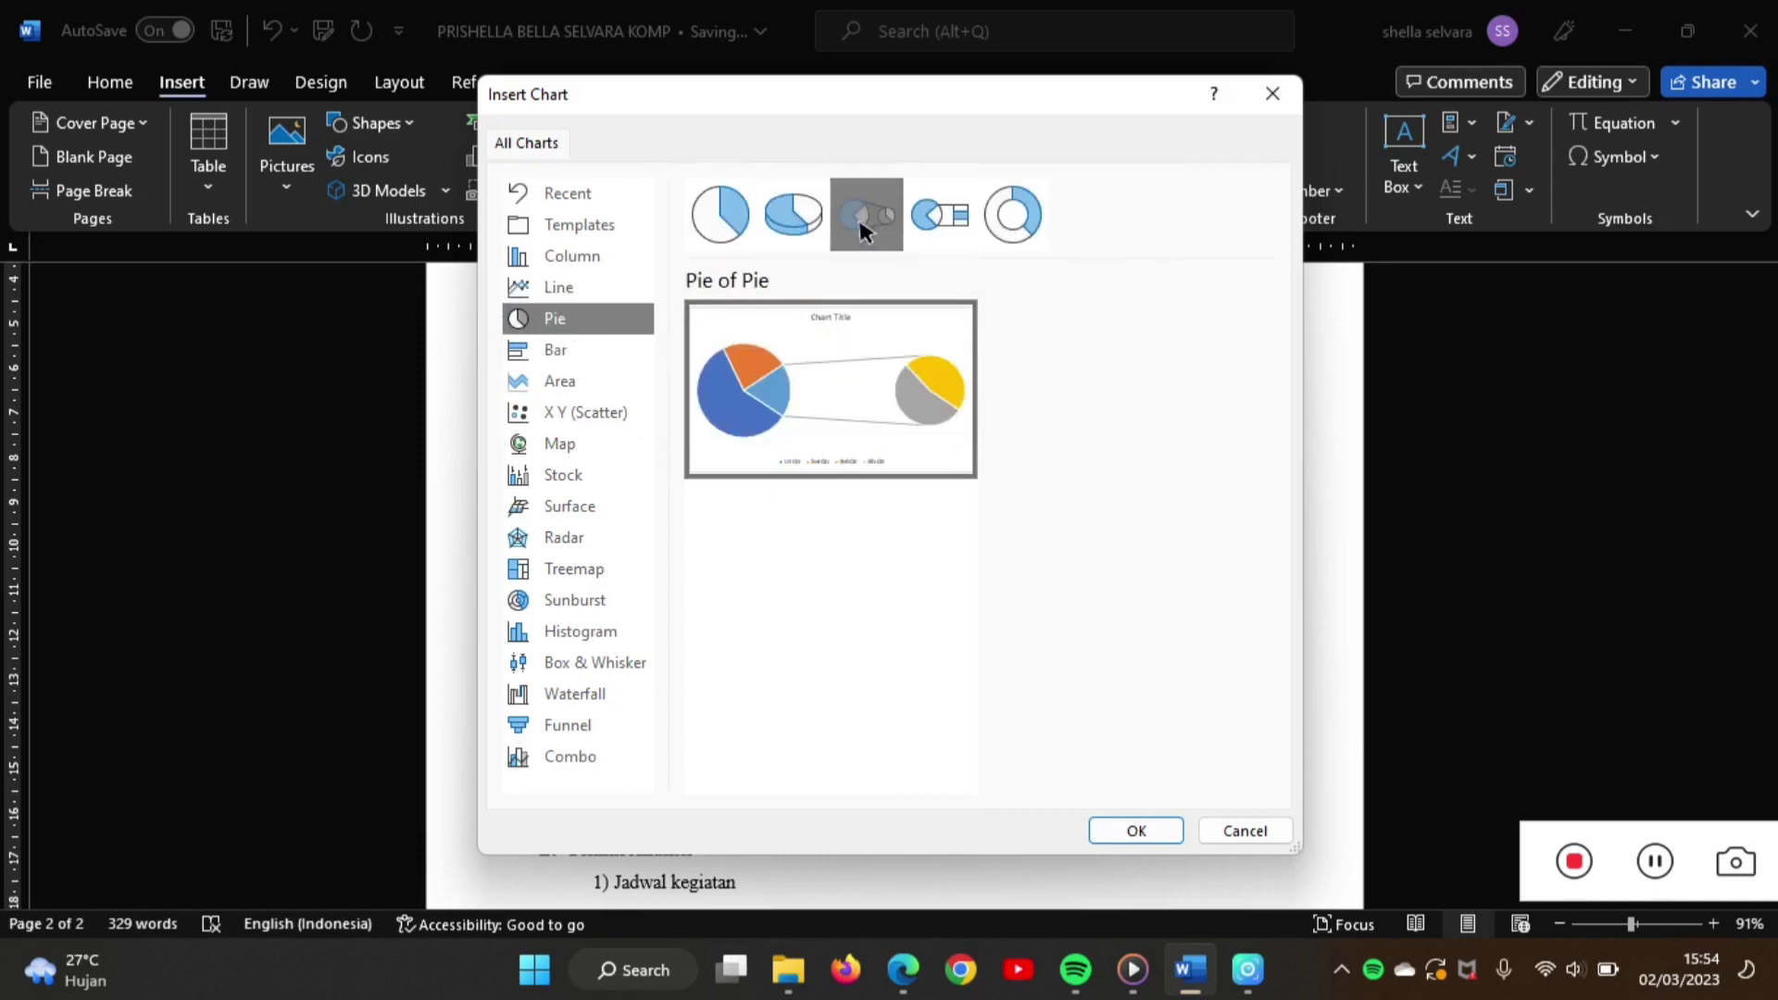
{"action": "left_click", "coordinate": [938, 215]}
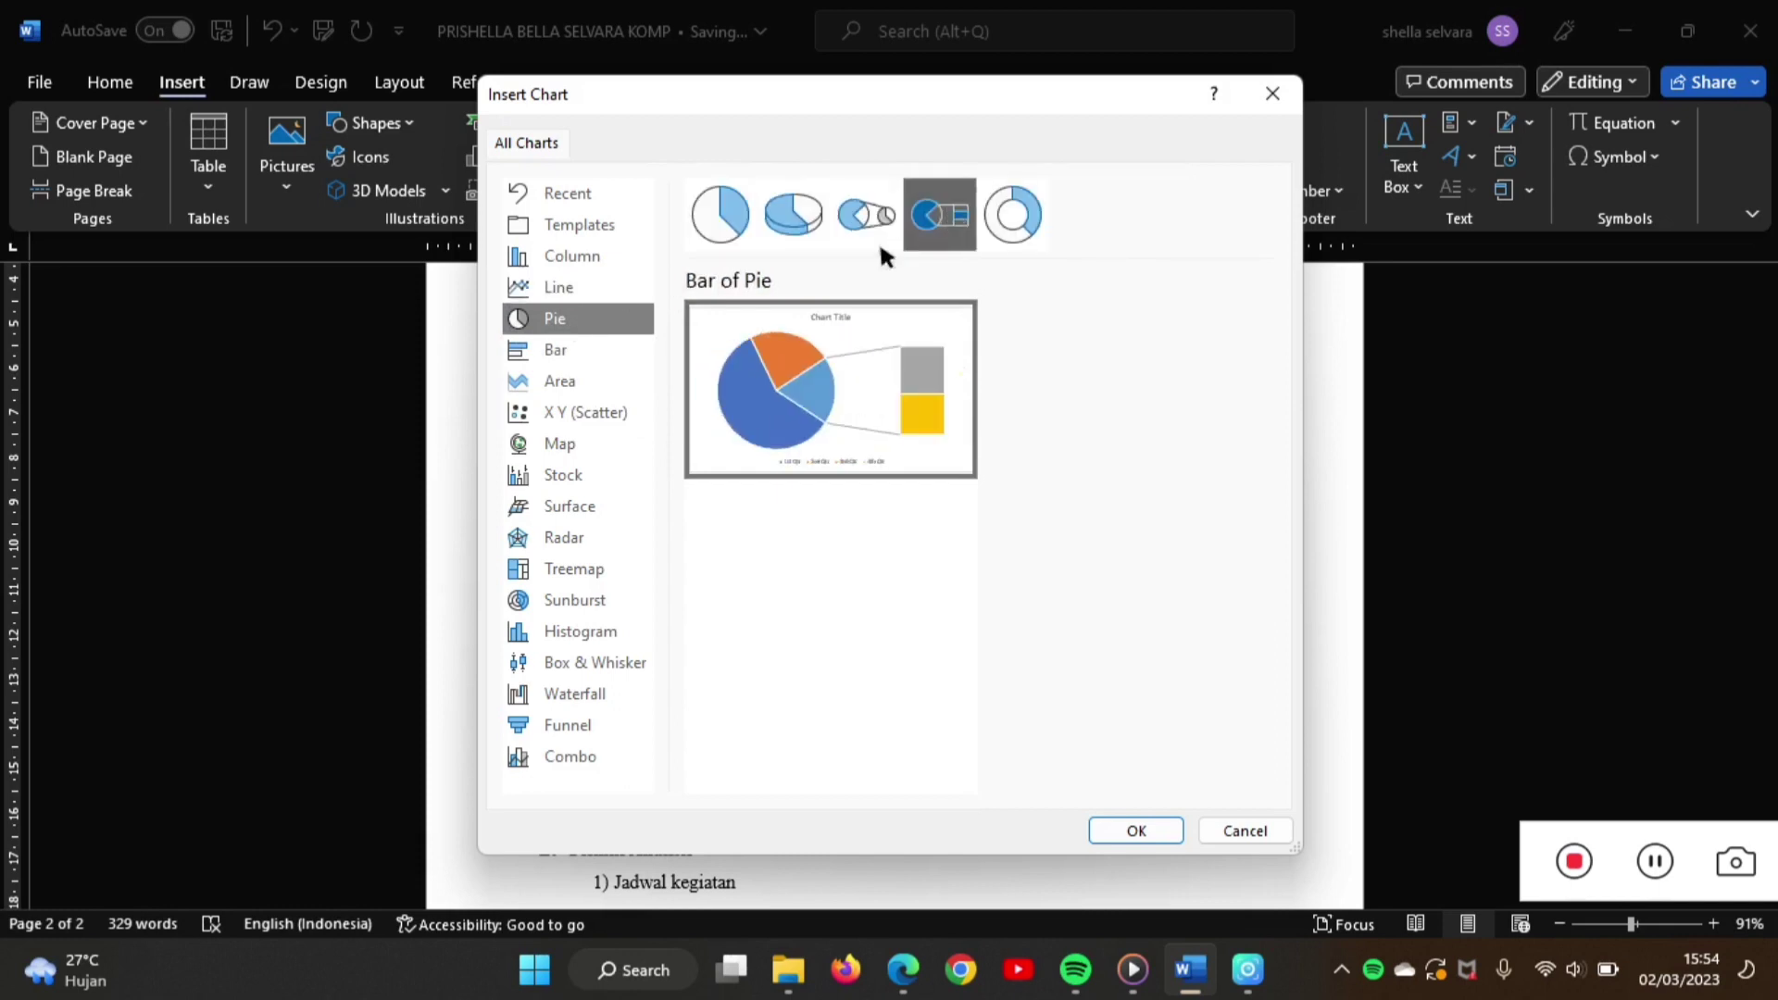
{"action": "left_click", "coordinate": [583, 380]}
{"action": "left_click", "coordinate": [813, 239]}
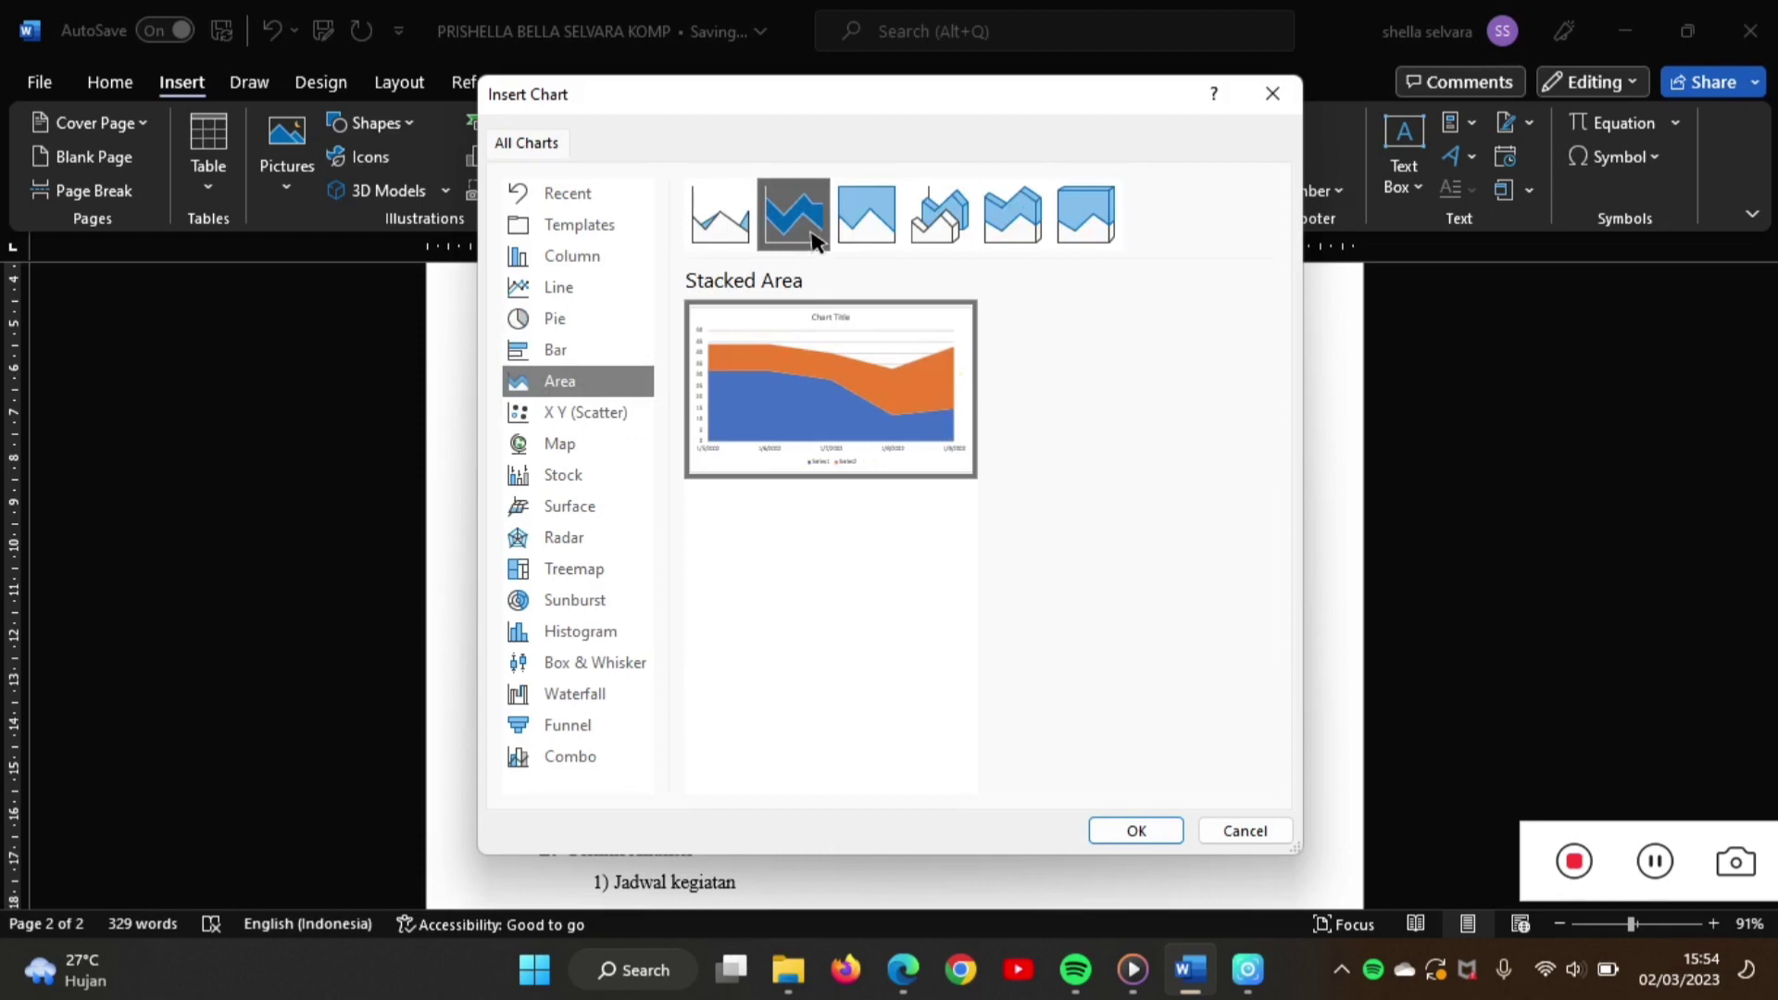
{"action": "left_click", "coordinate": [615, 417]}
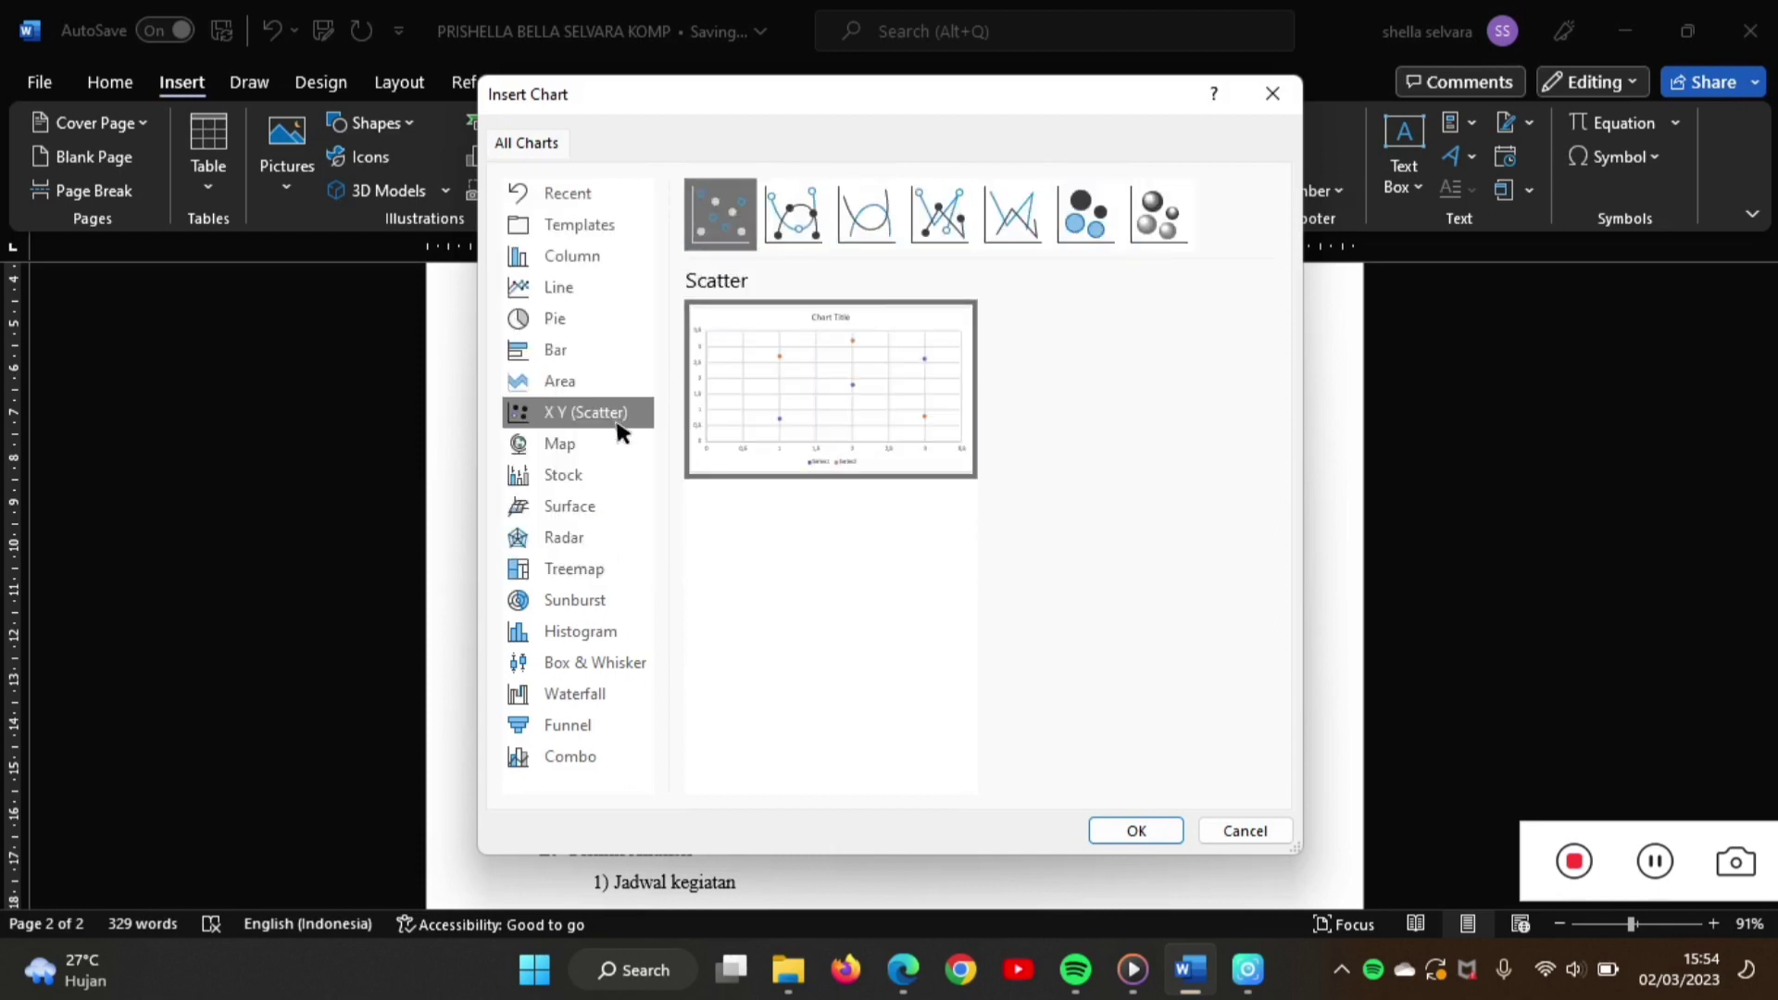
{"action": "left_click", "coordinate": [808, 213]}
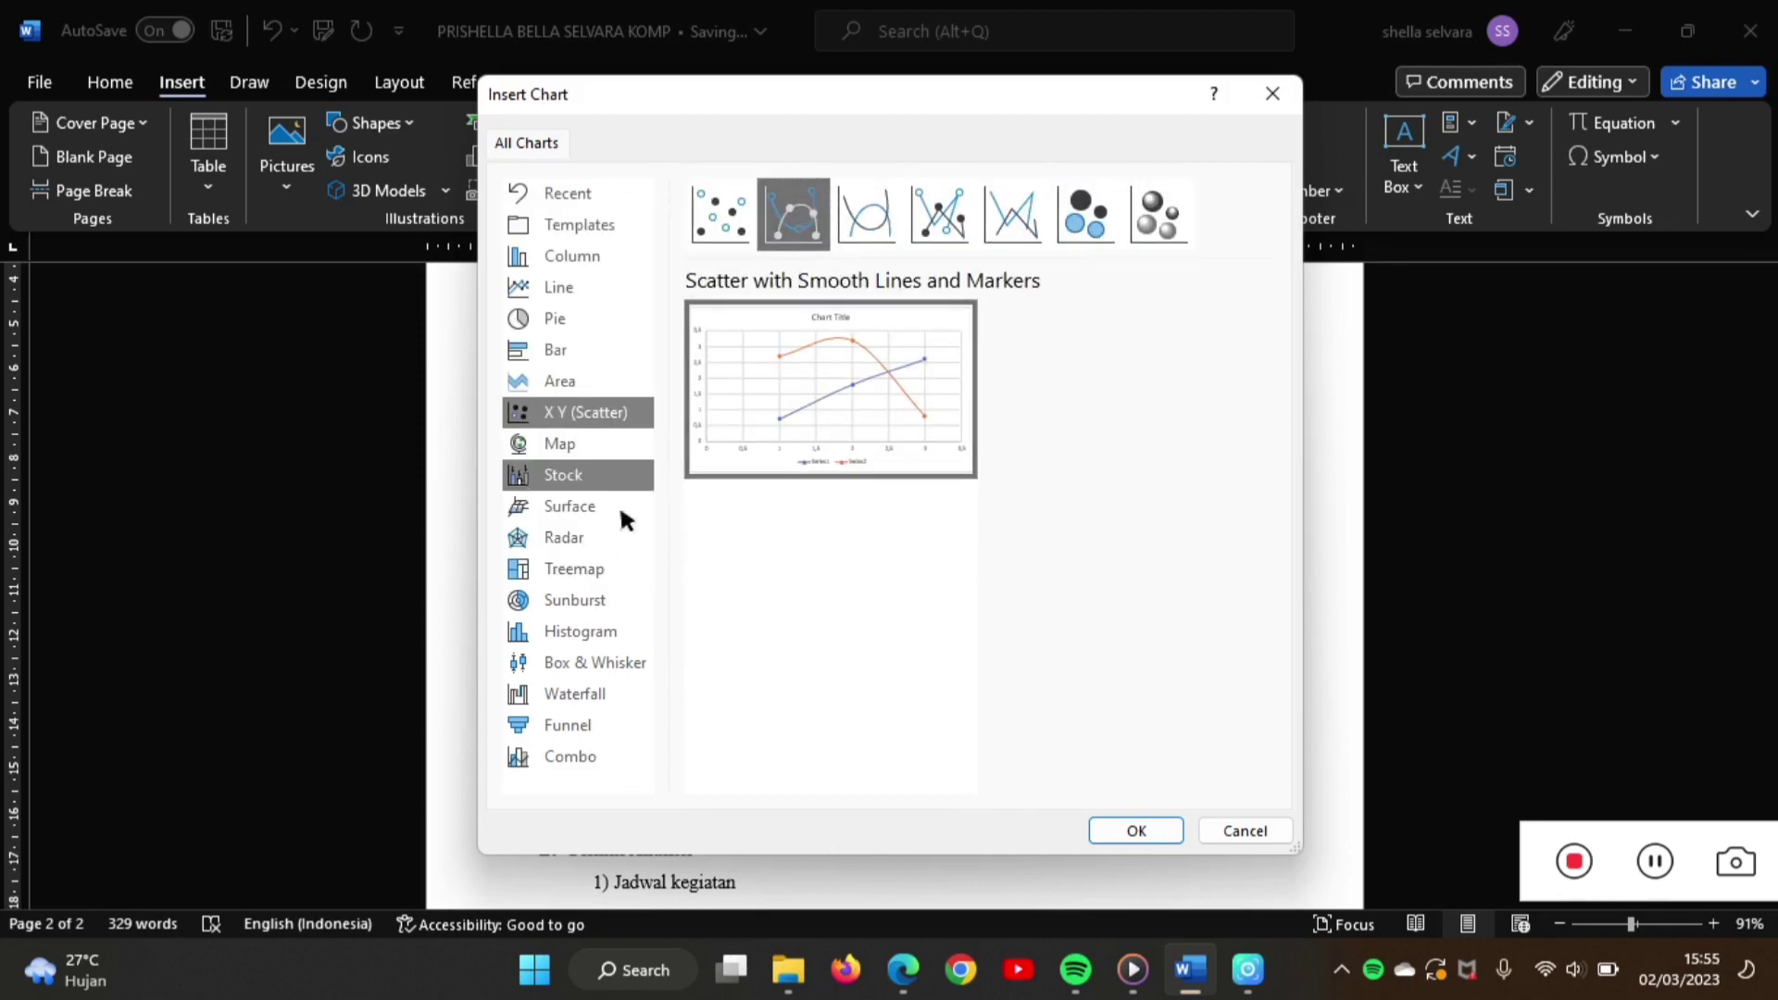
{"action": "left_click", "coordinate": [583, 631]}
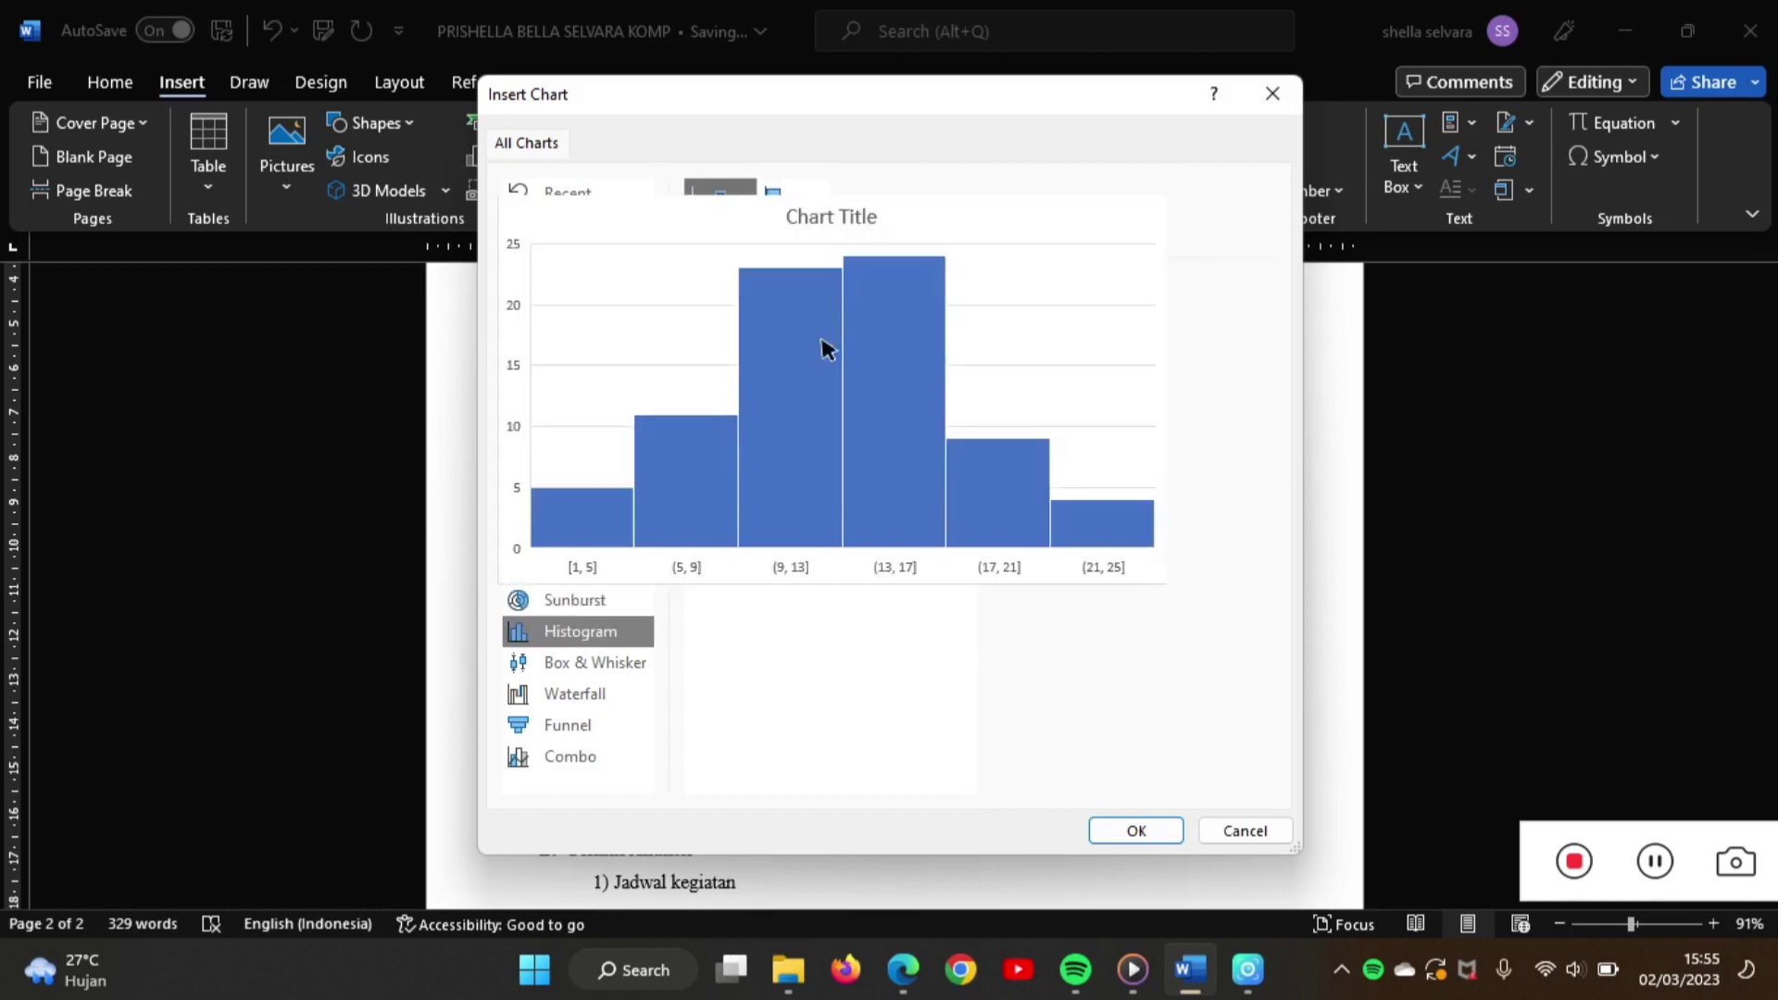
{"action": "left_click", "coordinate": [801, 236]}
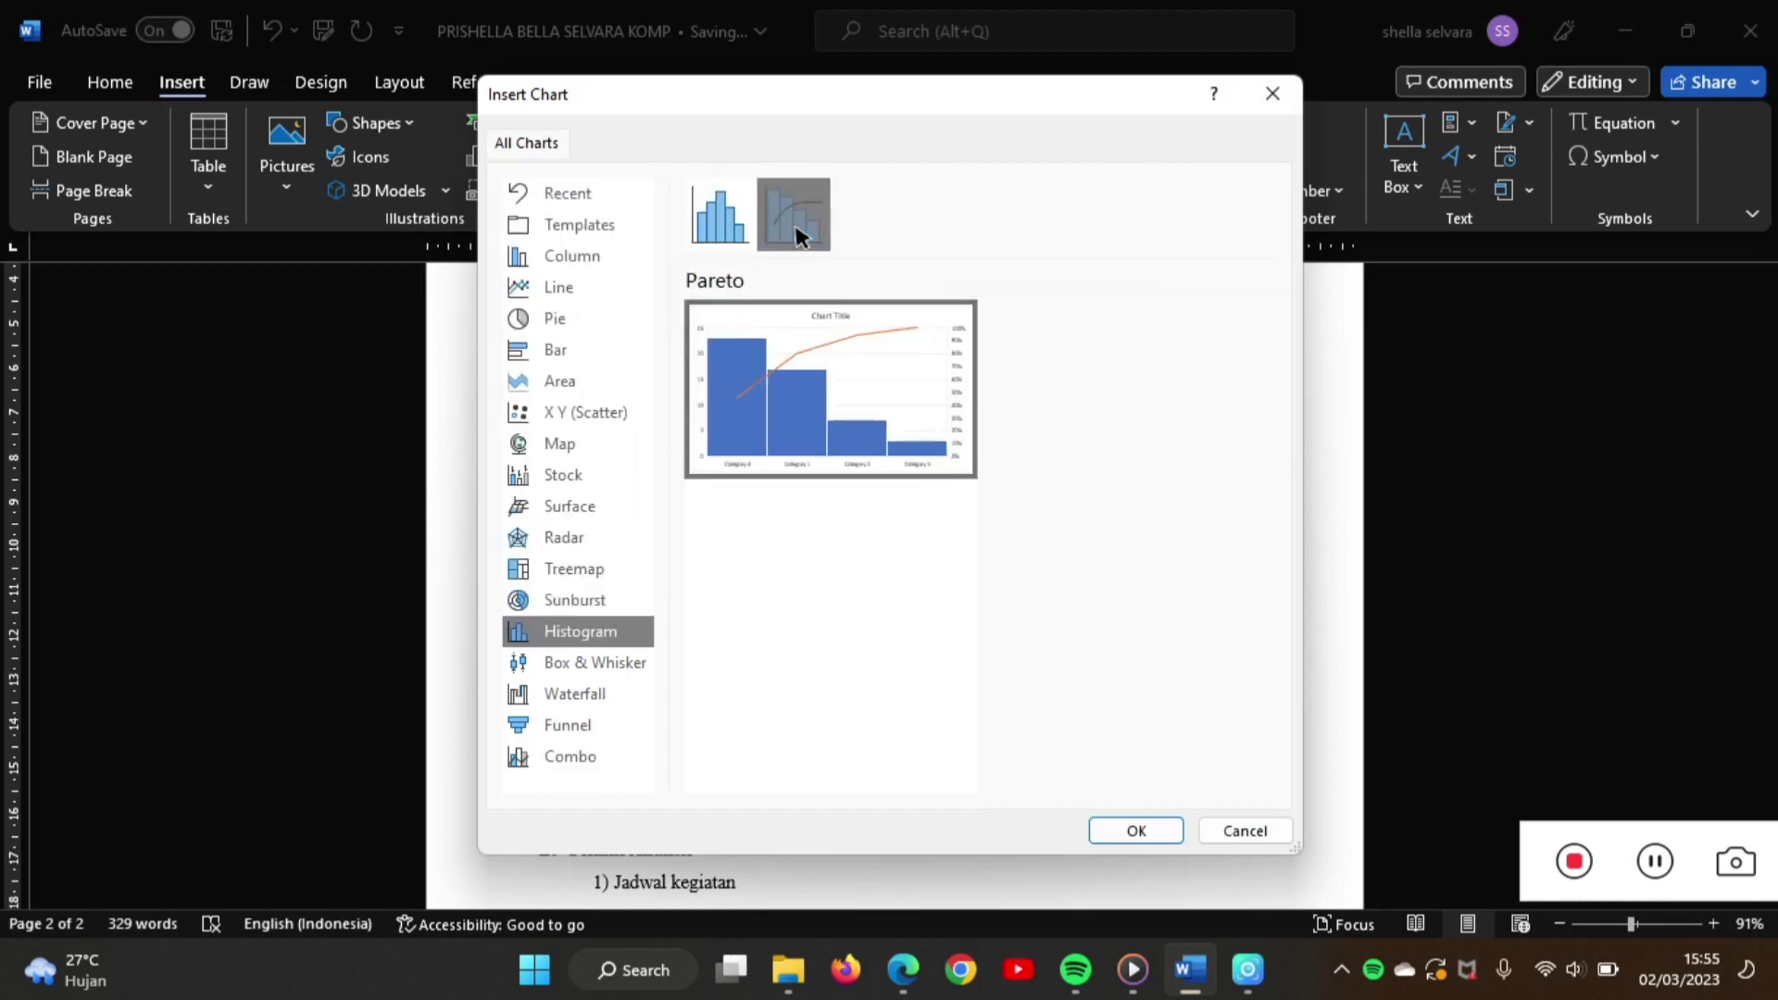
{"action": "left_click", "coordinate": [601, 691]}
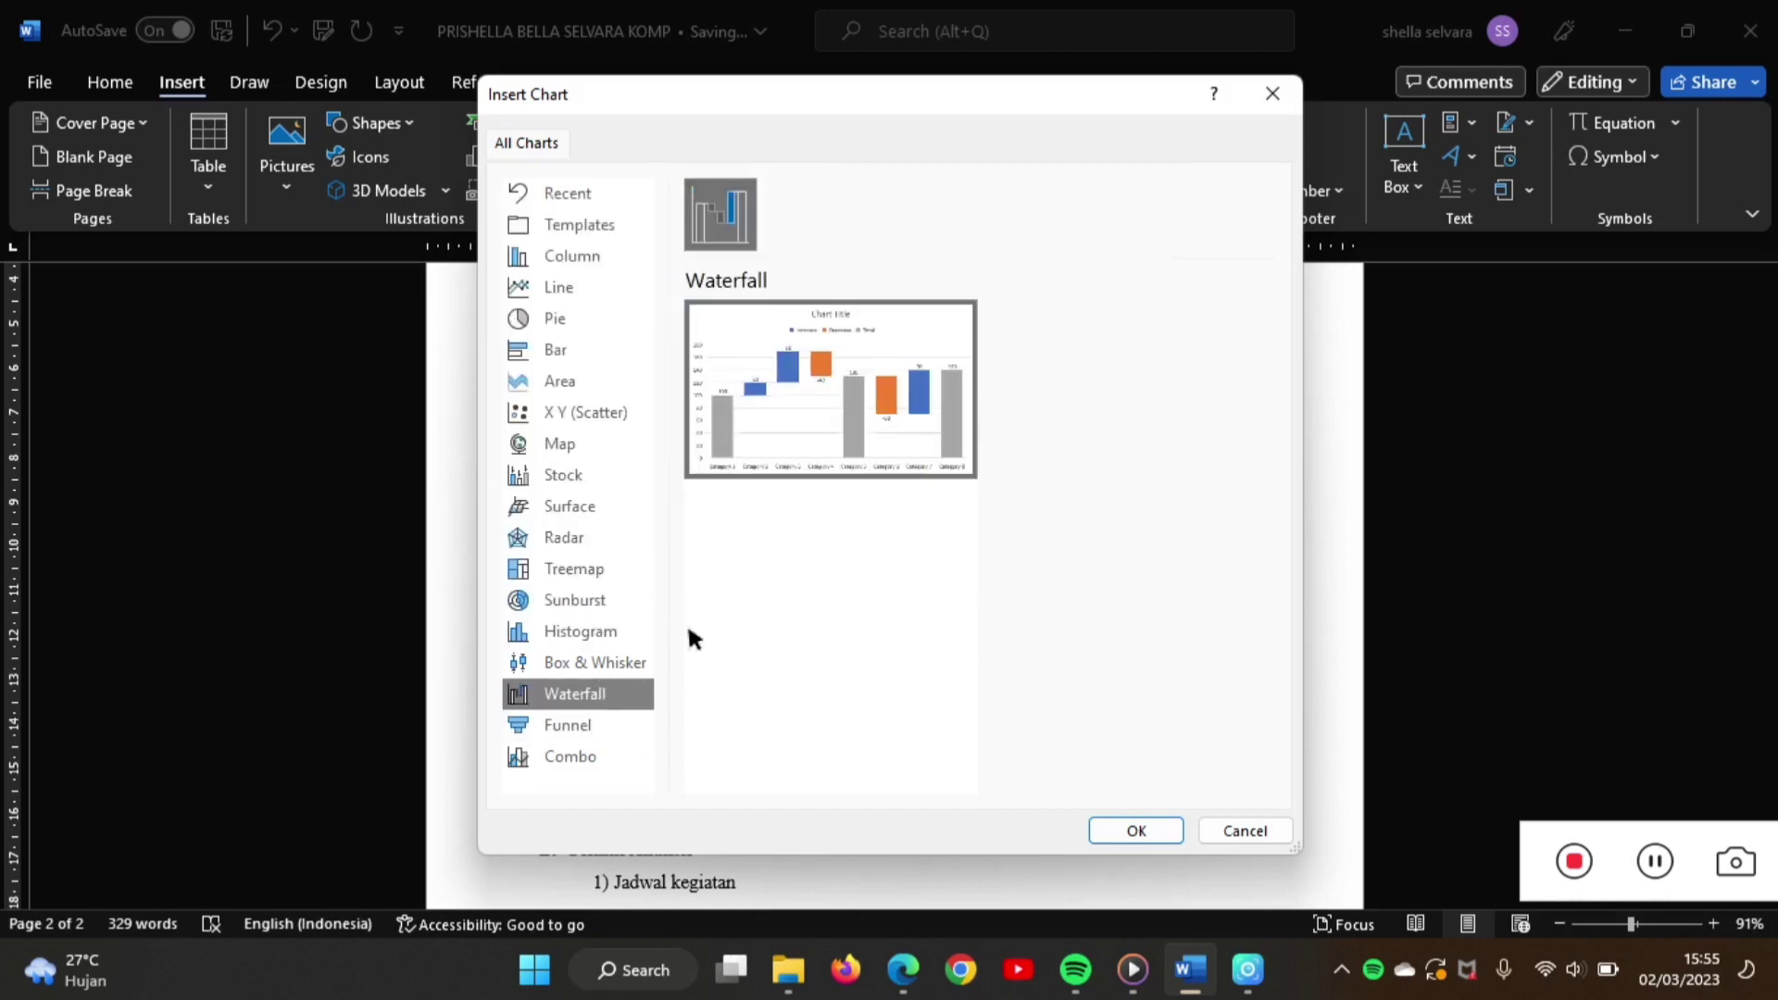
{"action": "left_click", "coordinate": [566, 748]}
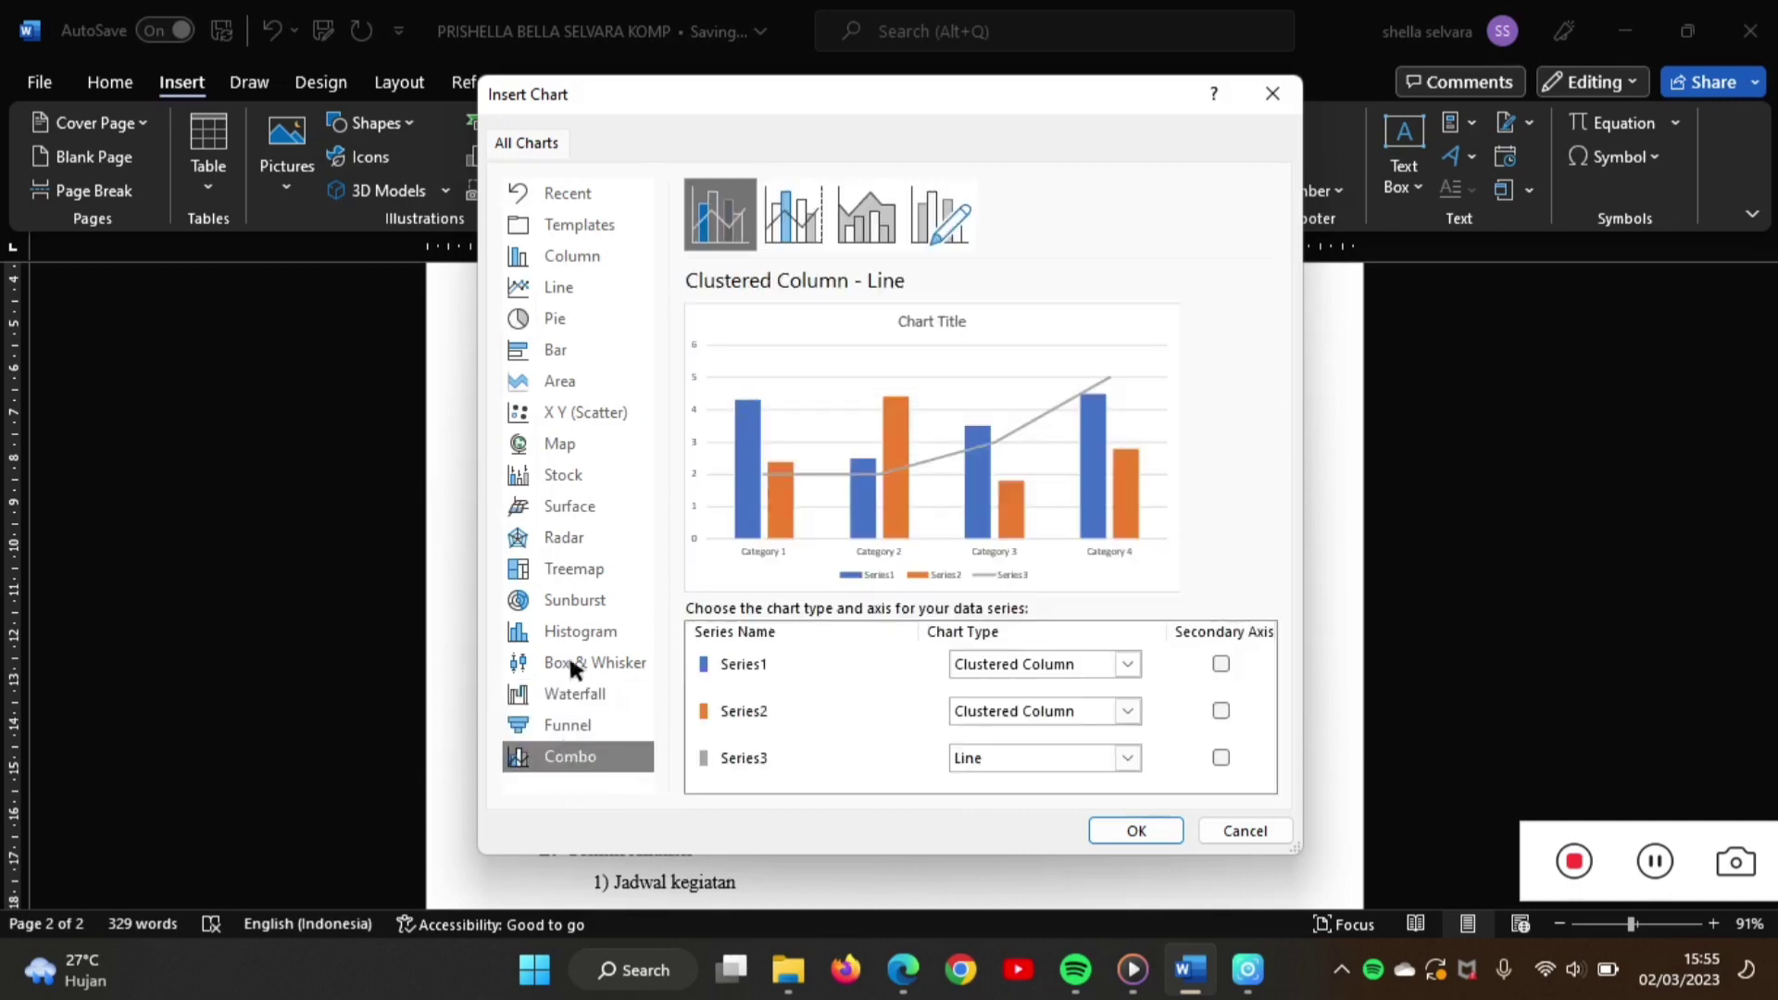
{"action": "left_click", "coordinate": [571, 450]}
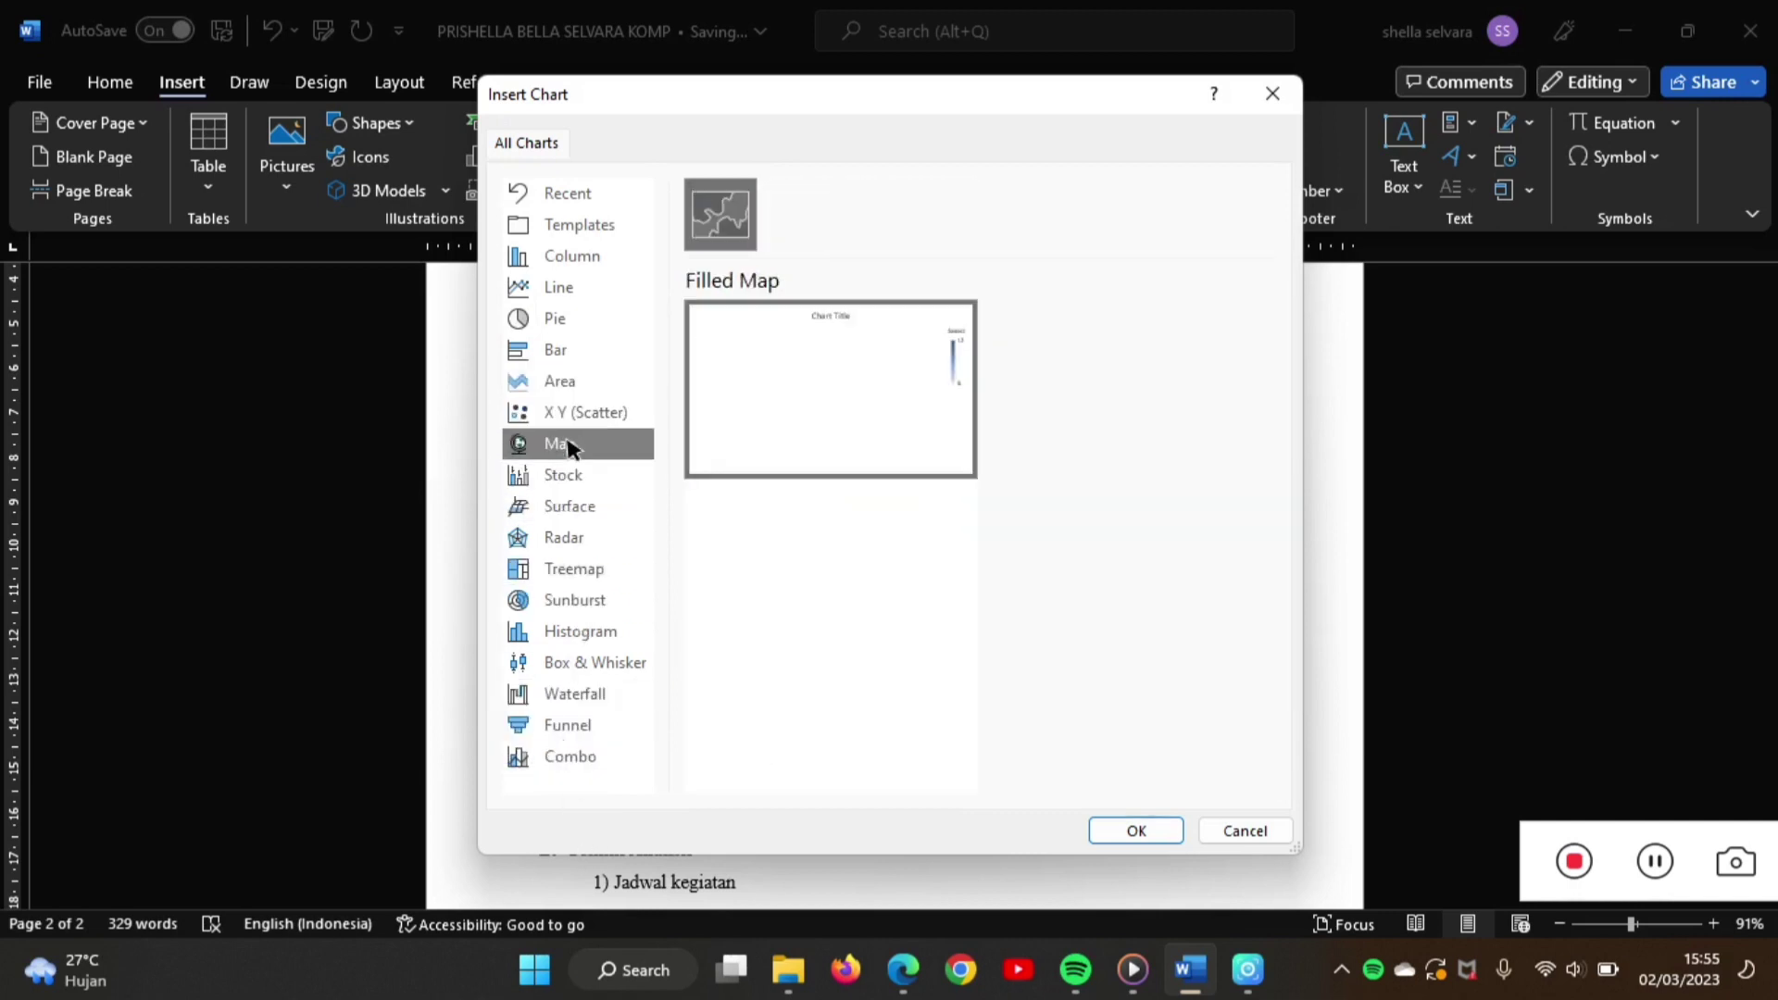
- Insert a 3-D Pie chart with the default sample data below the Chart heading and close its data sheet
{"action": "left_click", "coordinate": [589, 326]}
{"action": "left_click", "coordinate": [776, 212]}
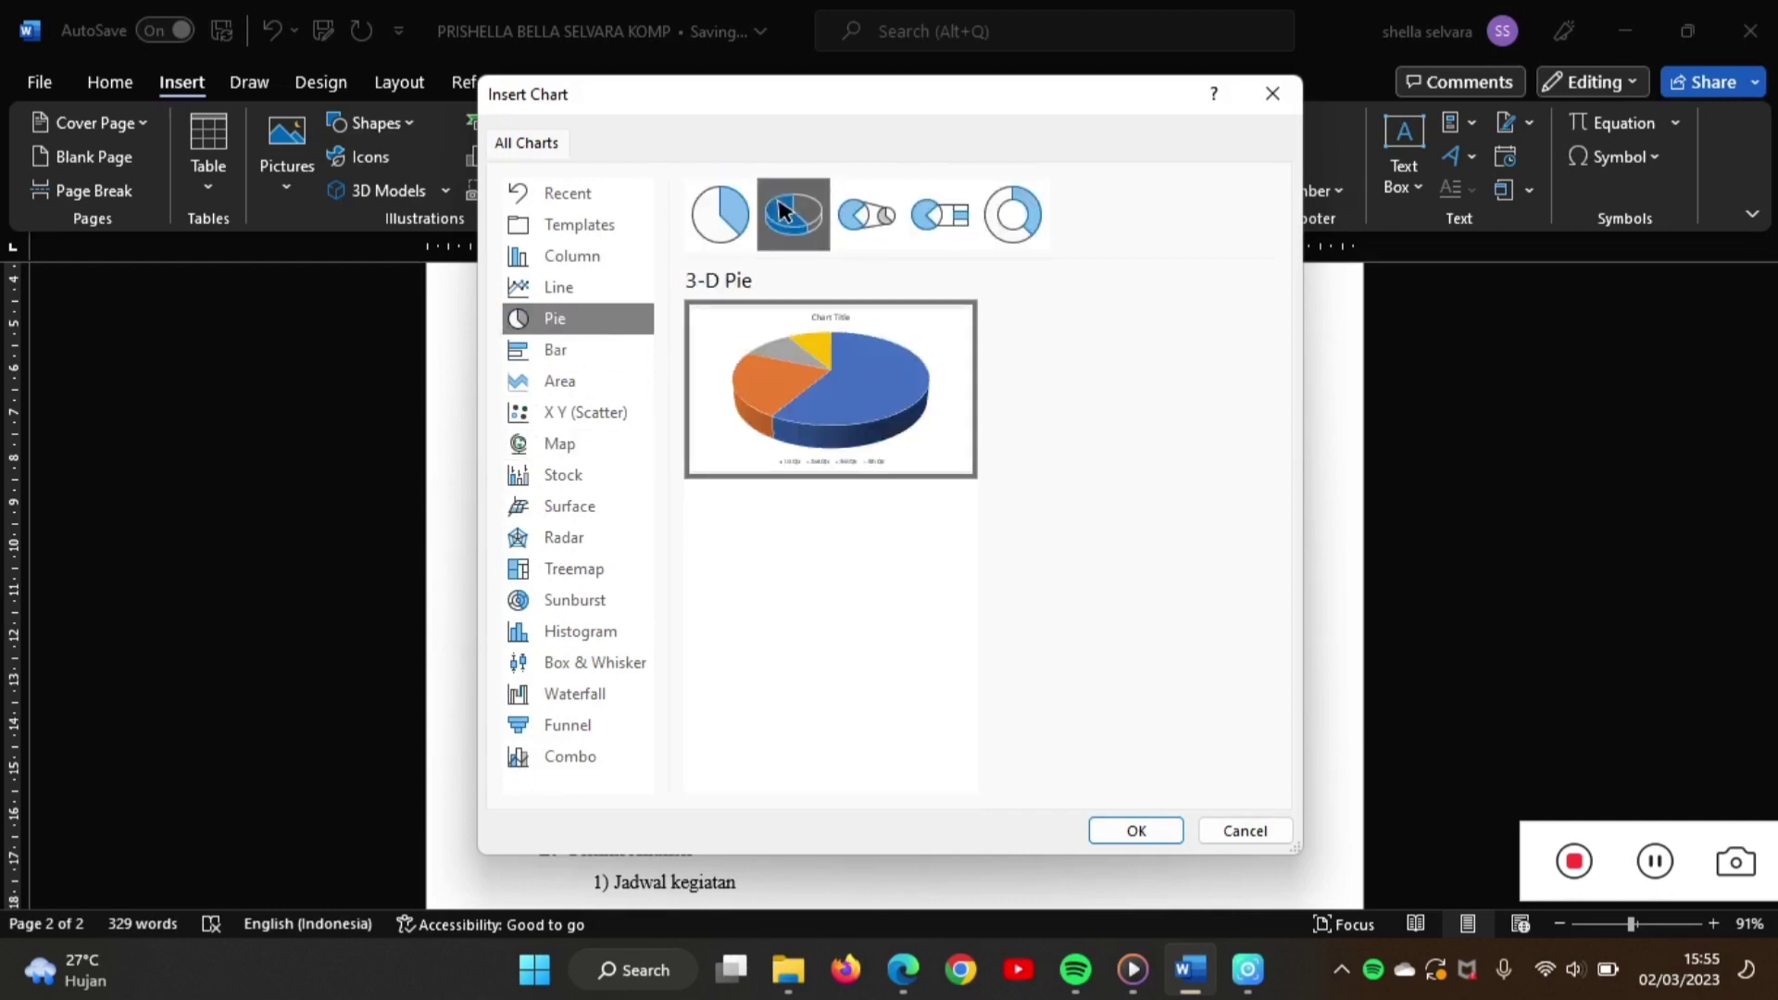
{"action": "left_click", "coordinate": [856, 217]}
{"action": "left_click", "coordinate": [1008, 216]}
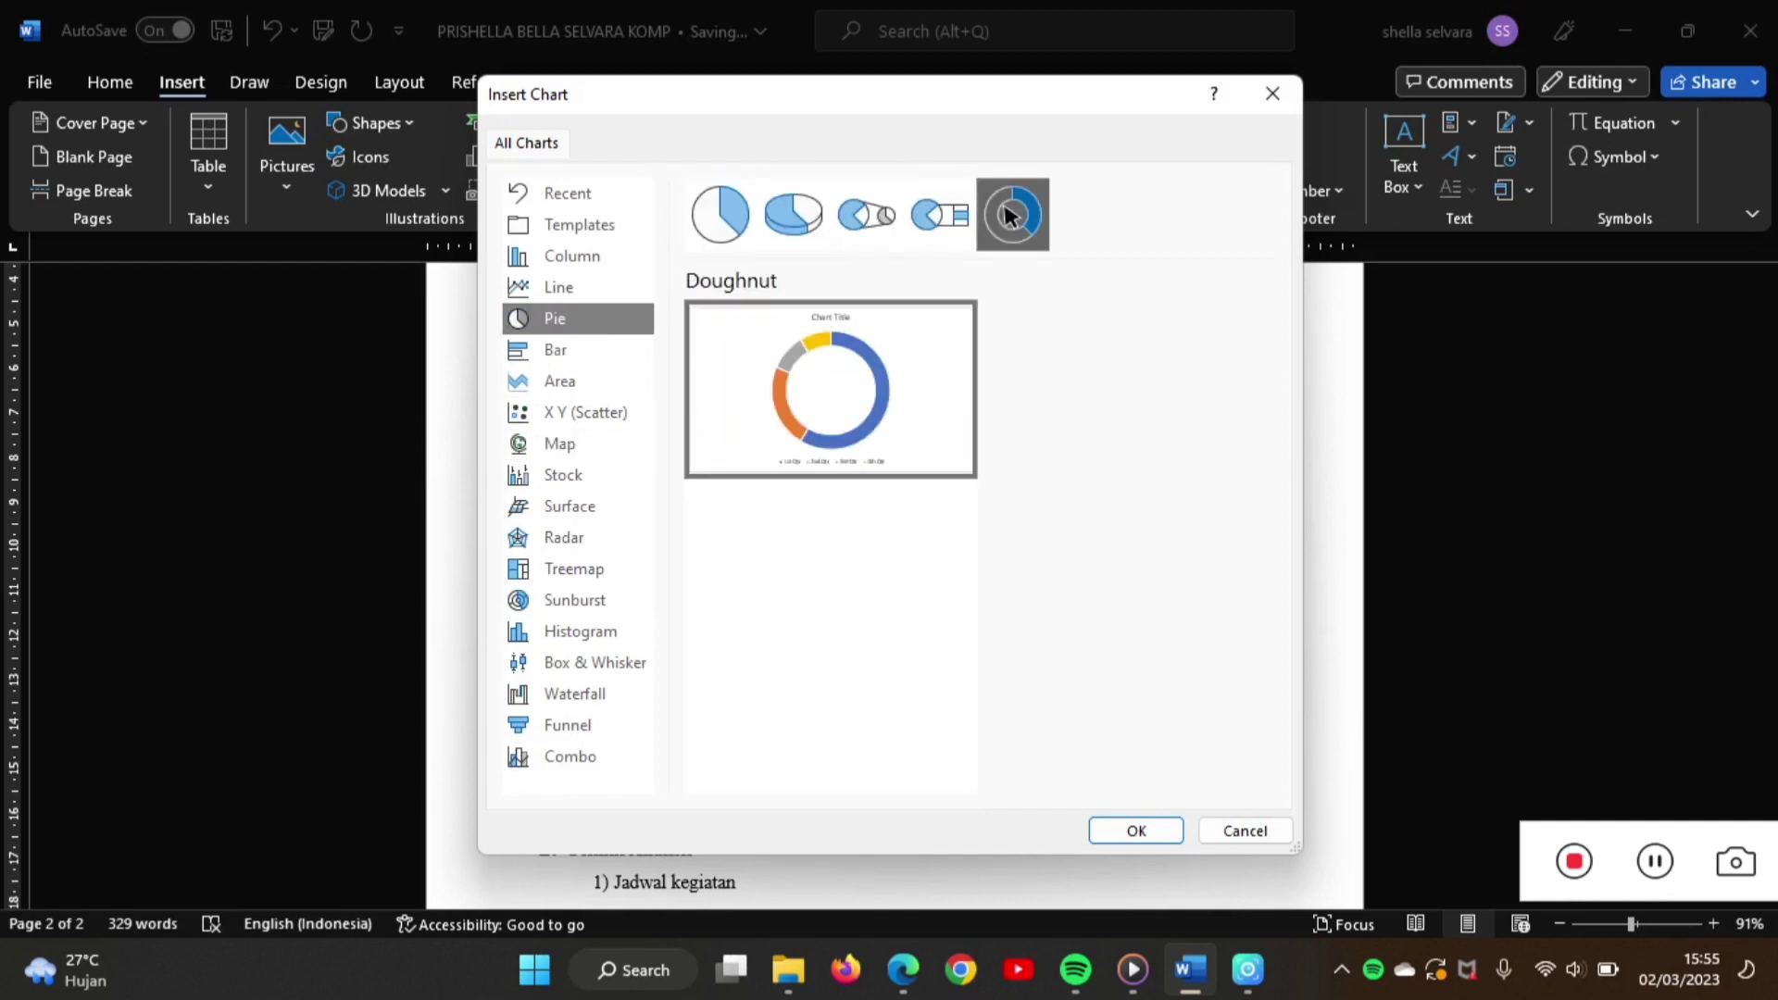
{"action": "left_click", "coordinate": [792, 222]}
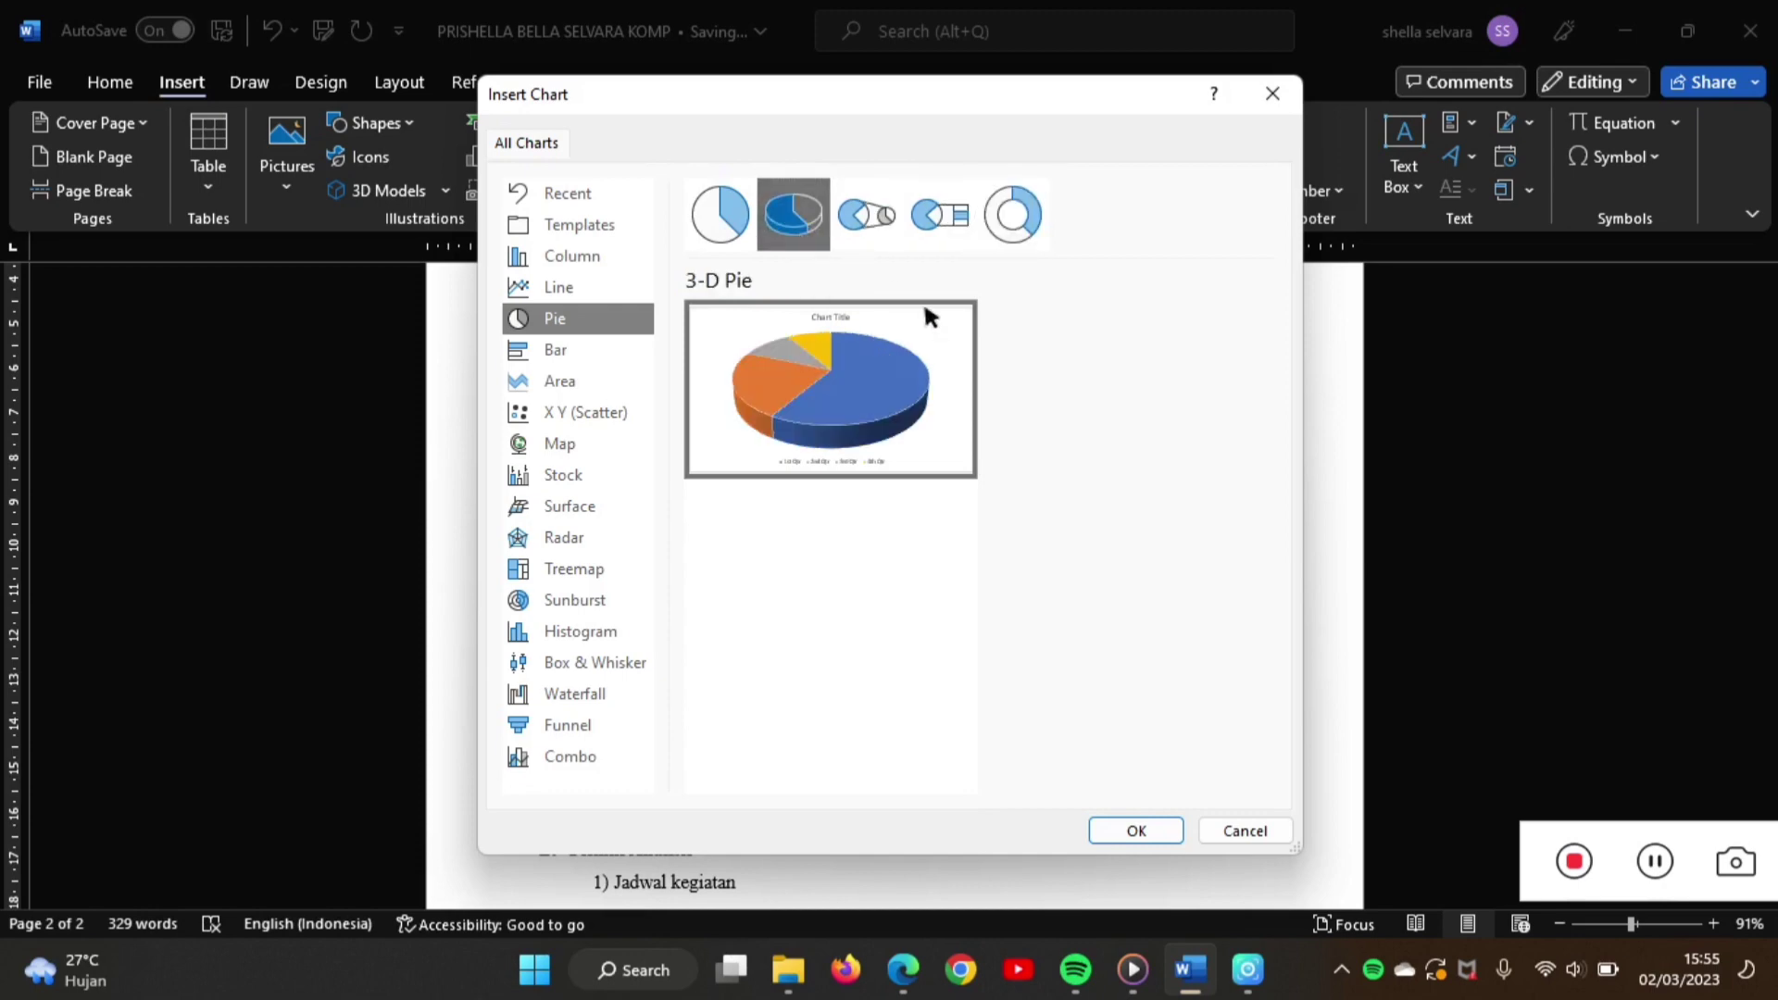
{"action": "left_click", "coordinate": [1137, 831]}
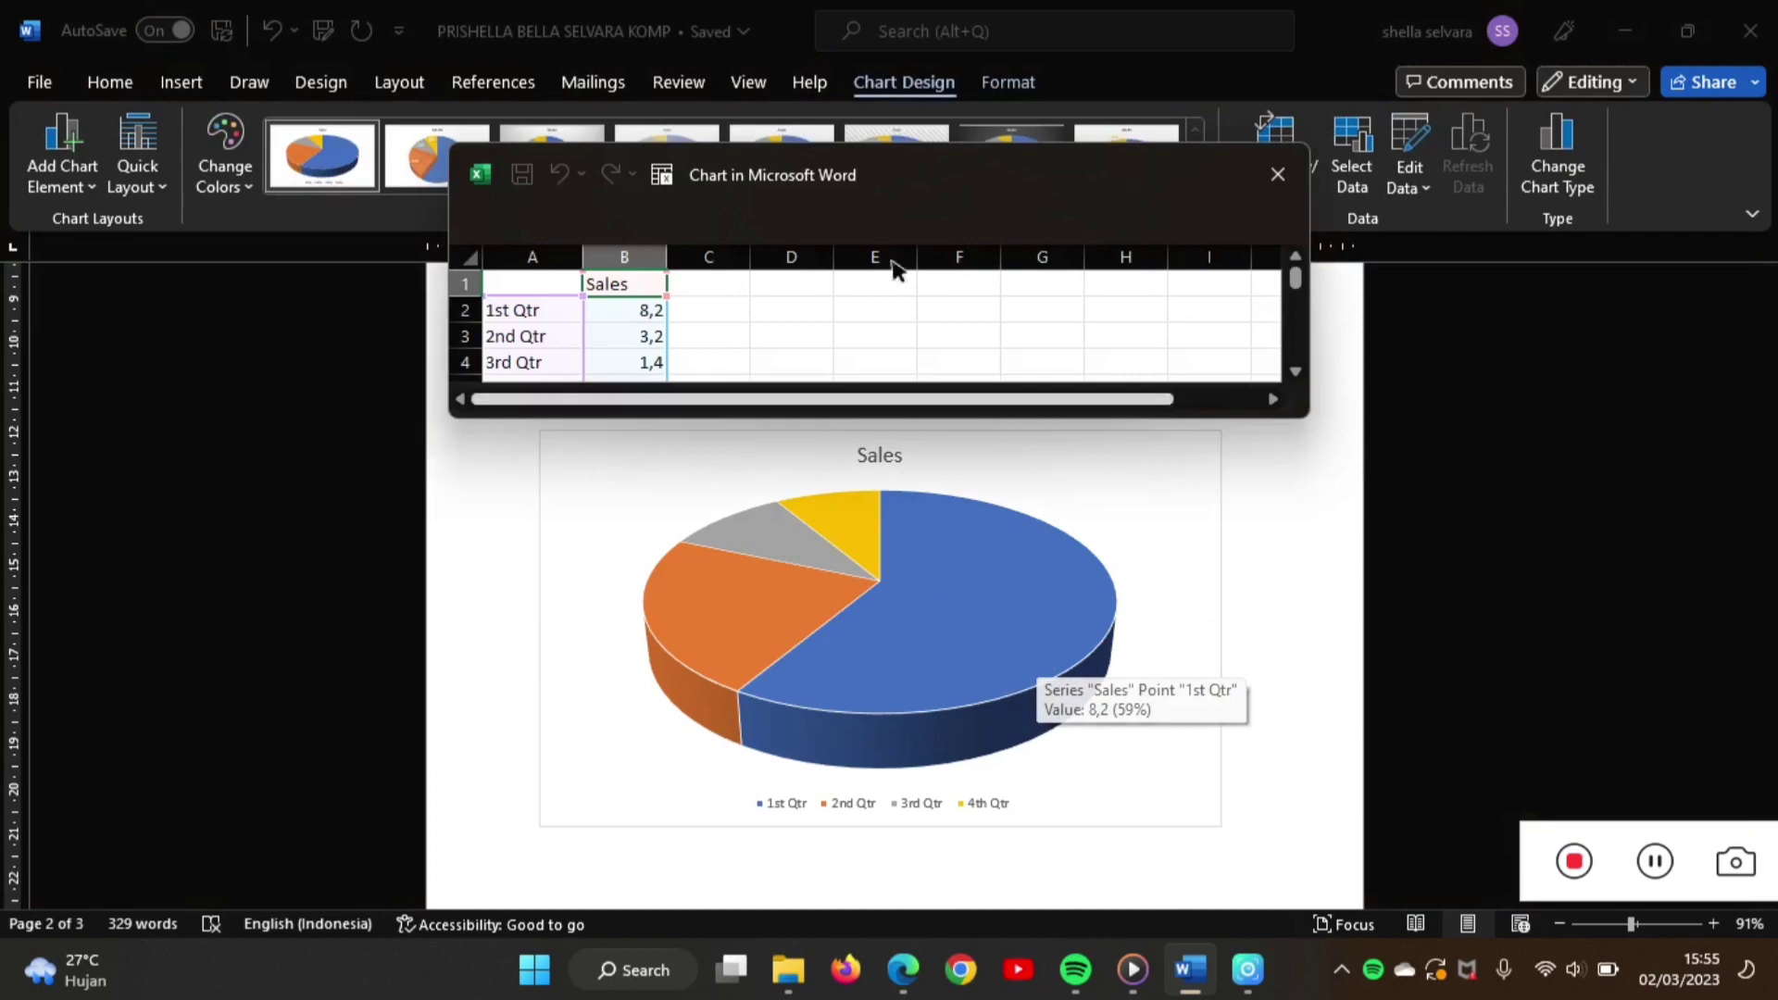
{"action": "left_click", "coordinate": [1278, 174]}
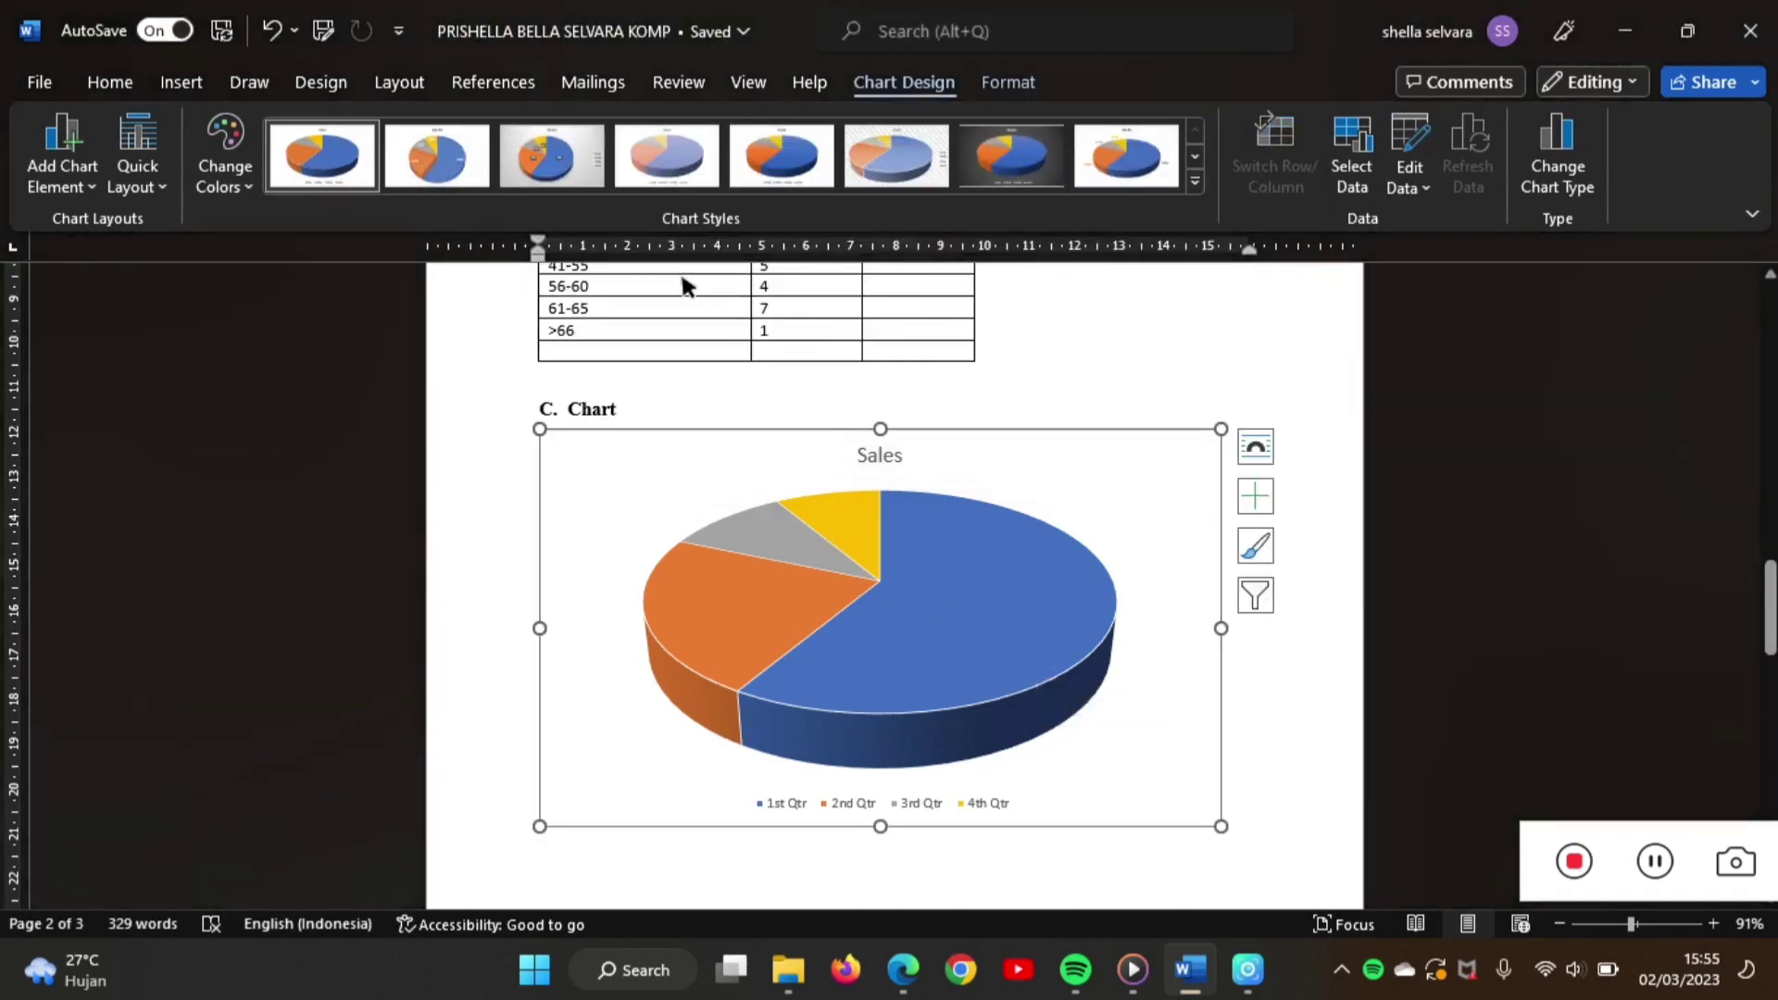
- Recolour the pie chart with the colorful palette that starts with green, blue and yellow
{"action": "left_click", "coordinate": [243, 178]}
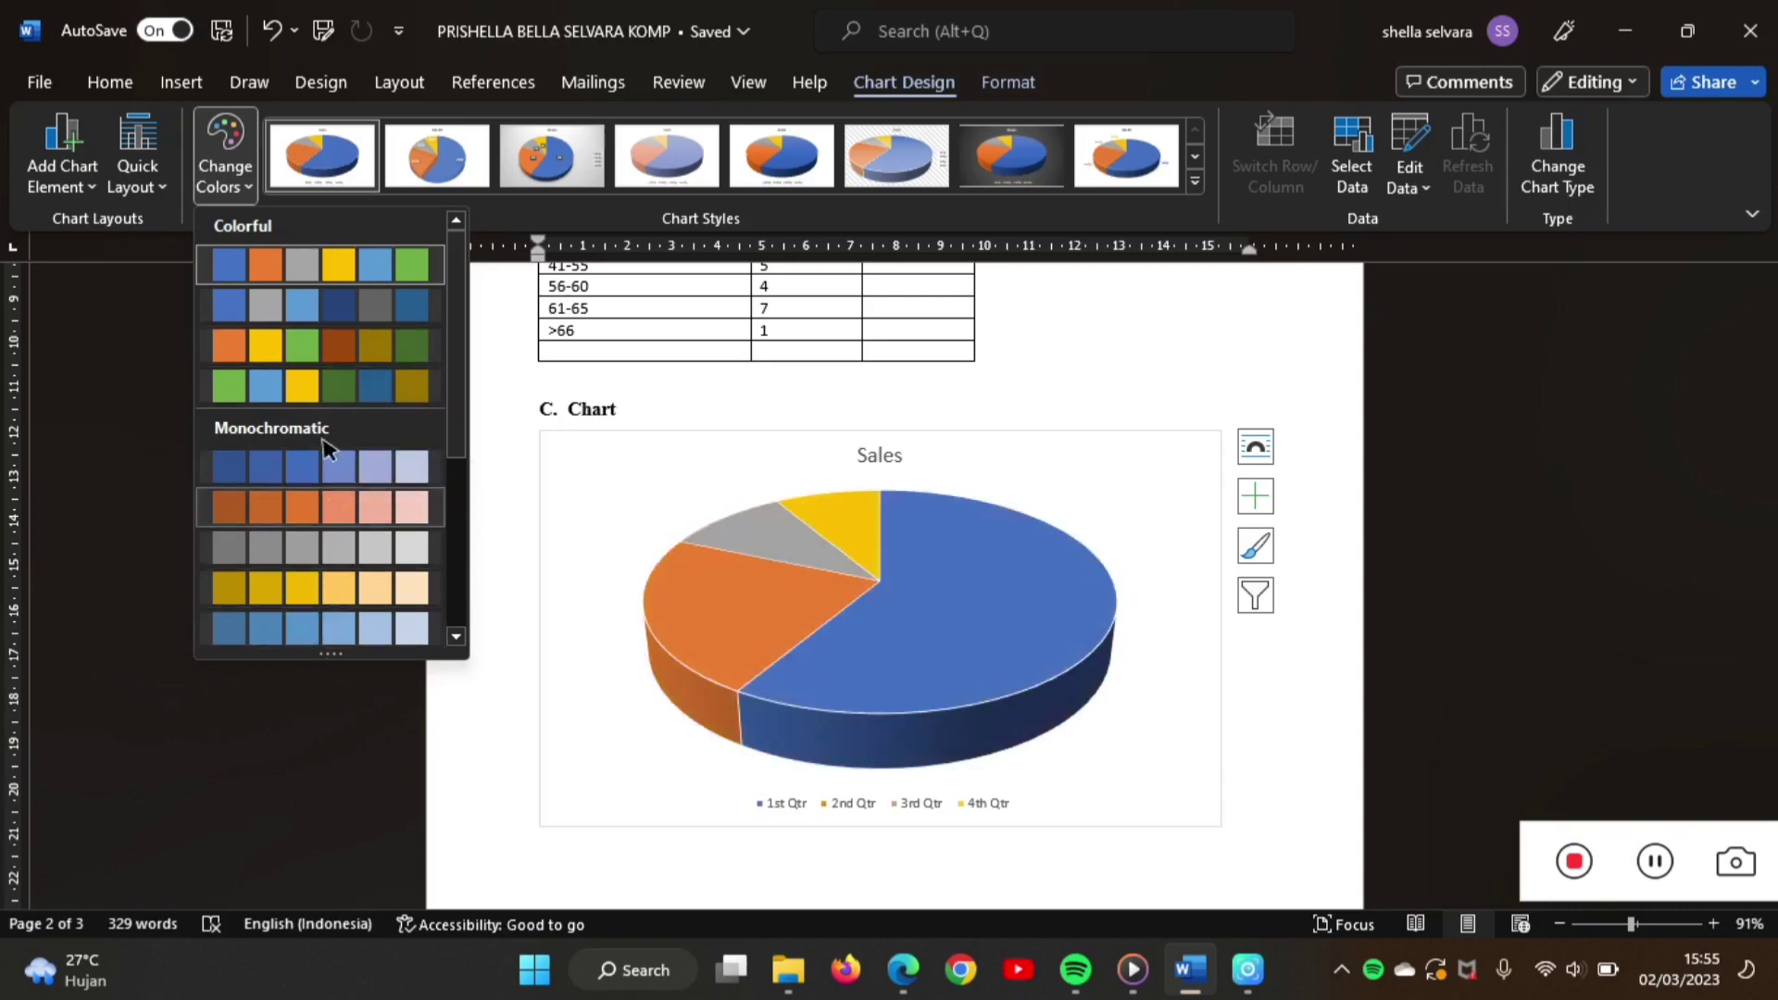
{"action": "left_click", "coordinate": [335, 385]}
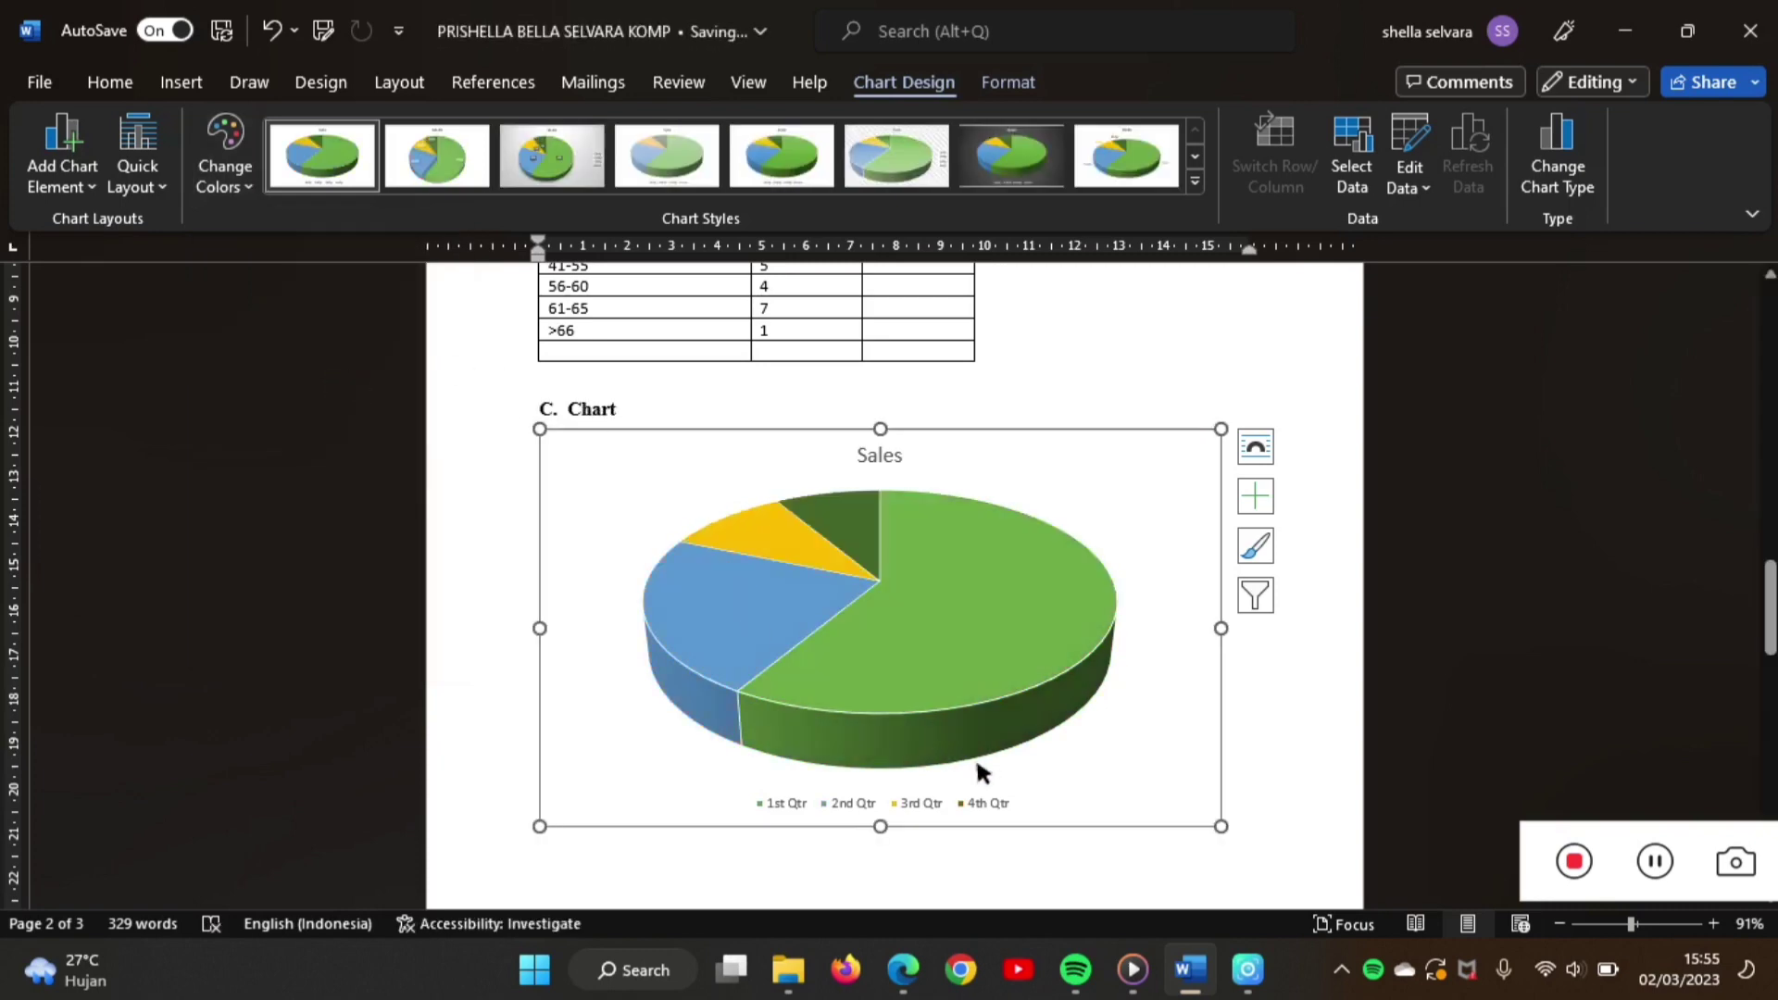
{"action": "left_click", "coordinate": [1275, 715]}
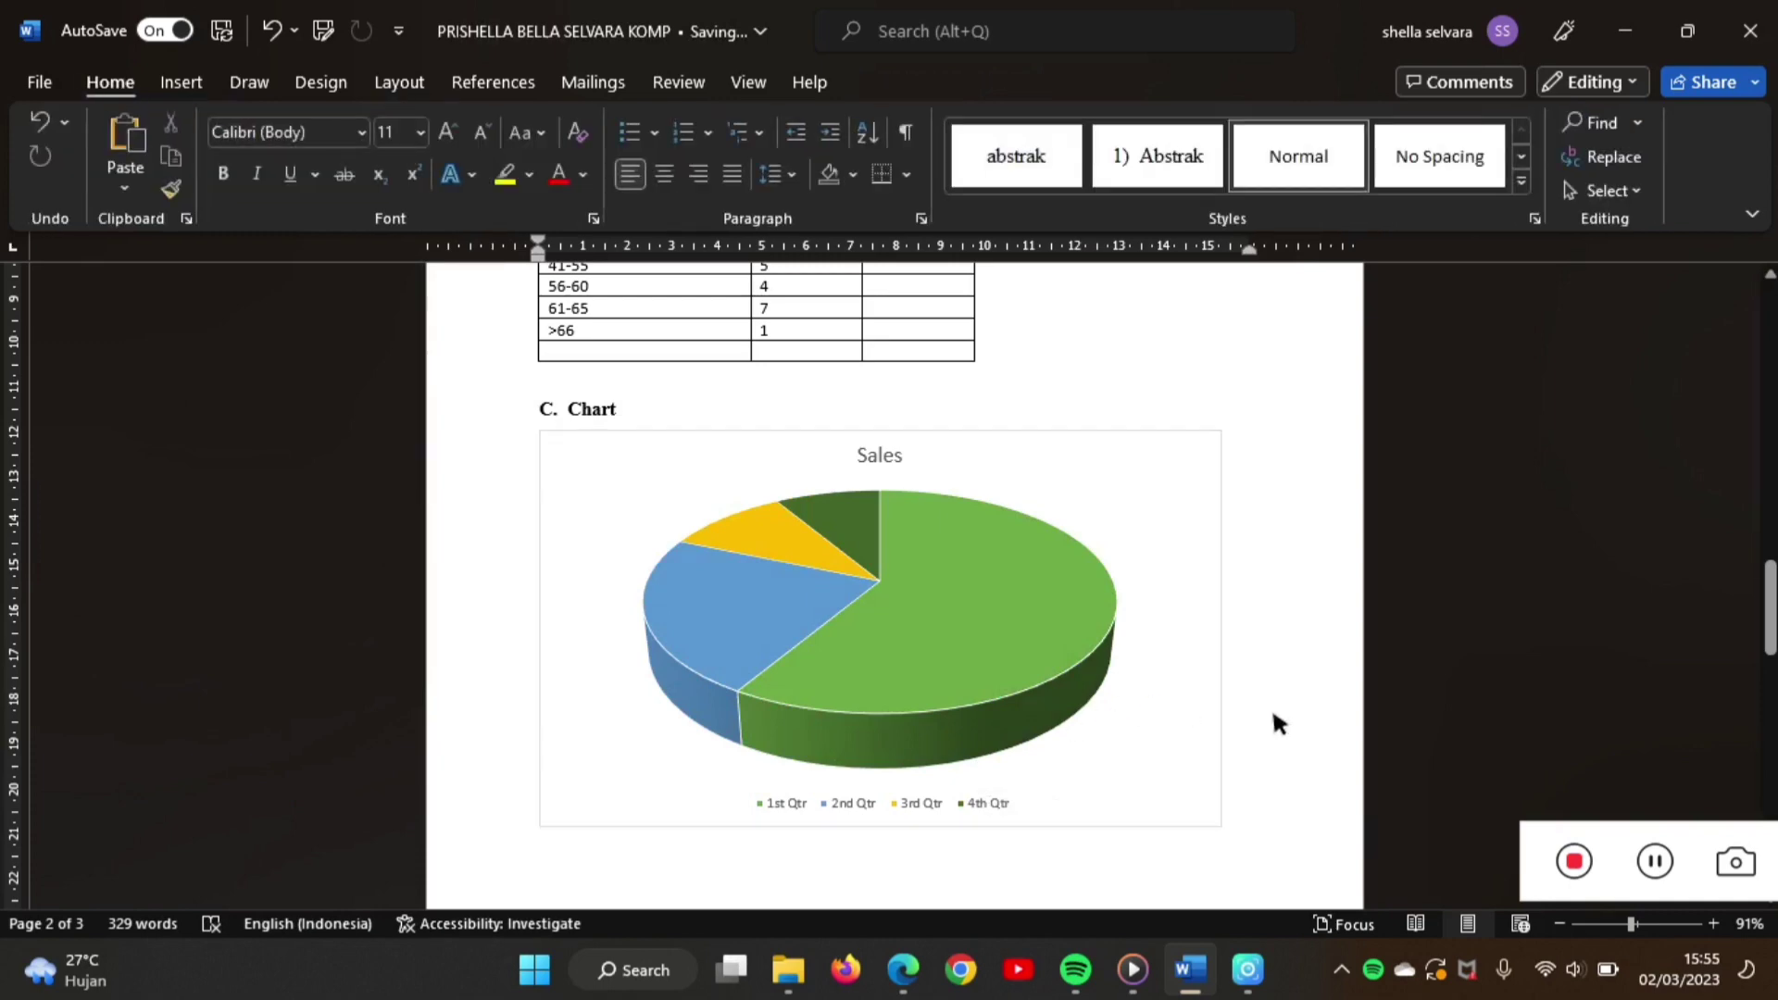
- Add an empty line below the Equation heading
{"action": "scroll", "coordinate": [1278, 723], "scroll_direction": "down", "scroll_amount": 5}
{"action": "scroll", "coordinate": [1271, 707], "scroll_direction": "down", "scroll_amount": 3}
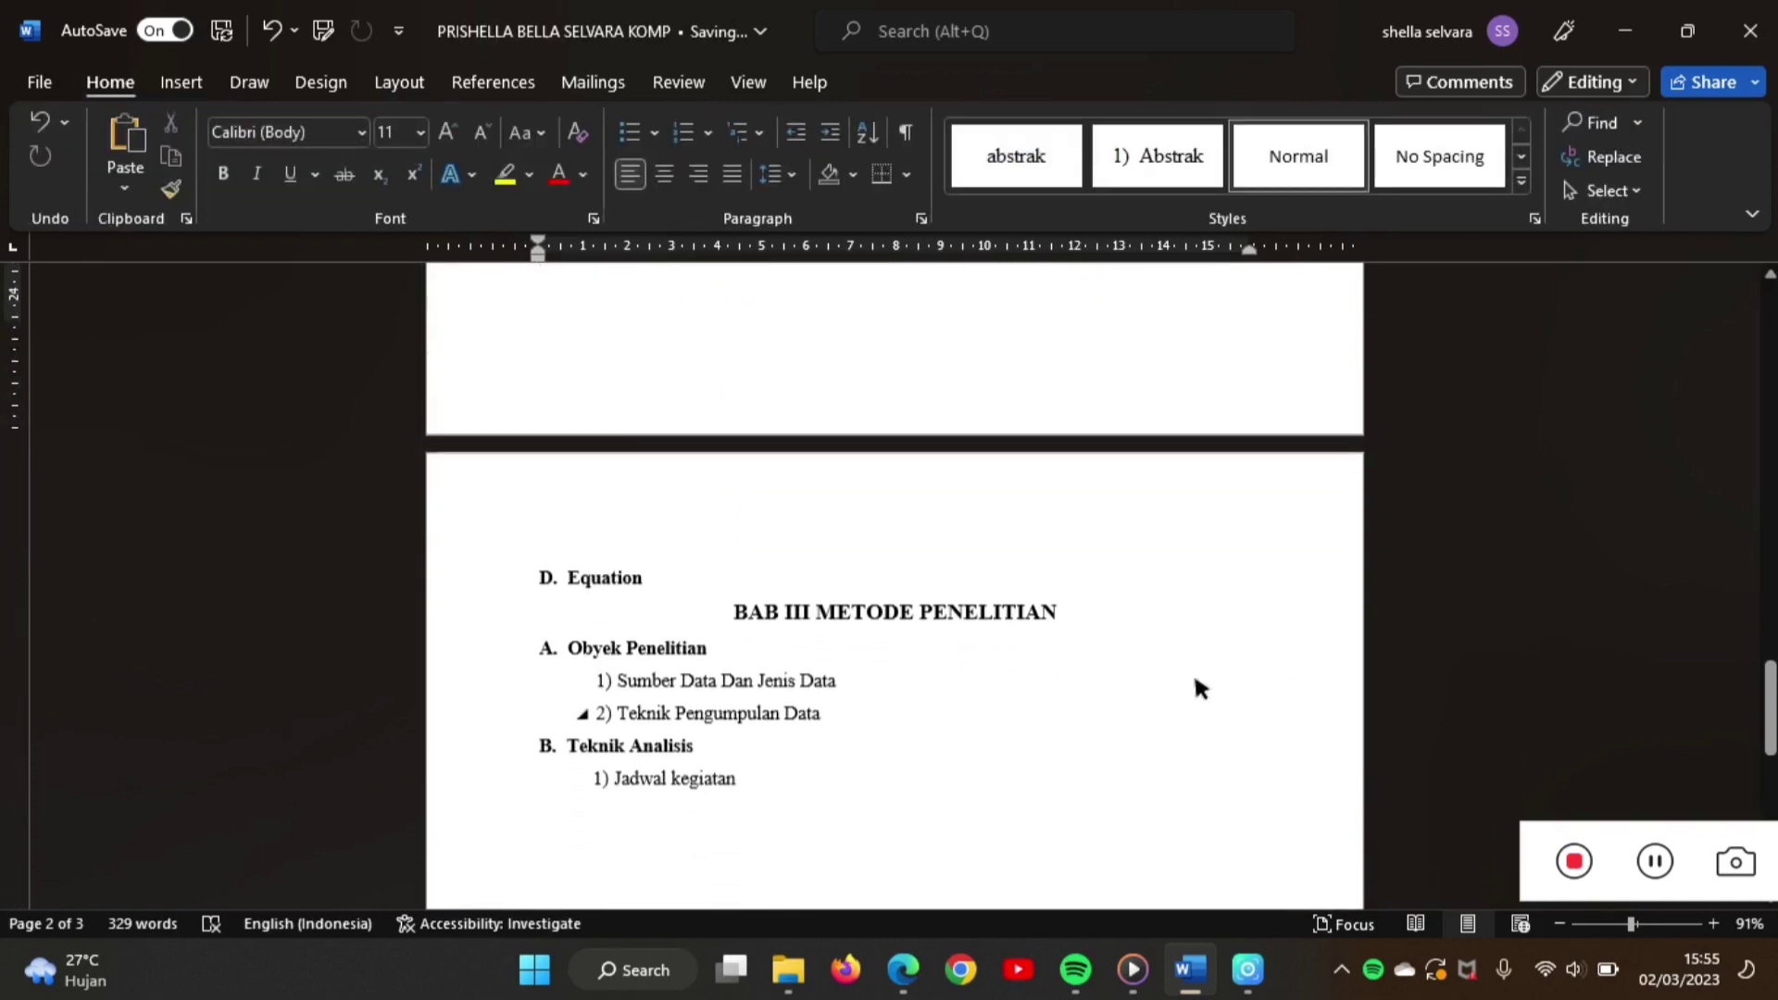
{"action": "left_click", "coordinate": [1122, 571]}
{"action": "key", "text": "Return"}
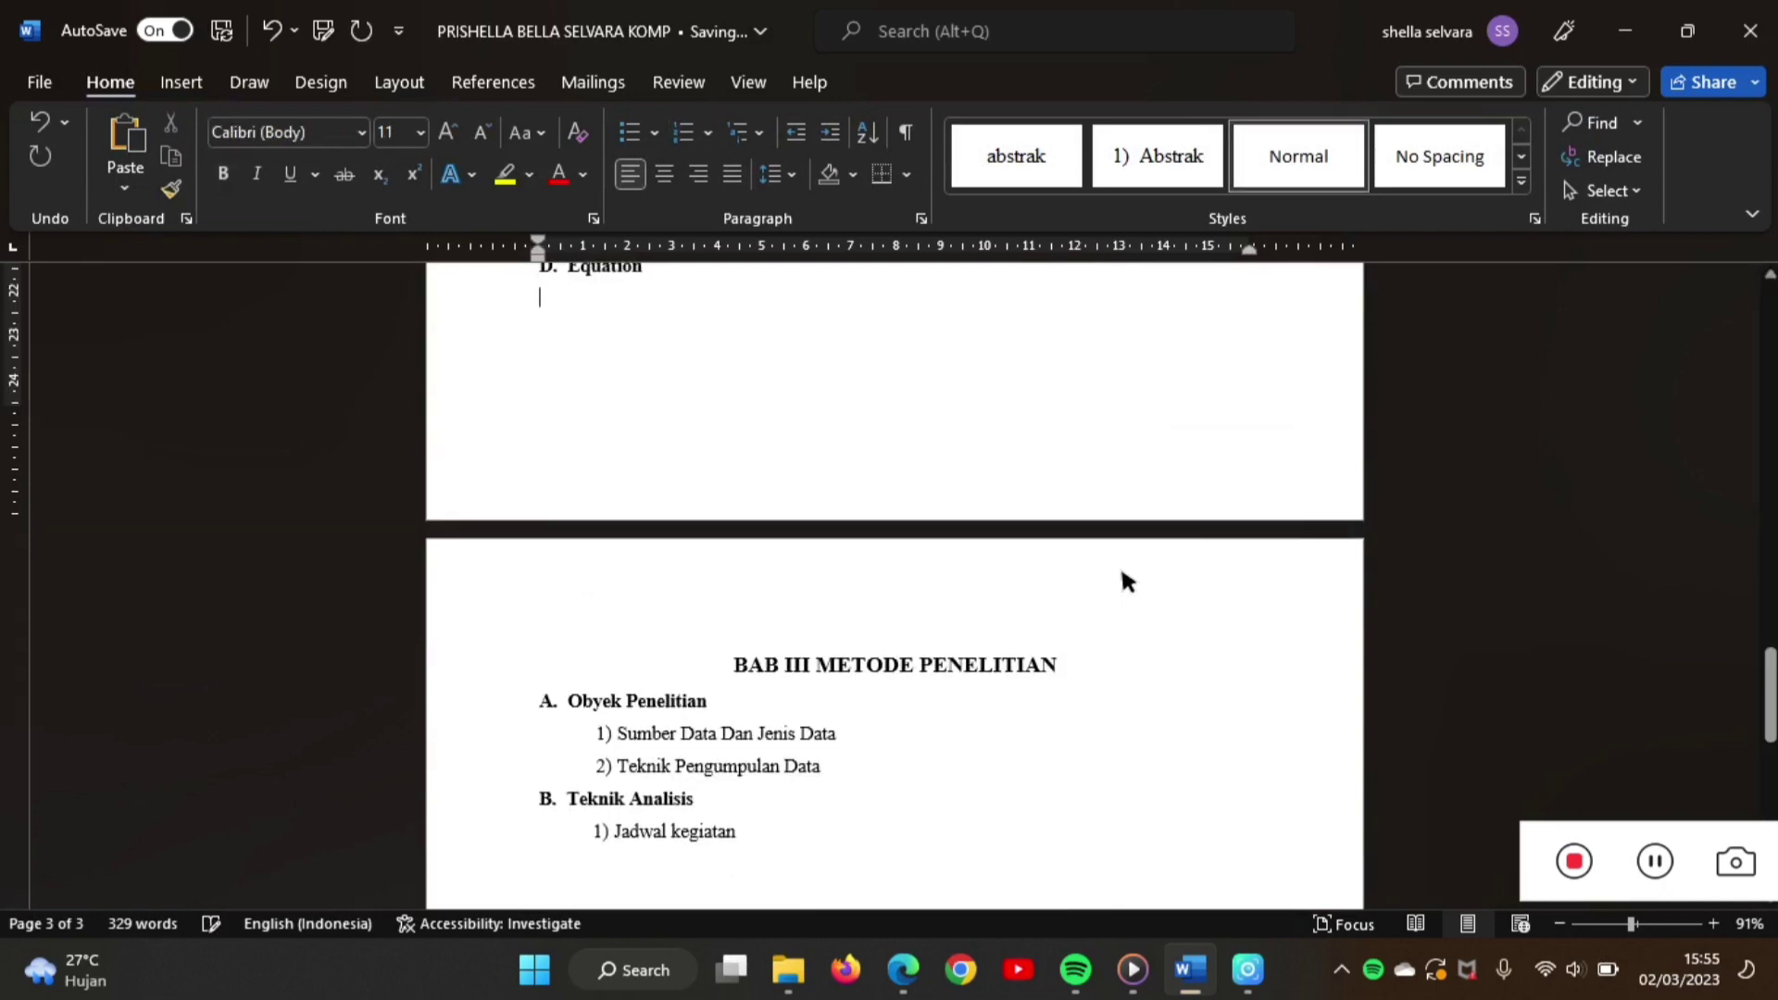
{"action": "scroll", "coordinate": [845, 414], "scroll_direction": "up", "scroll_amount": 2}
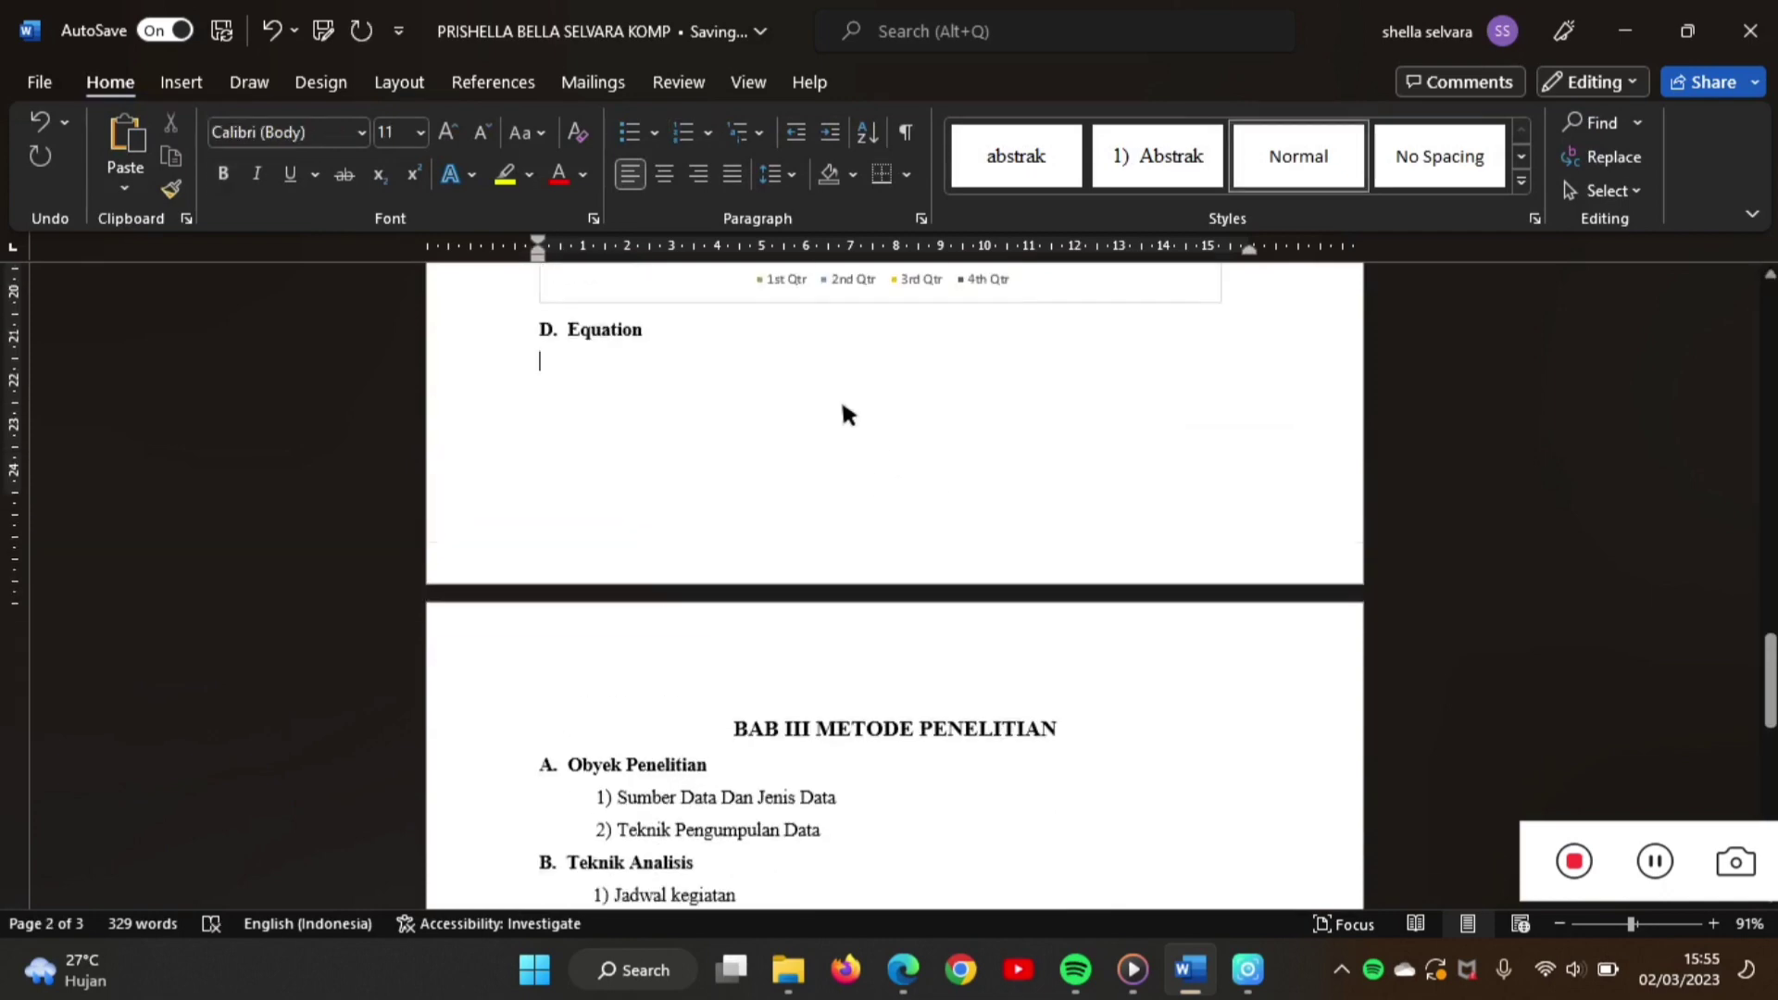
- Insert a new blank equation on the empty line below the Equation heading
{"action": "left_click", "coordinate": [179, 85]}
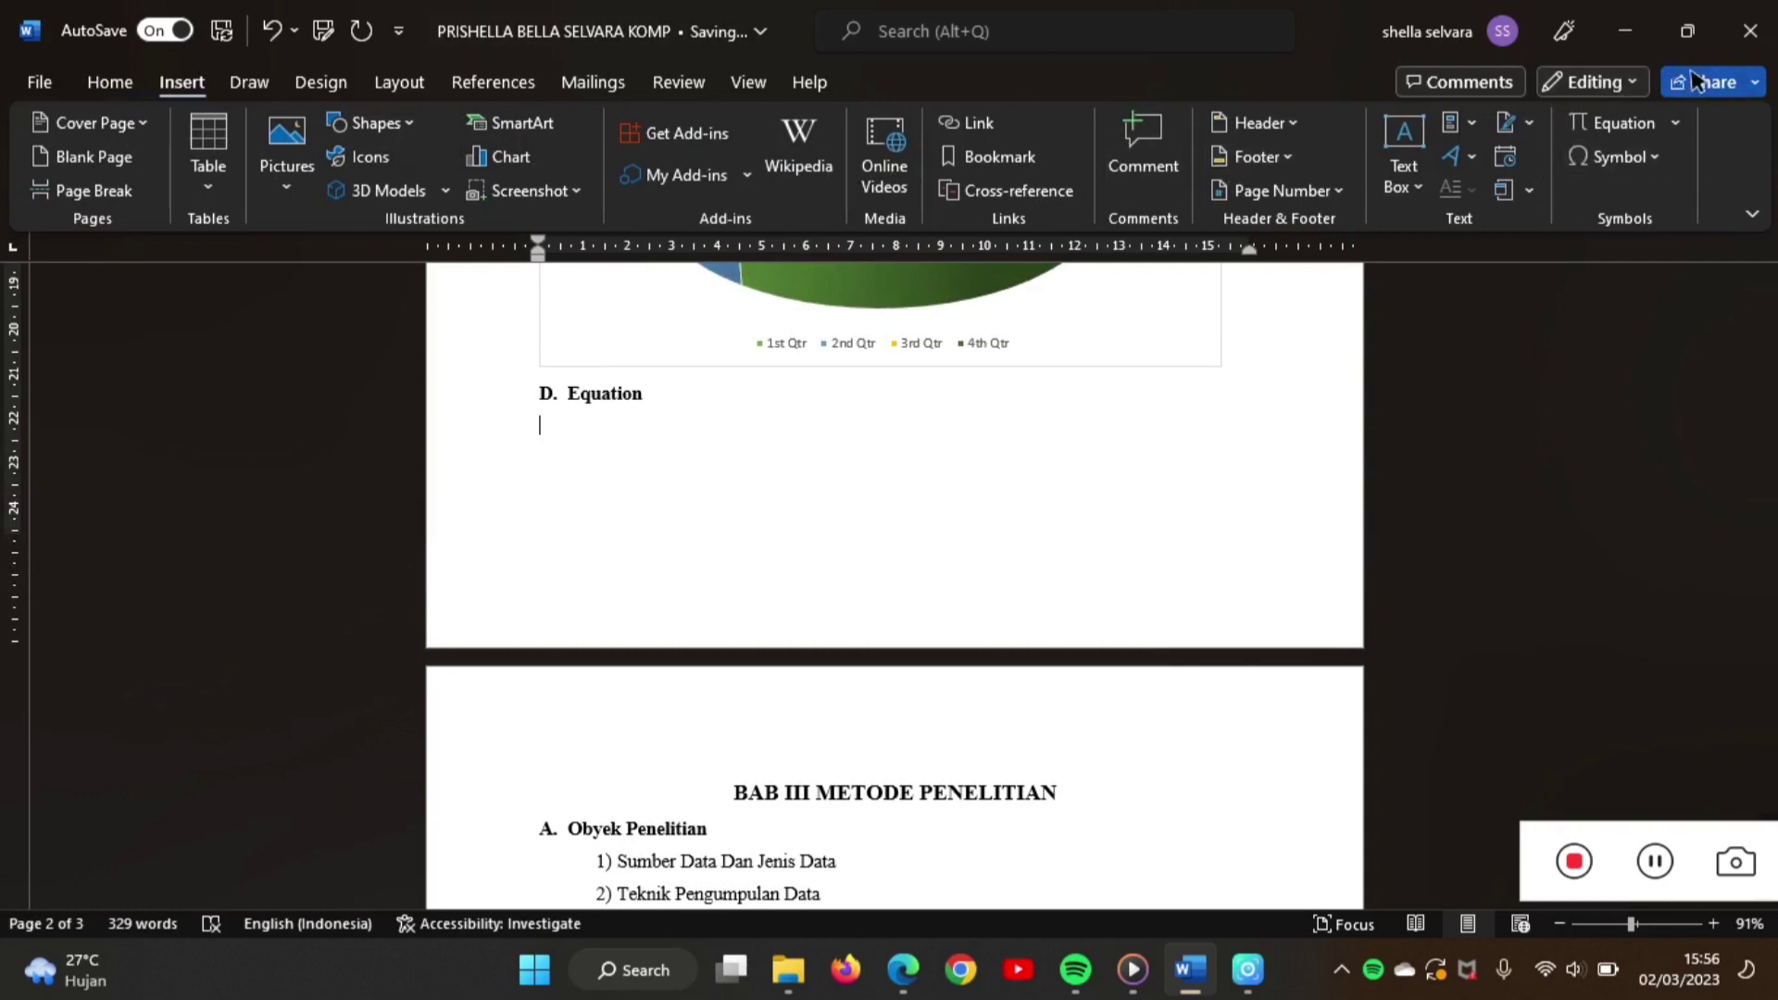
{"action": "left_click", "coordinate": [1673, 124]}
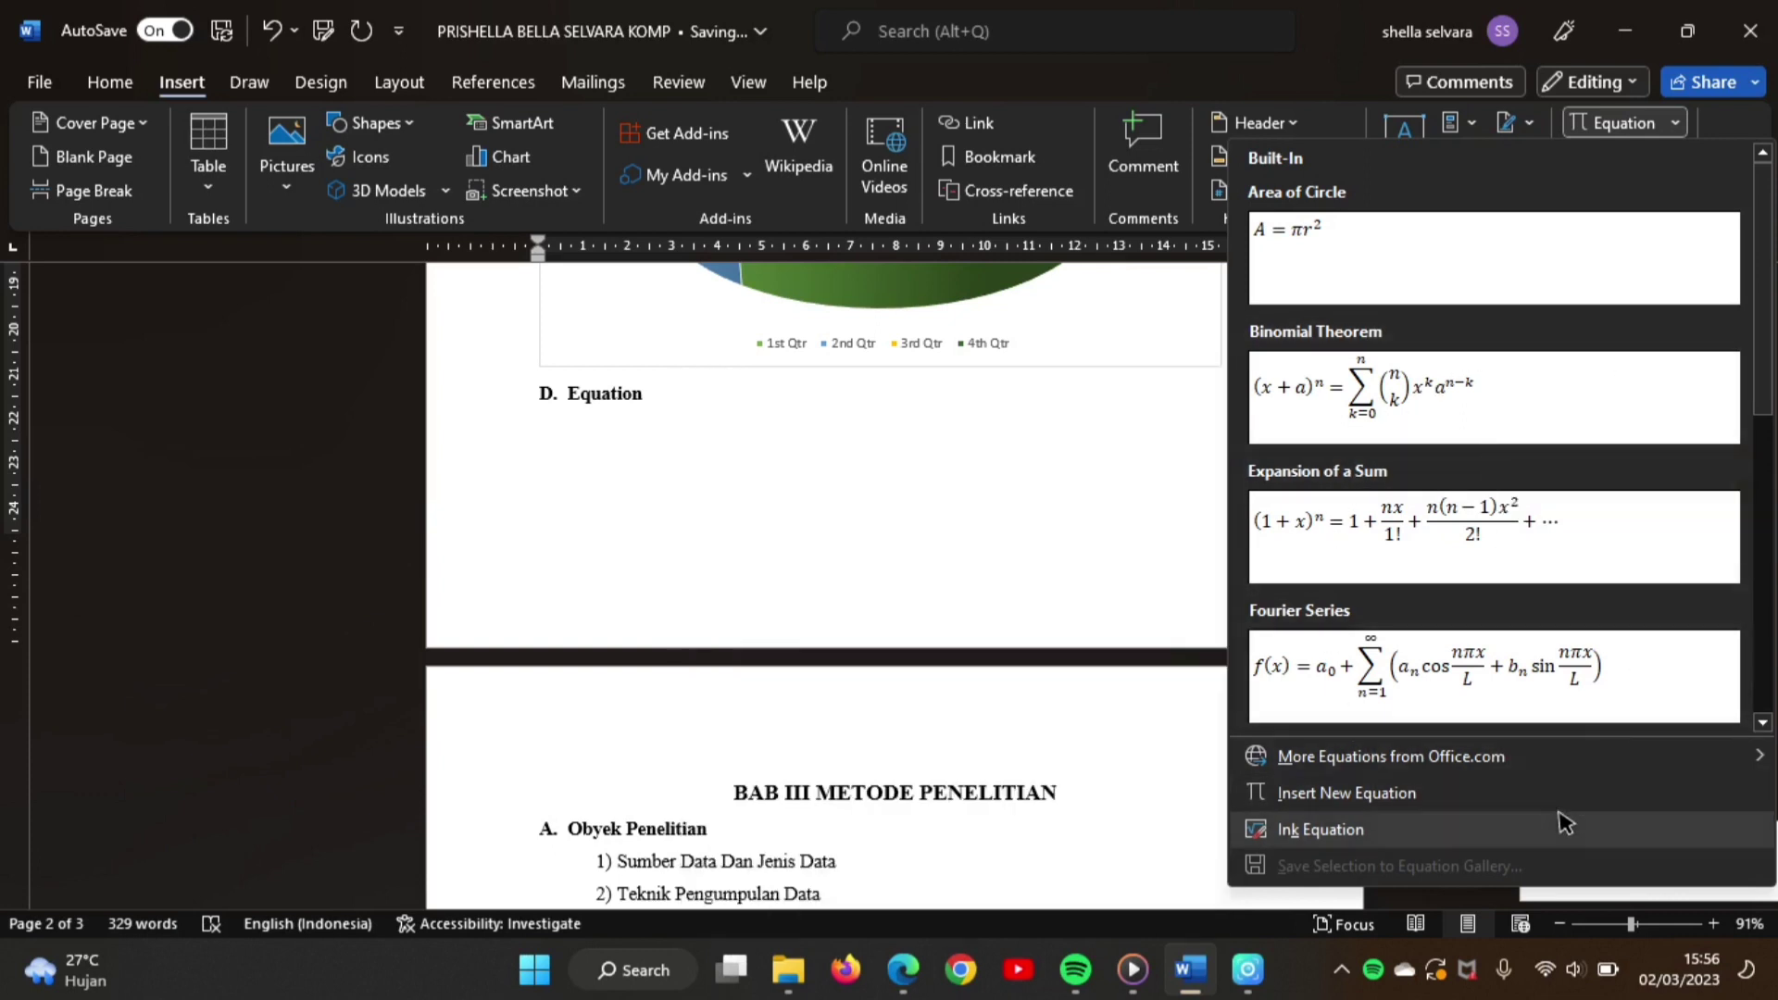
{"action": "left_click", "coordinate": [1556, 806]}
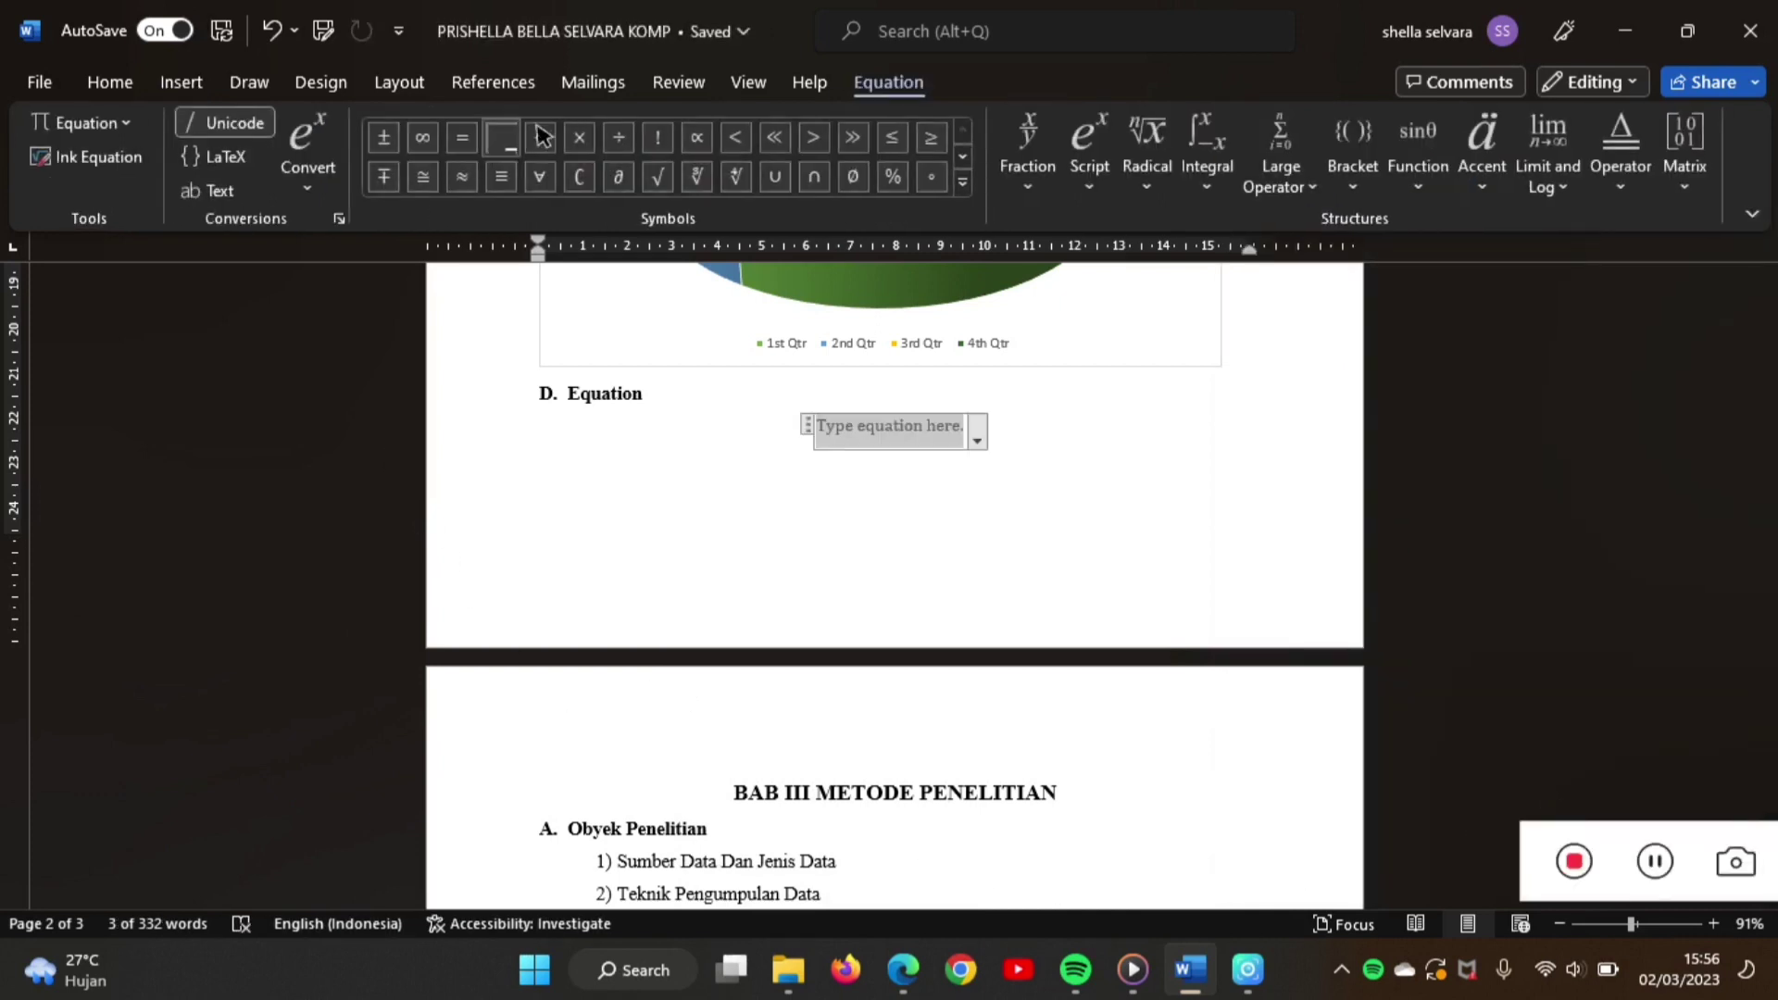
{"action": "left_click", "coordinate": [1053, 176]}
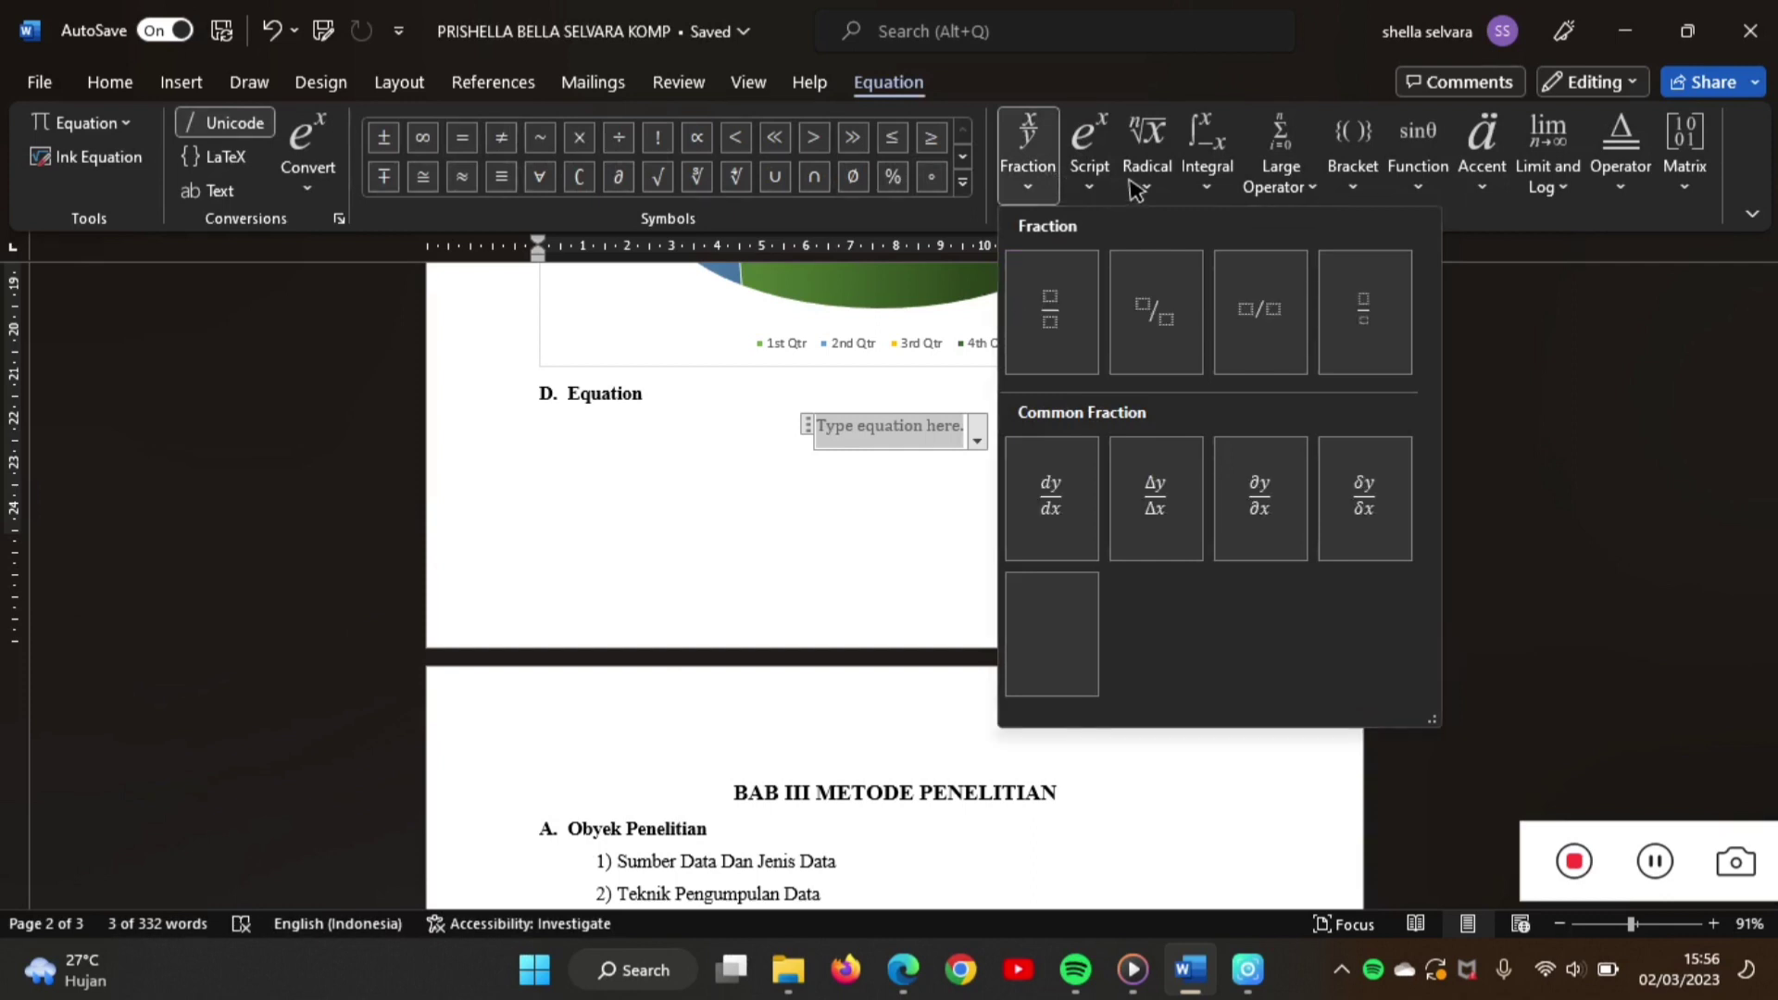
{"action": "left_click", "coordinate": [1207, 180]}
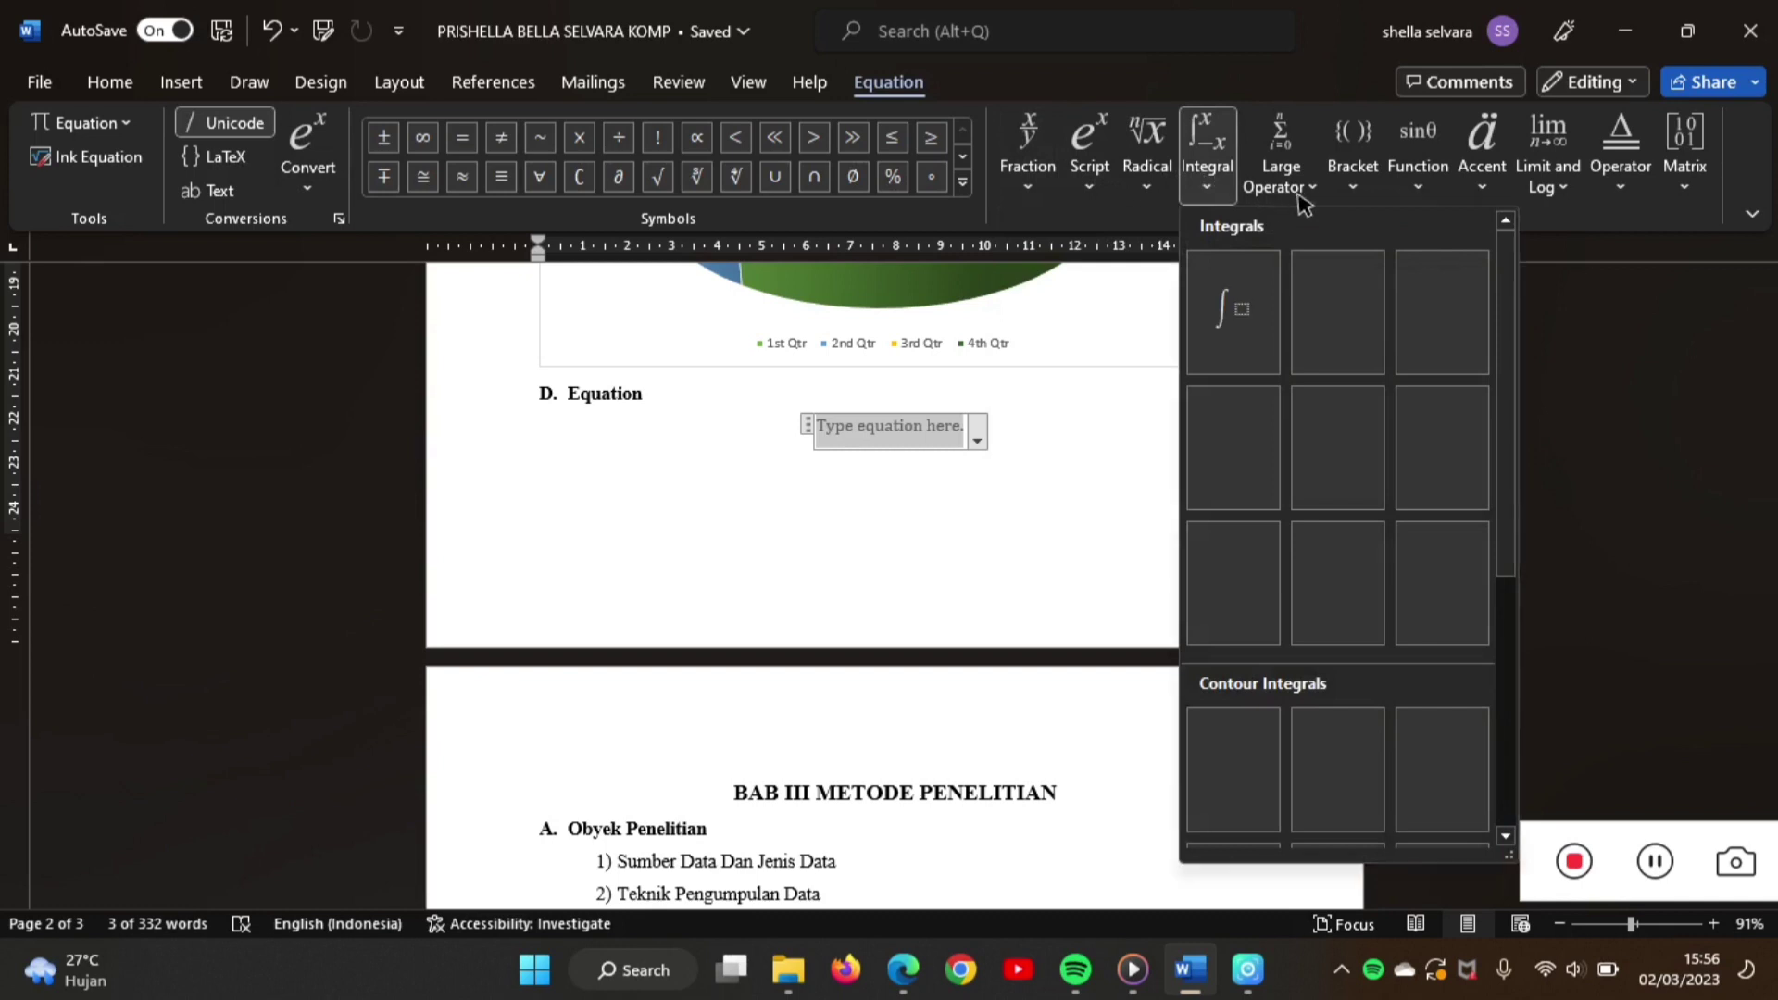
{"action": "left_click", "coordinate": [1564, 190]}
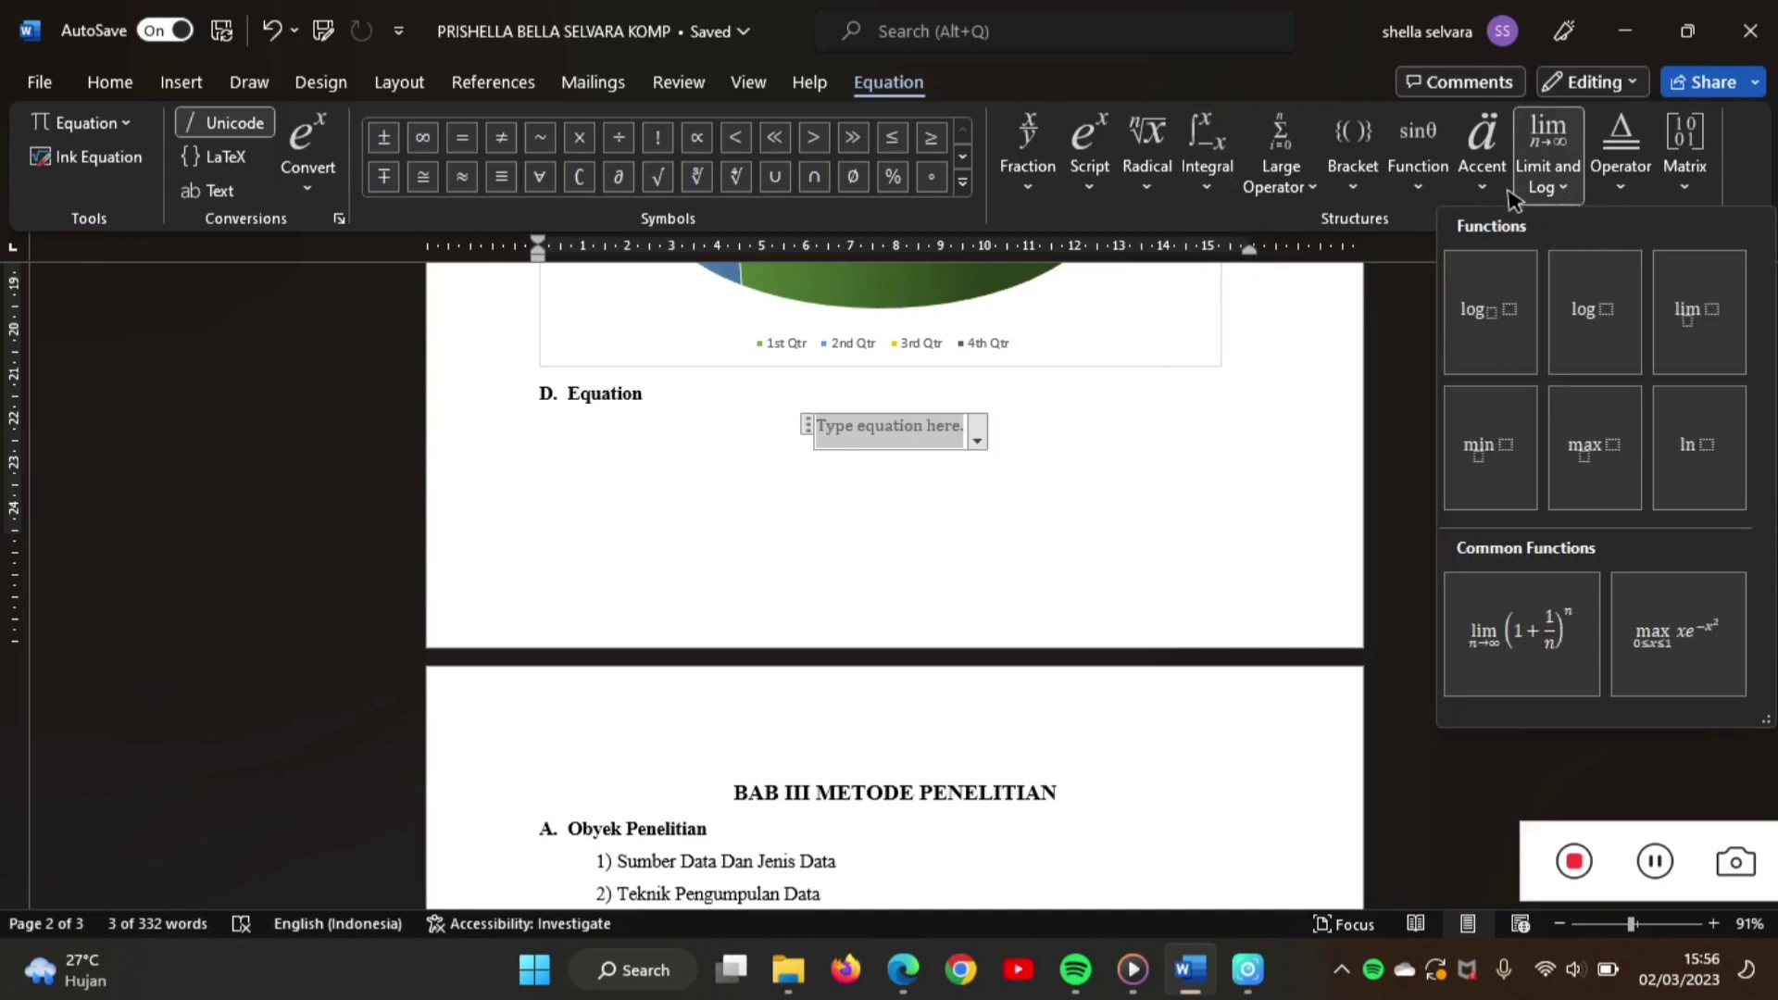
{"action": "left_click", "coordinate": [1695, 186]}
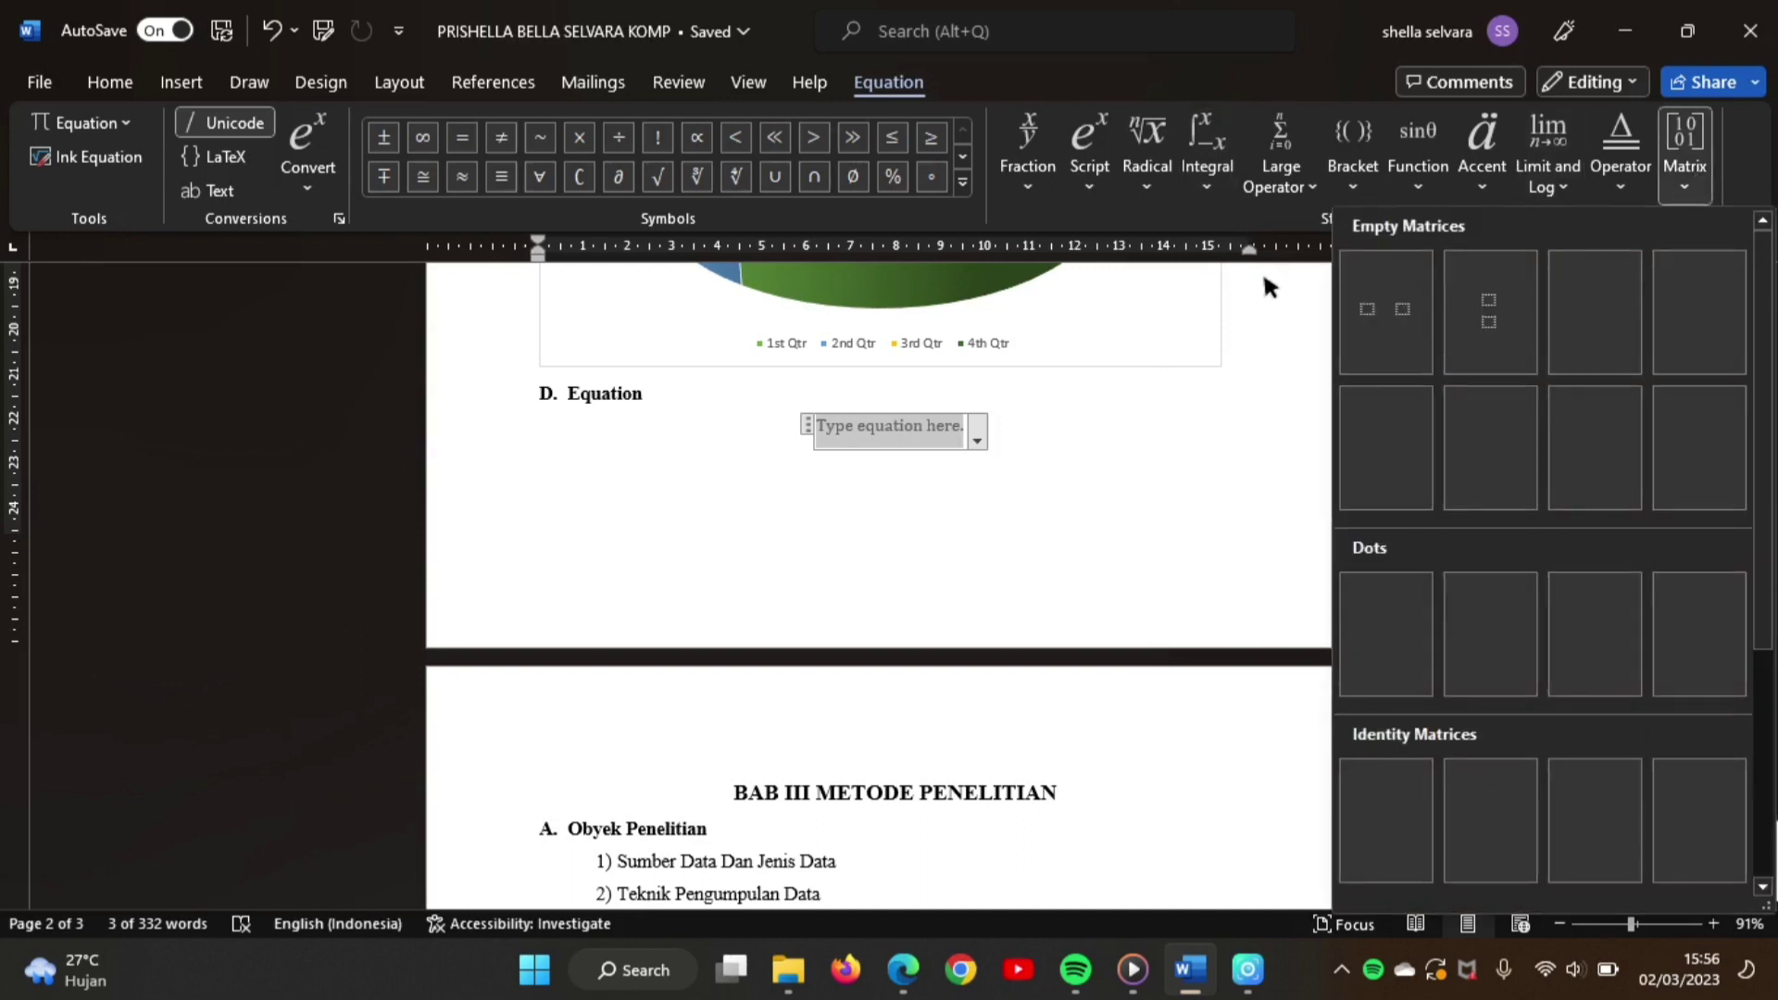
- Fill the equation with the common fraction dy/dx followed by the quadratic formula from the common radicals
{"action": "left_click", "coordinate": [1034, 176]}
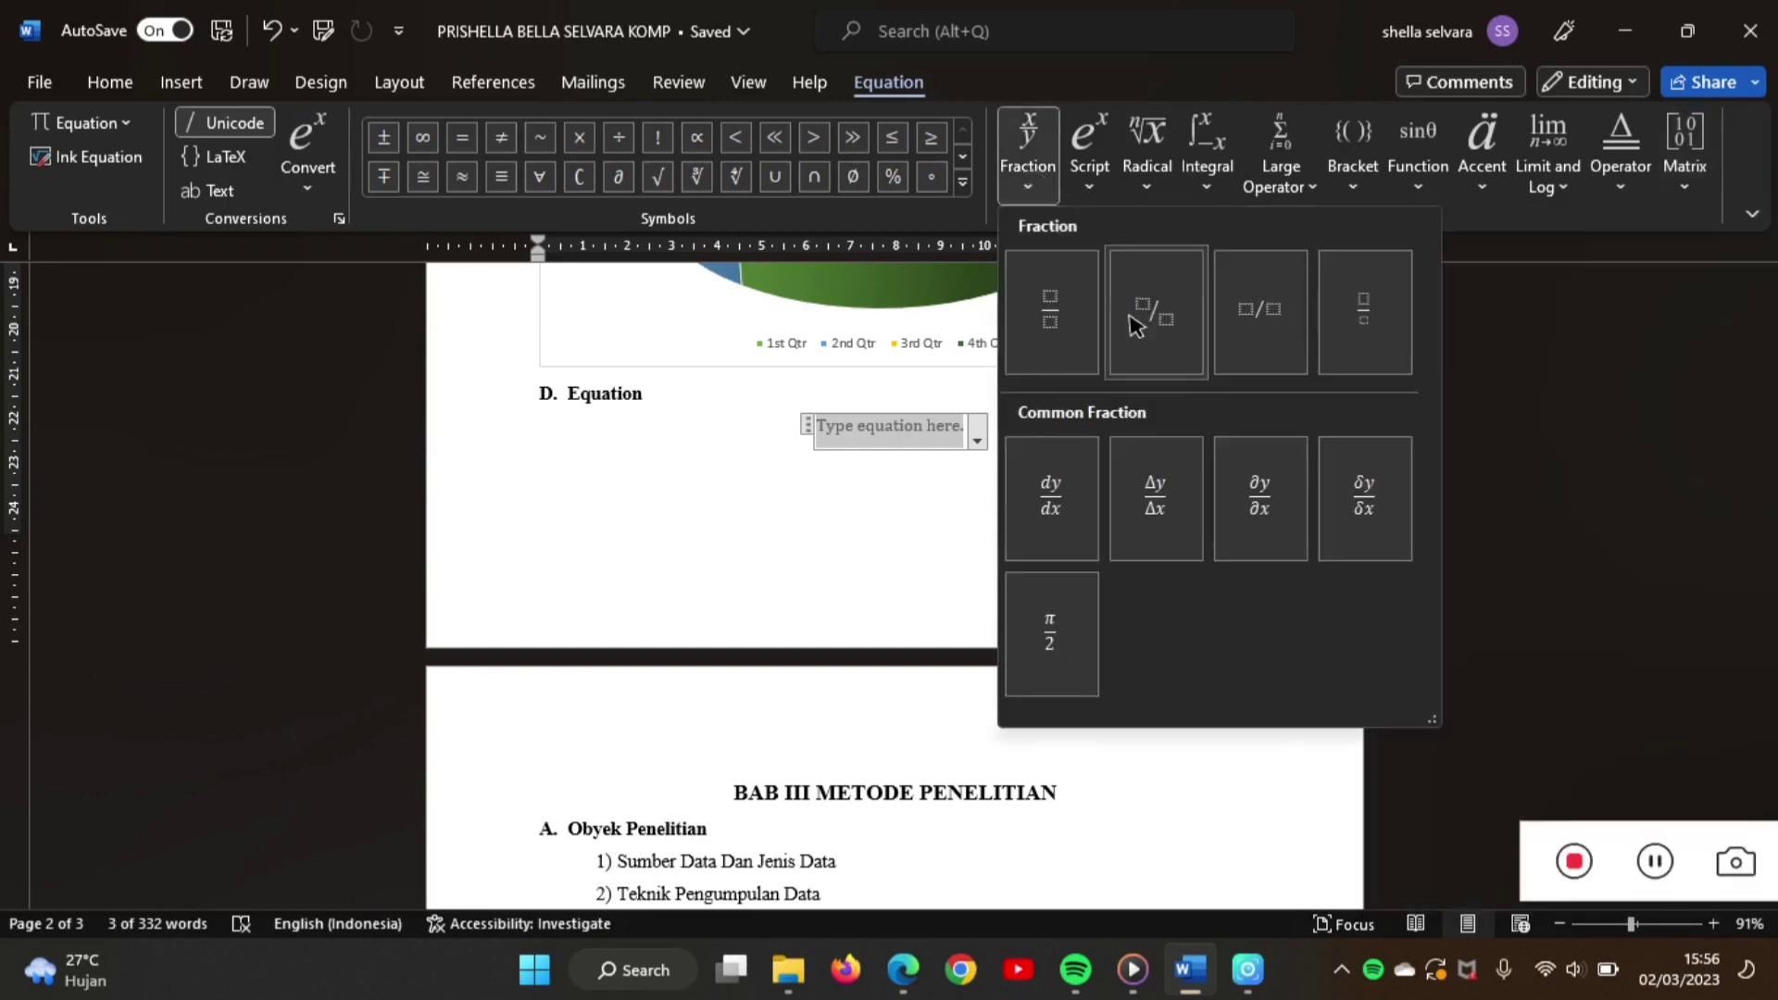
{"action": "left_click", "coordinate": [1040, 515]}
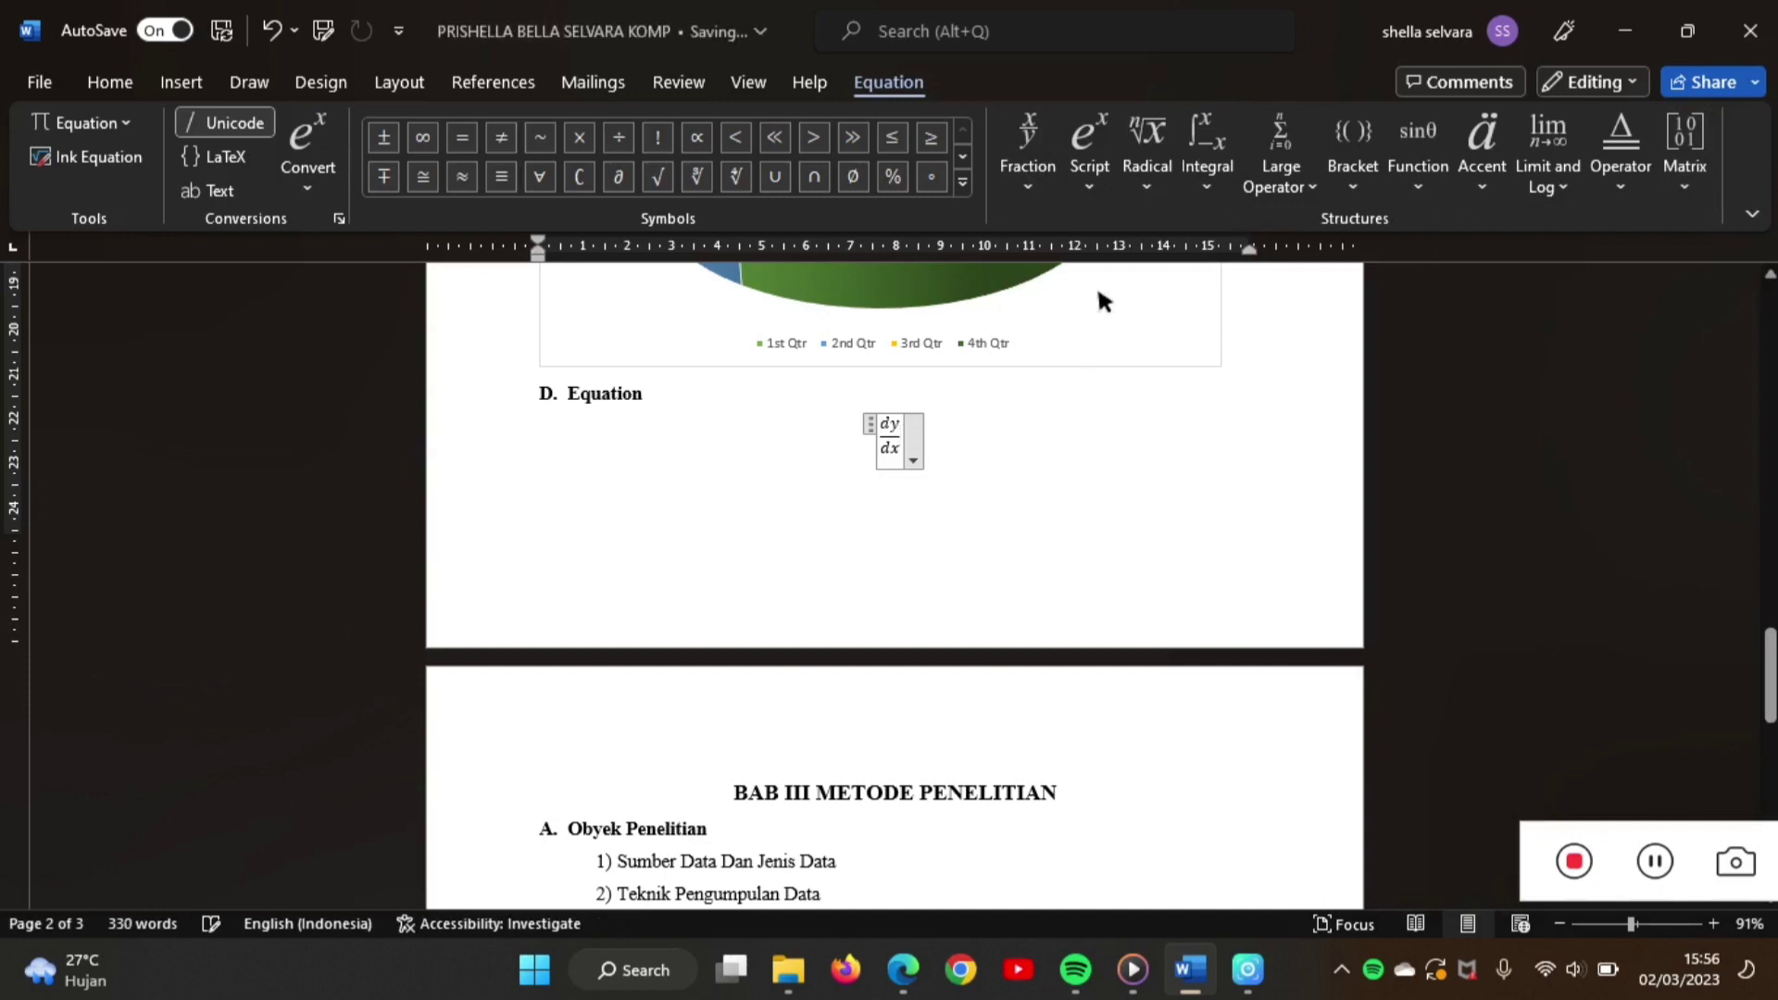
{"action": "left_click", "coordinate": [1168, 185]}
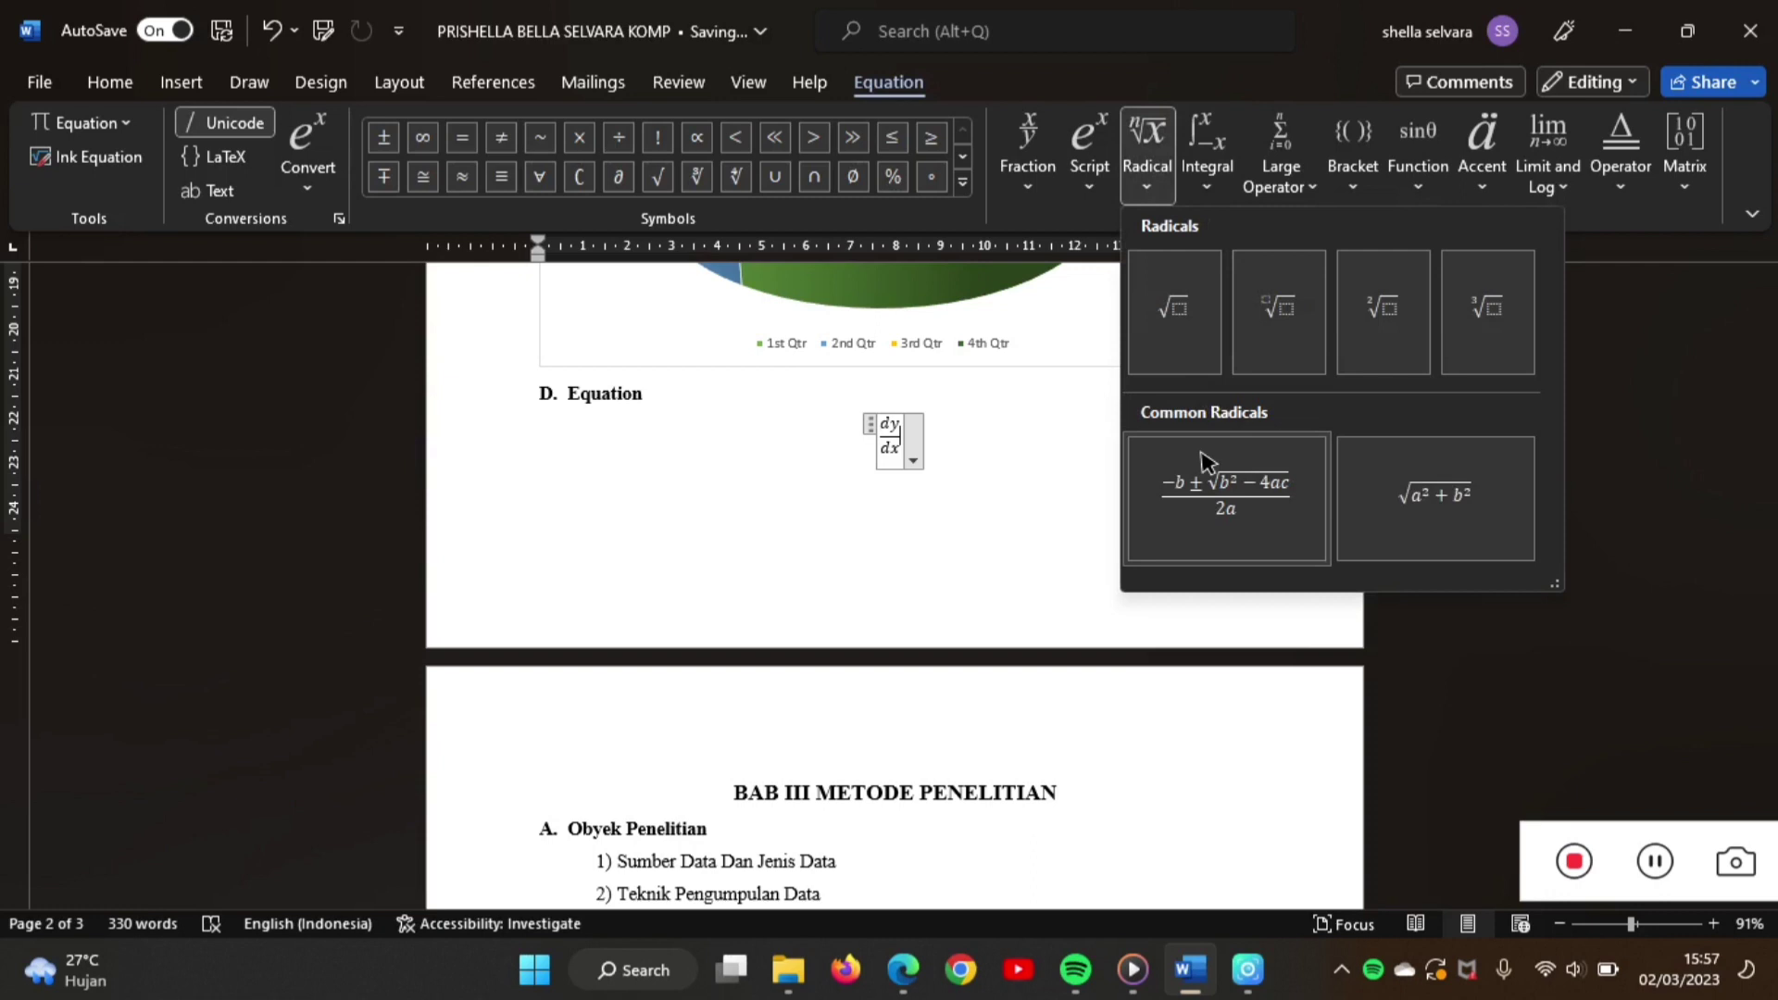
{"action": "left_click", "coordinate": [1283, 487]}
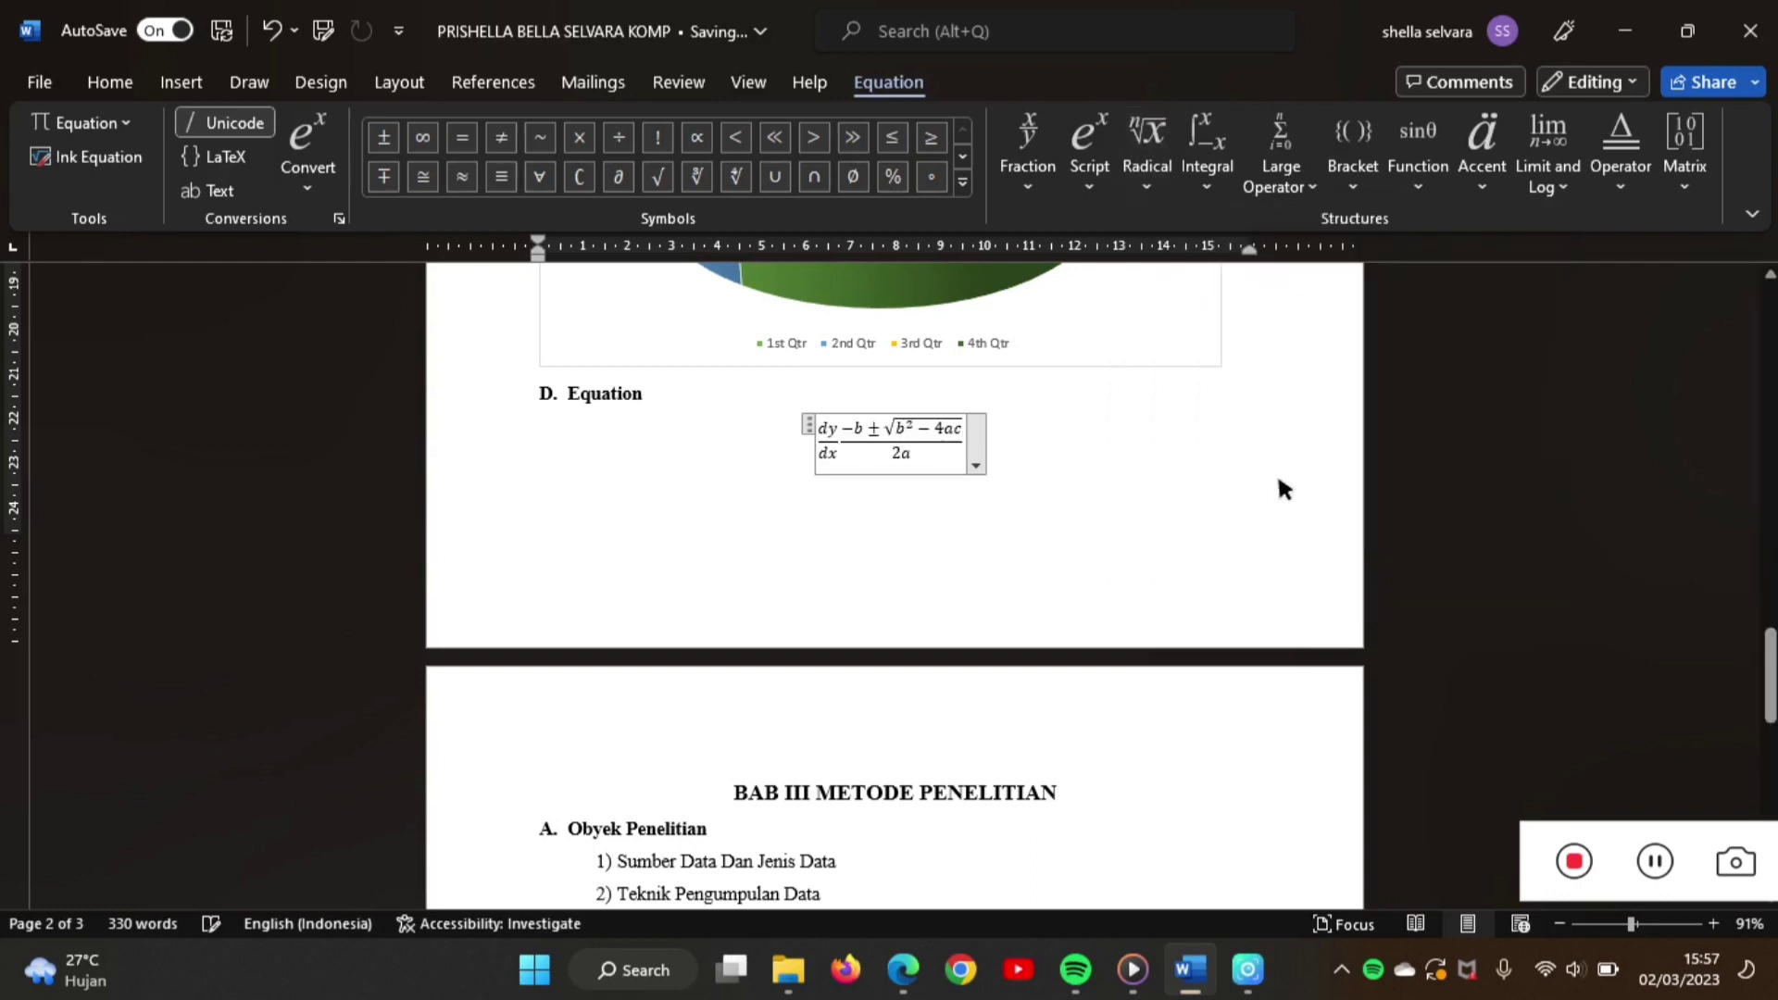
{"action": "left_click", "coordinate": [1058, 439]}
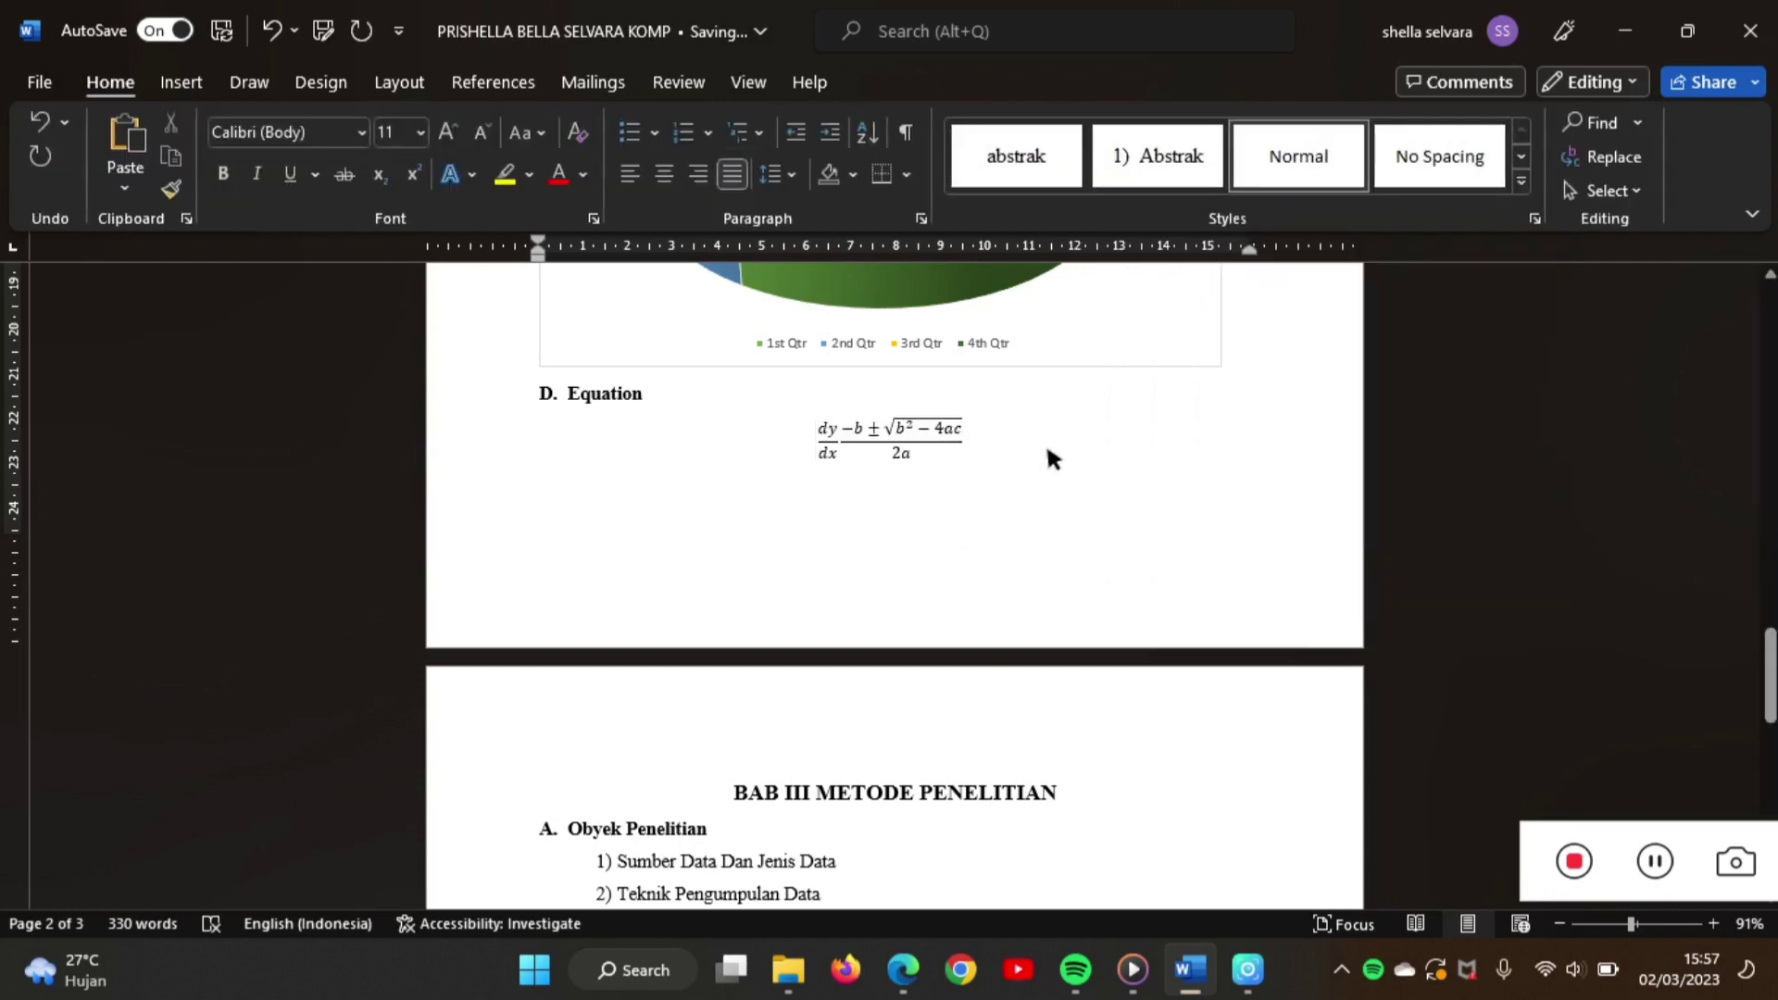
- Review the BAB III METODE PENELITIAN page and its subheadings, and return to the Equation section
{"action": "scroll", "coordinate": [899, 533], "scroll_direction": "down", "scroll_amount": 3}
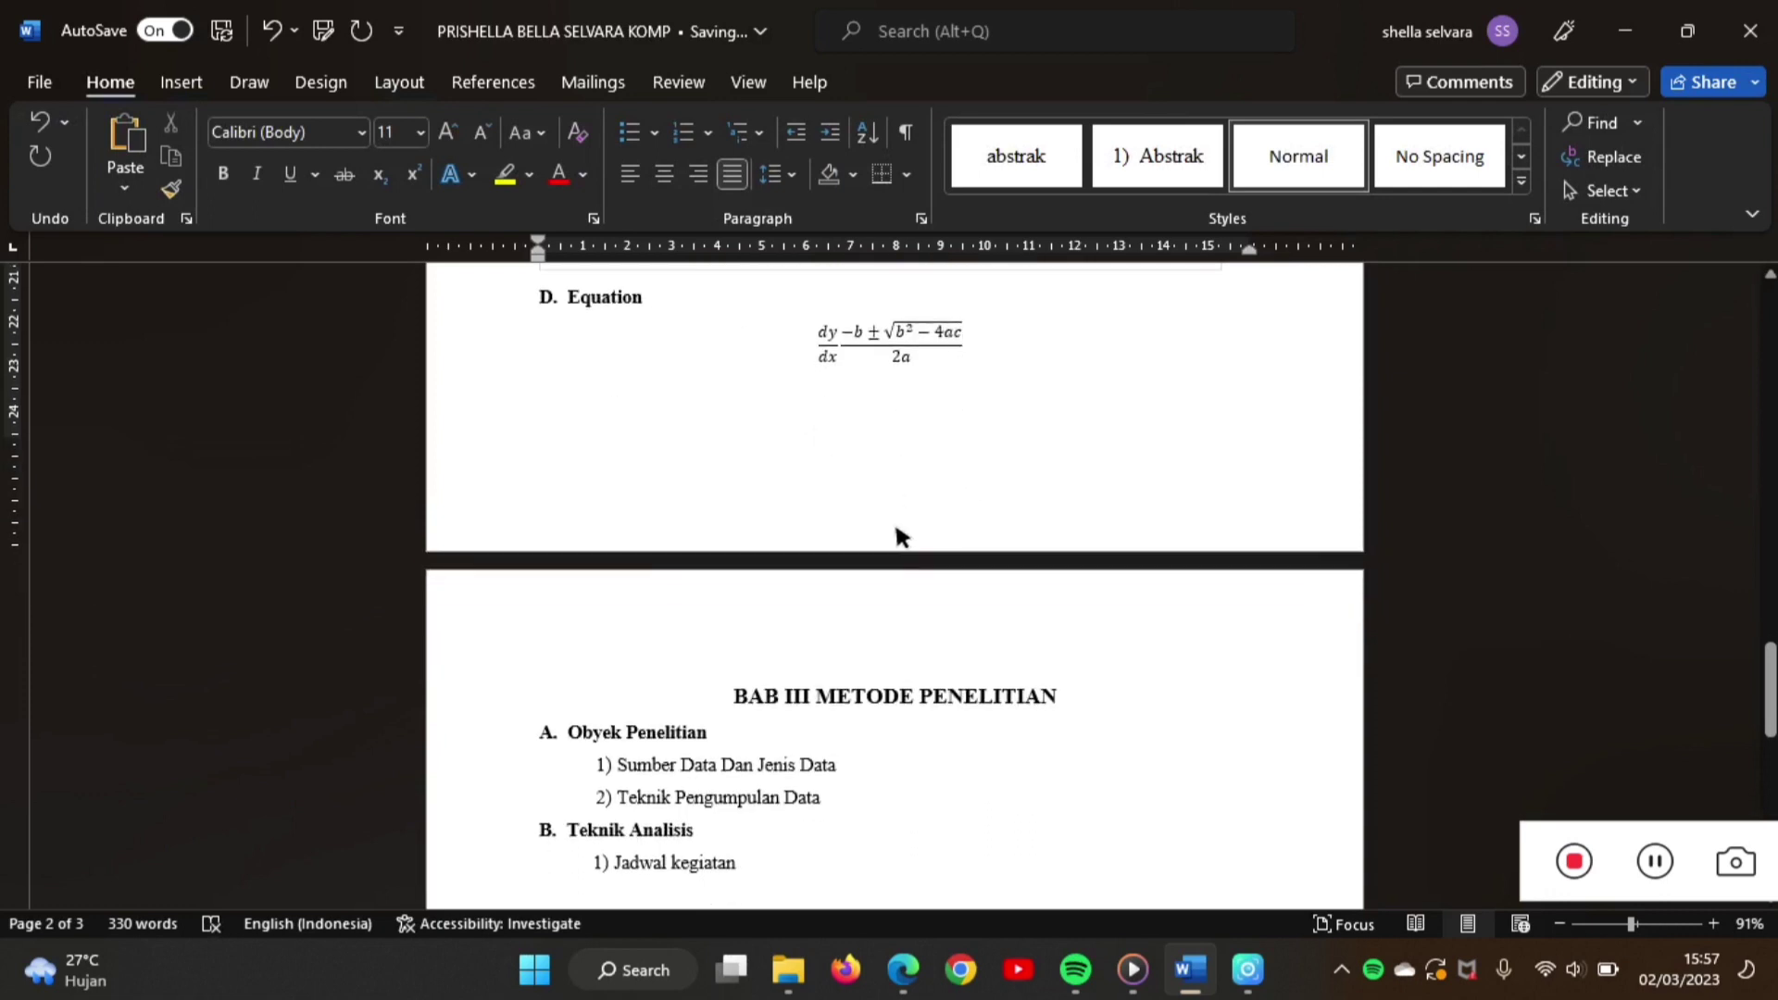
{"action": "scroll", "coordinate": [896, 533], "scroll_direction": "down", "scroll_amount": 3}
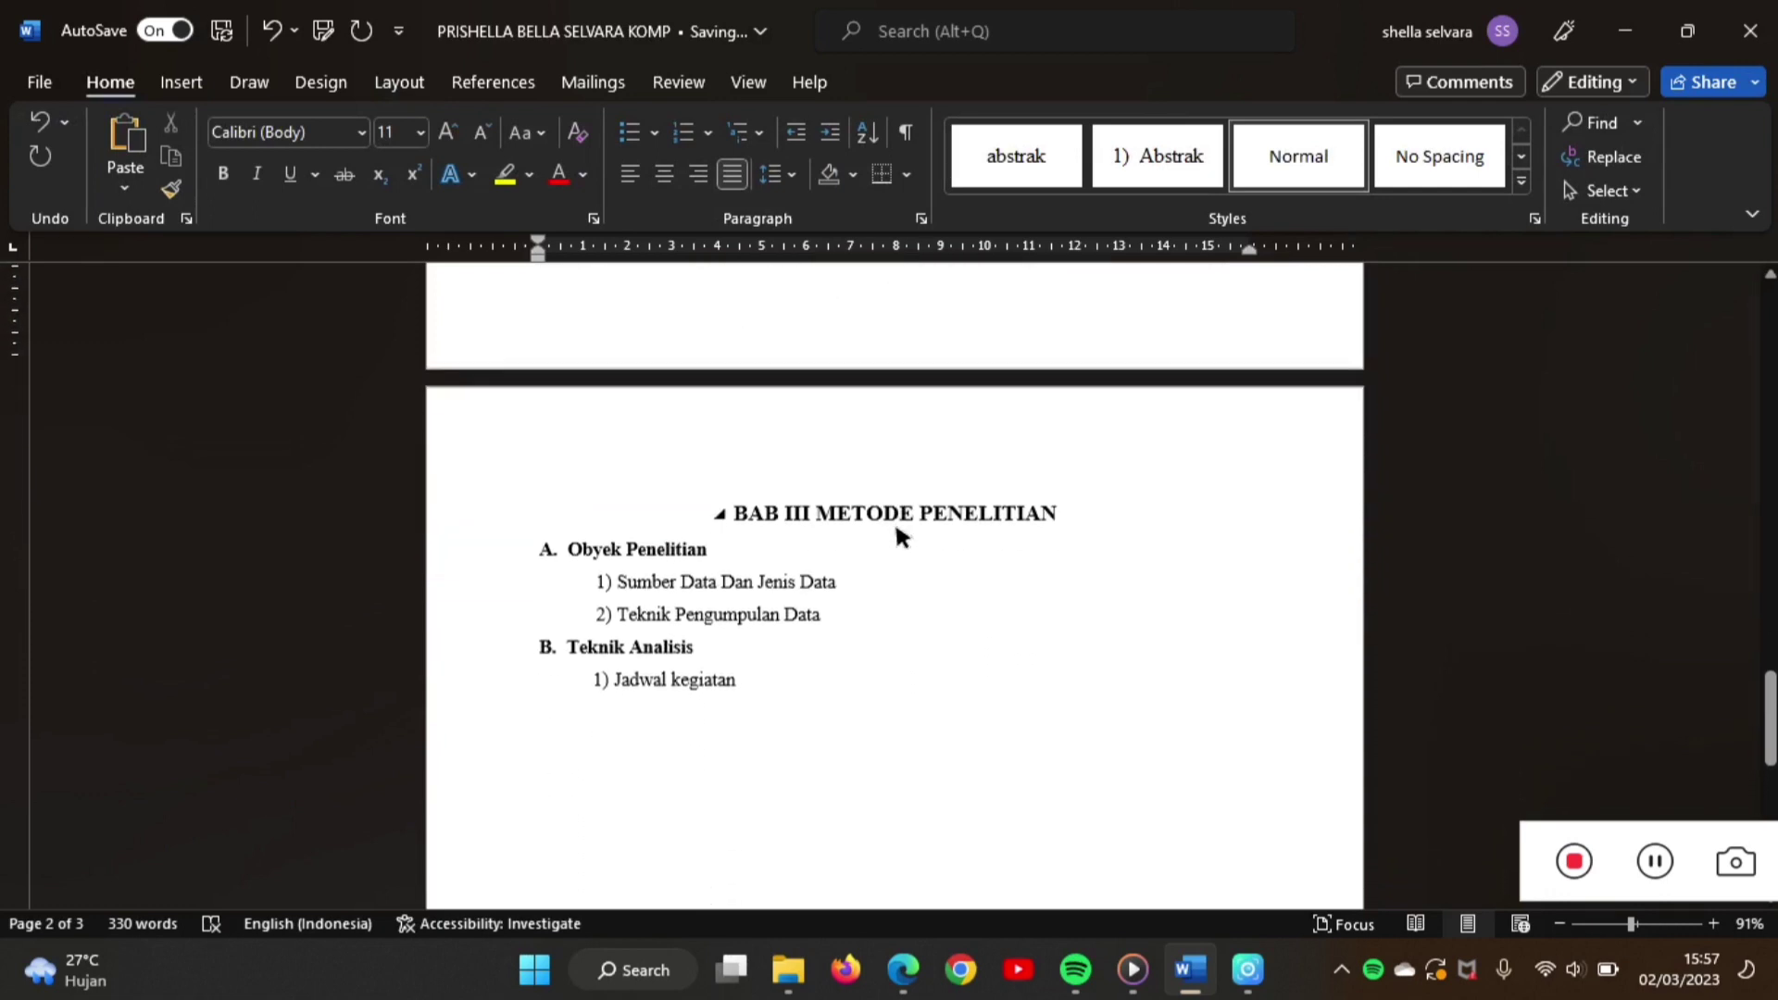
{"action": "scroll", "coordinate": [897, 535], "scroll_direction": "down", "scroll_amount": 1}
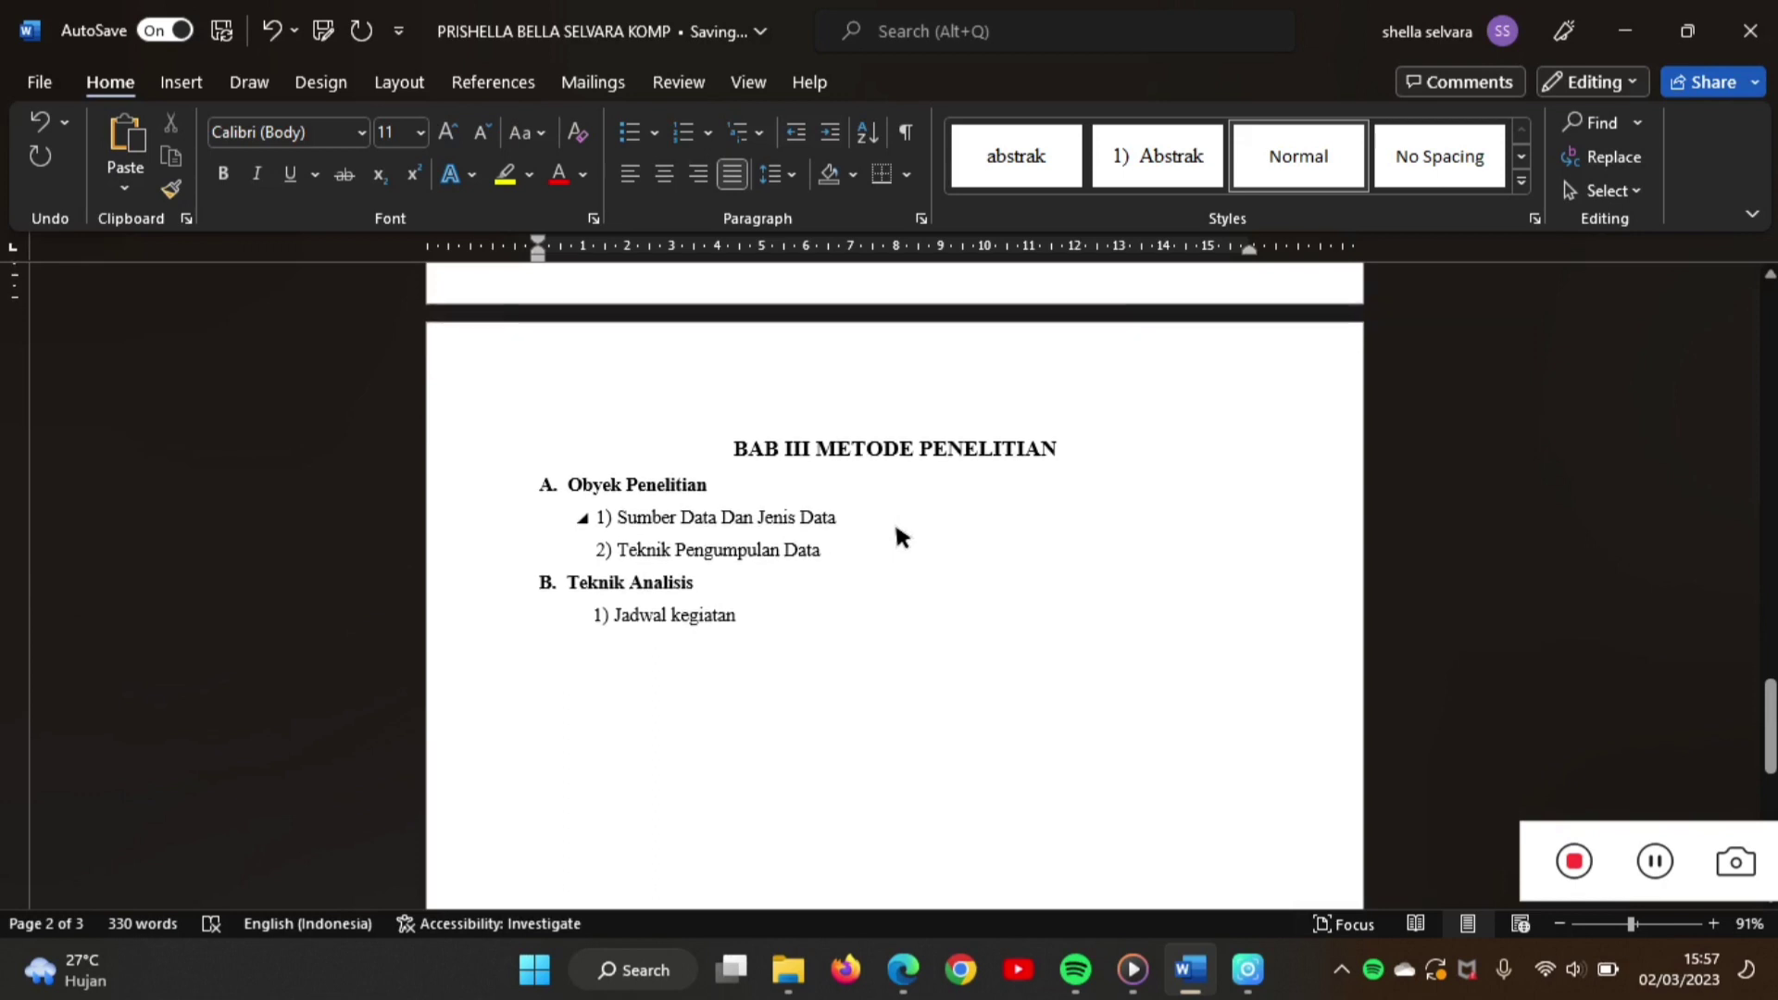
{"action": "scroll", "coordinate": [897, 528], "scroll_direction": "down", "scroll_amount": 1}
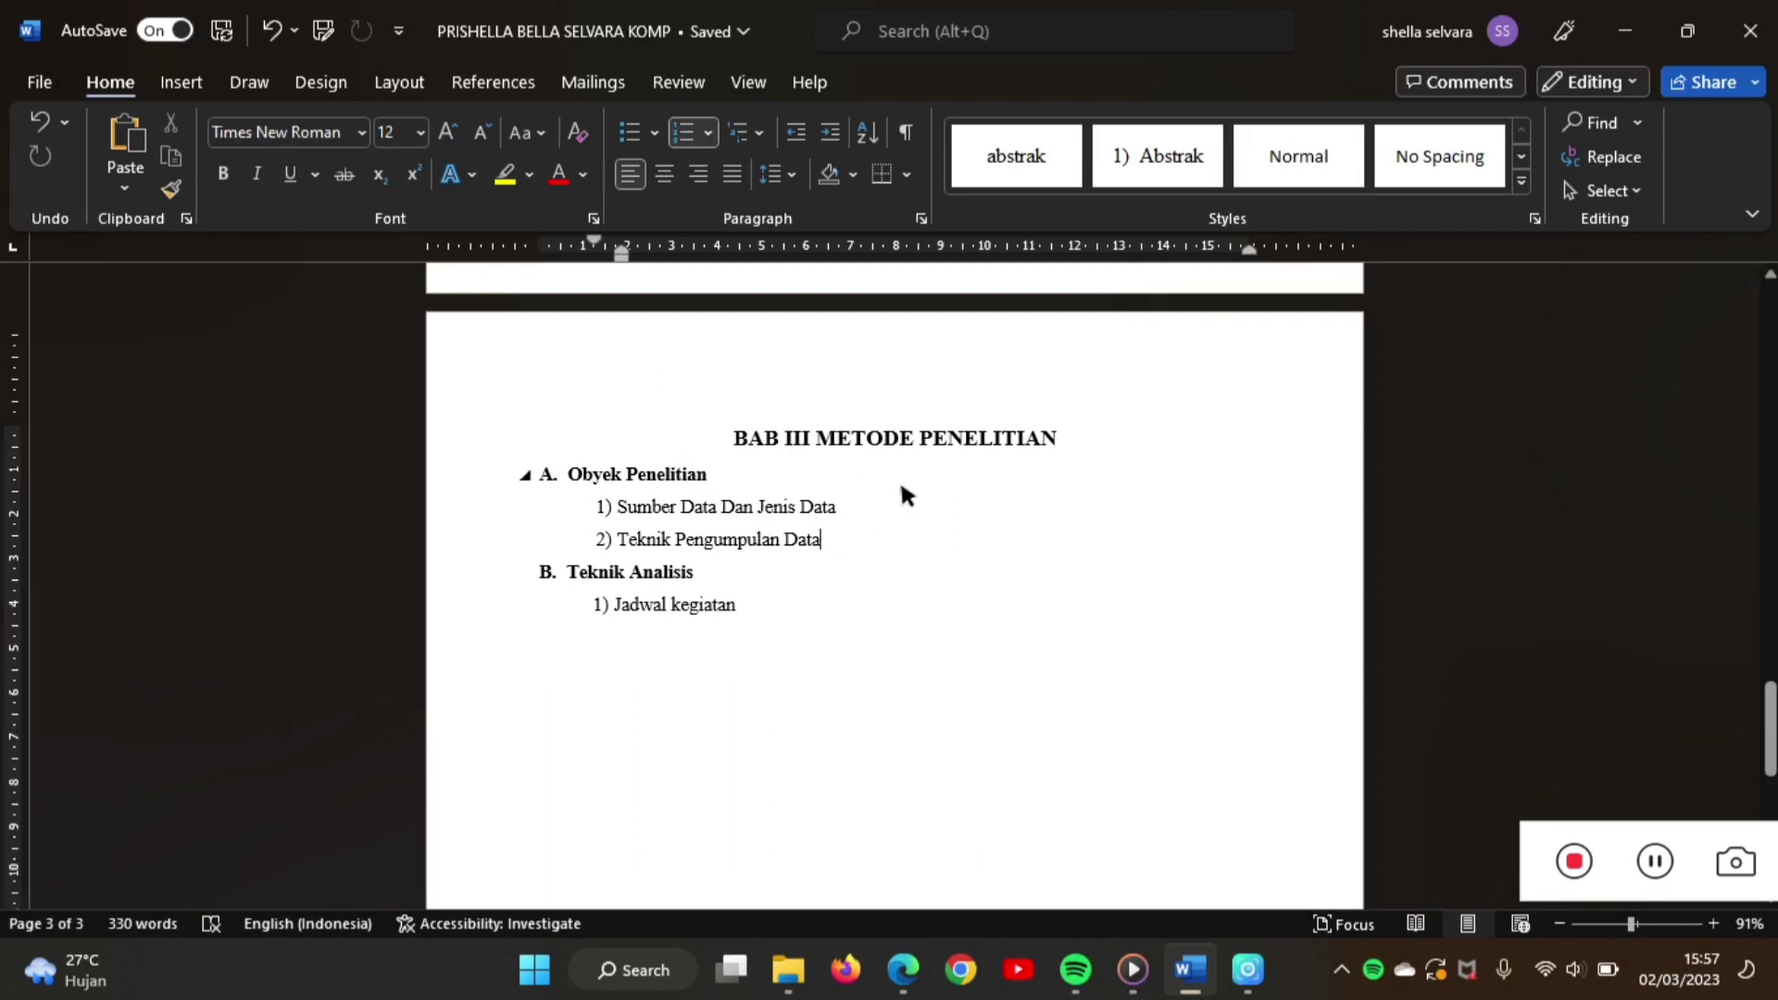
{"action": "scroll", "coordinate": [905, 494], "scroll_direction": "down", "scroll_amount": 7}
{"action": "scroll", "coordinate": [906, 494], "scroll_direction": "up", "scroll_amount": 5}
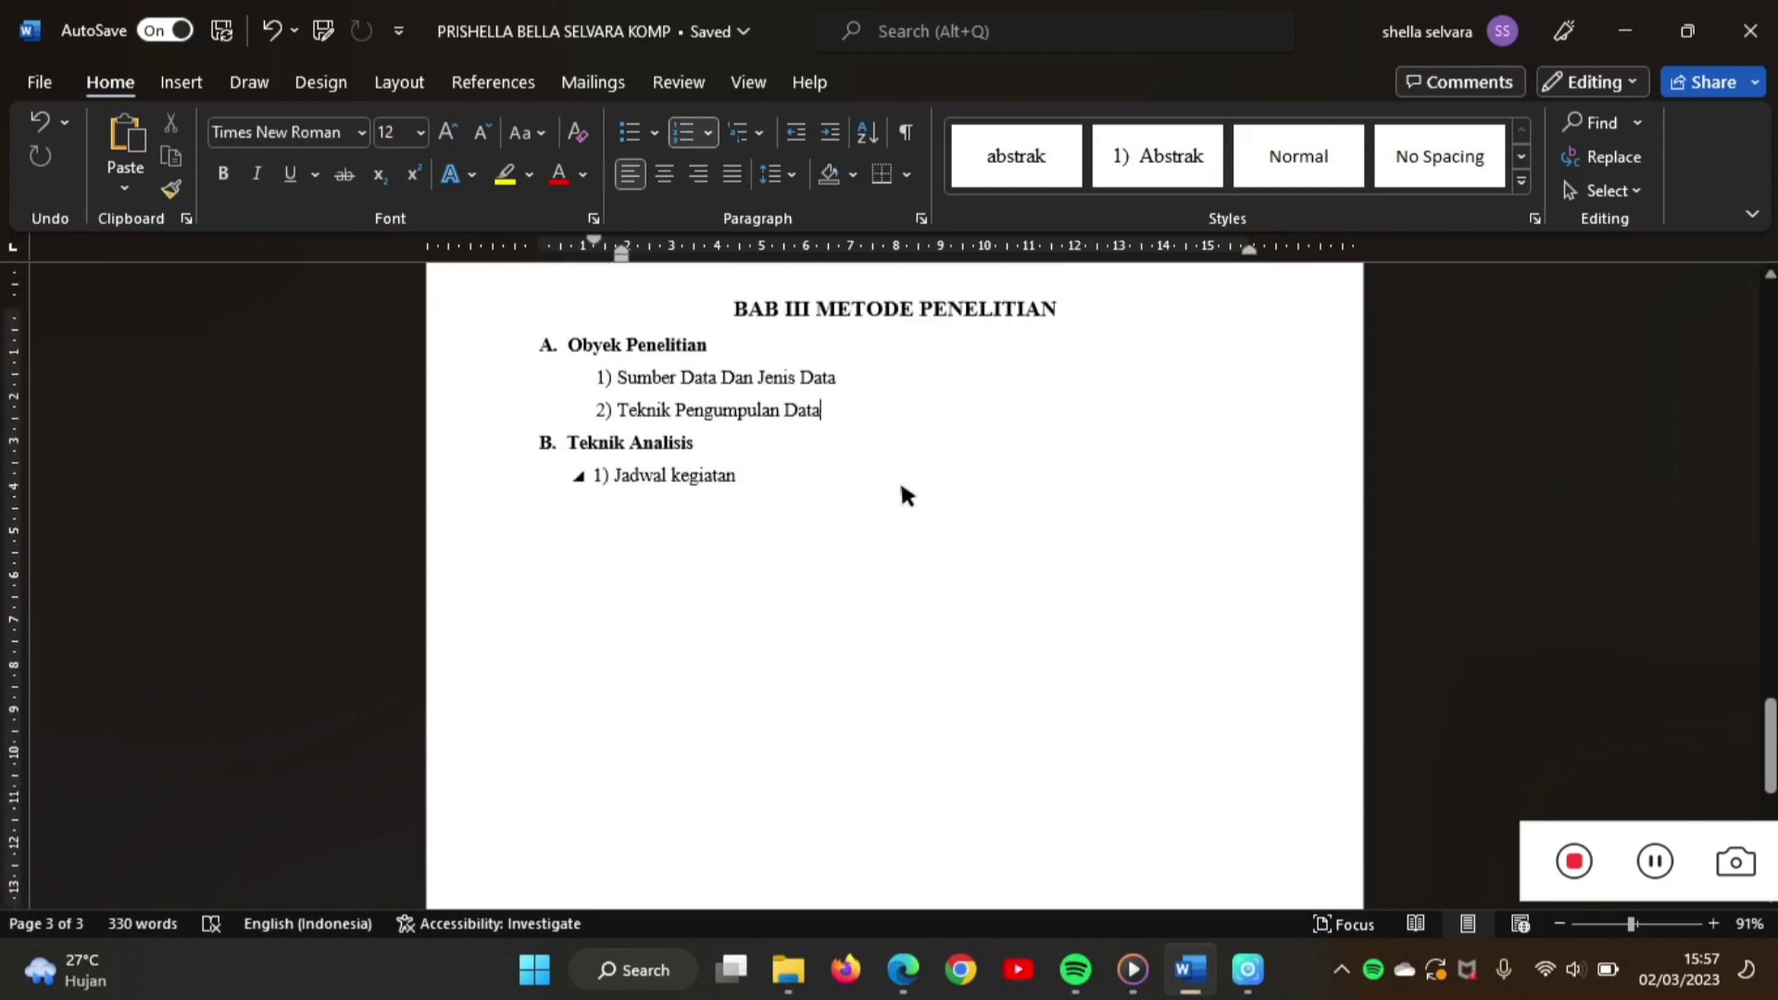
{"action": "scroll", "coordinate": [903, 493], "scroll_direction": "up", "scroll_amount": 8}
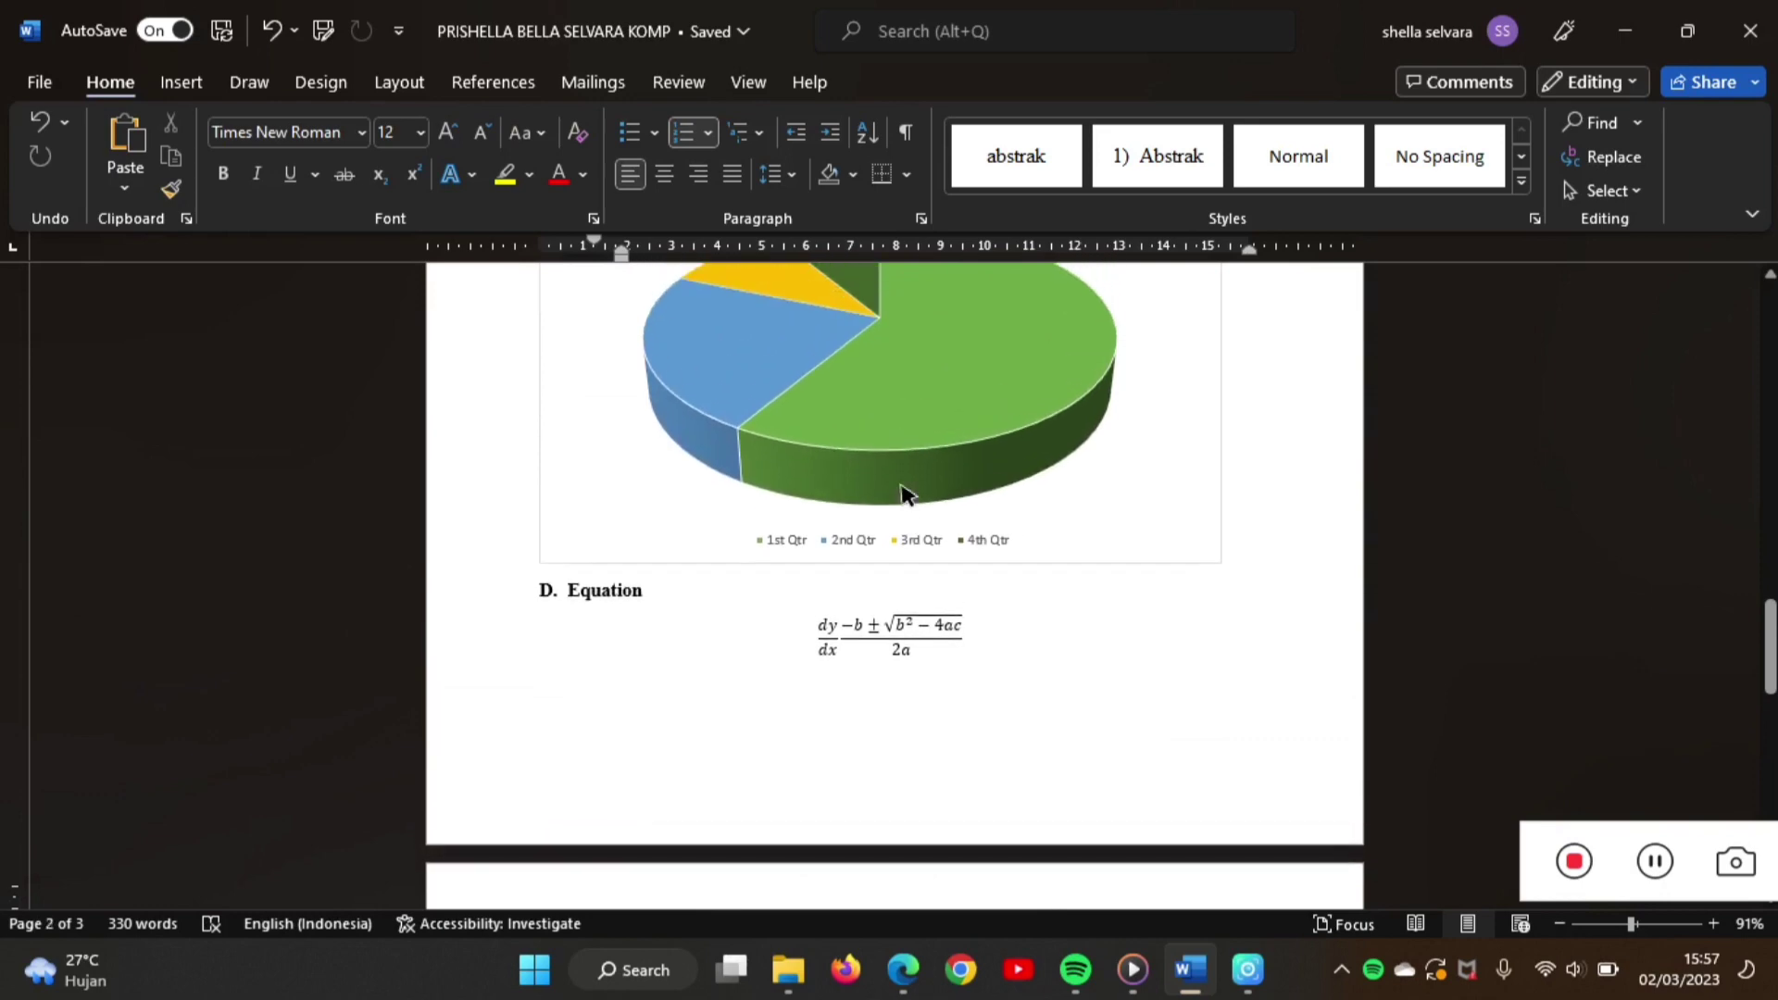
- Show the Navigation pane and jump to the BAB I PENDAHULUAN heading
{"action": "left_click", "coordinate": [752, 82]}
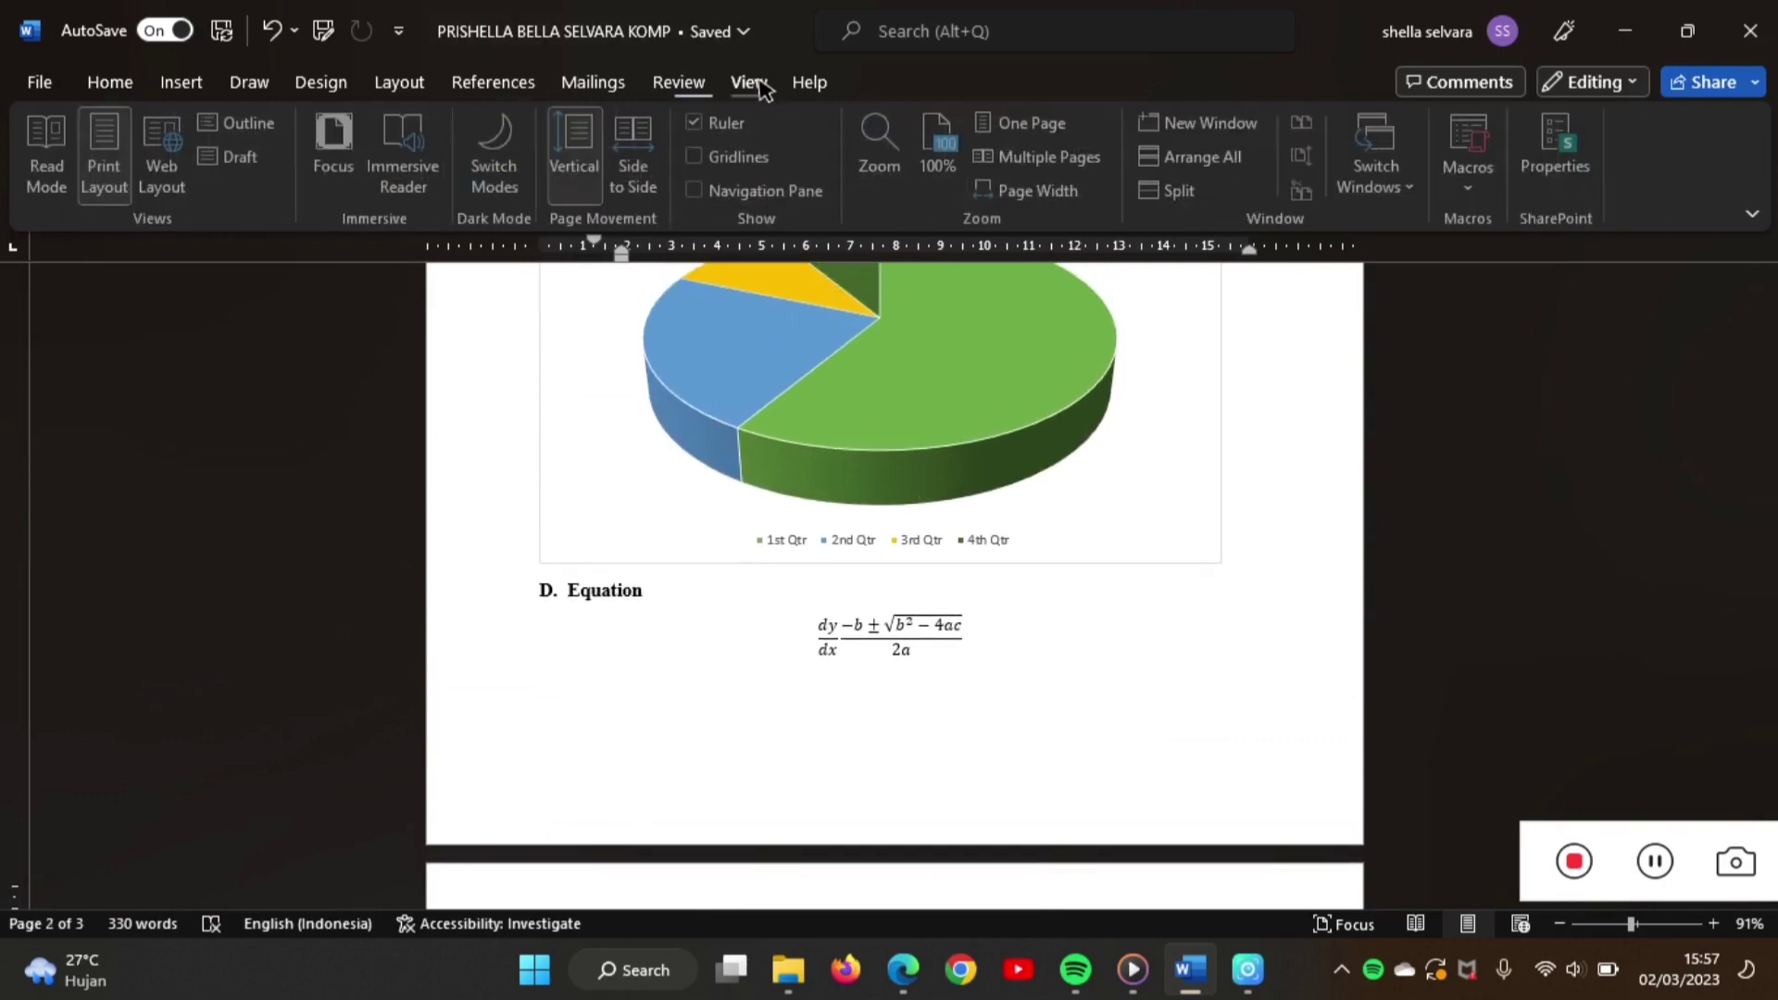
{"action": "left_click", "coordinate": [700, 191]}
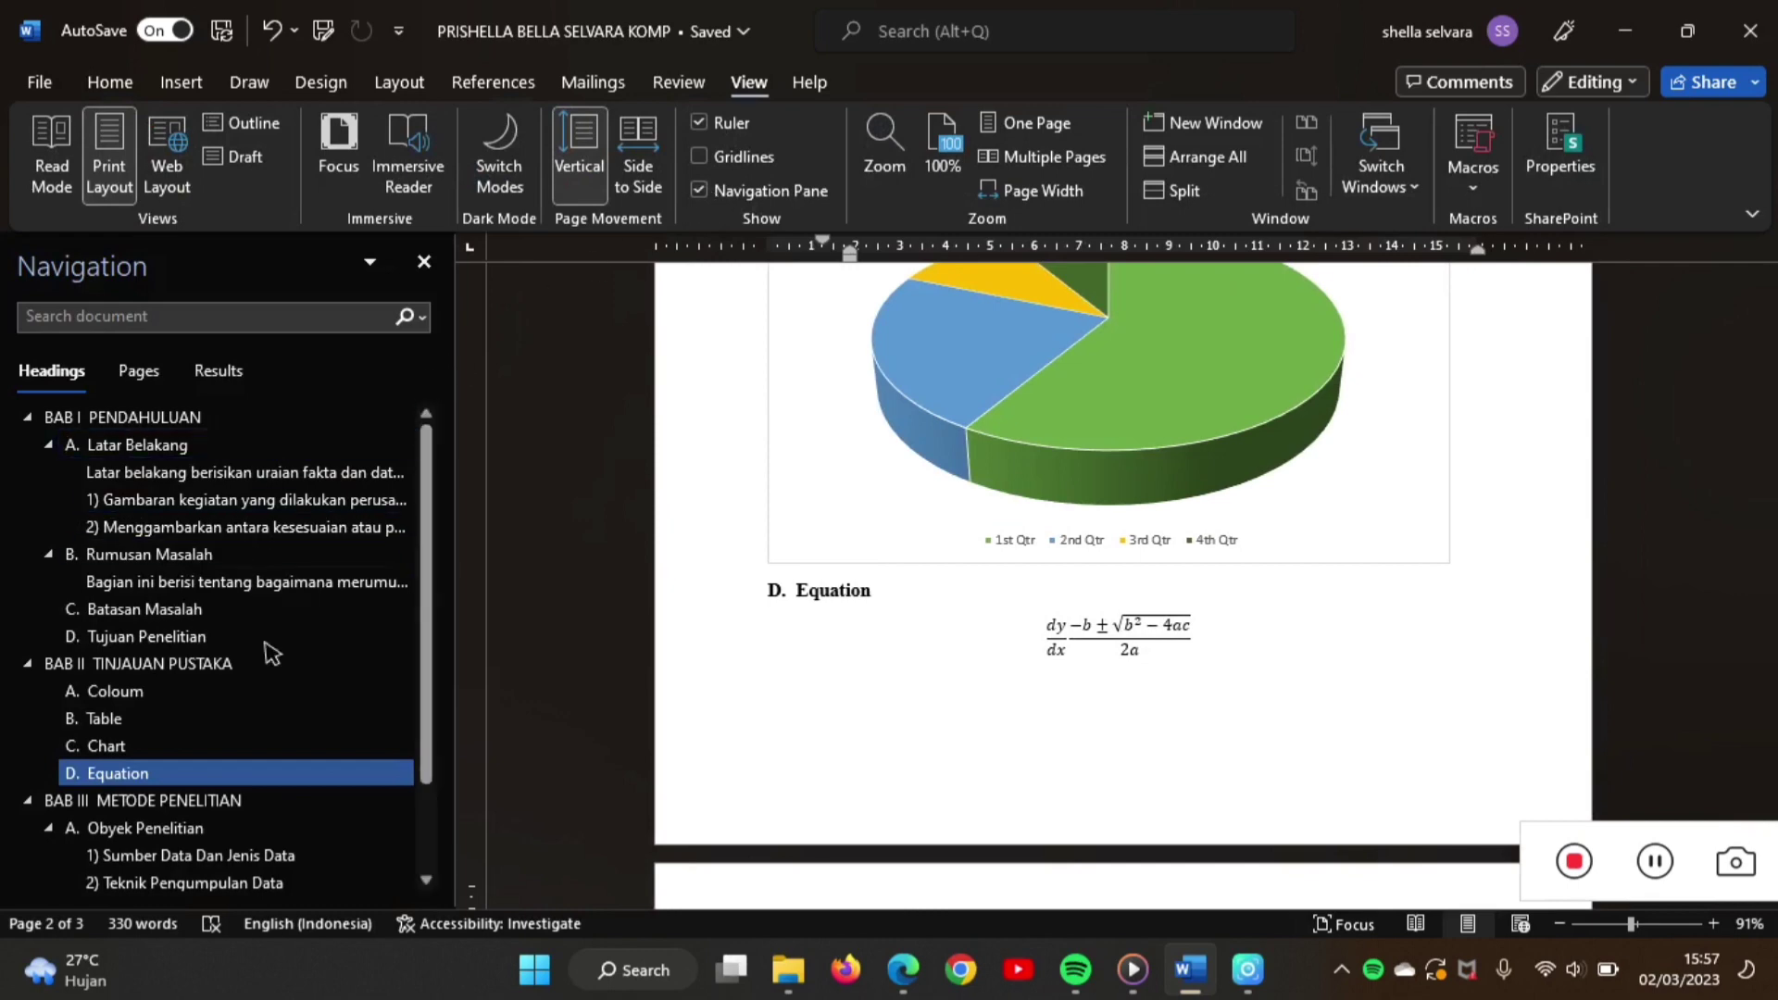
{"action": "left_click", "coordinate": [278, 421]}
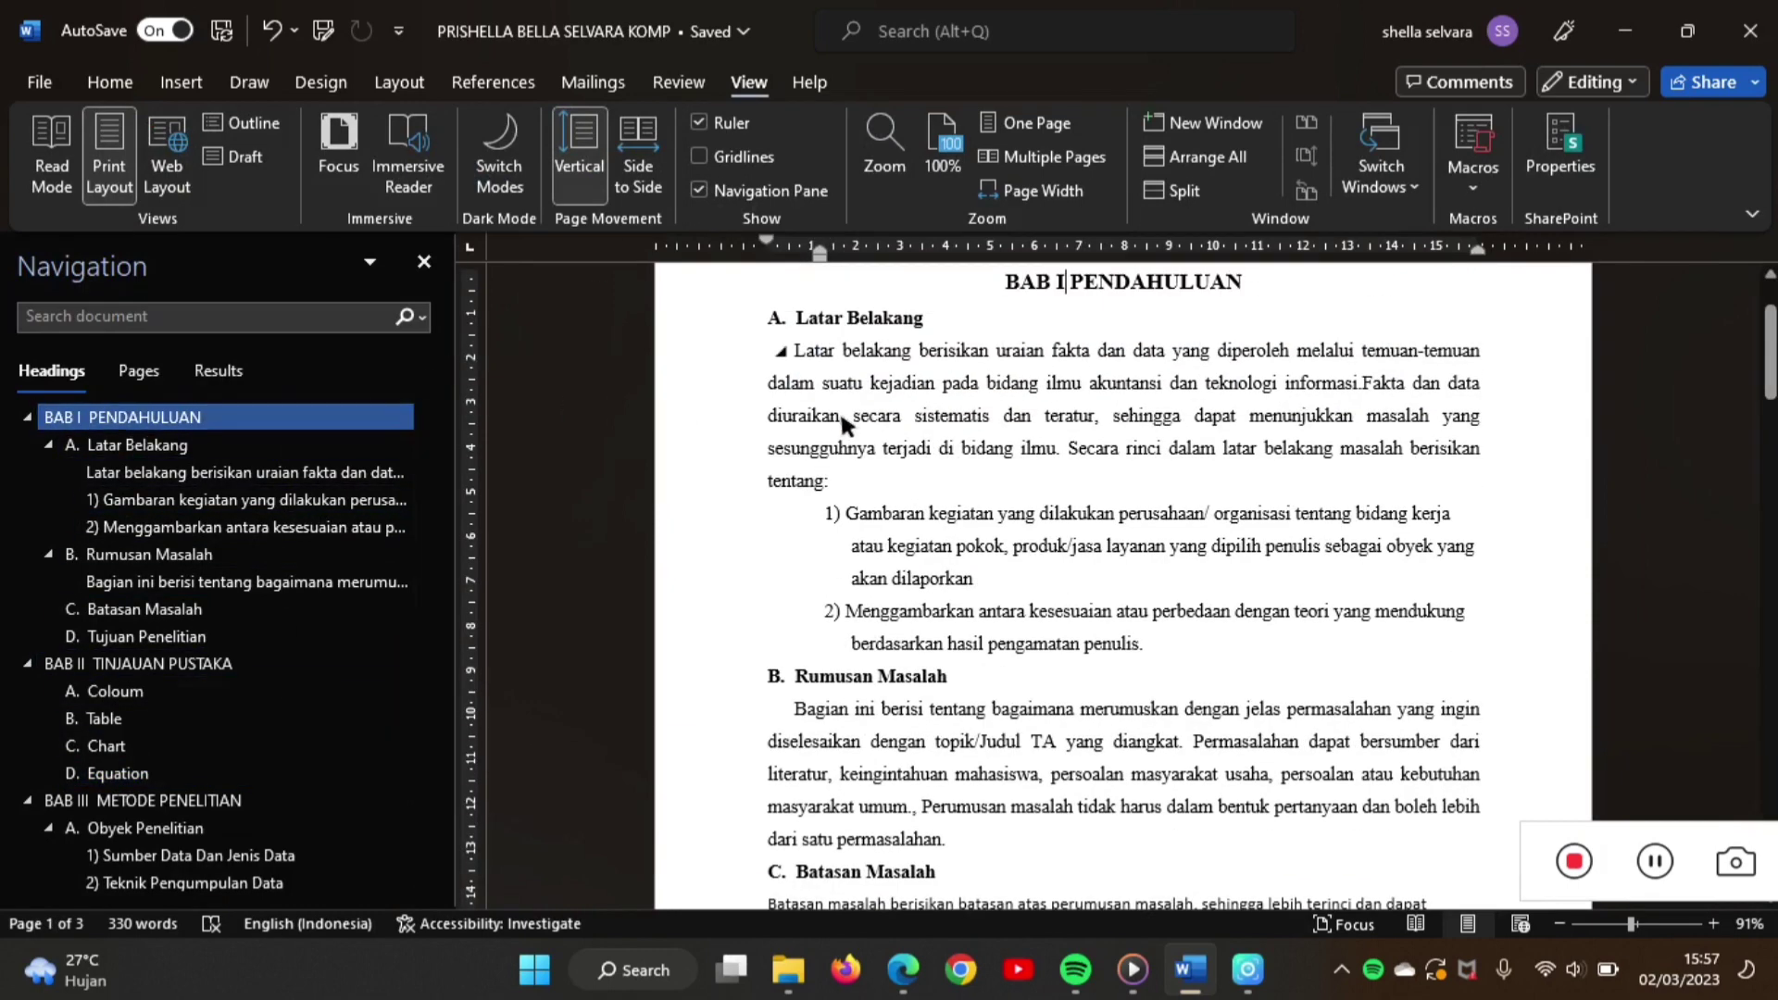
- Collapse the BAB I, BAB II, Table, Chart and Equation headings on the document page
{"action": "scroll", "coordinate": [841, 409], "scroll_direction": "up", "scroll_amount": 2}
{"action": "left_click", "coordinate": [992, 357]}
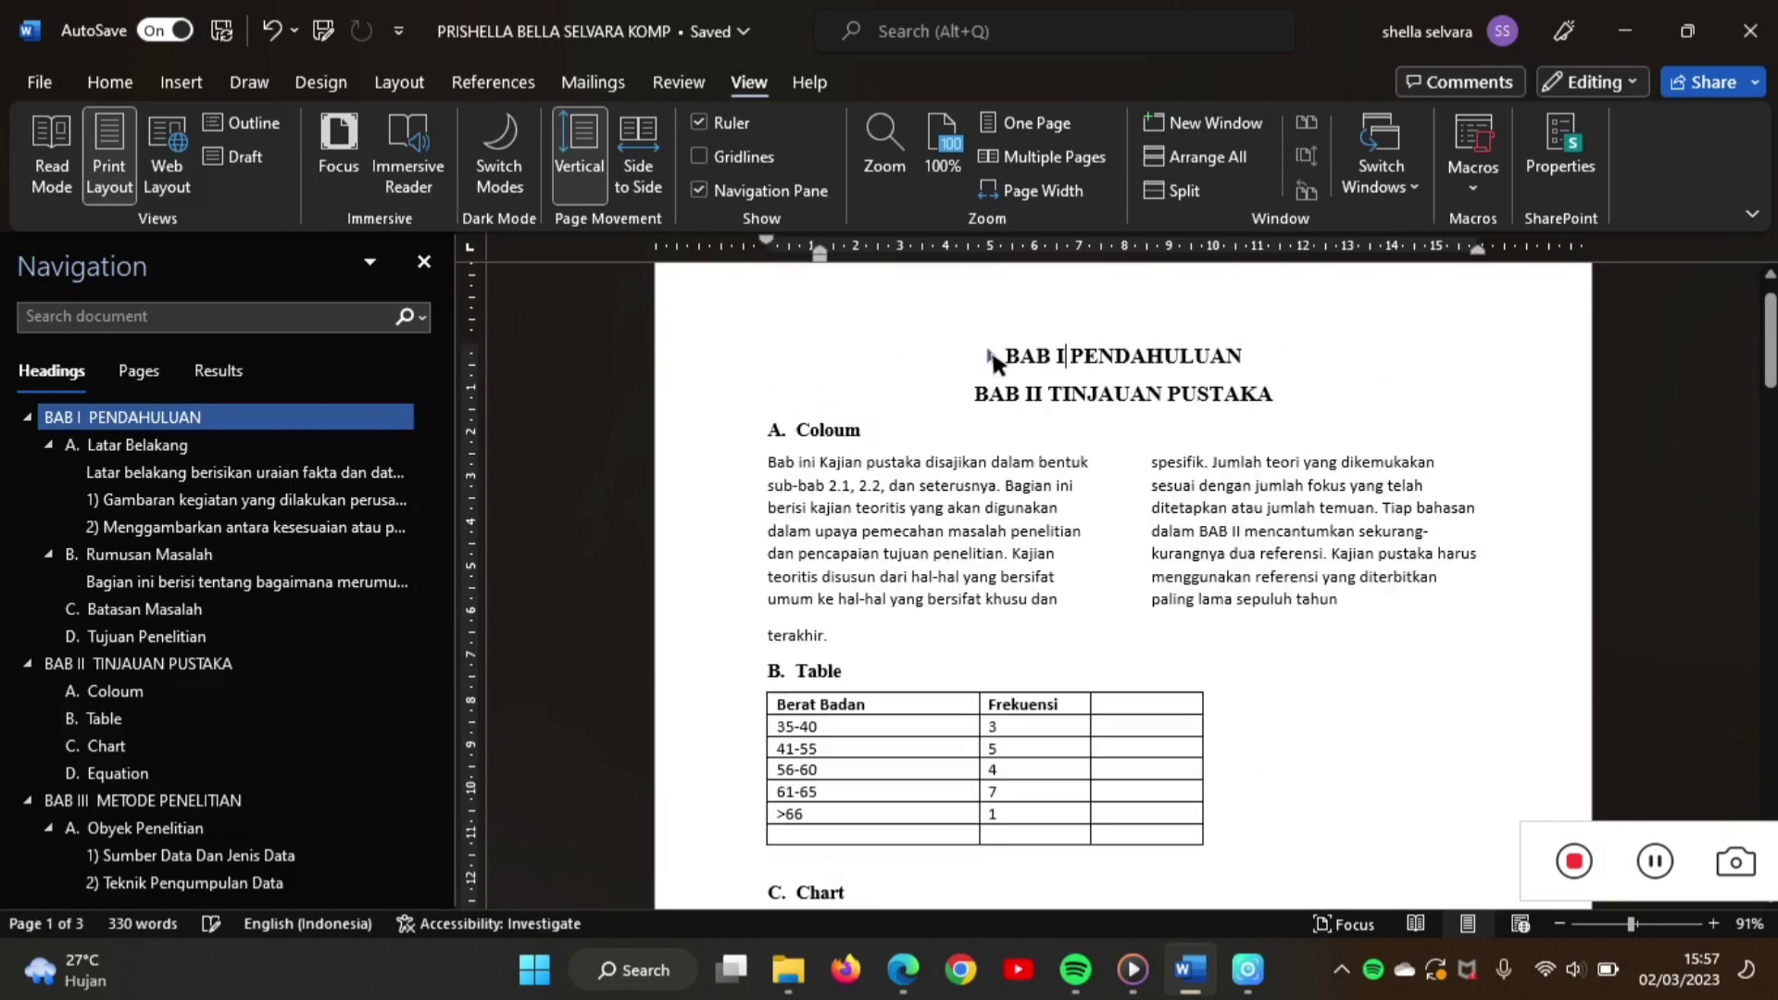
{"action": "left_click", "coordinate": [961, 394]}
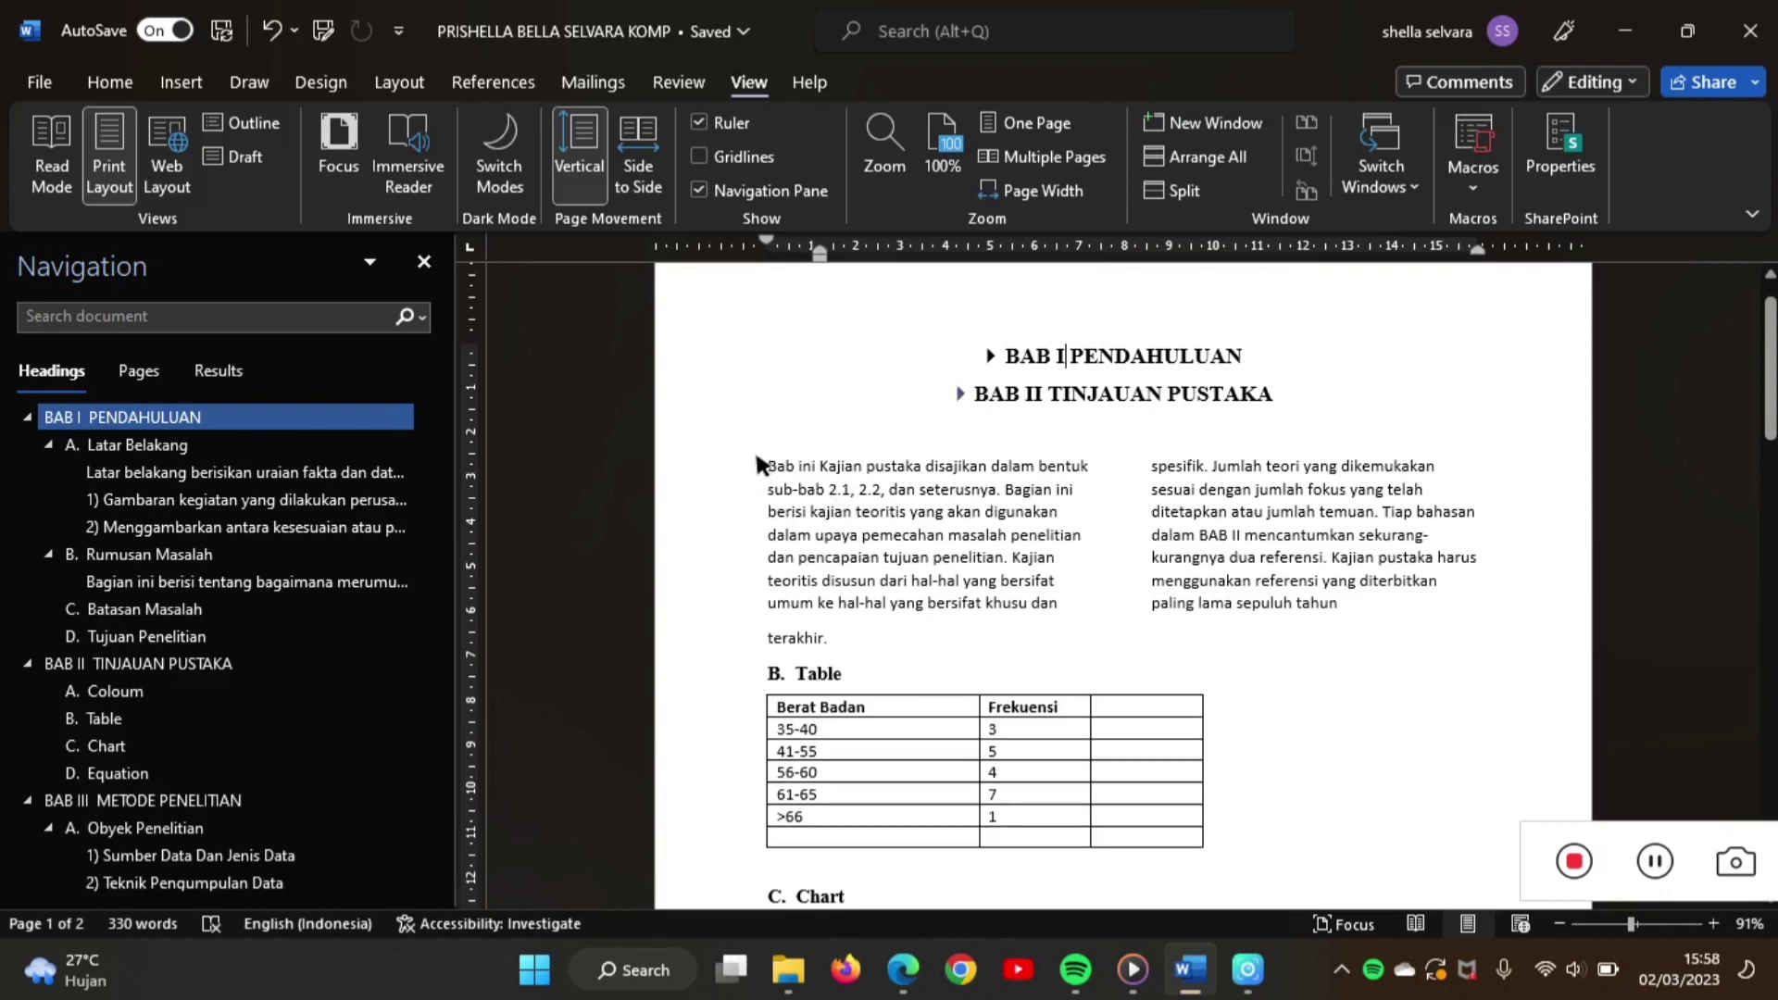
{"action": "left_click", "coordinate": [754, 675]}
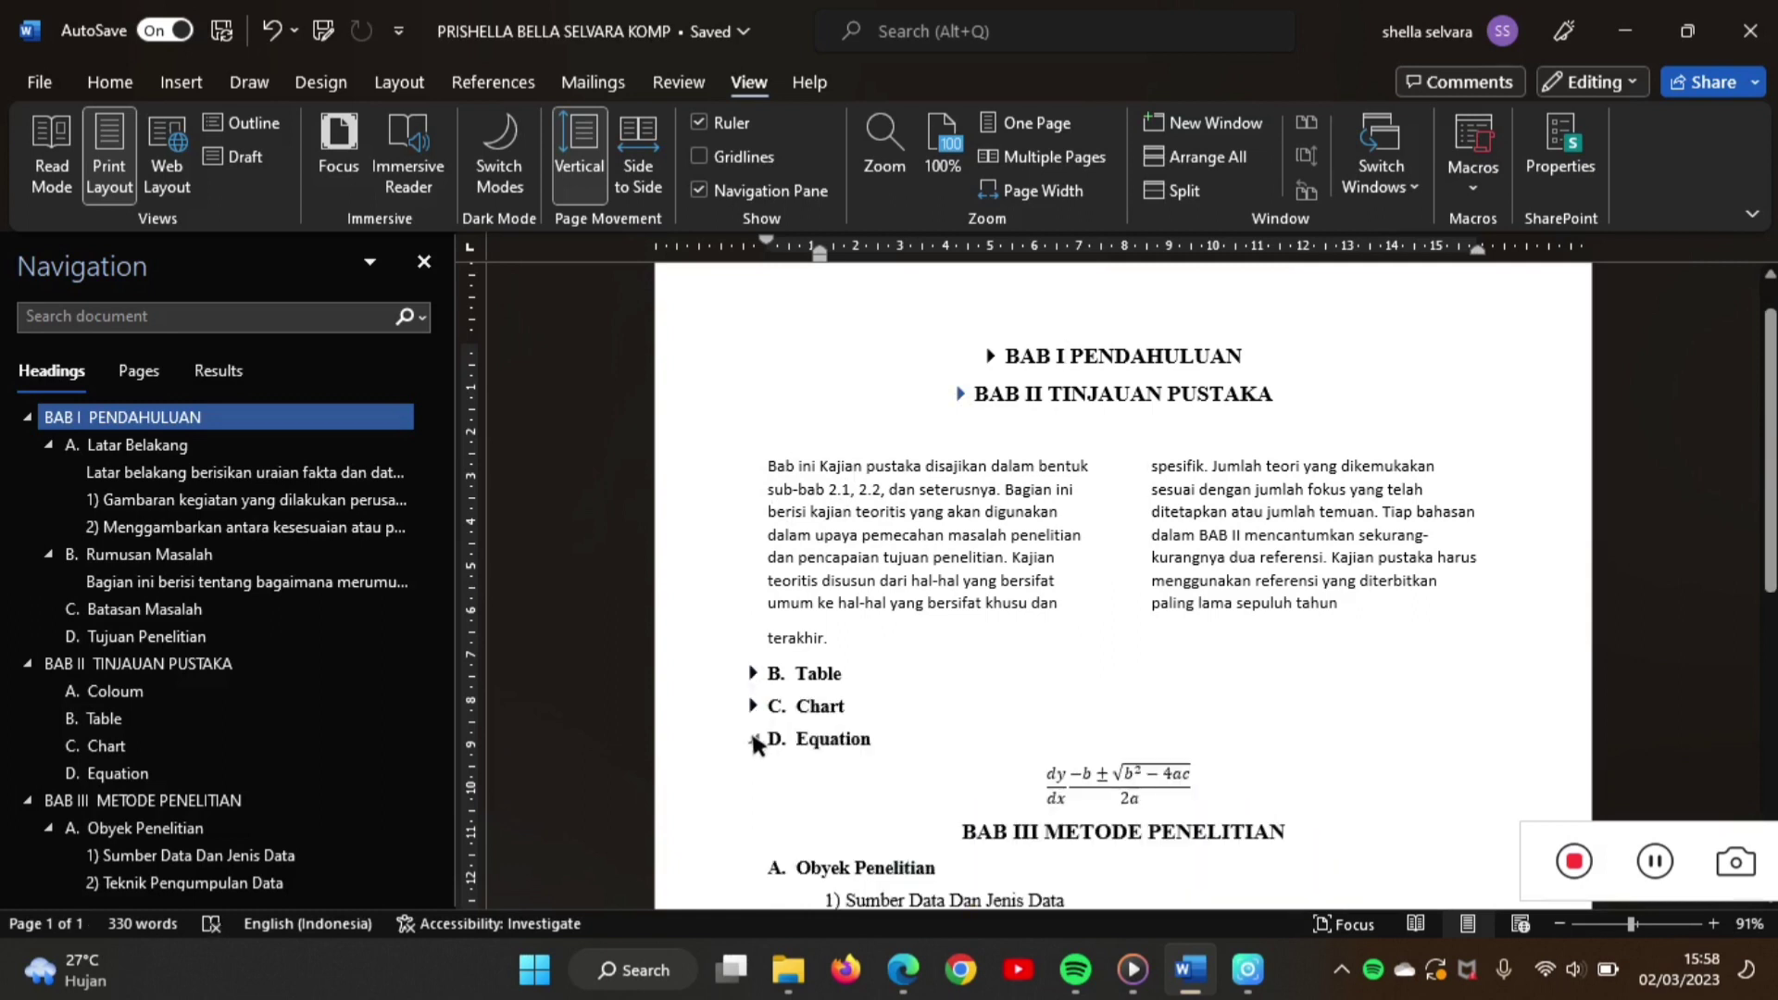
{"action": "left_click", "coordinate": [754, 740]}
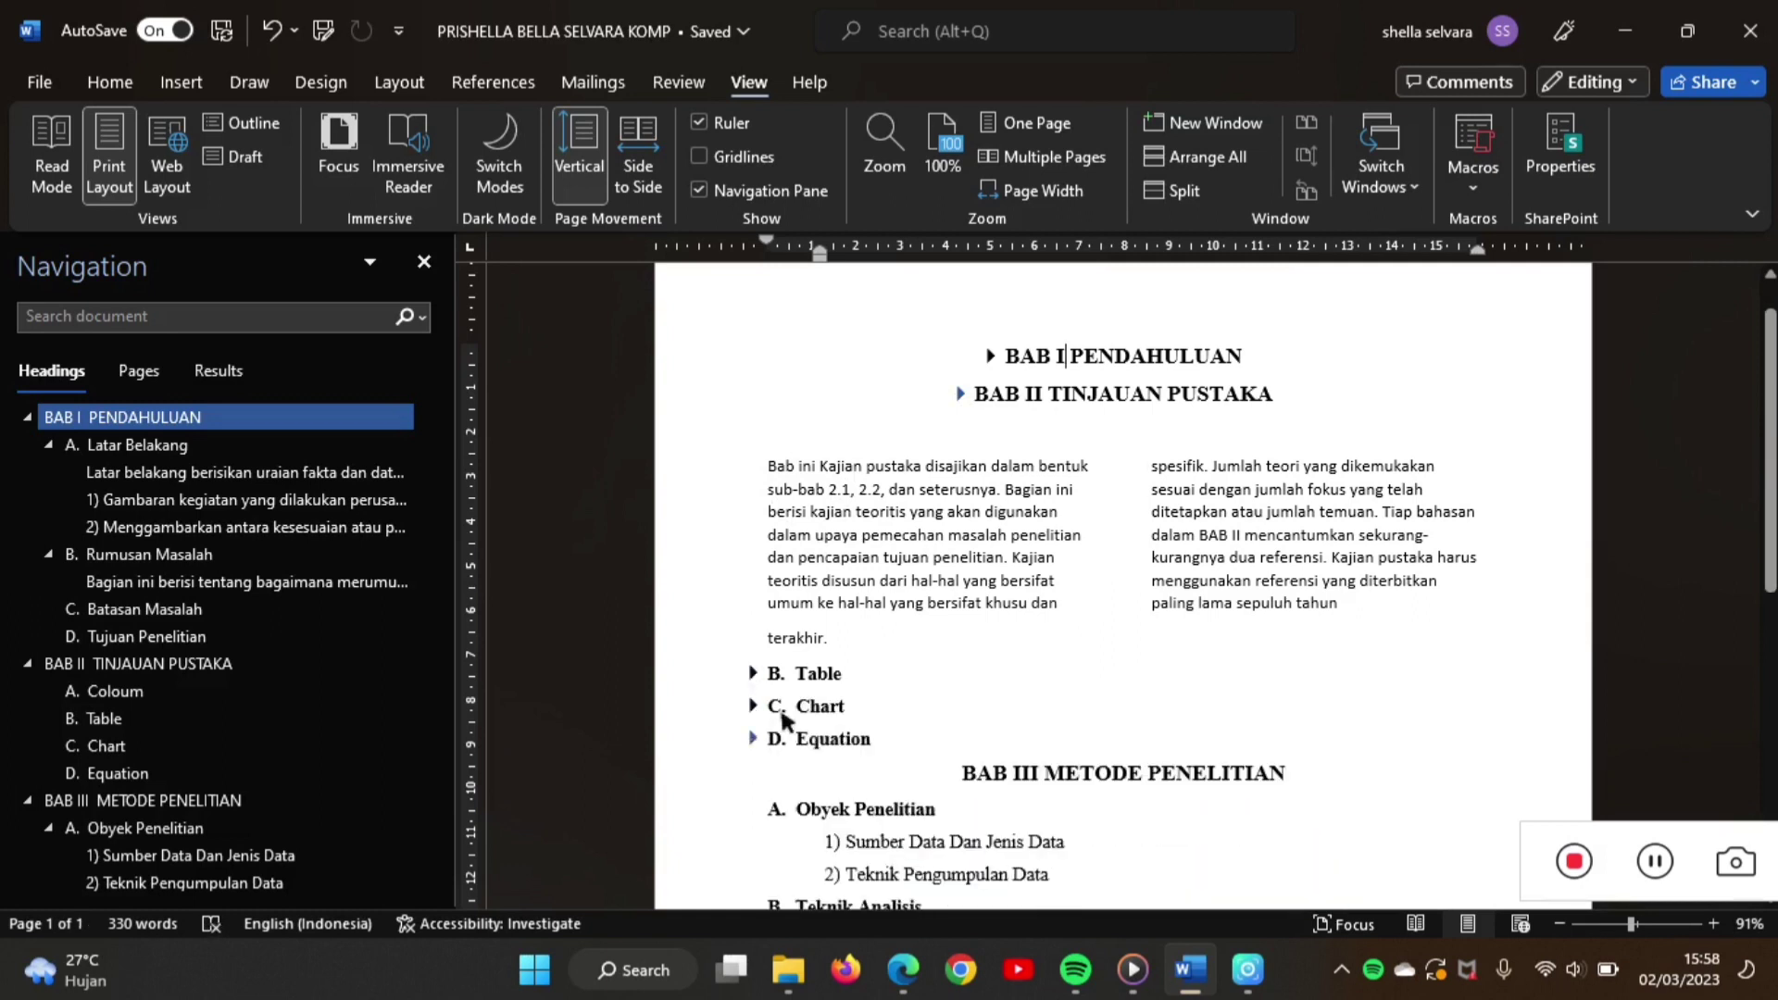
{"action": "left_click", "coordinate": [1137, 387]}
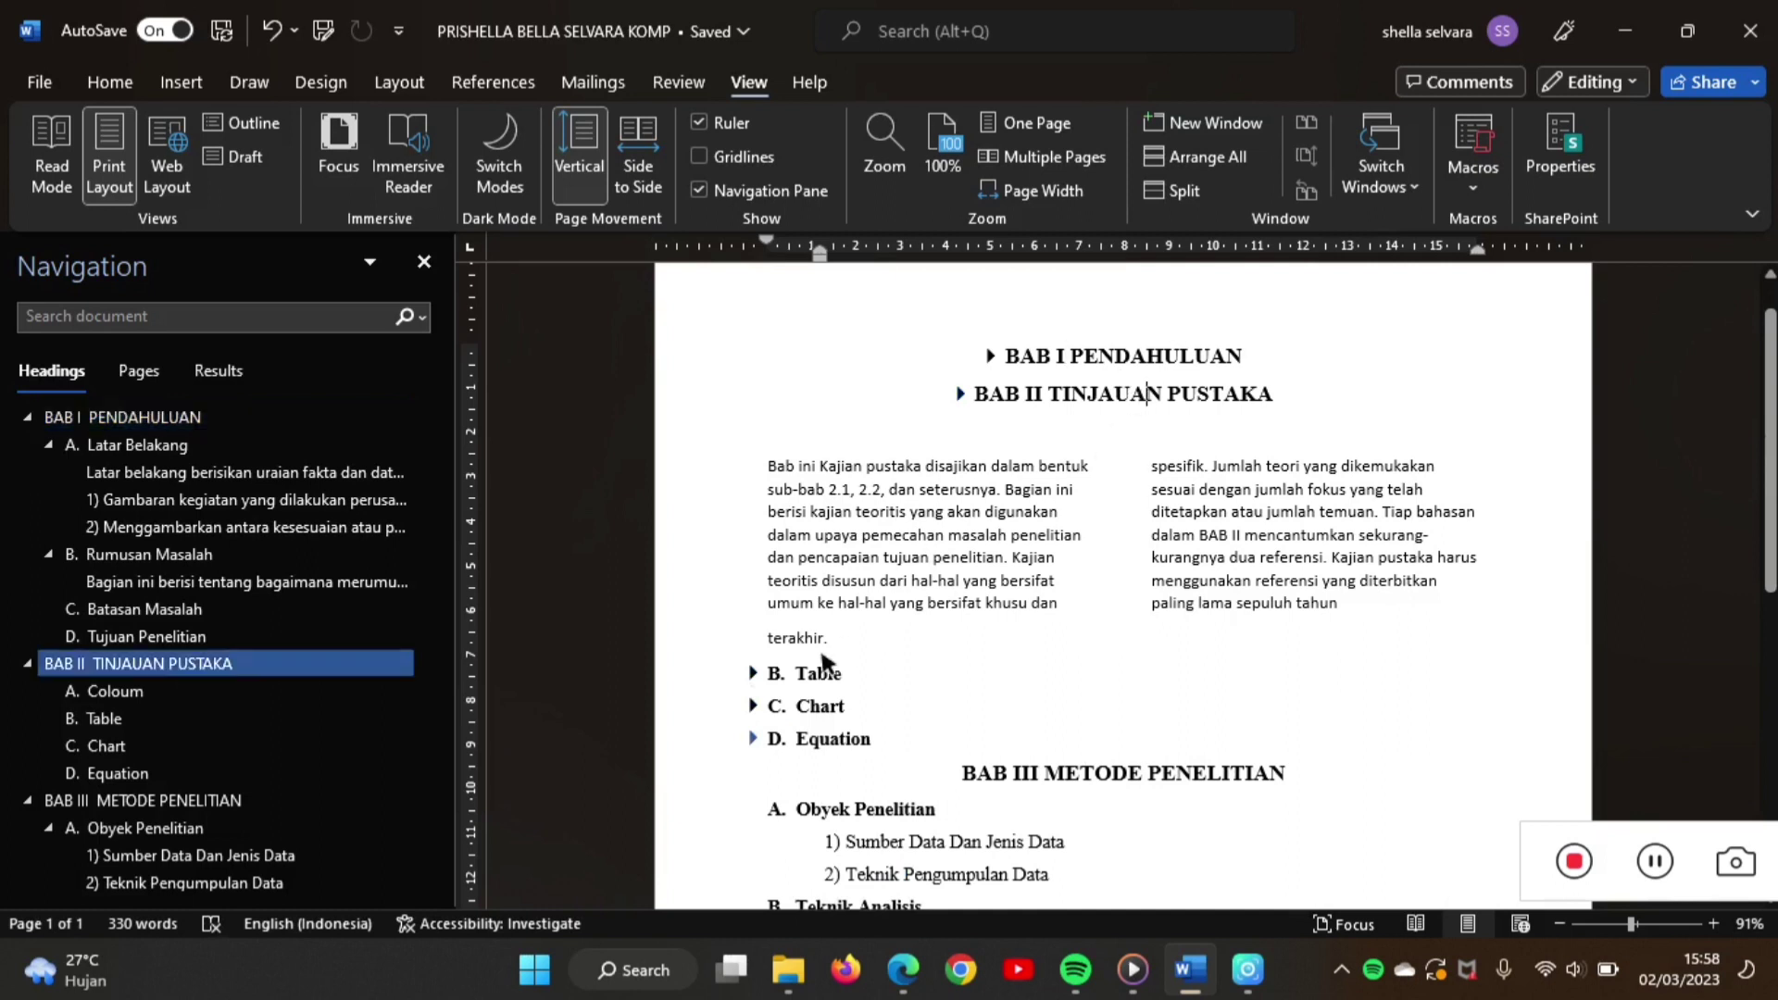
- Collapse BAB II, BAB I and BAB III in the Navigation pane's heading list
{"action": "scroll", "coordinate": [385, 790], "scroll_direction": "down", "scroll_amount": 1}
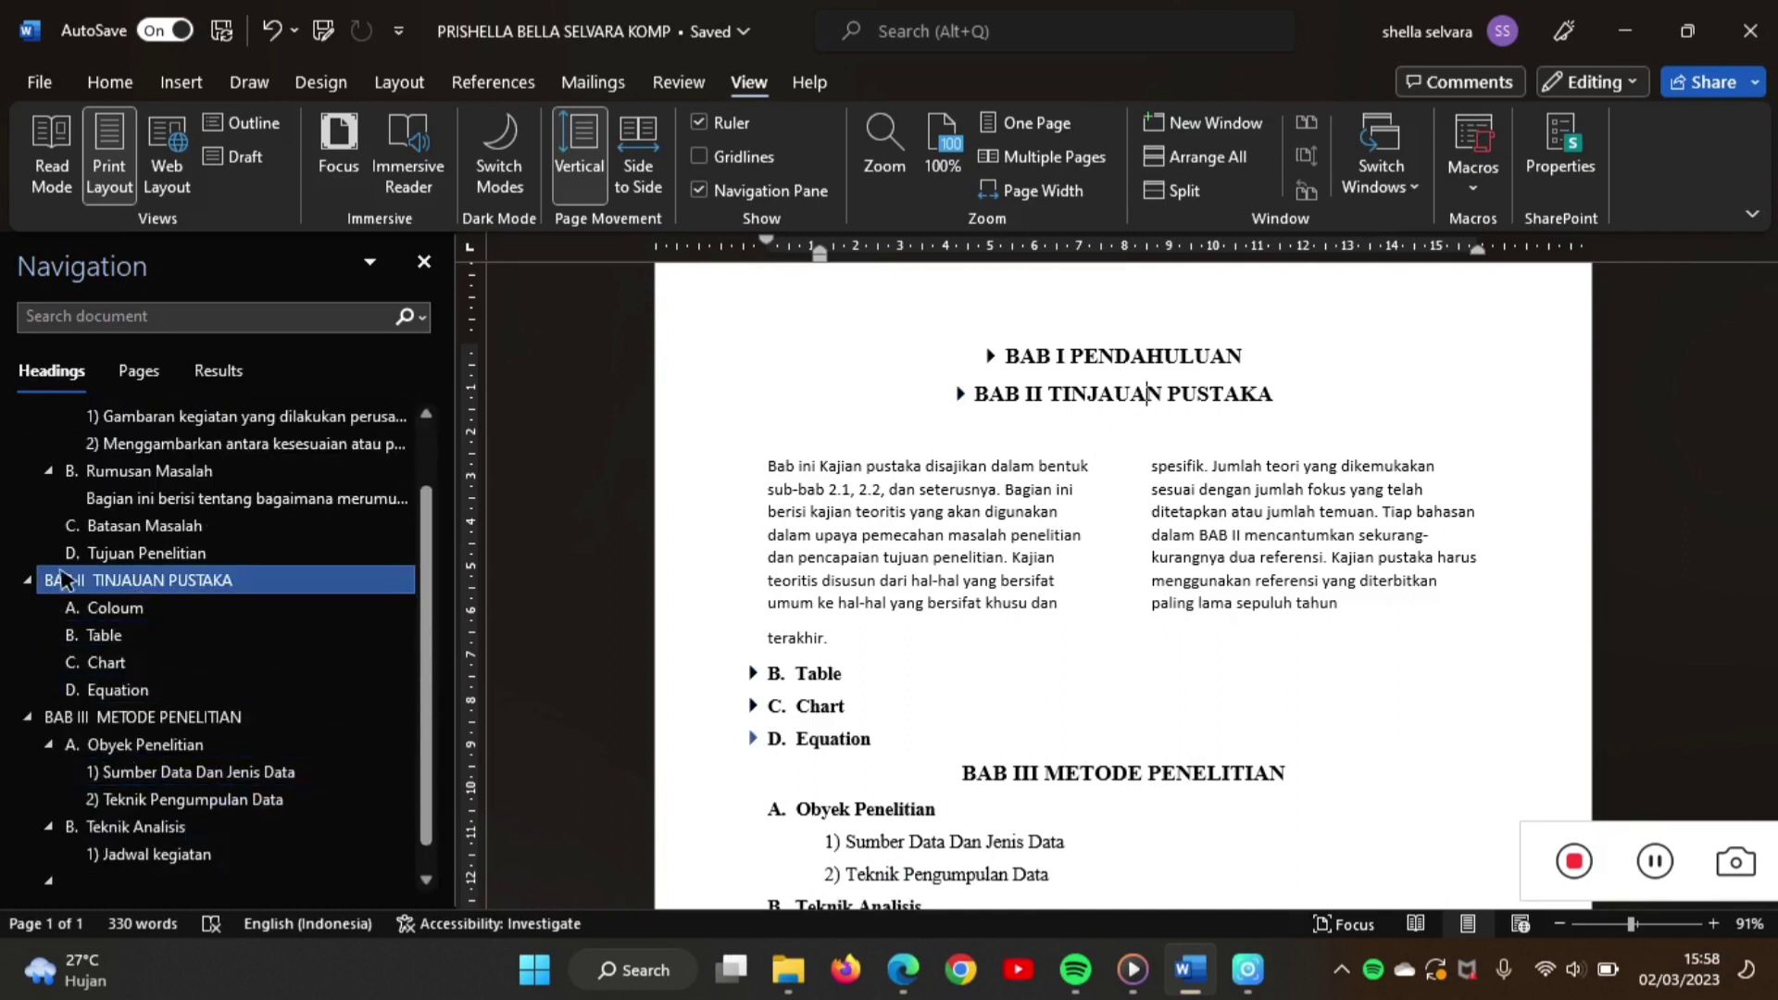
{"action": "left_click", "coordinate": [27, 579]}
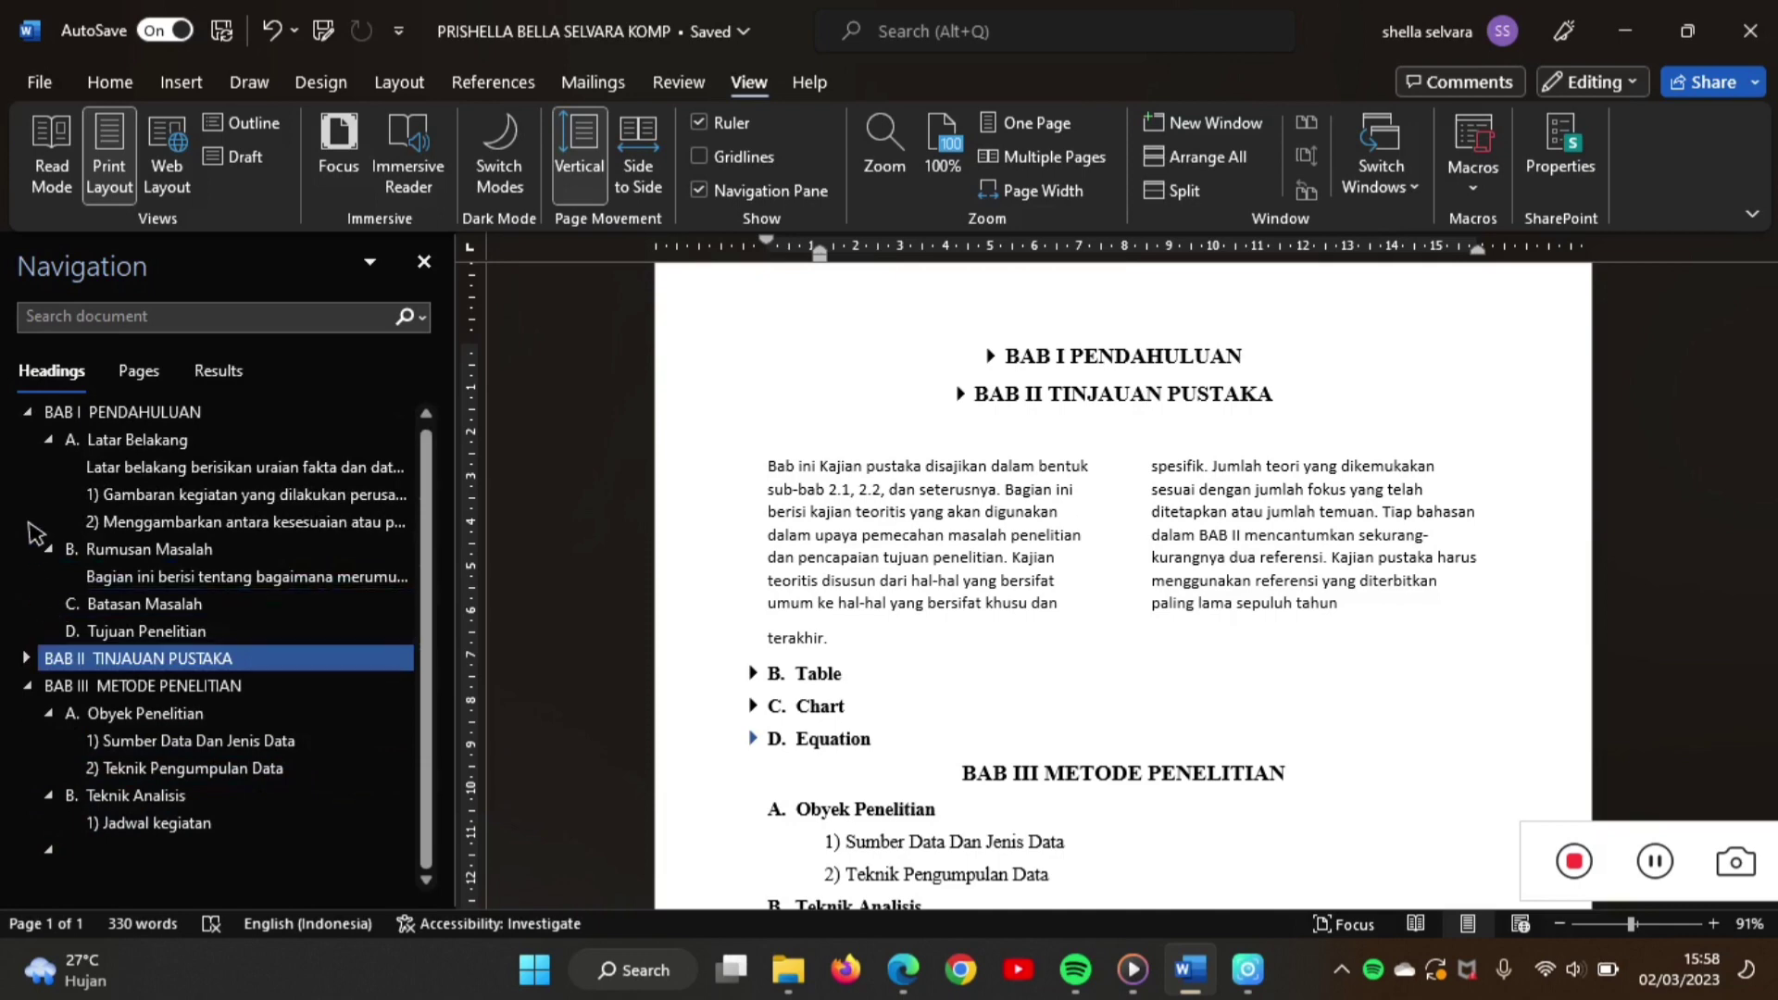
{"action": "left_click", "coordinate": [29, 413]}
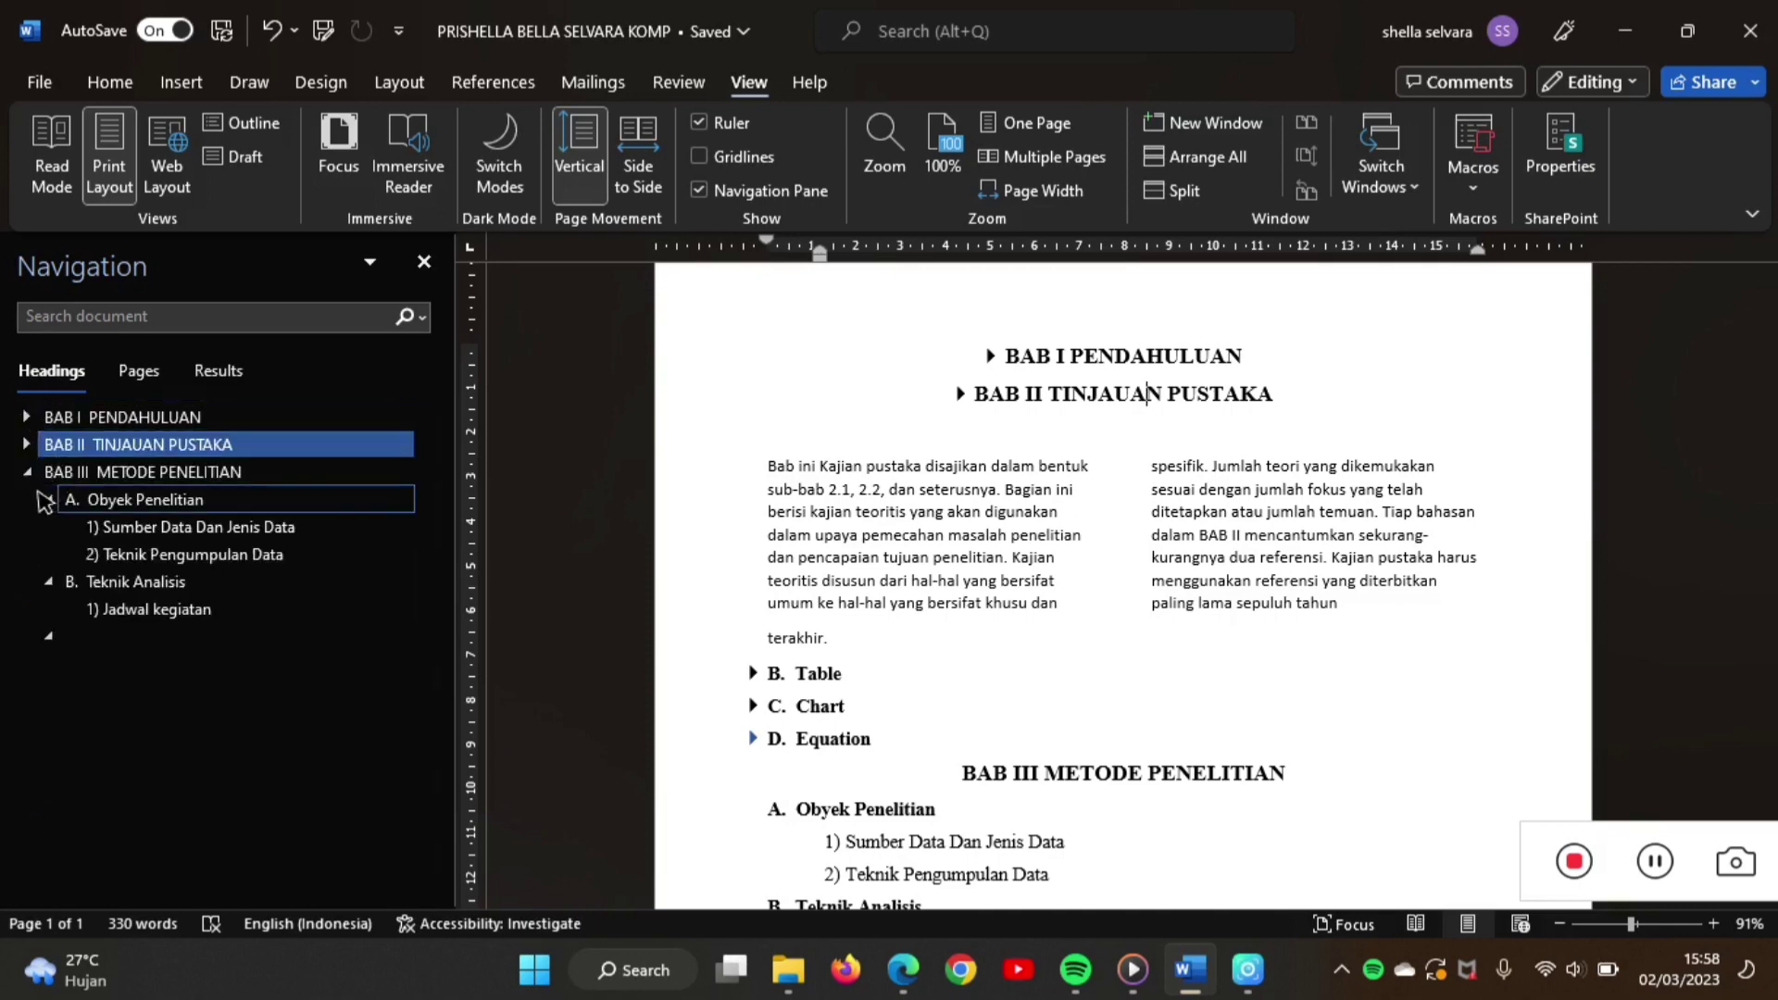
{"action": "left_click", "coordinate": [28, 473]}
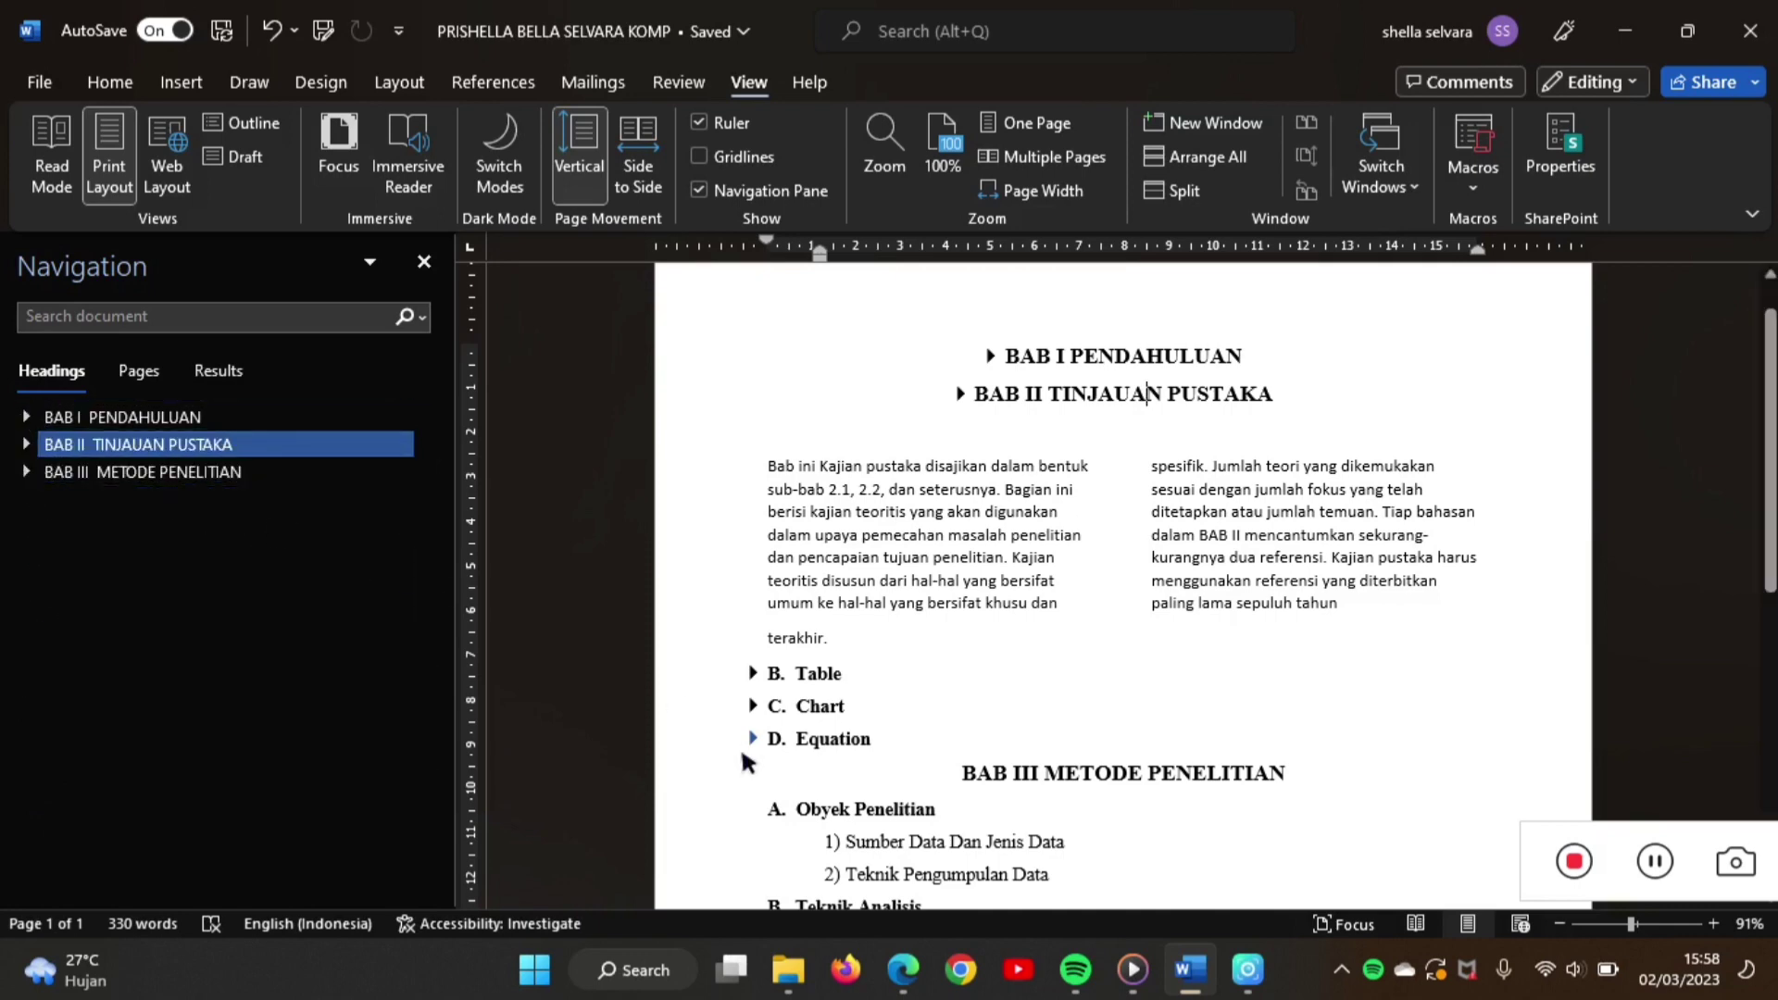
- Collapse the BAB III METODE PENELITIAN heading on the page and expand the BAB II TINJAUAN PUSTAKA heading
{"action": "scroll", "coordinate": [806, 741], "scroll_direction": "down", "scroll_amount": 2}
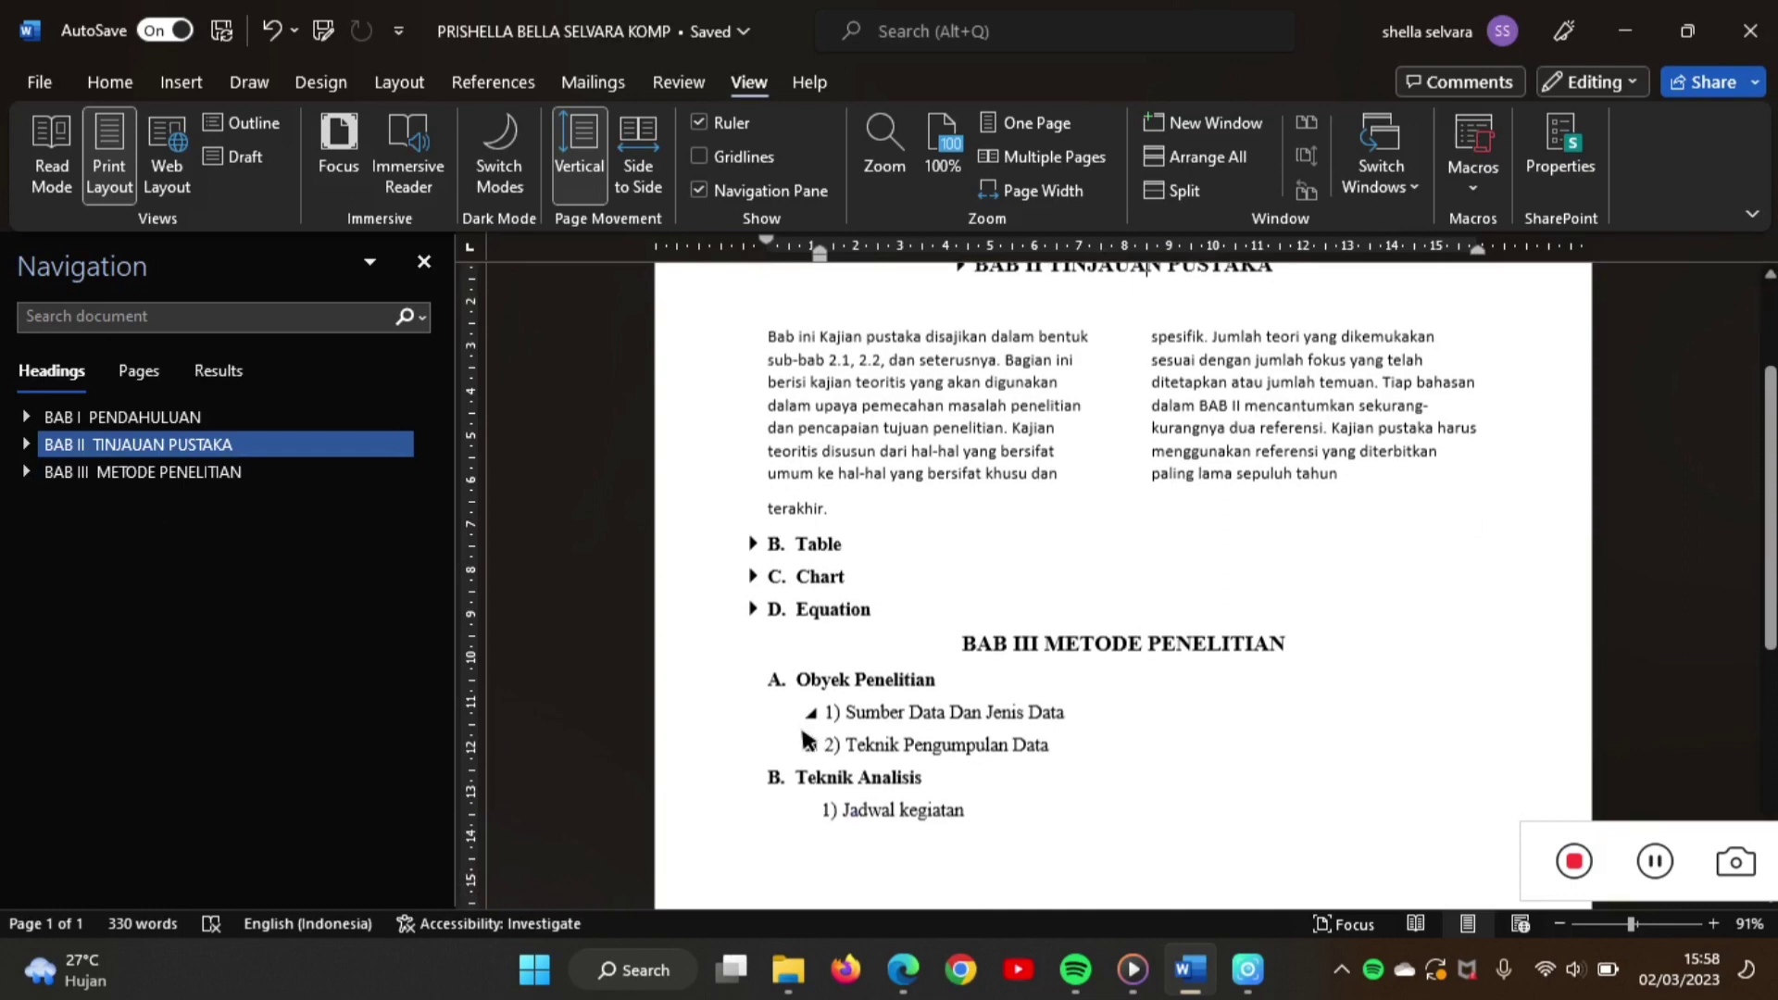
{"action": "left_click", "coordinate": [947, 643]}
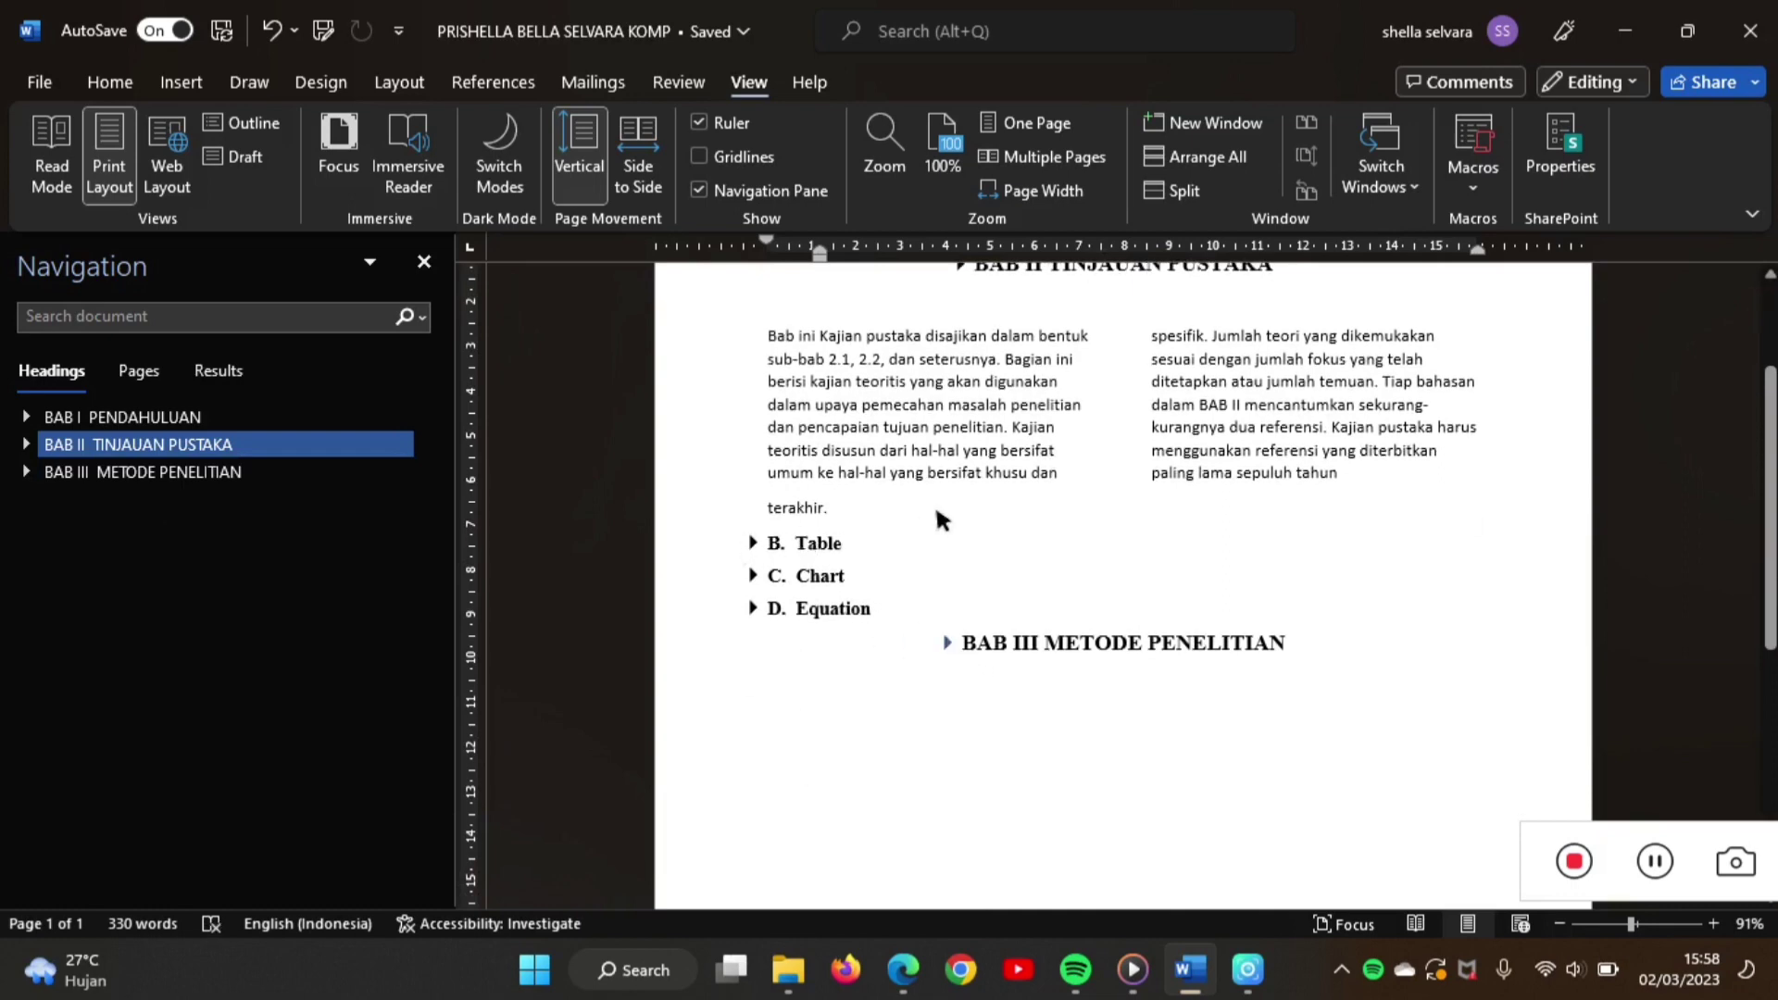
{"action": "scroll", "coordinate": [937, 516], "scroll_direction": "up", "scroll_amount": 2}
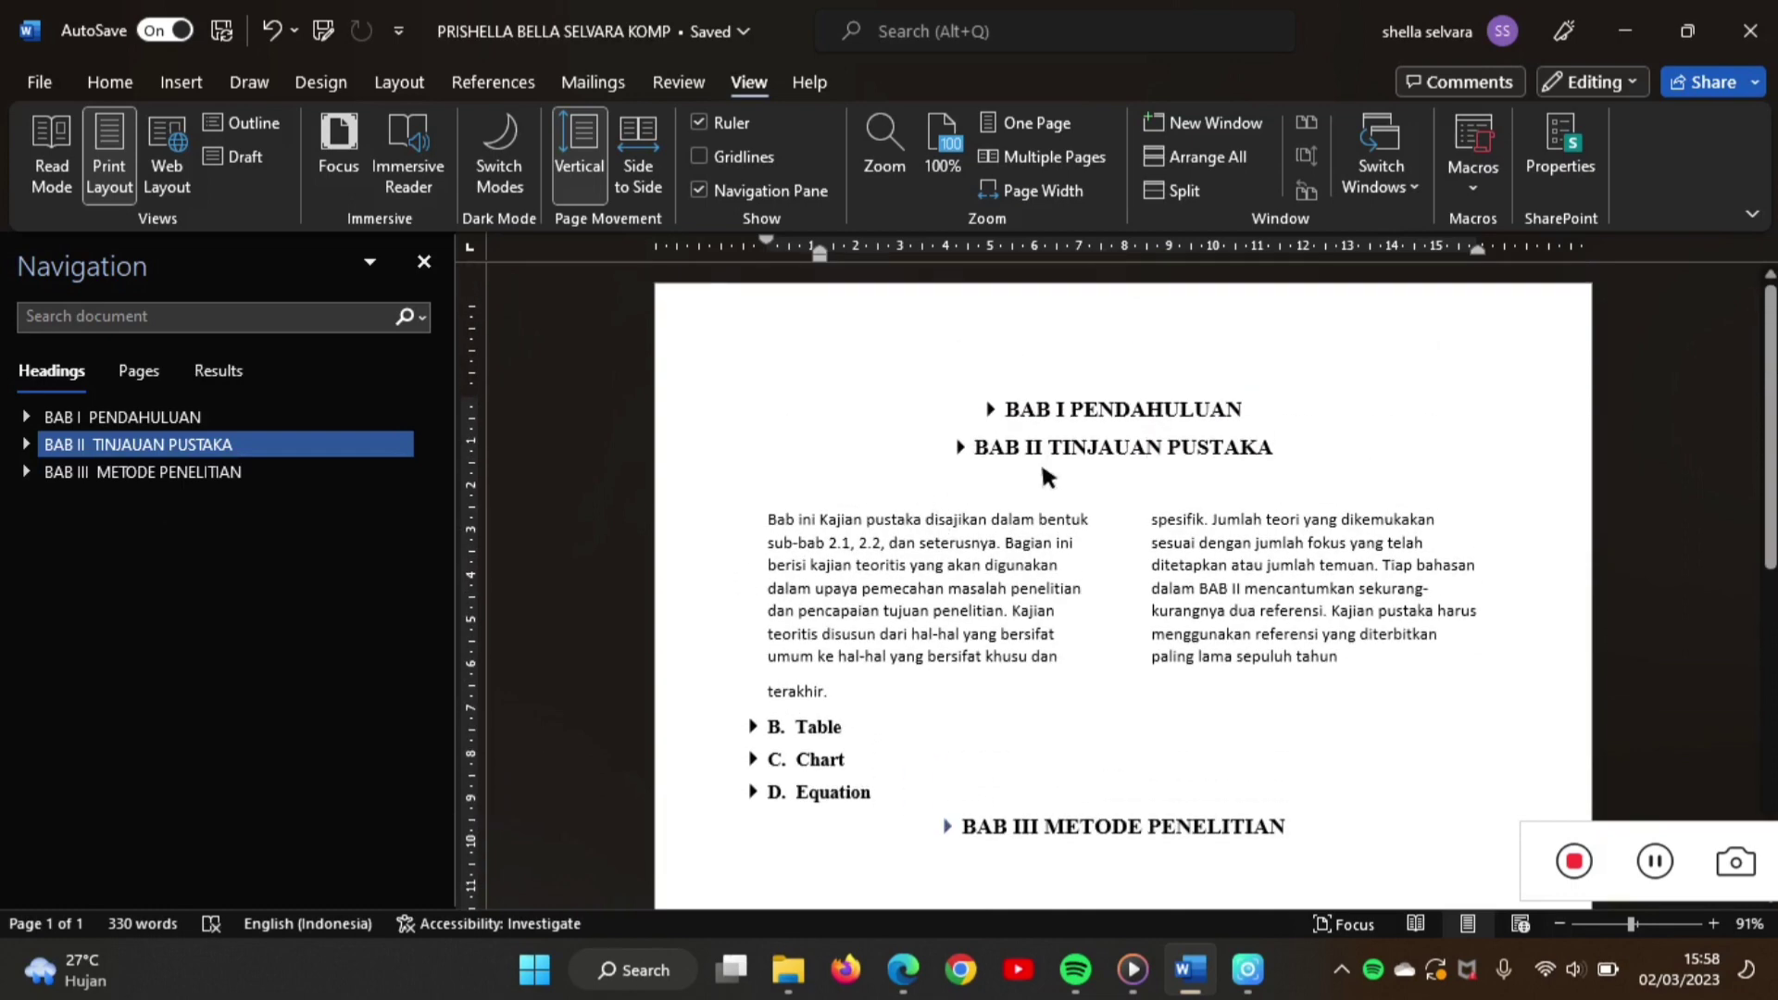
{"action": "left_click", "coordinate": [960, 448]}
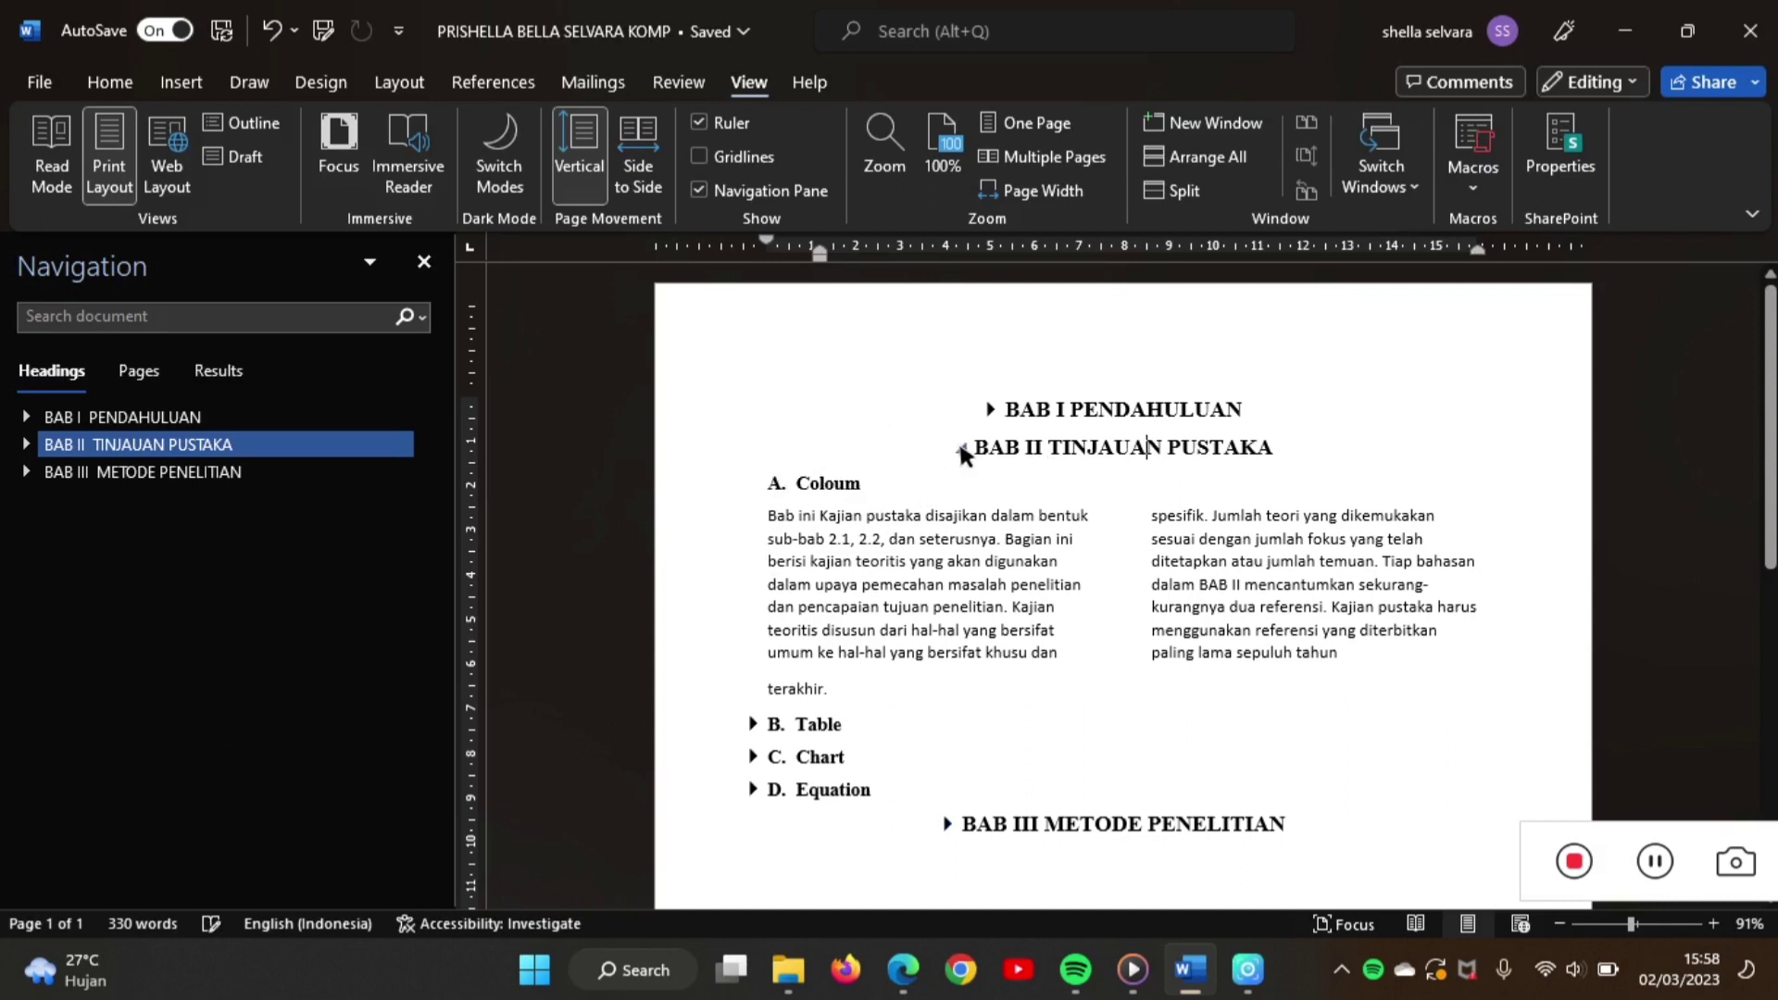
{"action": "left_click", "coordinate": [817, 517]}
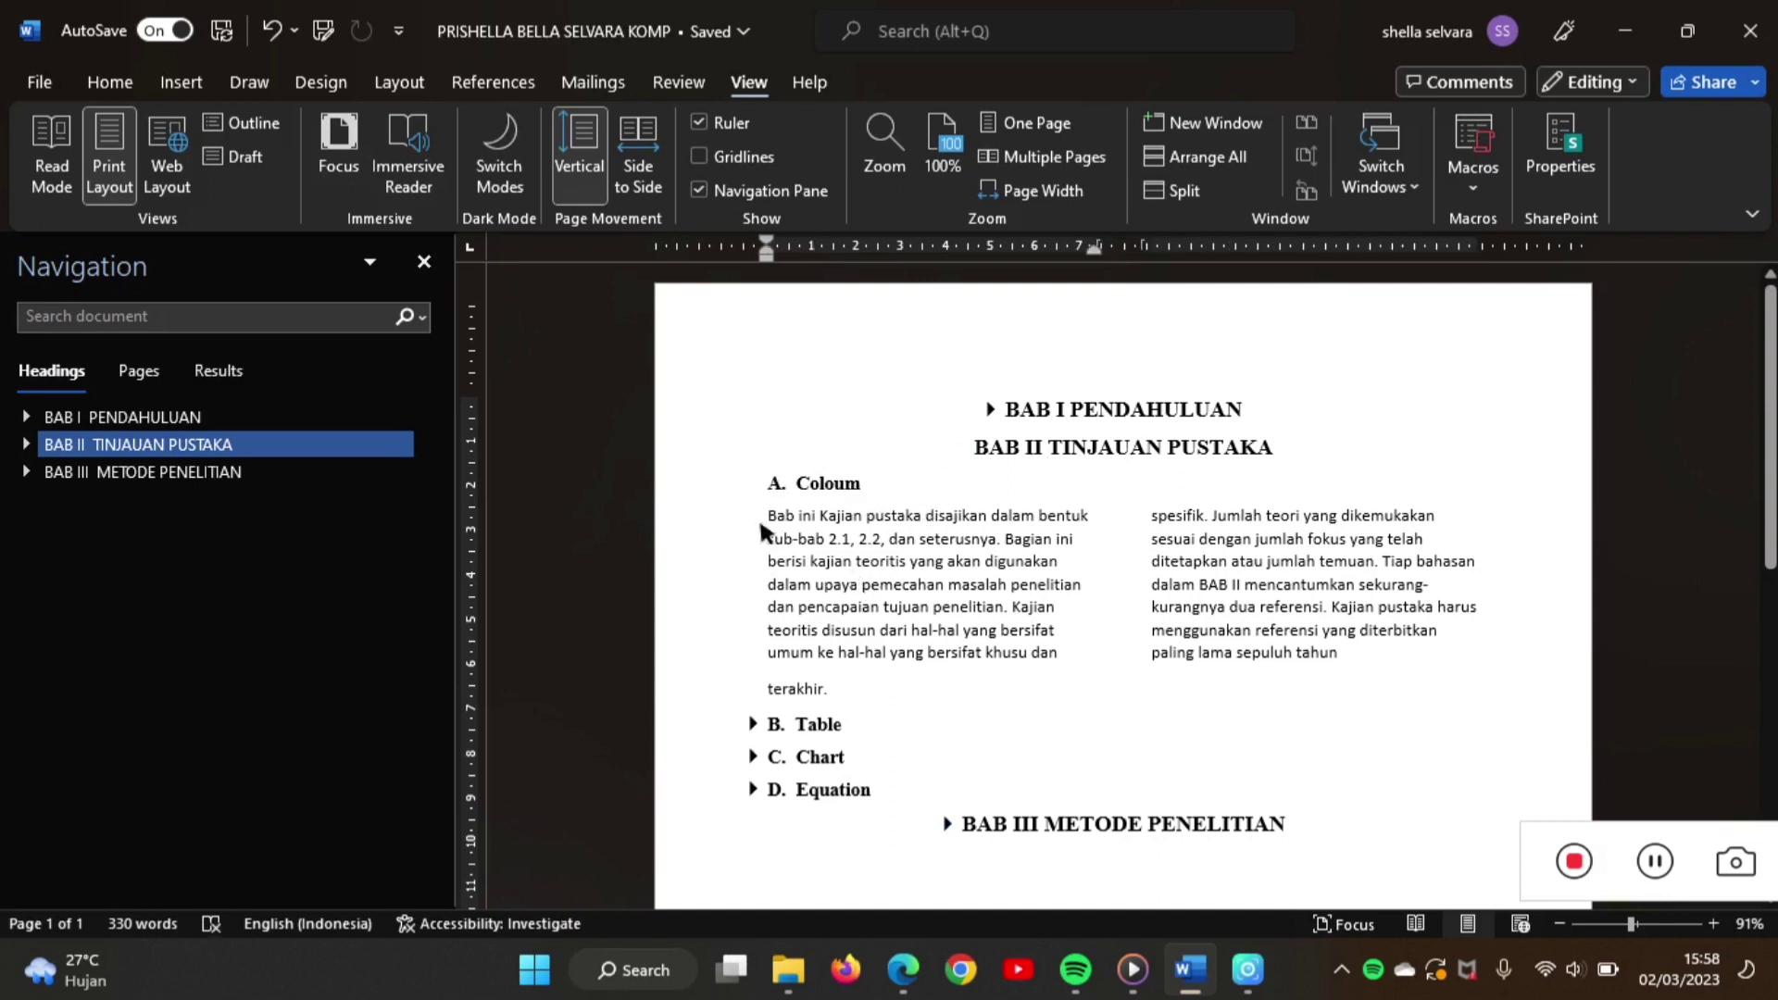
- Expand the BAB I PENDAHULUAN heading on the document page to show its sections
{"action": "left_click", "coordinate": [952, 599]}
{"action": "left_click", "coordinate": [989, 410]}
{"action": "scroll", "coordinate": [982, 611], "scroll_direction": "down", "scroll_amount": 7}
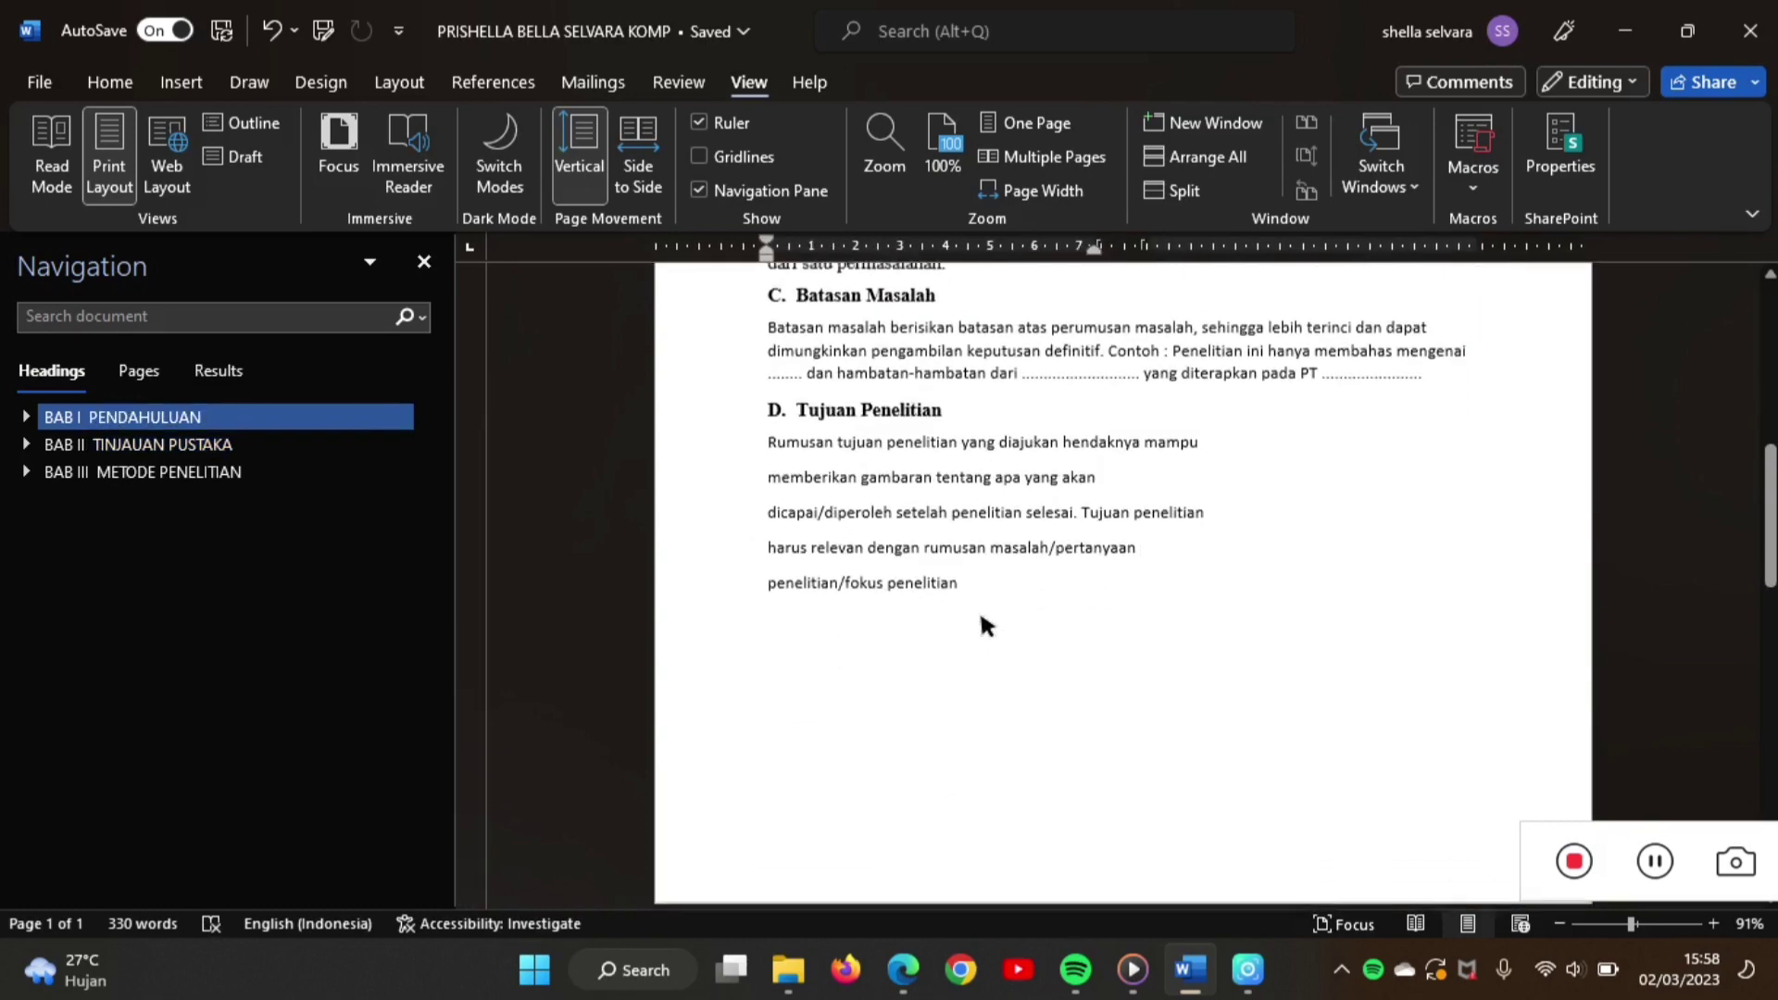
{"action": "scroll", "coordinate": [980, 611], "scroll_direction": "down", "scroll_amount": 1}
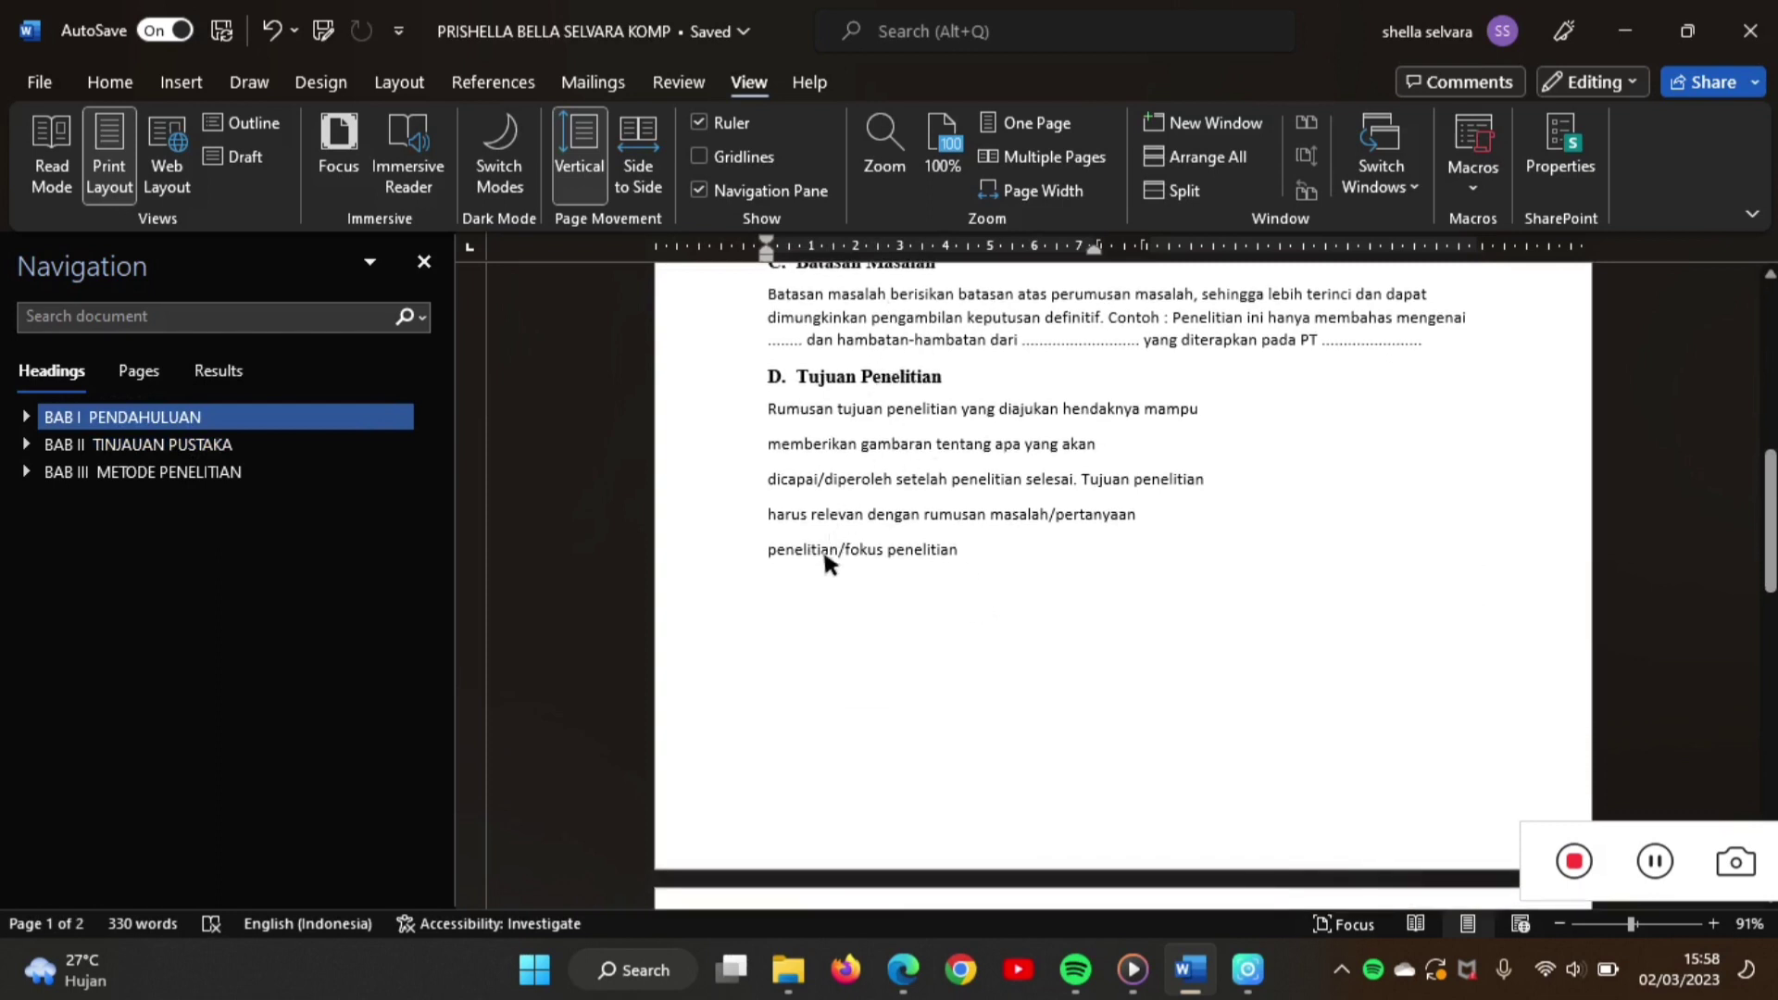
{"action": "scroll", "coordinate": [860, 668], "scroll_direction": "down", "scroll_amount": 8}
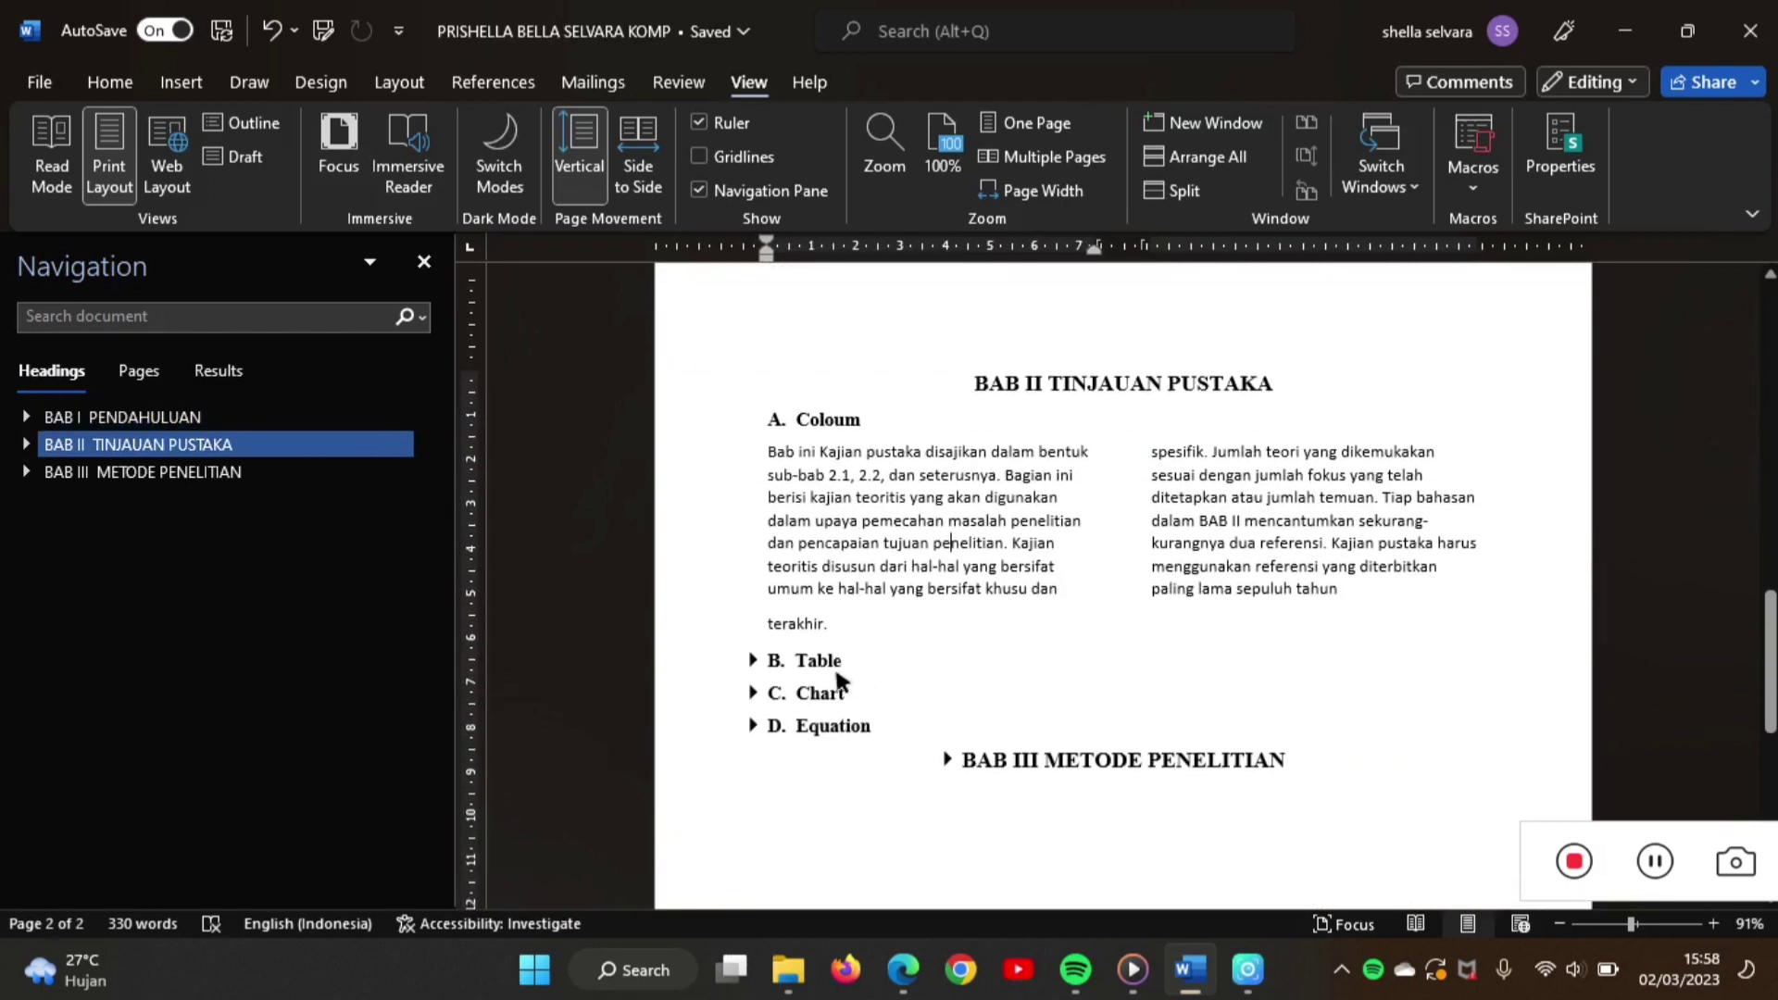
- Expand the Table, Chart, Equation and BAB III METODE PENELITIAN headings on the document page
{"action": "left_click", "coordinate": [753, 660]}
{"action": "scroll", "coordinate": [803, 715], "scroll_direction": "down", "scroll_amount": 3}
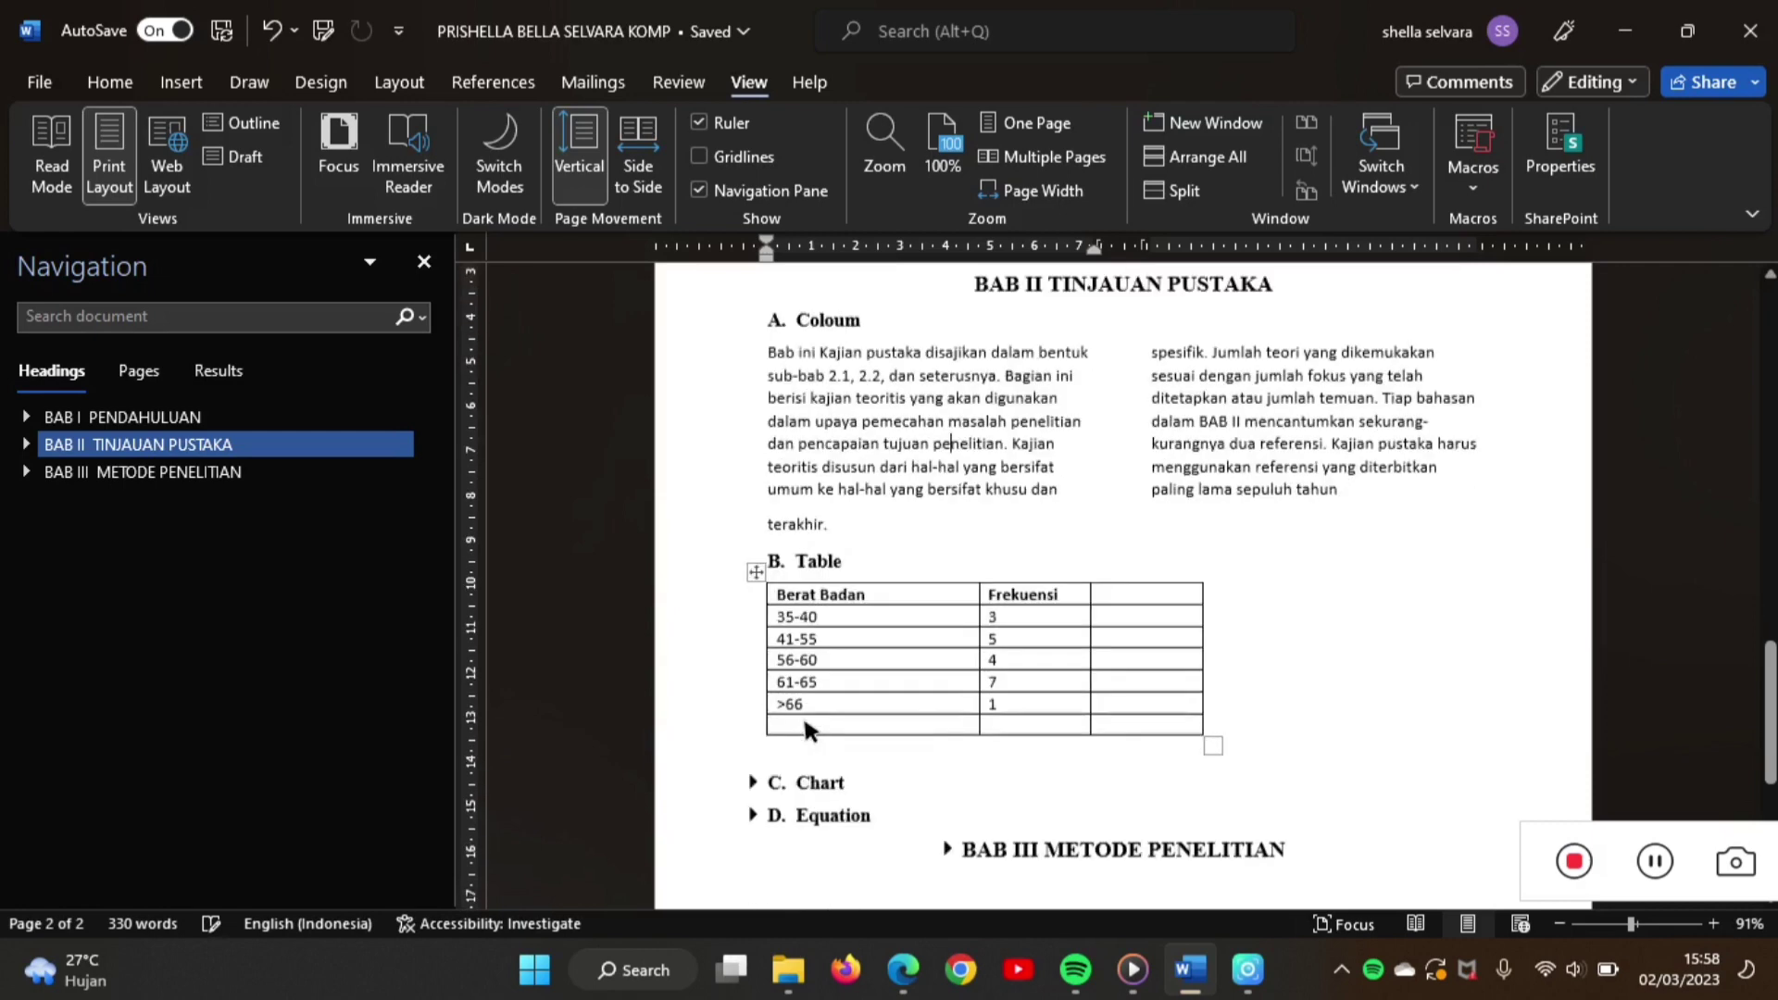
{"action": "left_click", "coordinate": [750, 639]}
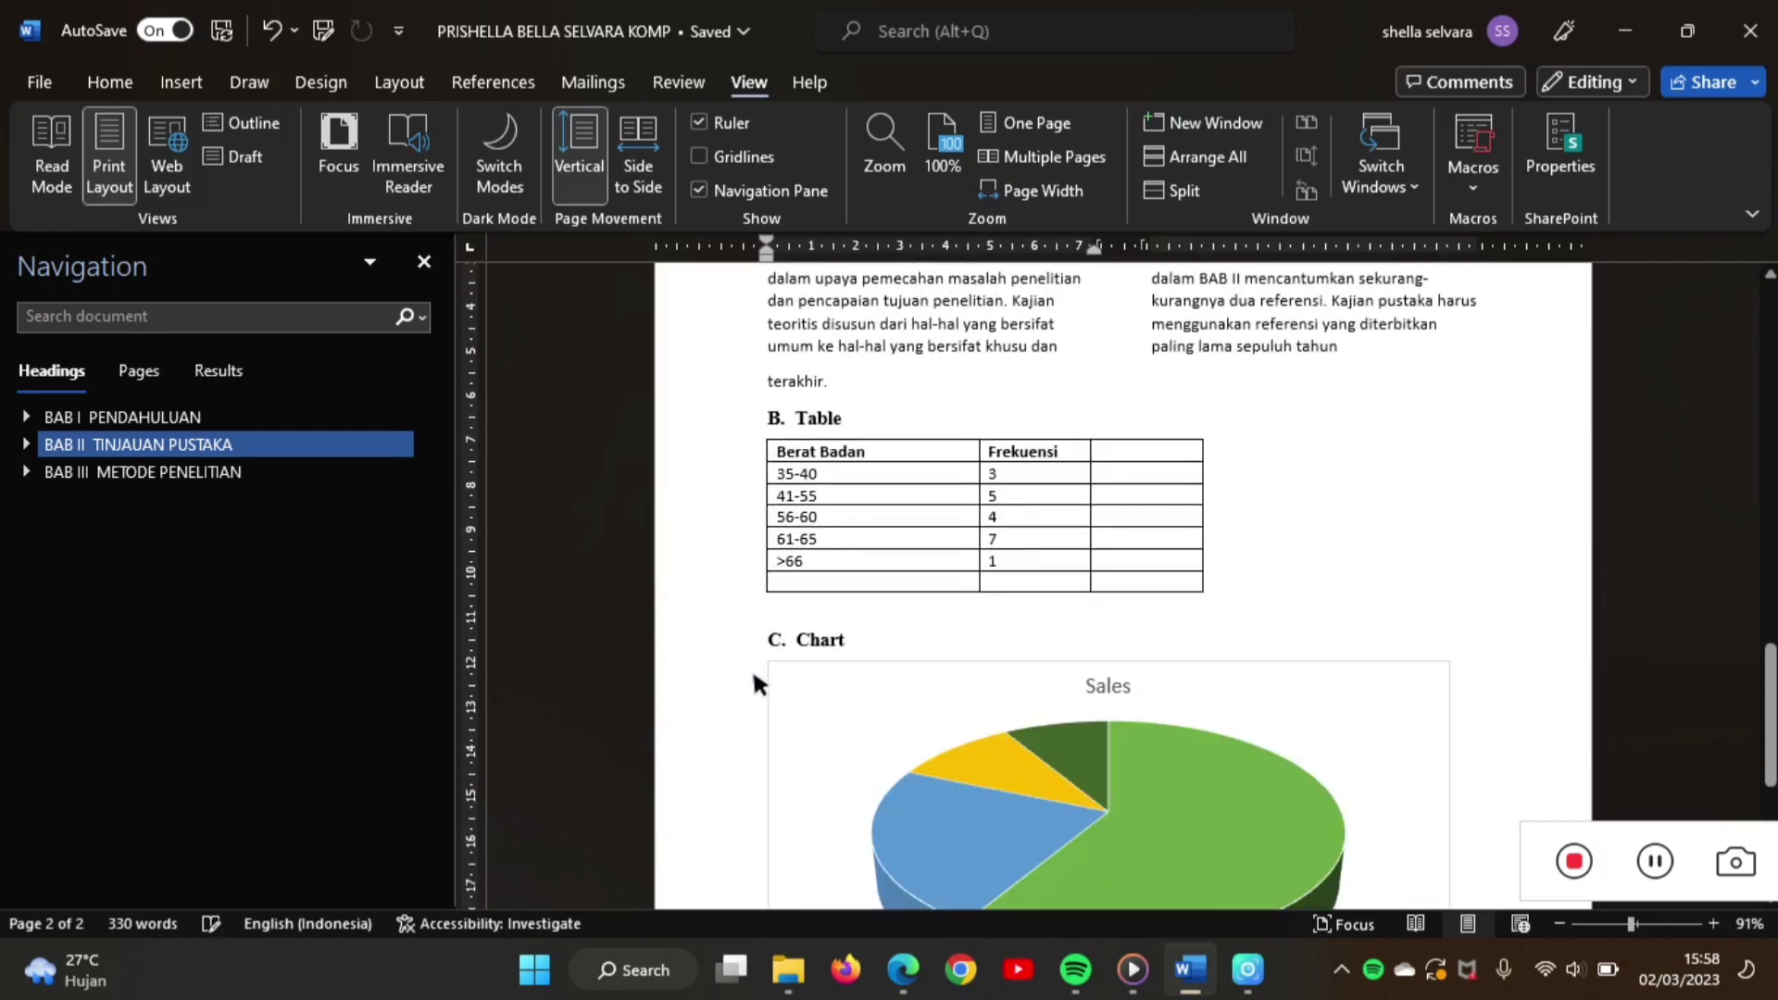
{"action": "scroll", "coordinate": [753, 668], "scroll_direction": "down", "scroll_amount": 5}
{"action": "left_click", "coordinate": [752, 635]}
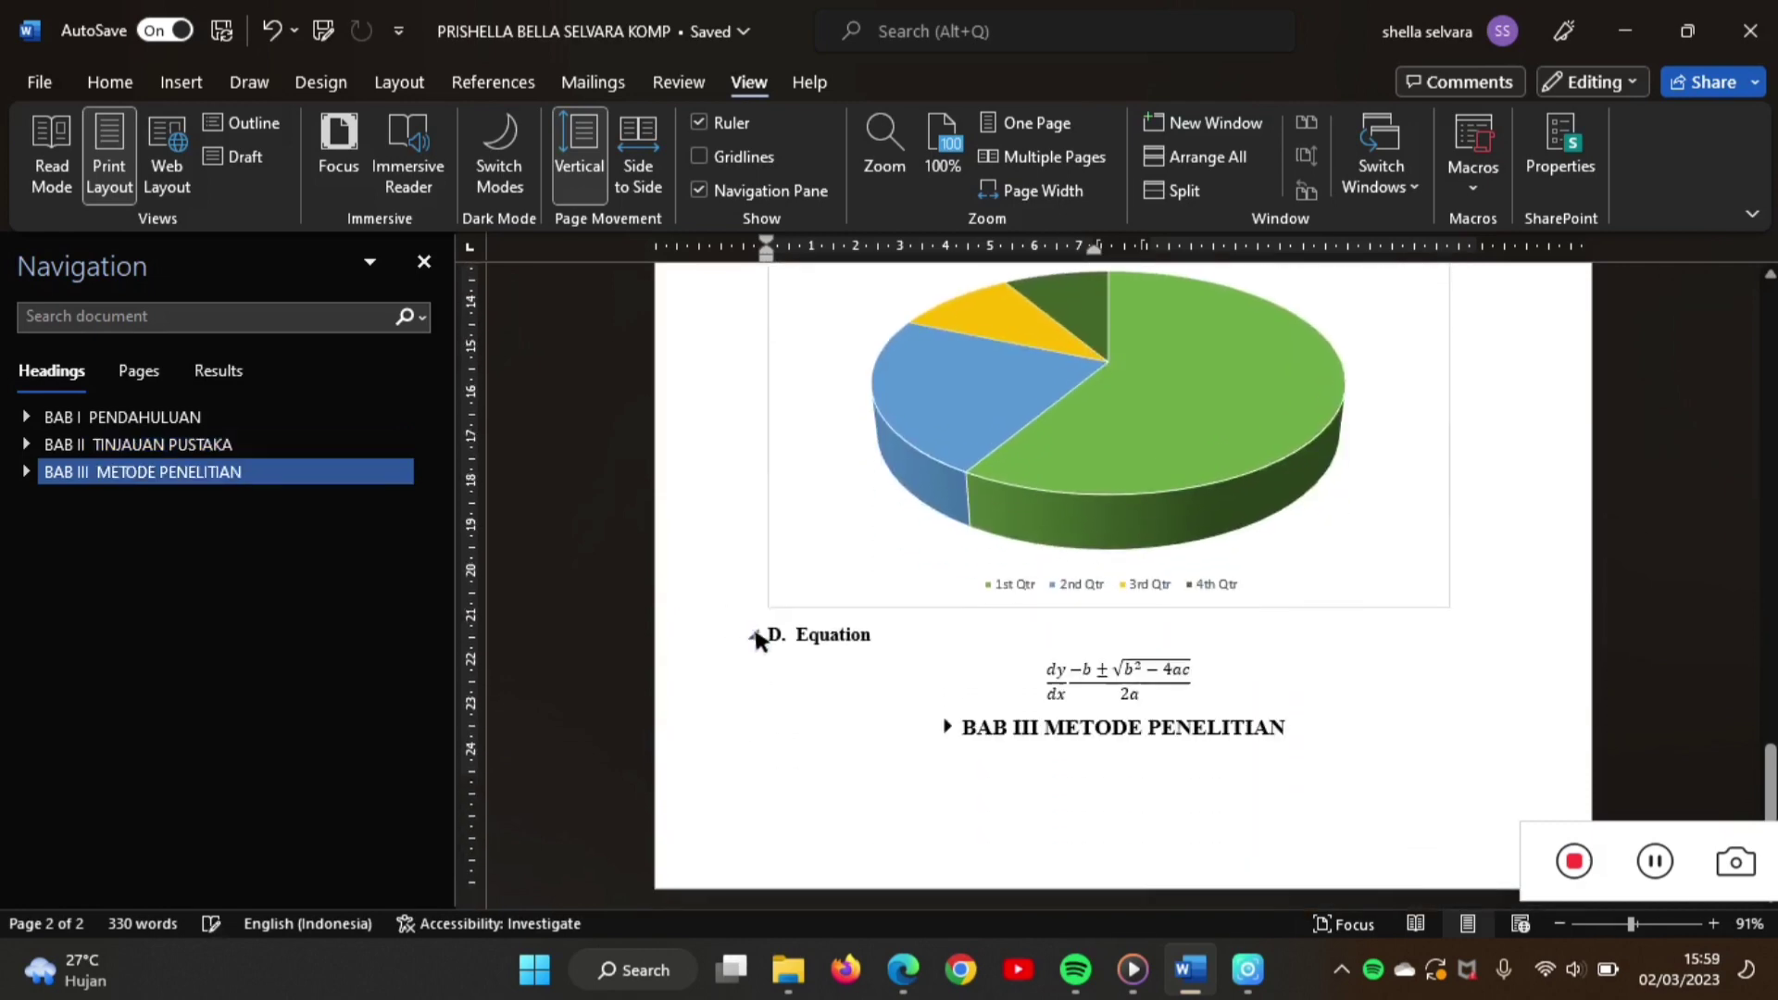
{"action": "left_click", "coordinate": [945, 727]}
{"action": "scroll", "coordinate": [939, 731], "scroll_direction": "down", "scroll_amount": 5}
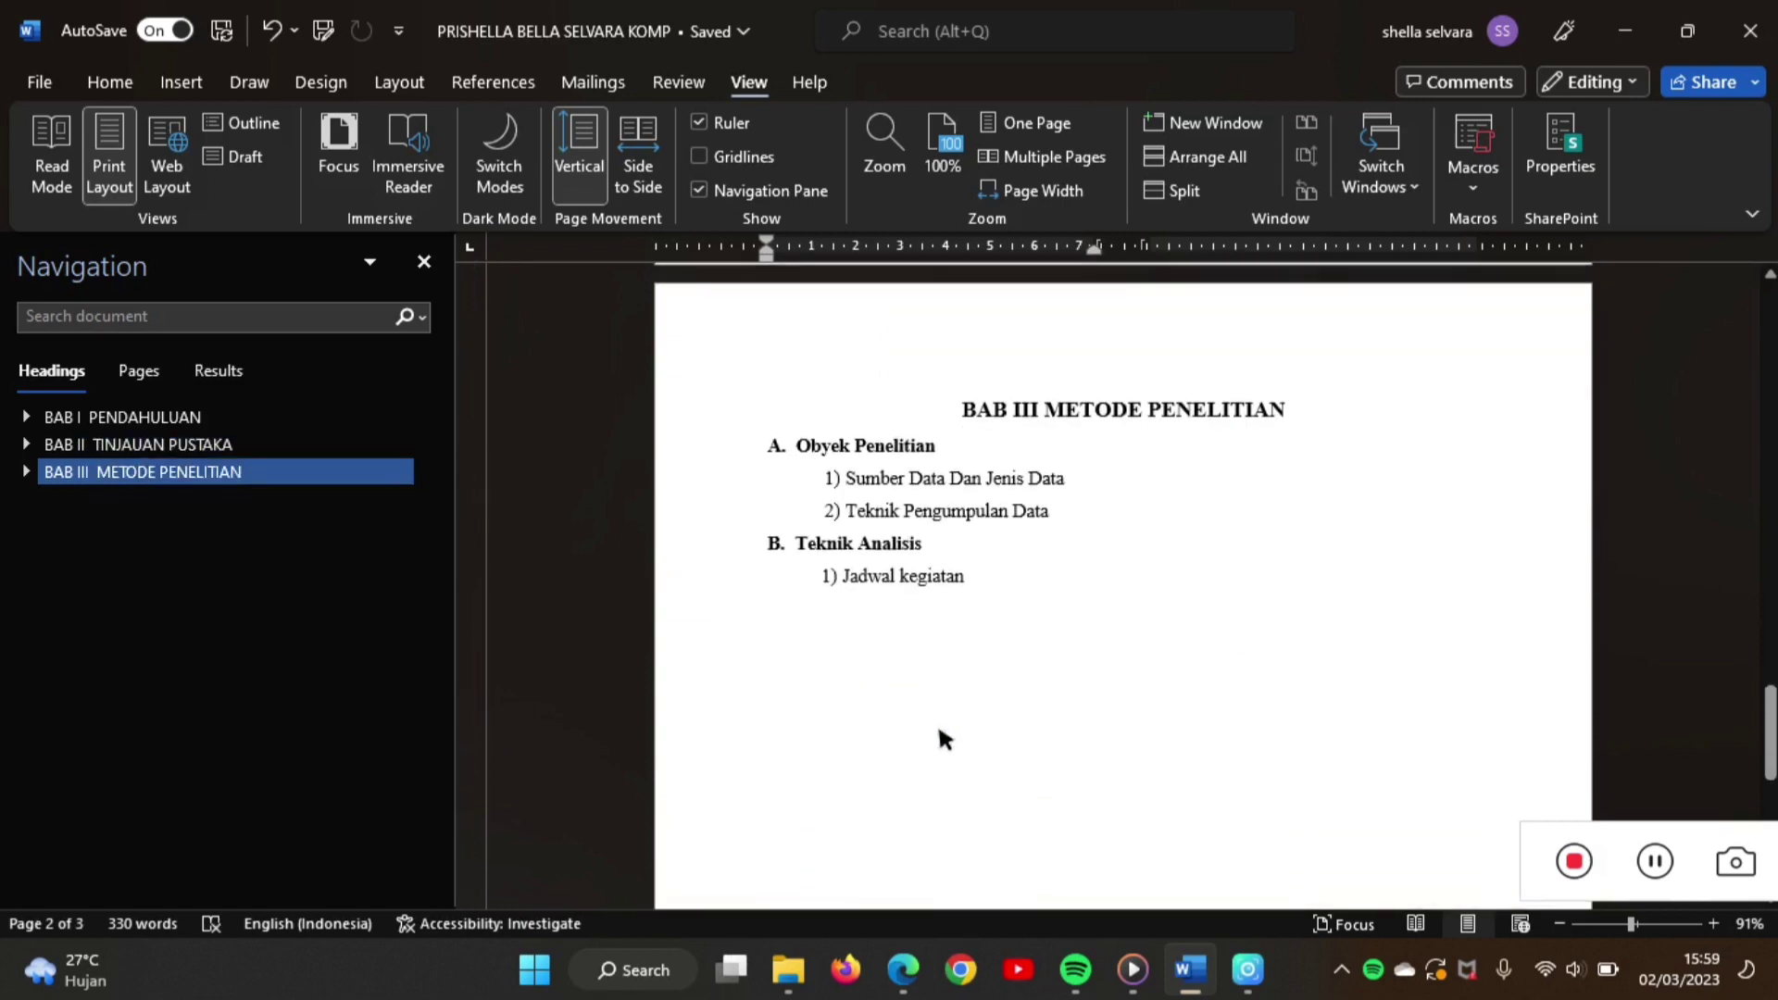
- Expand BAB I, BAB II and BAB III in the Navigation pane's heading list and jump to the Latar Belakang heading
{"action": "left_click", "coordinate": [24, 418]}
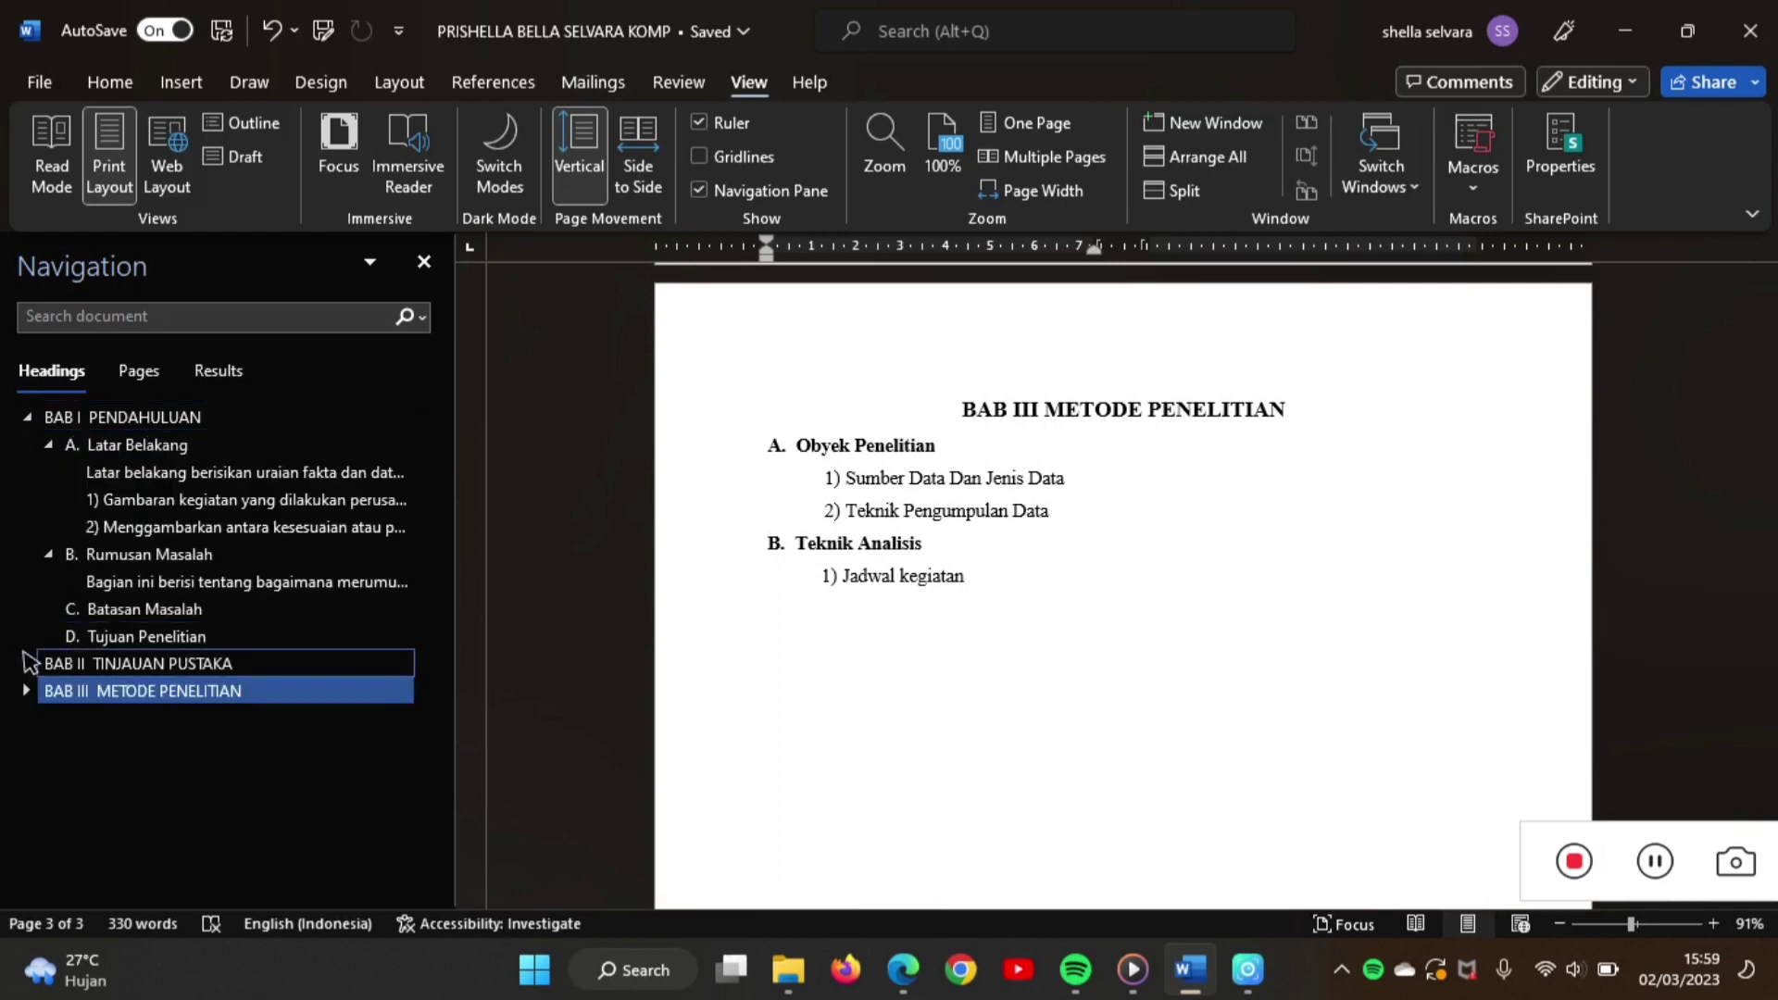
{"action": "left_click", "coordinate": [28, 663]}
{"action": "left_click", "coordinate": [27, 798]}
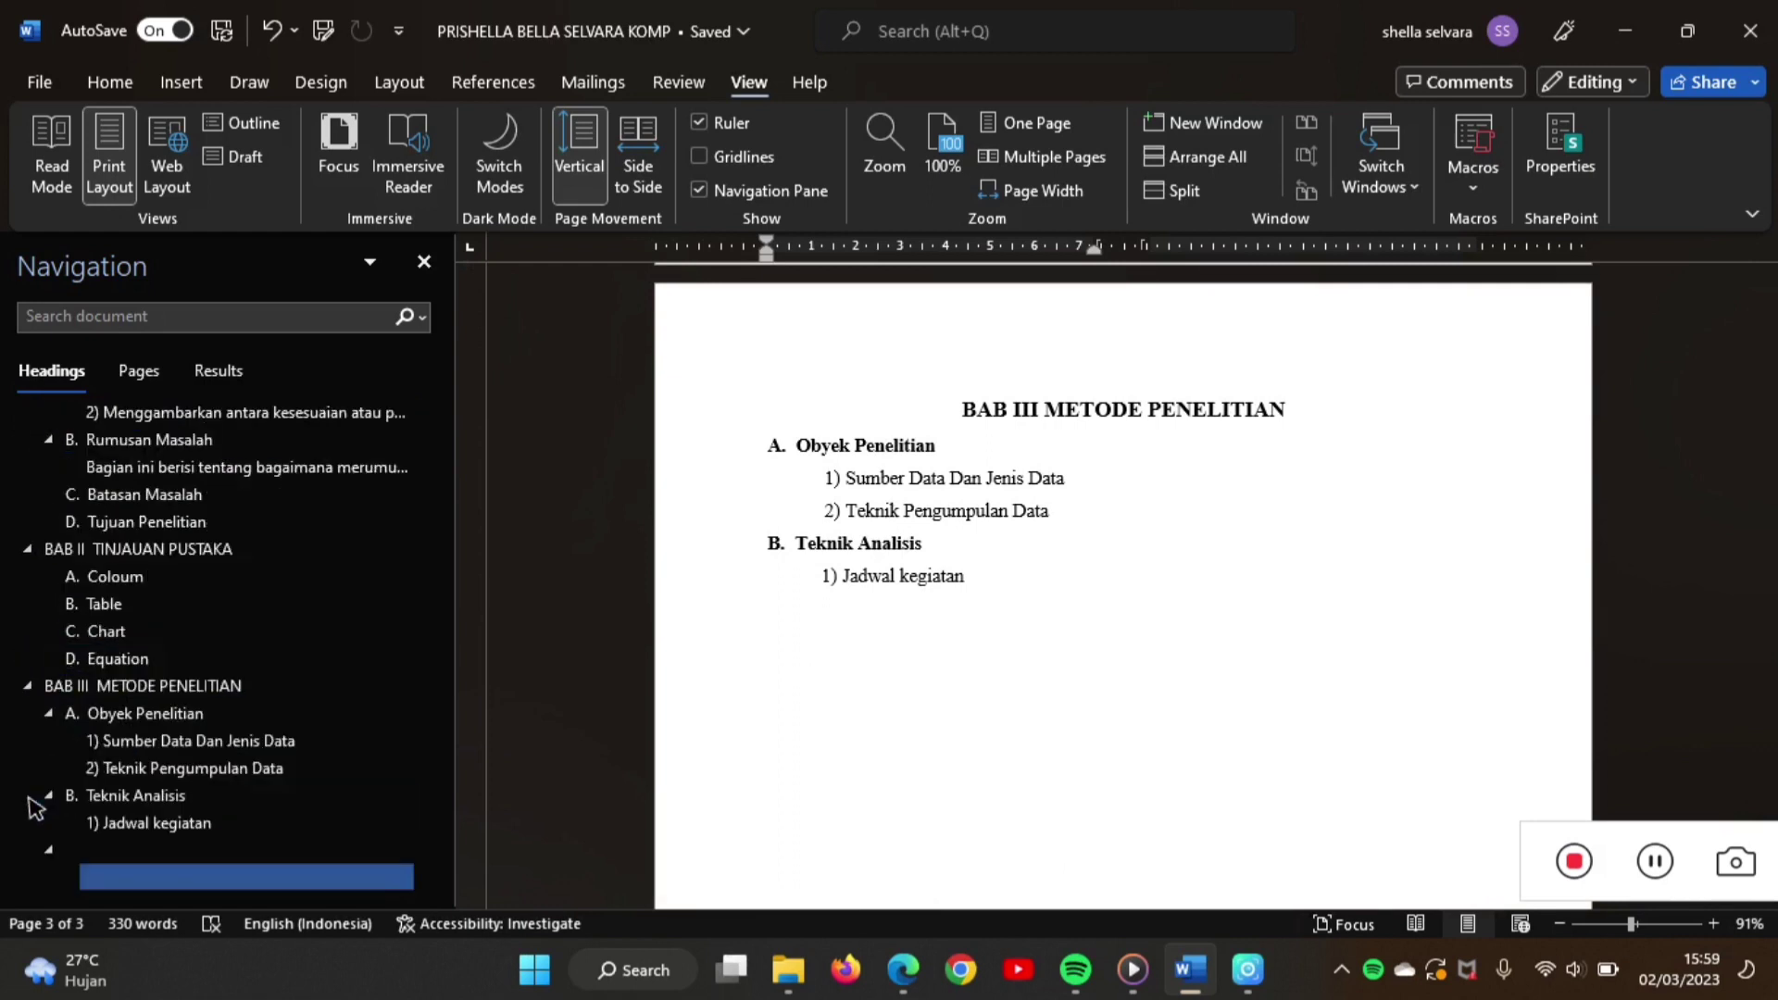
{"action": "scroll", "coordinate": [170, 843], "scroll_direction": "up", "scroll_amount": 2}
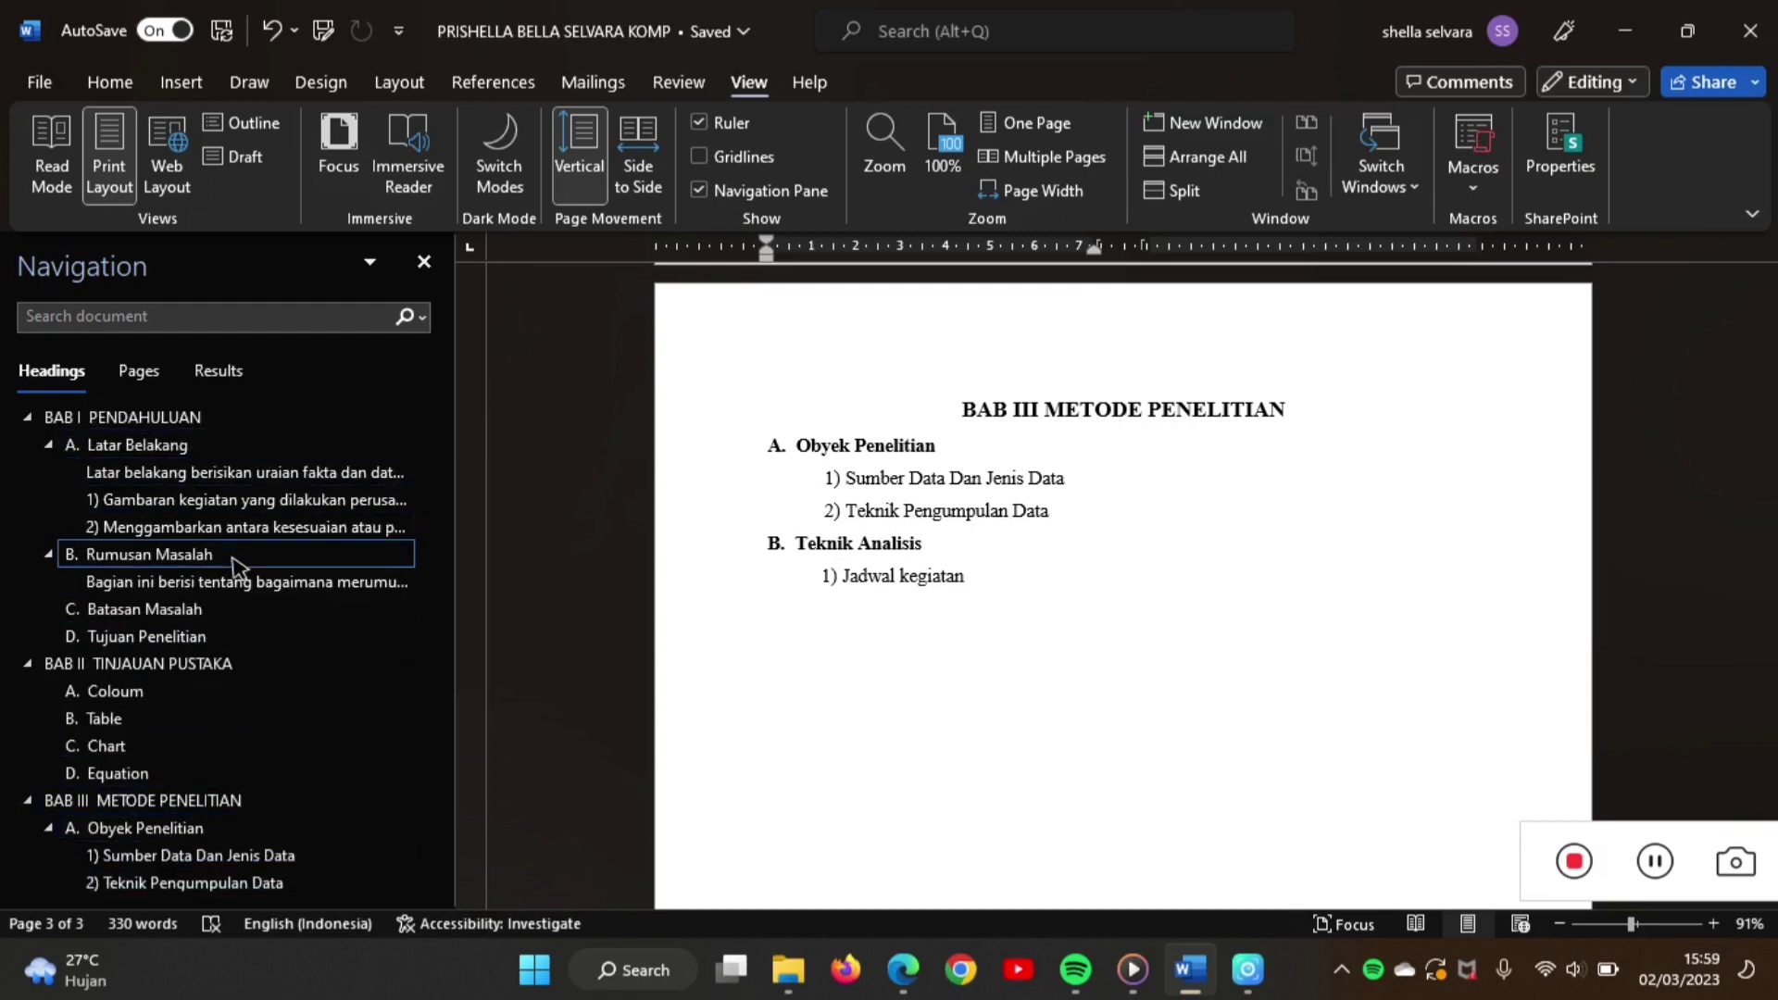
{"action": "left_click", "coordinate": [208, 445]}
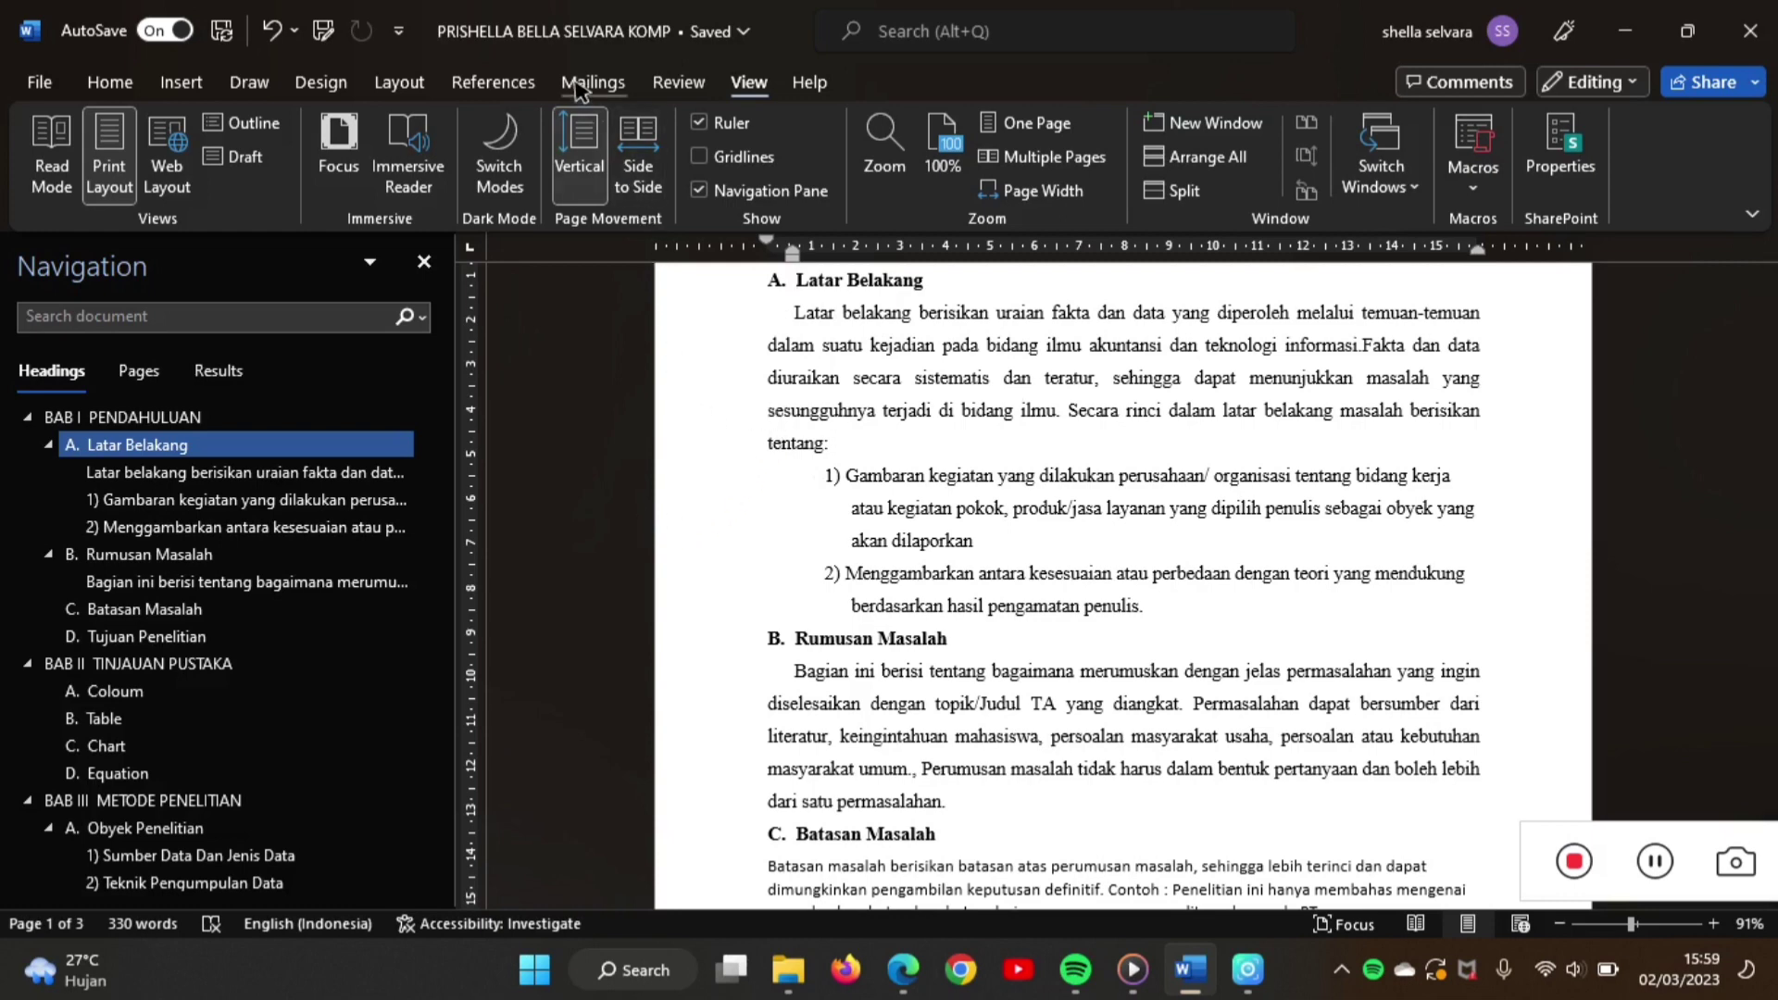
{"action": "left_click", "coordinate": [678, 85]}
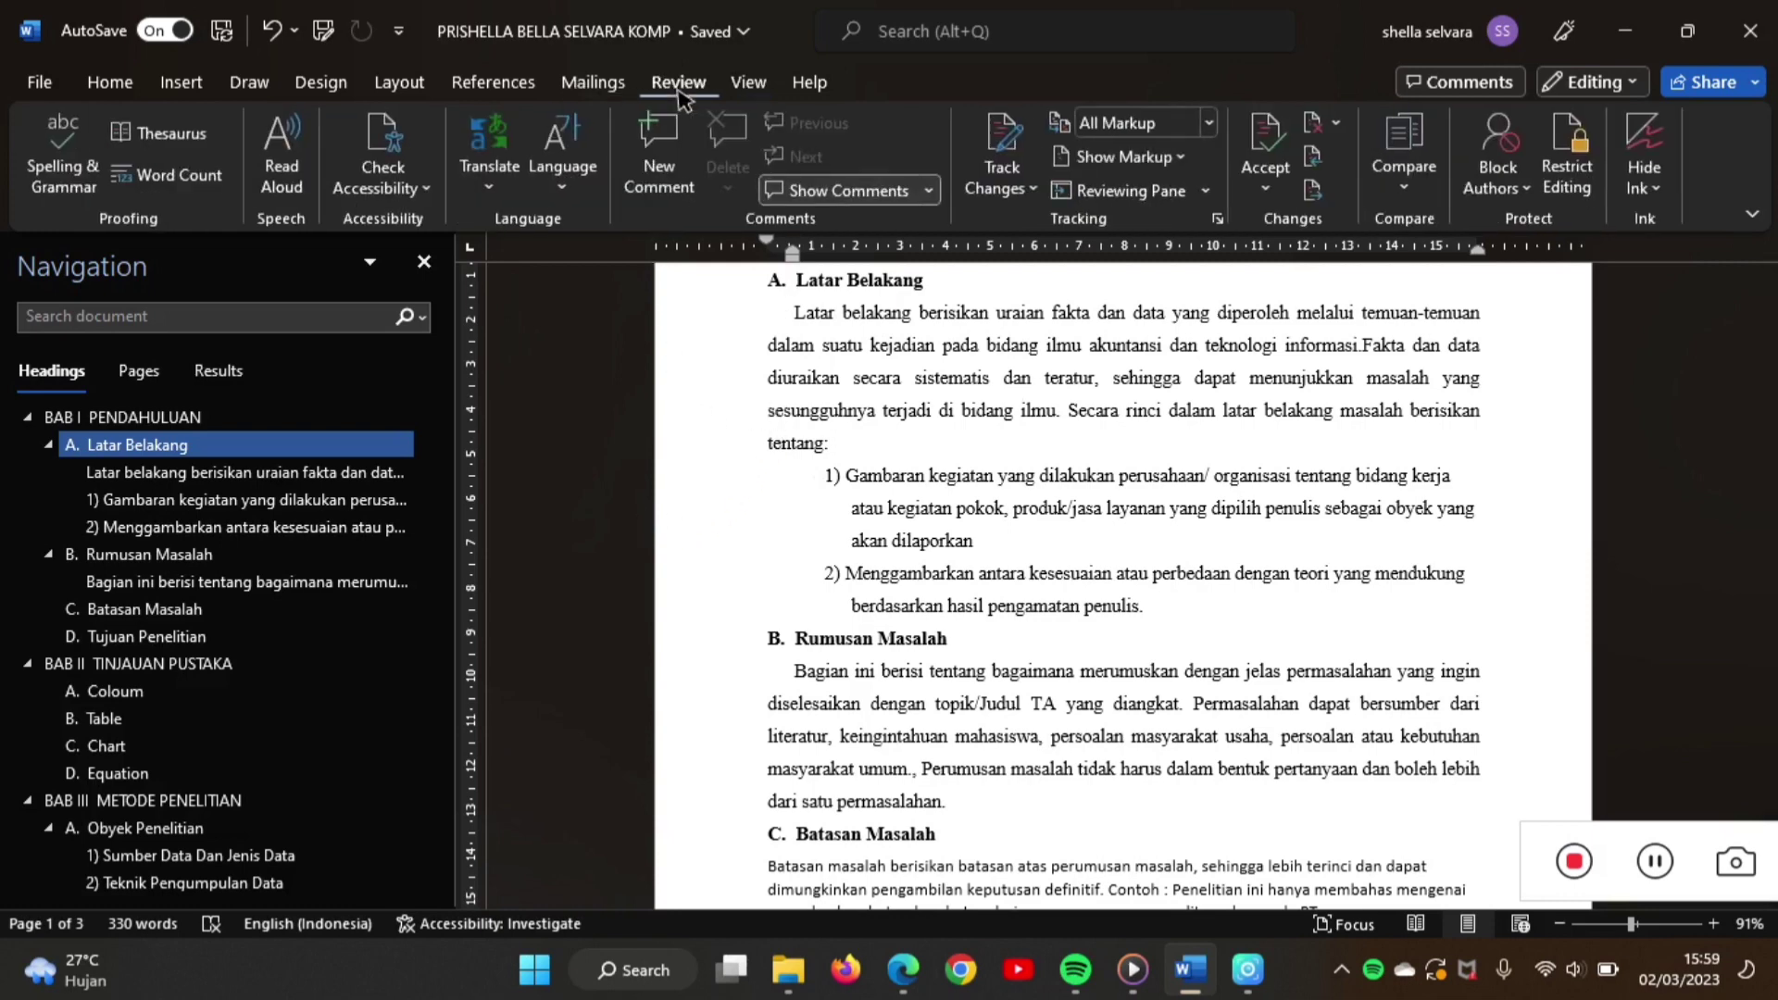
{"action": "left_click", "coordinate": [604, 85]}
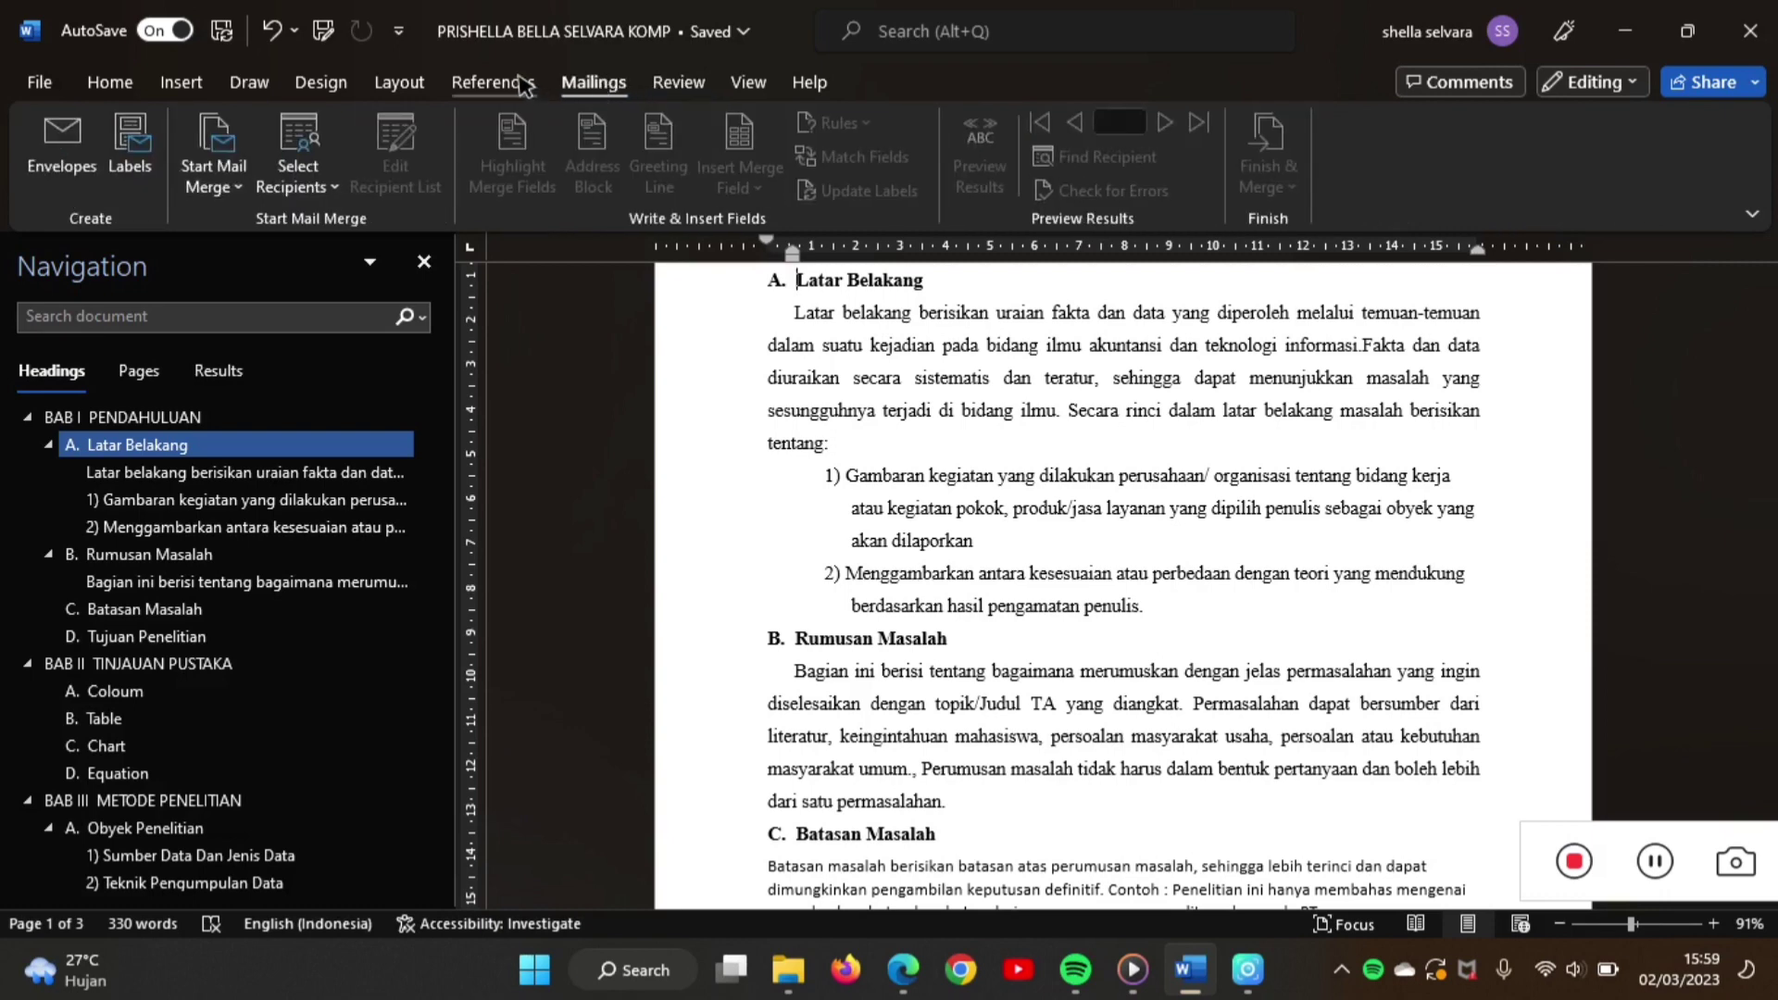
{"action": "left_click", "coordinate": [524, 84]}
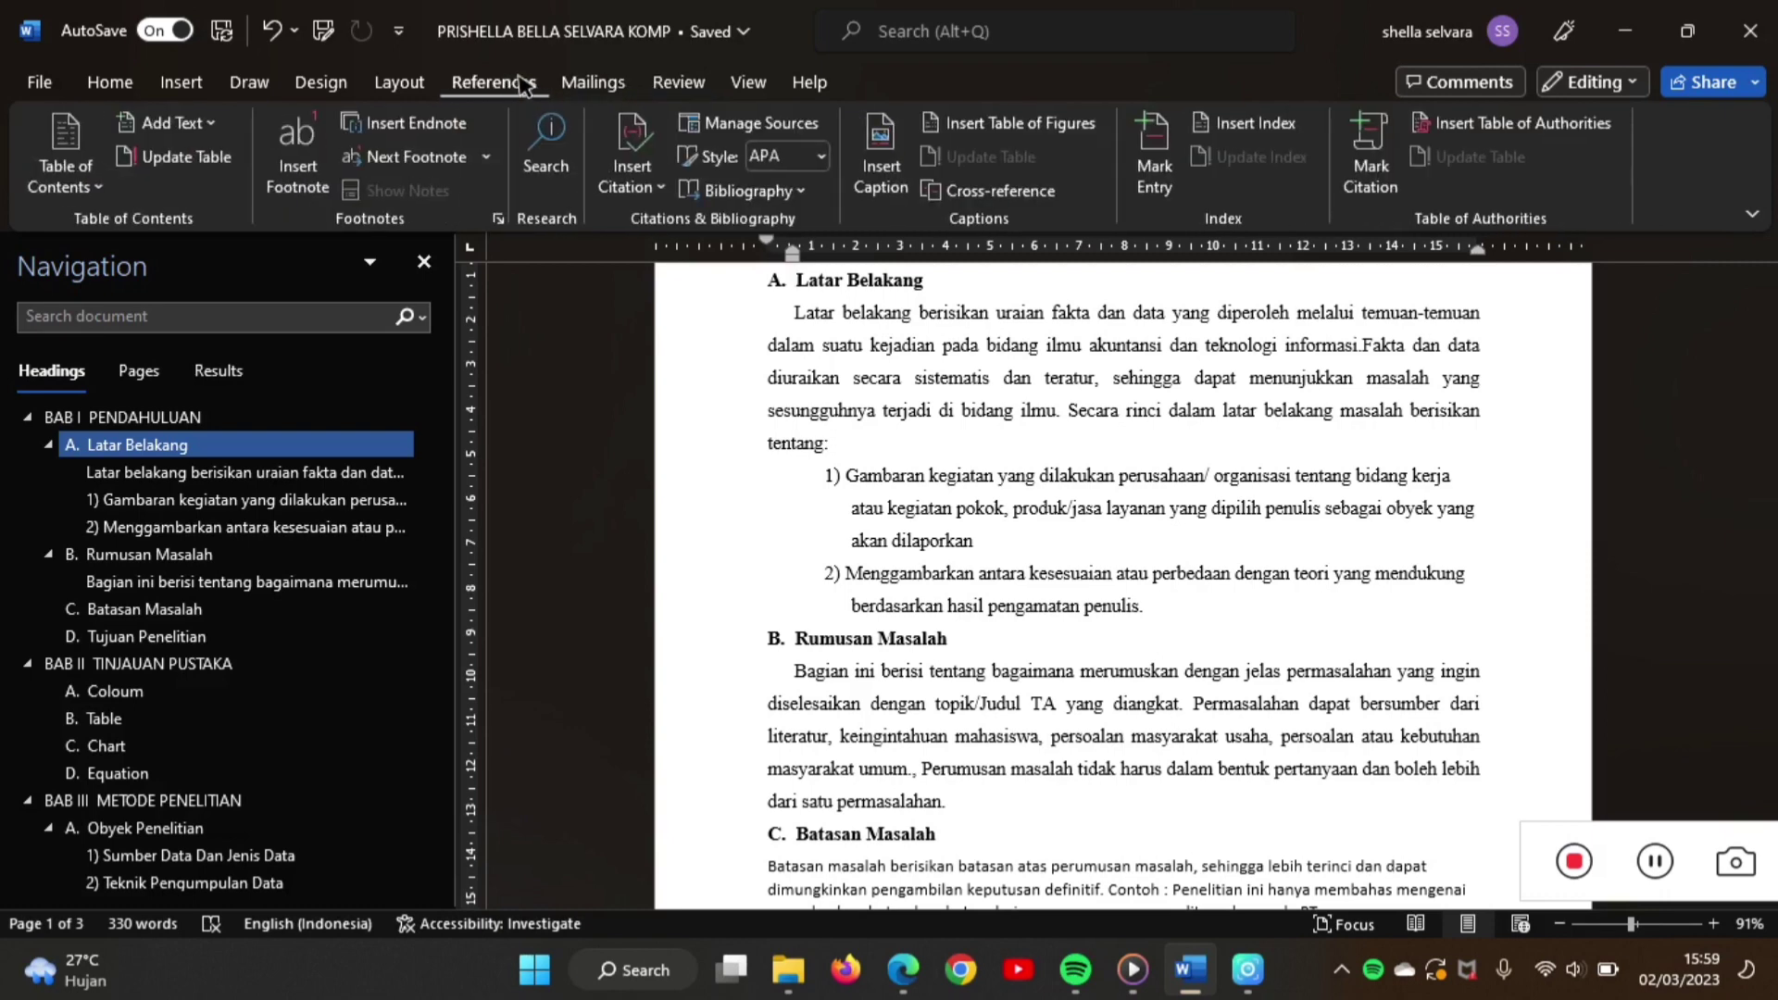
{"action": "left_click", "coordinate": [400, 87]}
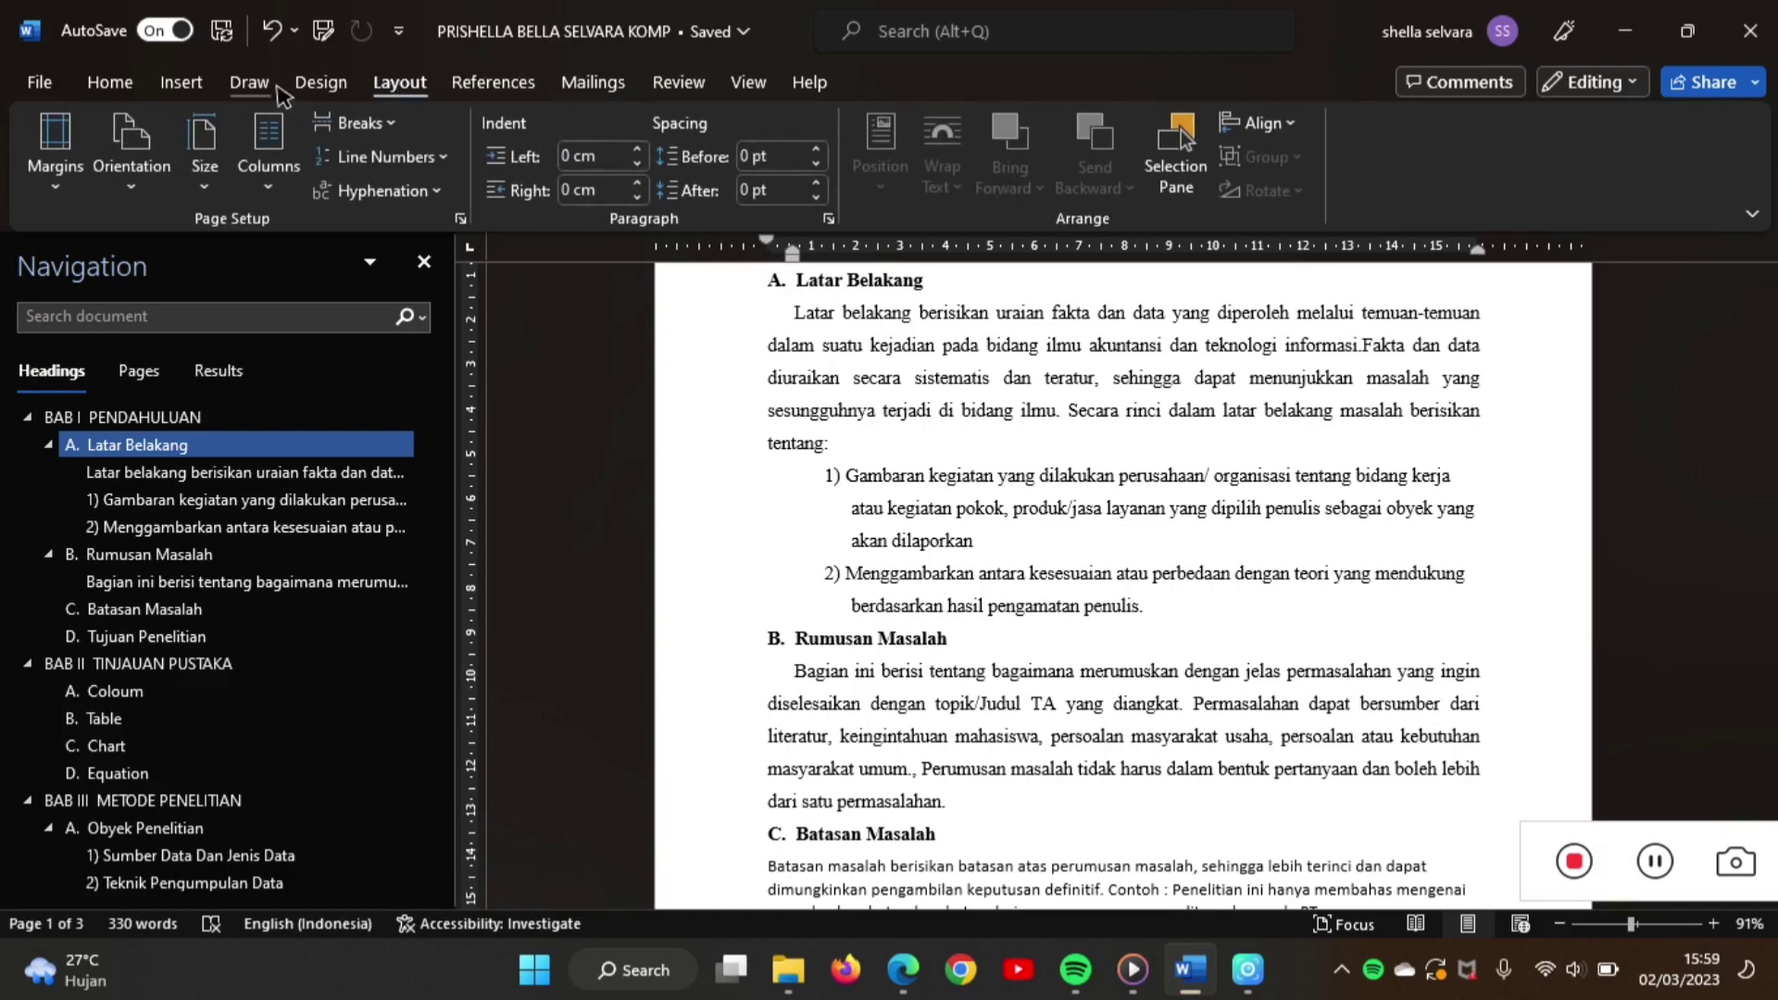
- Add a ½ pt solid page border on all four sides of the whole document, starting from the 3-D setting
{"action": "left_click", "coordinate": [313, 81]}
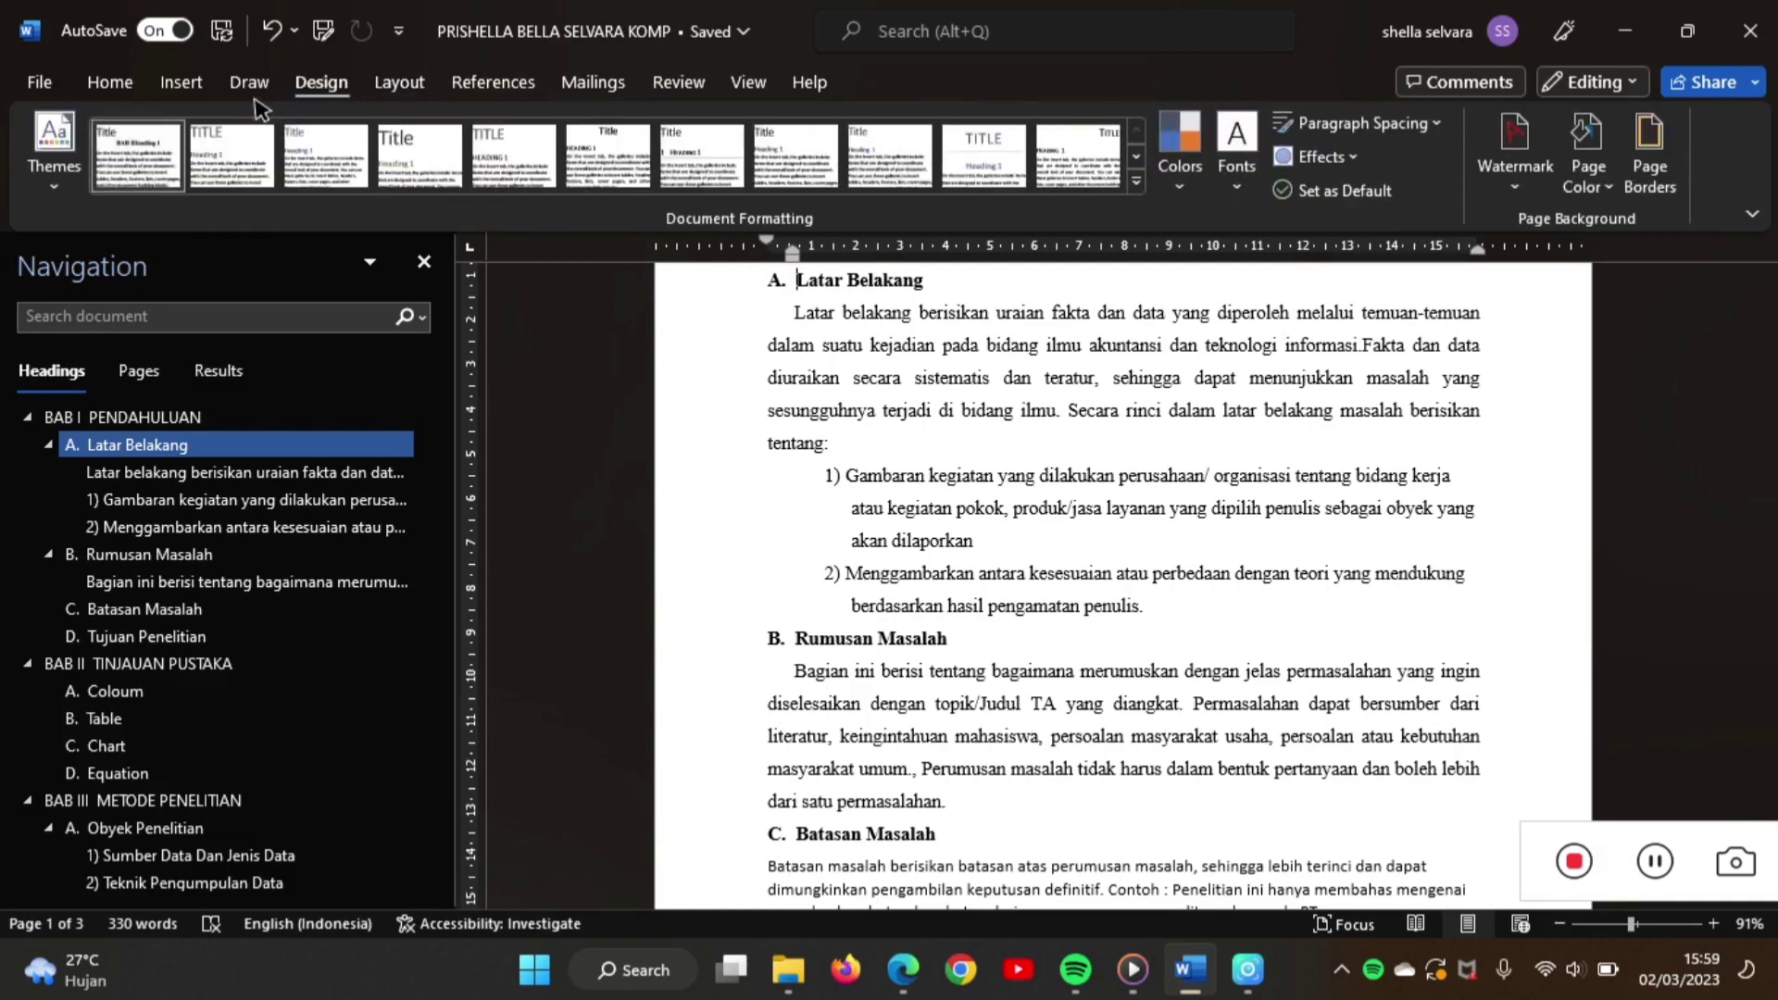
{"action": "left_click", "coordinate": [1665, 156]}
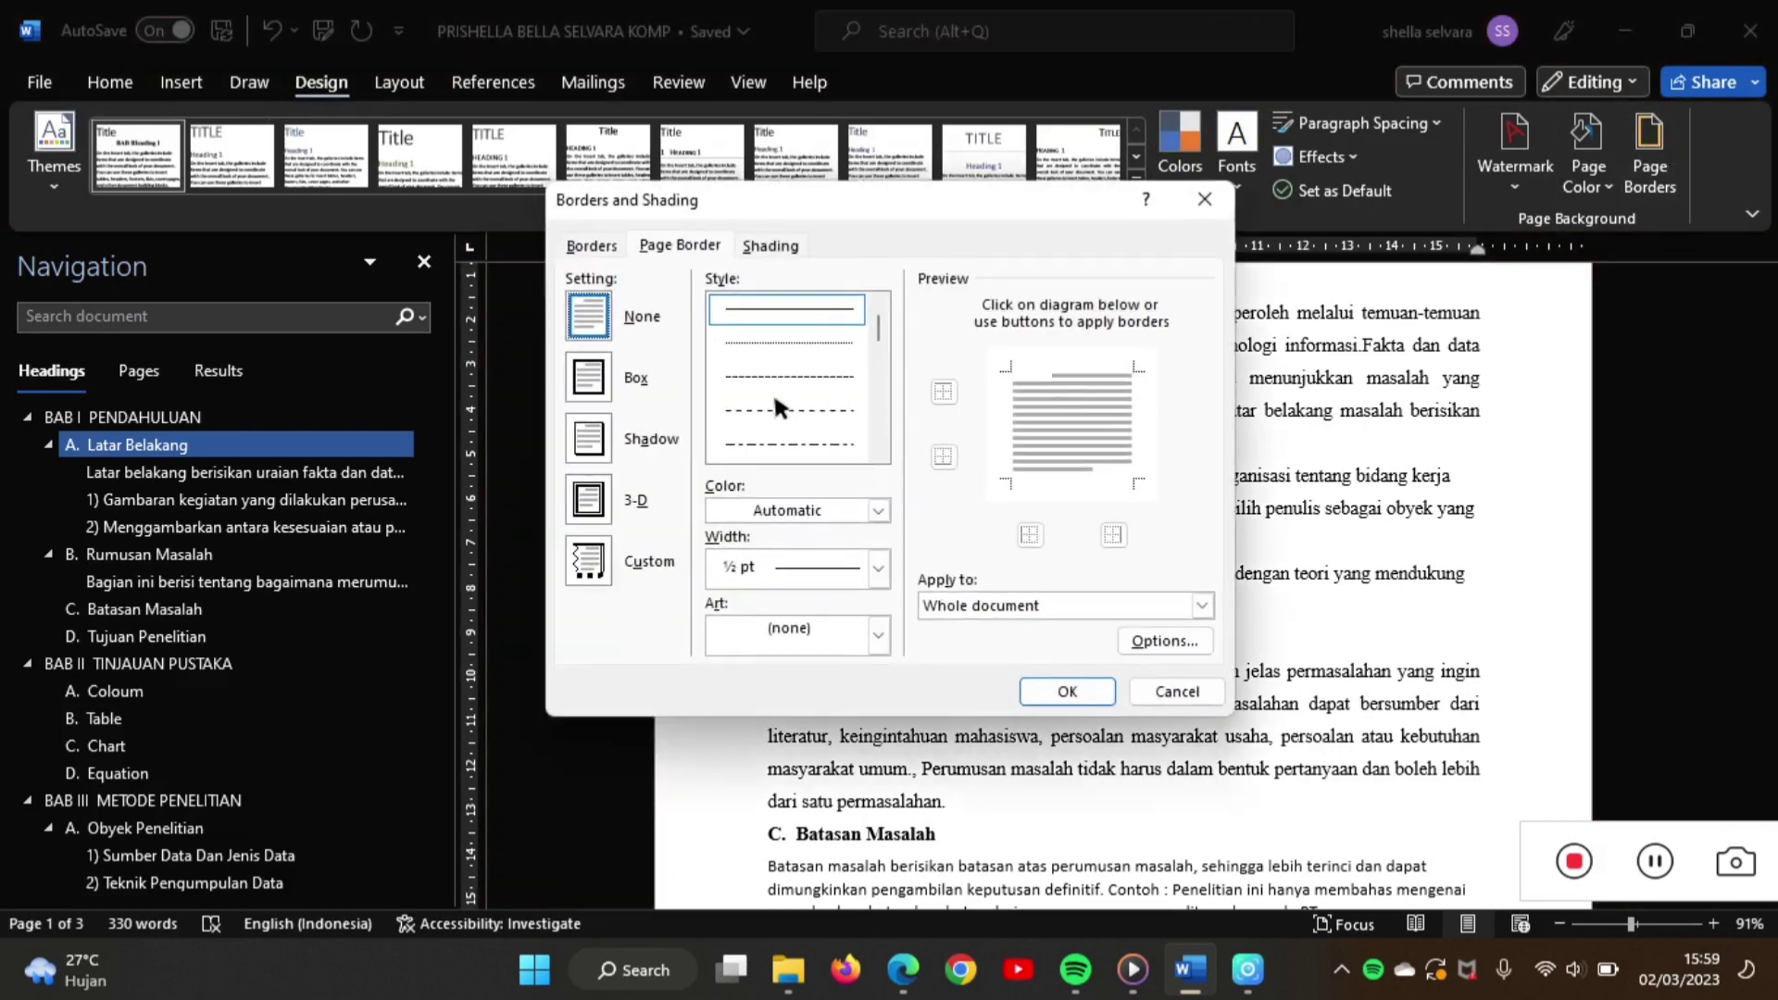
{"action": "left_click", "coordinate": [630, 559]}
{"action": "left_click", "coordinate": [590, 501]}
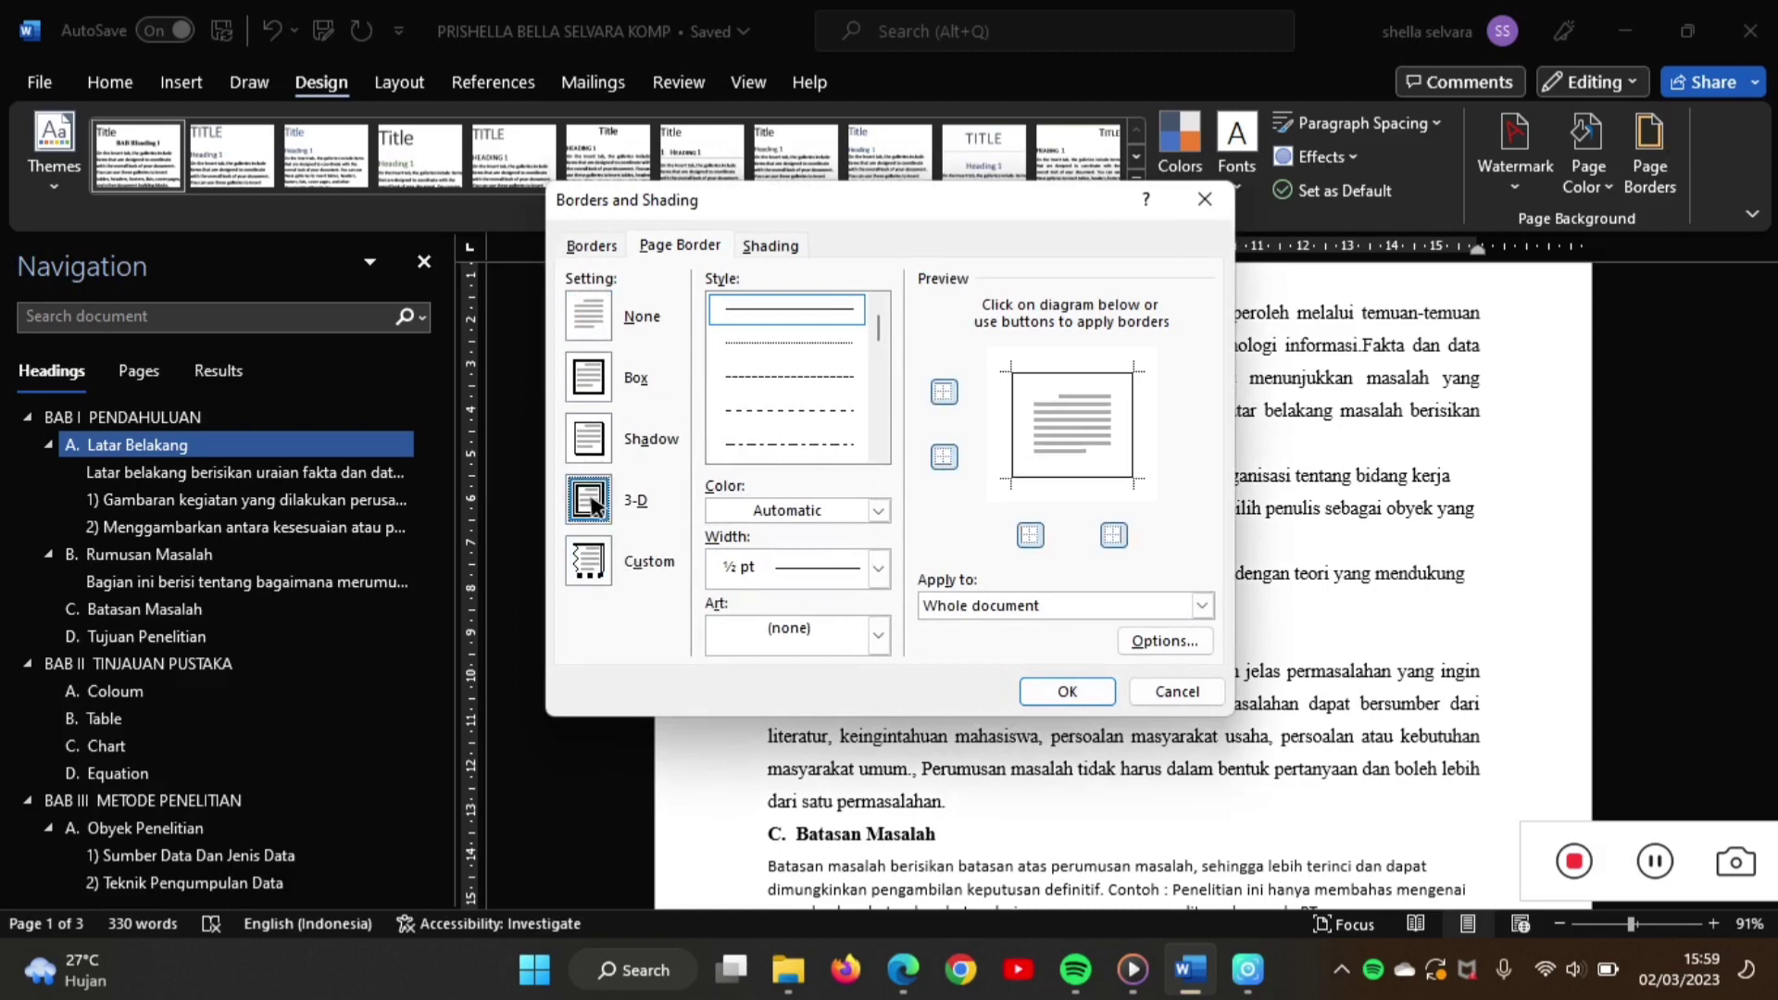
{"action": "left_click", "coordinate": [1012, 381]}
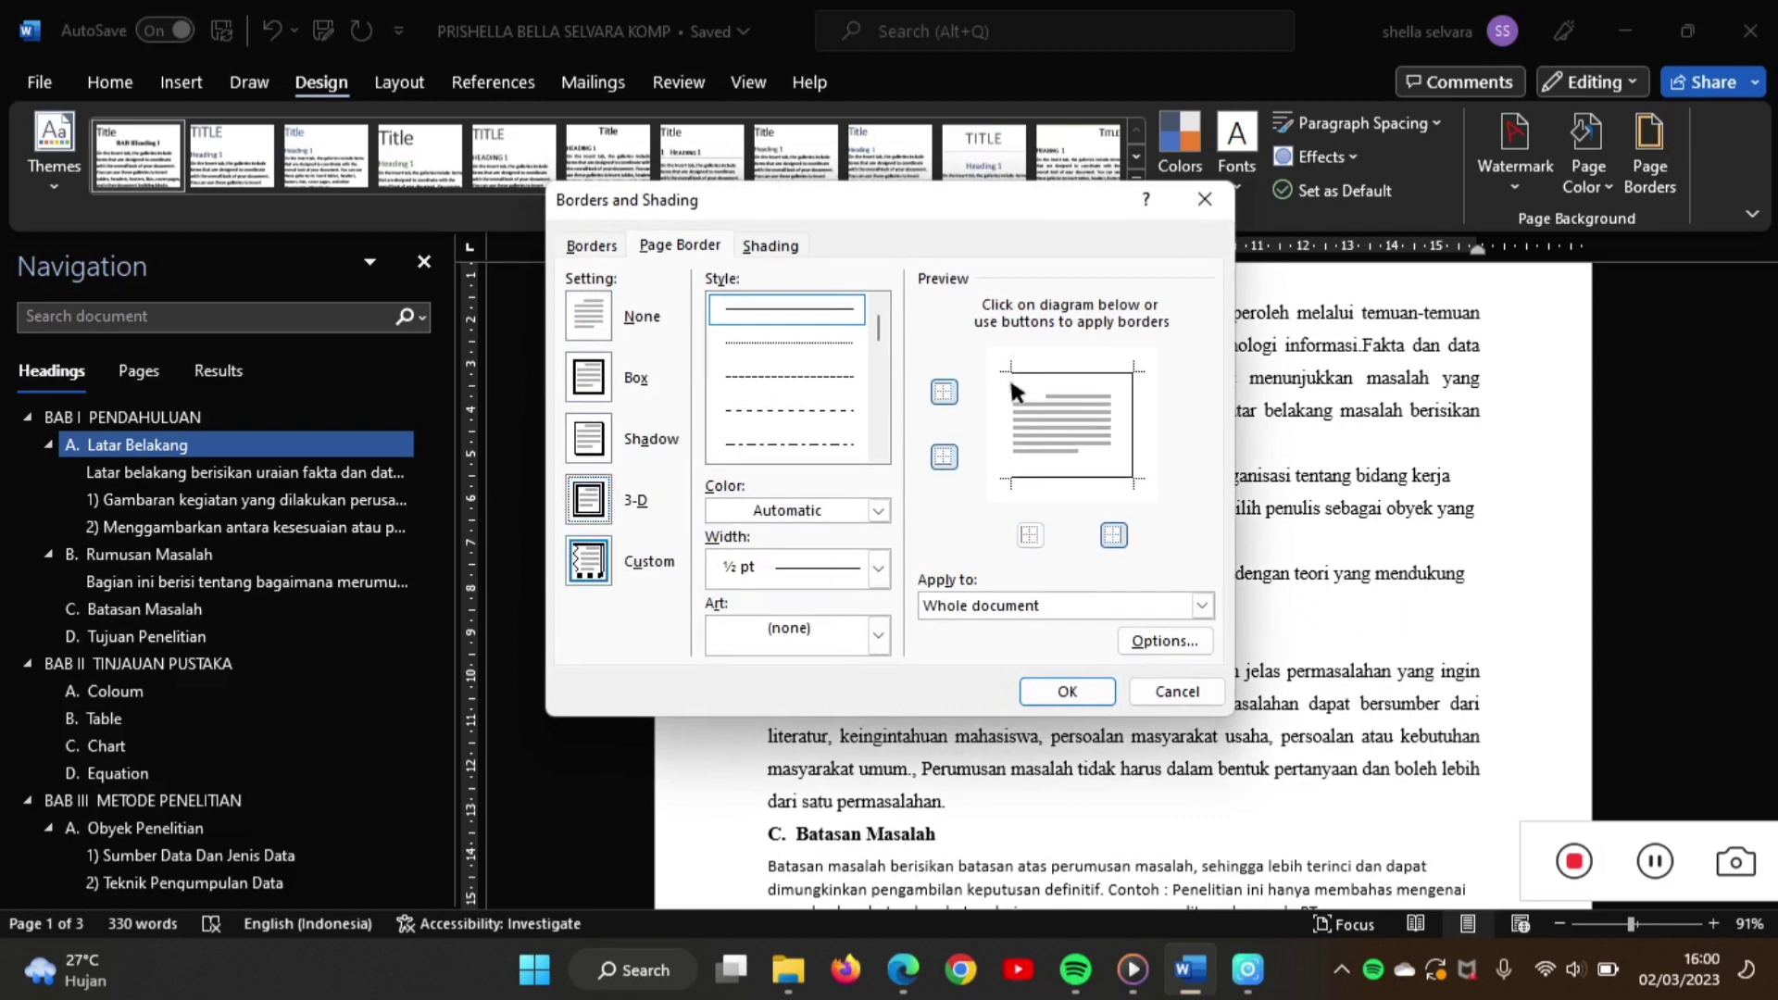
{"action": "left_click", "coordinate": [1012, 382]}
{"action": "left_click", "coordinate": [1067, 691]}
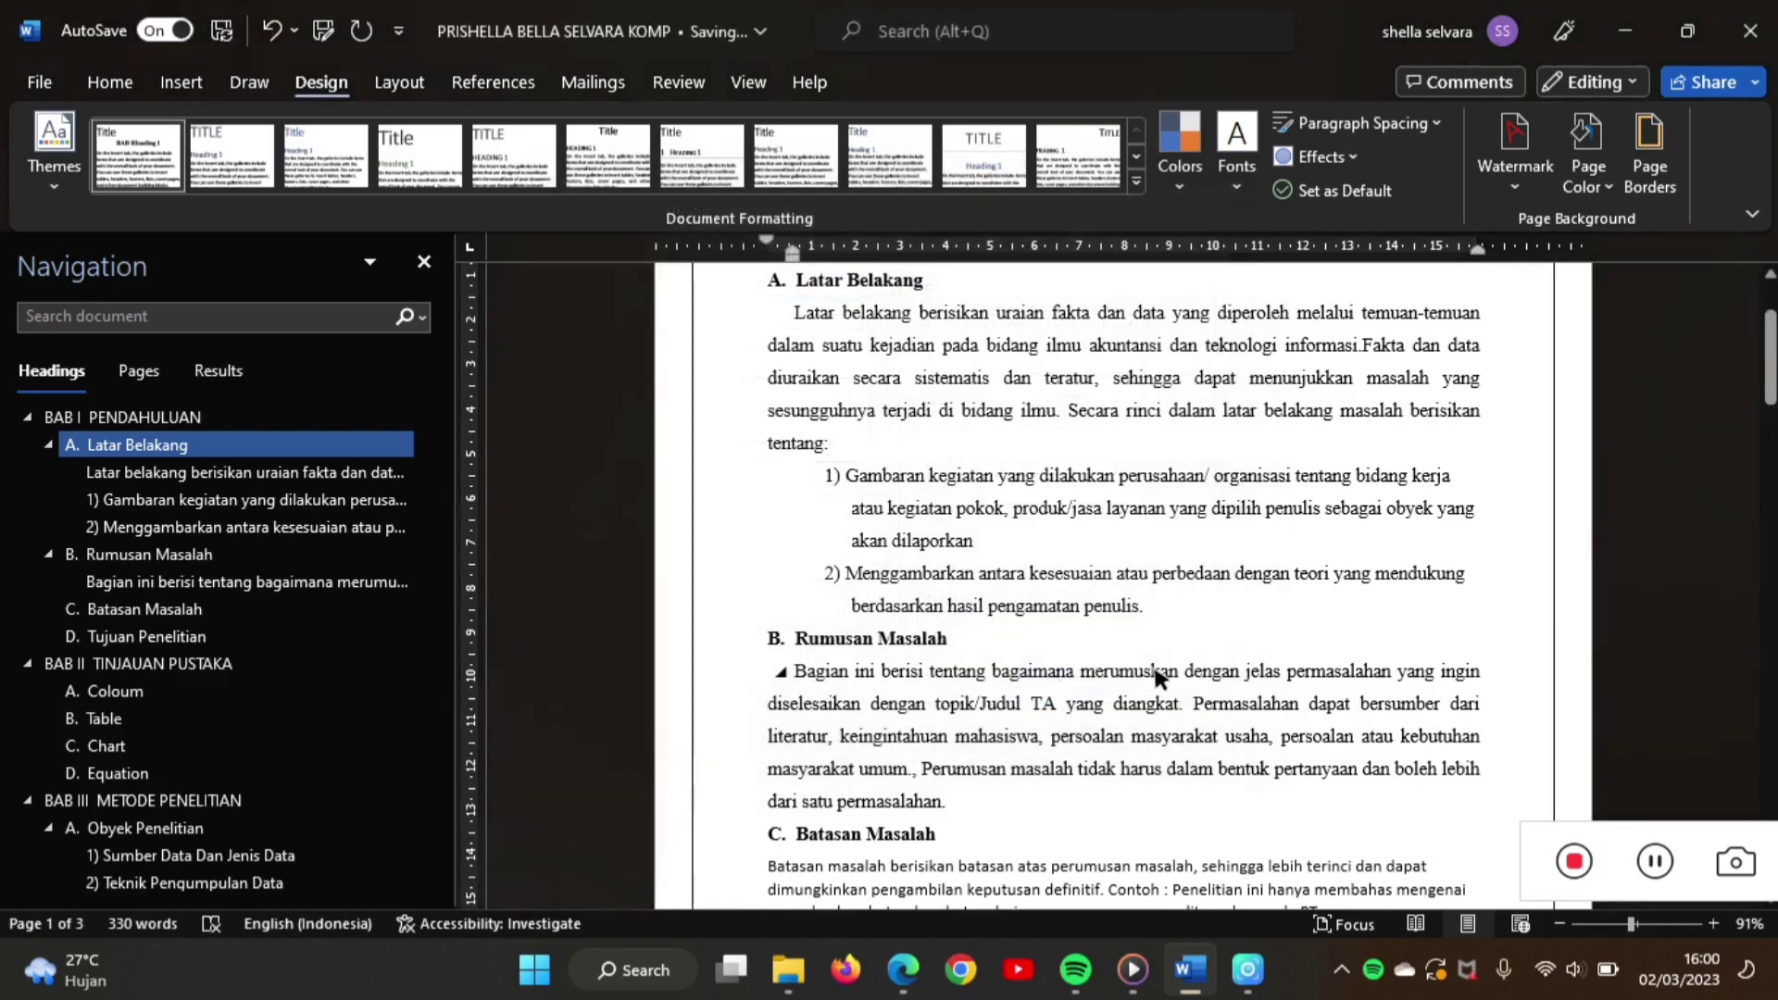
{"action": "scroll", "coordinate": [1156, 677], "scroll_direction": "up", "scroll_amount": 3}
{"action": "scroll", "coordinate": [1156, 677], "scroll_direction": "down", "scroll_amount": 10}
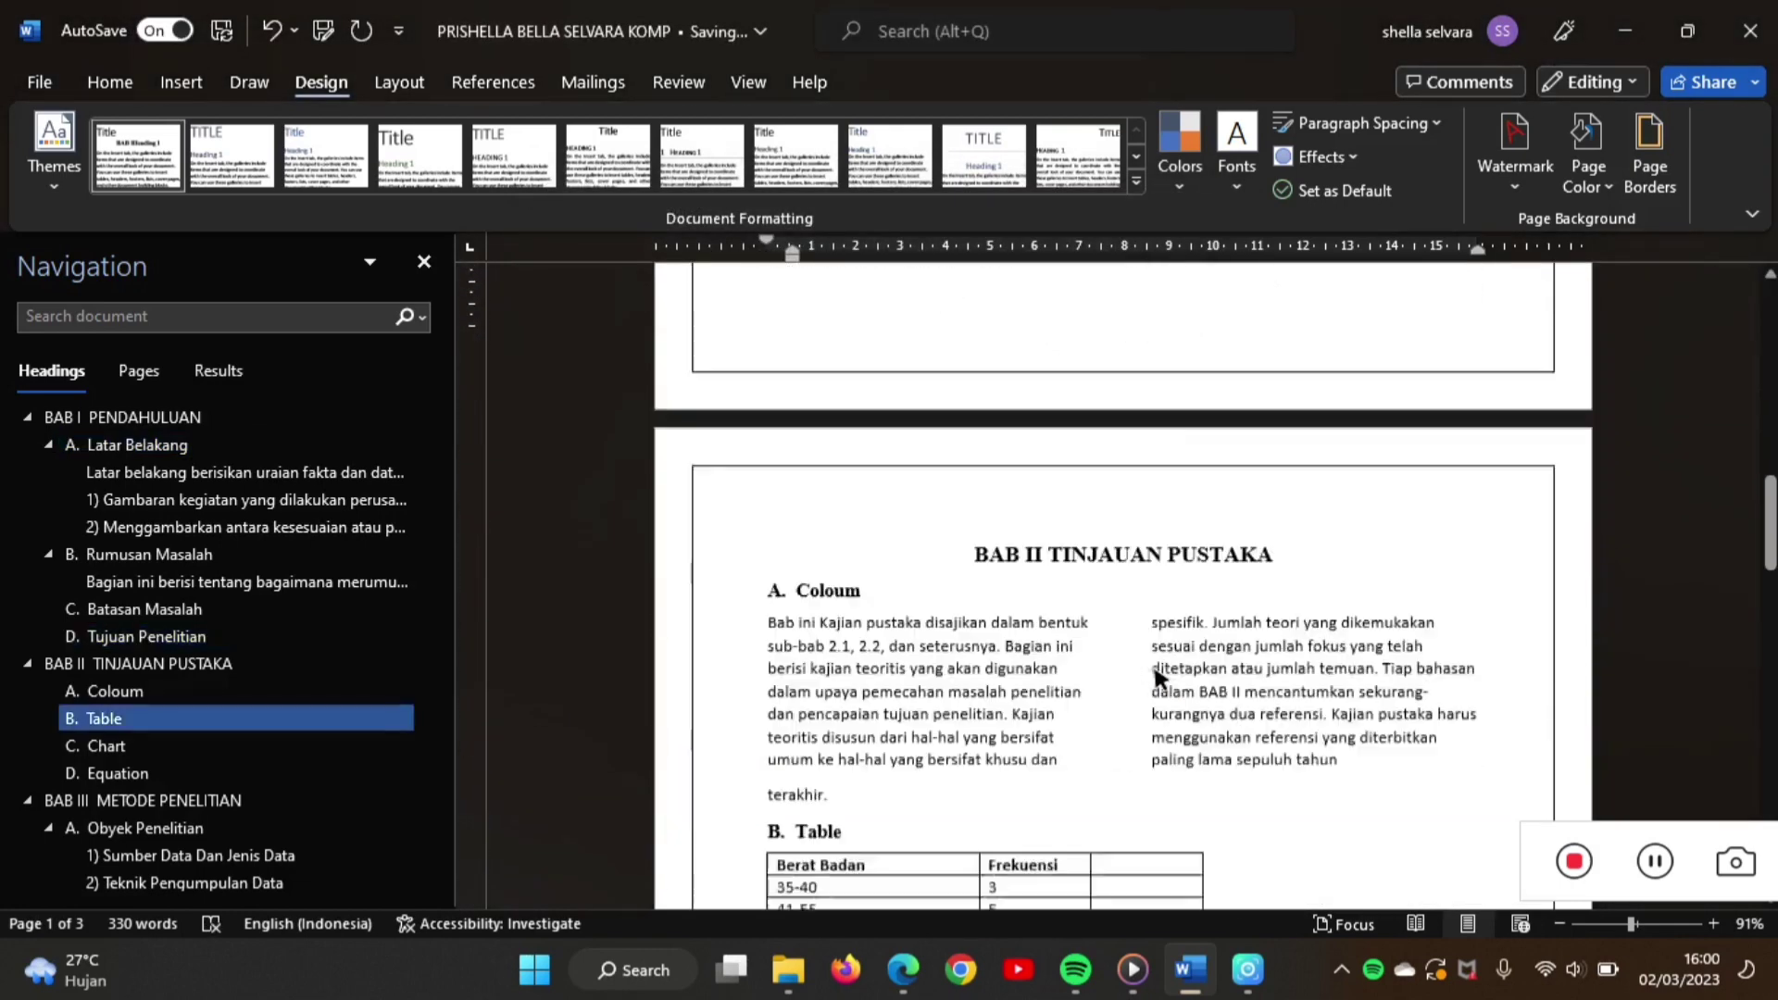
{"action": "scroll", "coordinate": [1155, 672], "scroll_direction": "down", "scroll_amount": 20}
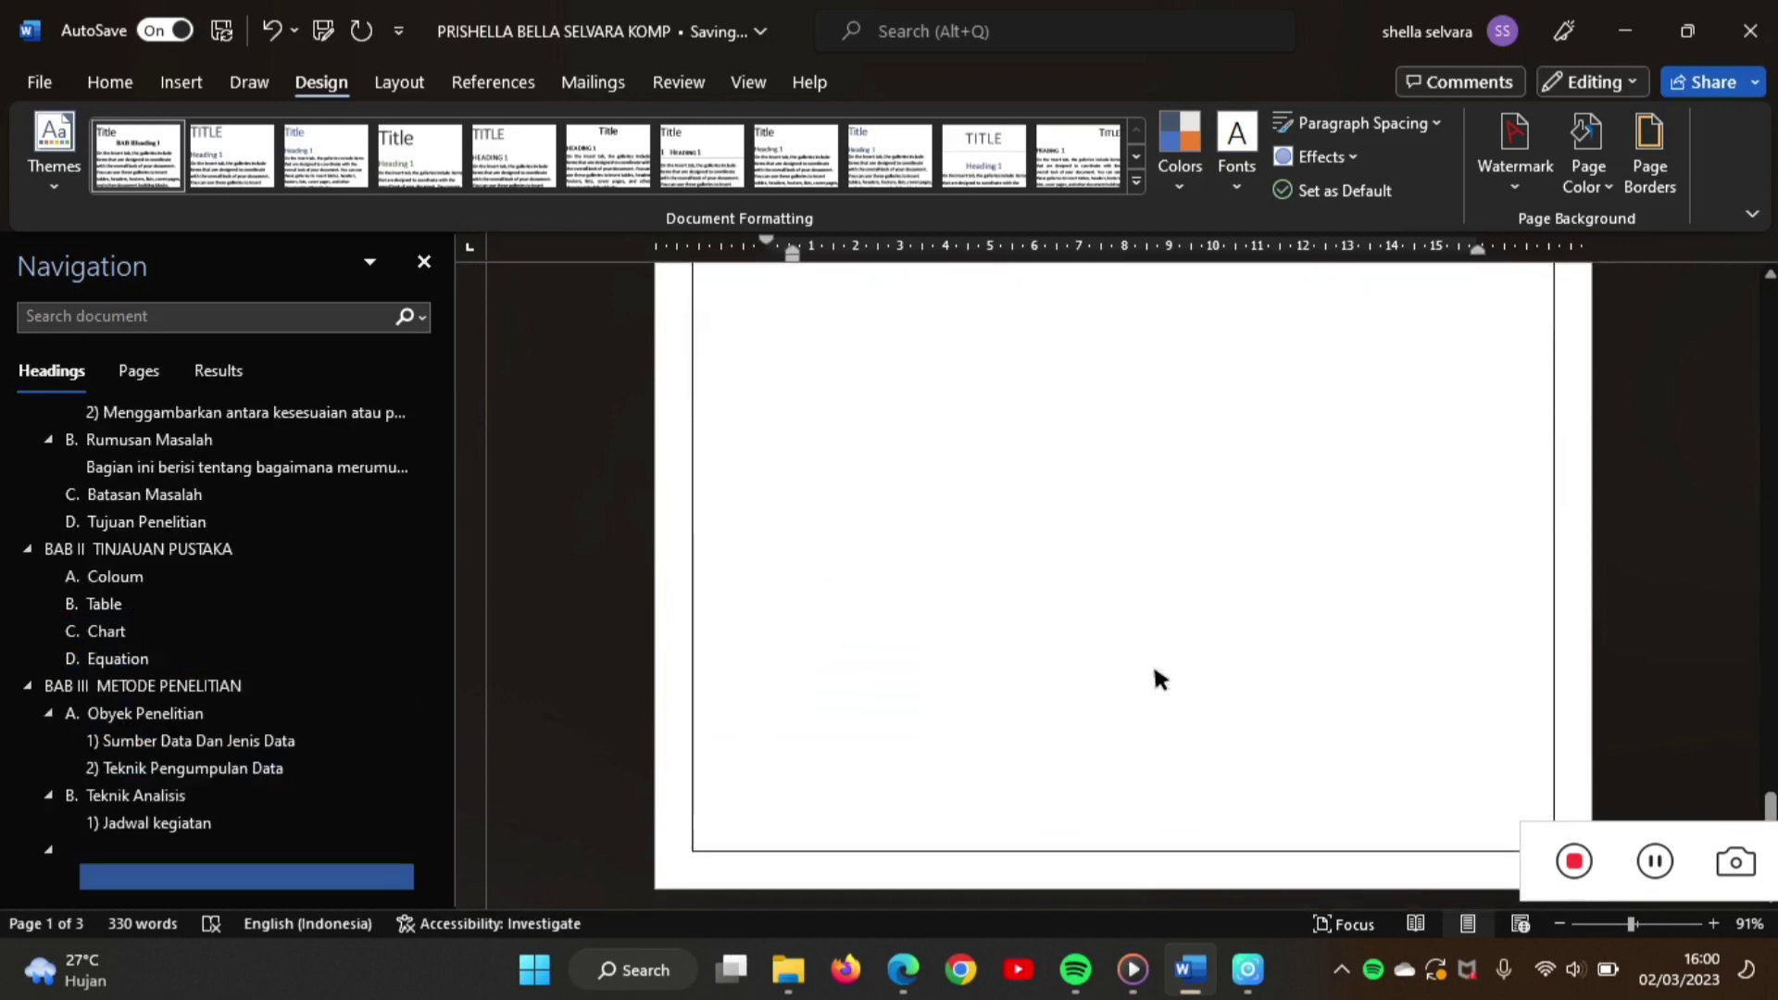
{"action": "scroll", "coordinate": [1155, 676], "scroll_direction": "up", "scroll_amount": 20}
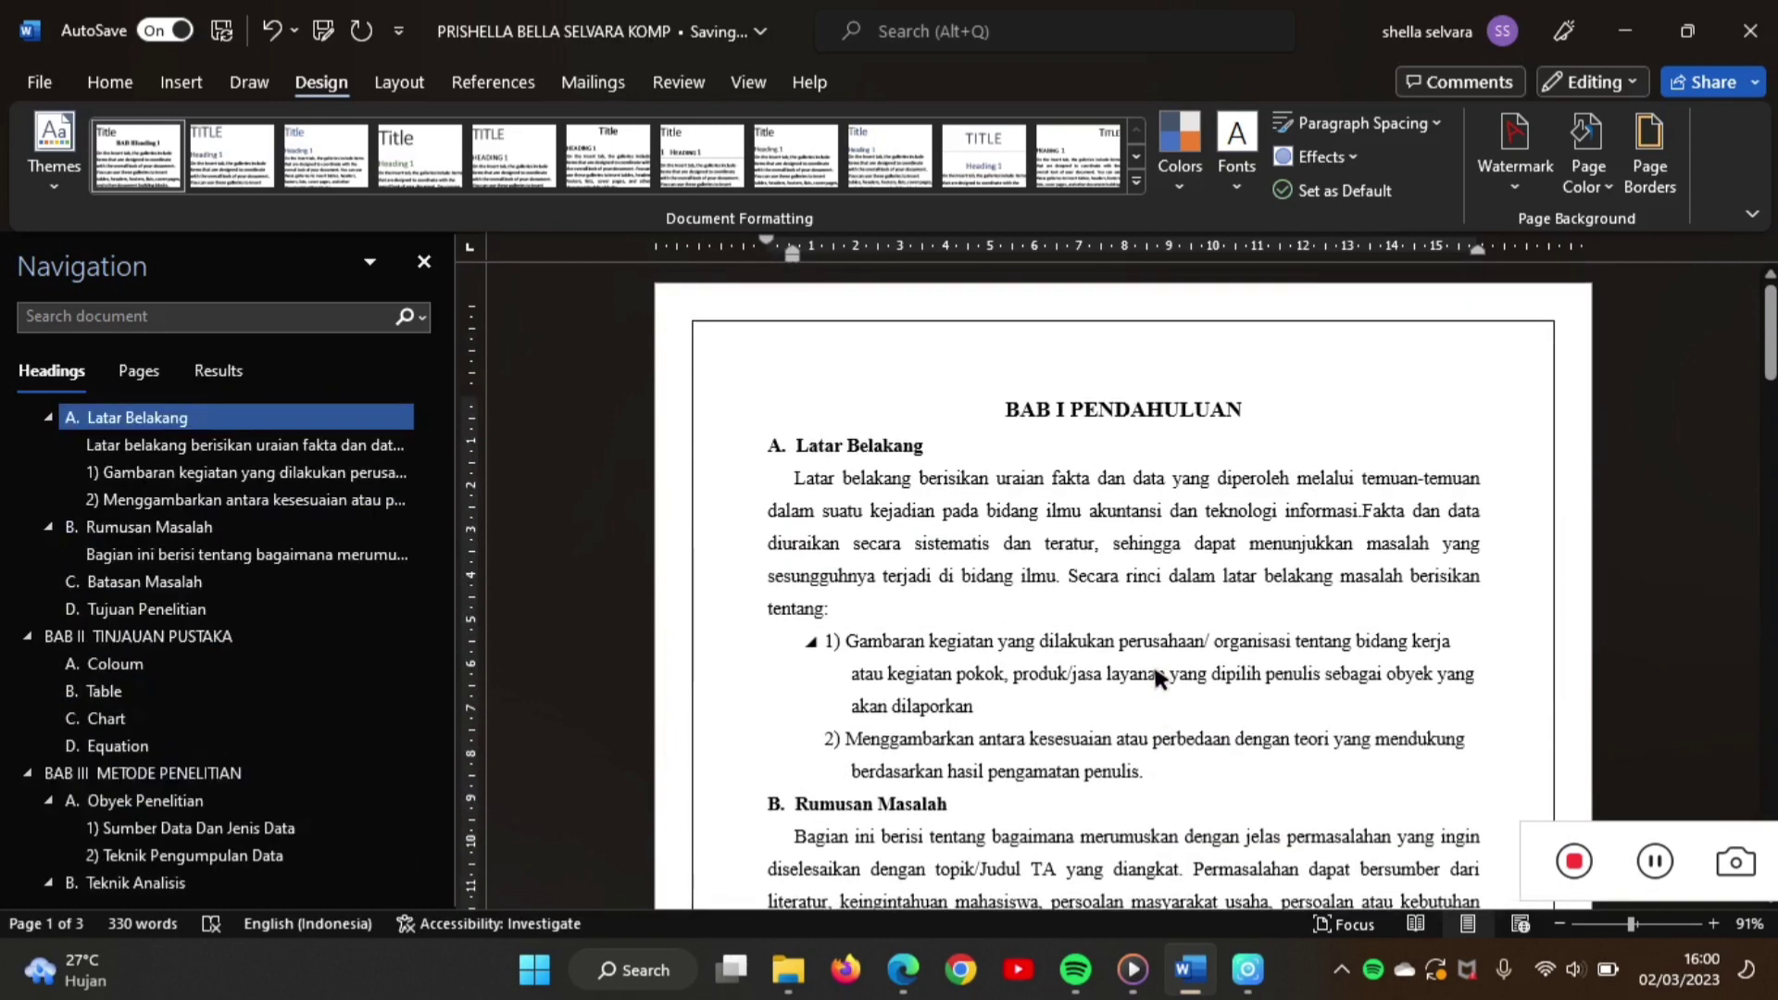
{"action": "left_click", "coordinate": [228, 90]}
{"action": "left_click", "coordinate": [169, 83]}
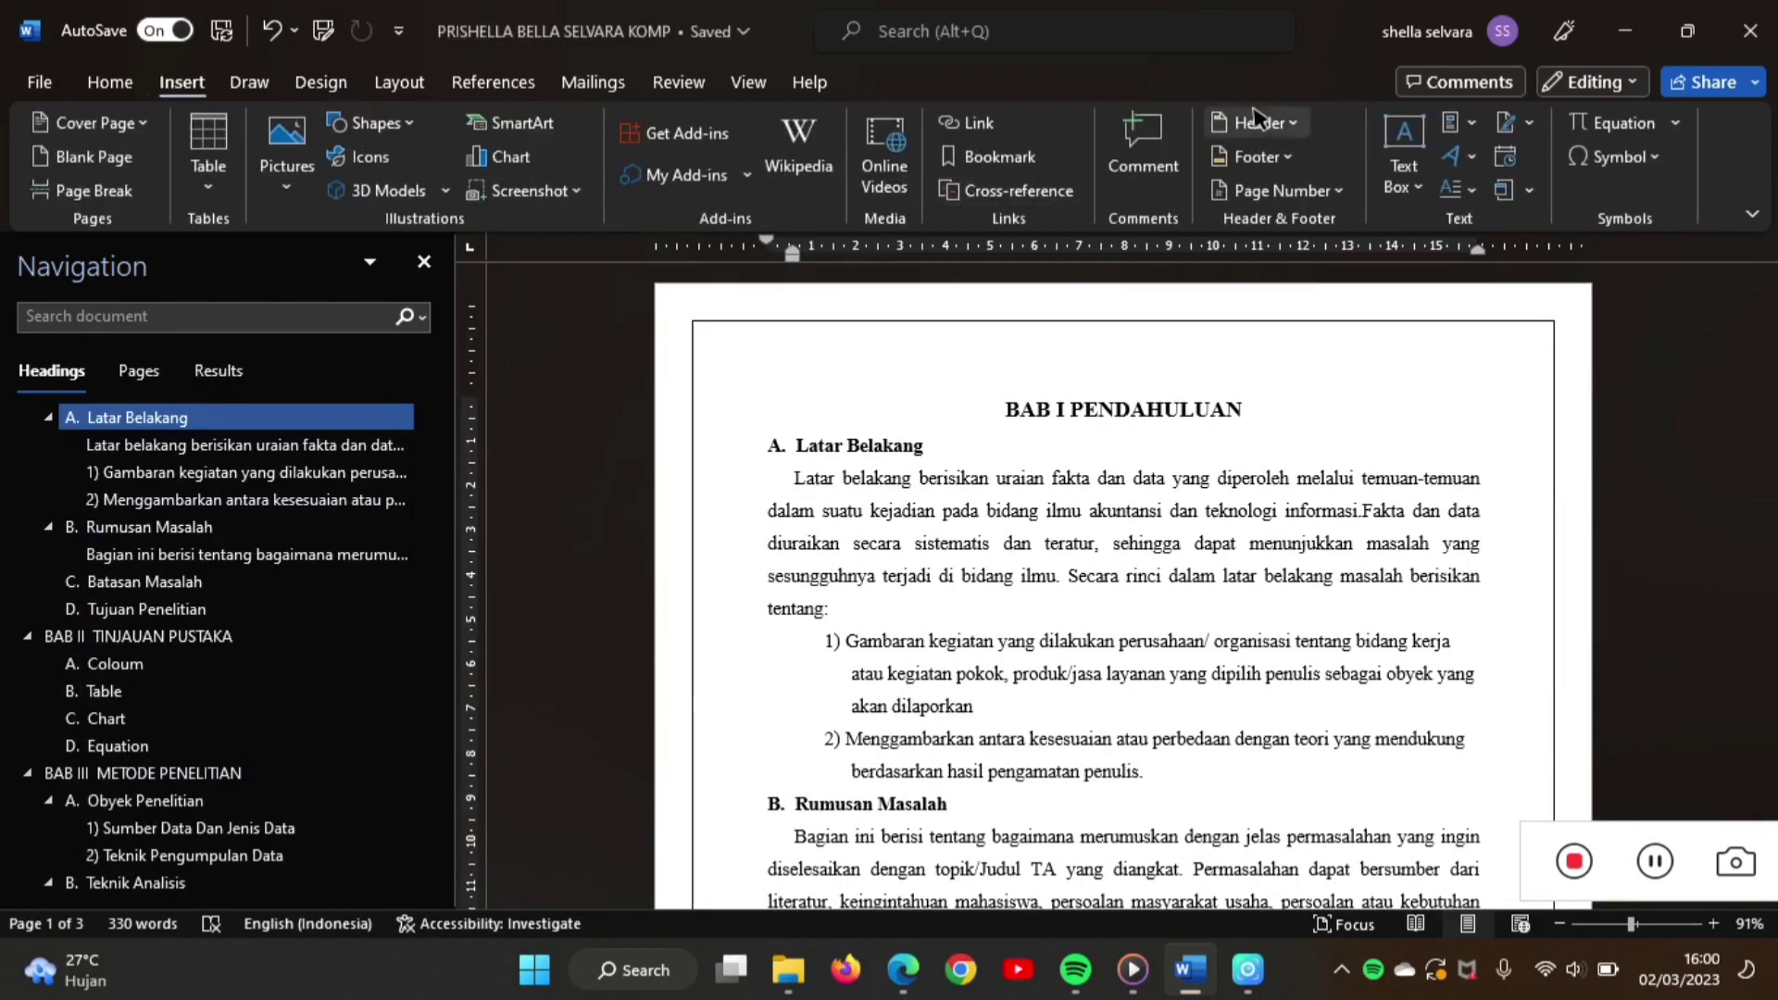
{"action": "left_click", "coordinate": [1293, 129]}
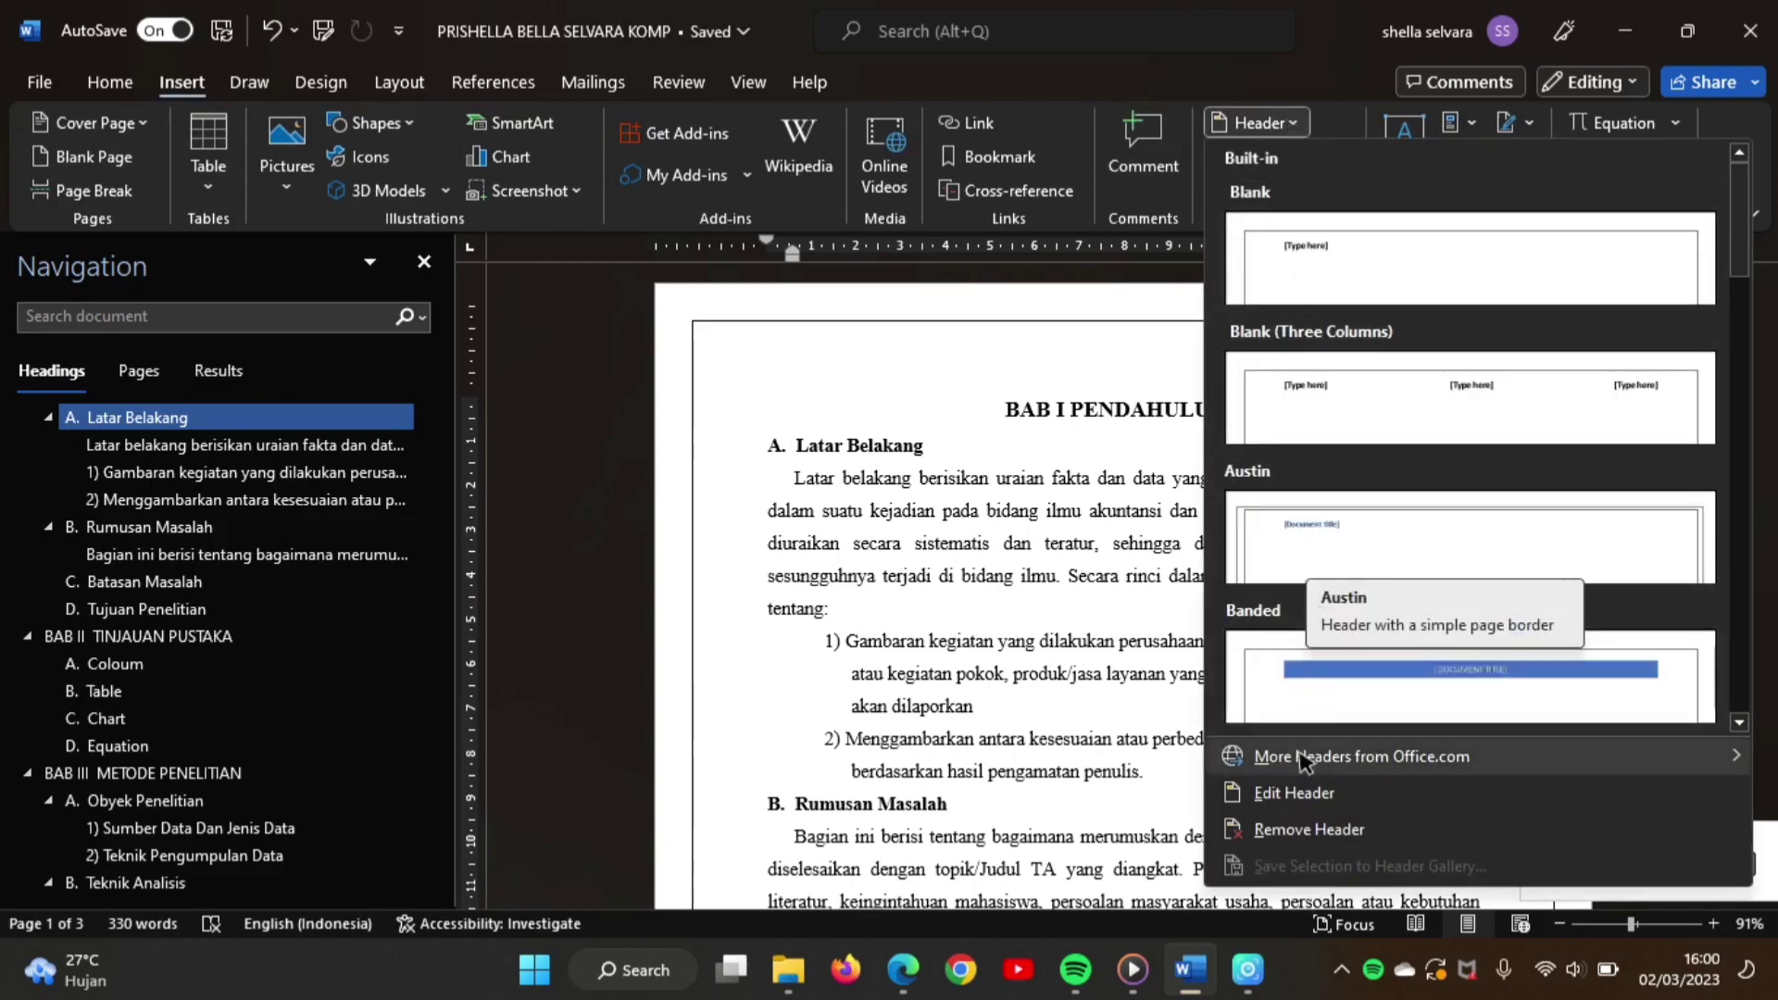
{"action": "left_click", "coordinate": [1090, 716]}
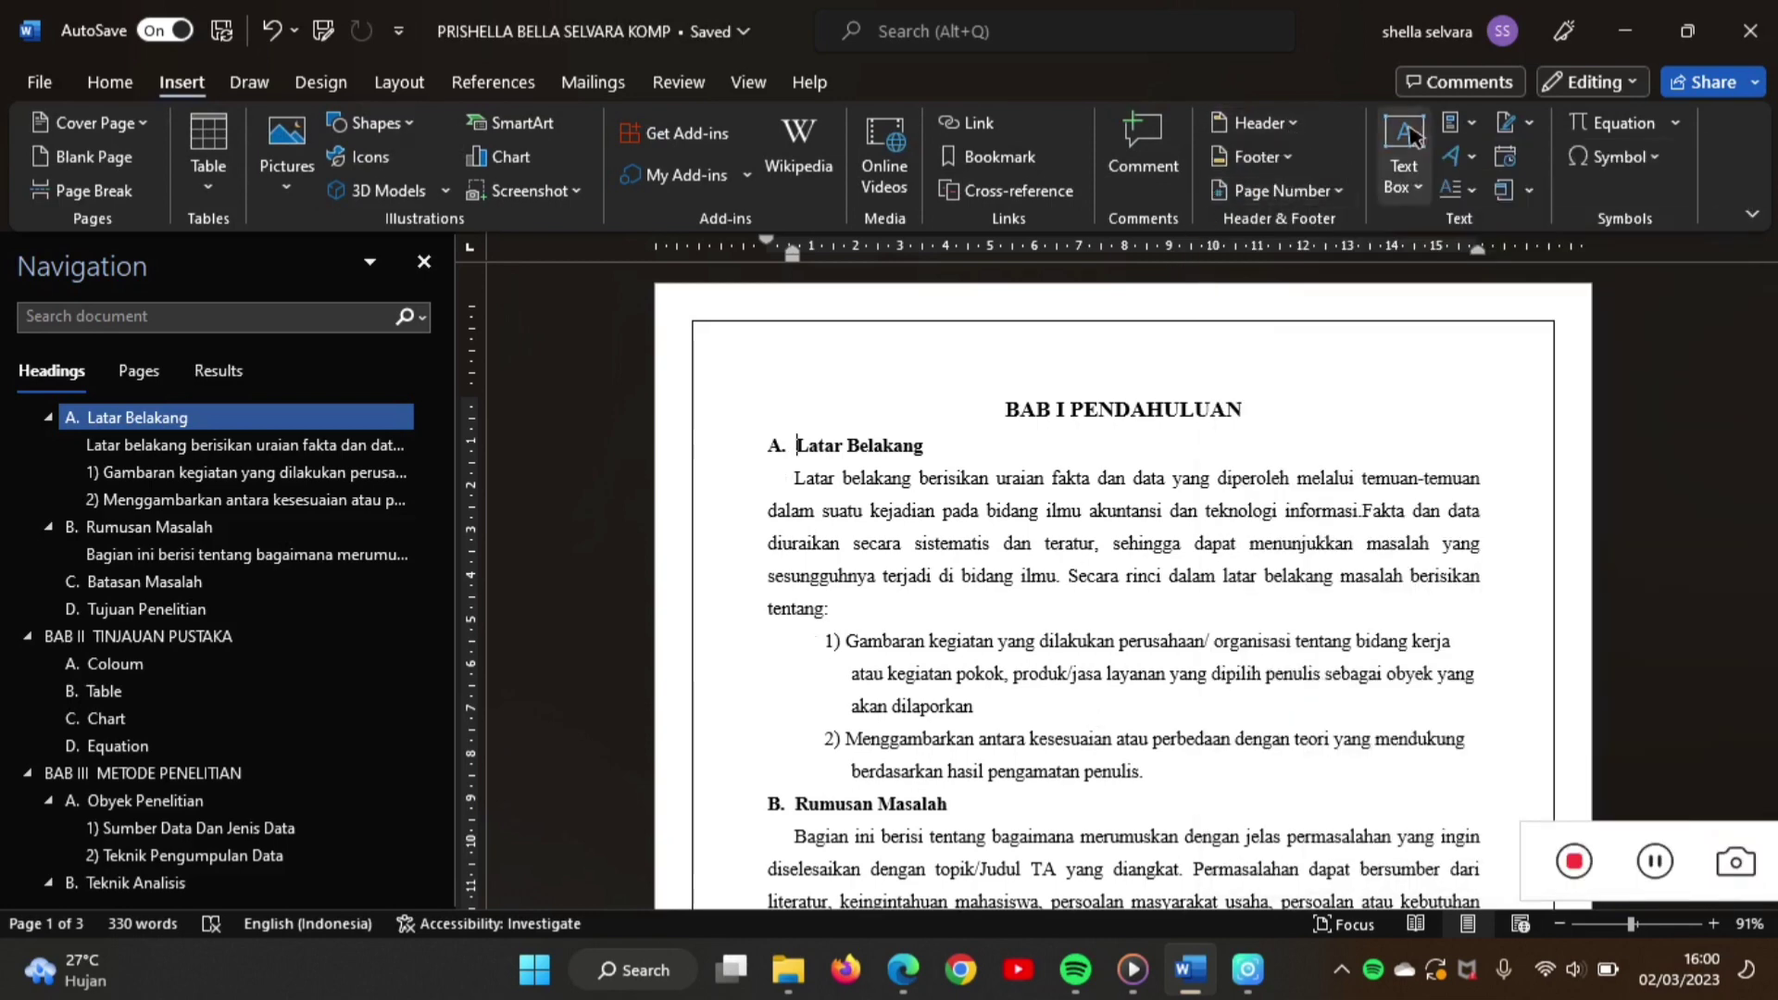